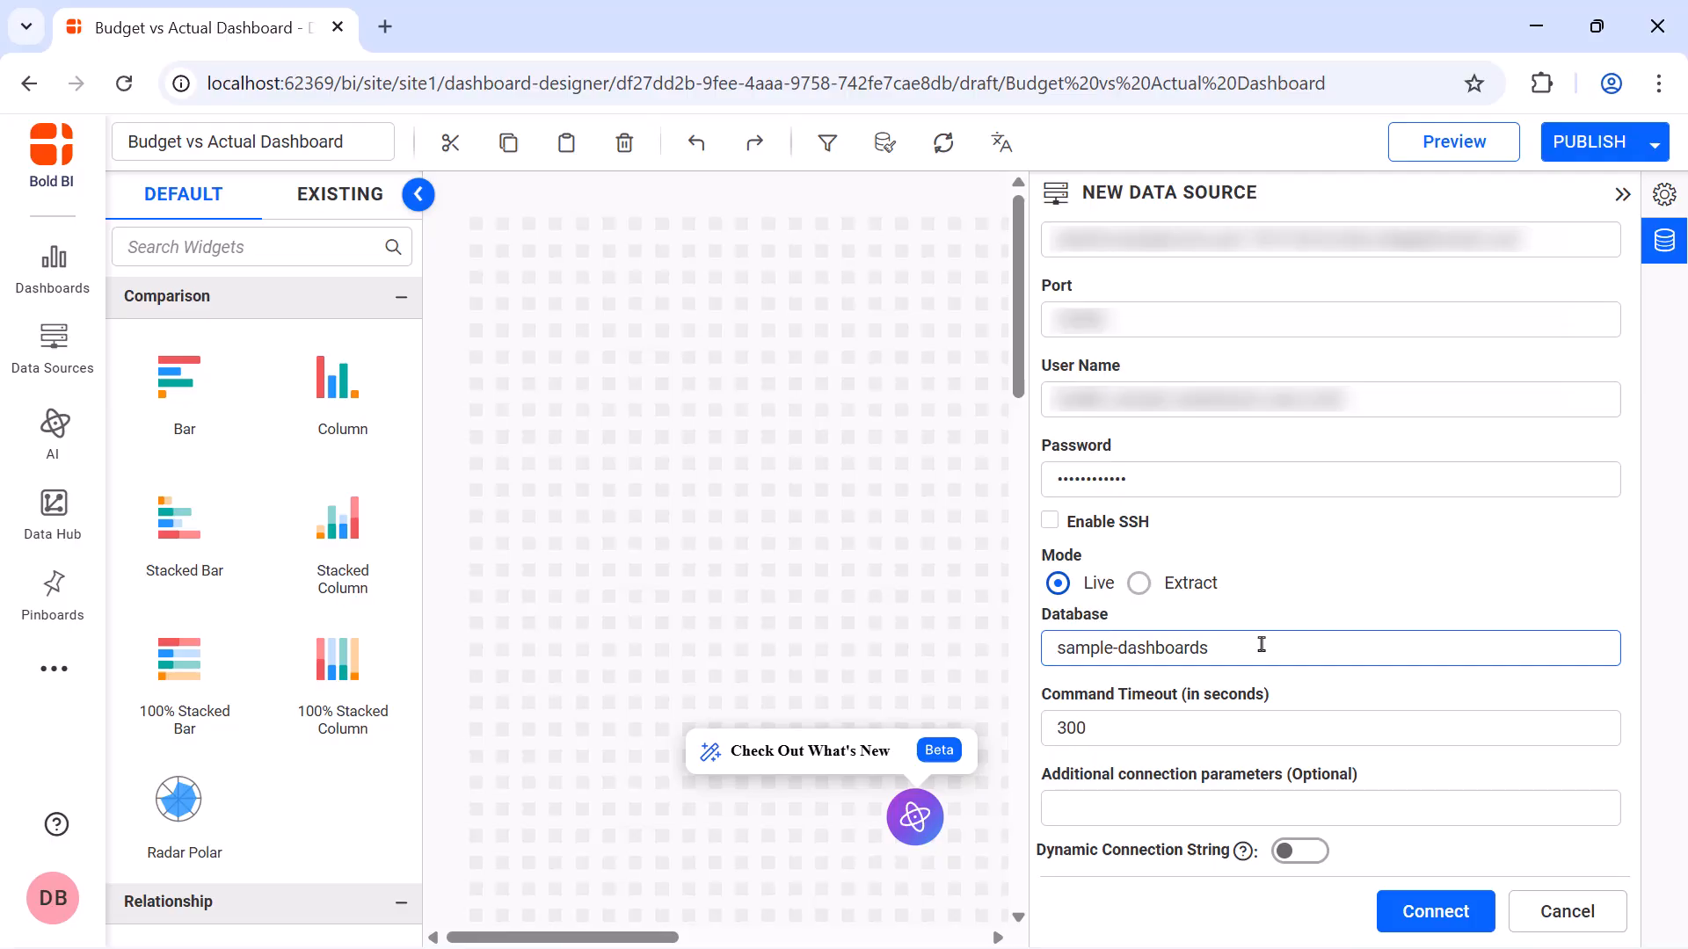
Connect to the sample-dashboards database in Live mode and run the SQL query inner-joining BudgetData_Finance and ActualData_Finance from the Finance schema
left_click(1407, 914)
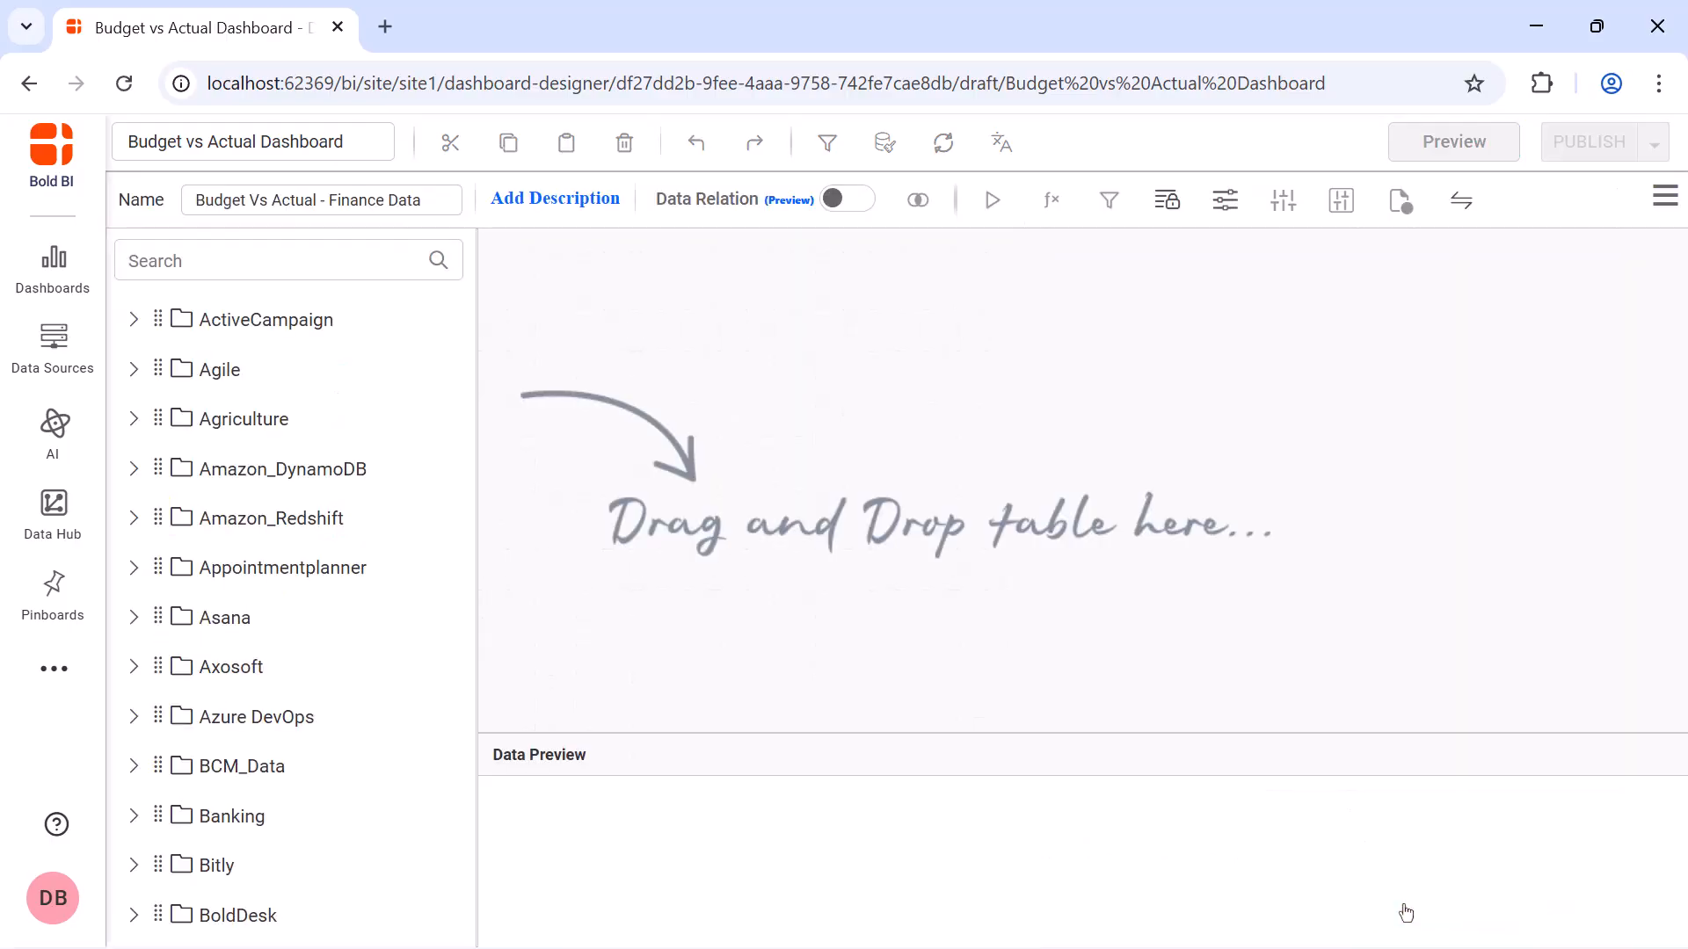
left_click(1313, 262)
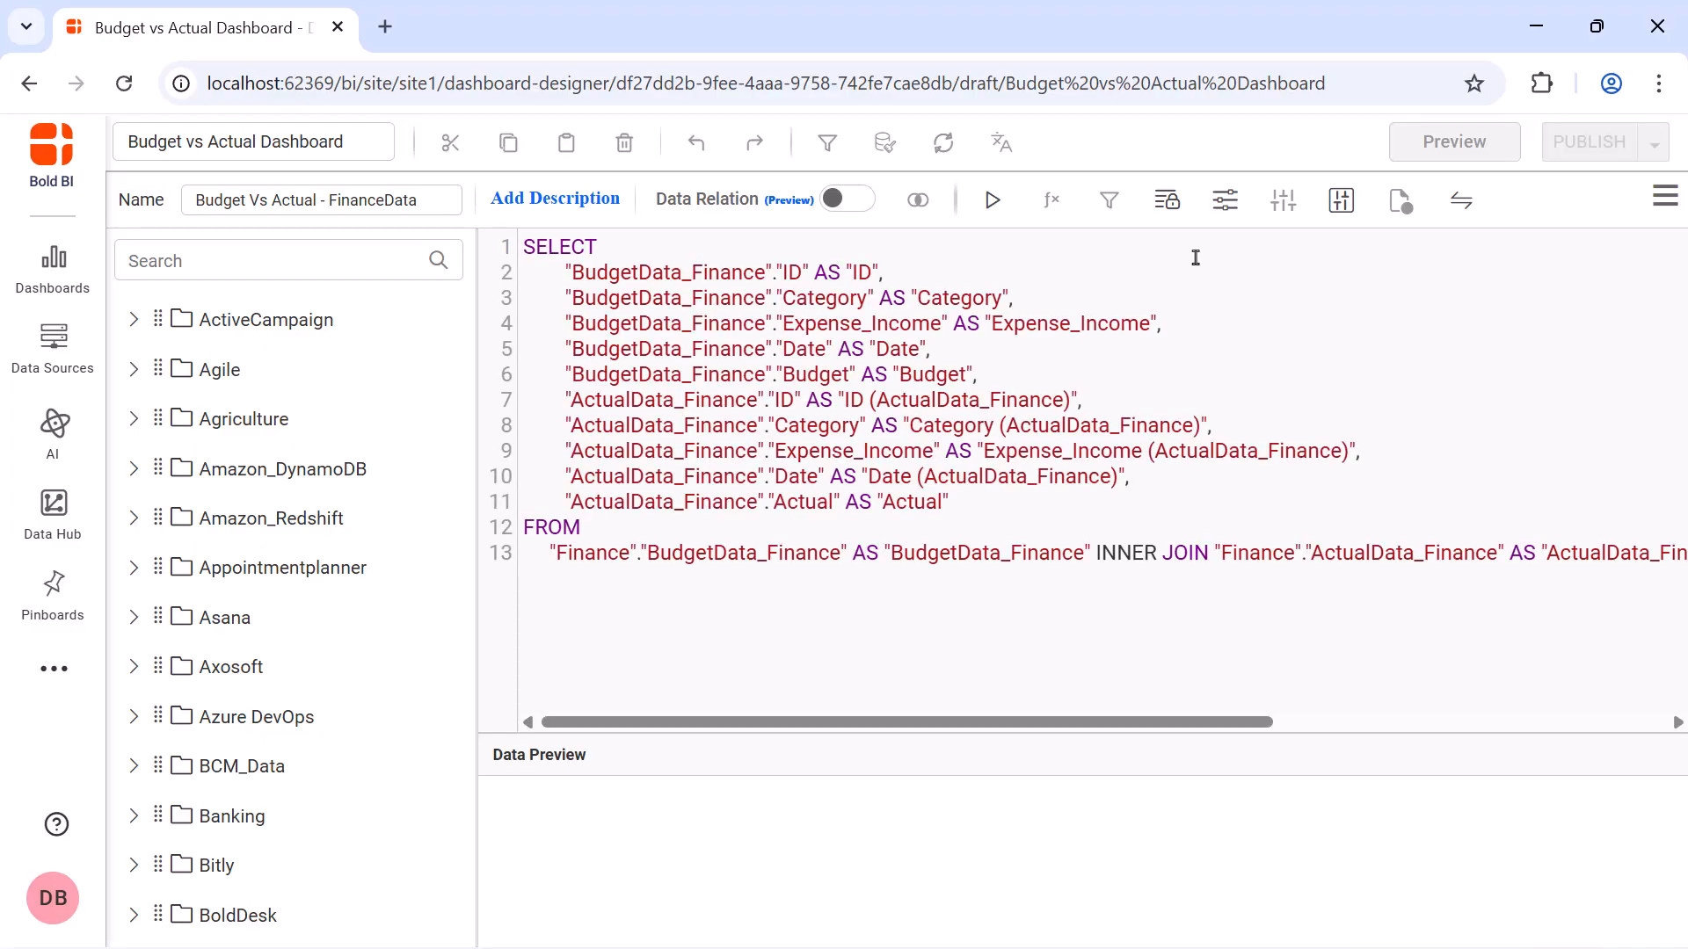
left_click(992, 199)
left_click(901, 649)
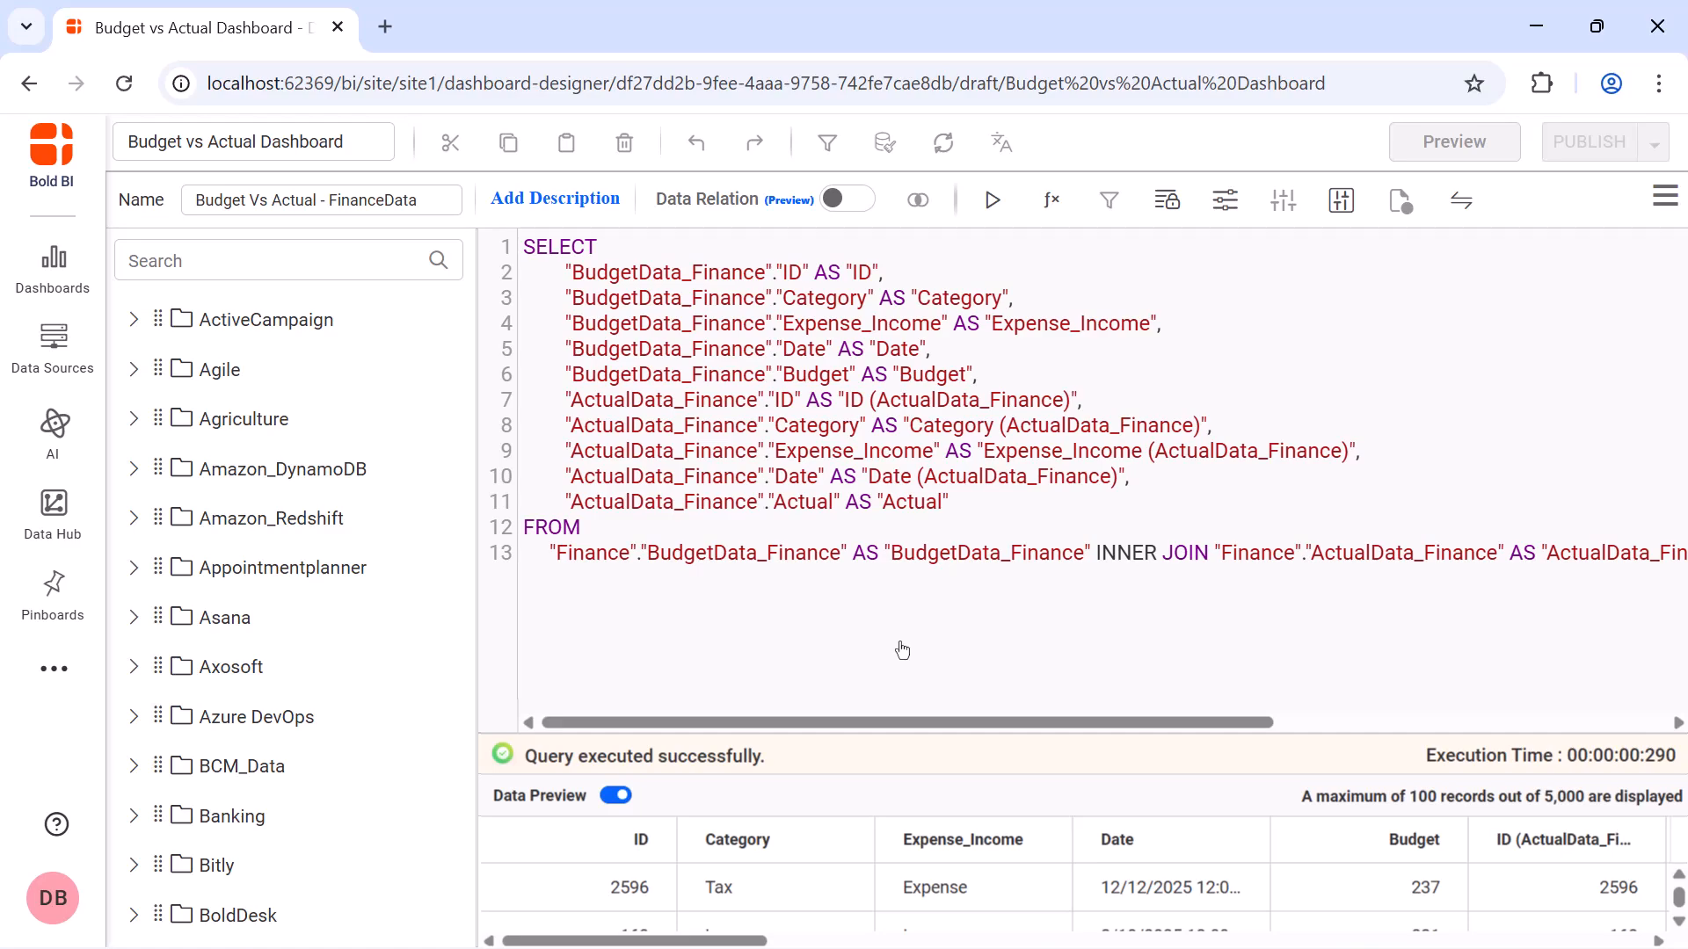
Save the Budget Vs Actual - FinanceData data source and return to the full dashboard canvas
left_click(1665, 200)
left_click(1617, 265)
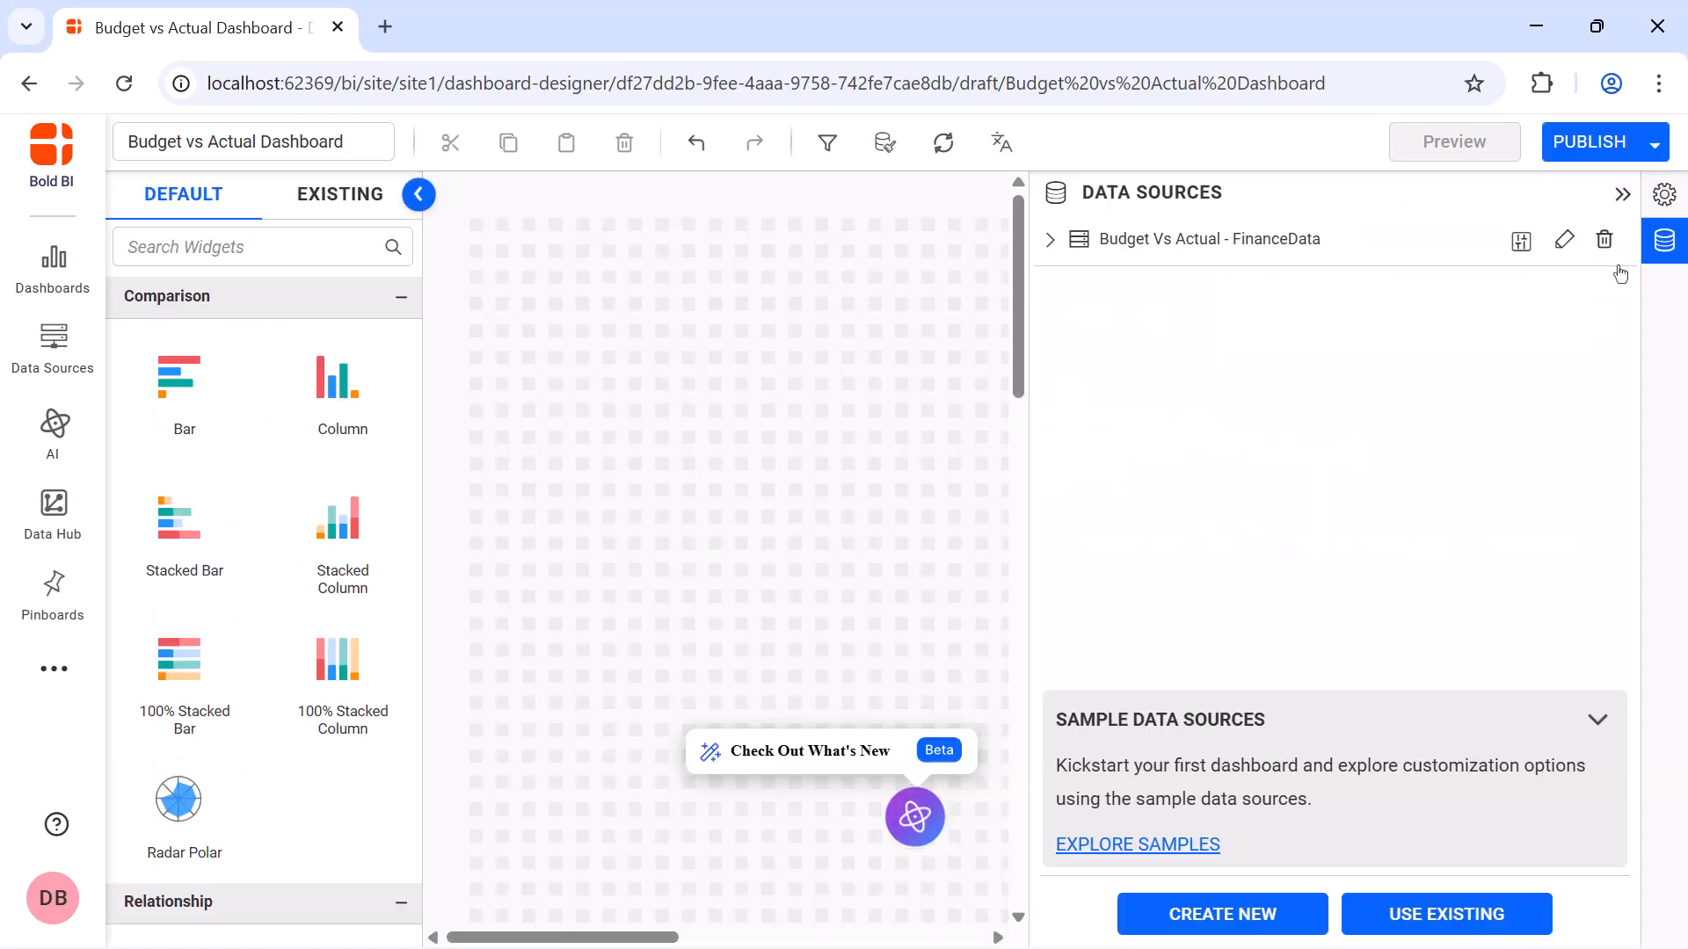
left_click(1622, 196)
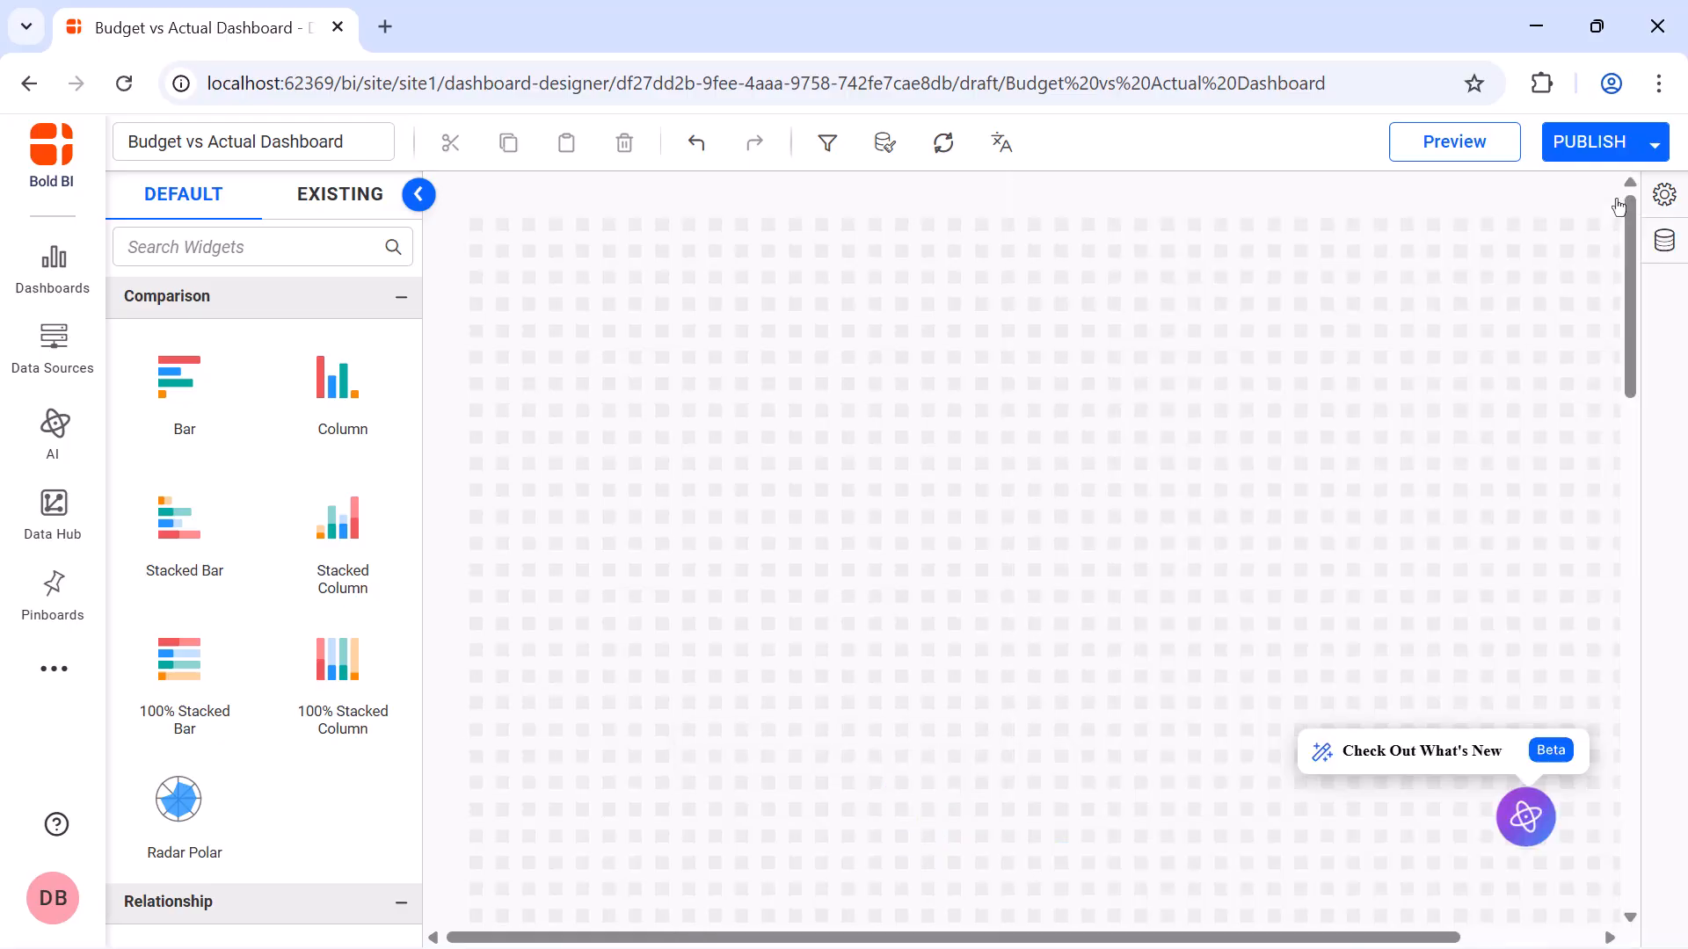
Place two tall Combine Widgets side by side on the dashboard canvas
left_click(367, 246)
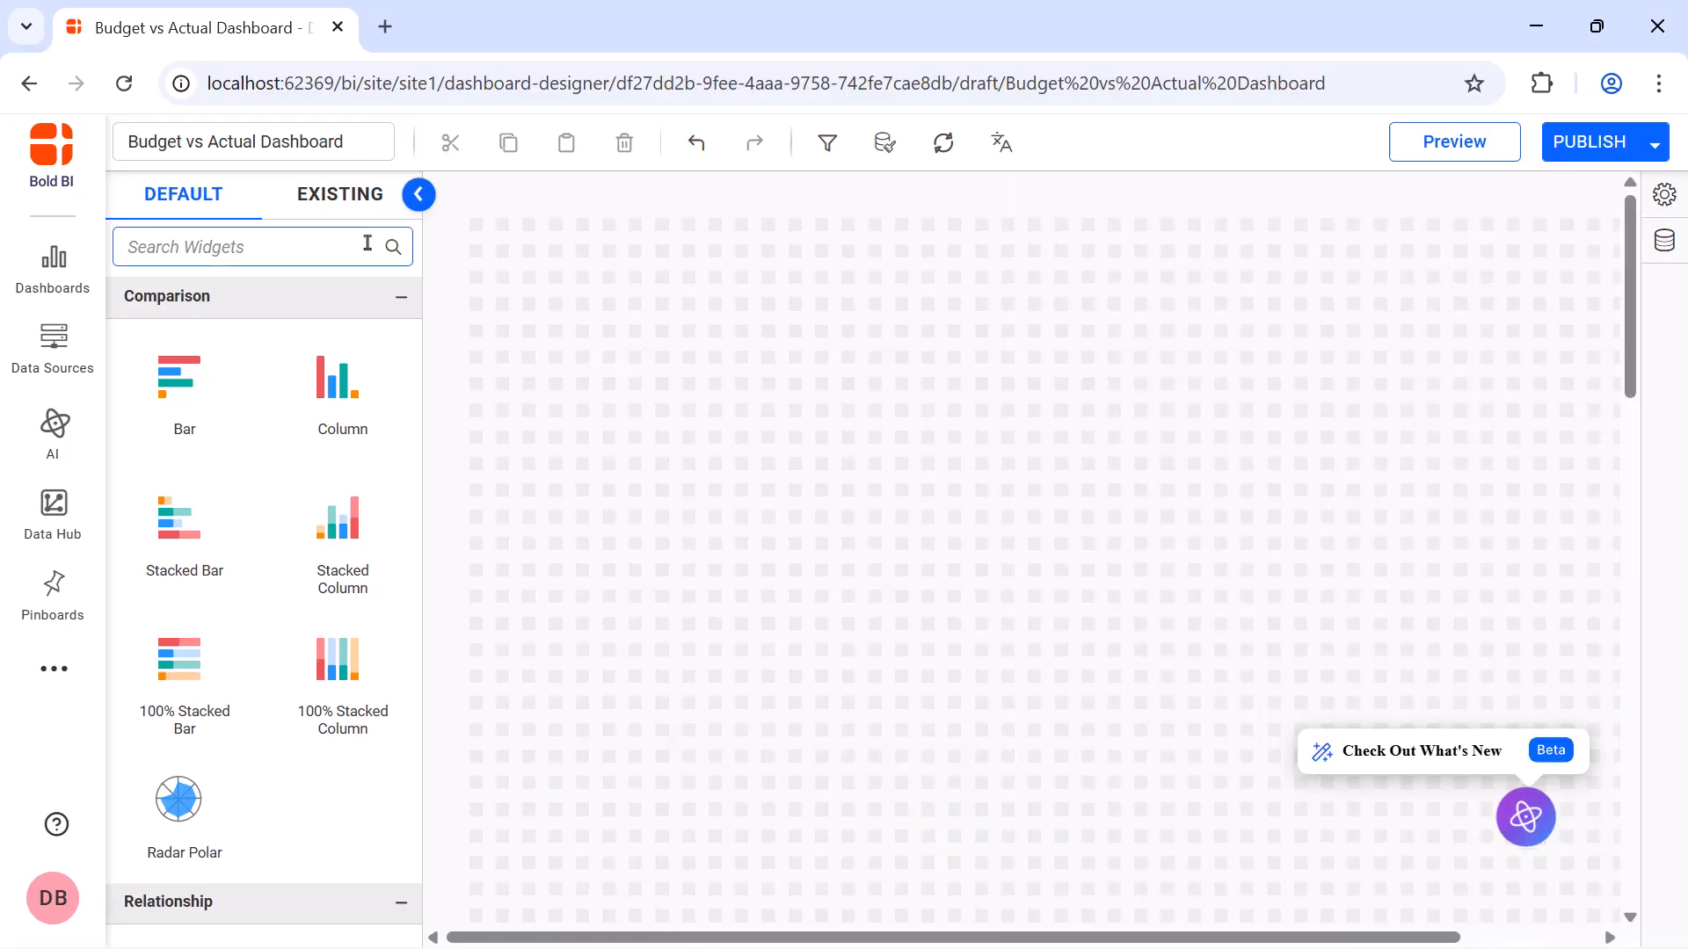
type("combine")
left_click_drag(226, 407, 475, 232)
left_click_drag(617, 362, 1083, 919)
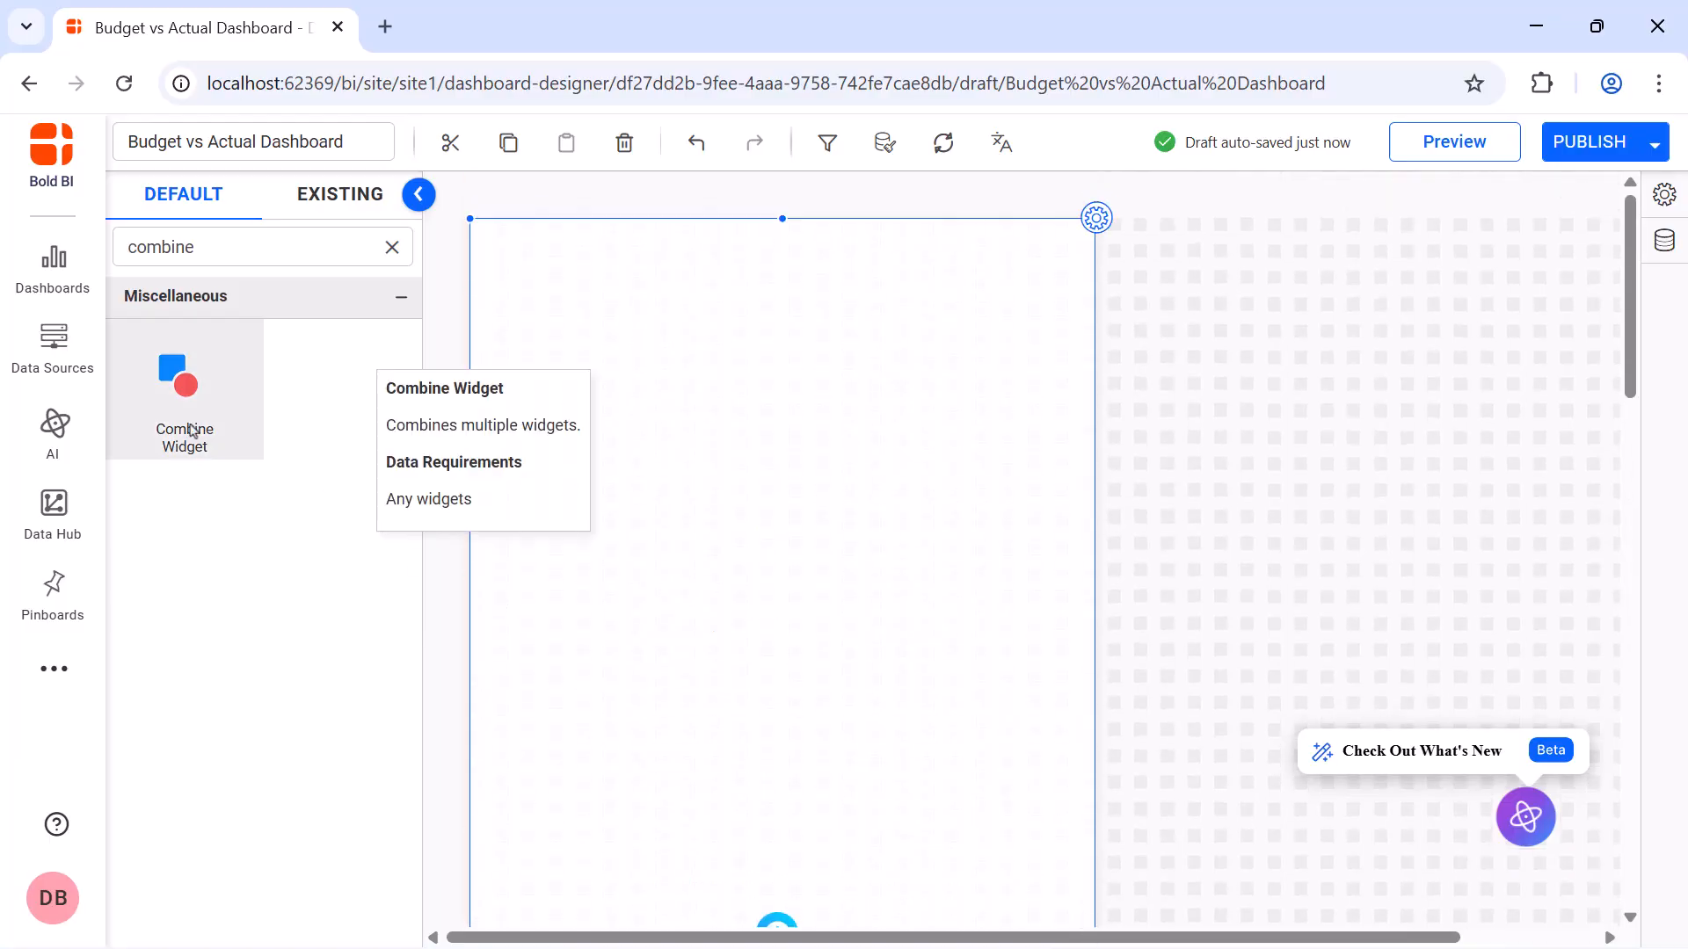
left_click_drag(220, 404, 1125, 238)
left_click_drag(1248, 364, 1571, 666)
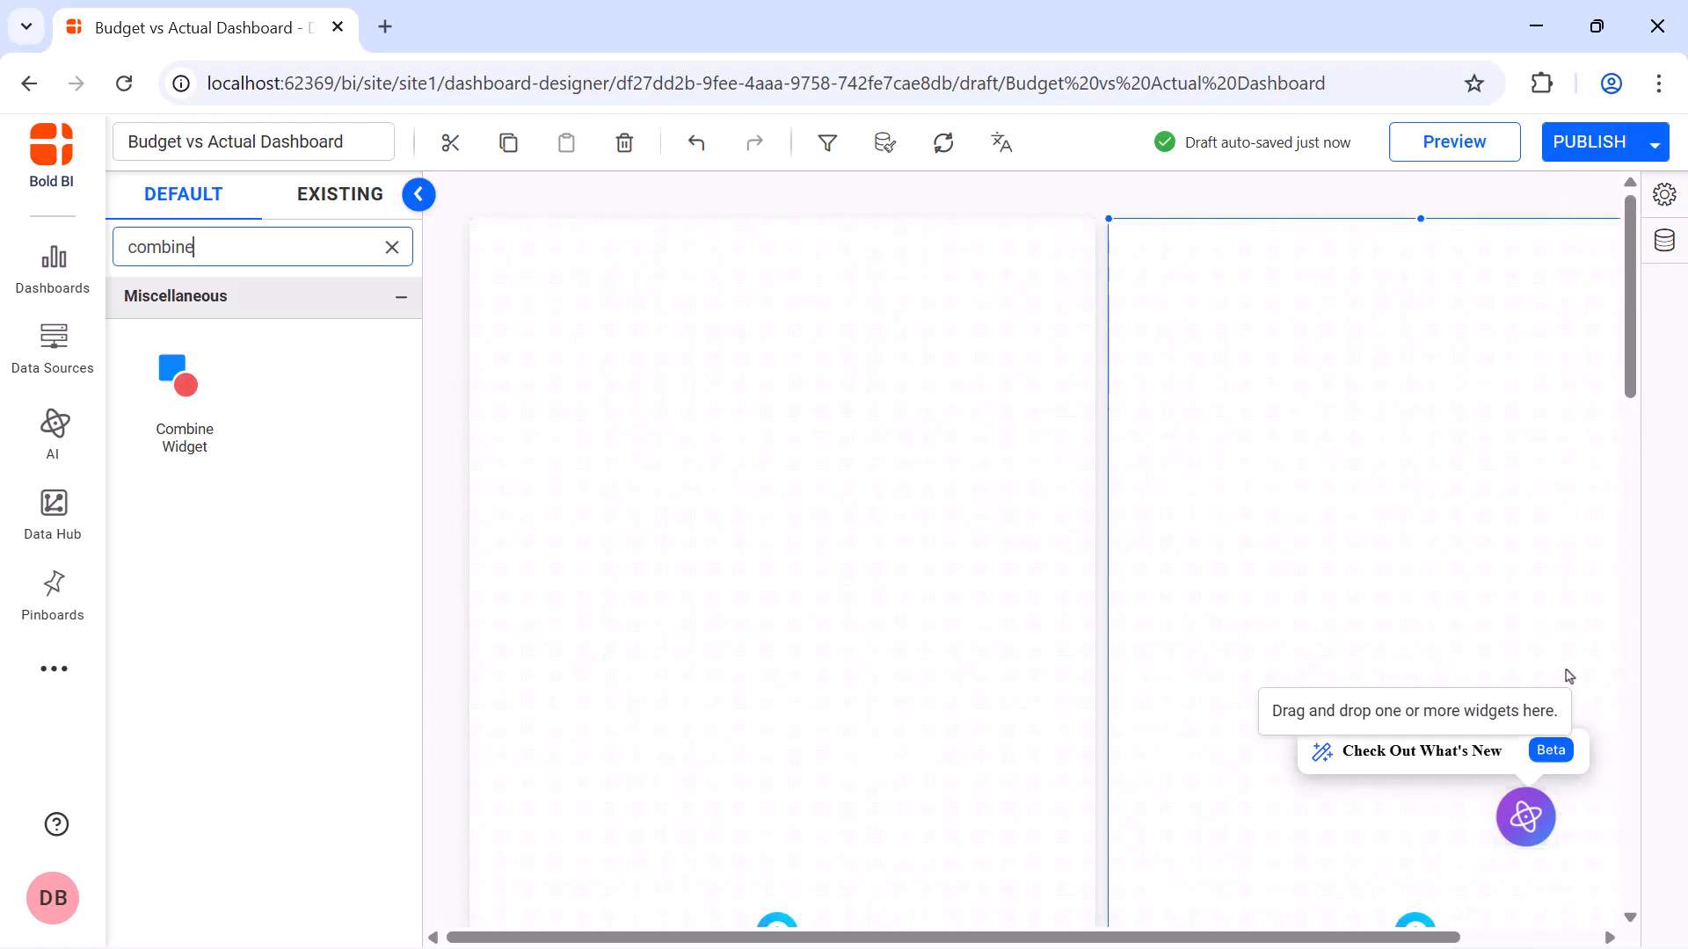
Add a Text widget reading "Income" across the full width at the top of the first Combine Widget
left_click(391, 247)
type("text")
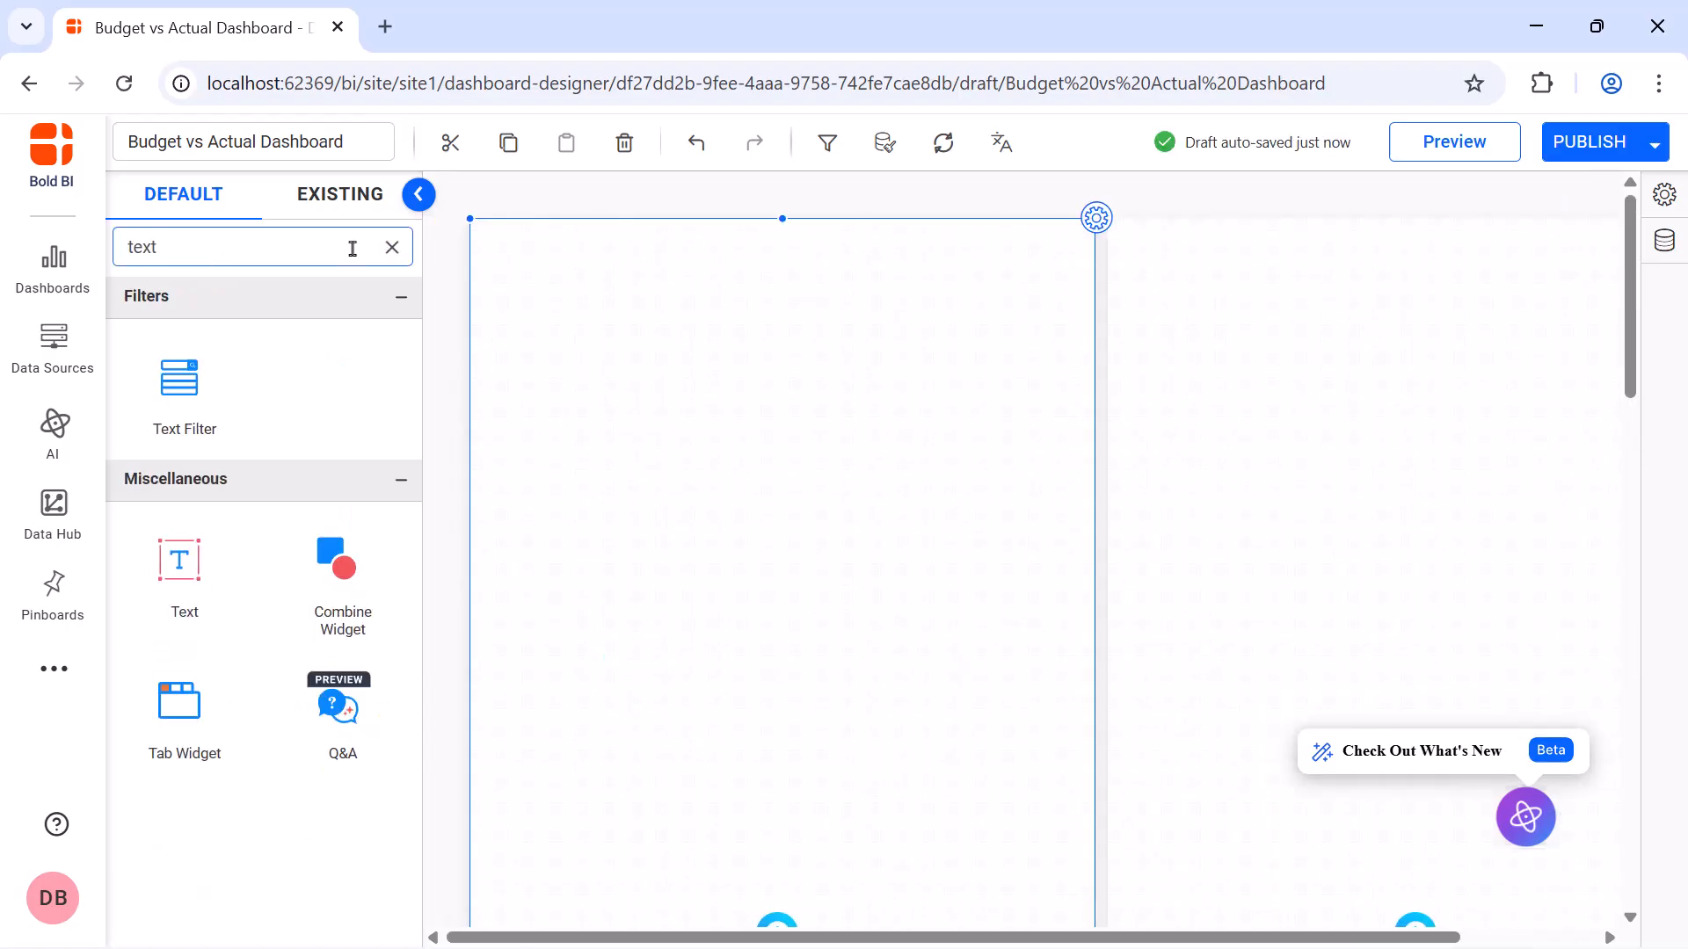
left_click_drag(178, 560, 471, 221)
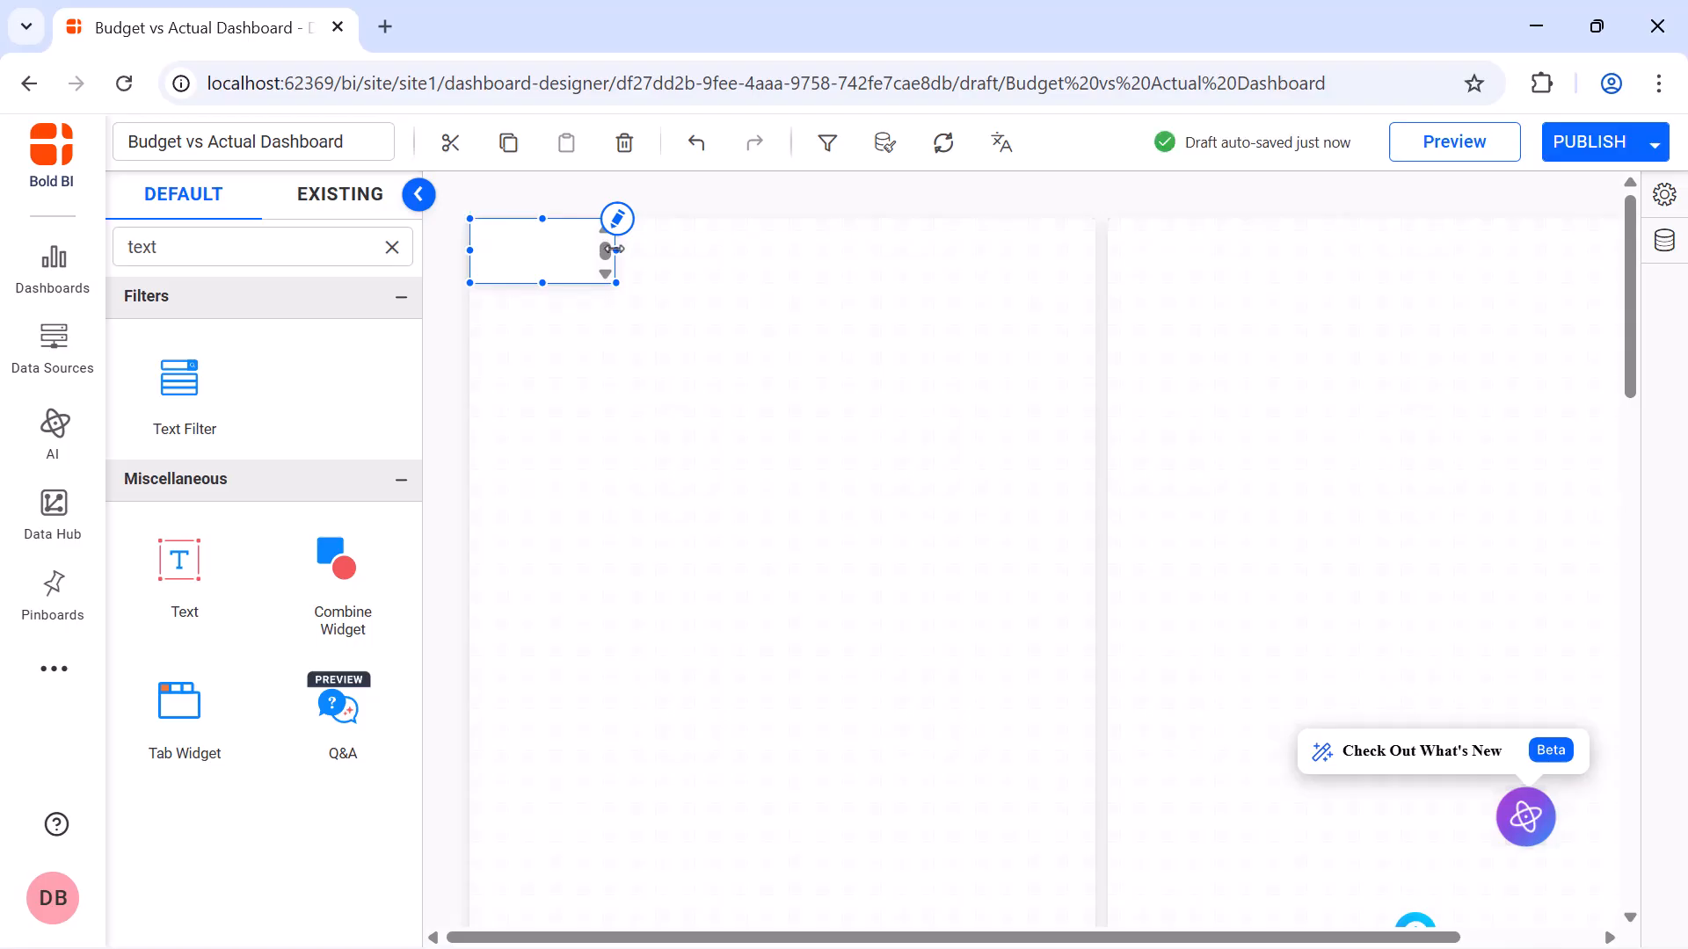
left_click_drag(618, 251, 1090, 255)
left_click(1098, 221)
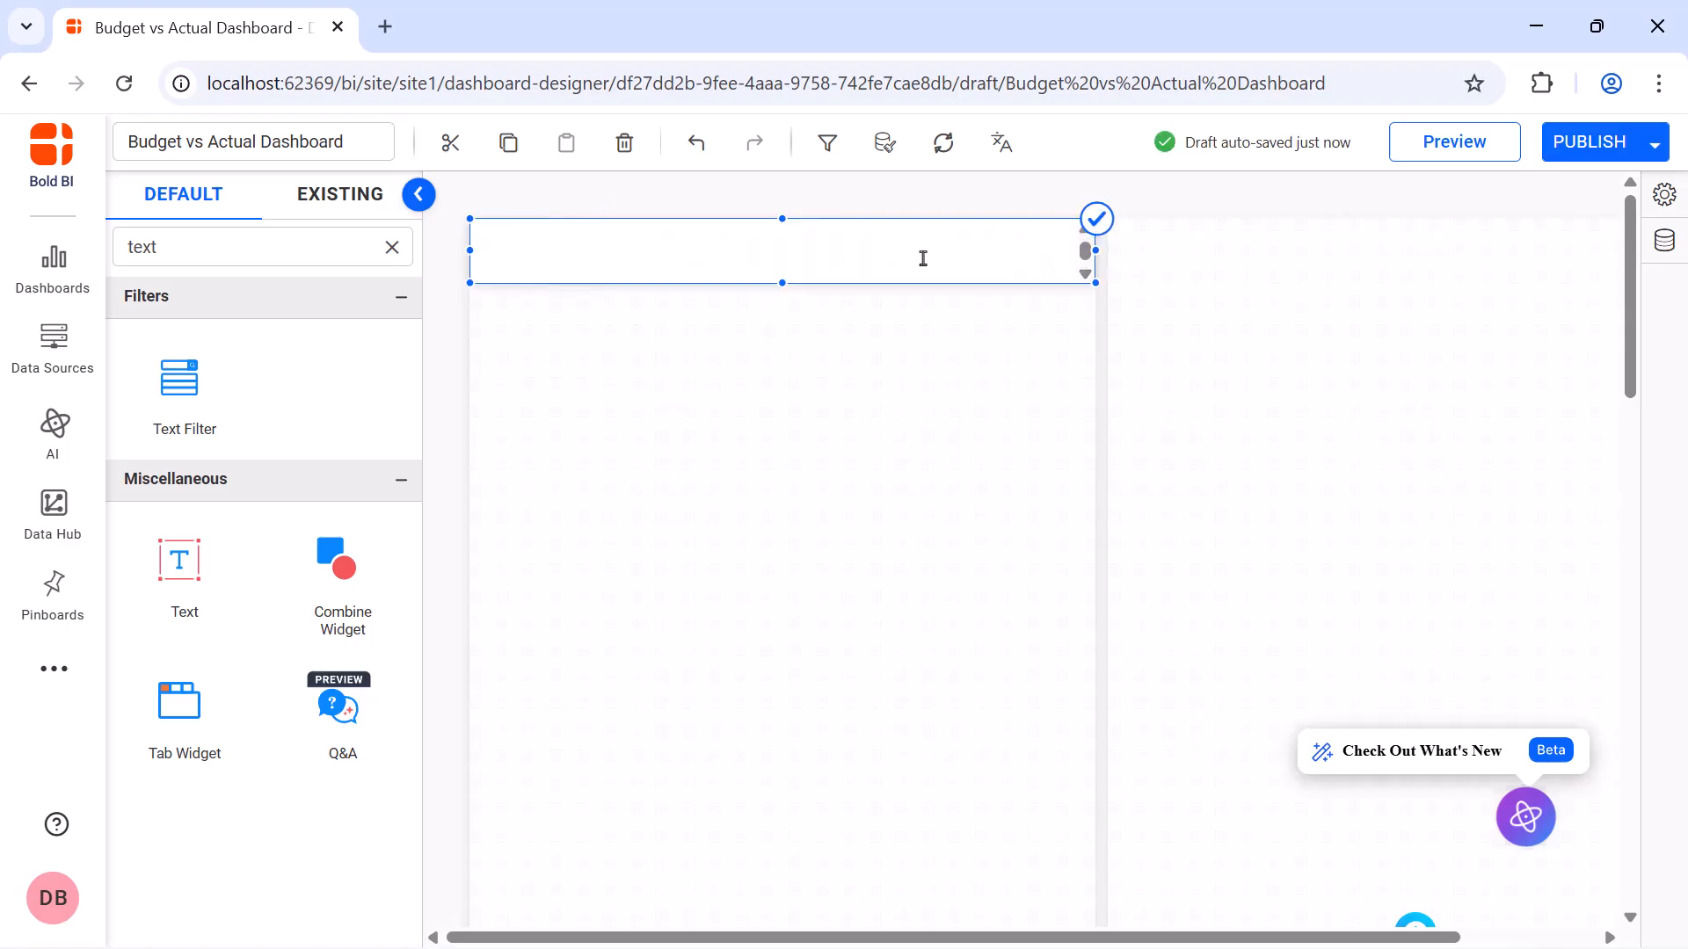
type("Income")
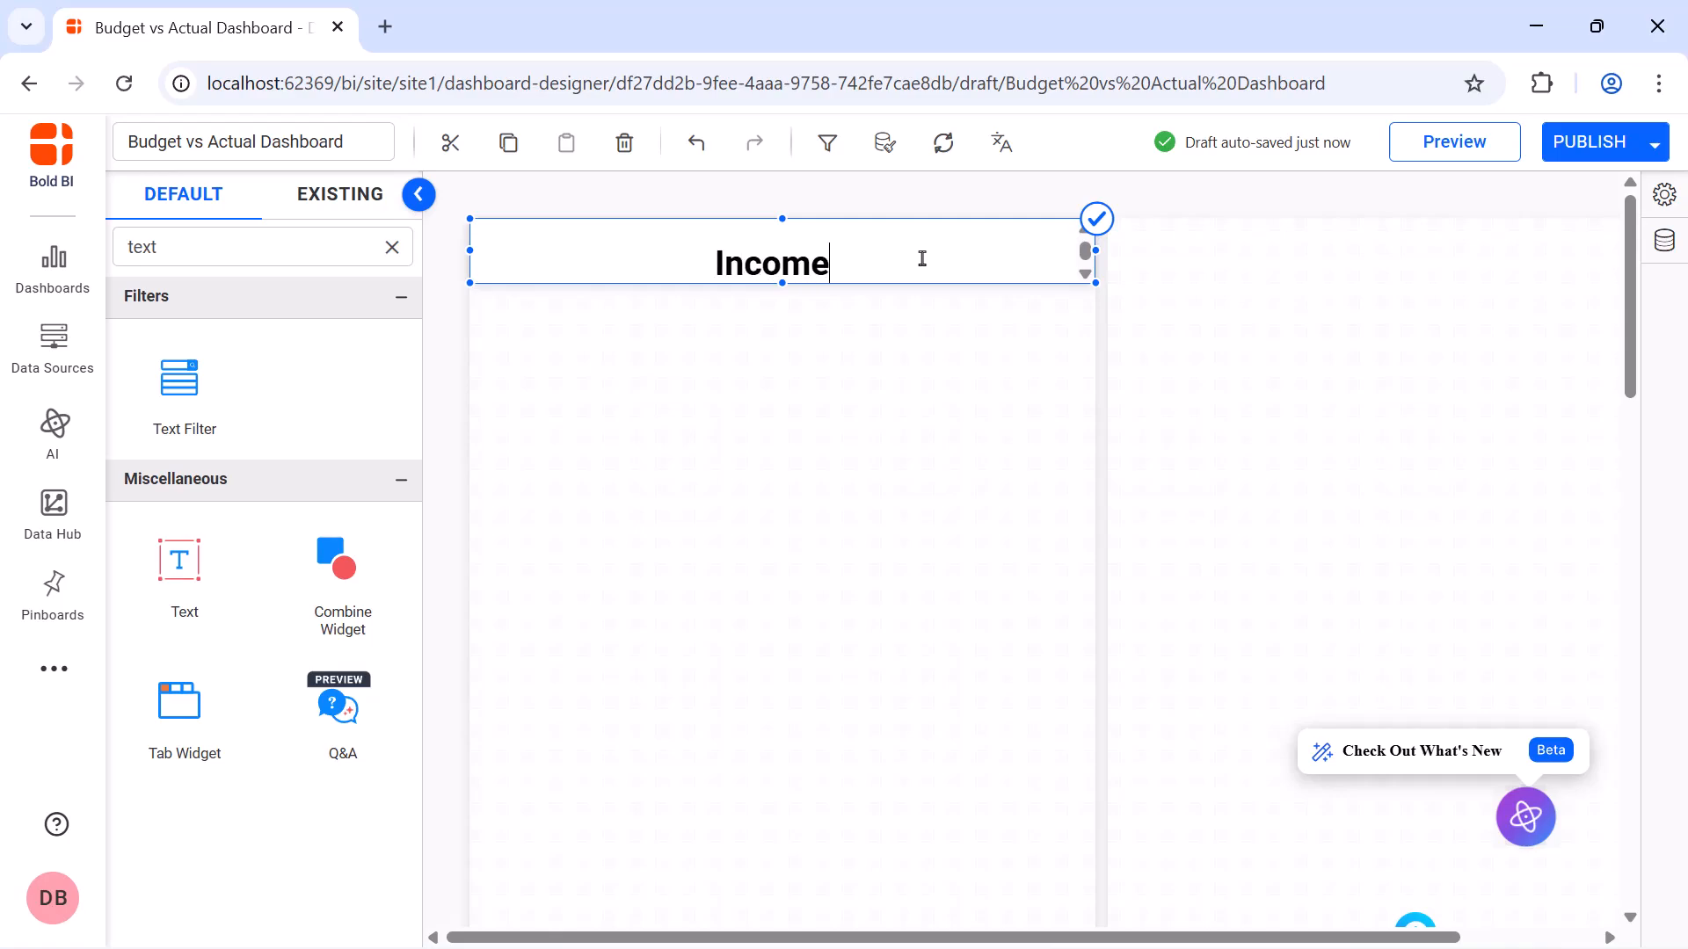
left_click(1097, 222)
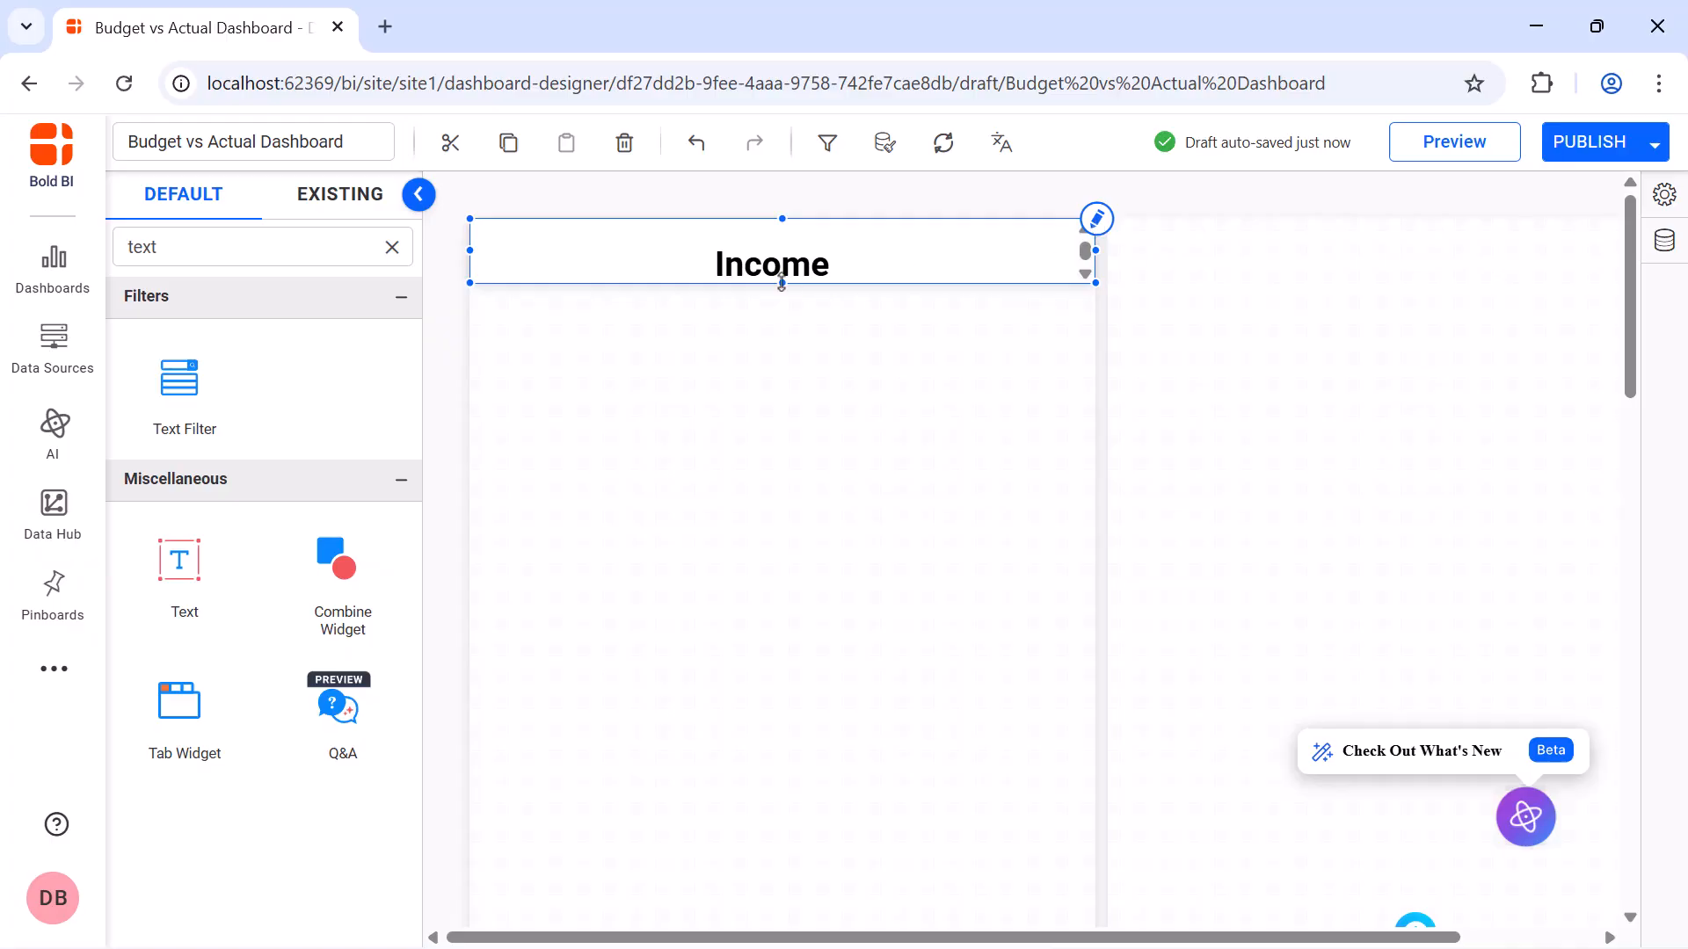
Reduce the Income heading's height to a single text line and turn off its shadow
left_click_drag(782, 283, 781, 257)
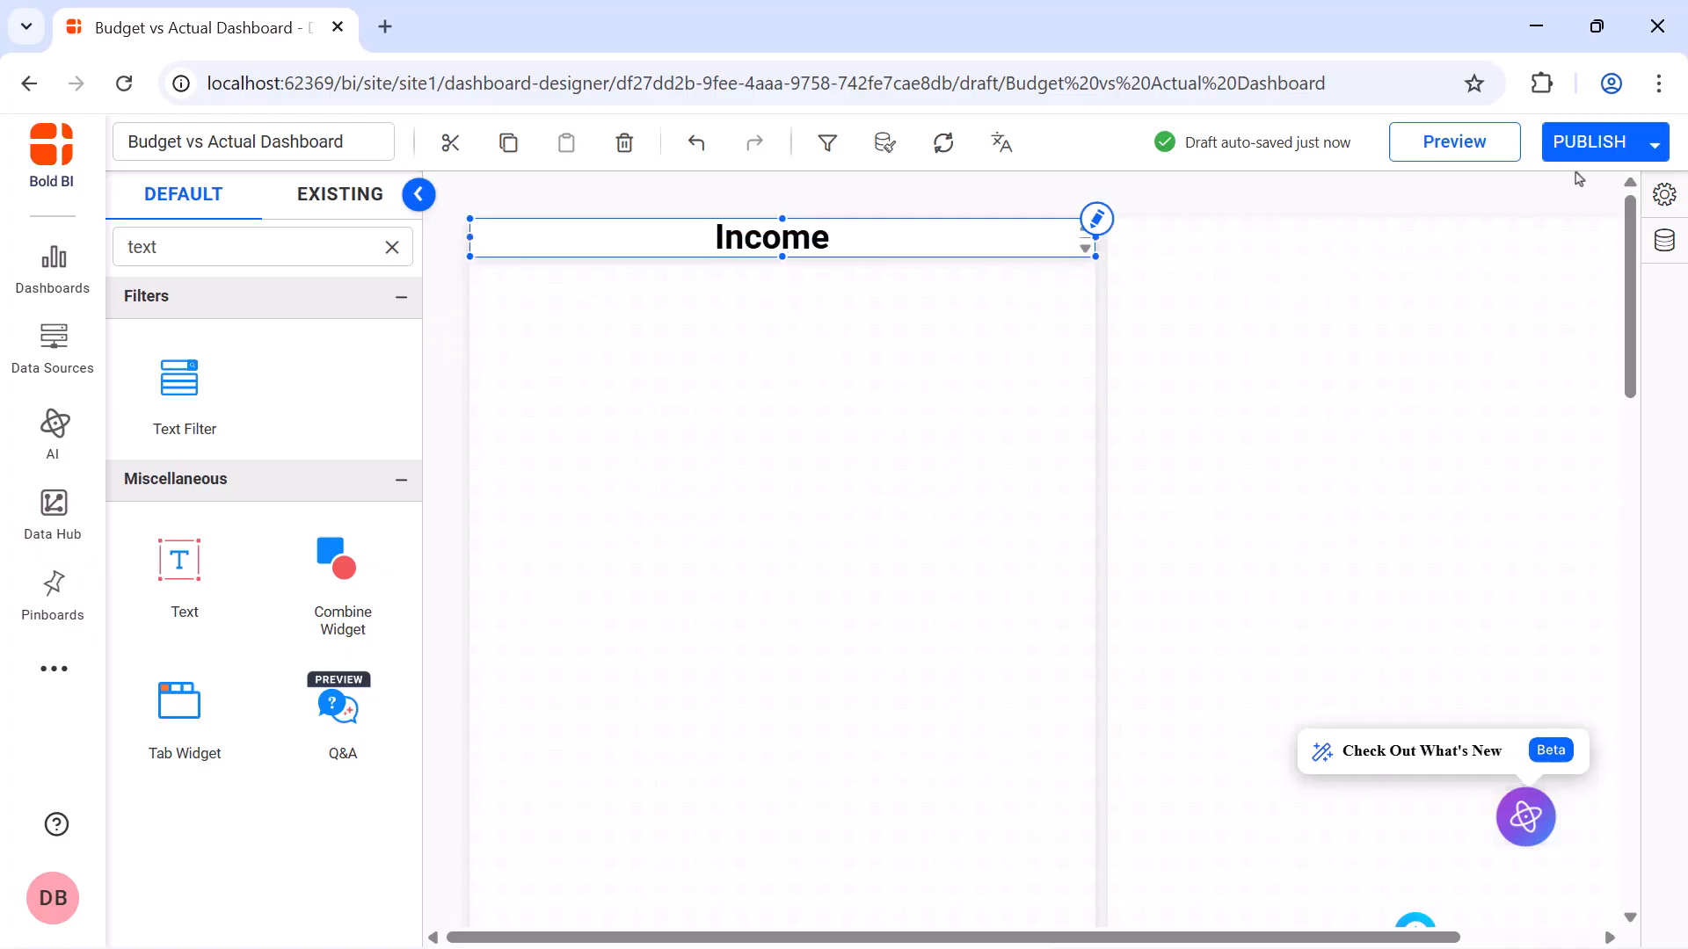
left_click(1664, 194)
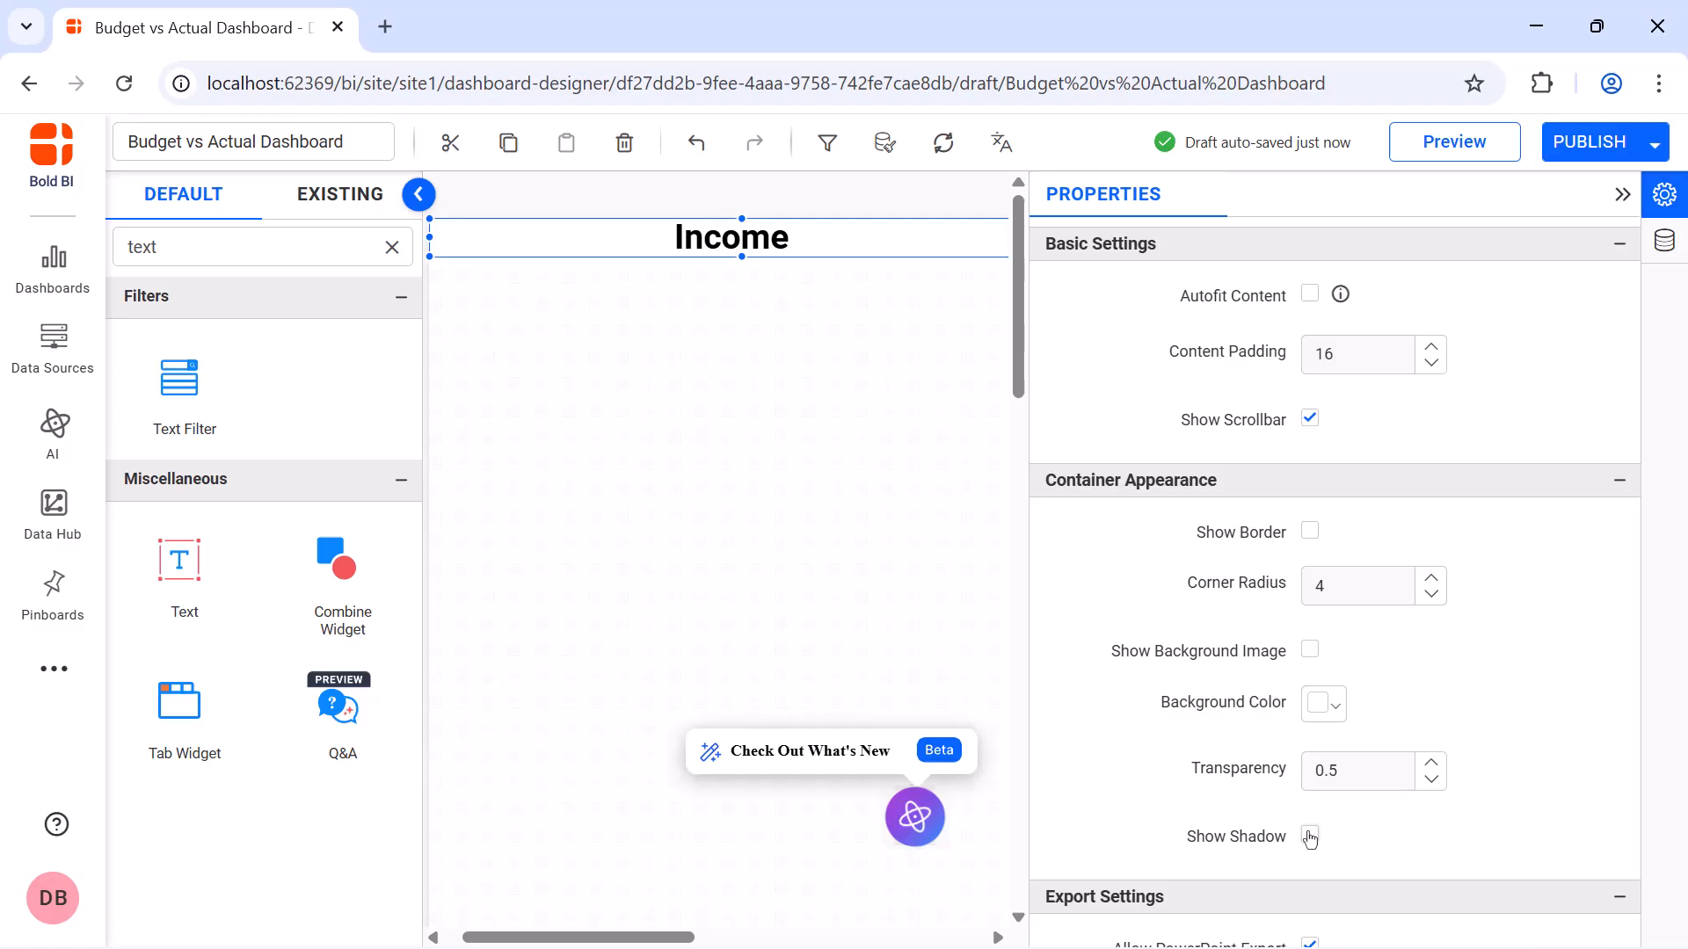
left_click(1622, 195)
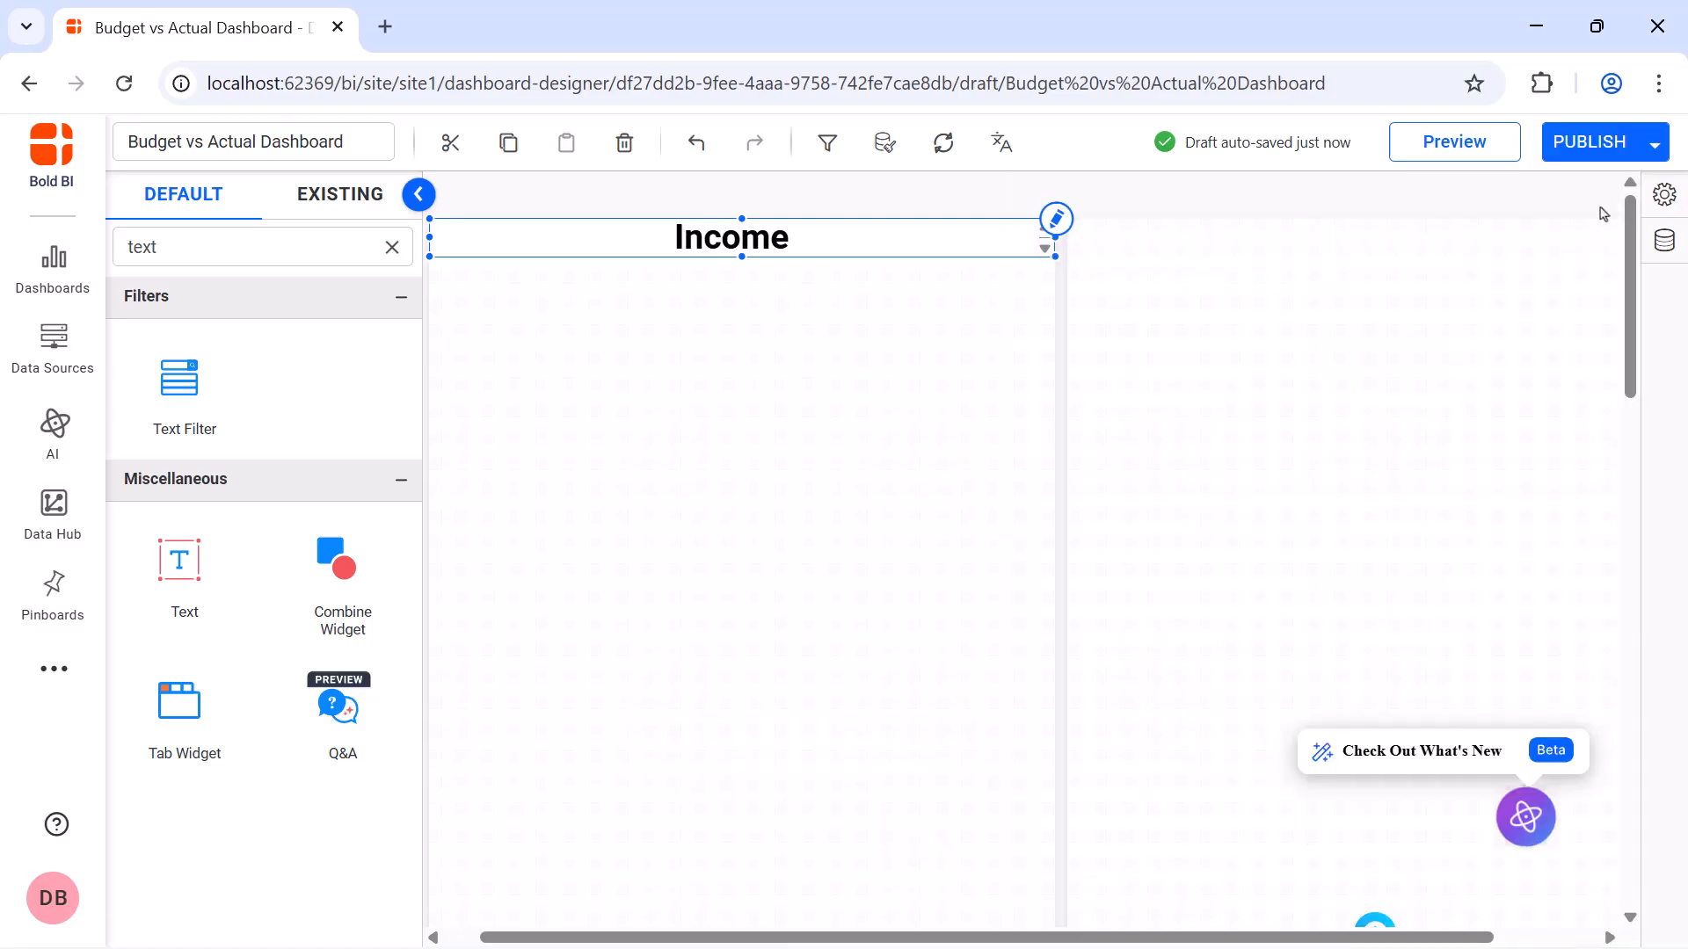
Add a one-line-high Text widget reading "Expenses" across the full width at the top of the second Combine Widget
left_click_drag(210, 591, 1143, 251)
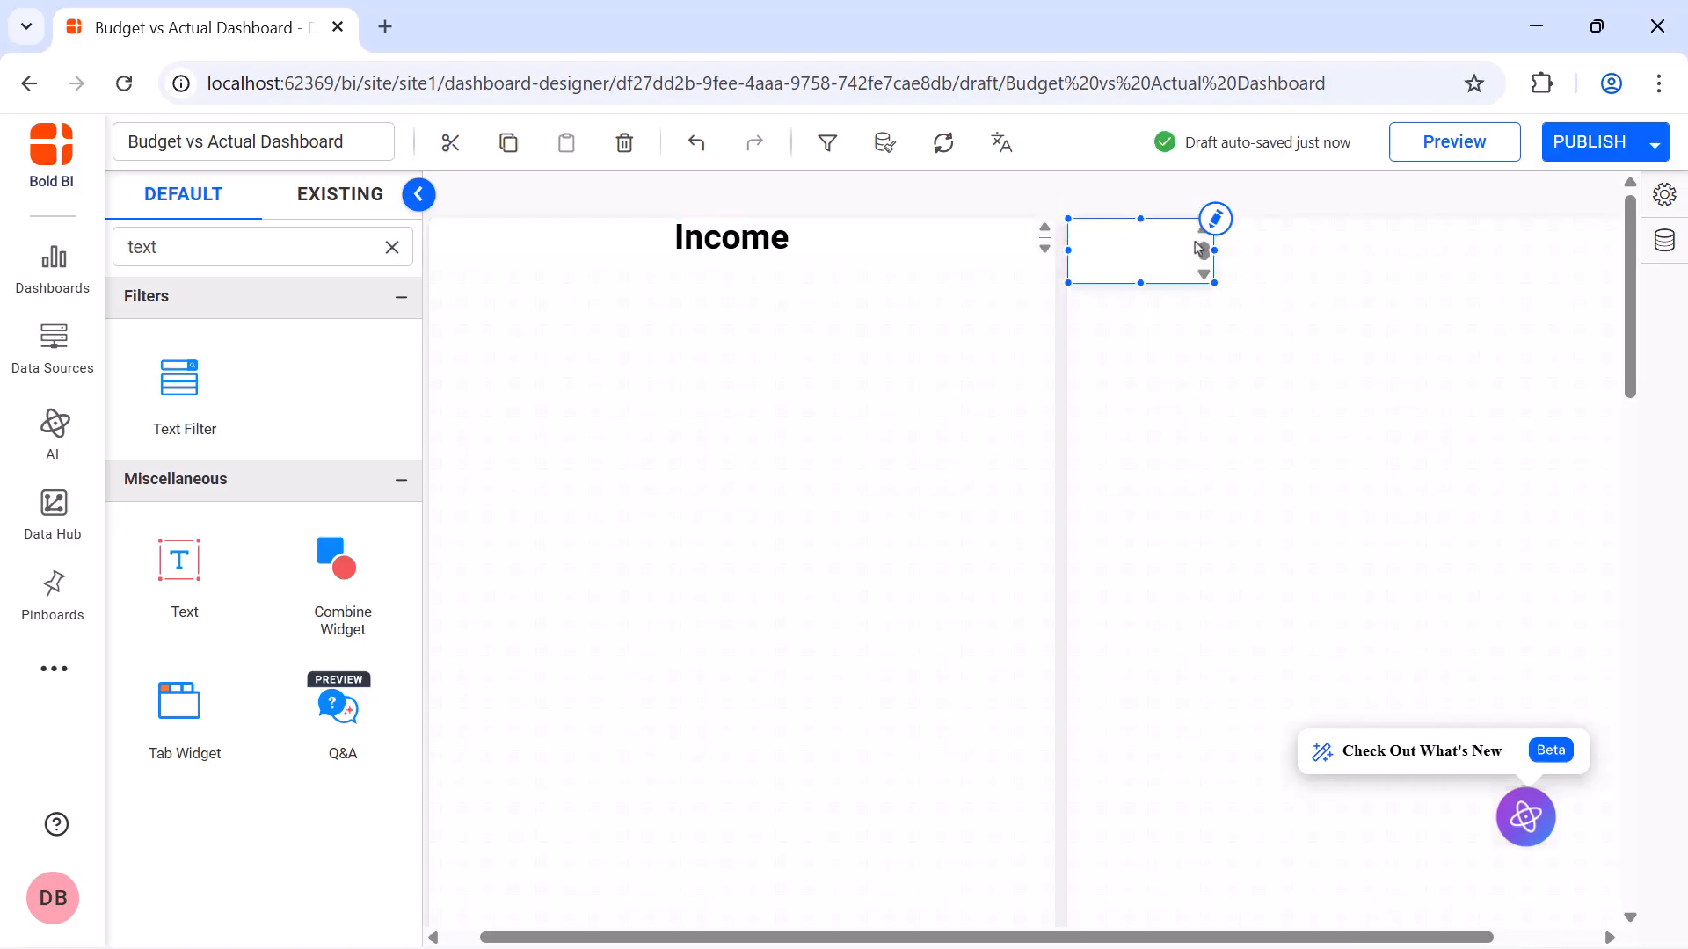
type("Expenses")
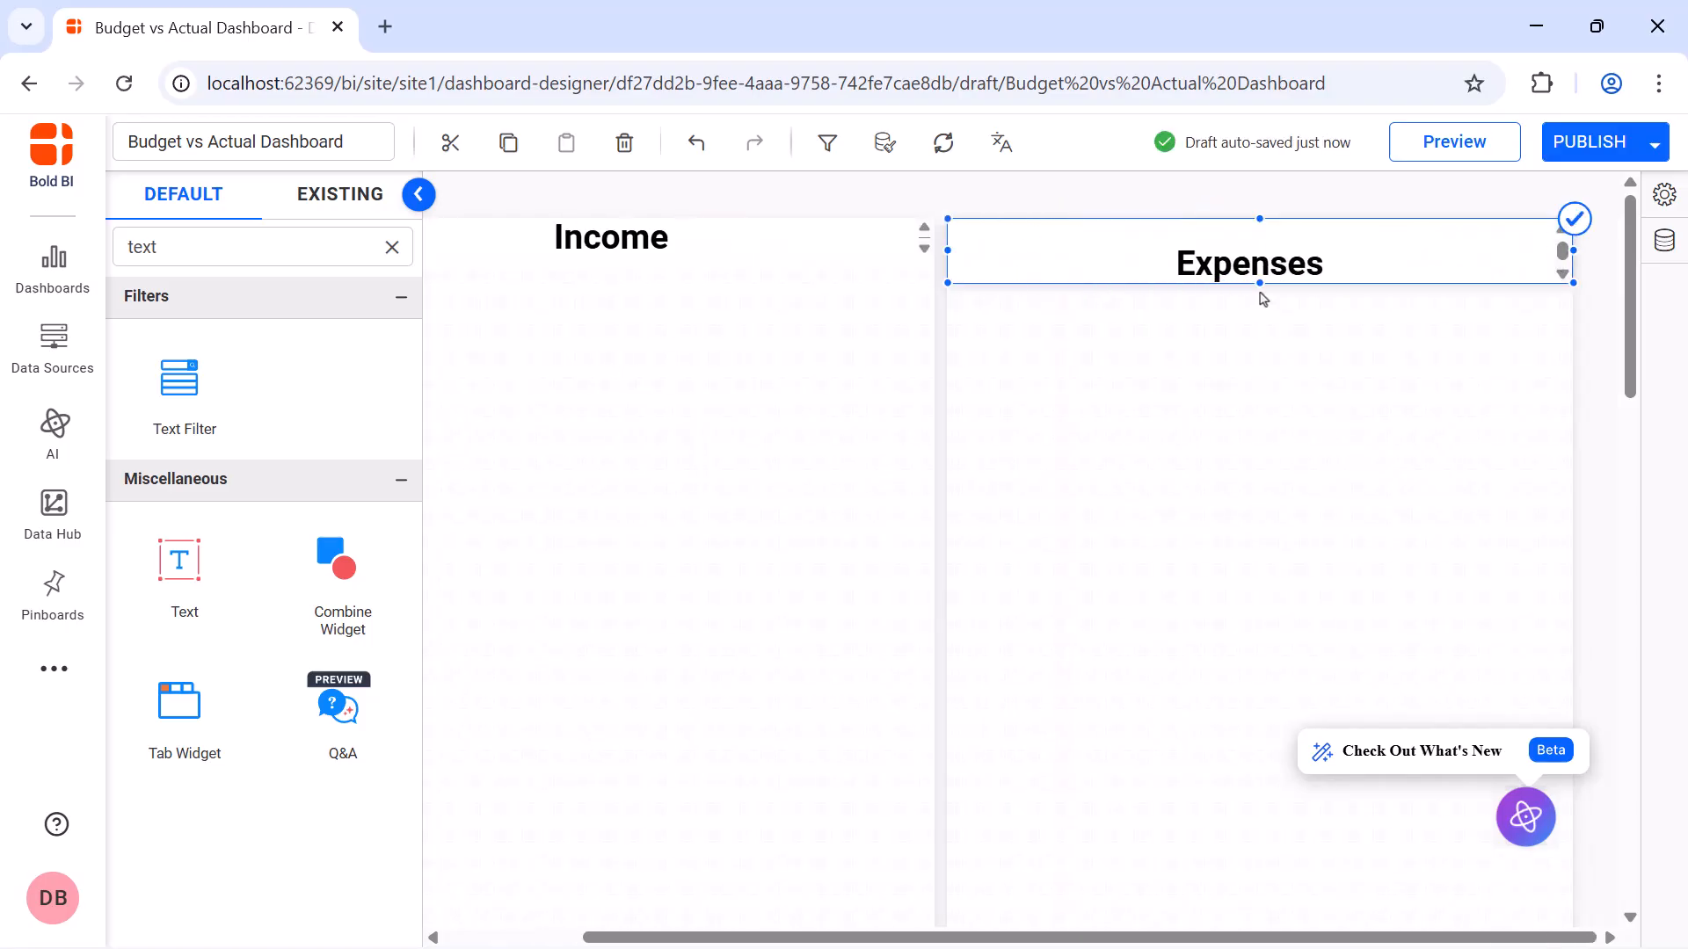
left_click_drag(1260, 284, 1261, 257)
Turn off the shadow of the Expenses heading
left_click(1667, 203)
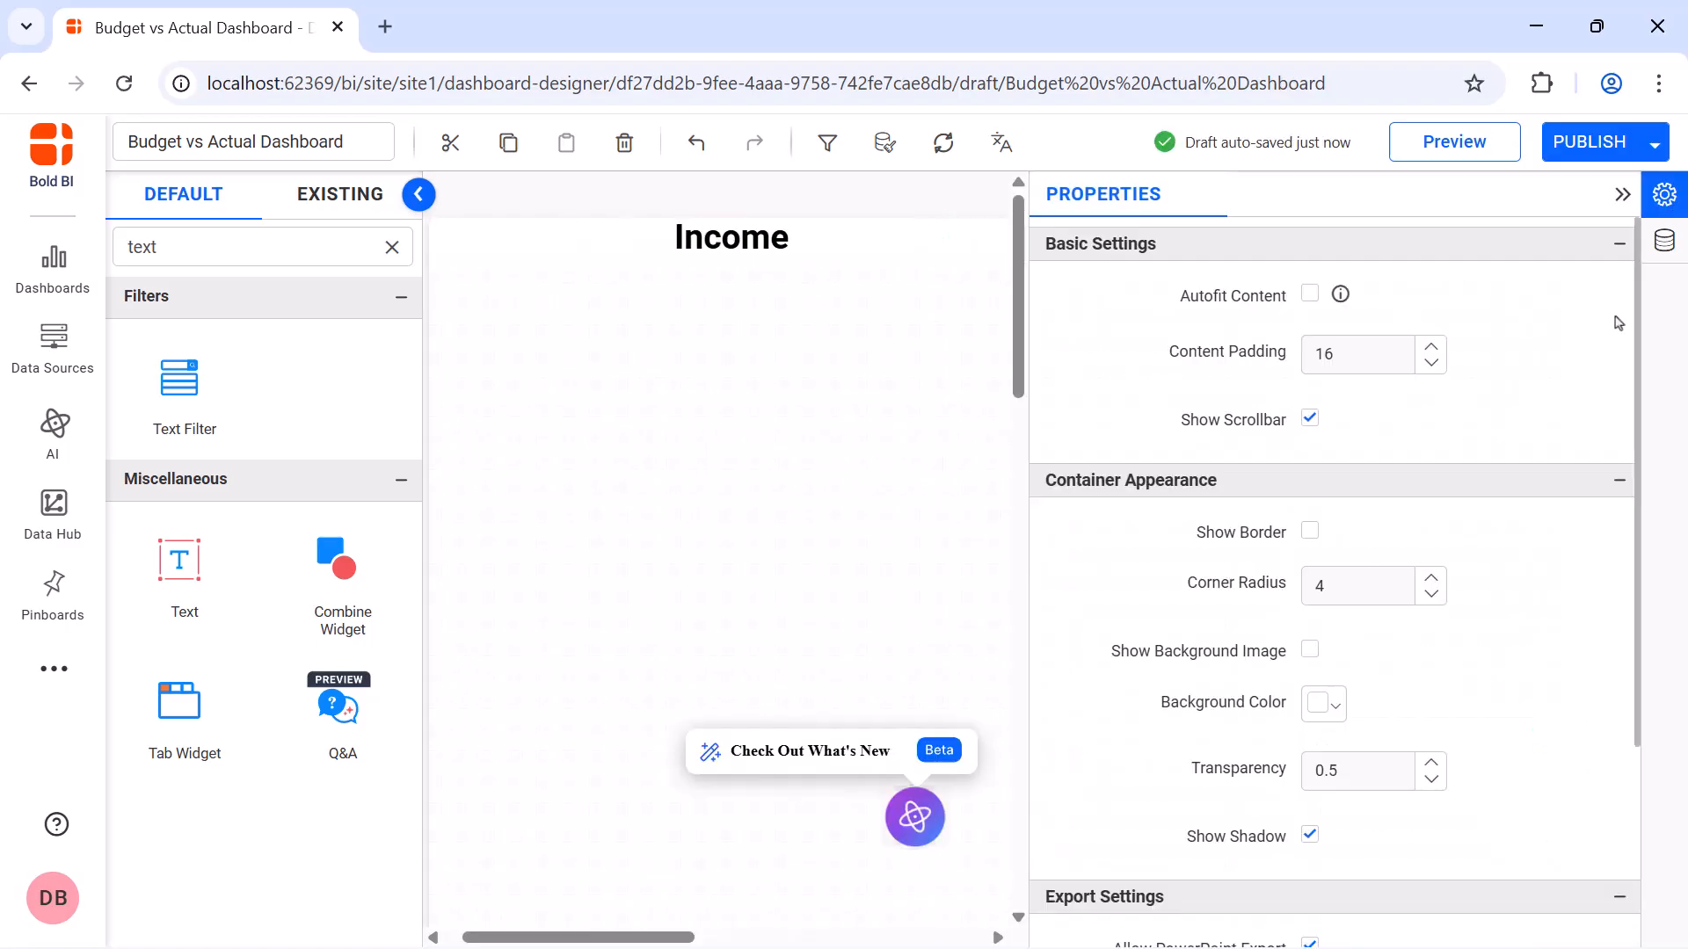
left_click(1311, 836)
left_click(1628, 199)
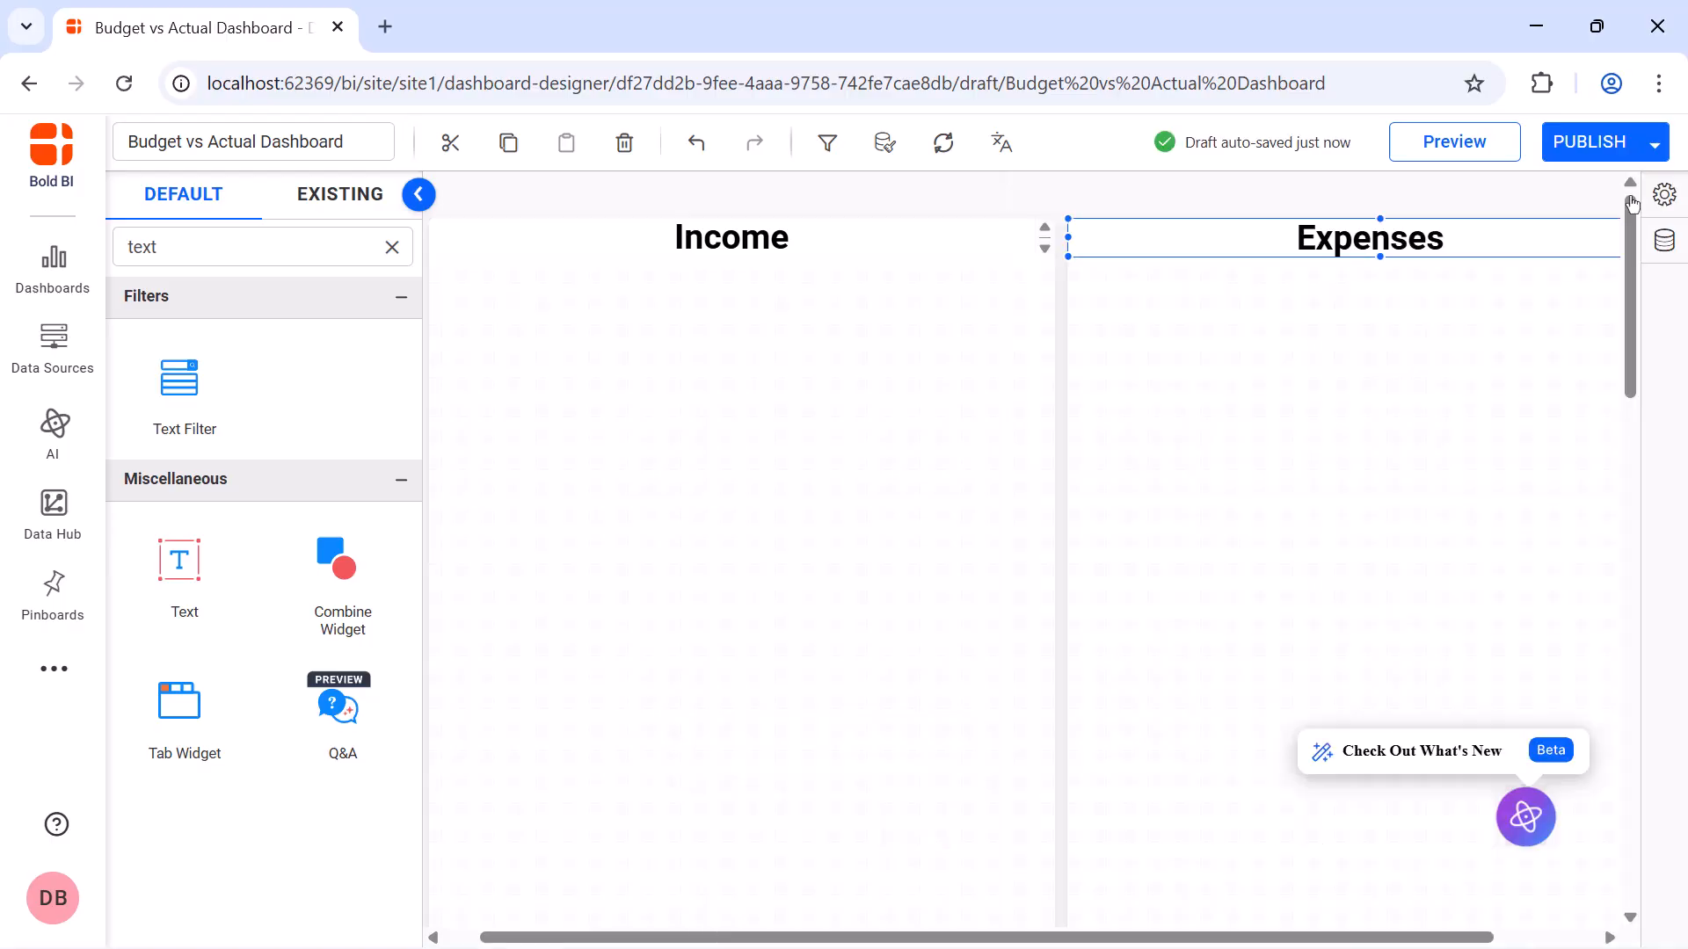
Place a KPI Card below the Income heading and enlarge it to about half the container's width
left_click(392, 247)
type("kpi")
left_click_drag(180, 383, 434, 282)
left_click_drag(655, 439, 747, 534)
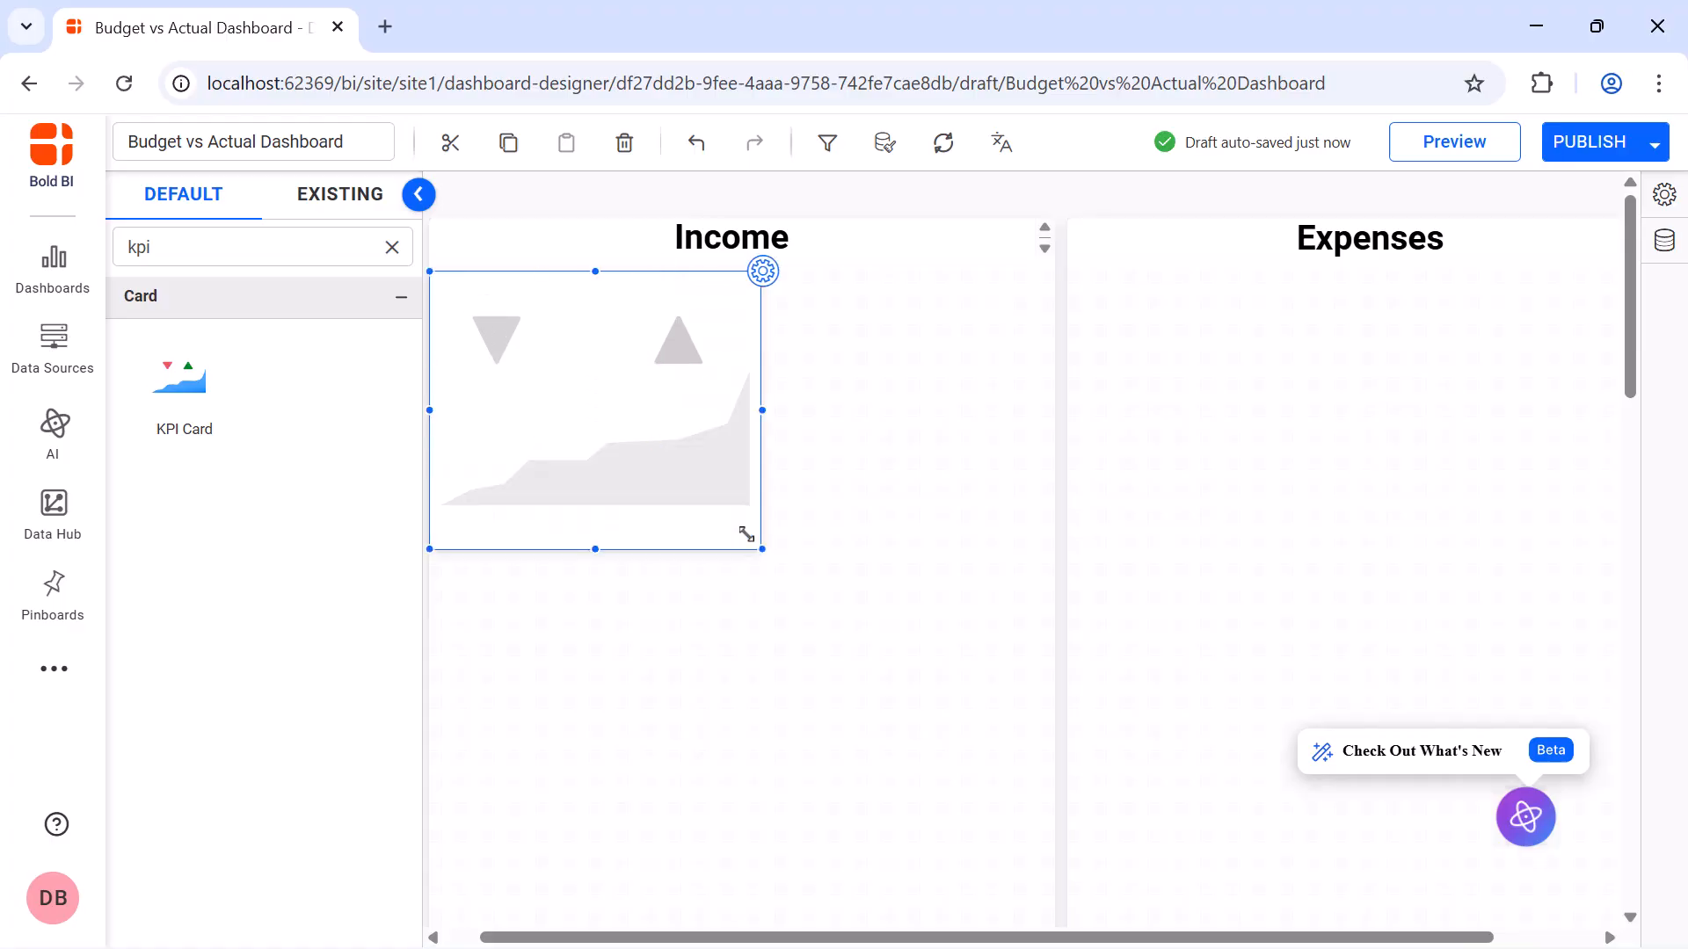
Rename the KPI card "Actual Income" in its properties
left_click(763, 273)
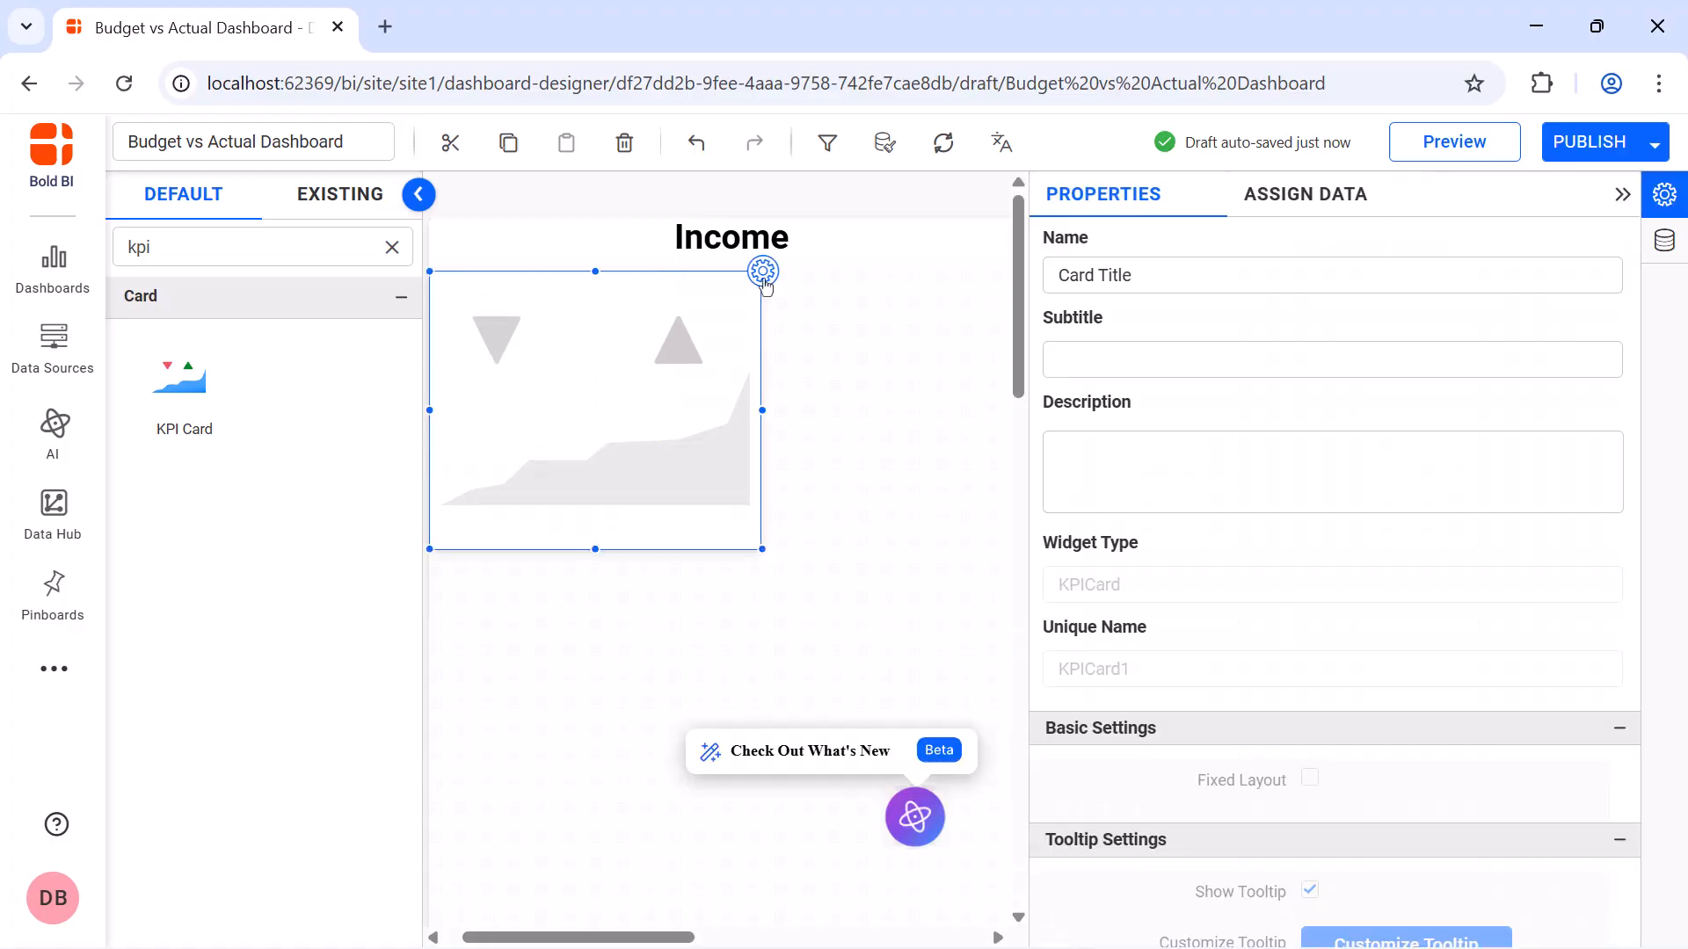
triple_click(1224, 276)
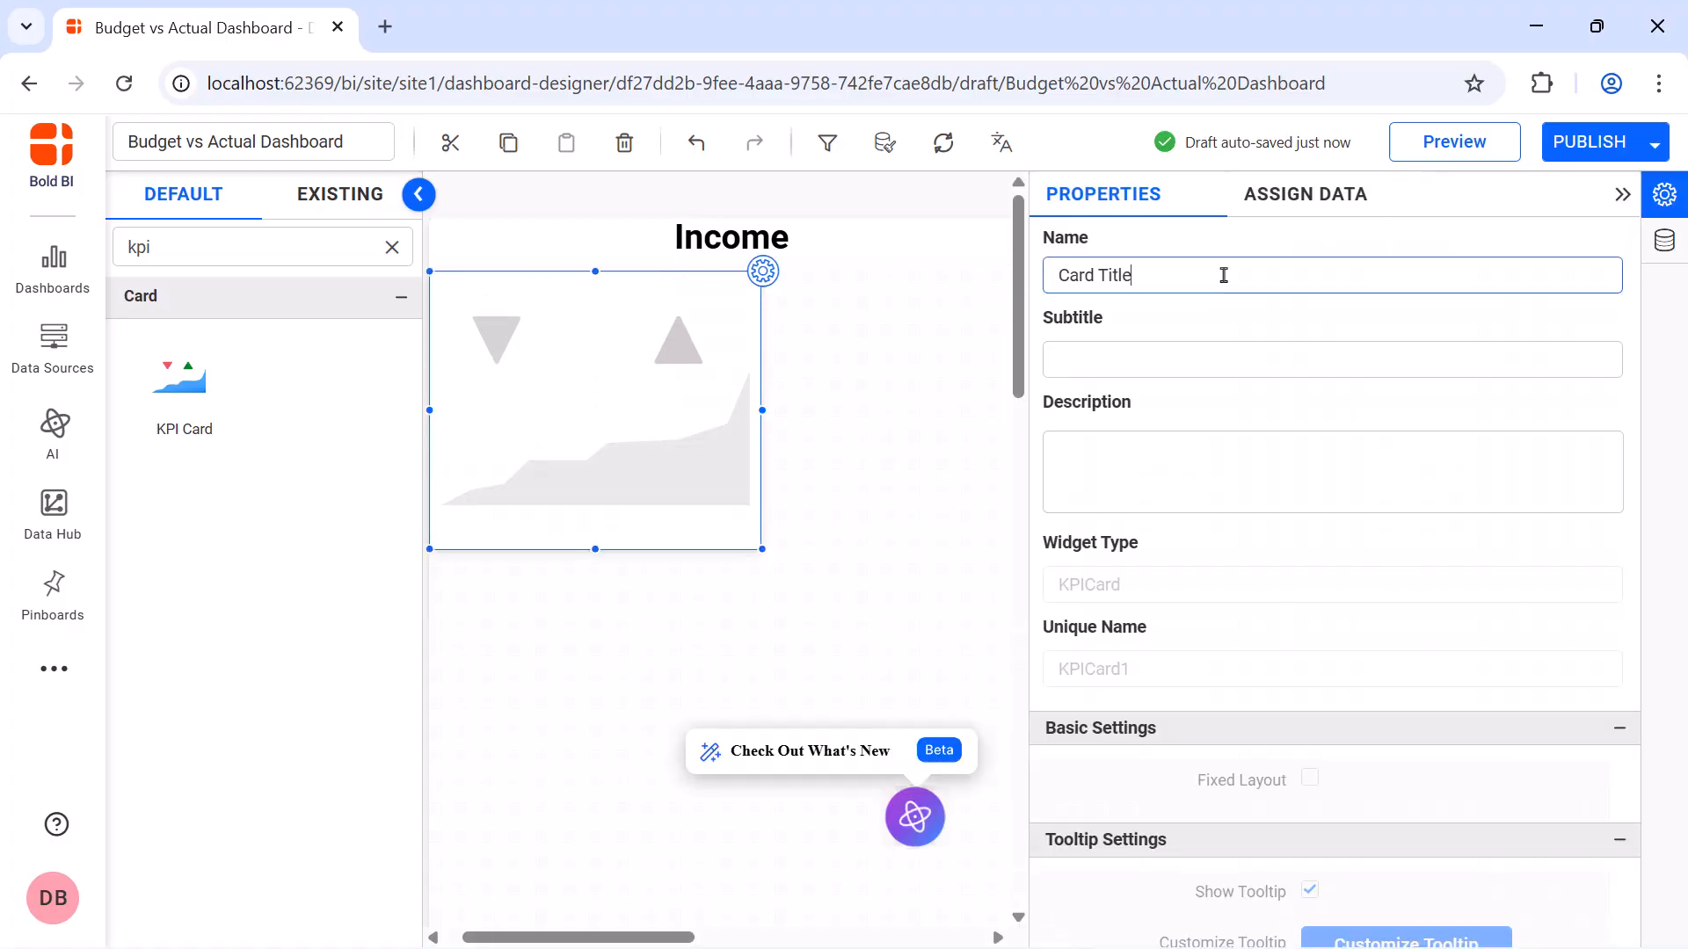
type("Actual Income")
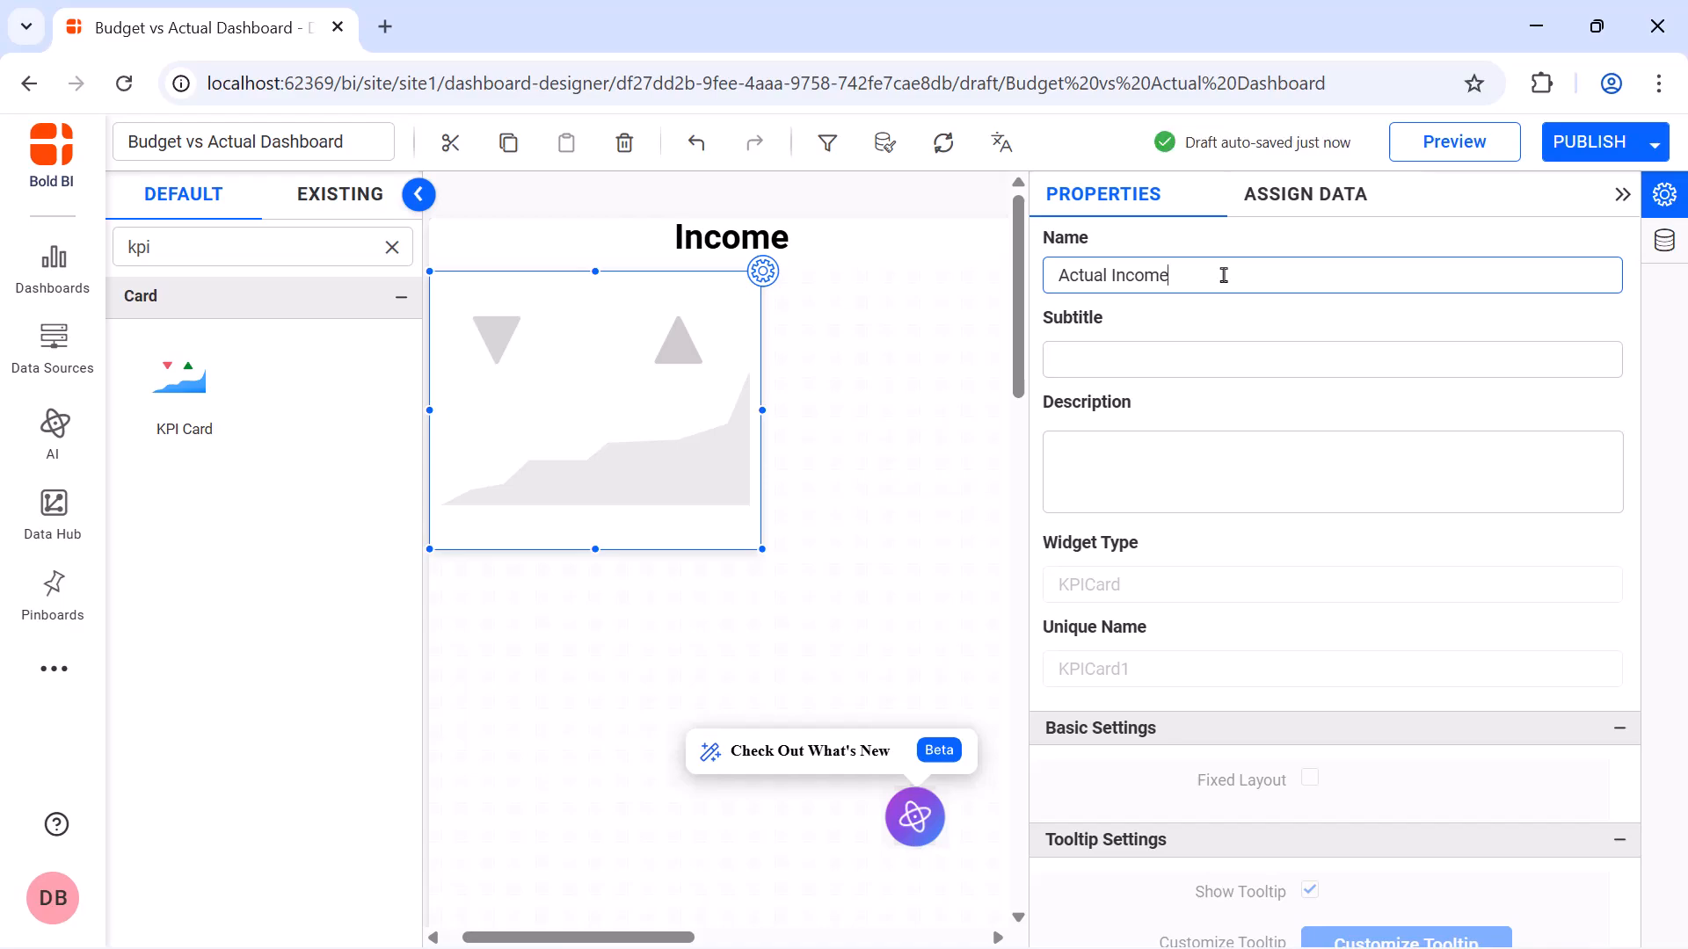
Create and save a calculated expression named Month with the formula MONTH([Date]) for the KPI card's data
left_click(1307, 207)
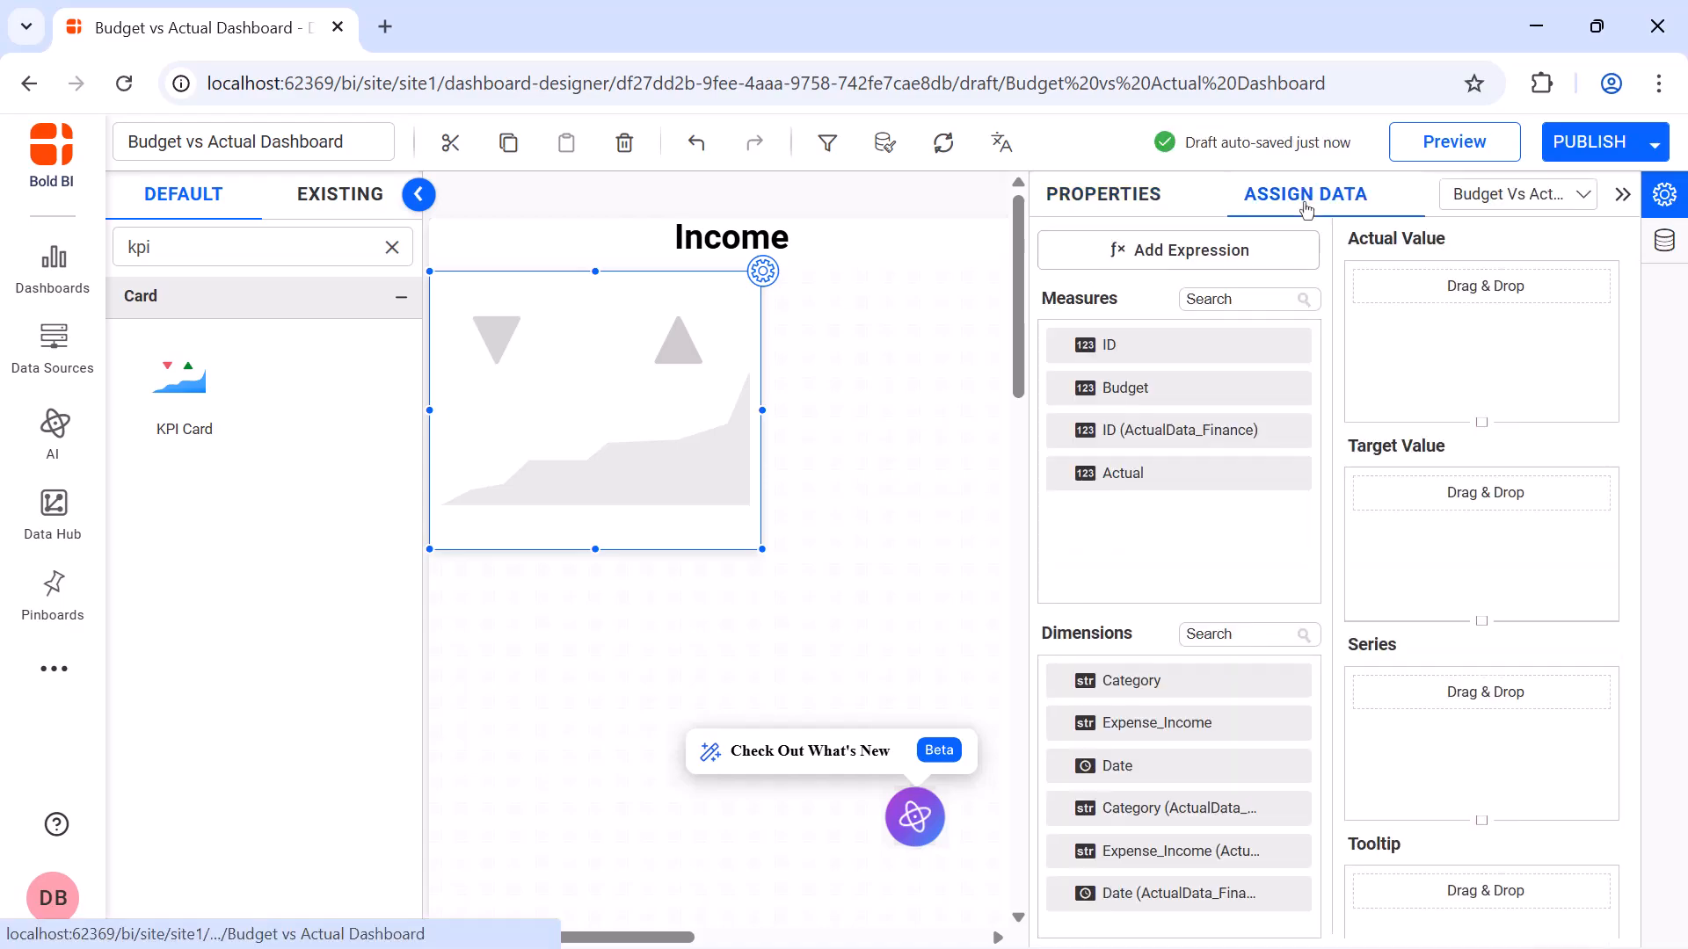
left_click(1289, 246)
double_click(823, 286)
key("BackSpace")
type("Month")
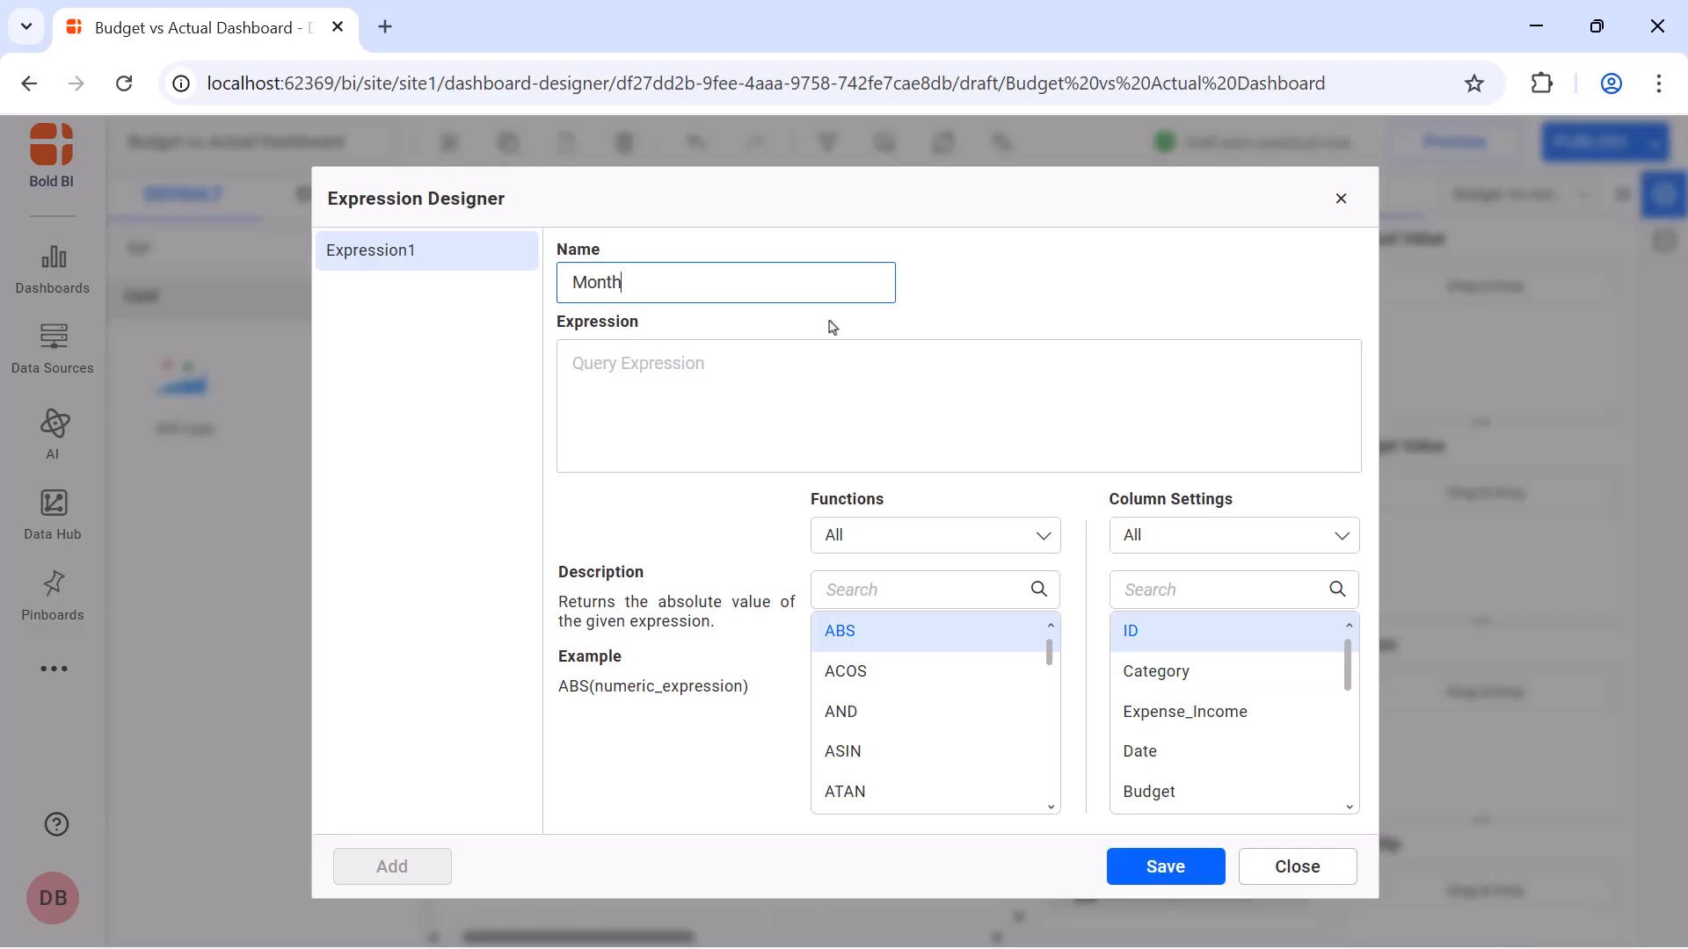
left_click(829, 369)
type("MONTH([Date])")
left_click(1171, 868)
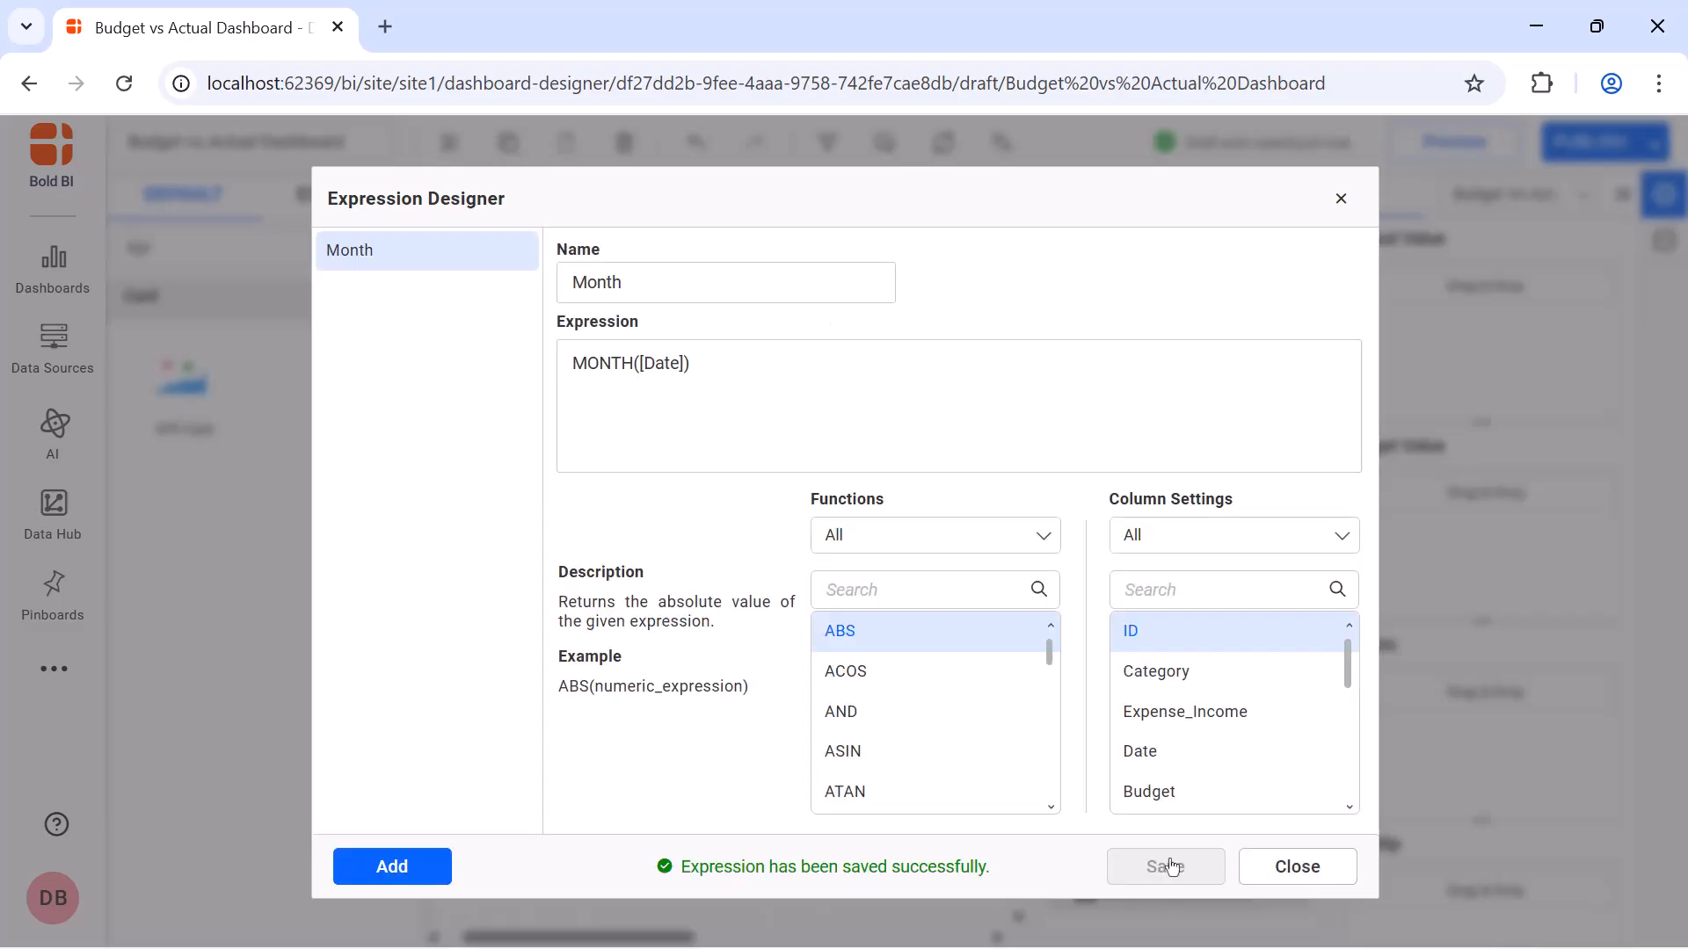
Add and save a second expression named Year with the formula Year([Date])
left_click(392, 867)
double_click(712, 286)
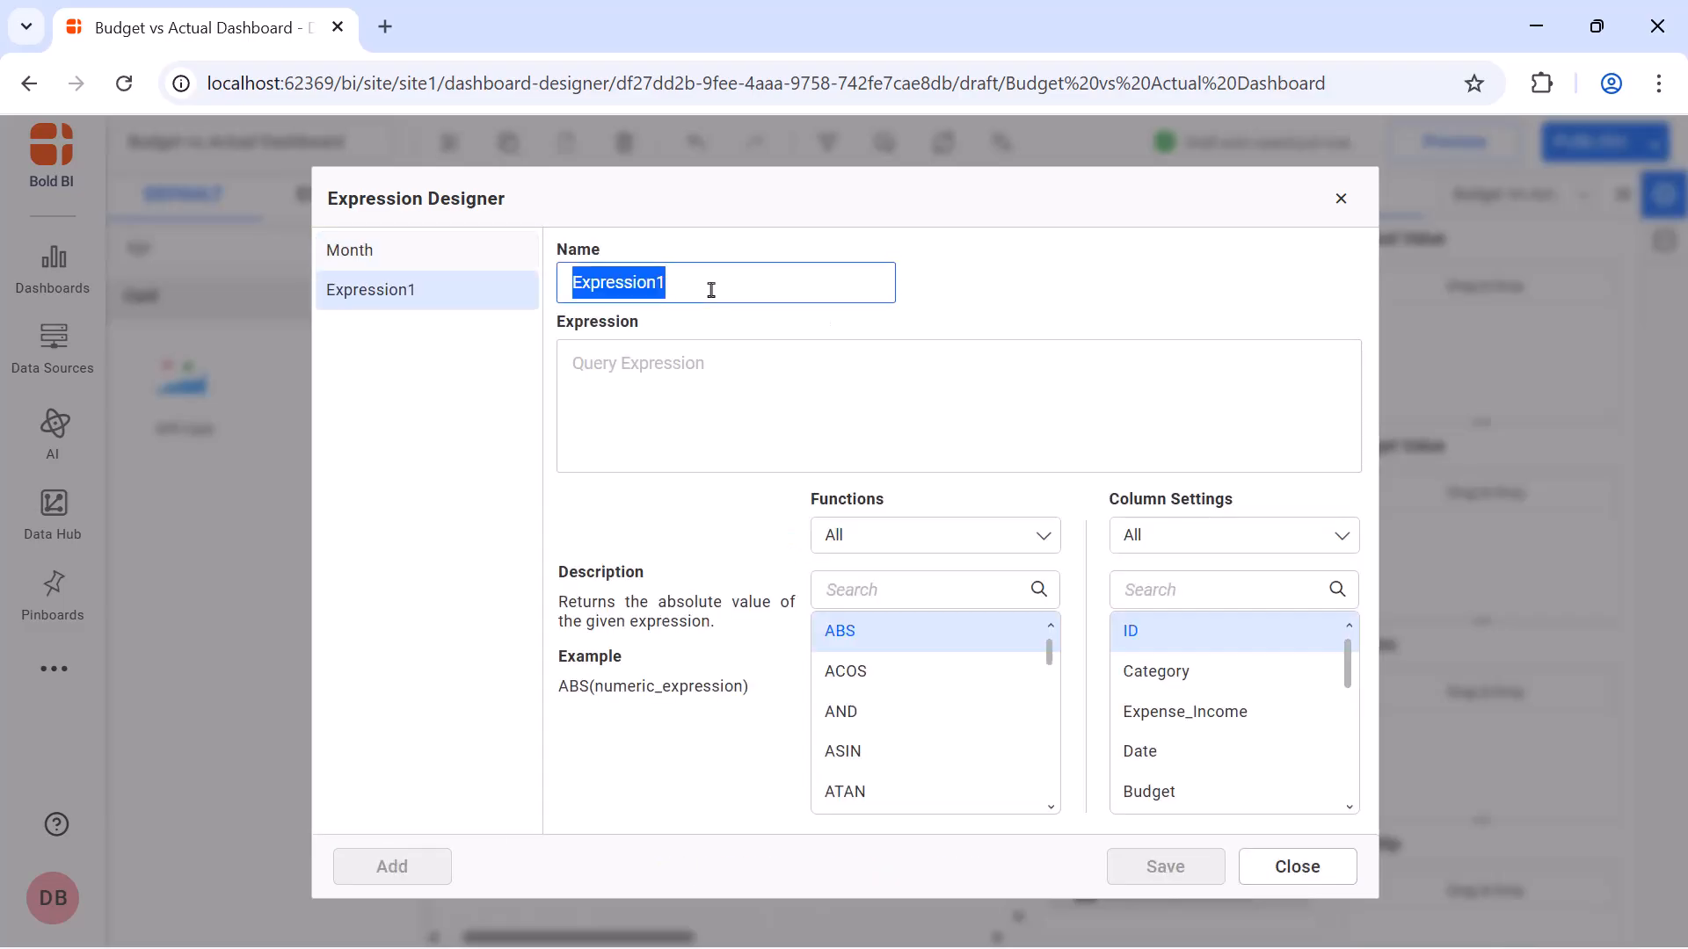
type("Year")
left_click(721, 364)
type("Year([Date])")
left_click(1161, 866)
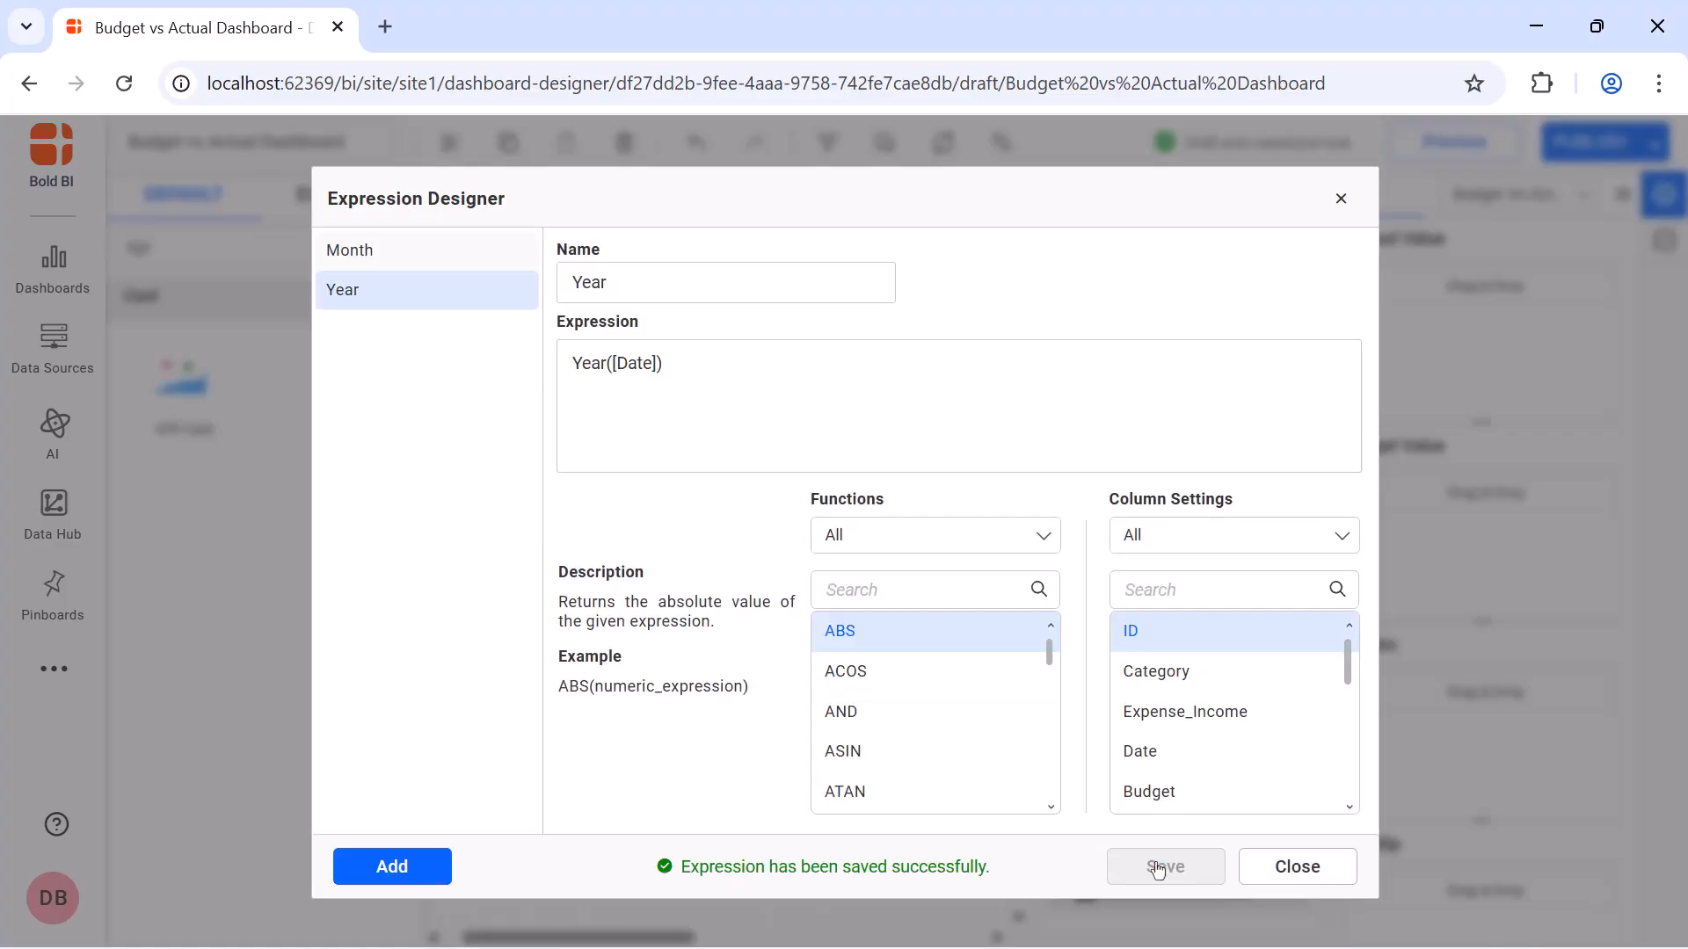
Add and save an expression named Actual Income with the formula IF([Expense_Income (ActualData_Finance)]='Income',[Actual],0)
left_click(411, 866)
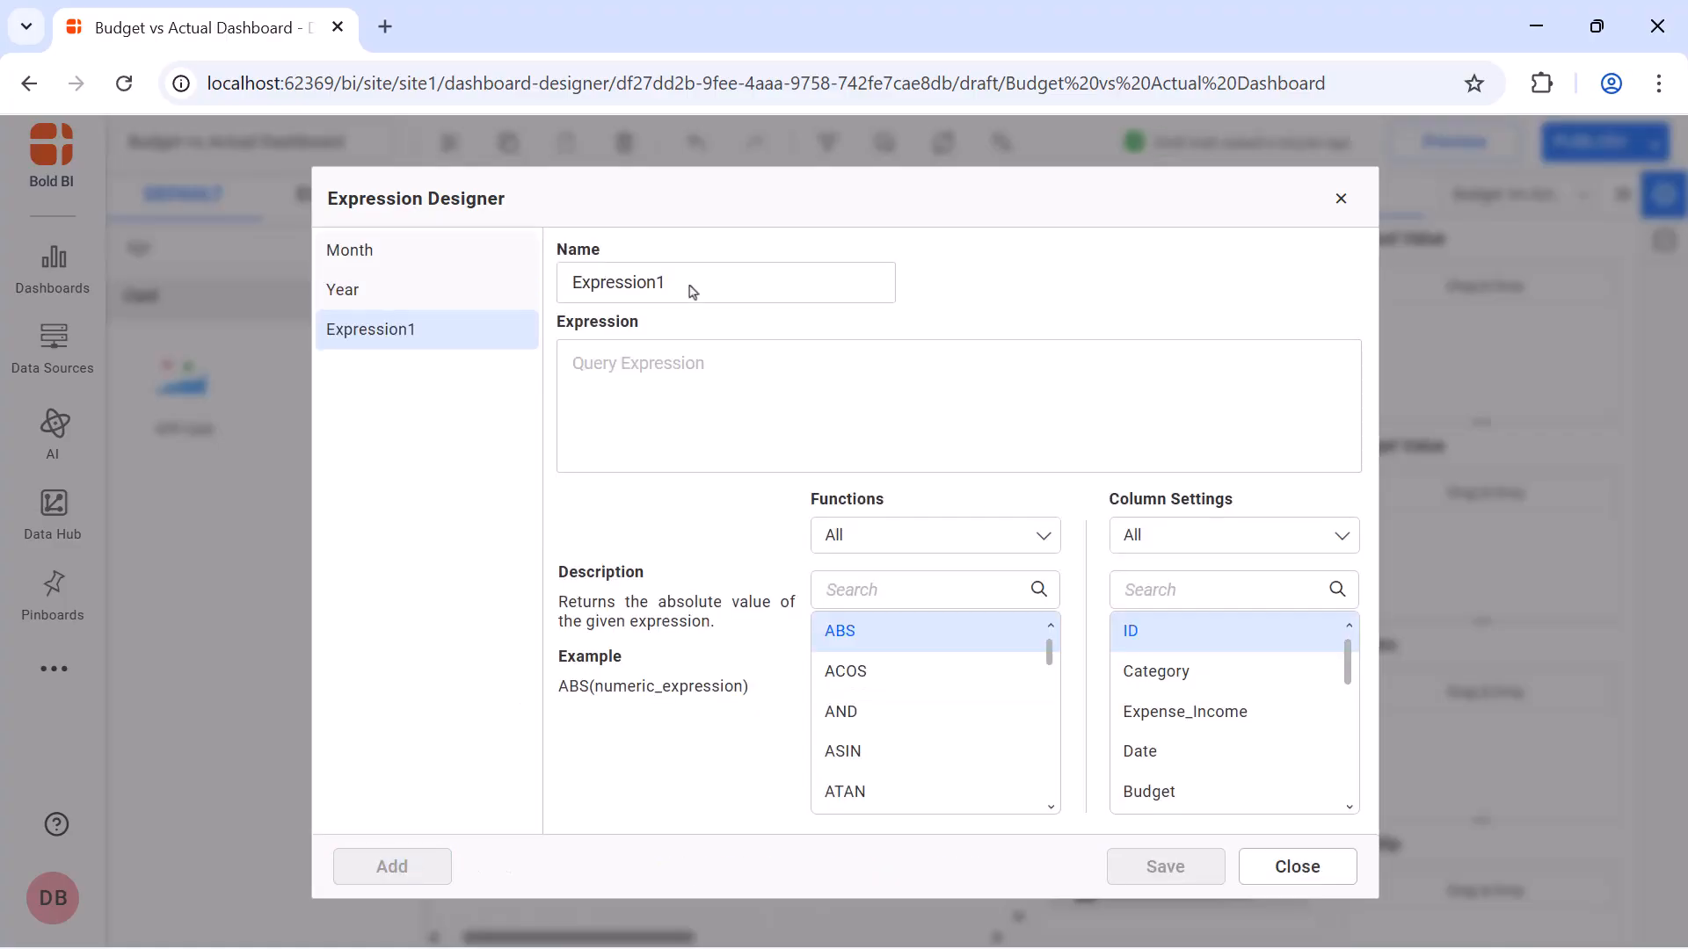
double_click(689, 286)
key("BackSpace")
type("Actual Income")
left_click(686, 365)
type("IF([Expense_Income (ActualData_Finance)]='Income',[Actual],0)")
left_click(1161, 866)
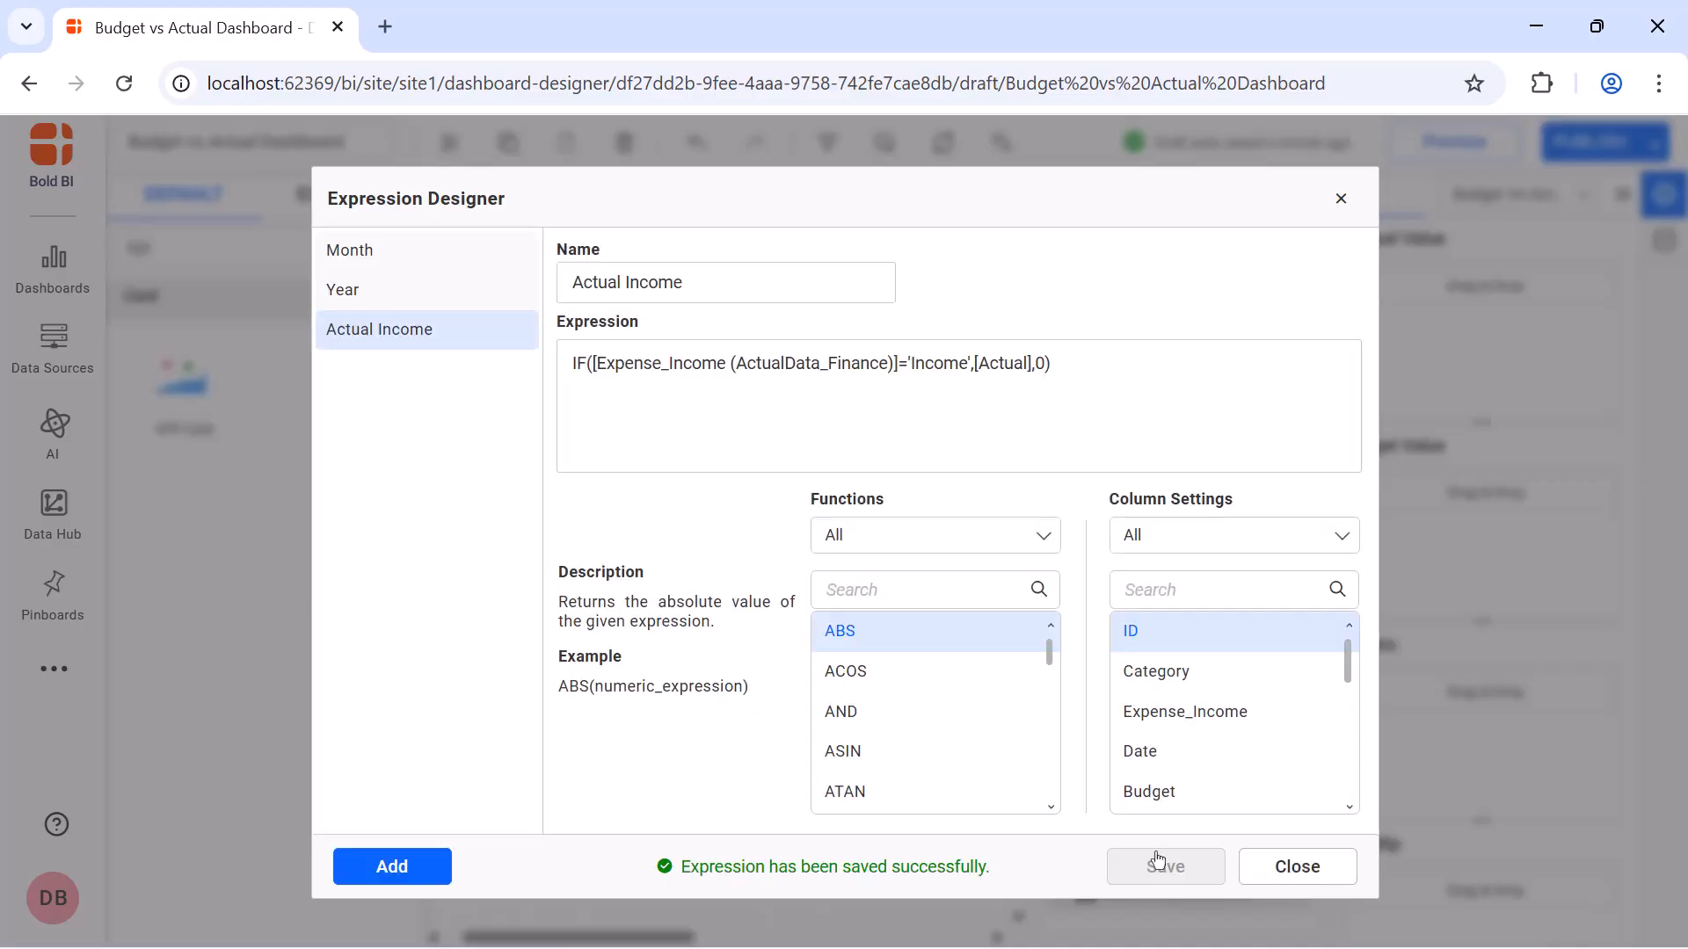
Save a new expression, CurrentMonth Actual Income, as IF([Month]=CURRENTMONTH() AND [Year]=CURRENTYEAR(),[Actual Income],0), and close the Expression Designer
left_click(433, 869)
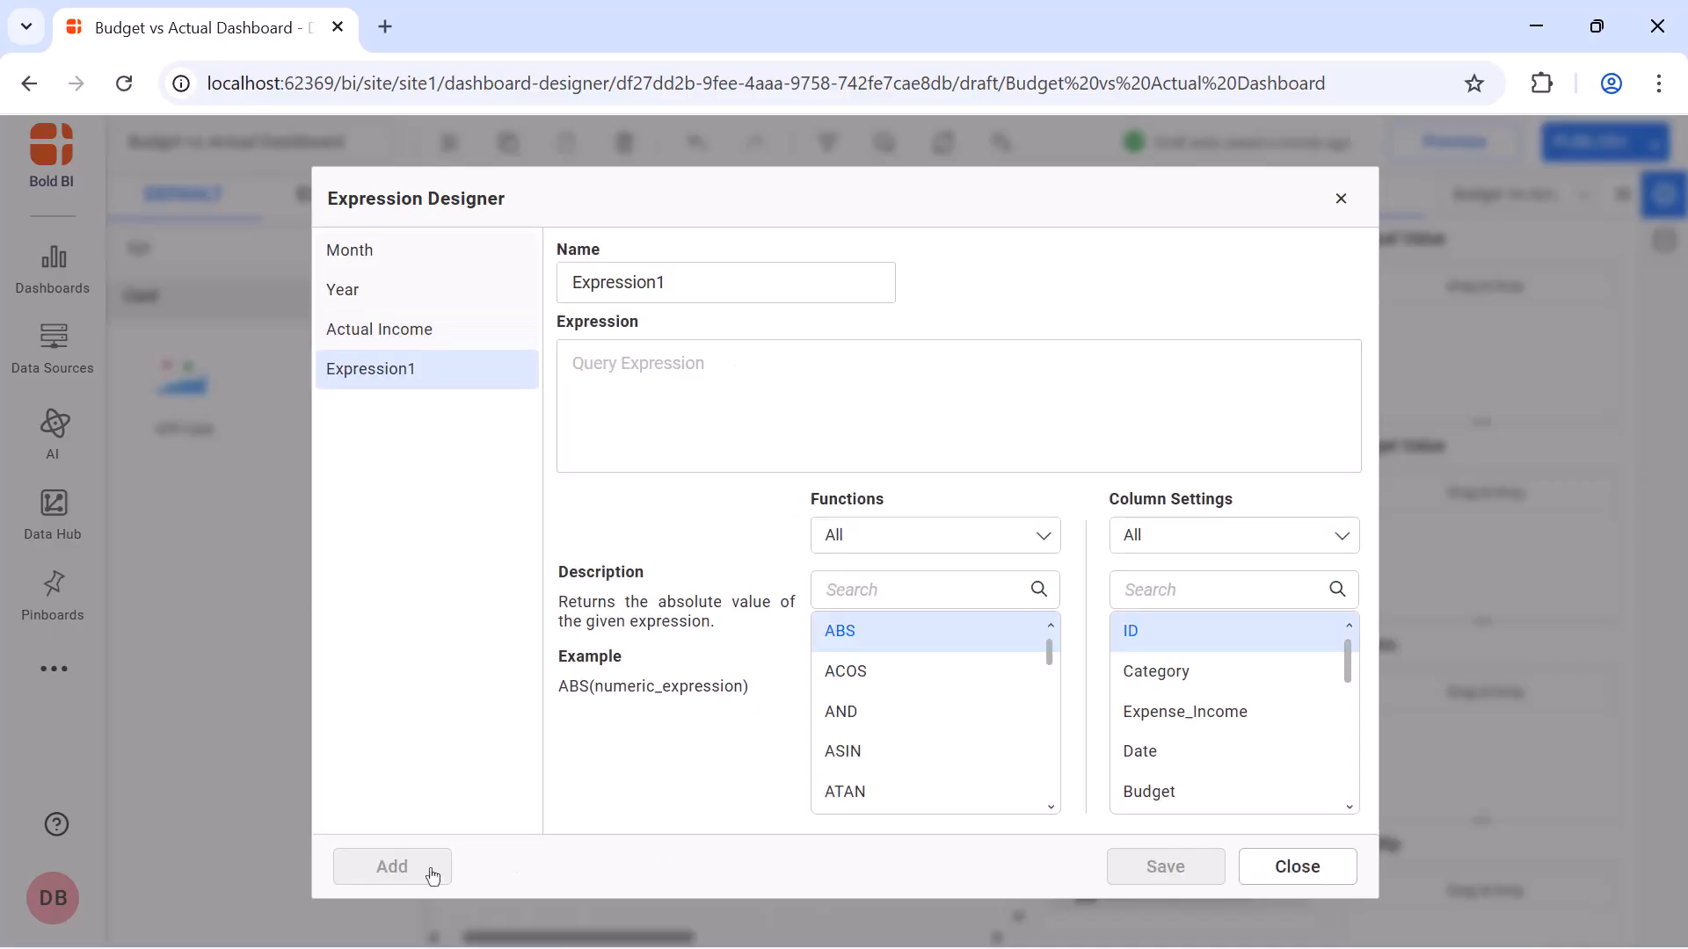
double_click(750, 284)
key("BackSpace")
type("CurrentMonth Actual Income")
left_click(742, 362)
type("IF([Month]=CURRENTMONTH() AND [Year]=CURRENTYEAR(),[Actual Income],0)")
left_click(1143, 857)
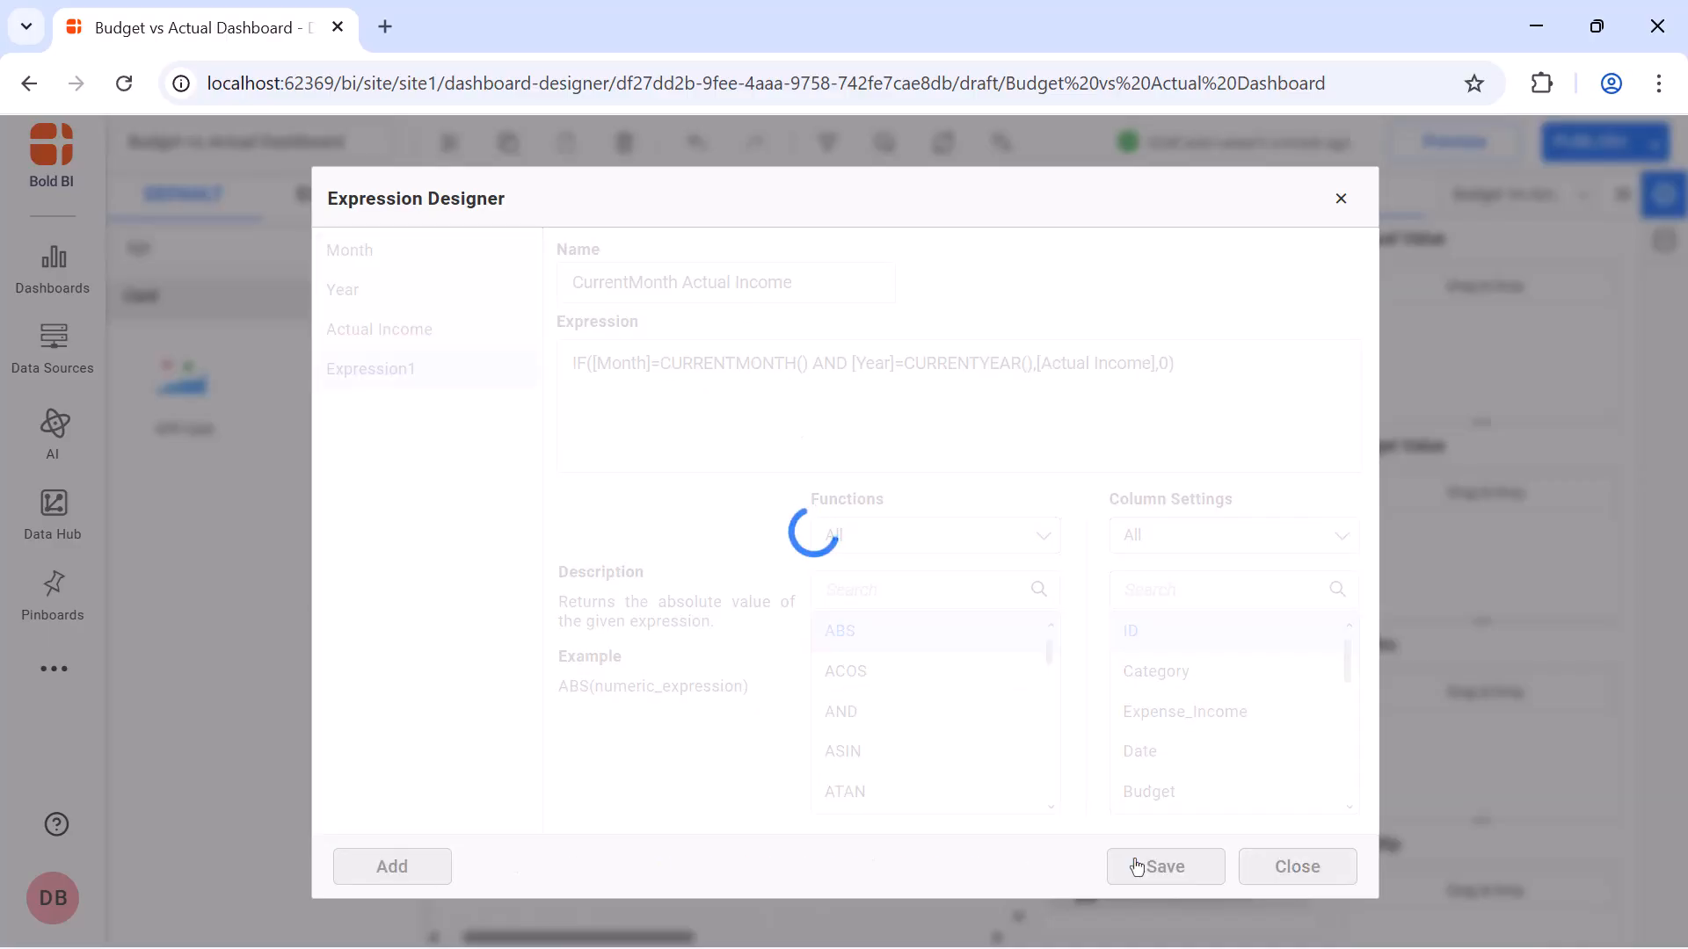
left_click(1337, 211)
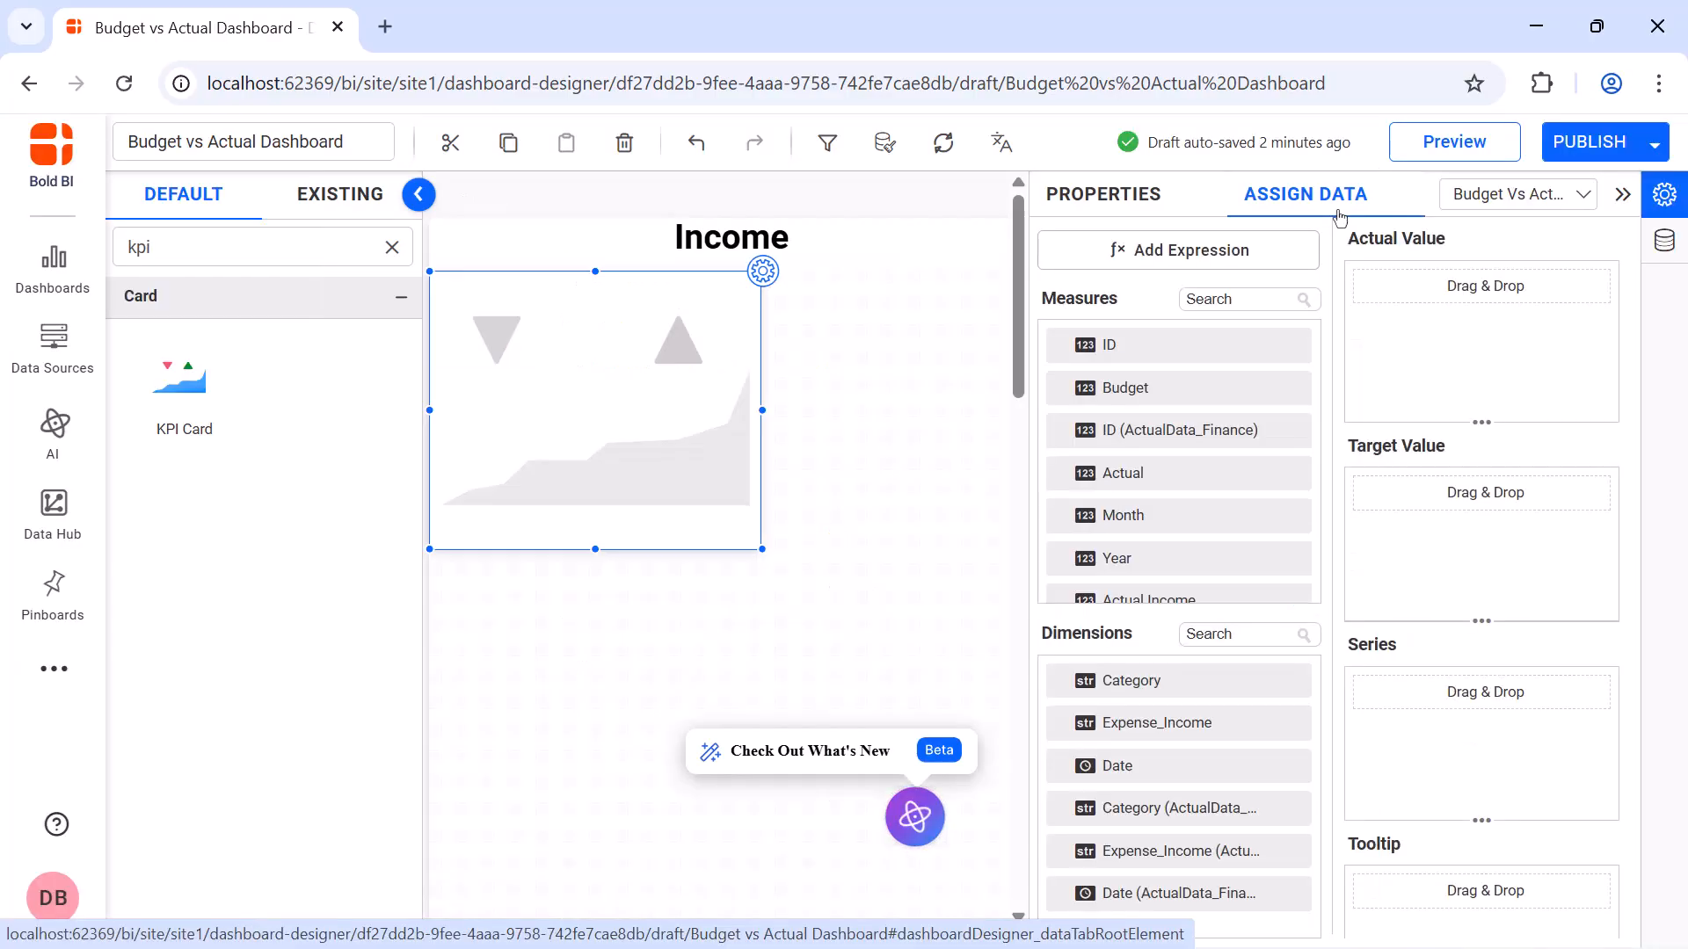
Find the CurrentMonth Actual Income measure and assign it as the KPI card's Actual Value
left_click(1283, 298)
type("cu")
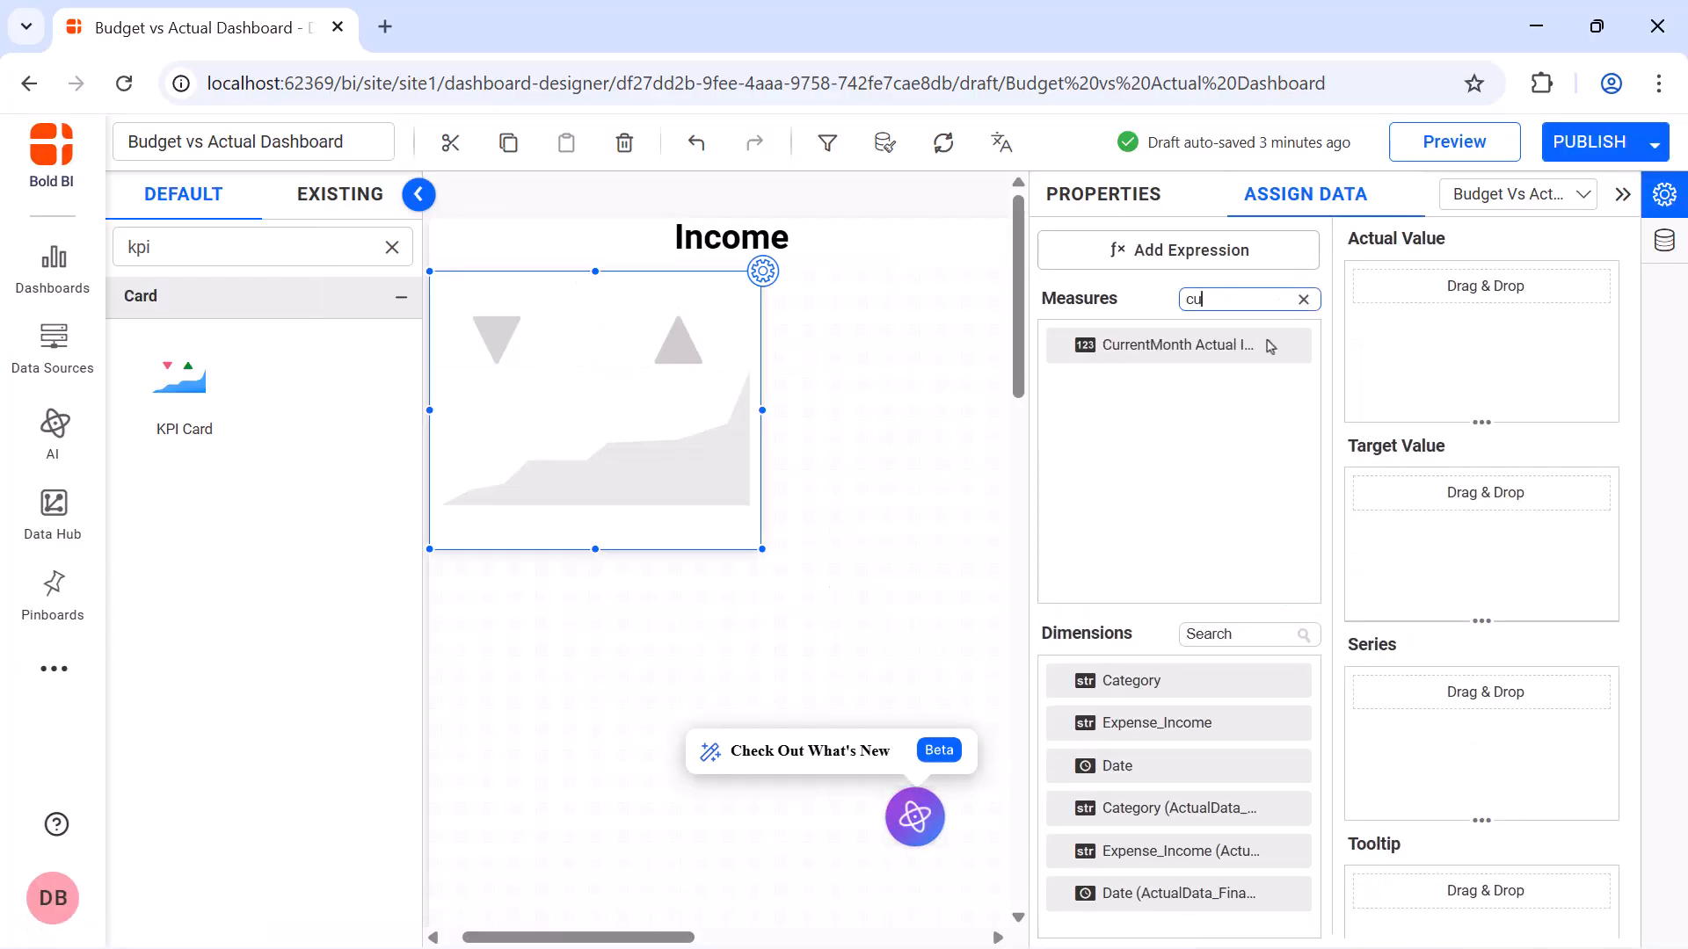
left_click_drag(1269, 346, 1372, 315)
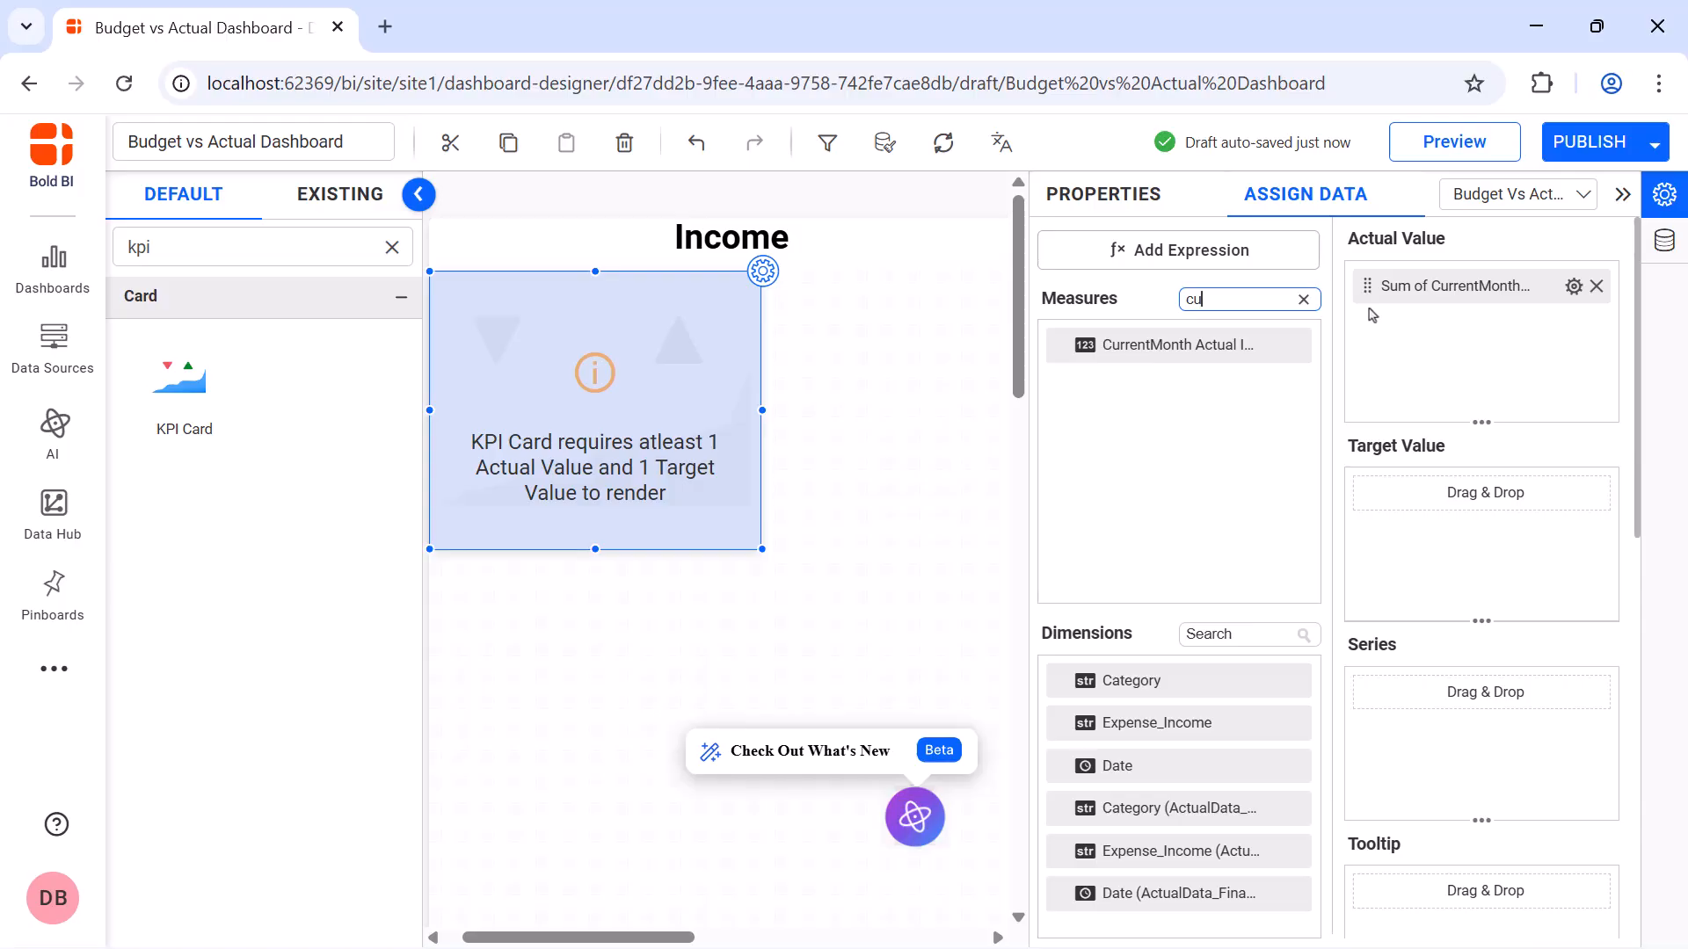
Format the KPI card's Actual Value measure with the Currency type
left_click(1573, 286)
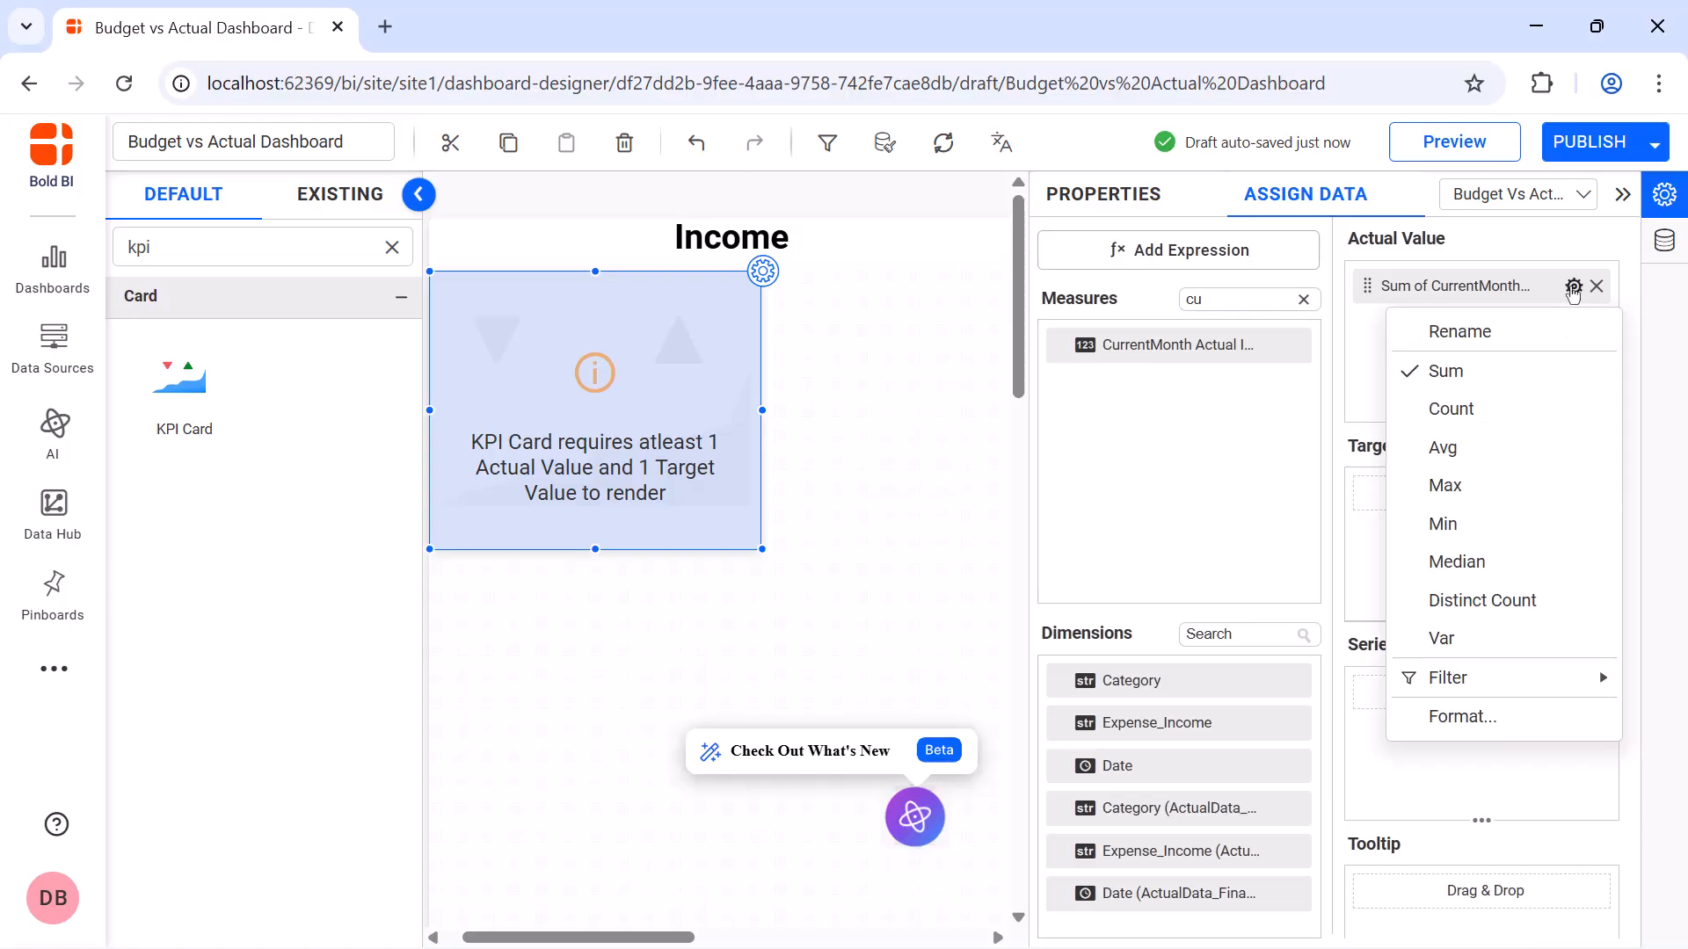
left_click(1566, 714)
left_click(742, 350)
left_click(757, 429)
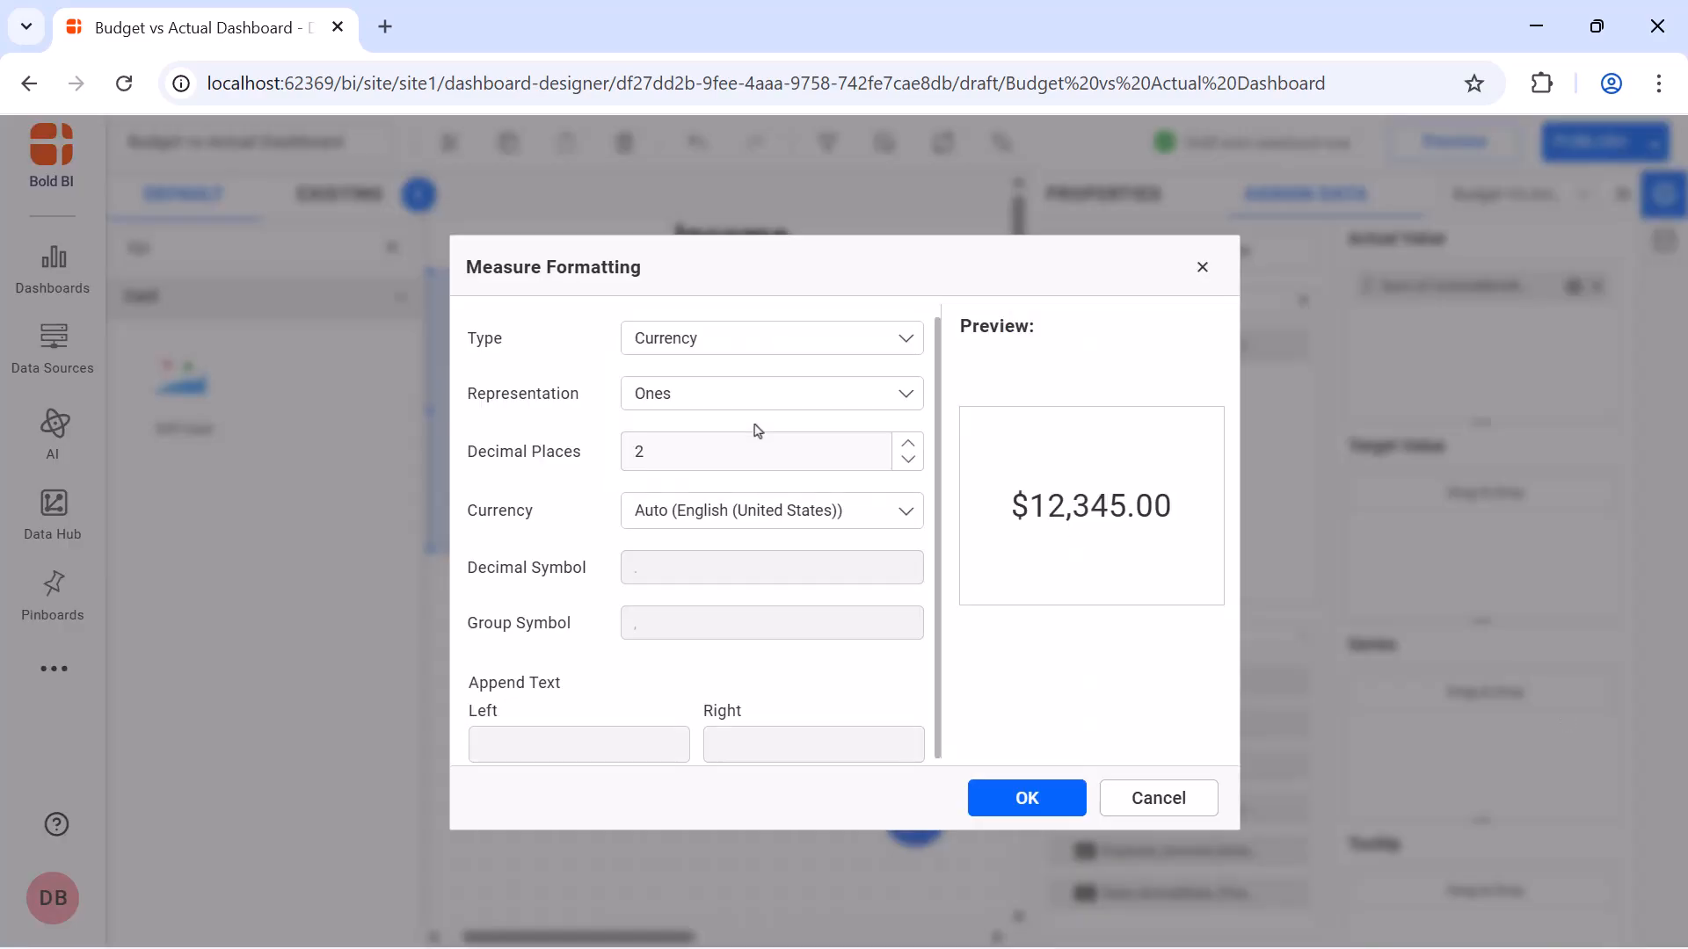
left_click(1011, 797)
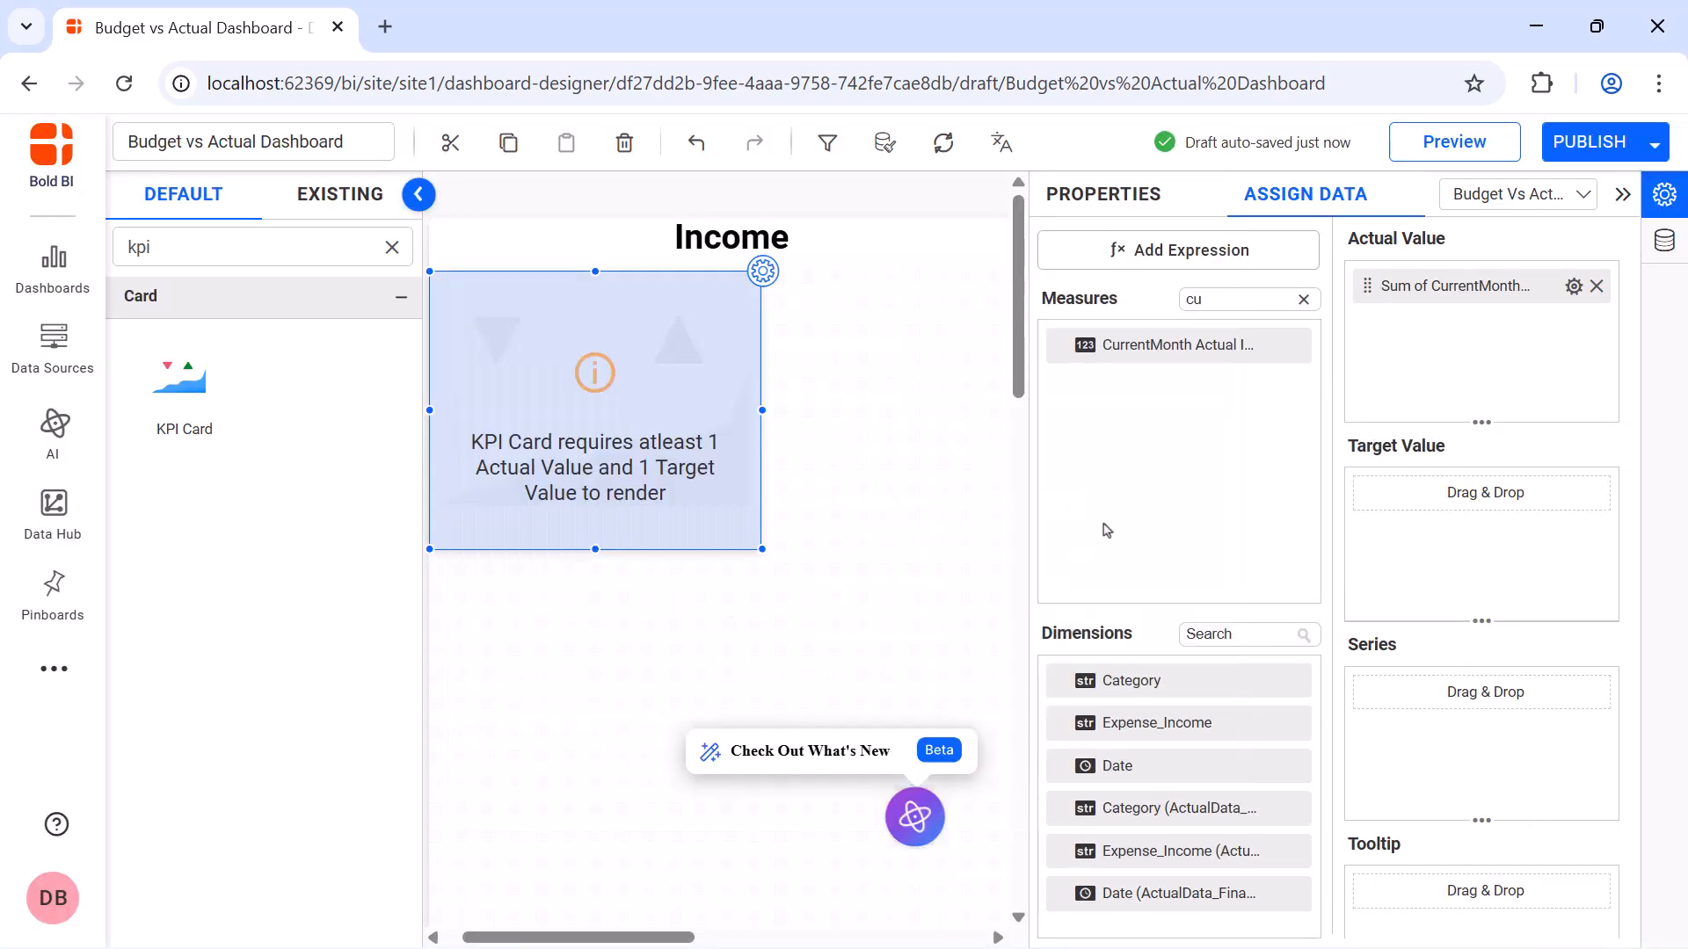
Save a new expression, PreviousMonth Actual Income, as IF([Month]=PREVIOUSMONTH() AND [Year]=PREVIOUSYEAR(),[Actual Income],0), and close the Expression Designer
left_click(1143, 262)
left_click(426, 879)
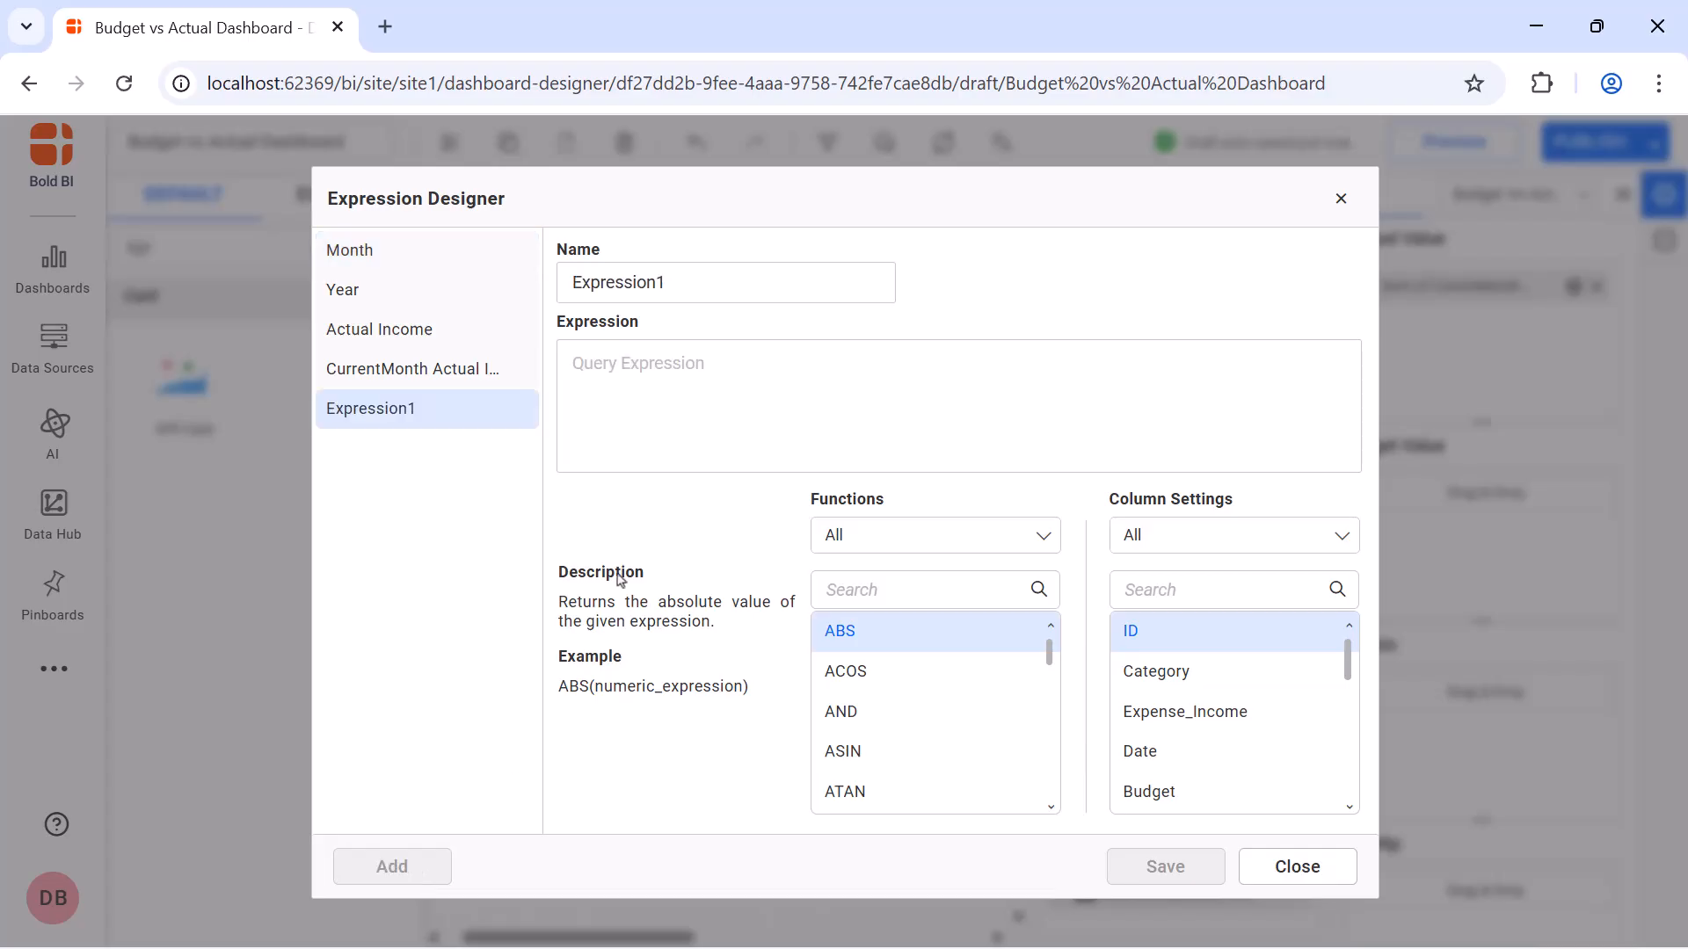
left_click(750, 281)
key("ctrl+a")
key("BackSpace")
type("PreviousMonth Actual Income")
left_click(762, 361)
type("IF([Month]=PREVIOUSMONTH() AND [Year]=PREVIOUSYEAR(),[Actual Income],0)")
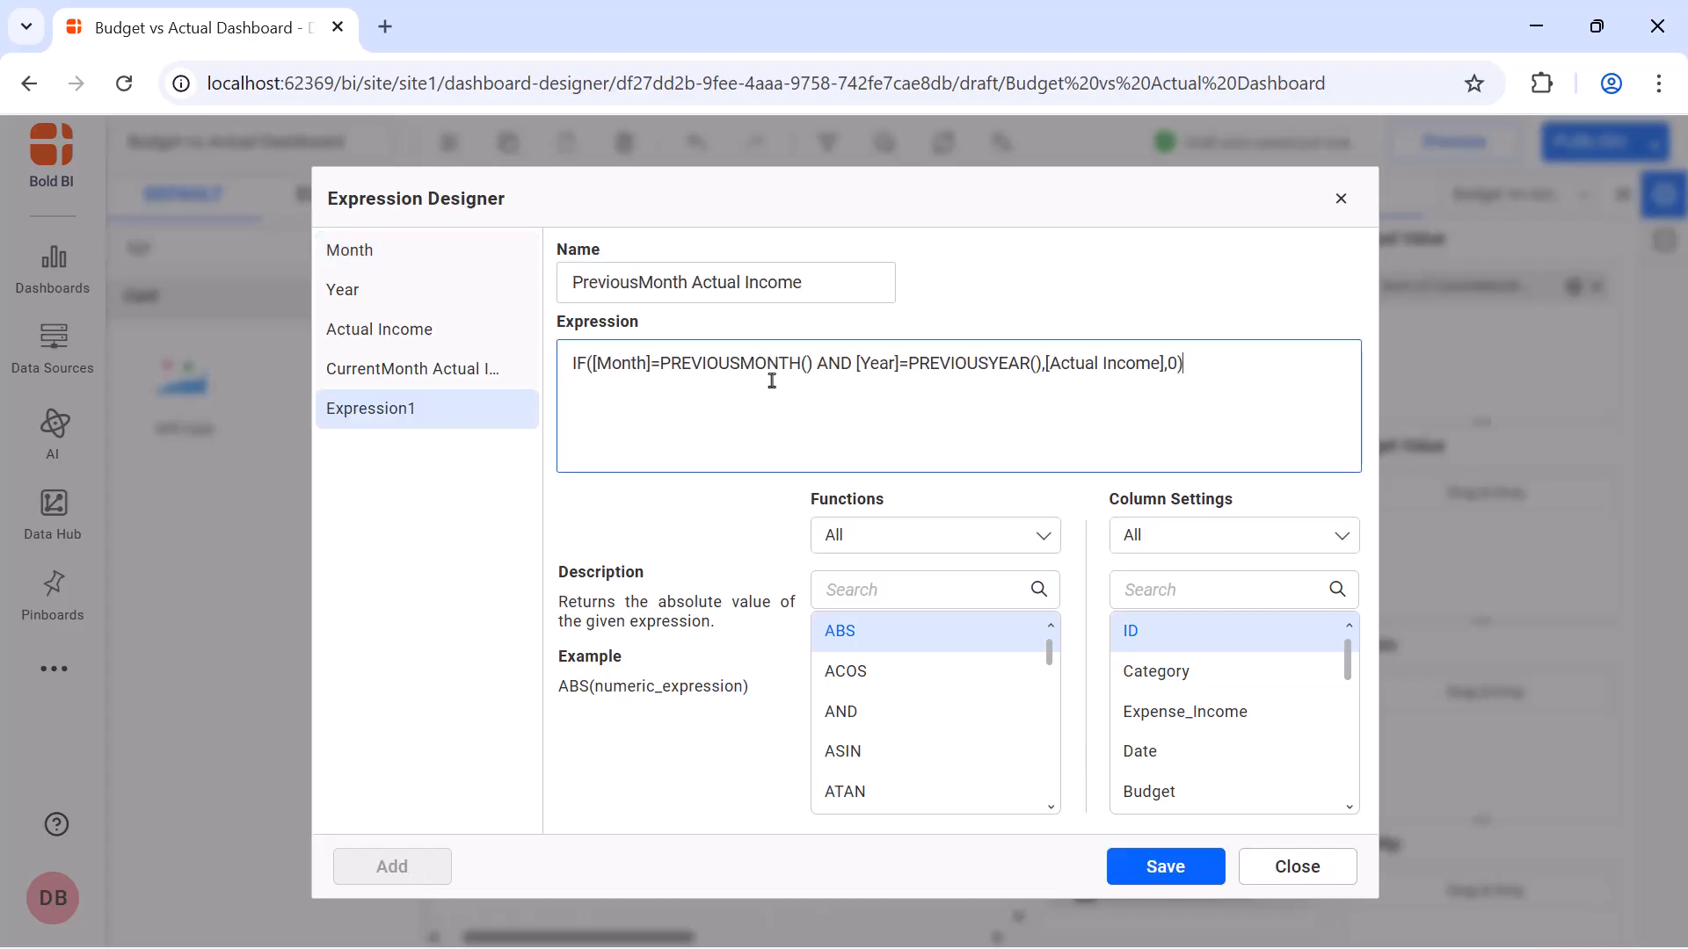
left_click(1165, 866)
left_click(1341, 200)
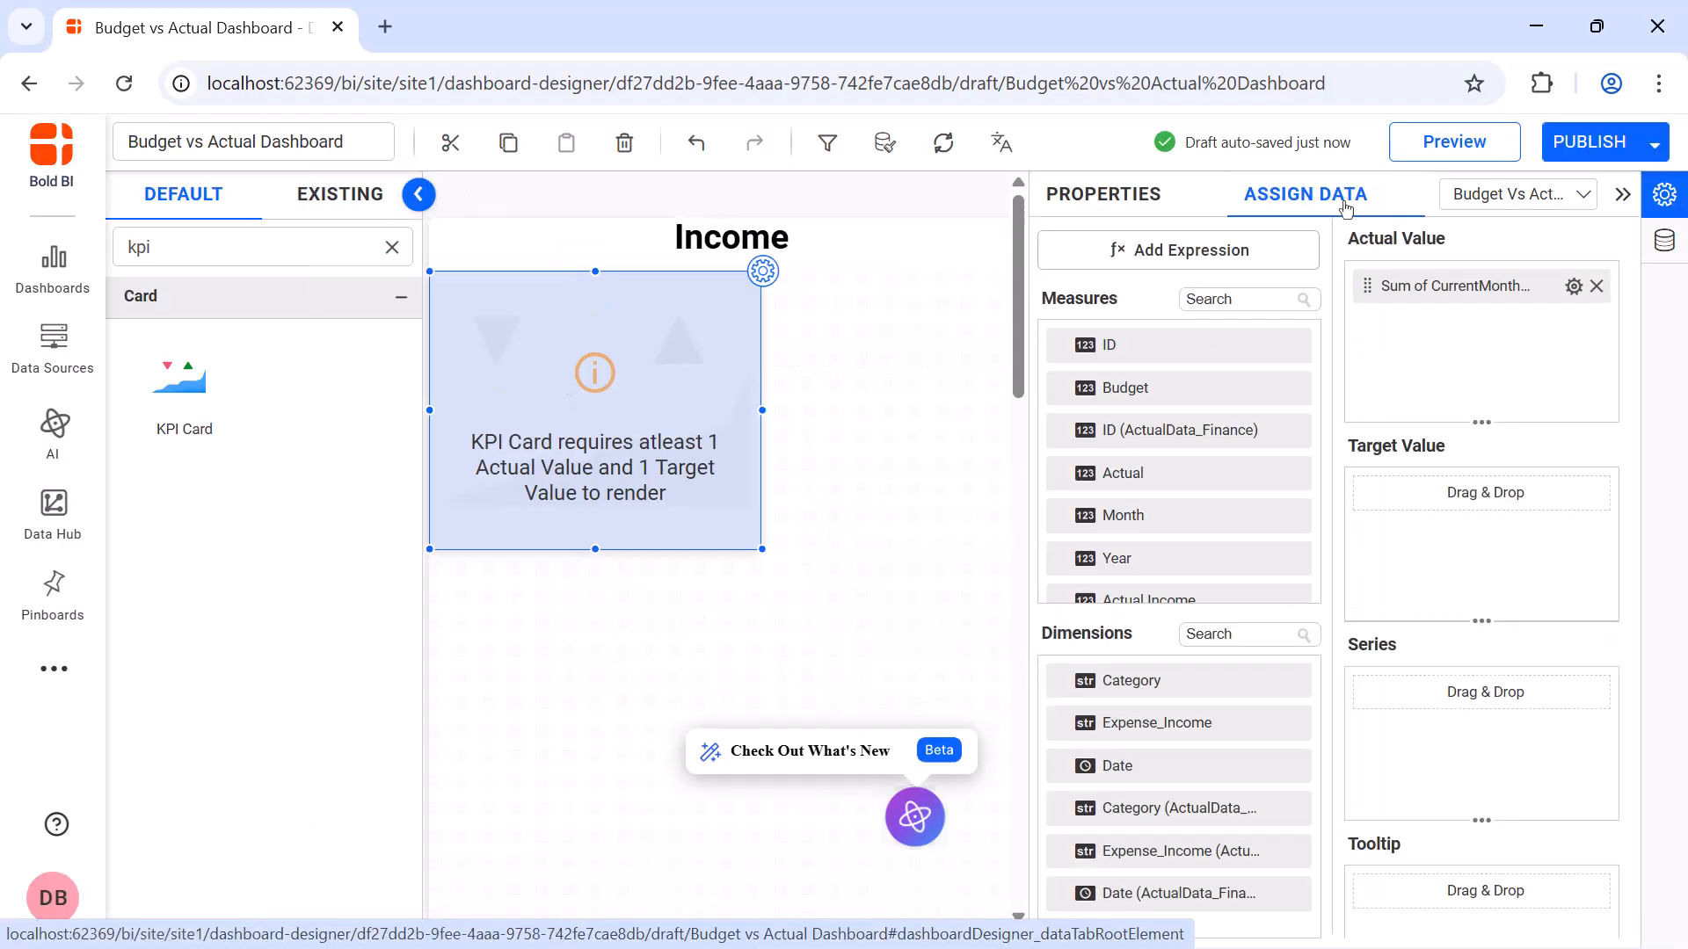
Find the PreviousMonth Actual Income measure and assign it as the KPI card's Target Value
left_click(1285, 301)
type("pre")
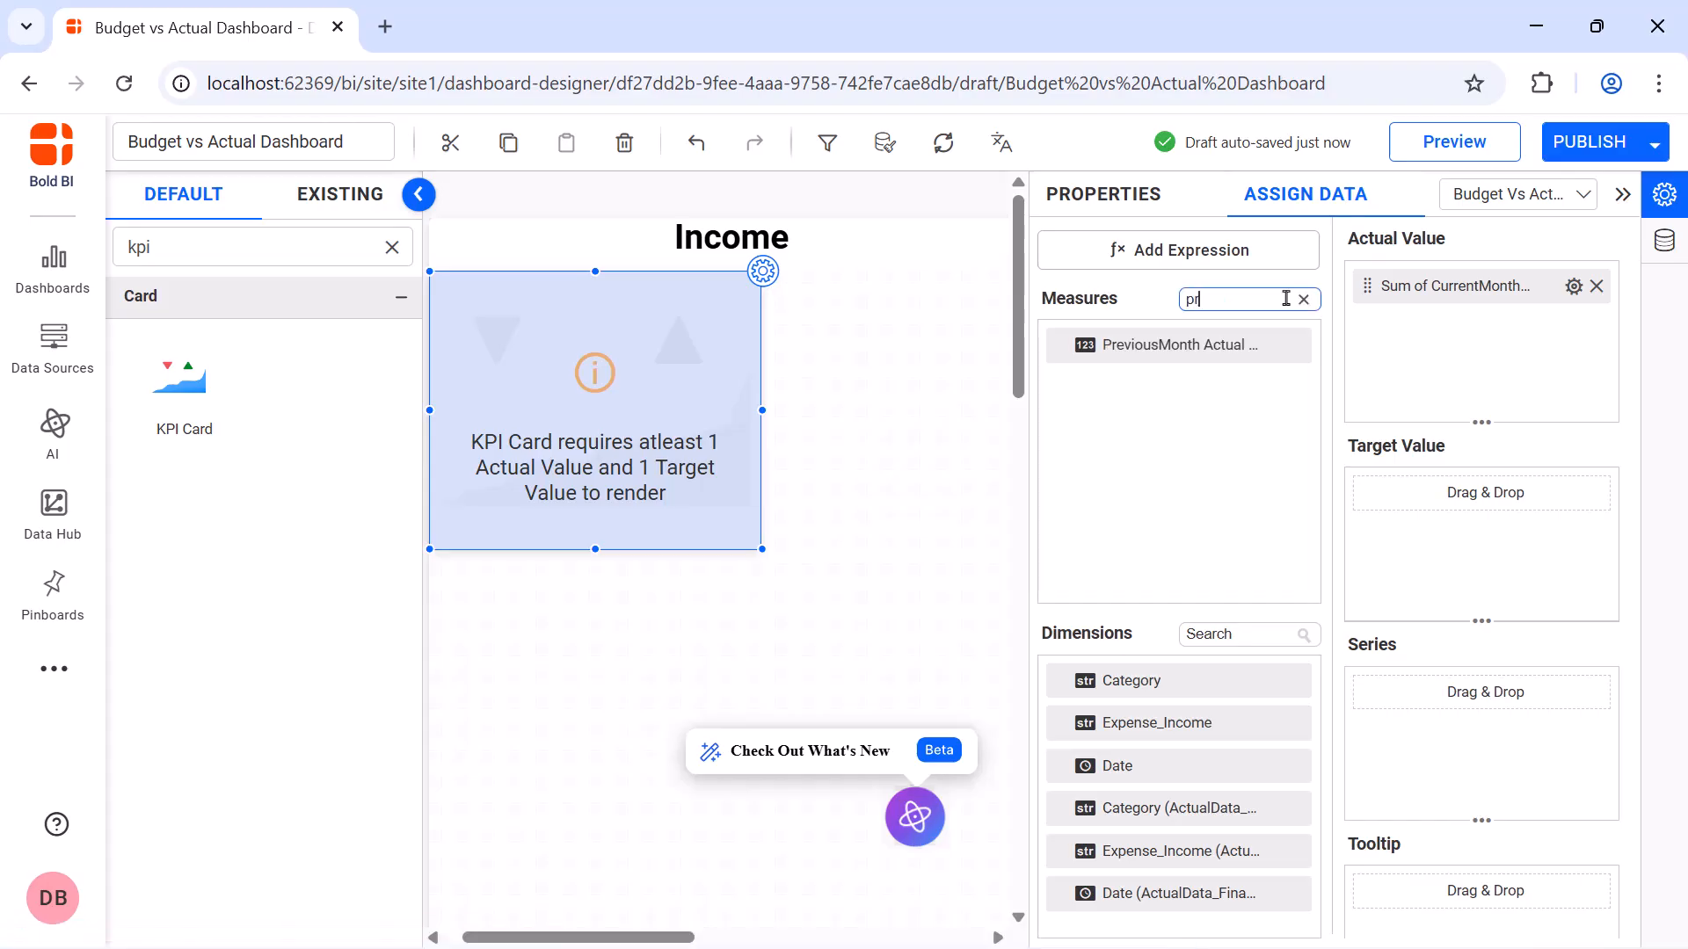
left_click_drag(1266, 346, 1360, 502)
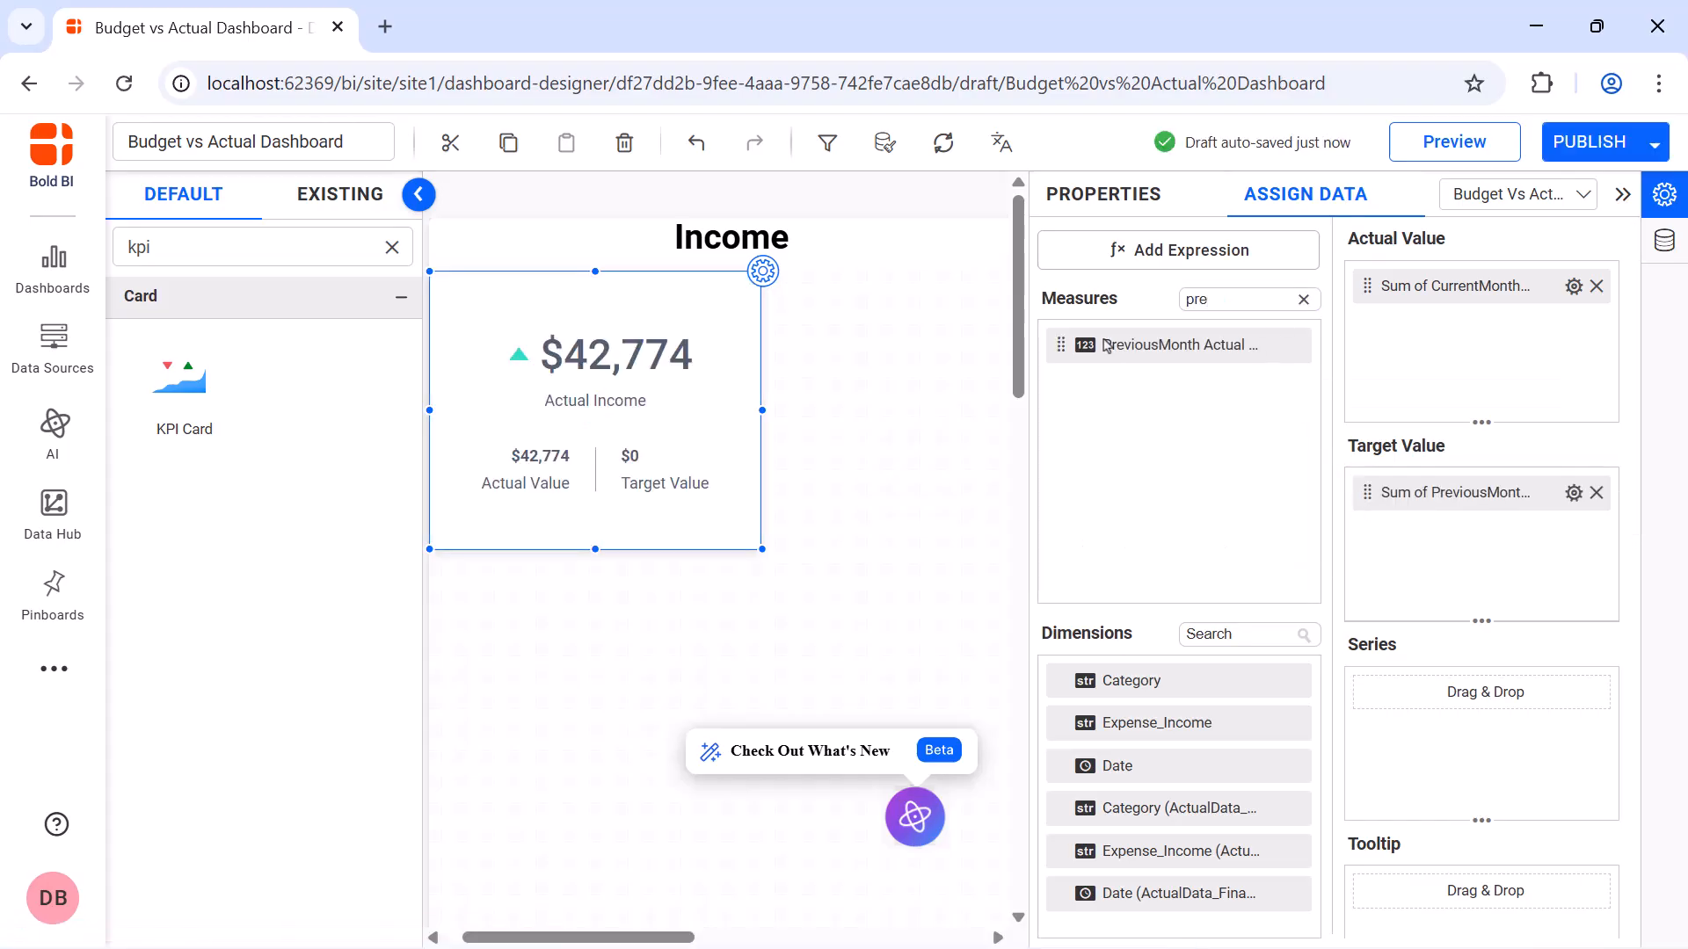
Fill in the Actual Income card's description with the copied text
left_click(1077, 198)
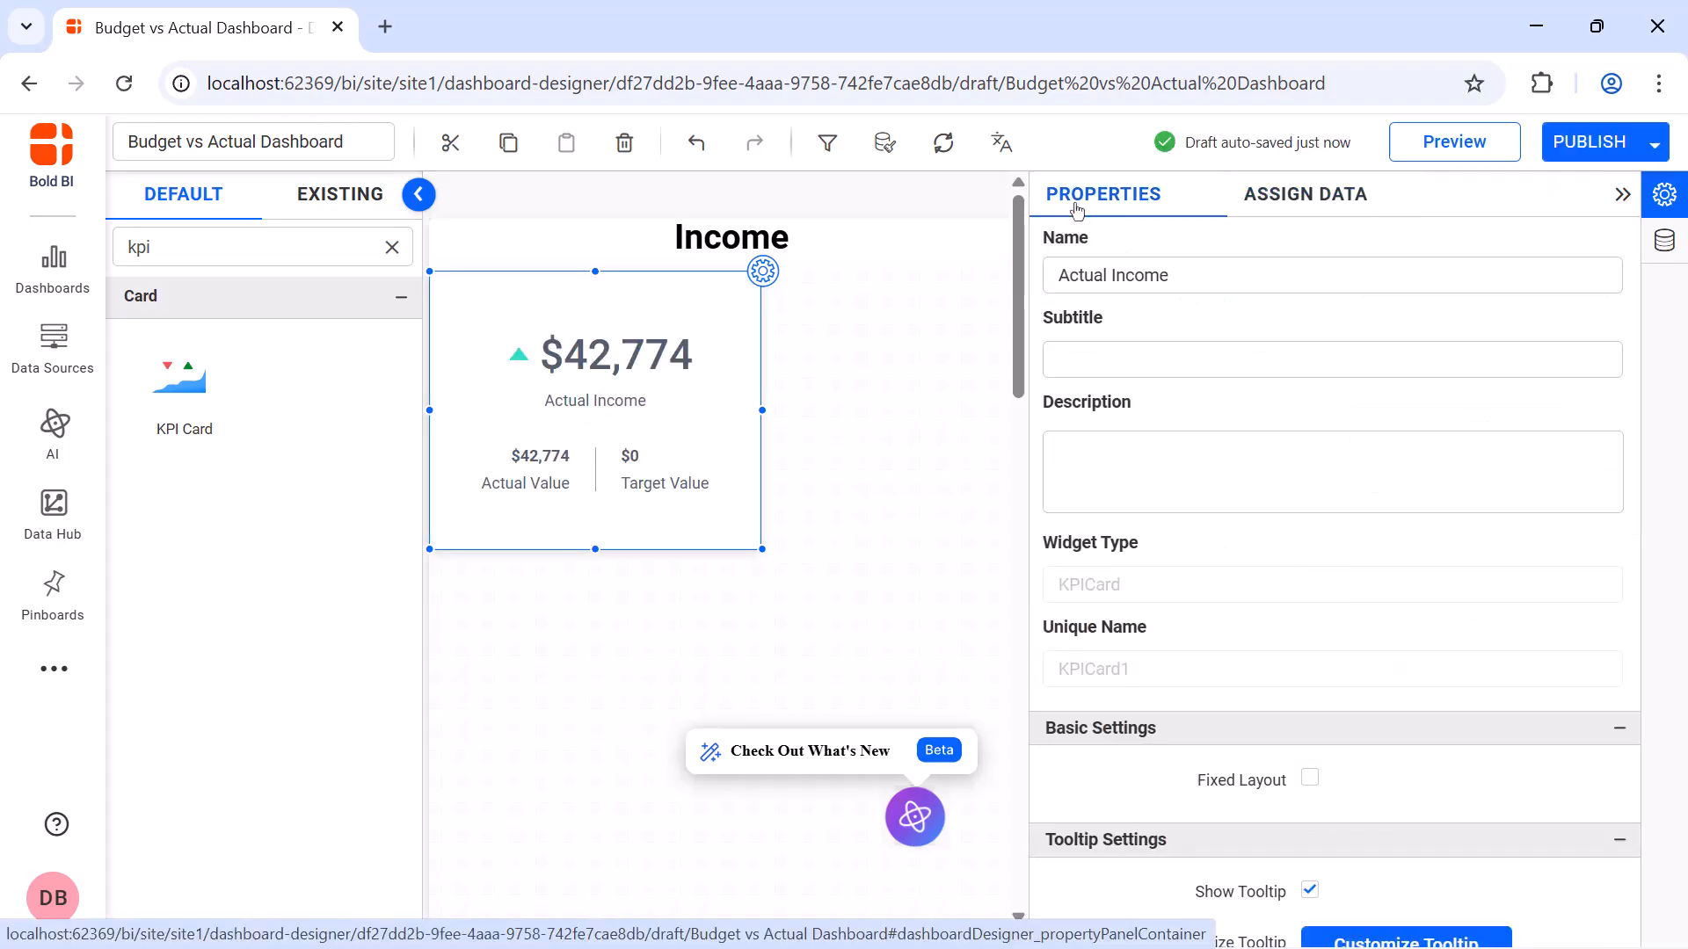
left_click(1338, 461)
type("The KPI cards show the current and previous months' income and their differences.")
scroll(1316, 626, "down", 5)
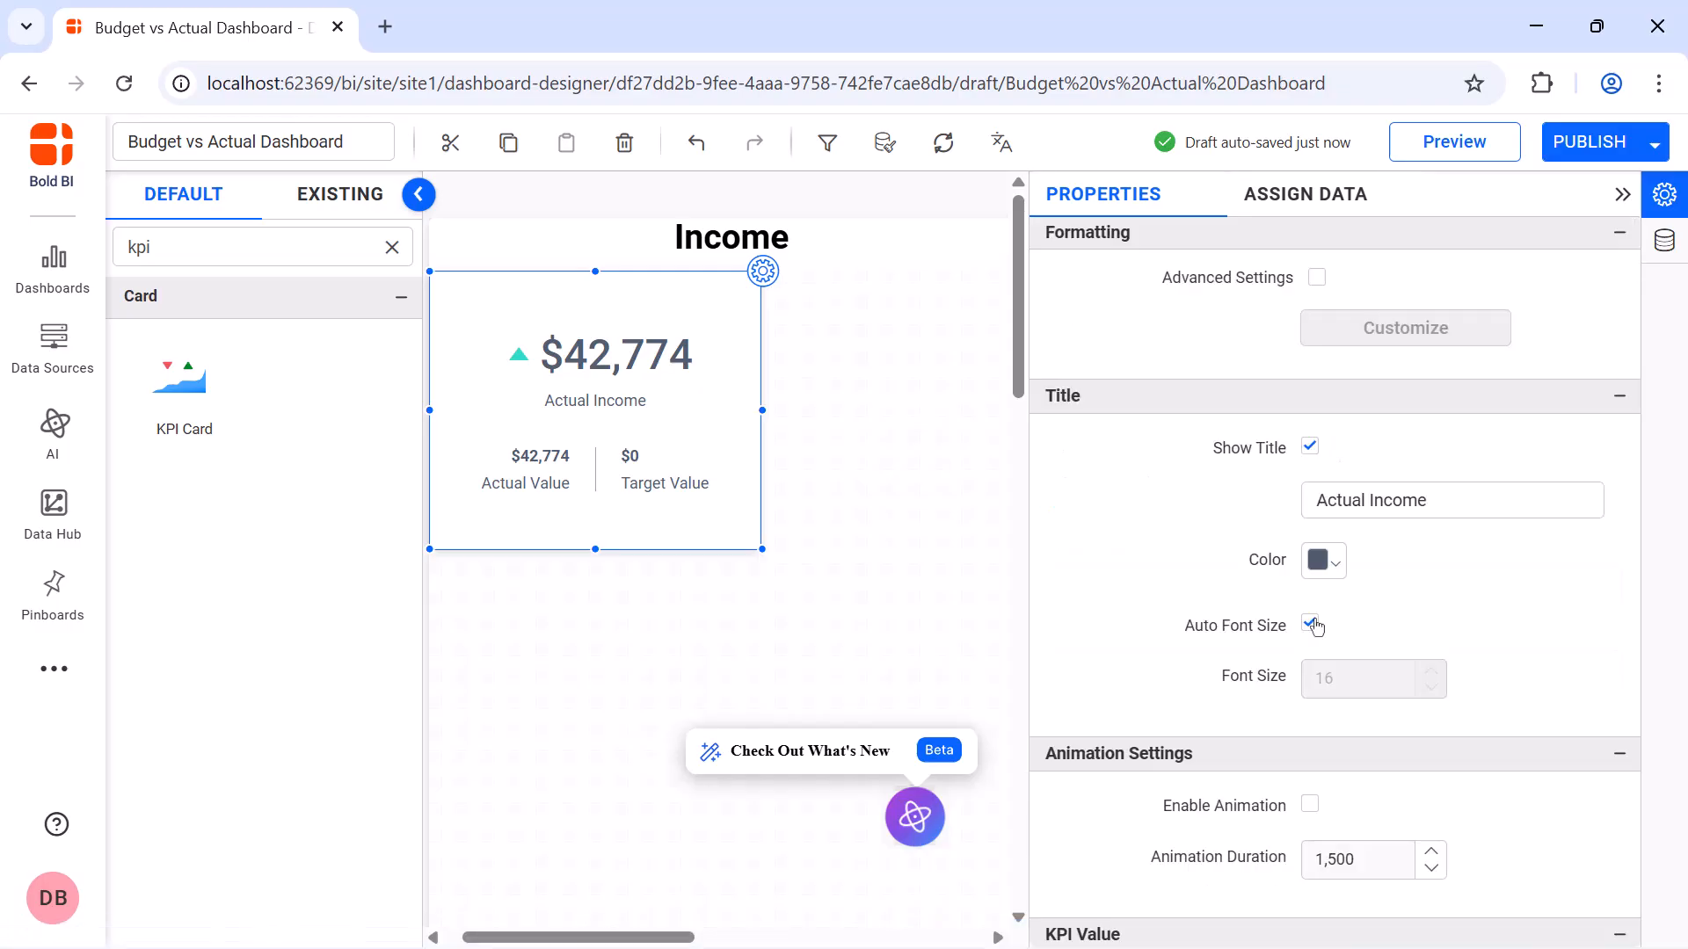
Turn off automatic font sizing for the card's title and enable animation
left_click(1311, 624)
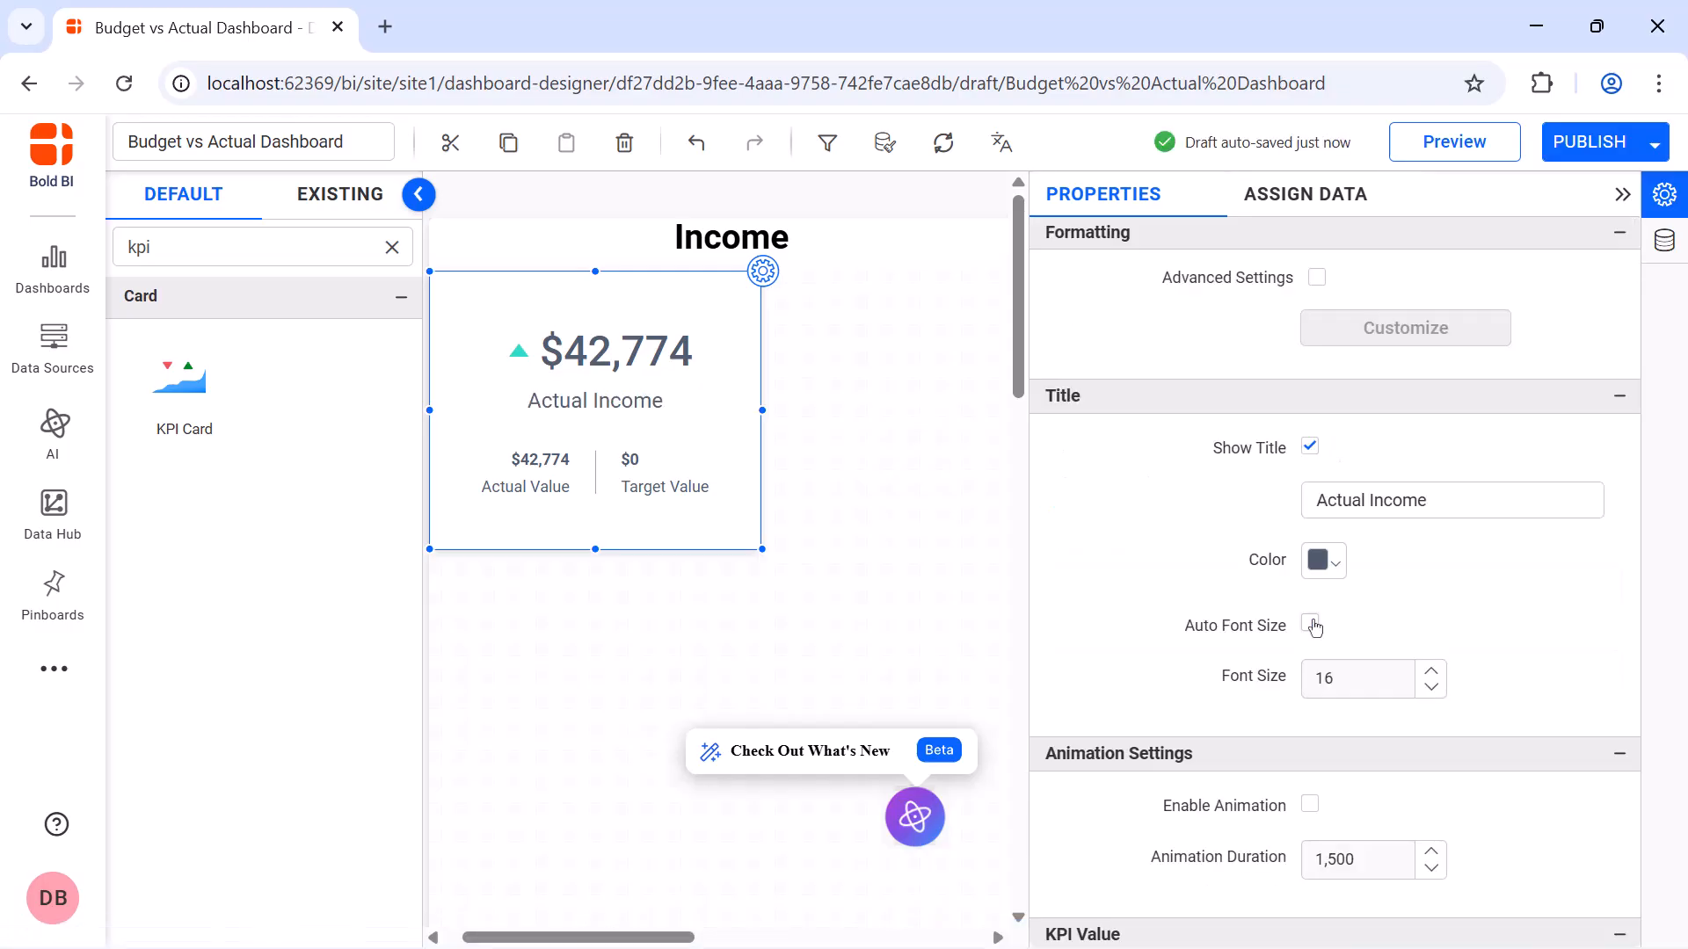
scroll(1315, 626, "down", 3)
left_click(1309, 577)
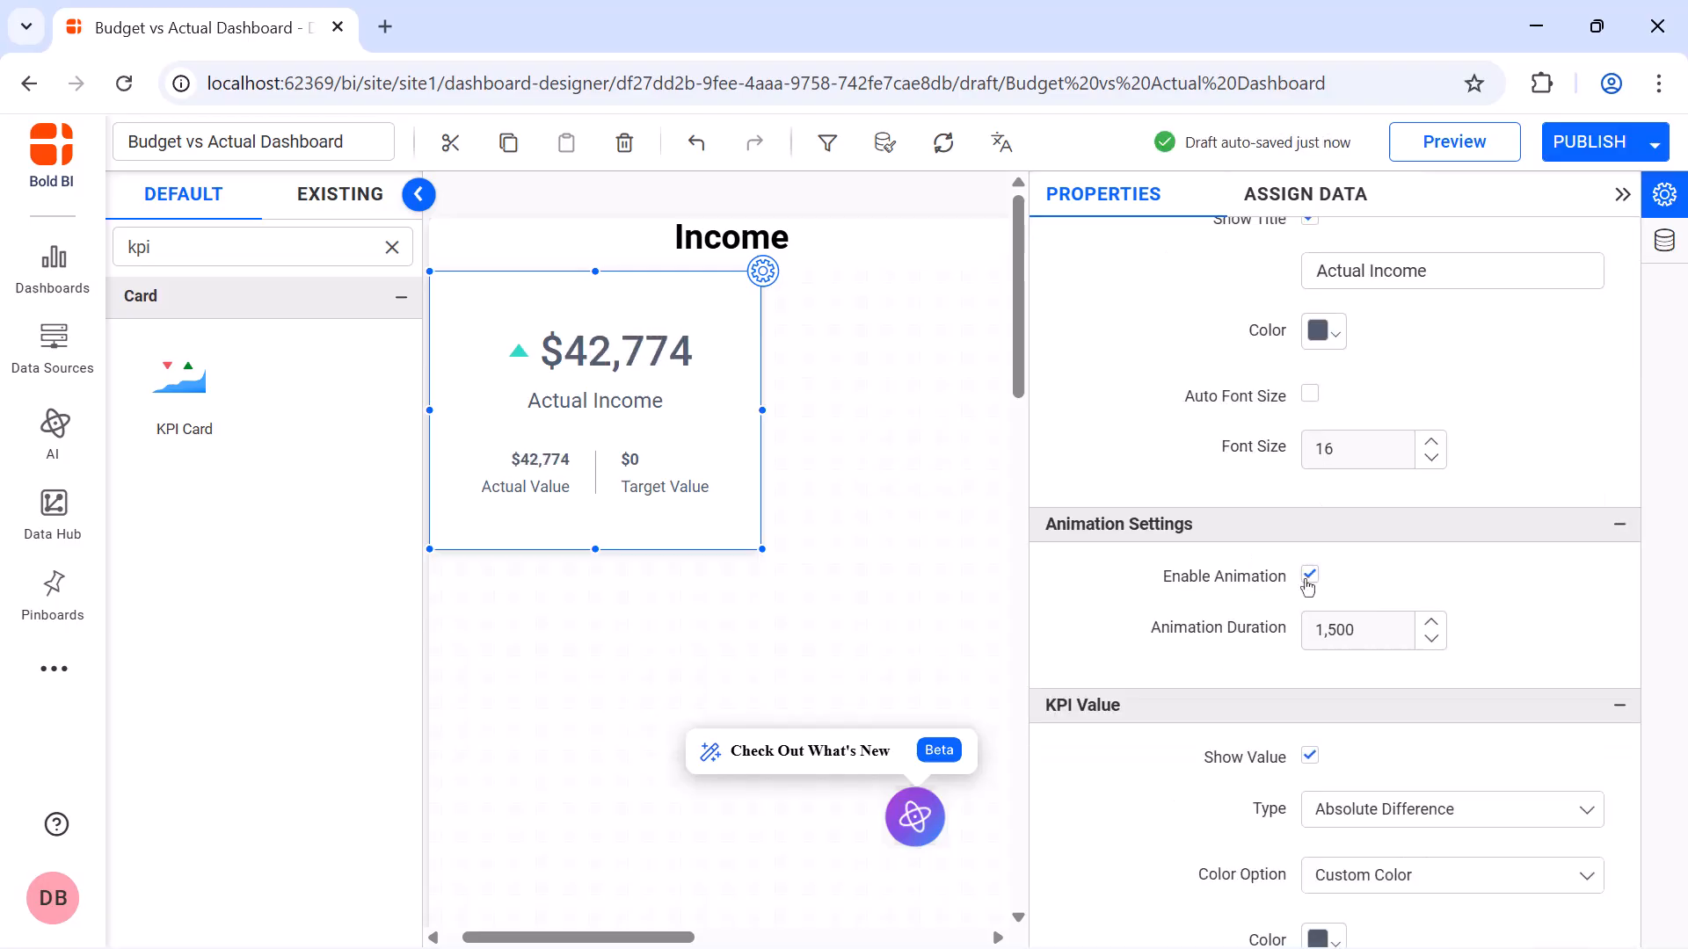
Turn off automatic font sizing for the KPI value and the indicator, trying a KPI value font size of 40
scroll(1319, 650, "down", 5)
left_click(1333, 716)
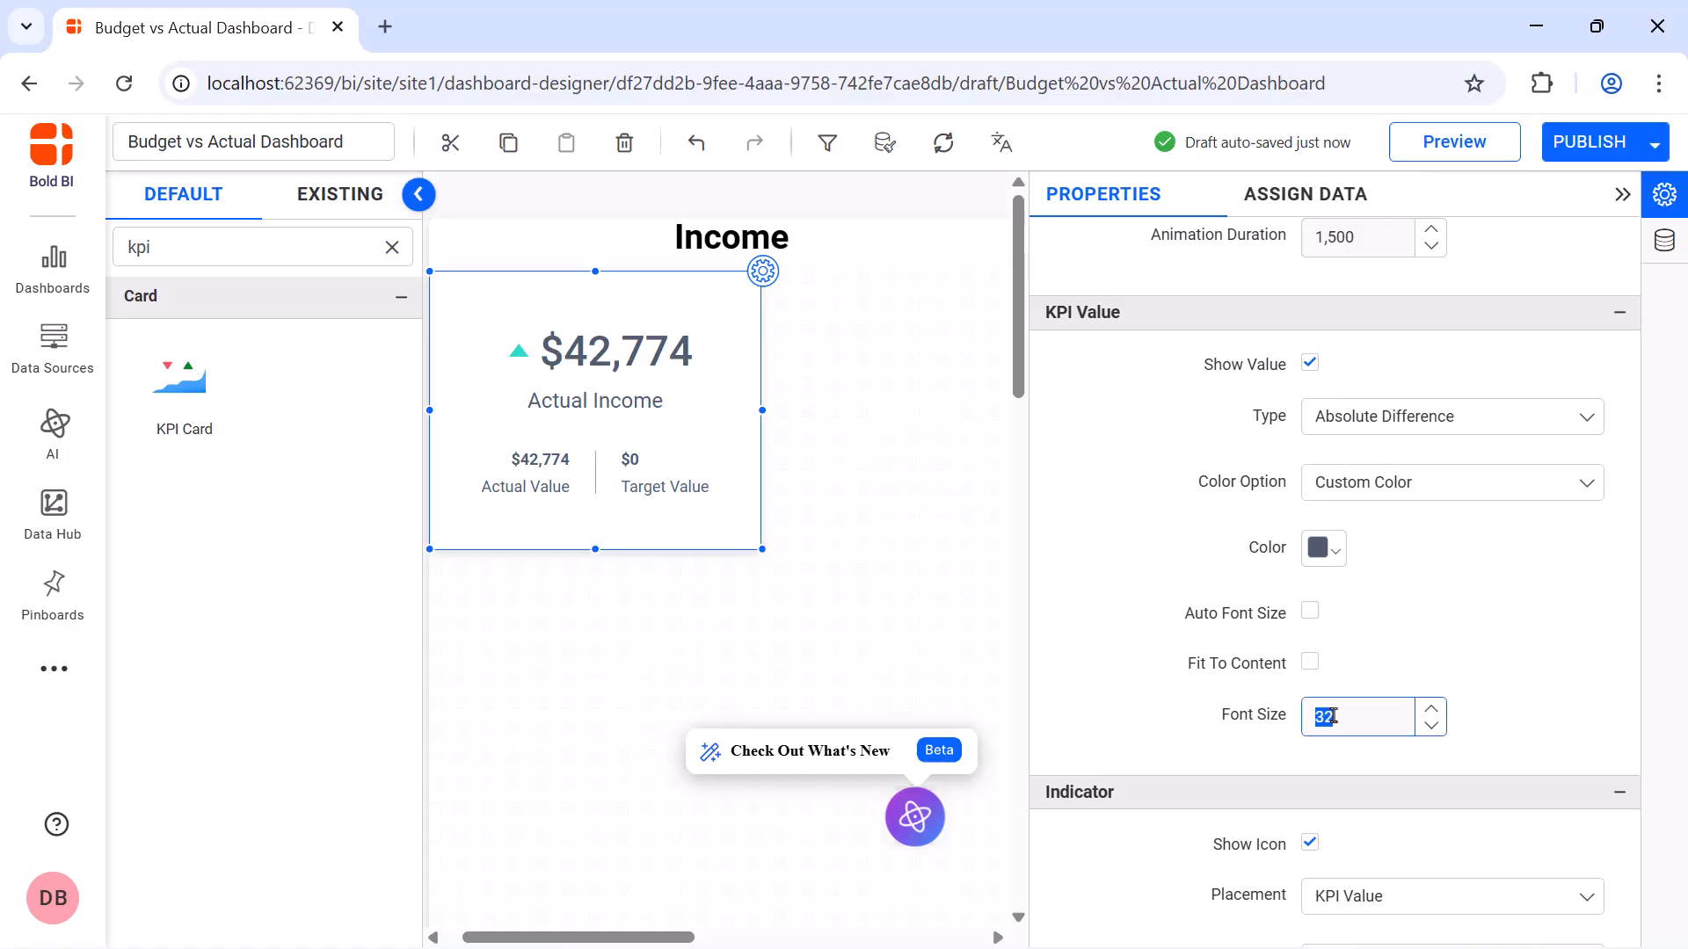
type("40")
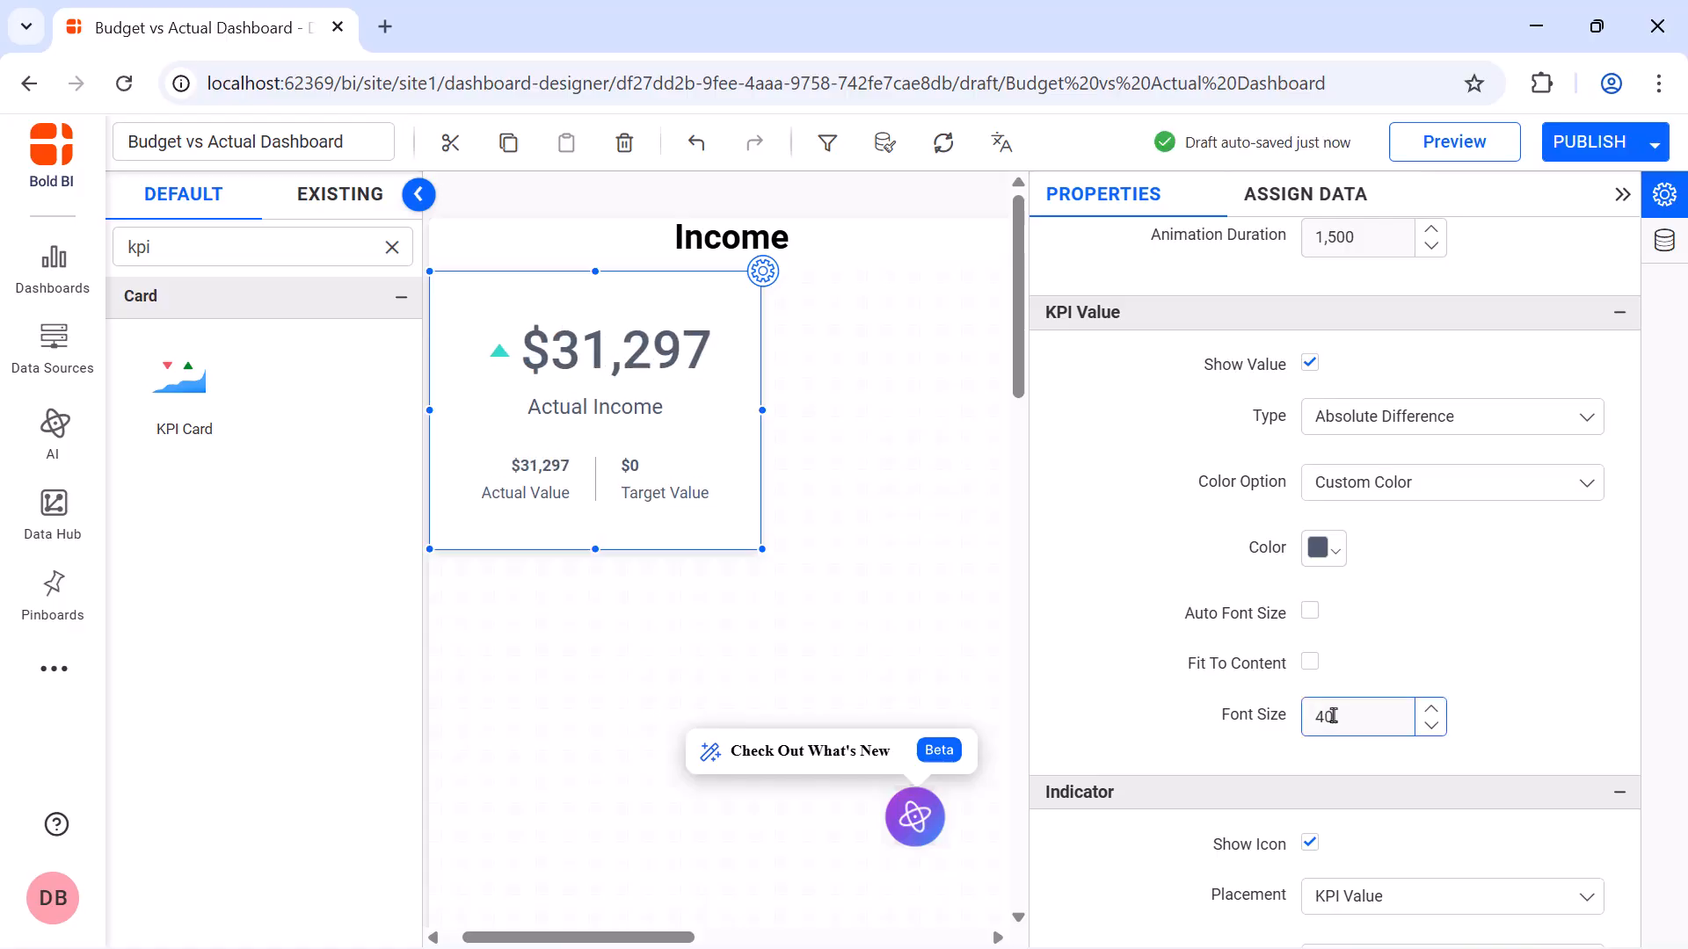
scroll(1323, 738, "down", 5)
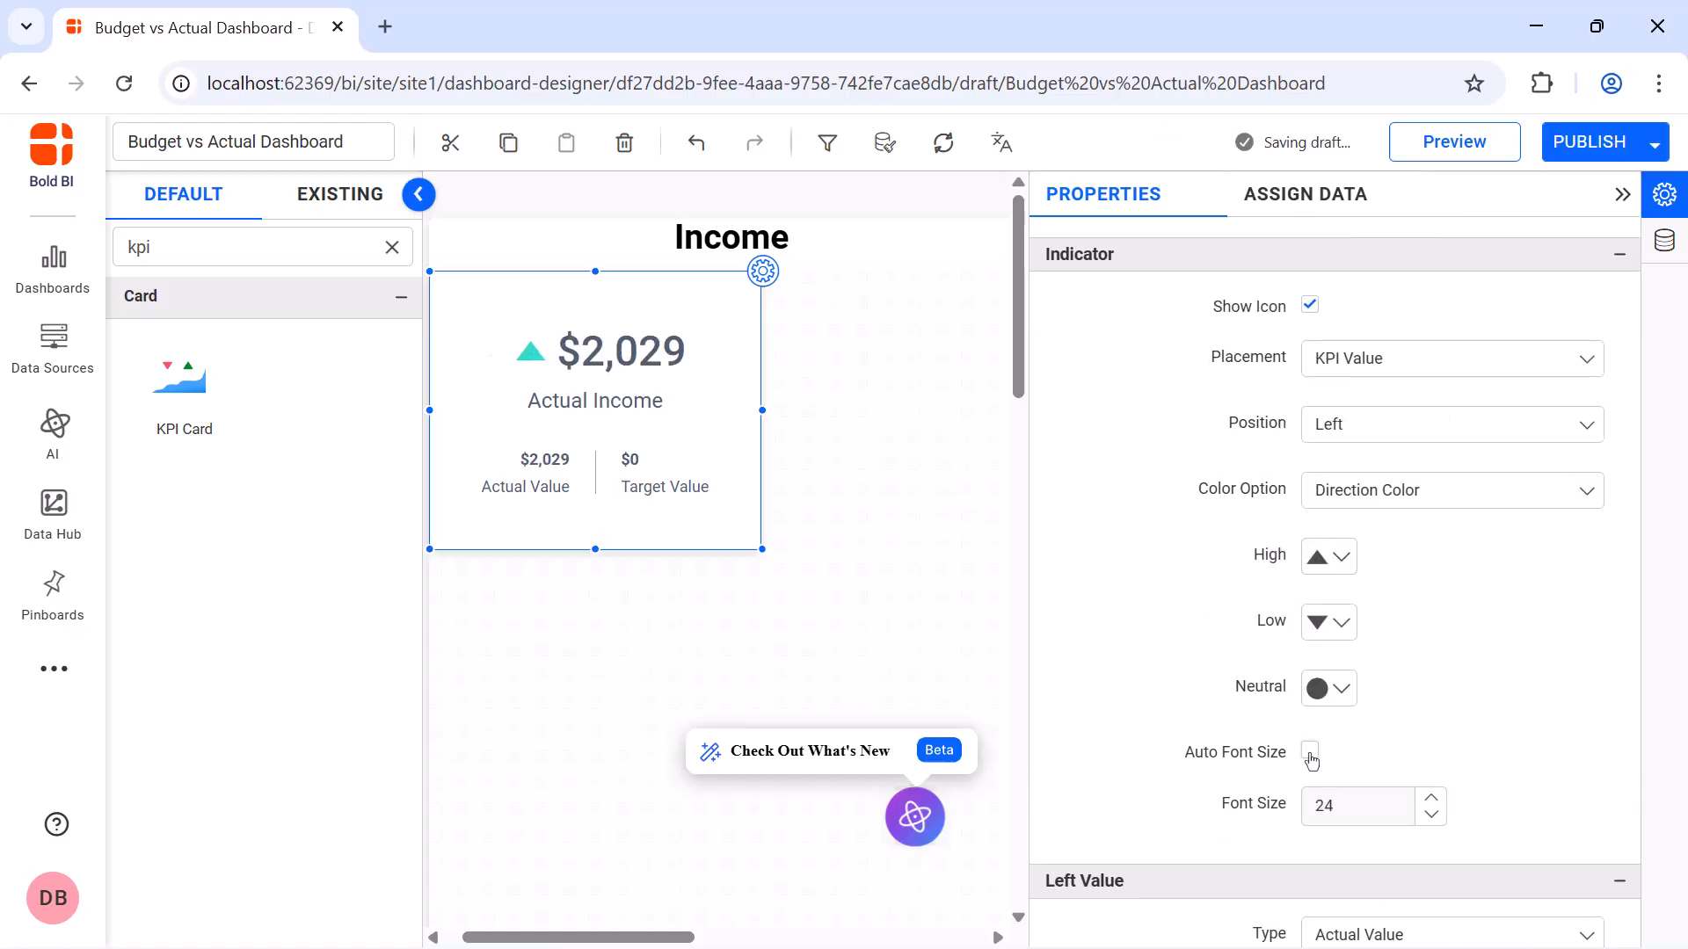
scroll(1311, 756, "down", 5)
Turn off automatic font sizing for the left value and its caption, and set the left value's font size to 22
left_click(1310, 572)
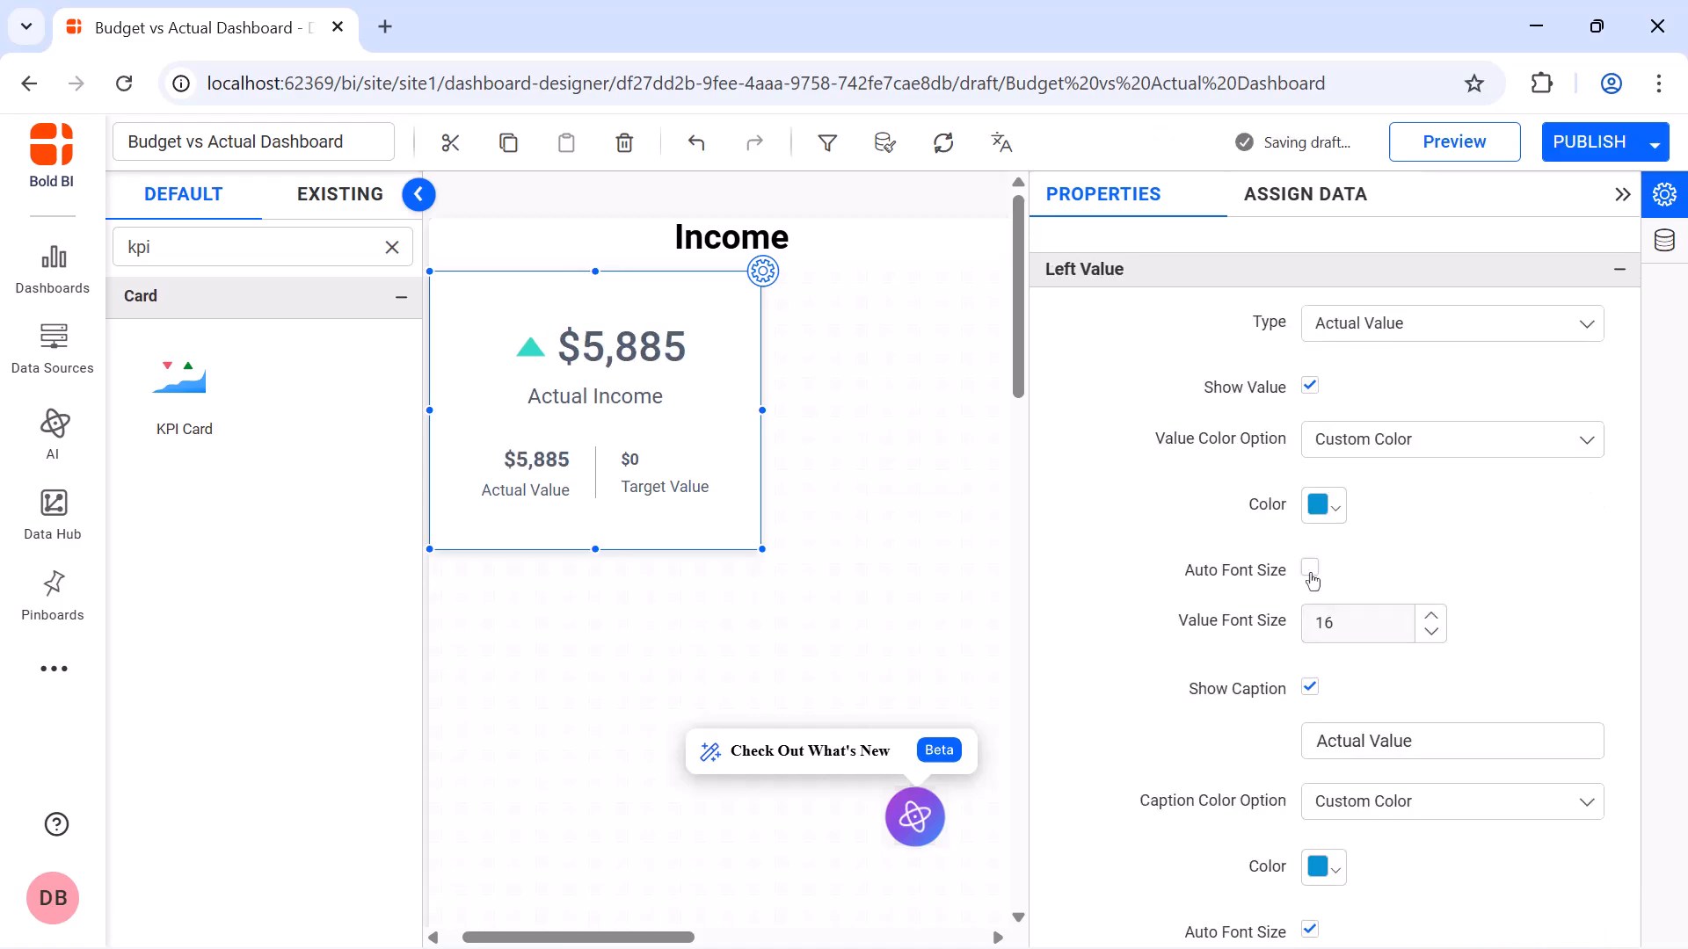
scroll(1310, 581, "down", 1)
left_click(1309, 854)
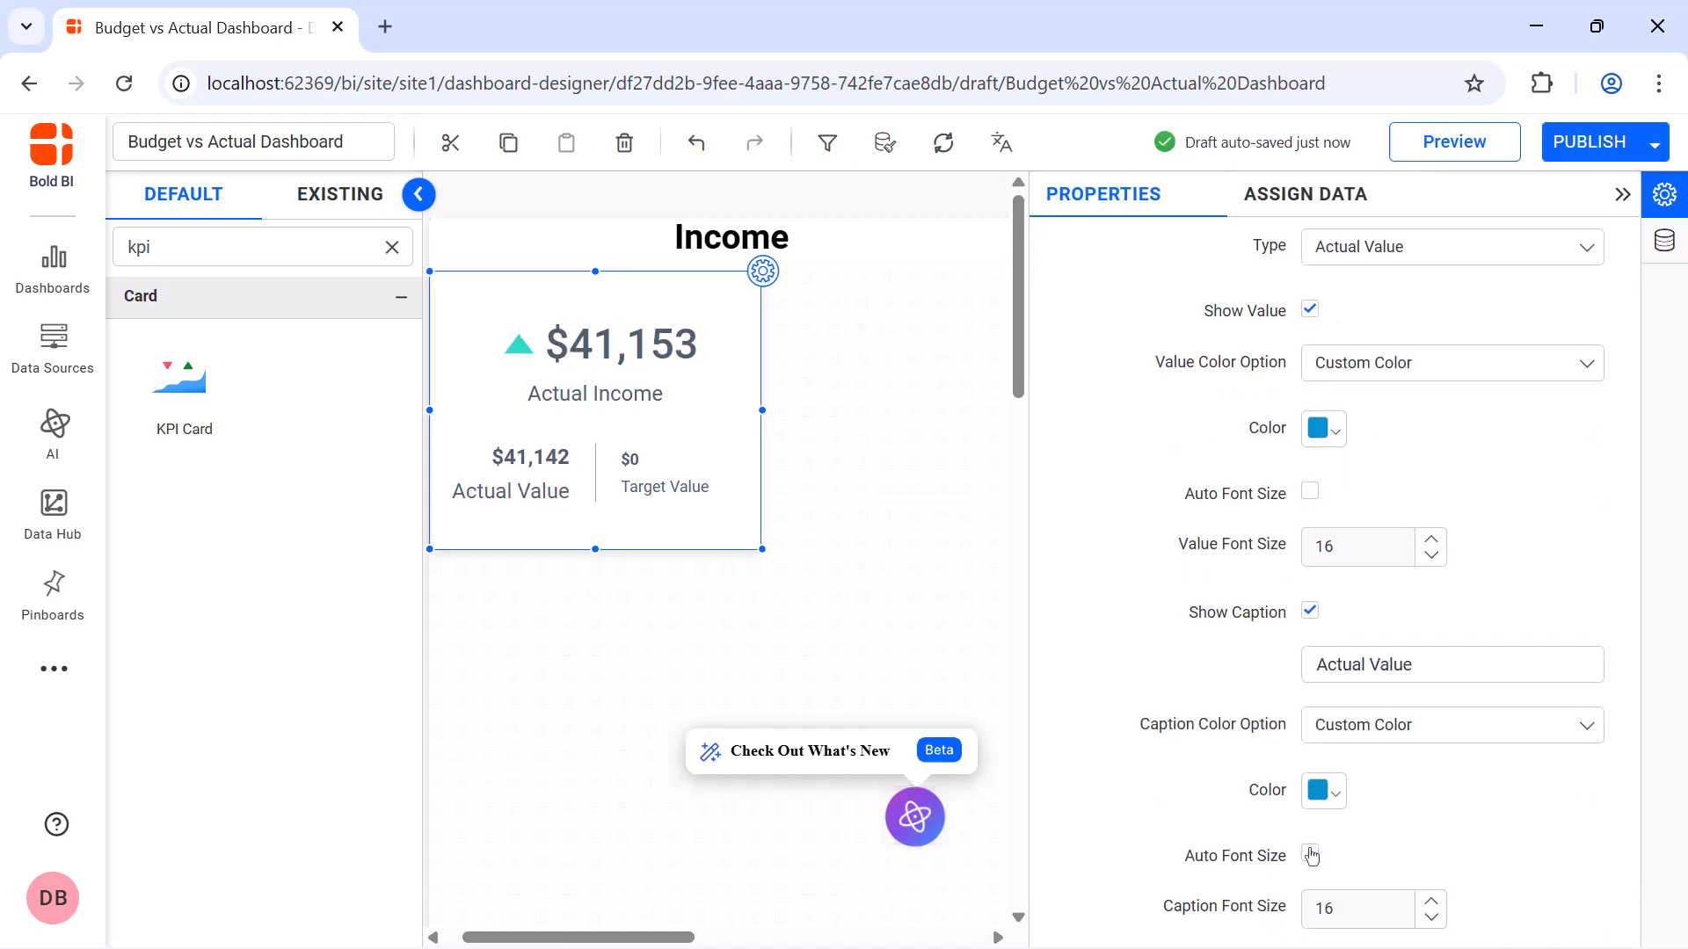
left_click(1372, 556)
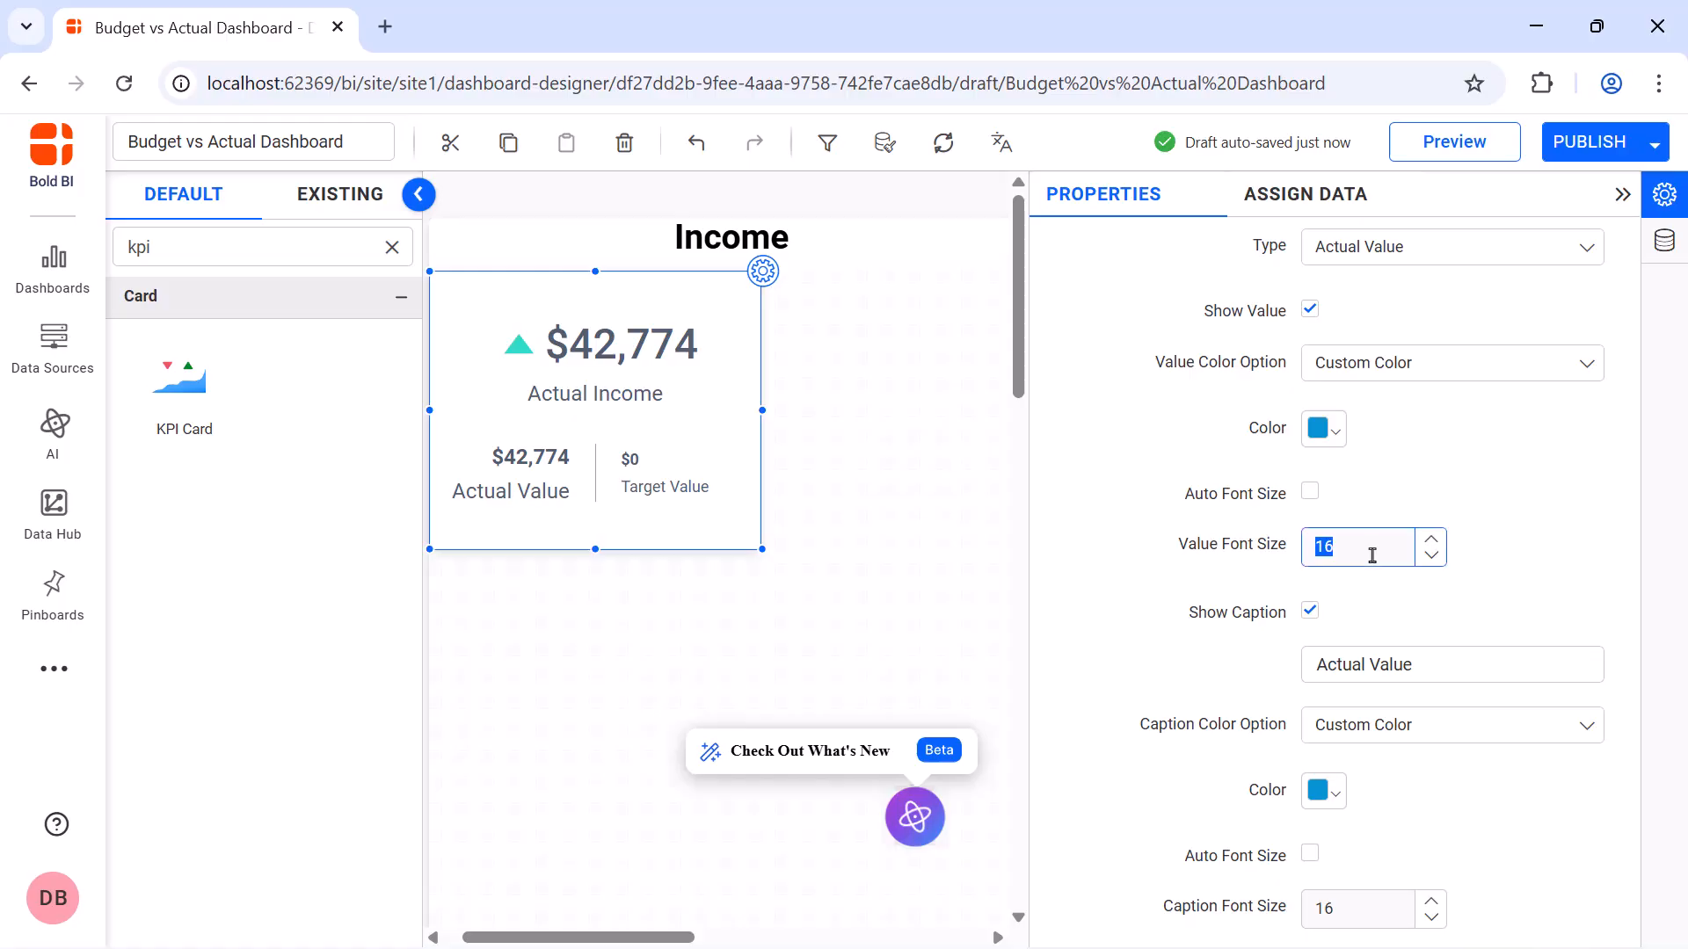
type("22")
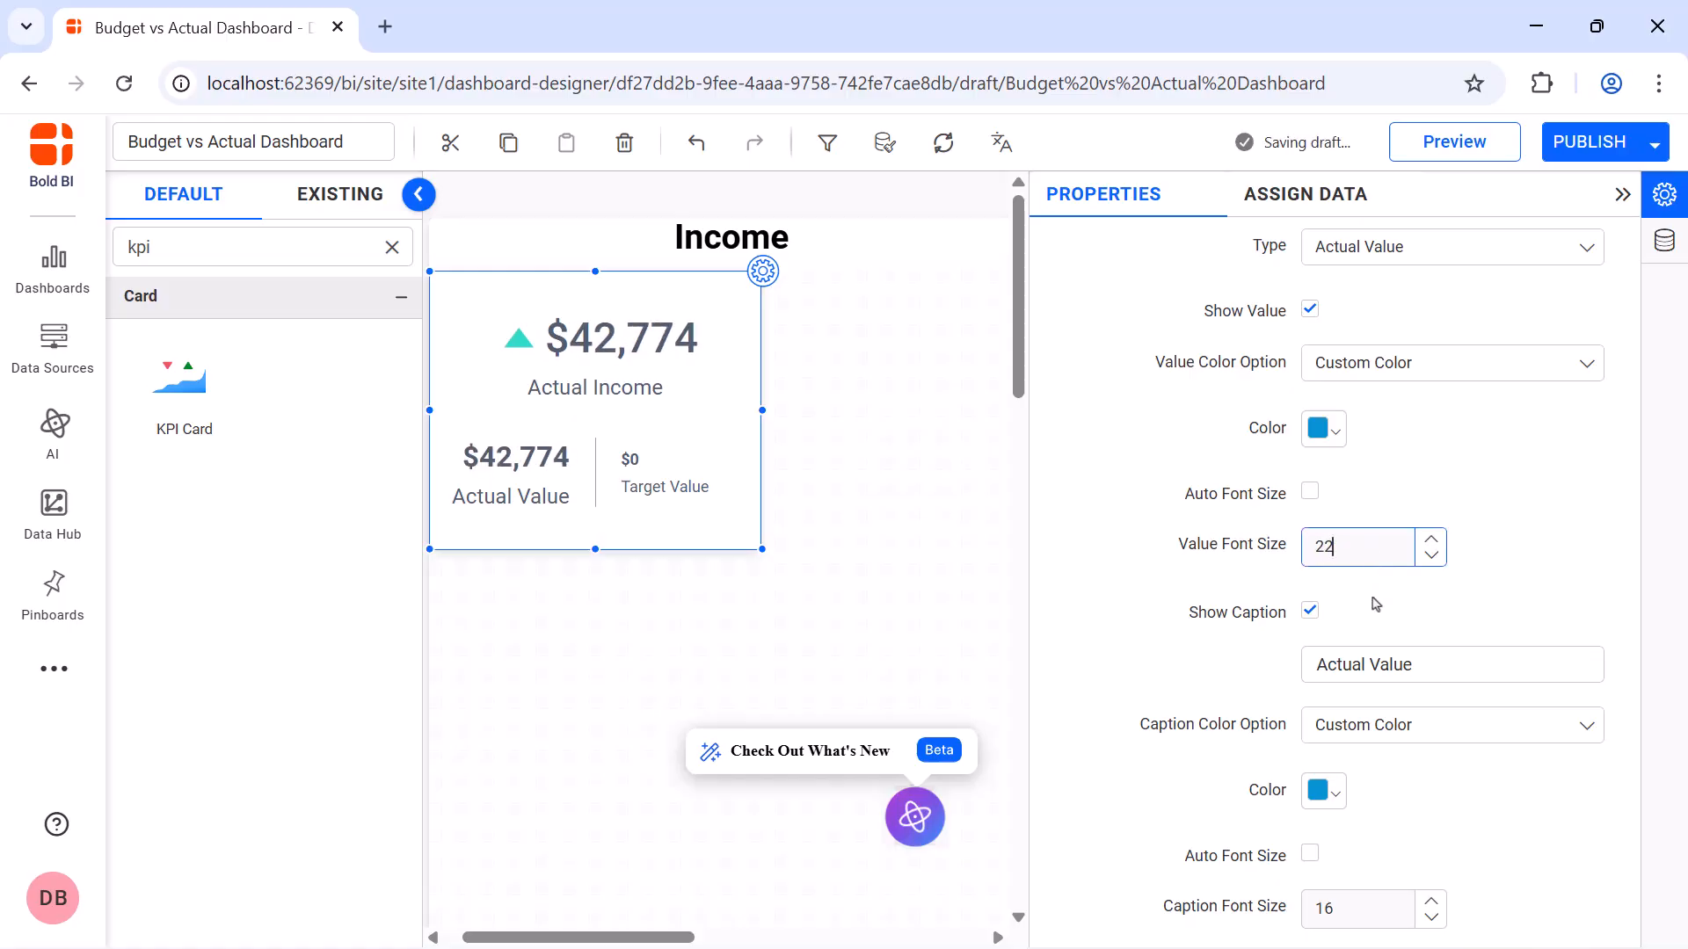
Change the left value's caption to Current Month and set the caption font size to 12
left_click(1379, 655)
key("ctrl+a")
key("BackSpace")
type("Current Month")
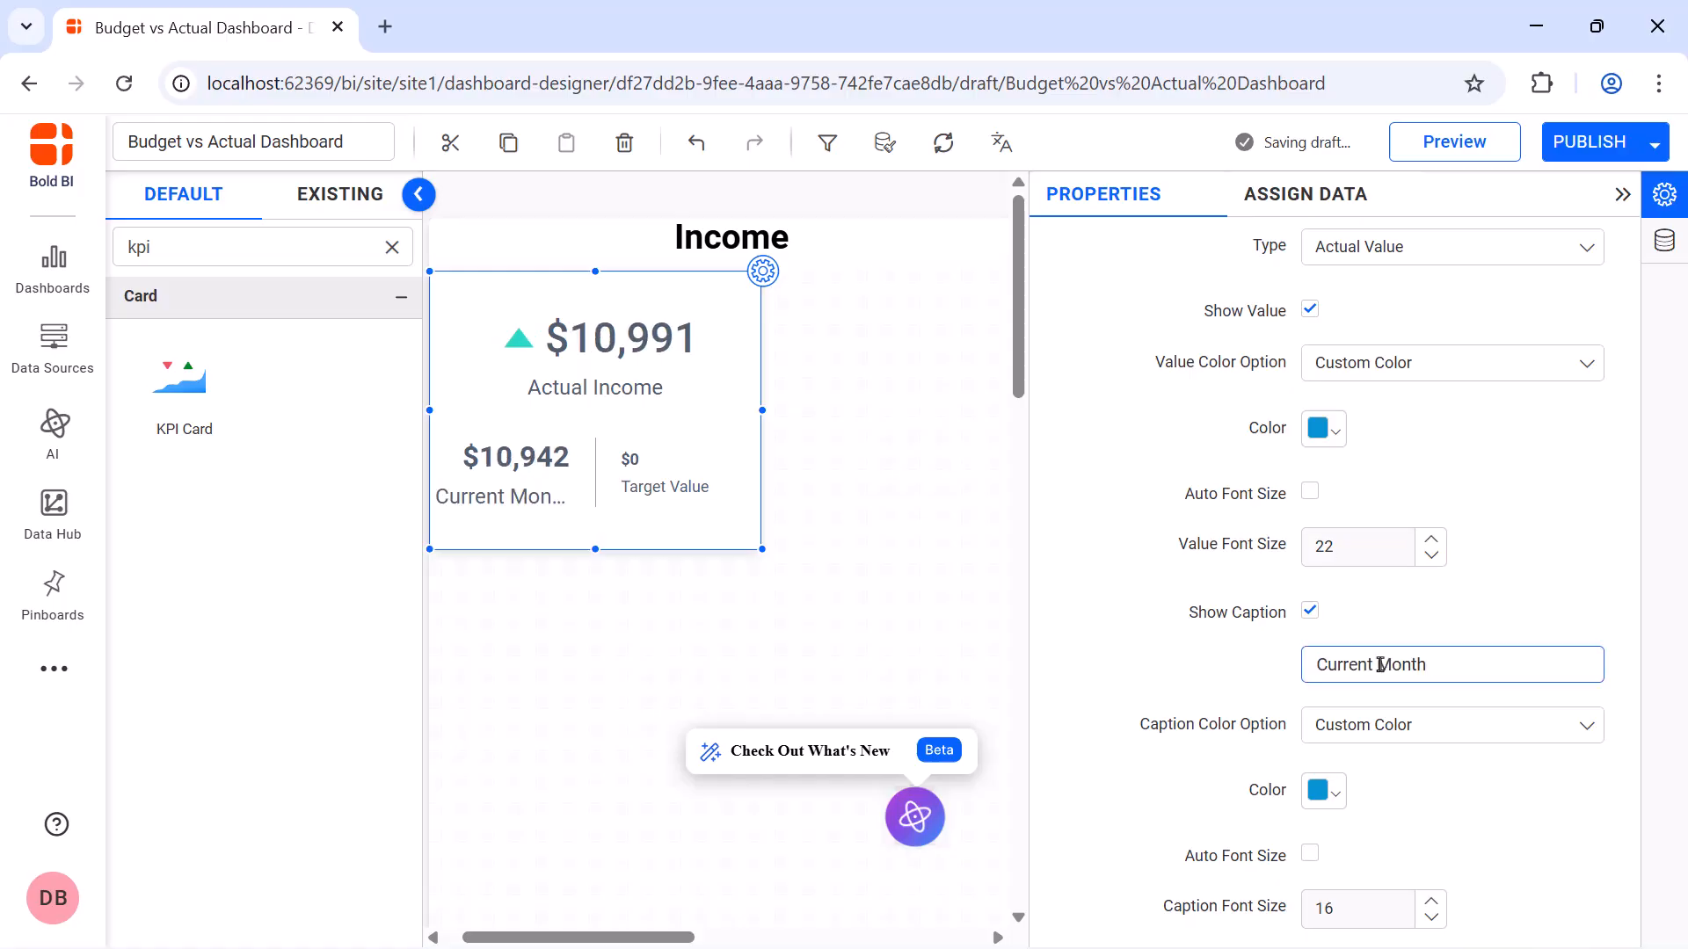
double_click(1335, 908)
type("1")
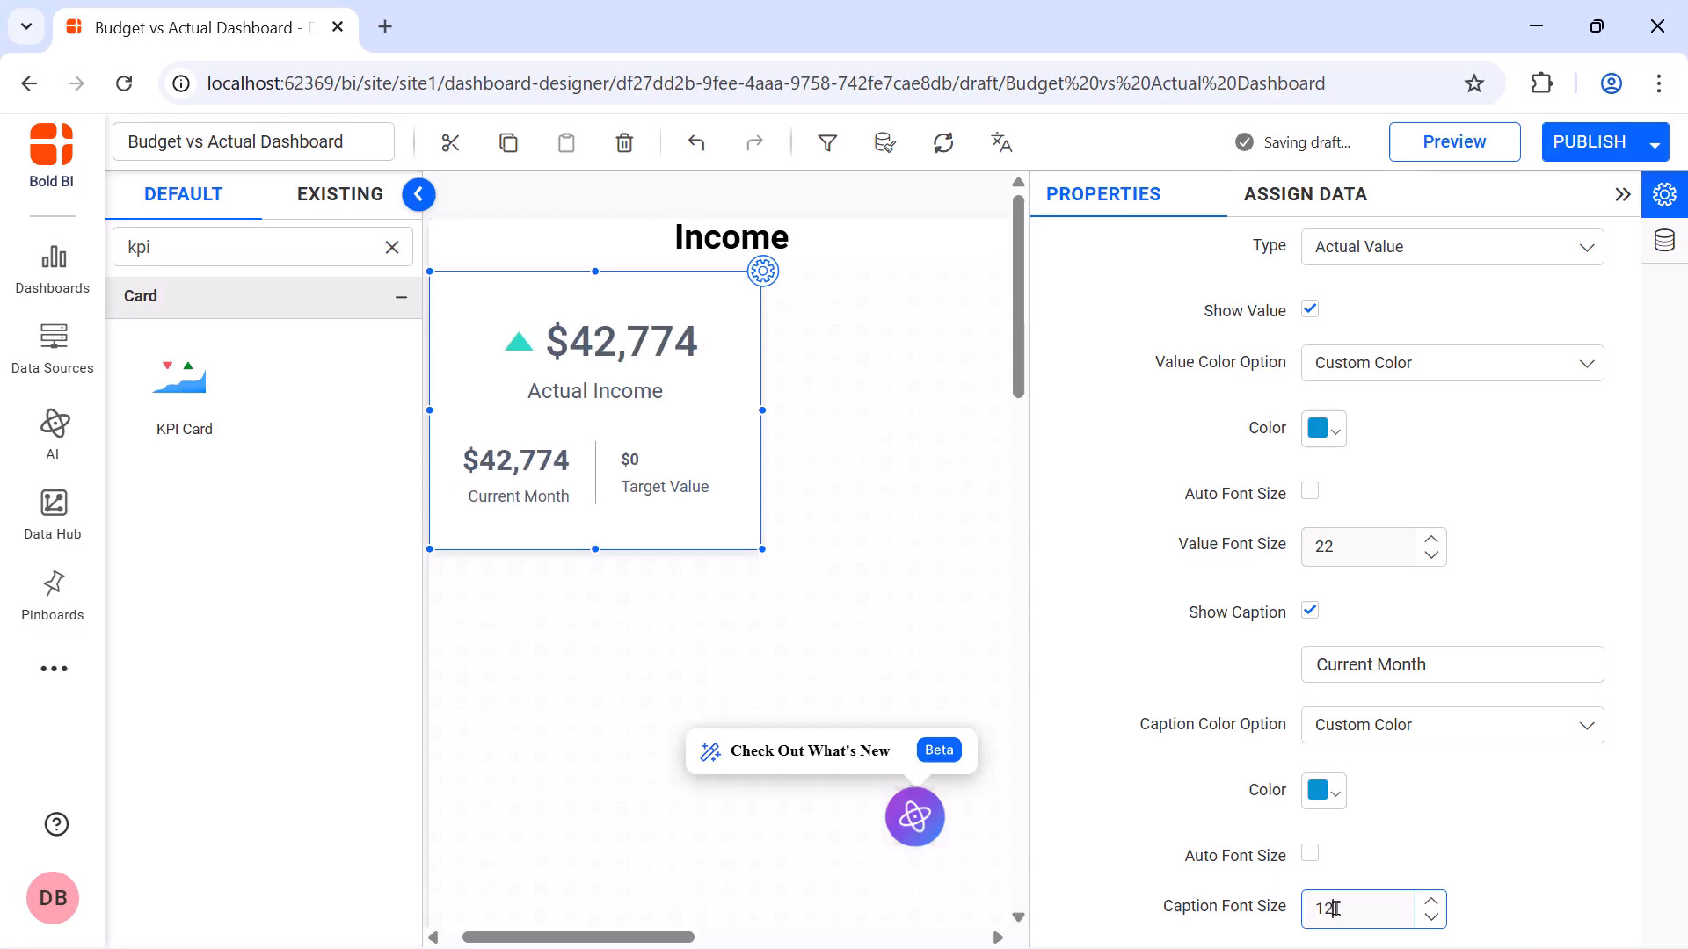
Turn off automatic font sizing for the right value and its caption, and set the right value's font size to 22
scroll(1319, 615, "down", 8)
left_click(1310, 592)
left_click(1310, 592)
scroll(1310, 712, "down", 2)
left_click(1309, 803)
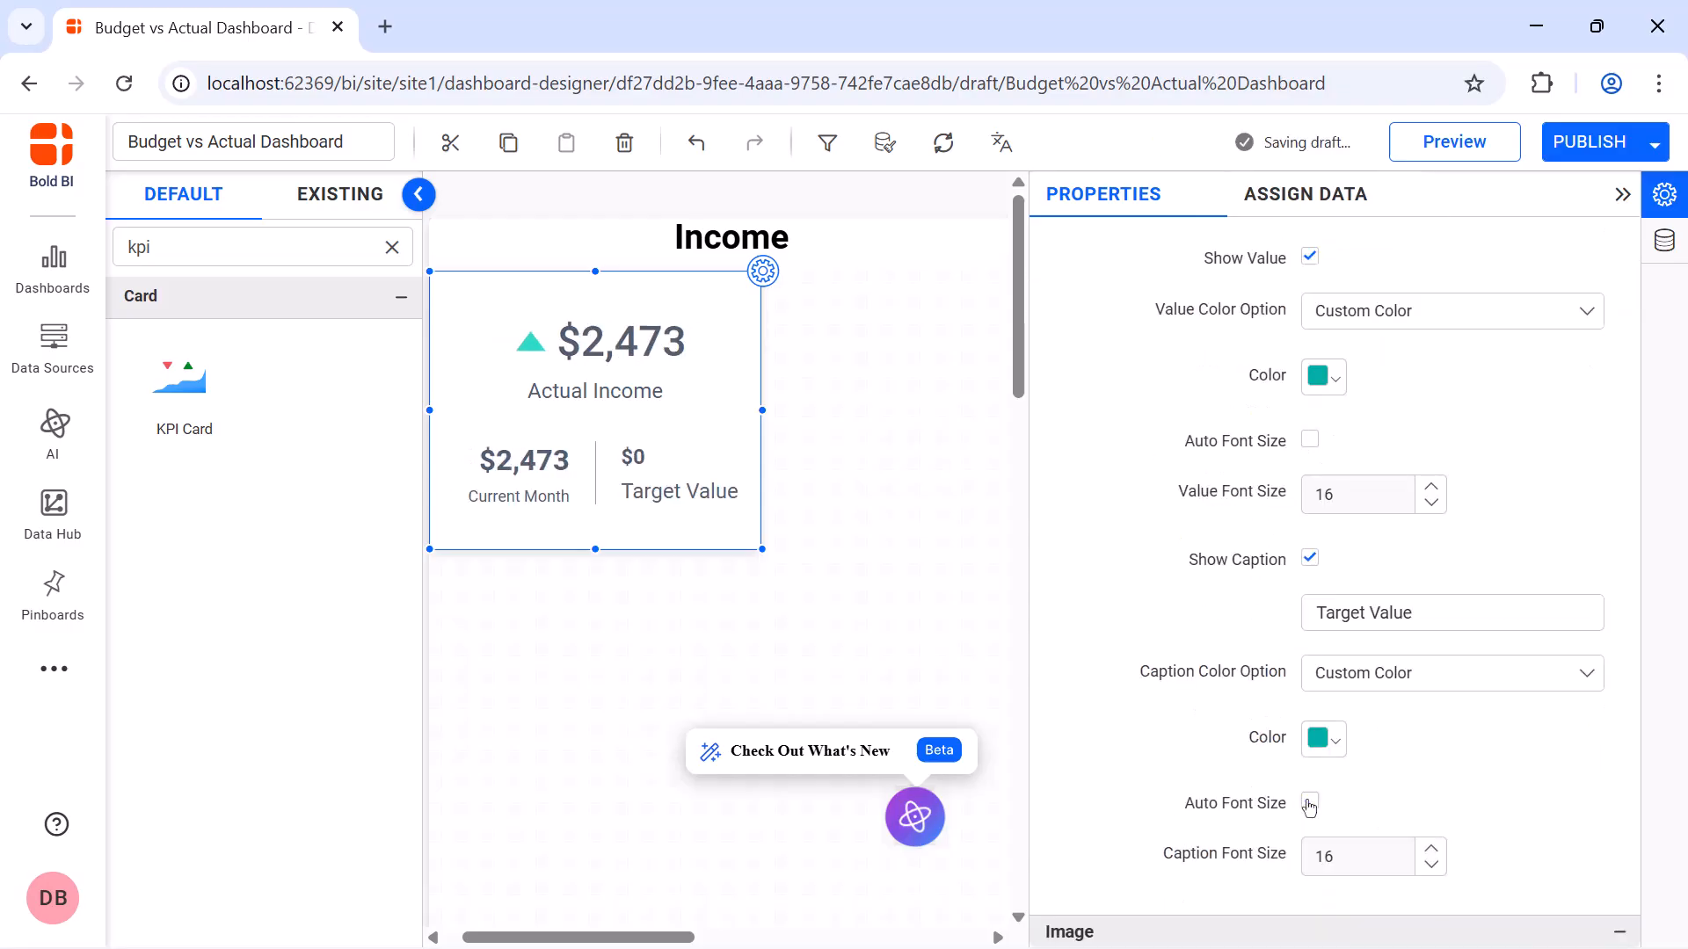
double_click(1377, 494)
type("22")
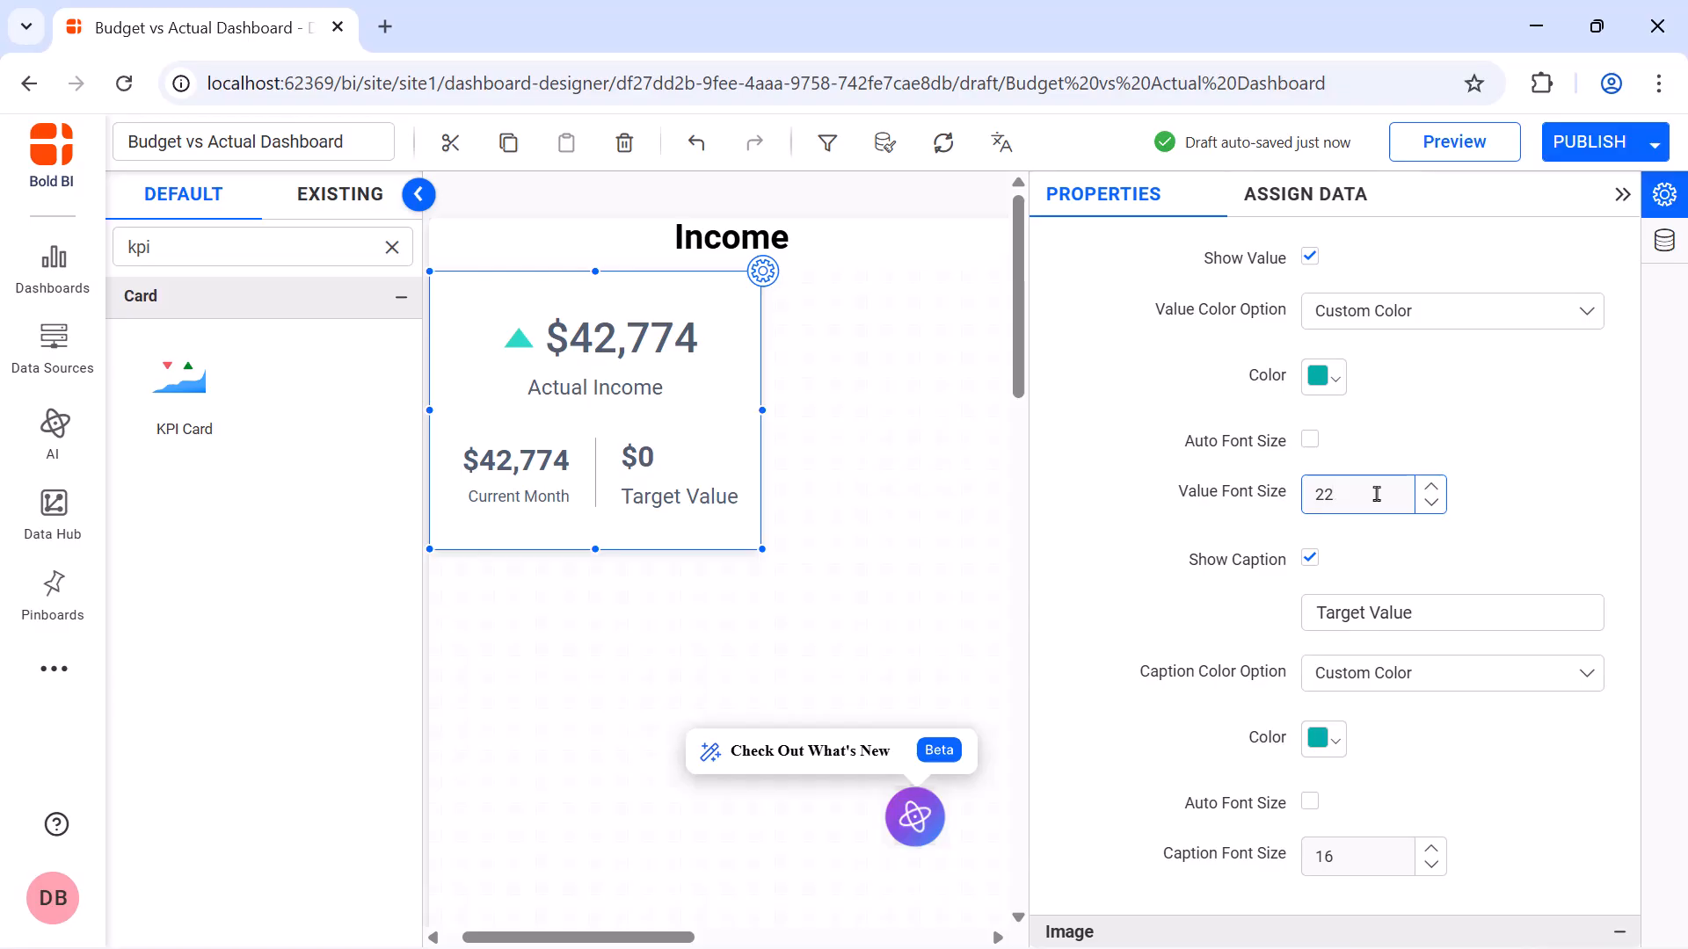
Change the right value's caption to Previous Month and set the caption font size to 12
triple_click(1396, 600)
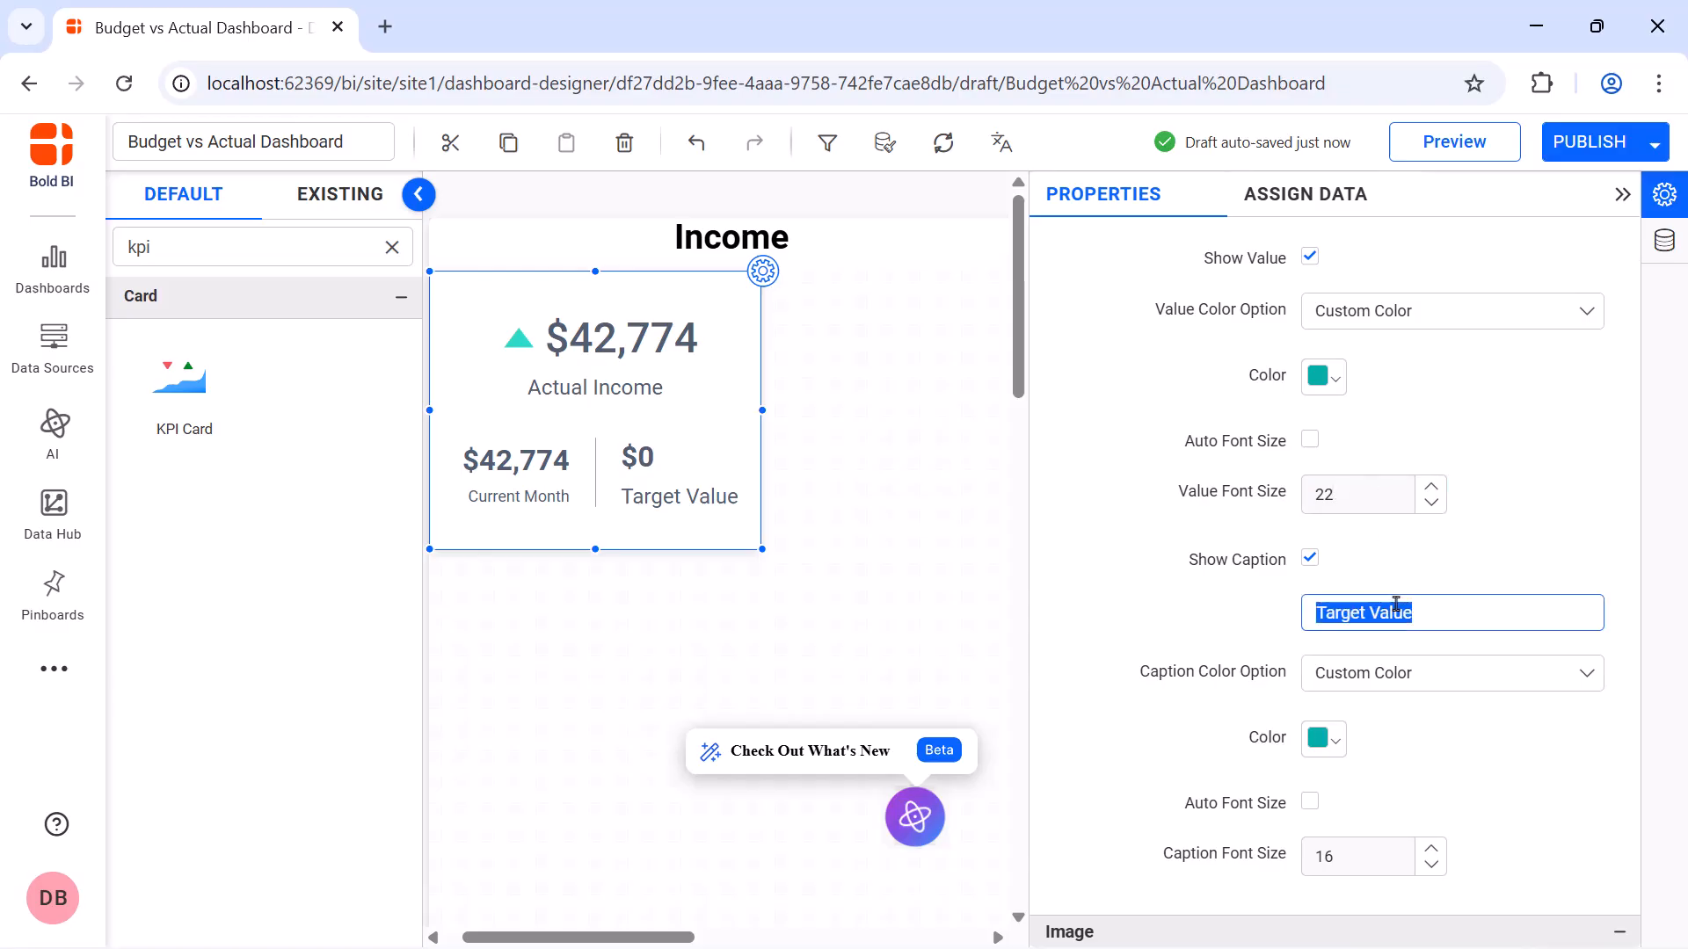
key("BackSpace")
type("Previous Month")
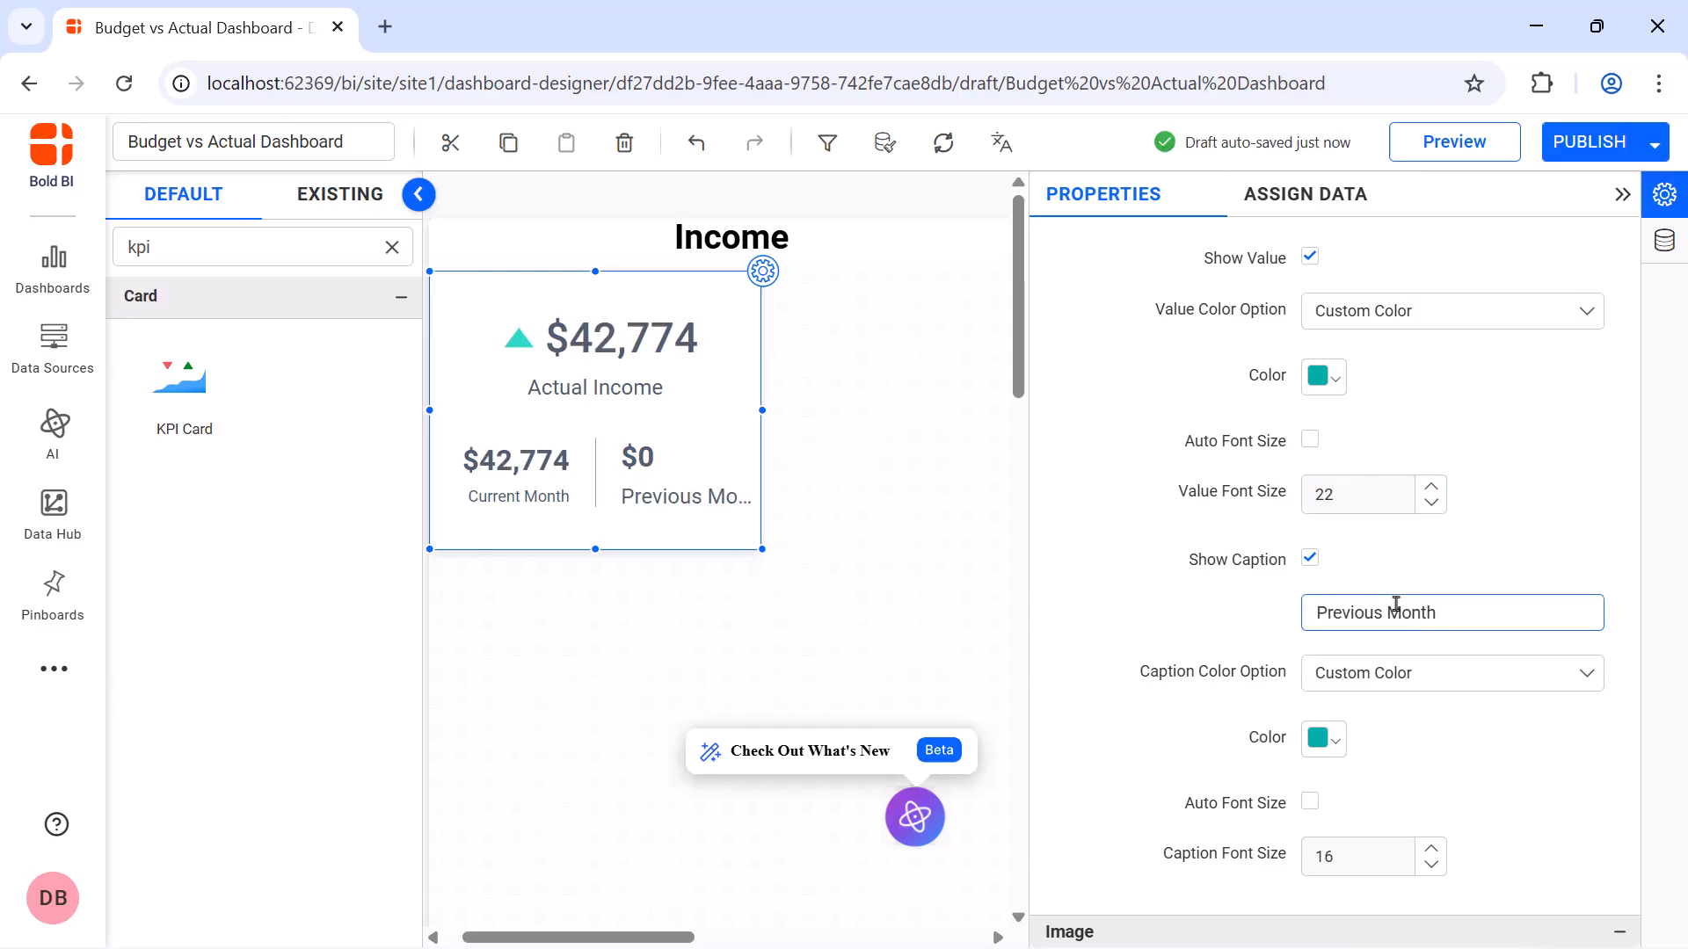
double_click(1354, 856)
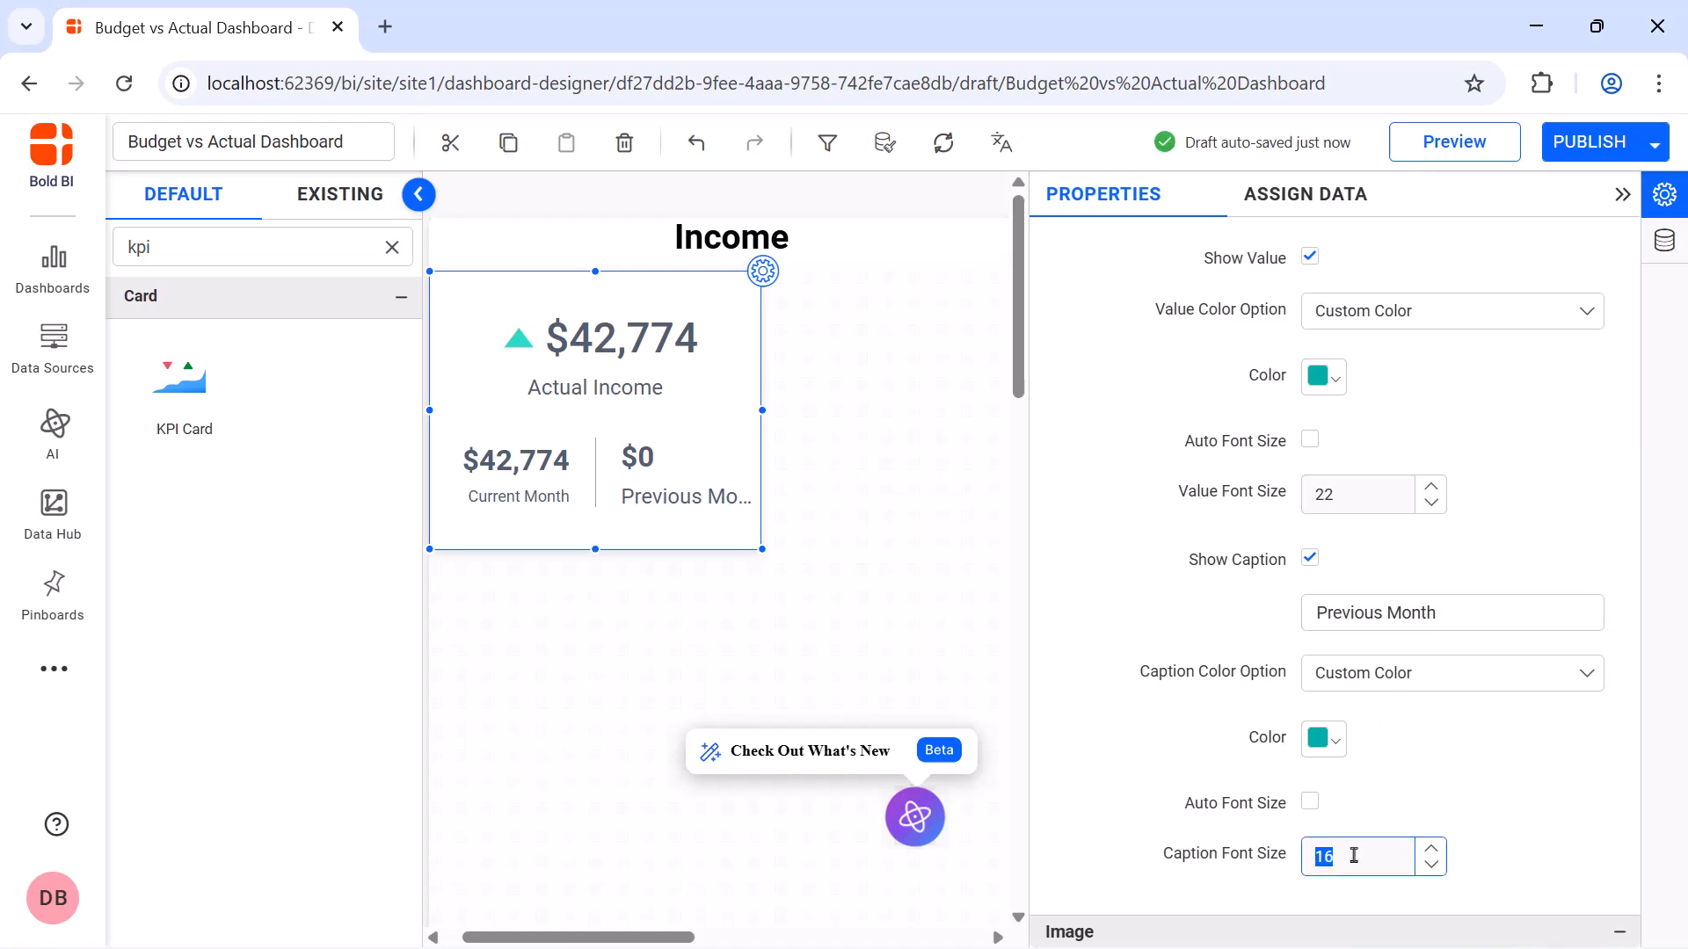
type("12")
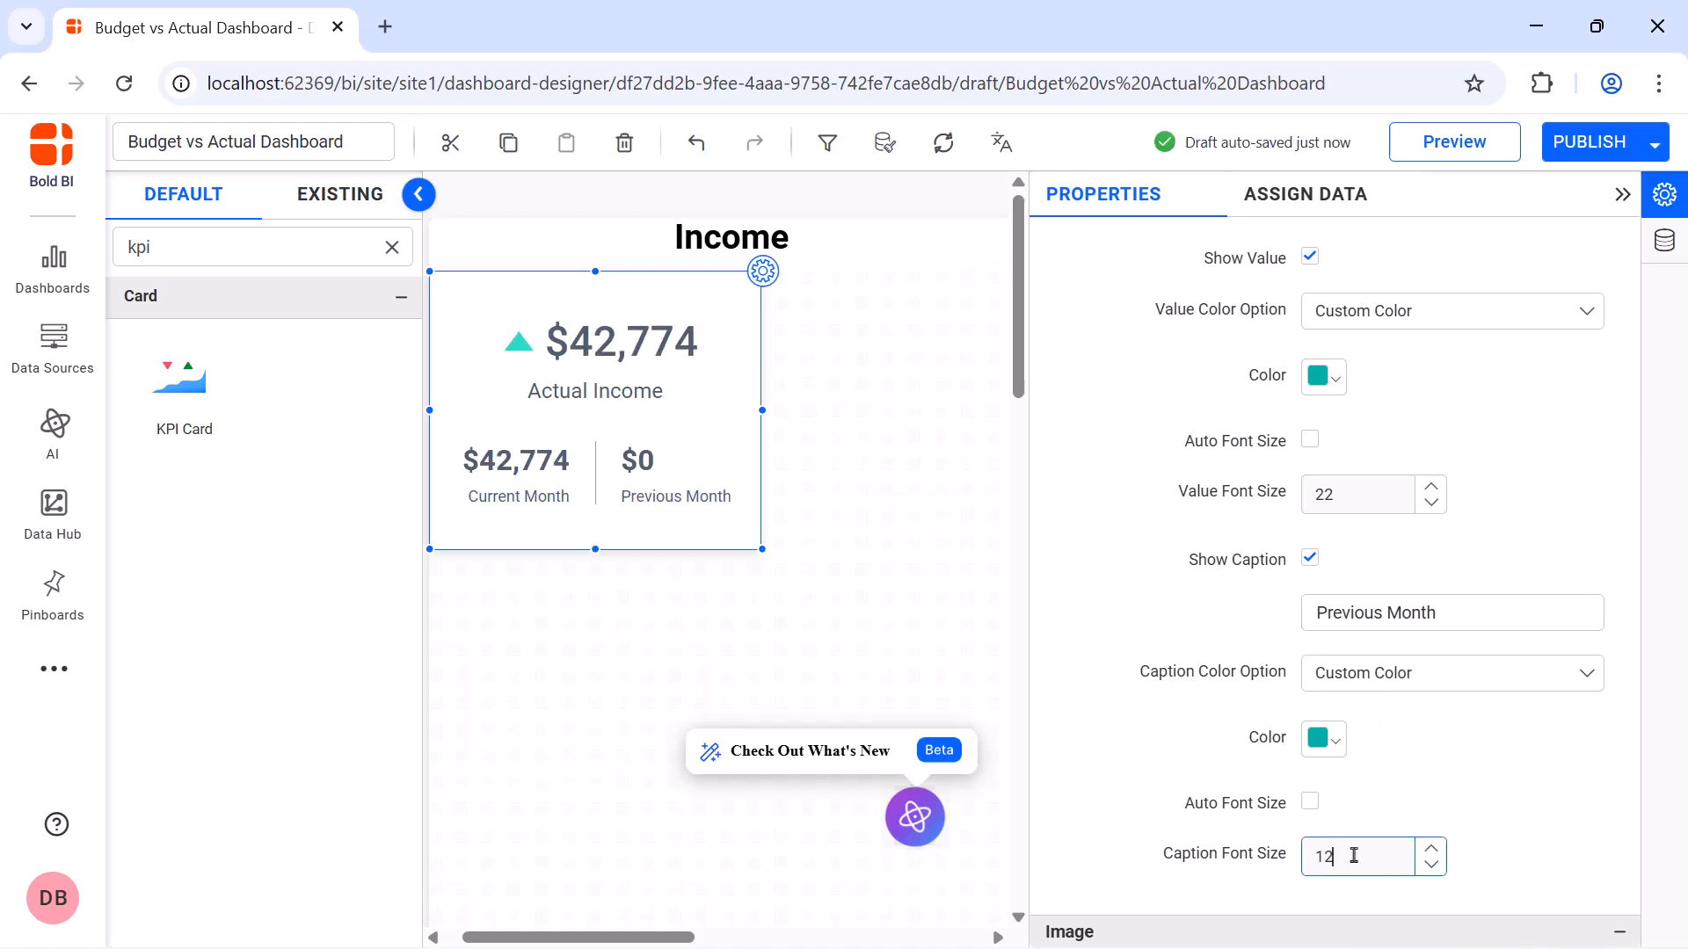
Turn off the card container's automatic title font size and shadow, and collapse the card's settings
scroll(1354, 855, "down", 10)
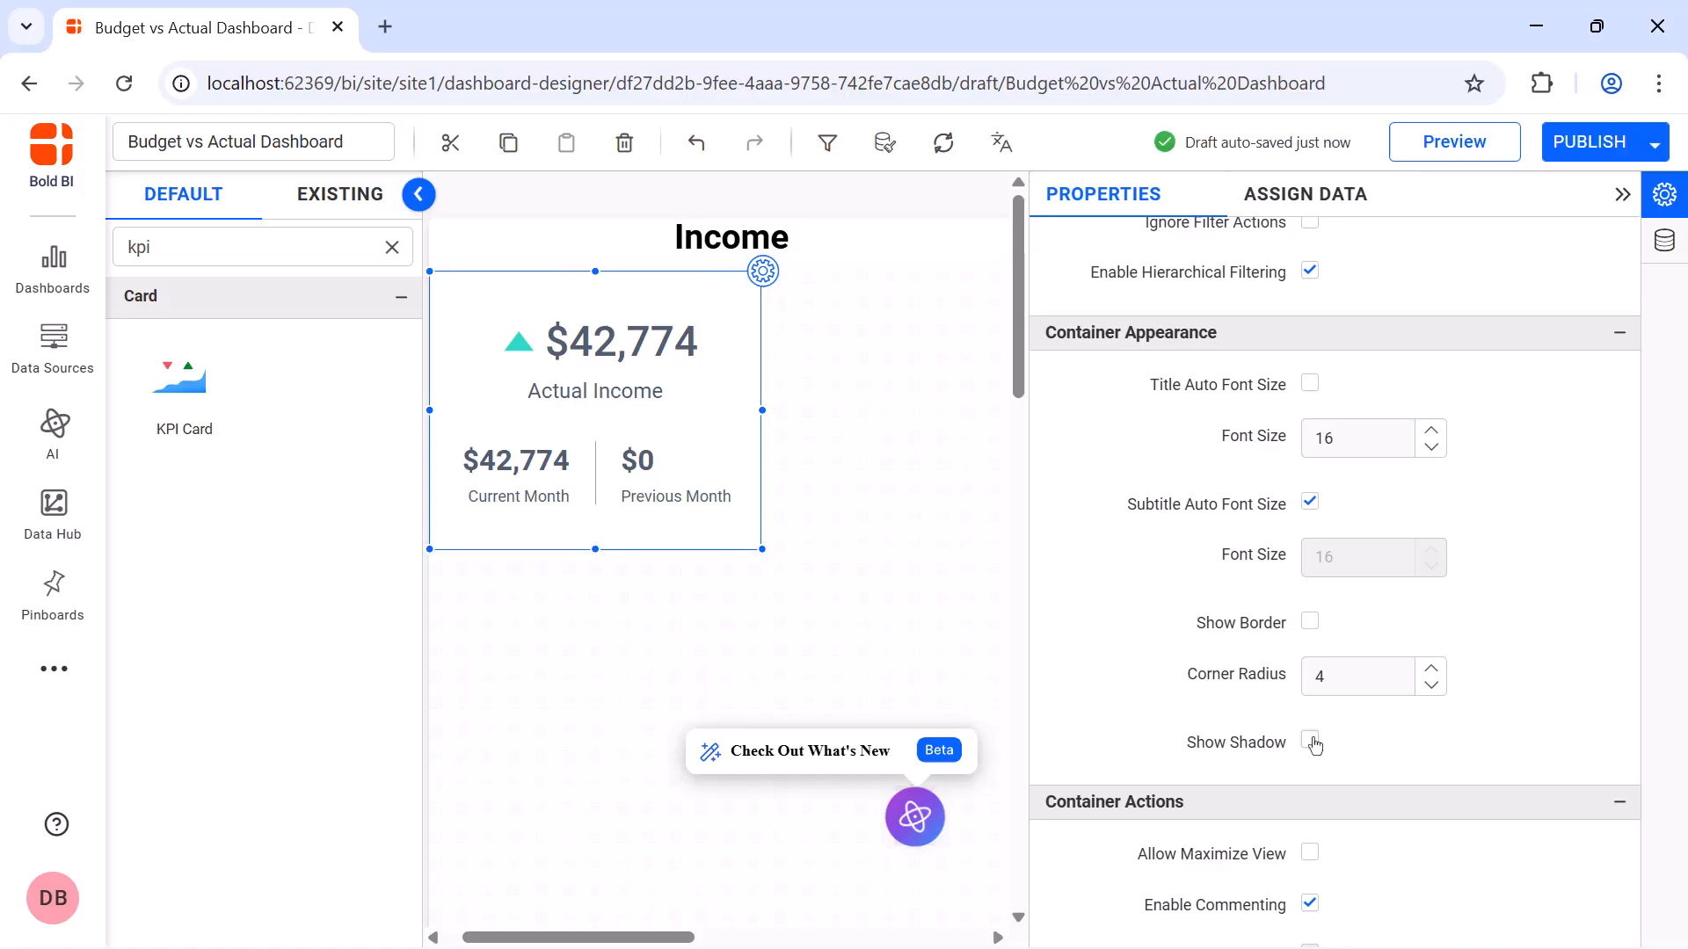
left_click(1622, 195)
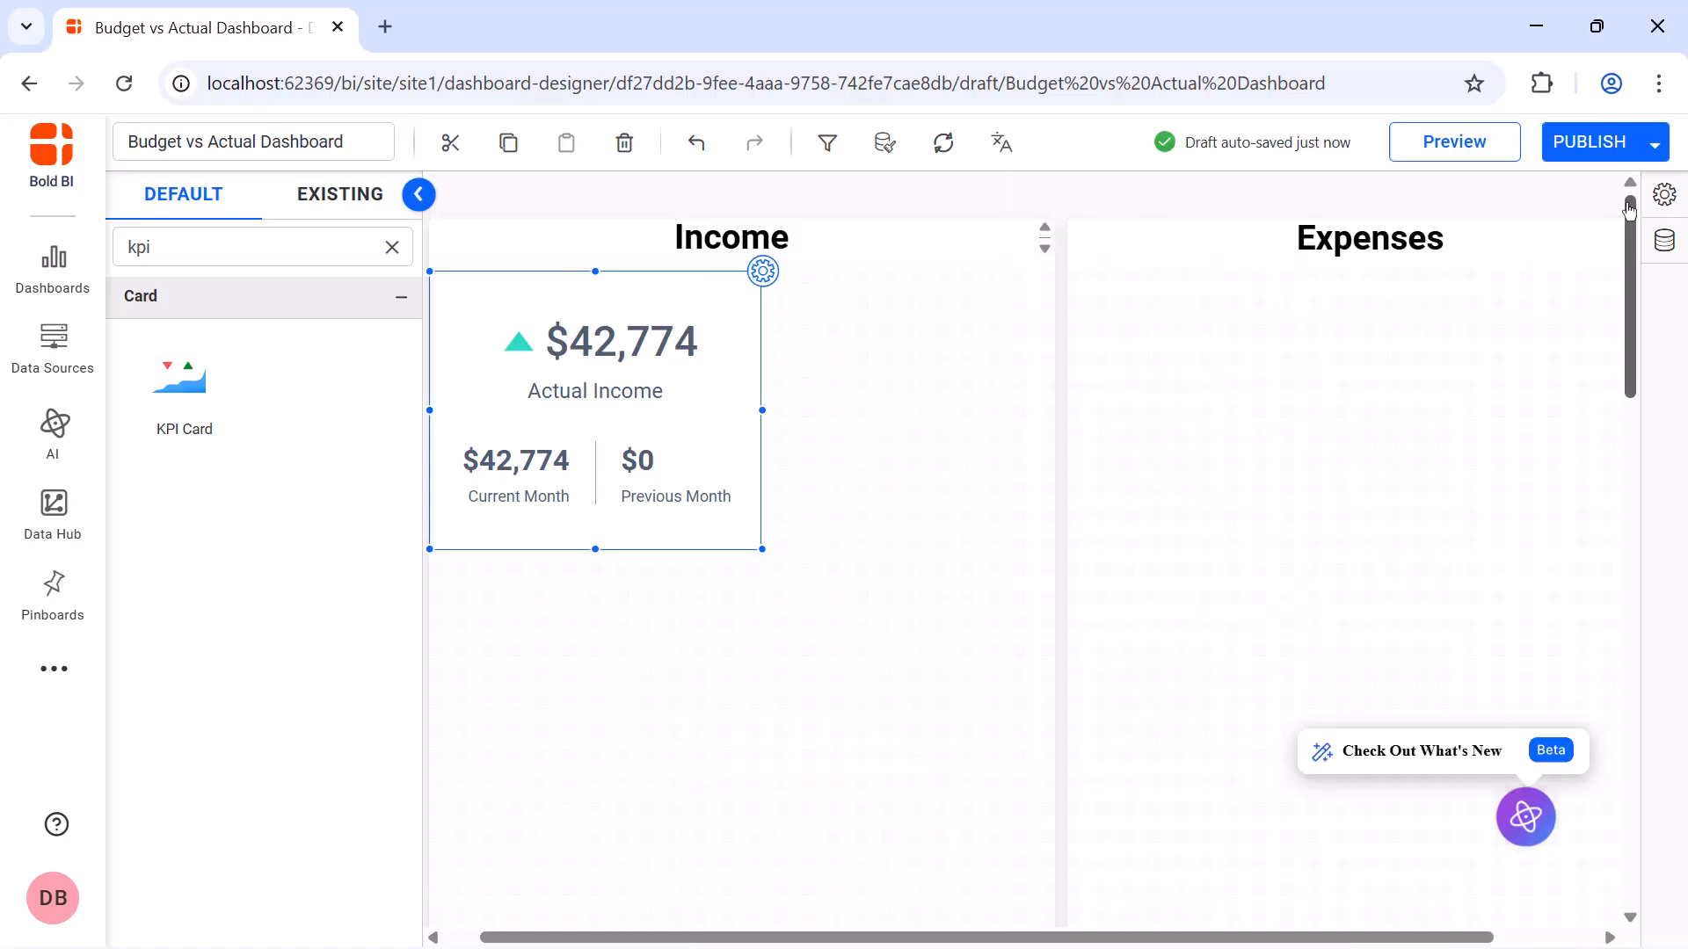
Add a KPI card below the Expenses heading, resize it, and name it Actual Expenses
left_click_drag(189, 396, 1069, 273)
left_click_drag(1294, 443, 1398, 520)
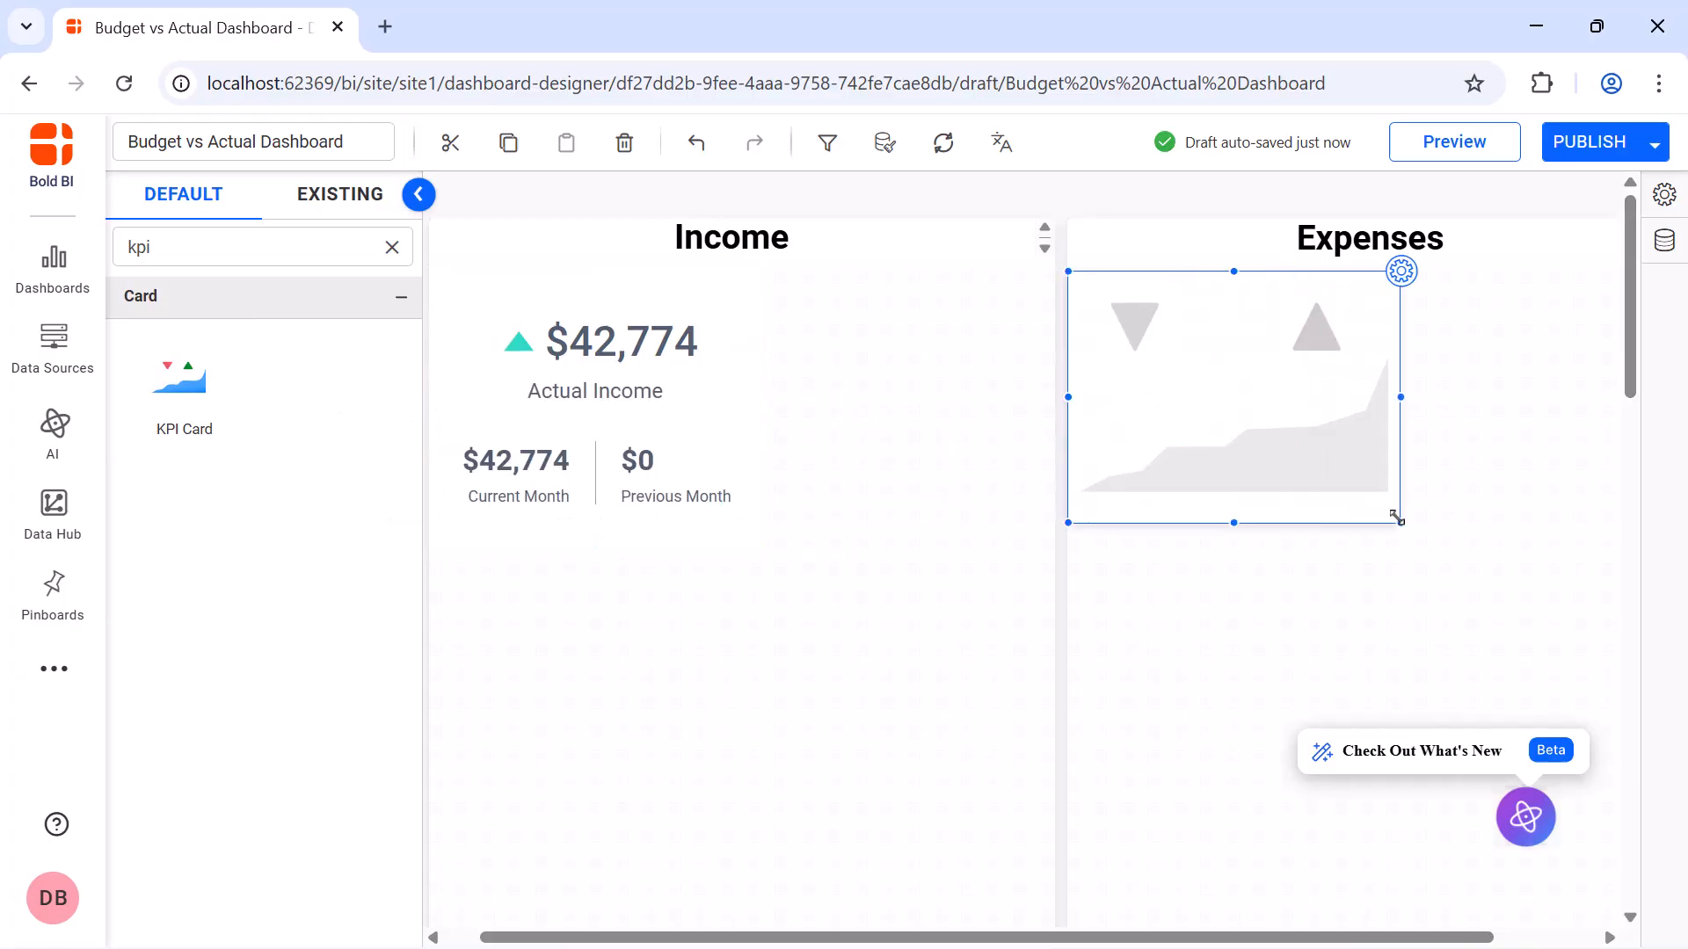
left_click(1405, 283)
left_click(1406, 283)
type("Actual Expenses")
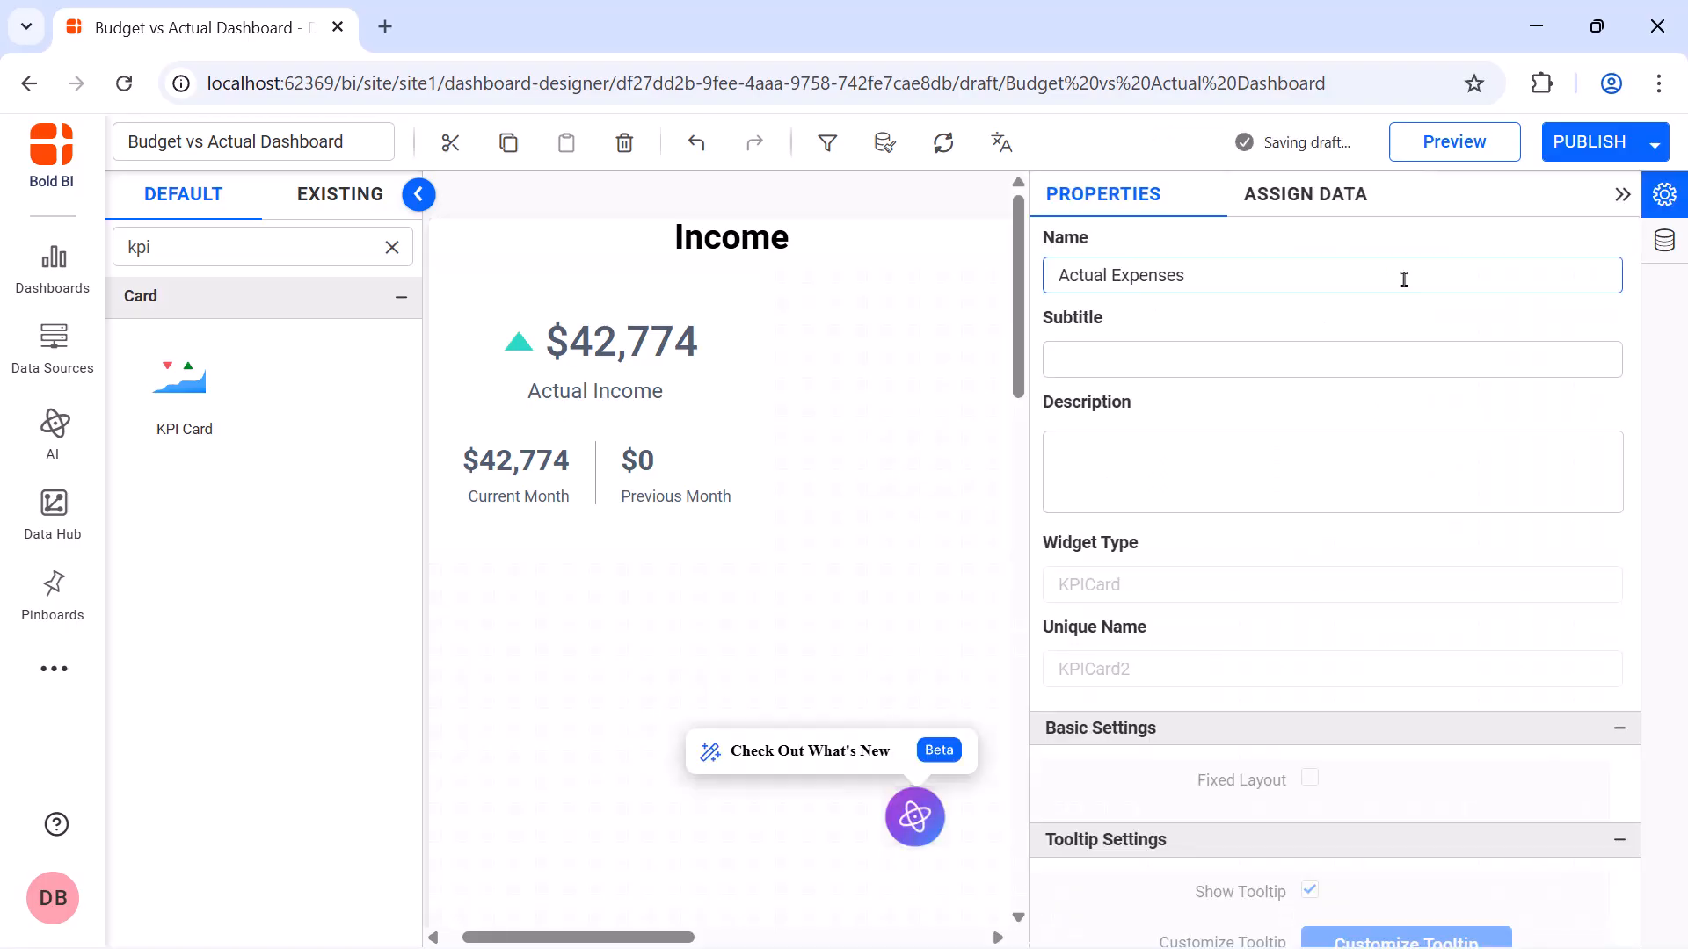
Create and save an expression named Actual Expense with the formula IF([Expense_Income (ActualData_Finance)]='Expense',[Actual],0)
left_click(1335, 204)
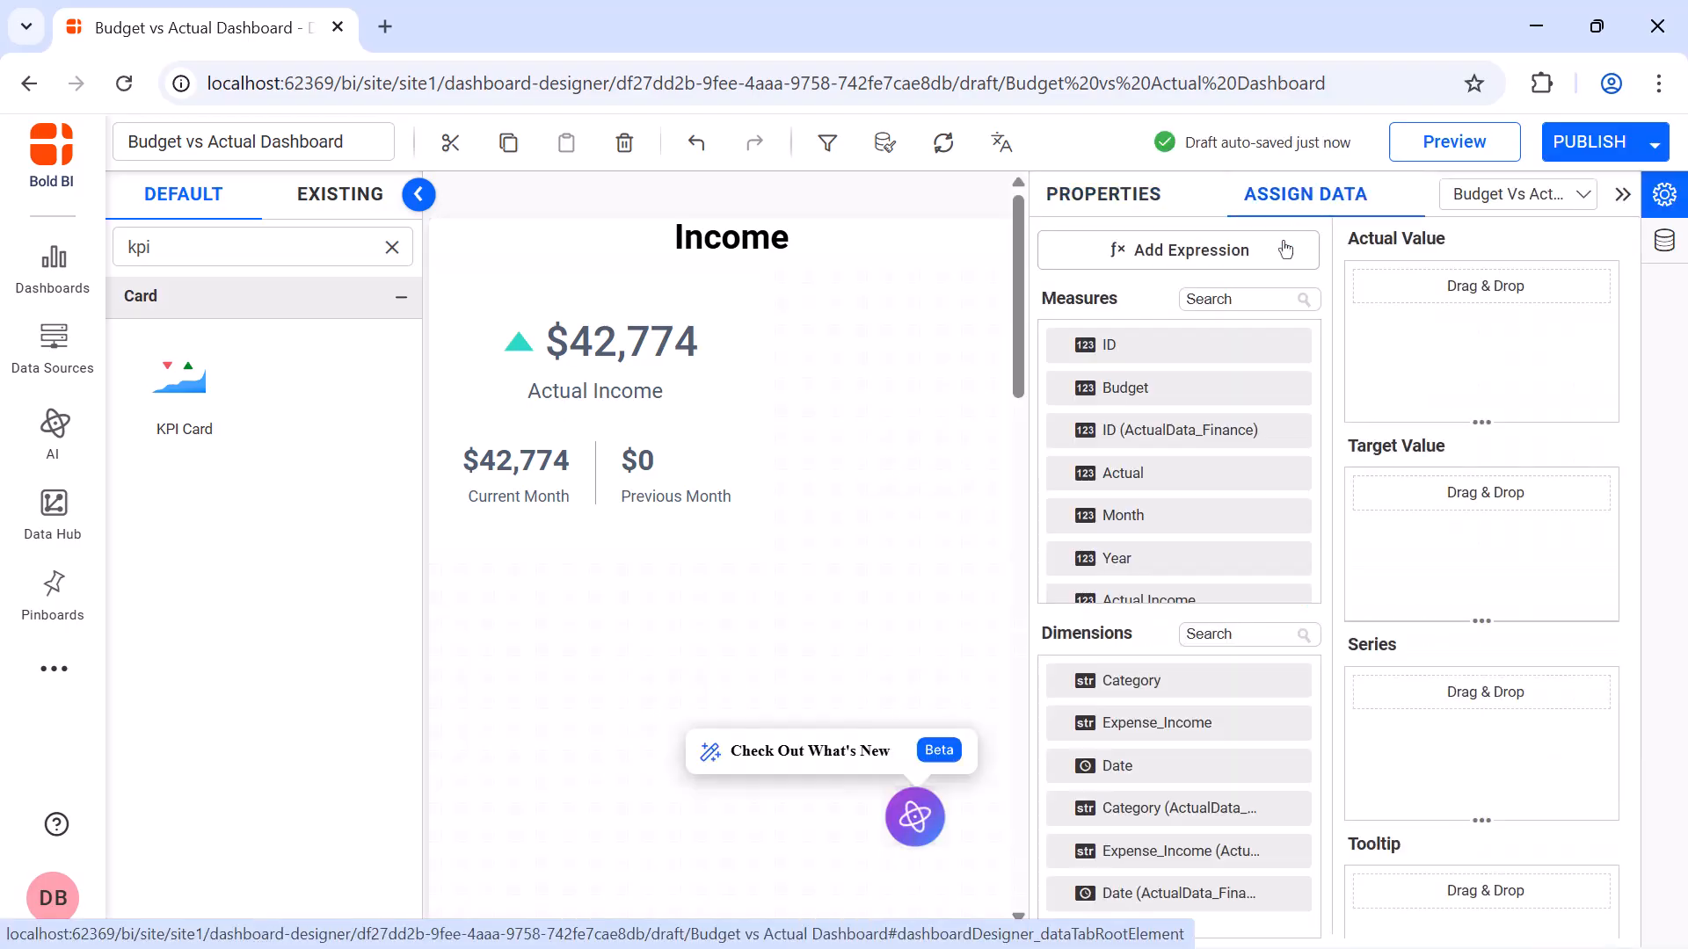
left_click(1285, 248)
left_click(444, 884)
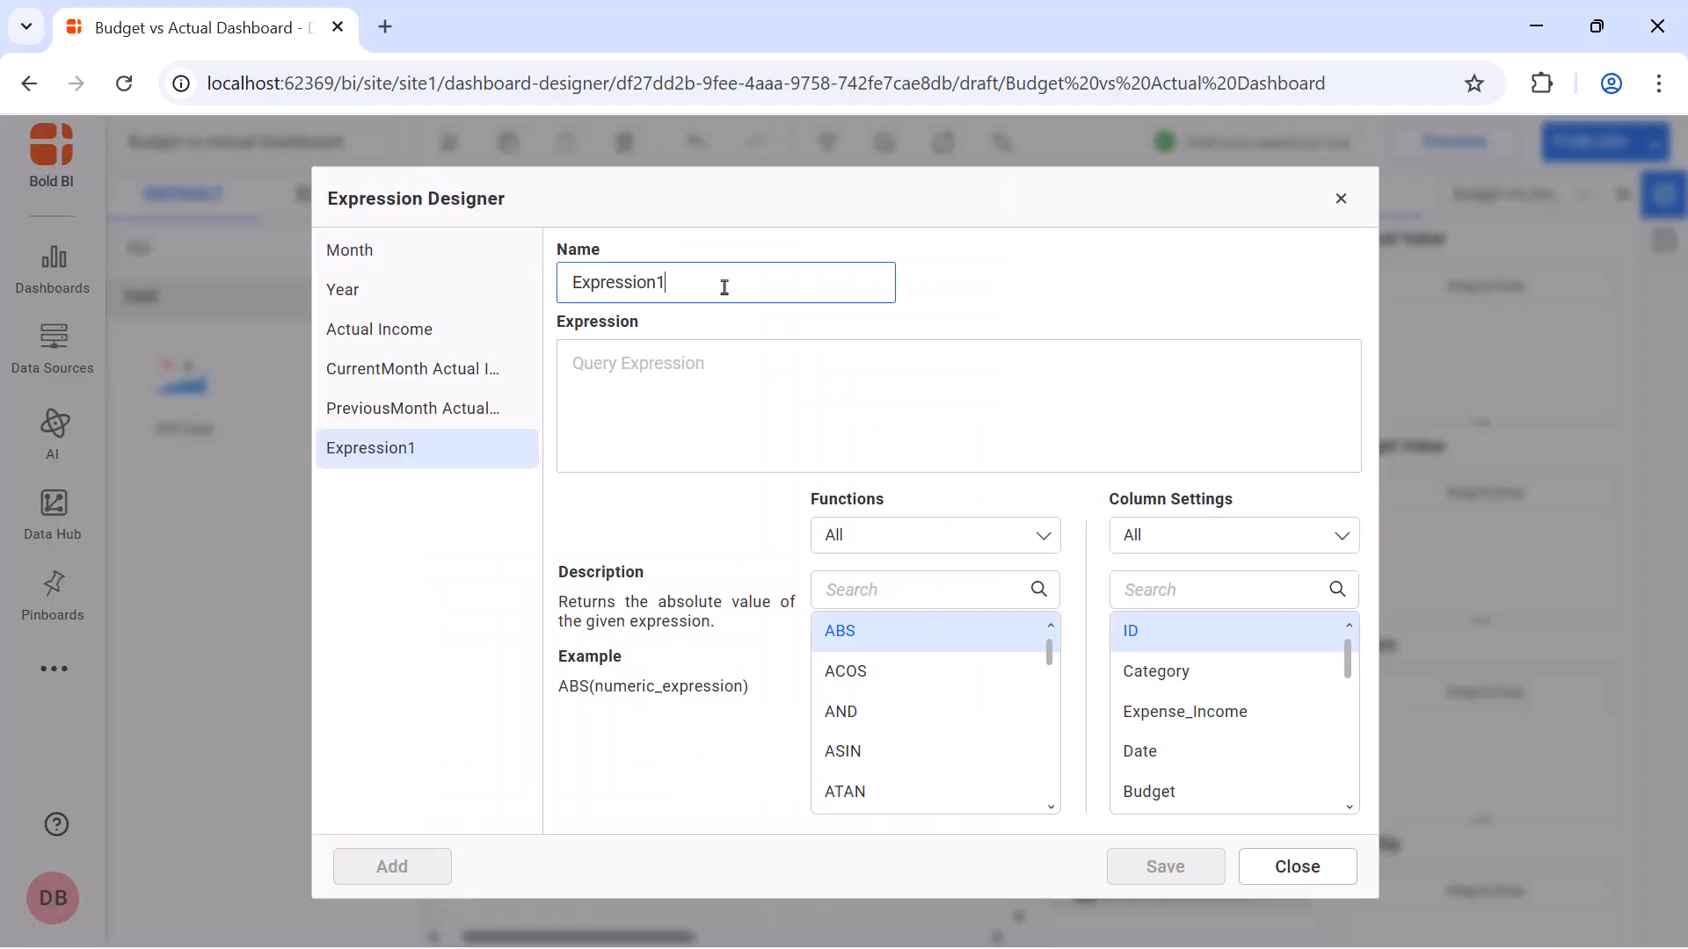
double_click(723, 282)
type("Actual Expense")
left_click(724, 356)
type("IF([Expense_Income (ActualData_Finance)]='Expense',[Actual],0)")
left_click(1124, 868)
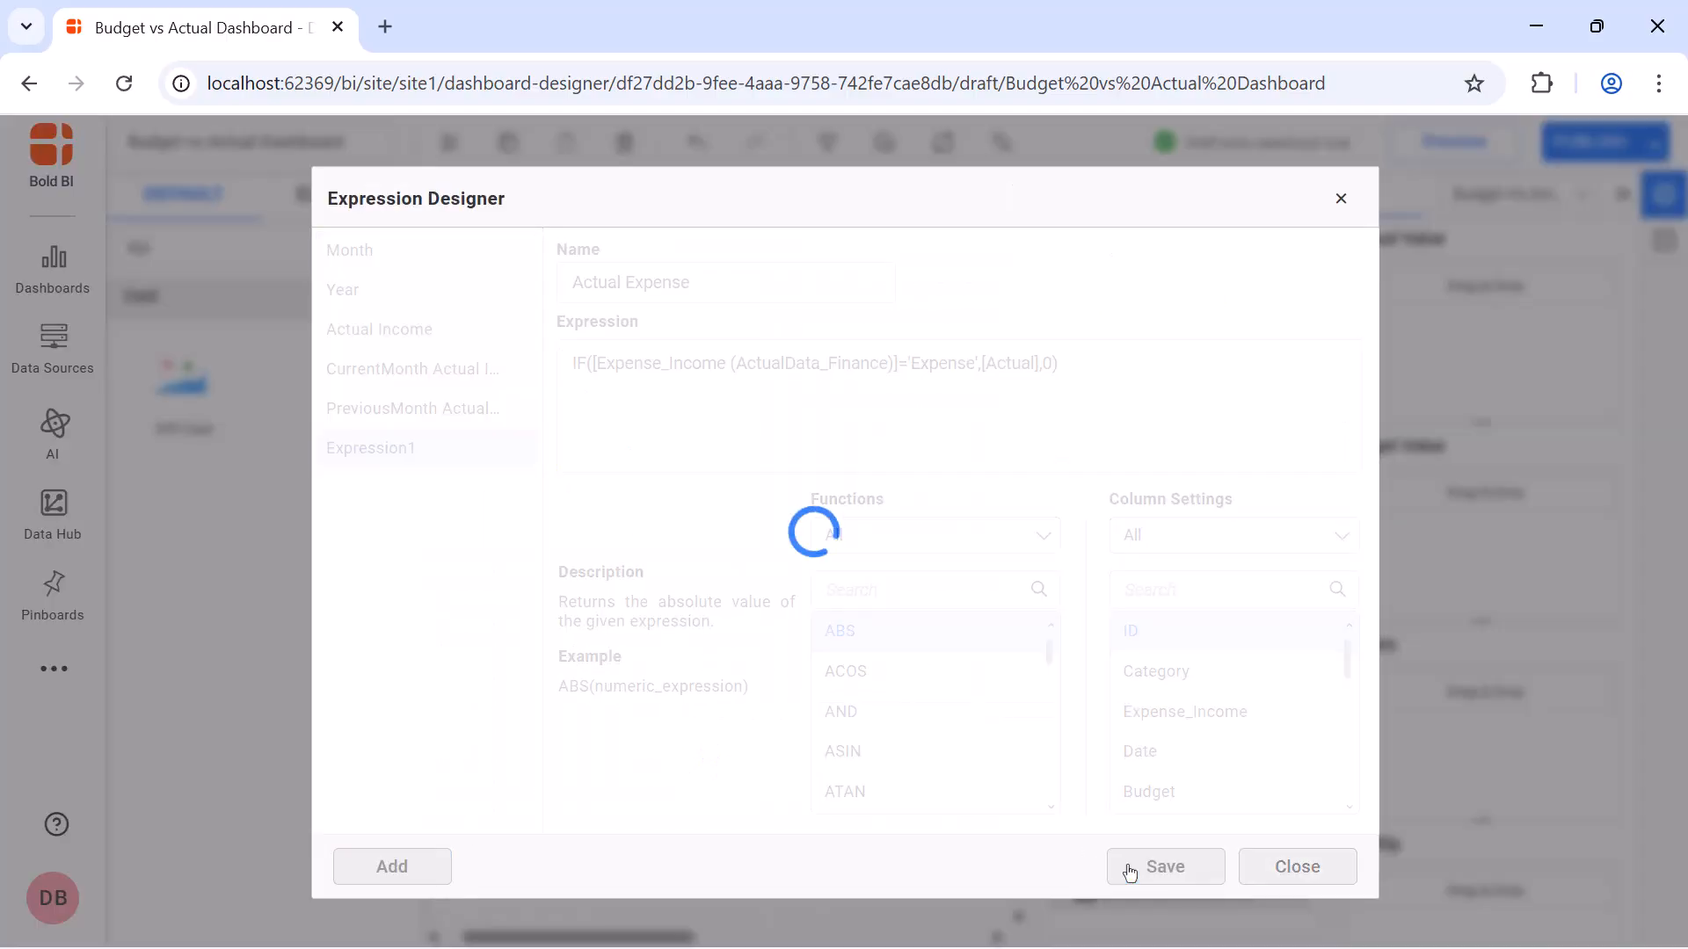
Create and save an expression named CurrentMonth Actual Expense with the formula IF([Month]=CURRENTMONTH() AND [Year]=CURRENTYEAR(), [Actual Expense],0)
left_click(437, 870)
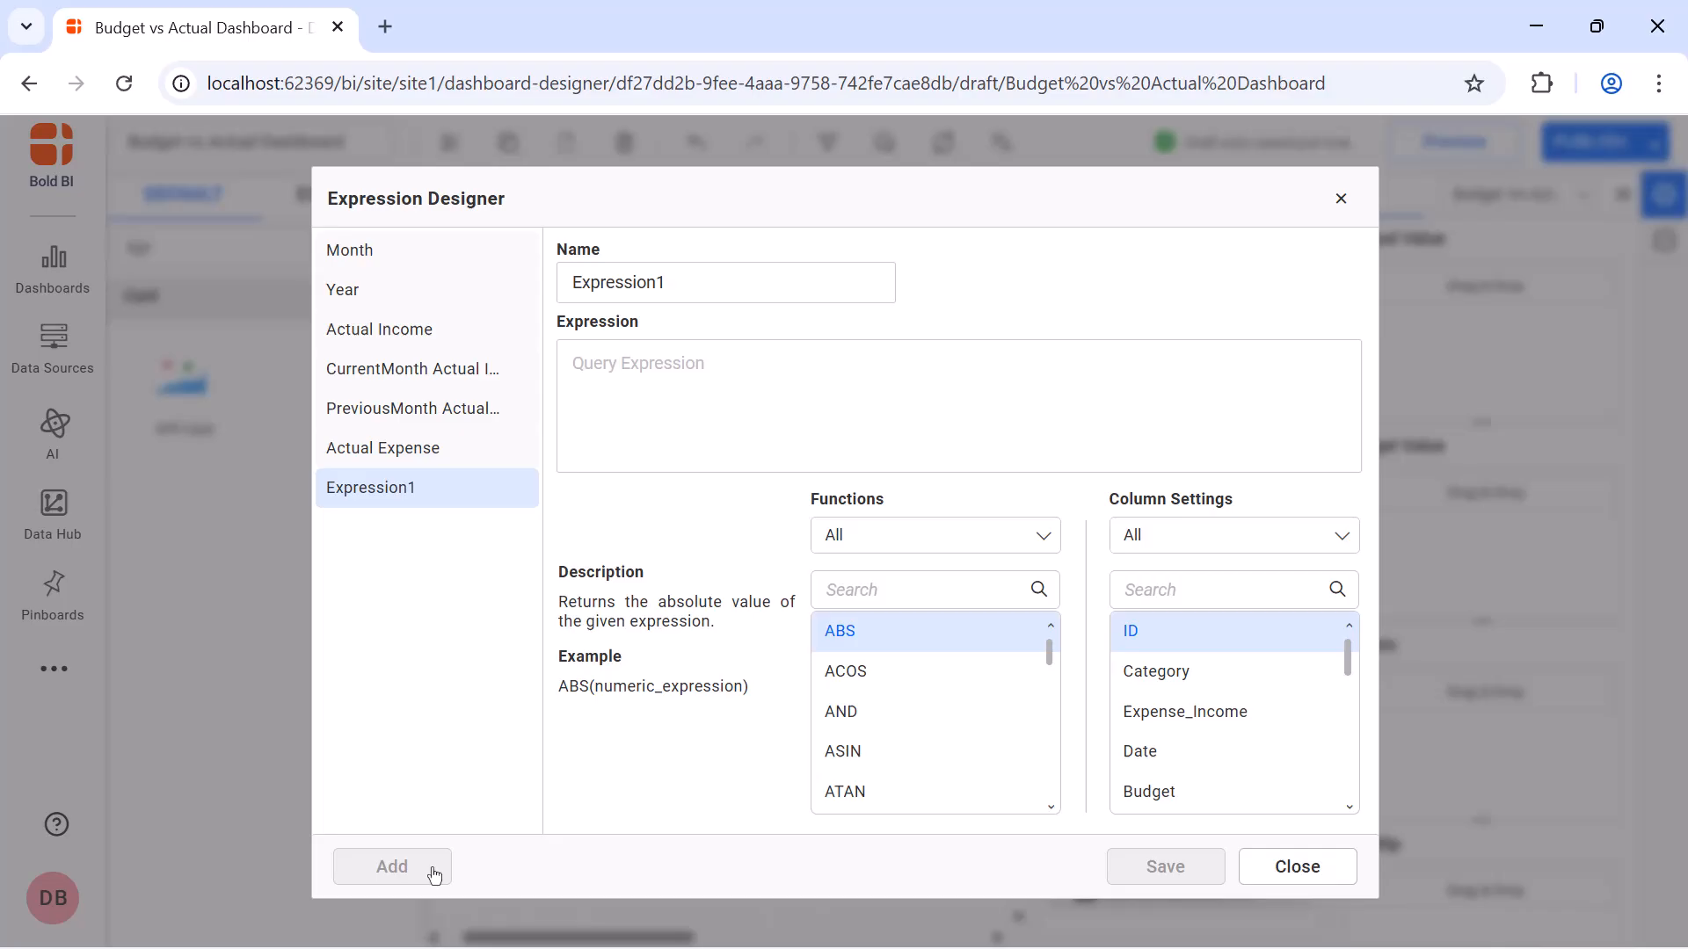
double_click(743, 284)
type("CurrentMonth Actual Expense")
left_click(744, 370)
type("IF([Month]=CURRENTMONTH() AND [Year]=CURRENTYEAR(), [Actual Expense],0)")
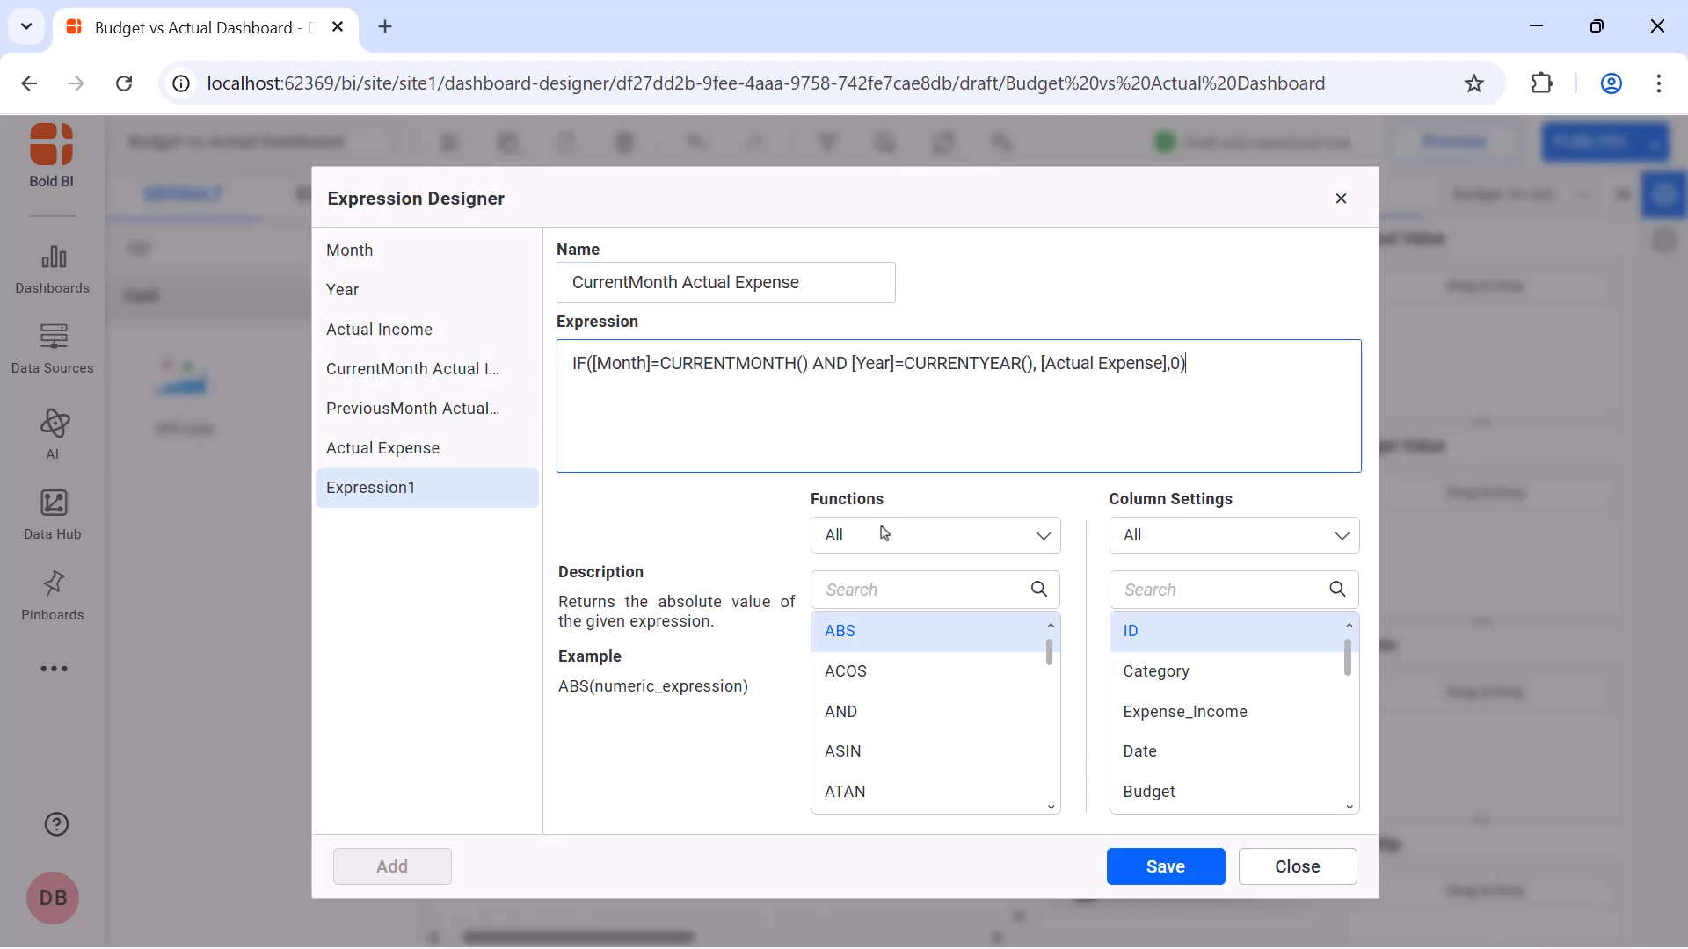
left_click(1136, 865)
left_click(1341, 199)
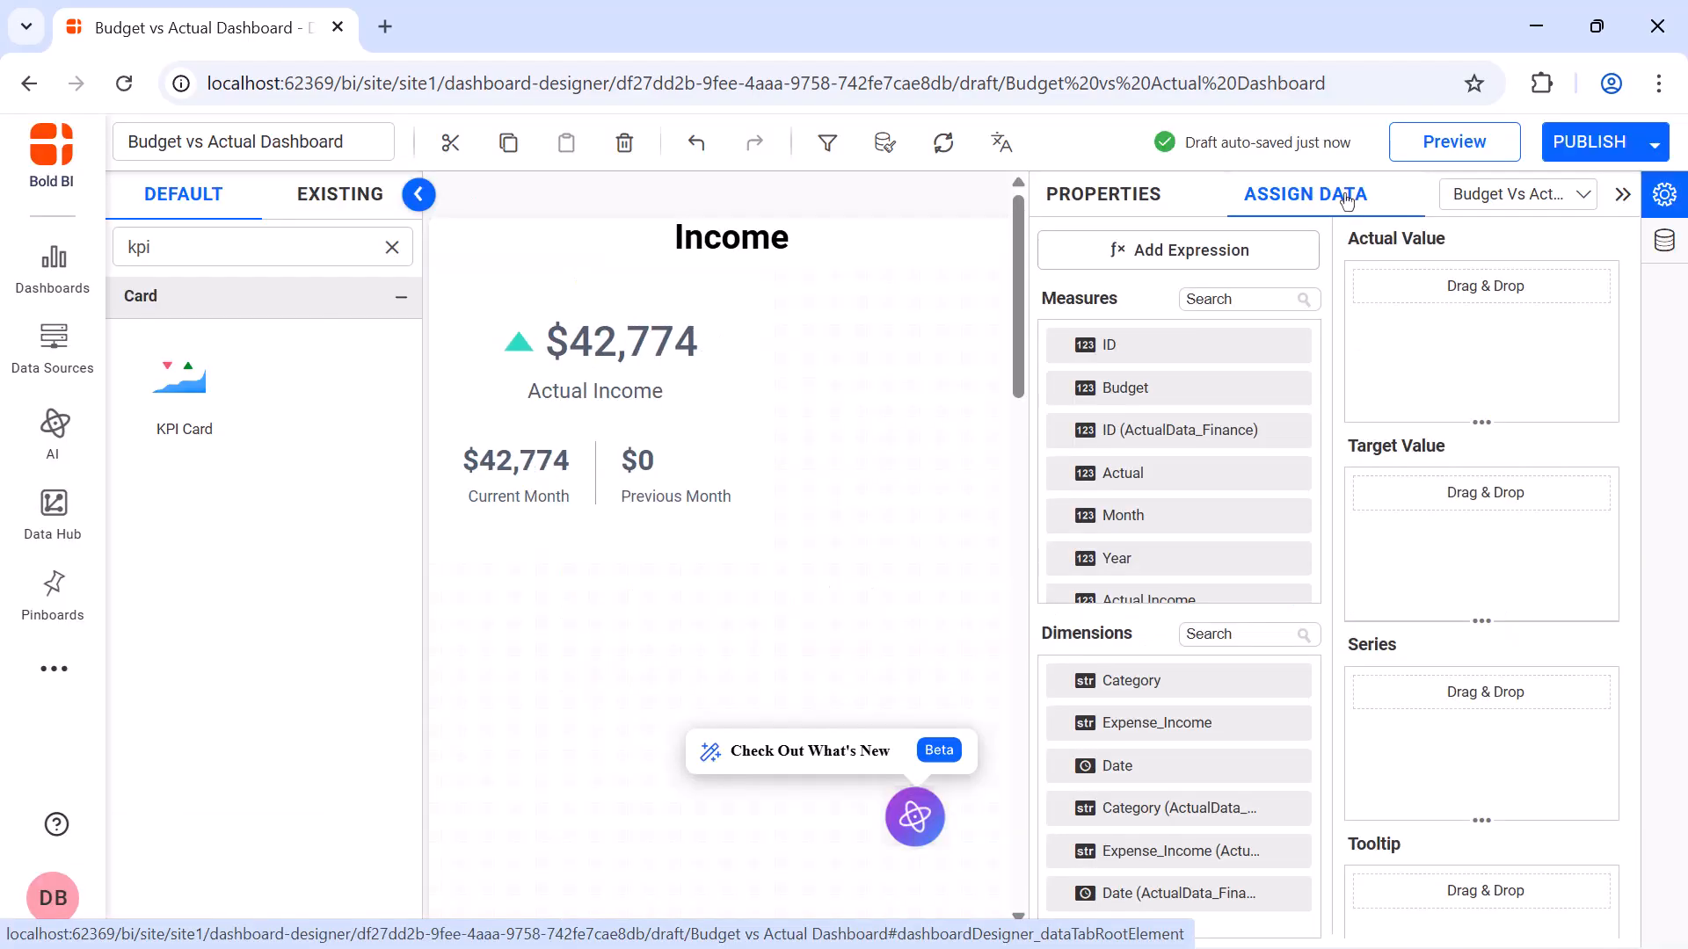
Assign CurrentMonth Actual Expense as the Actual Expenses card's actual value and format it as currency
left_click(1258, 299)
type("cu")
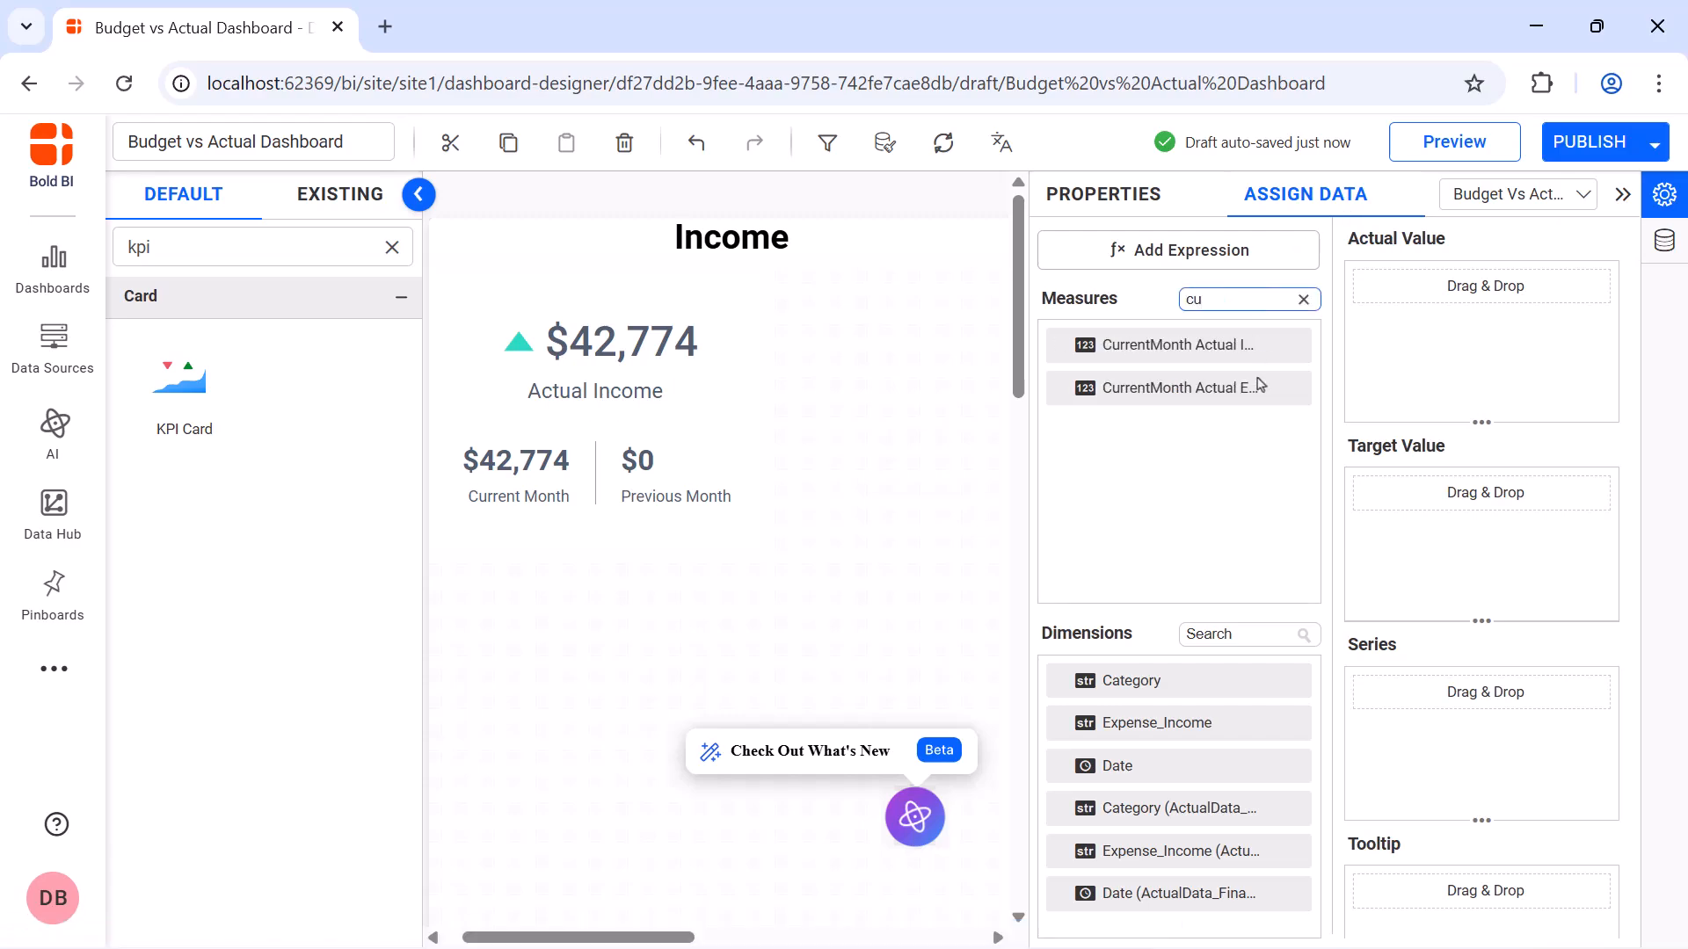
left_click_drag(1260, 384, 1379, 325)
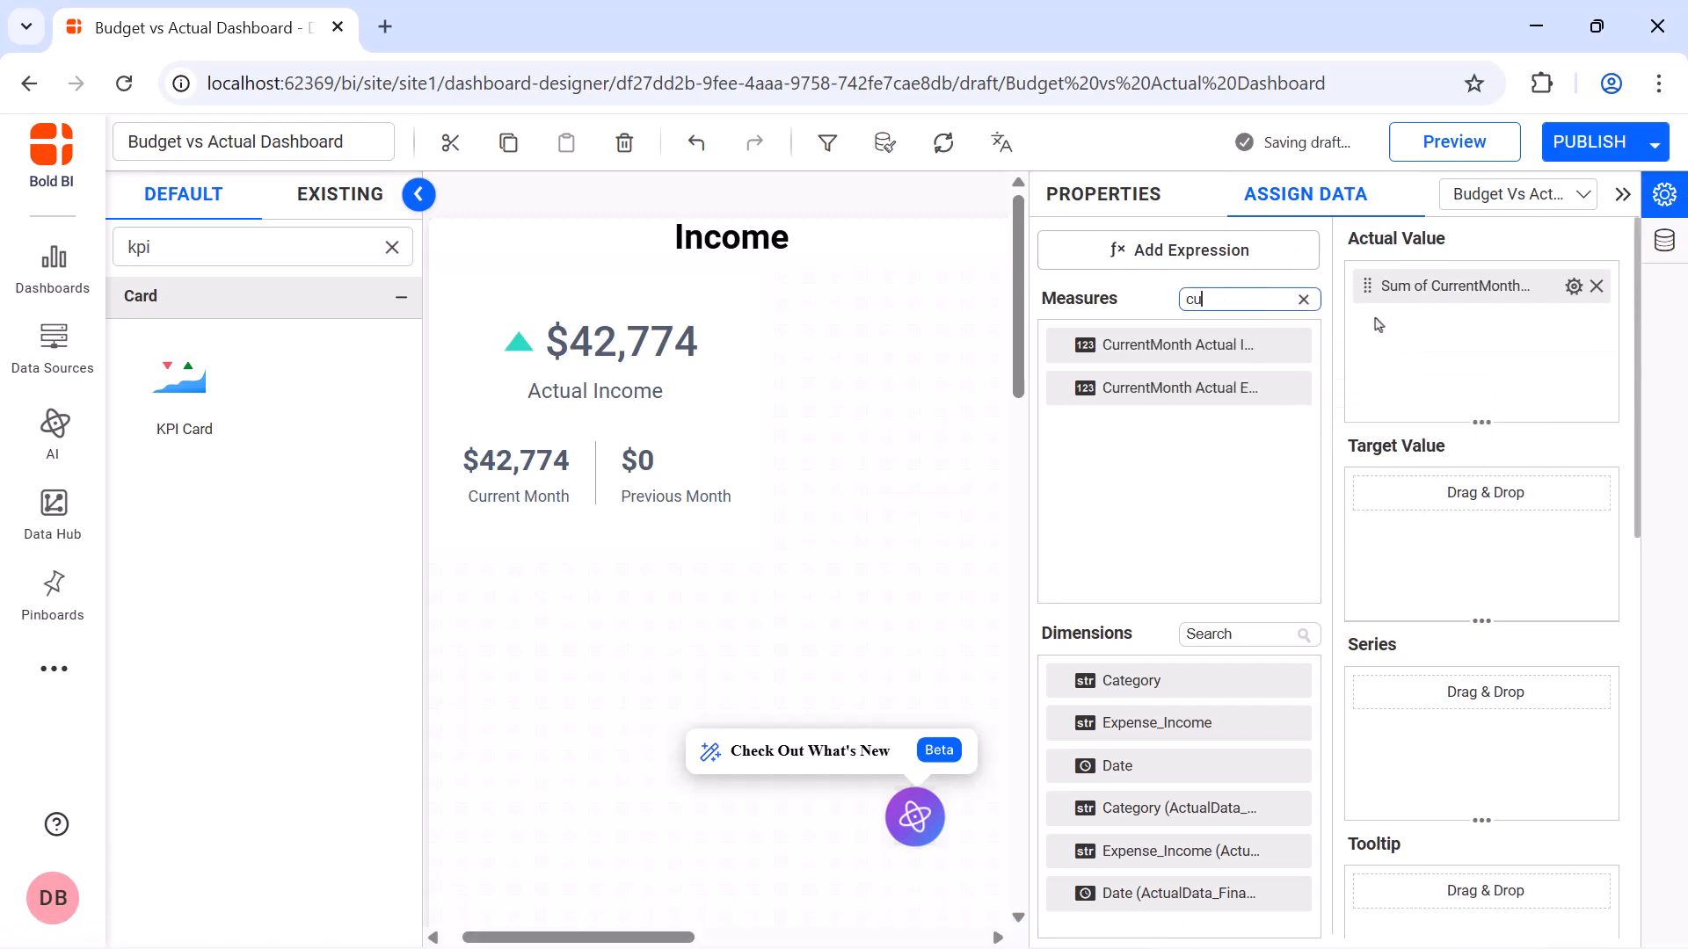
left_click(1572, 285)
left_click(1547, 712)
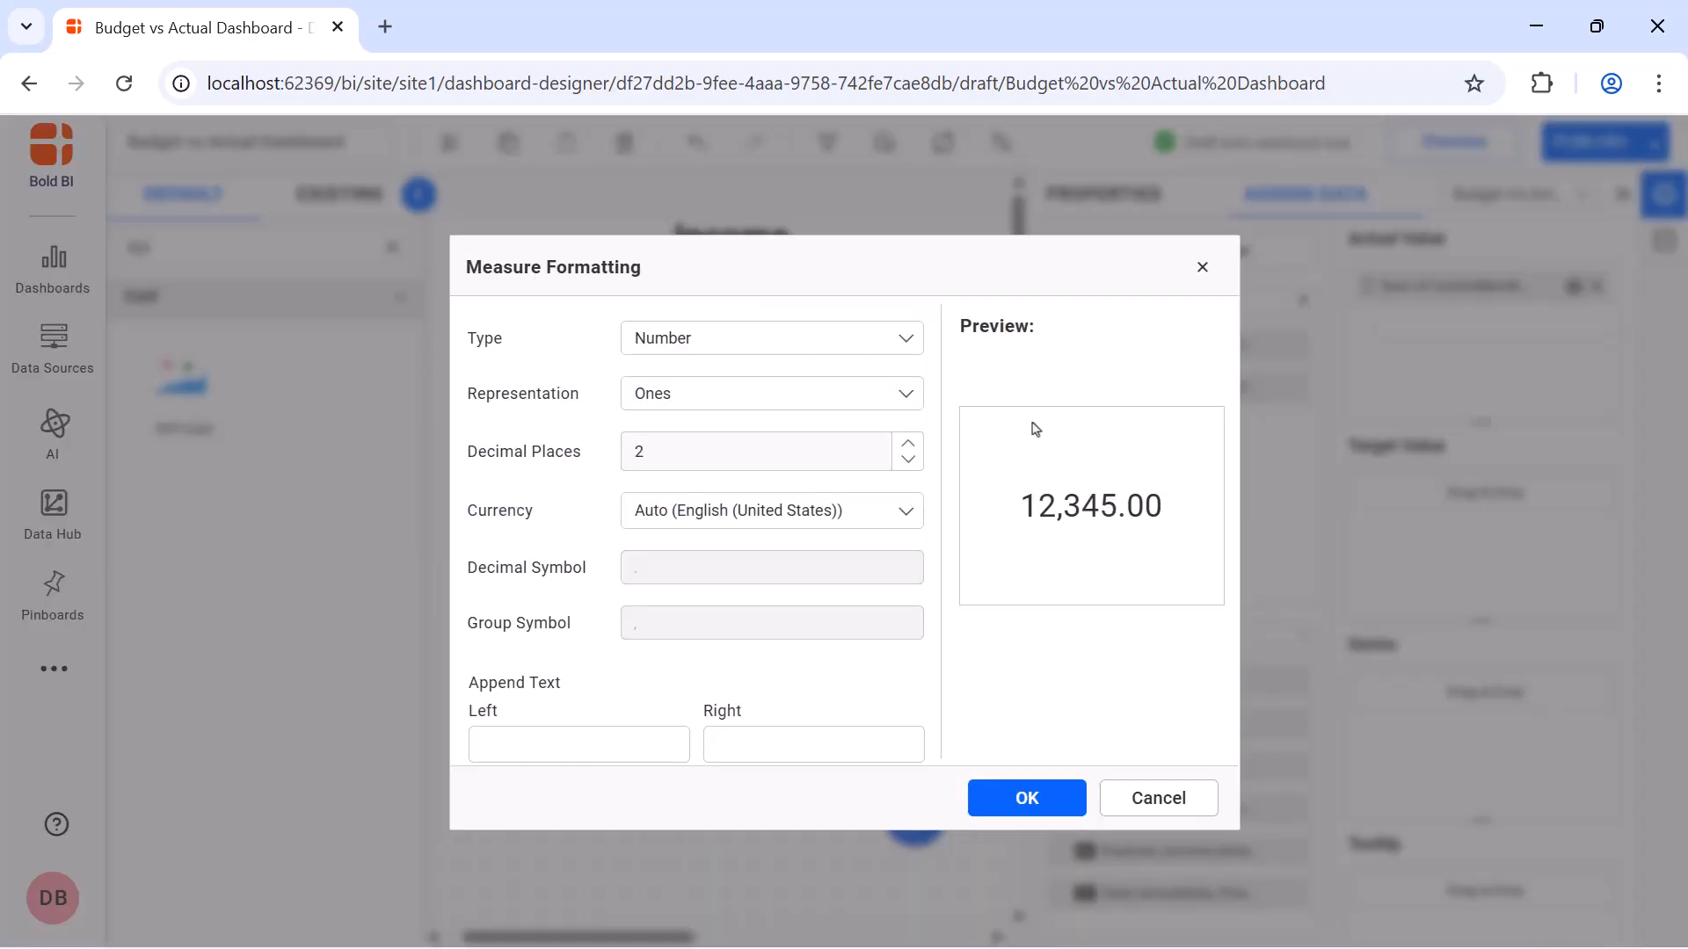
left_click(879, 341)
left_click(878, 423)
left_click(1027, 798)
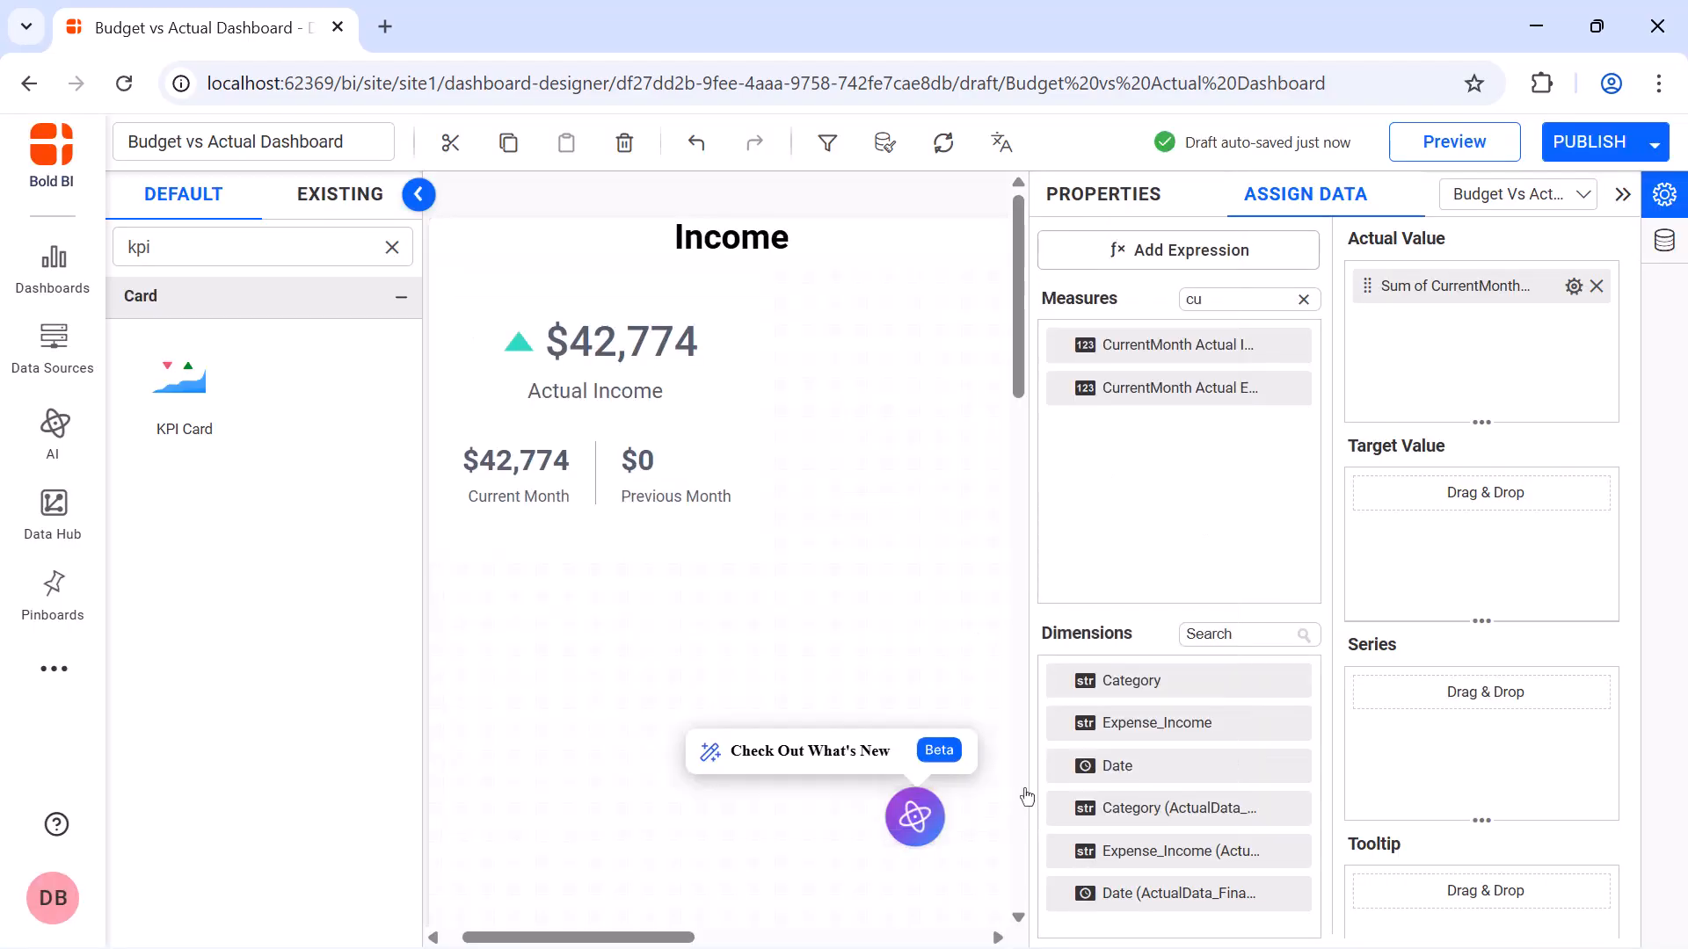
Create and save an expression named PreviousMonth Actual Expense with the formula IF([Month]=PREVIOUSMONTH() AND [Year]=PREVIOUSYEAR(),[Actual Expense],0)
left_click(1191, 255)
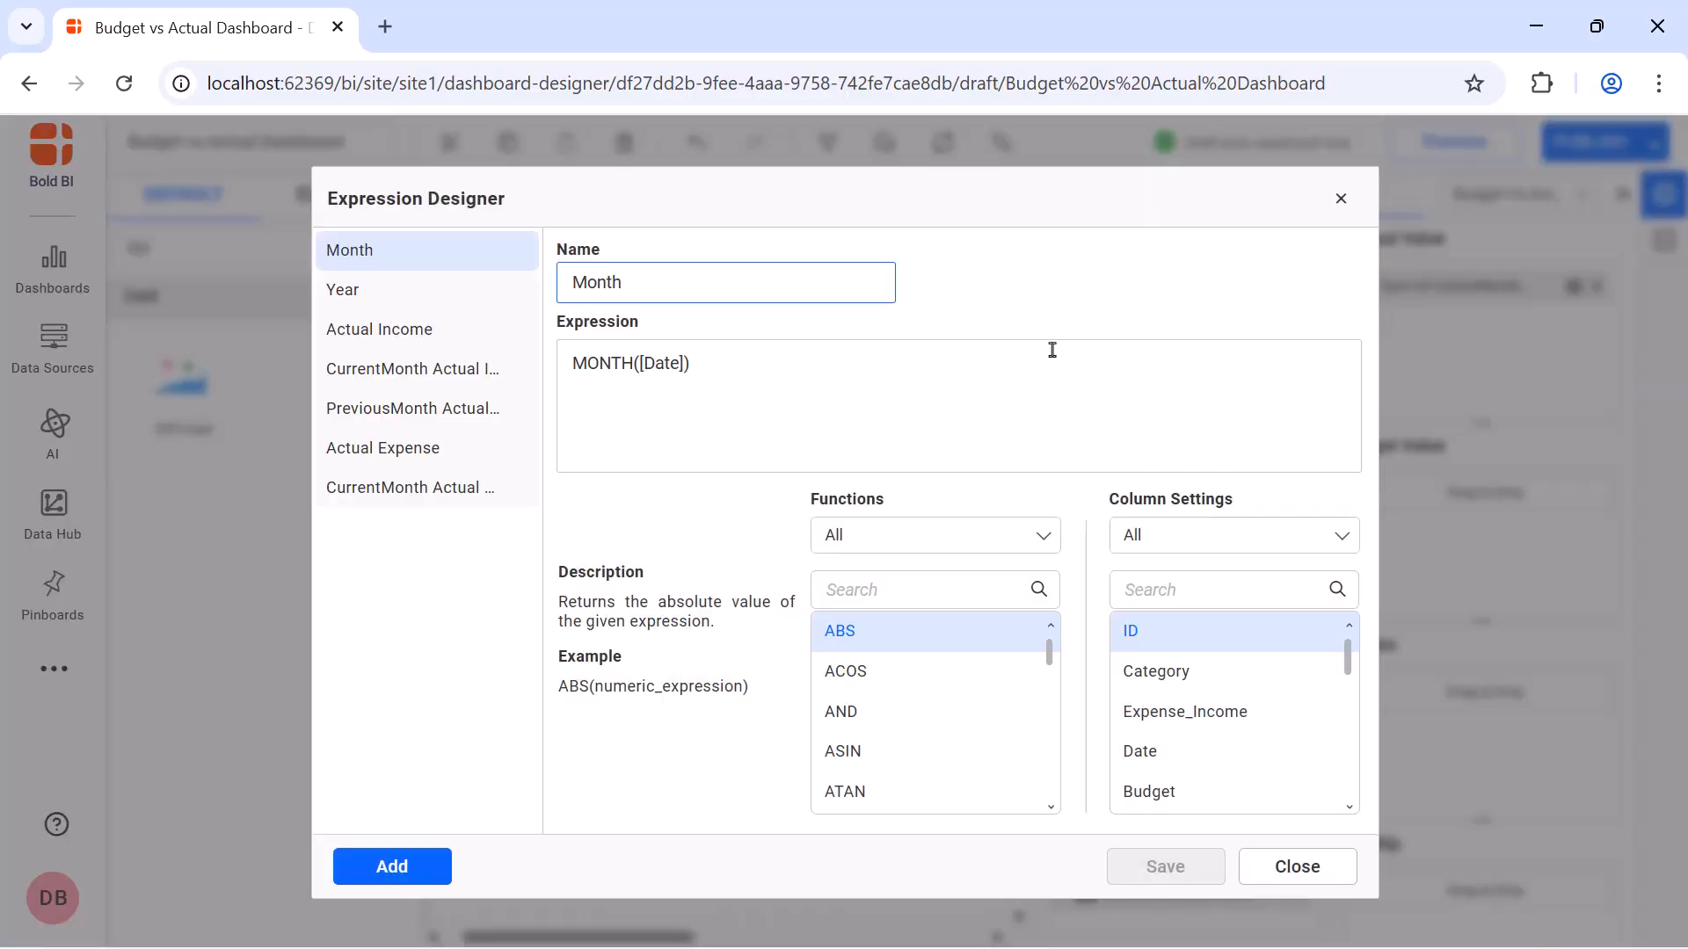
left_click(437, 868)
double_click(757, 290)
type("PreviousMonth Actual Expense")
left_click(756, 365)
type("IF([Month]=PREVIOUSMONTH() AND [Year]=PREVIOUSYEAR(),[Actual Expense],0)")
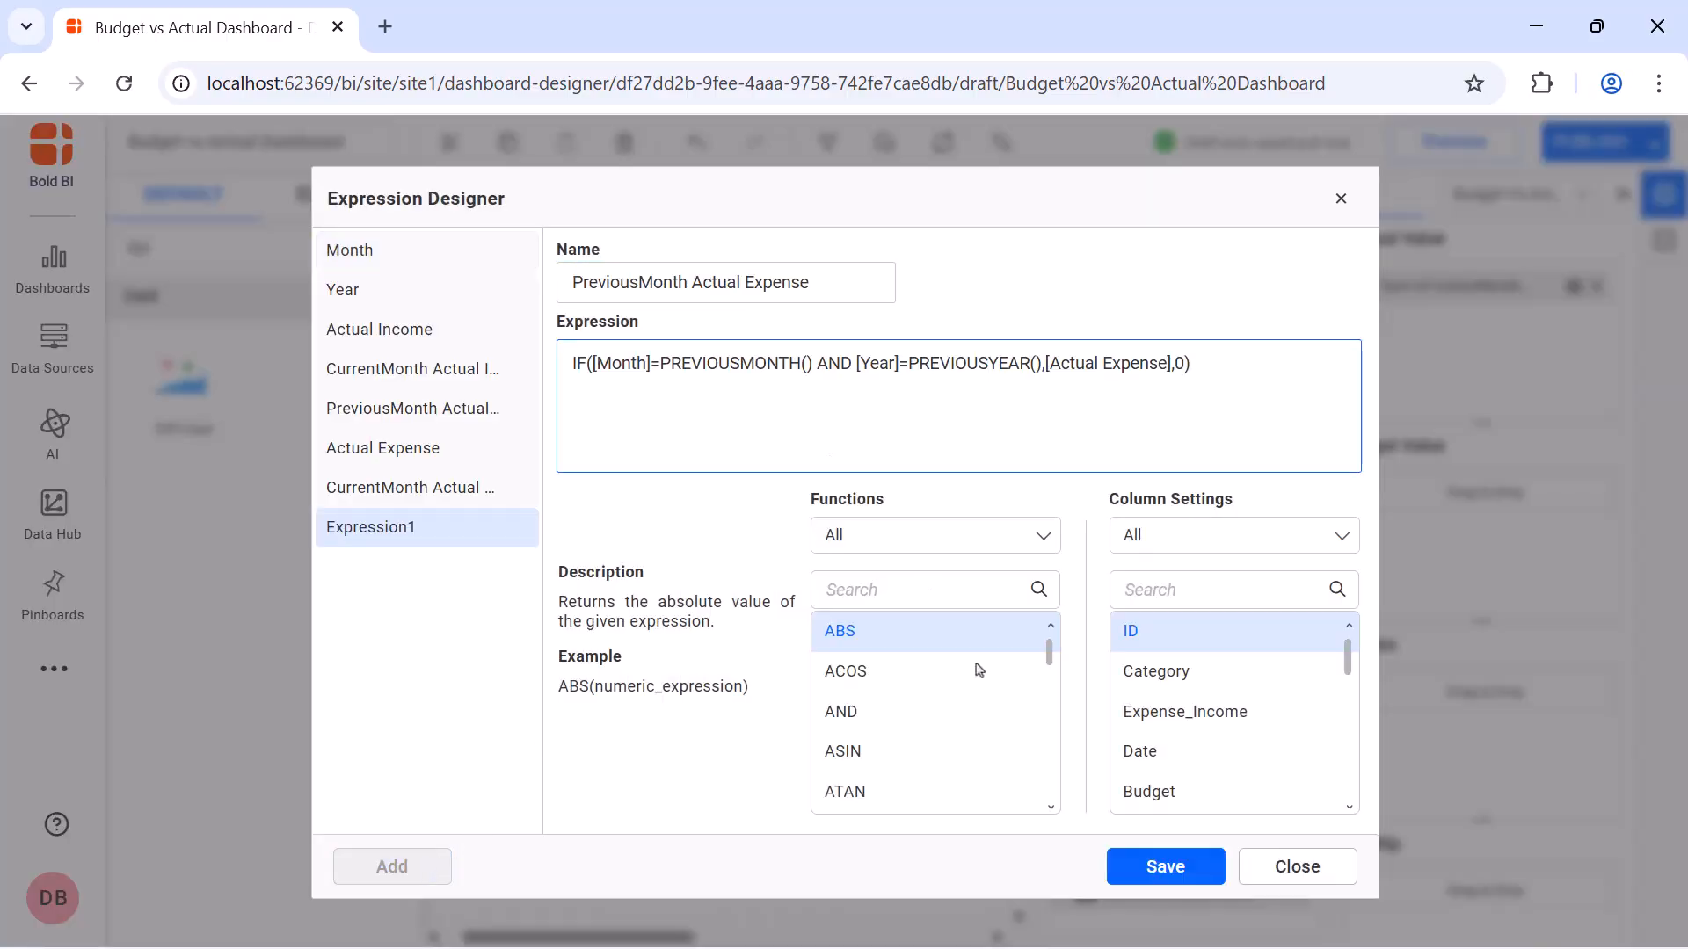
left_click(1153, 869)
left_click(1342, 198)
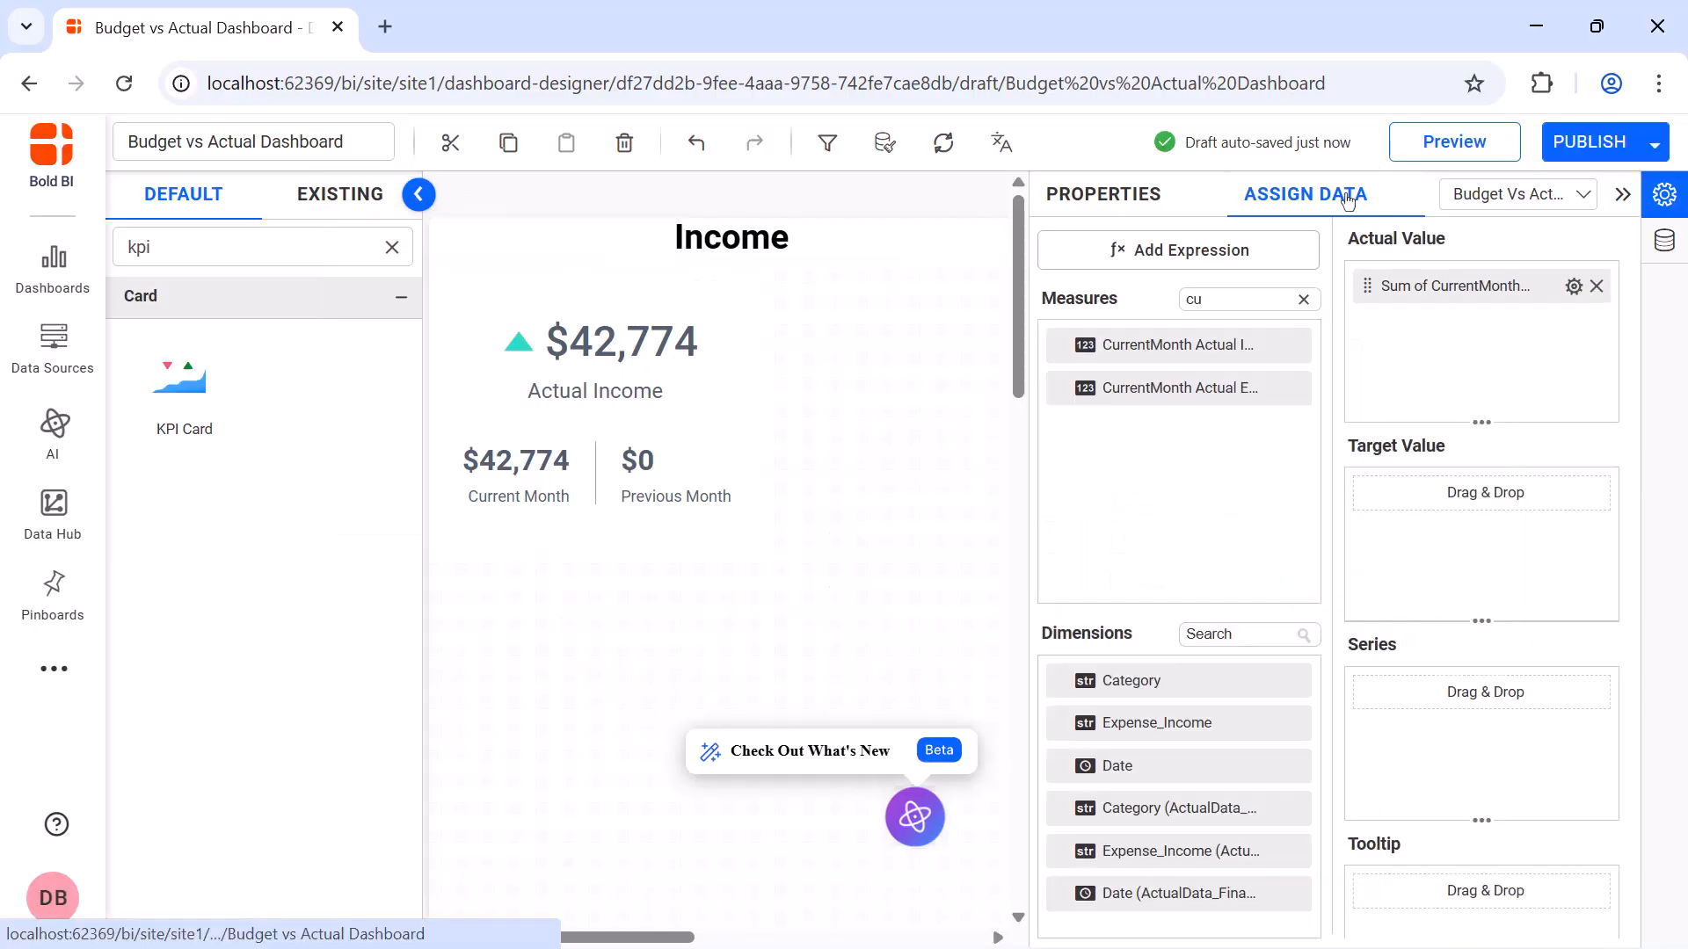
Assign PreviousMonth Actual Expense as the Actual Expenses card's target value and collapse the card's settings
left_click(1282, 300)
type("pre")
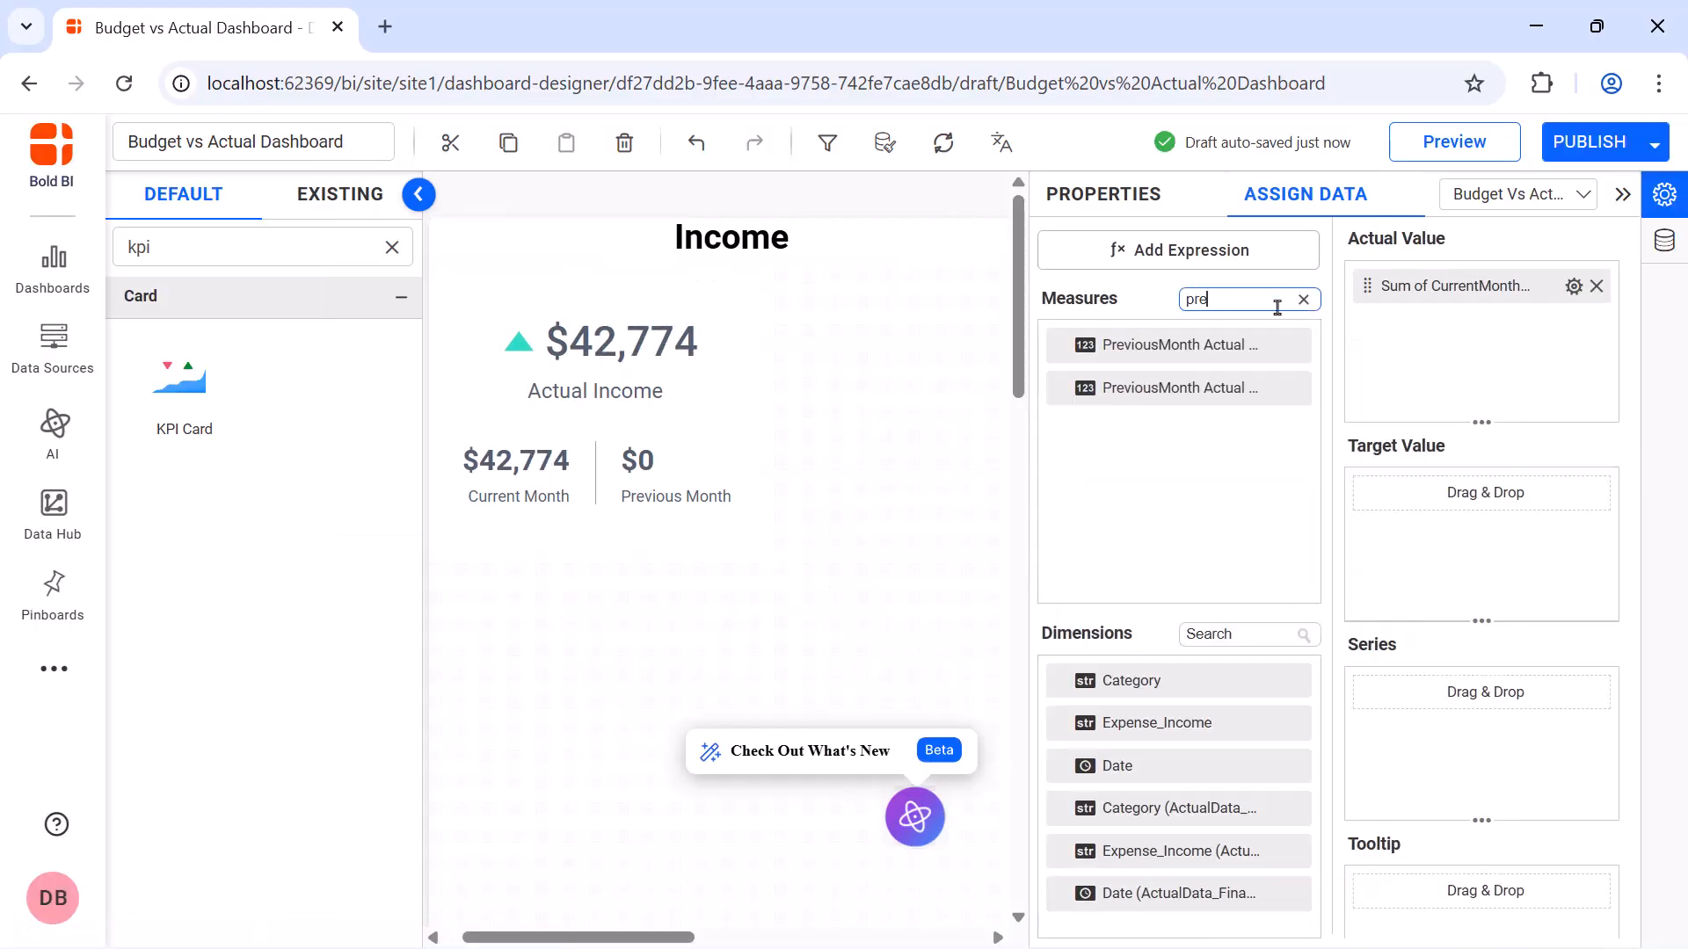
left_click_drag(1266, 387, 1387, 502)
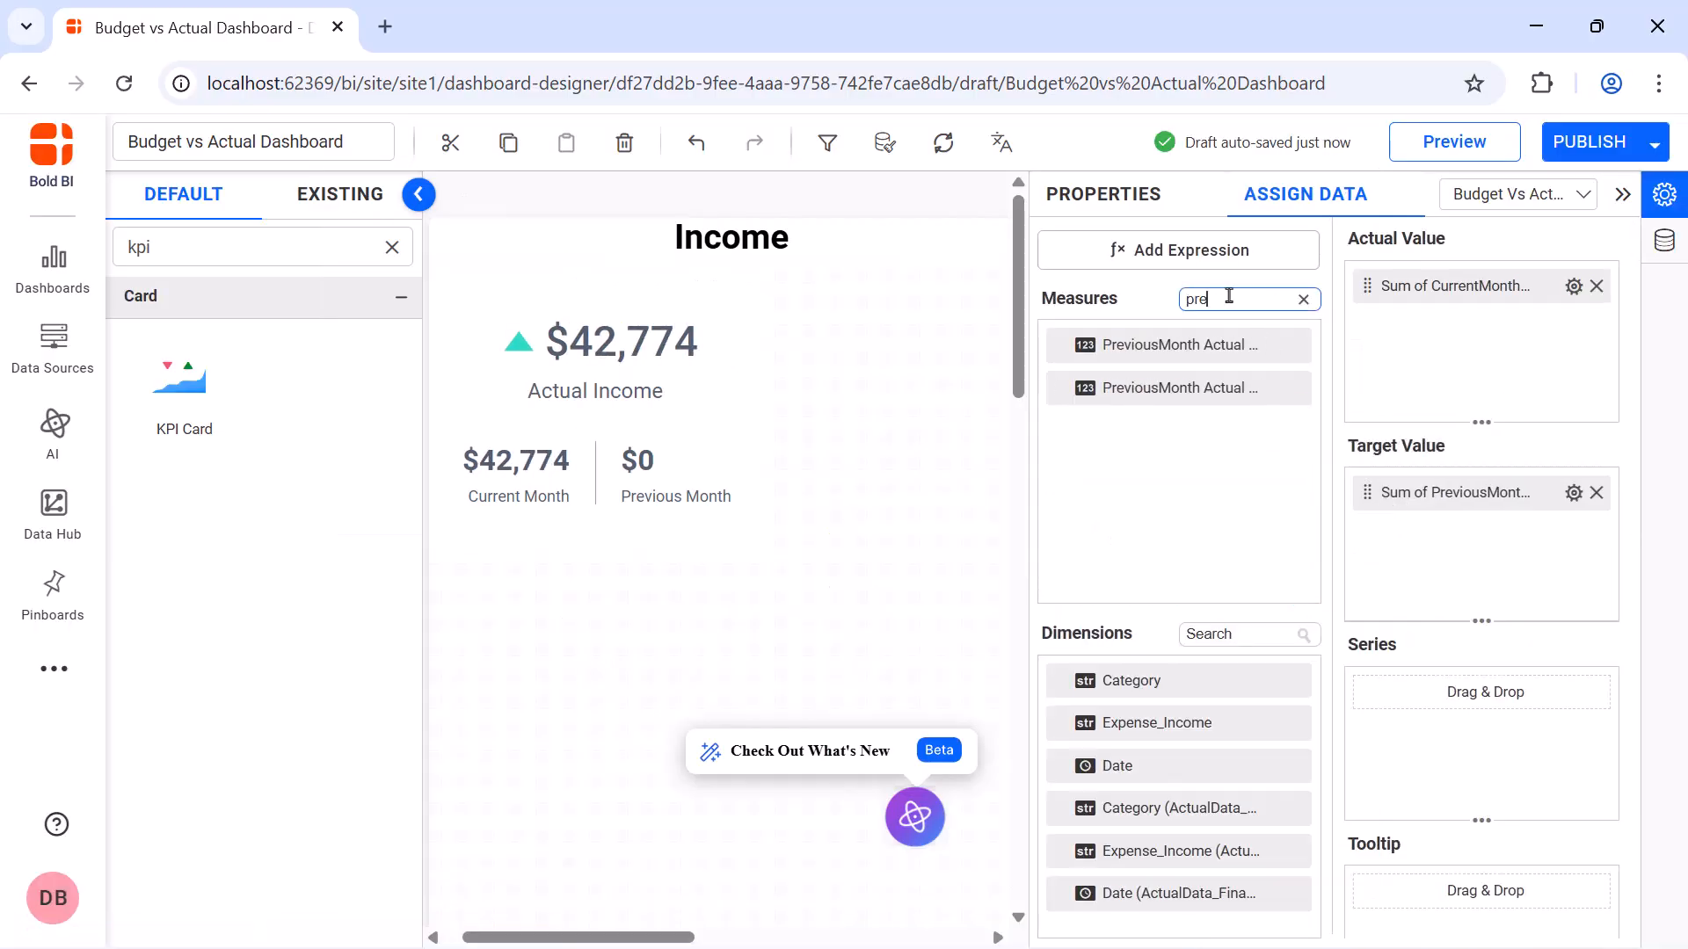
left_click(1140, 205)
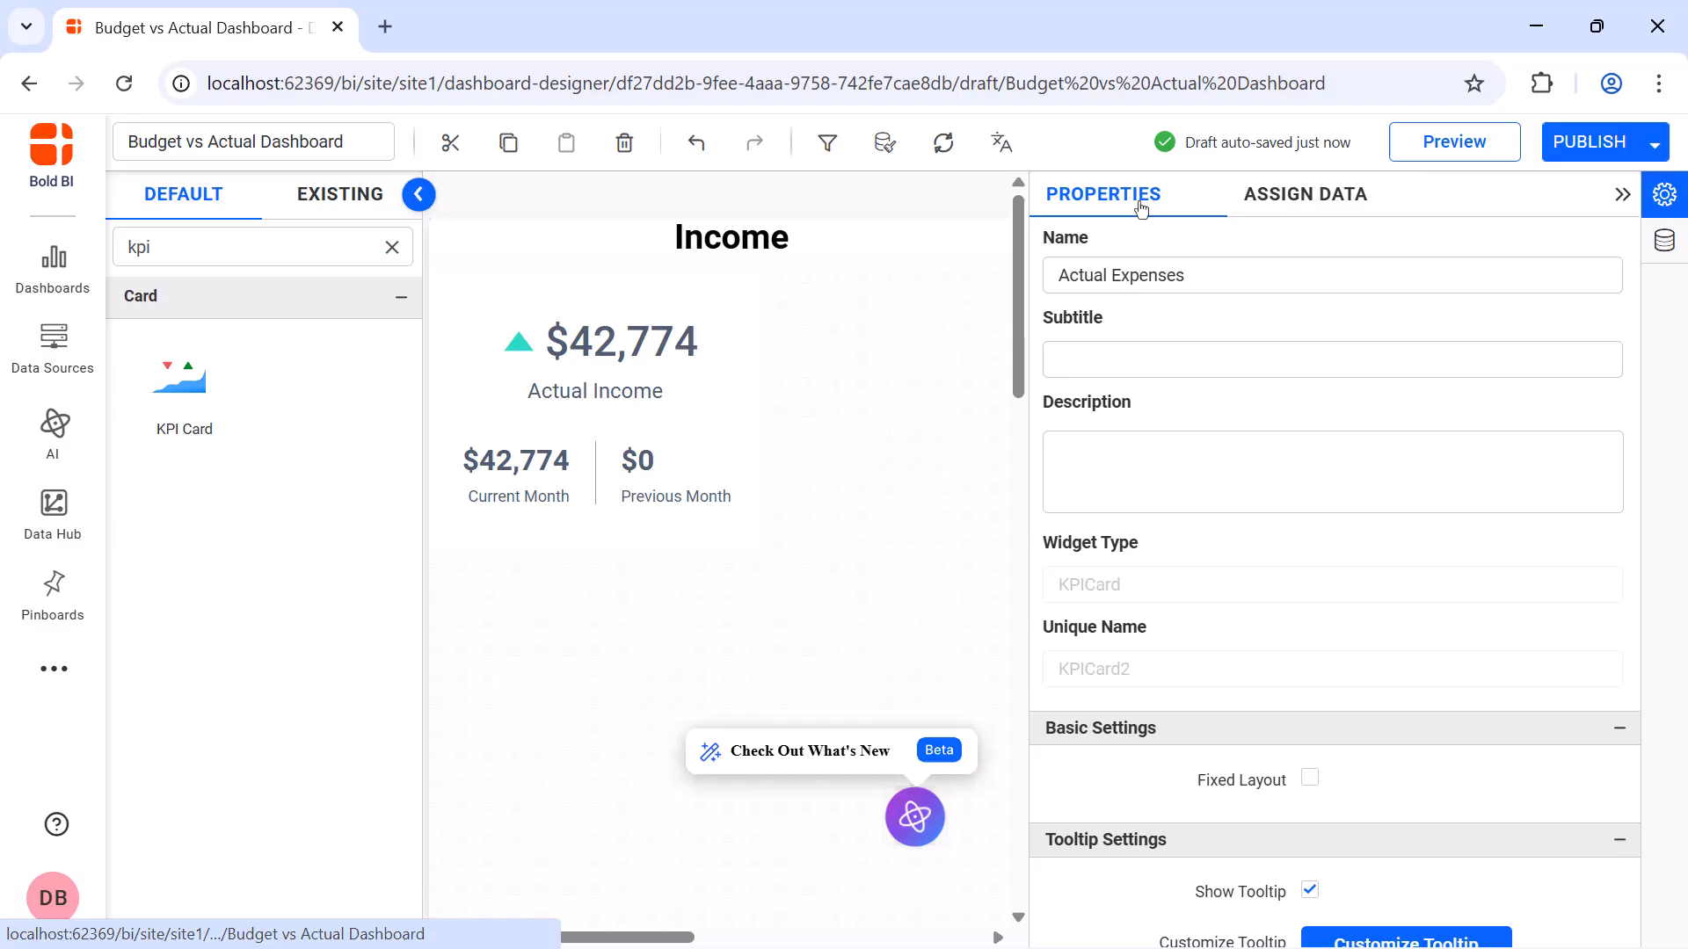
left_click(1622, 195)
Add a radial gauge beside the Actual Income card and enlarge it to fill the rest of the Income section's width
left_click(392, 249)
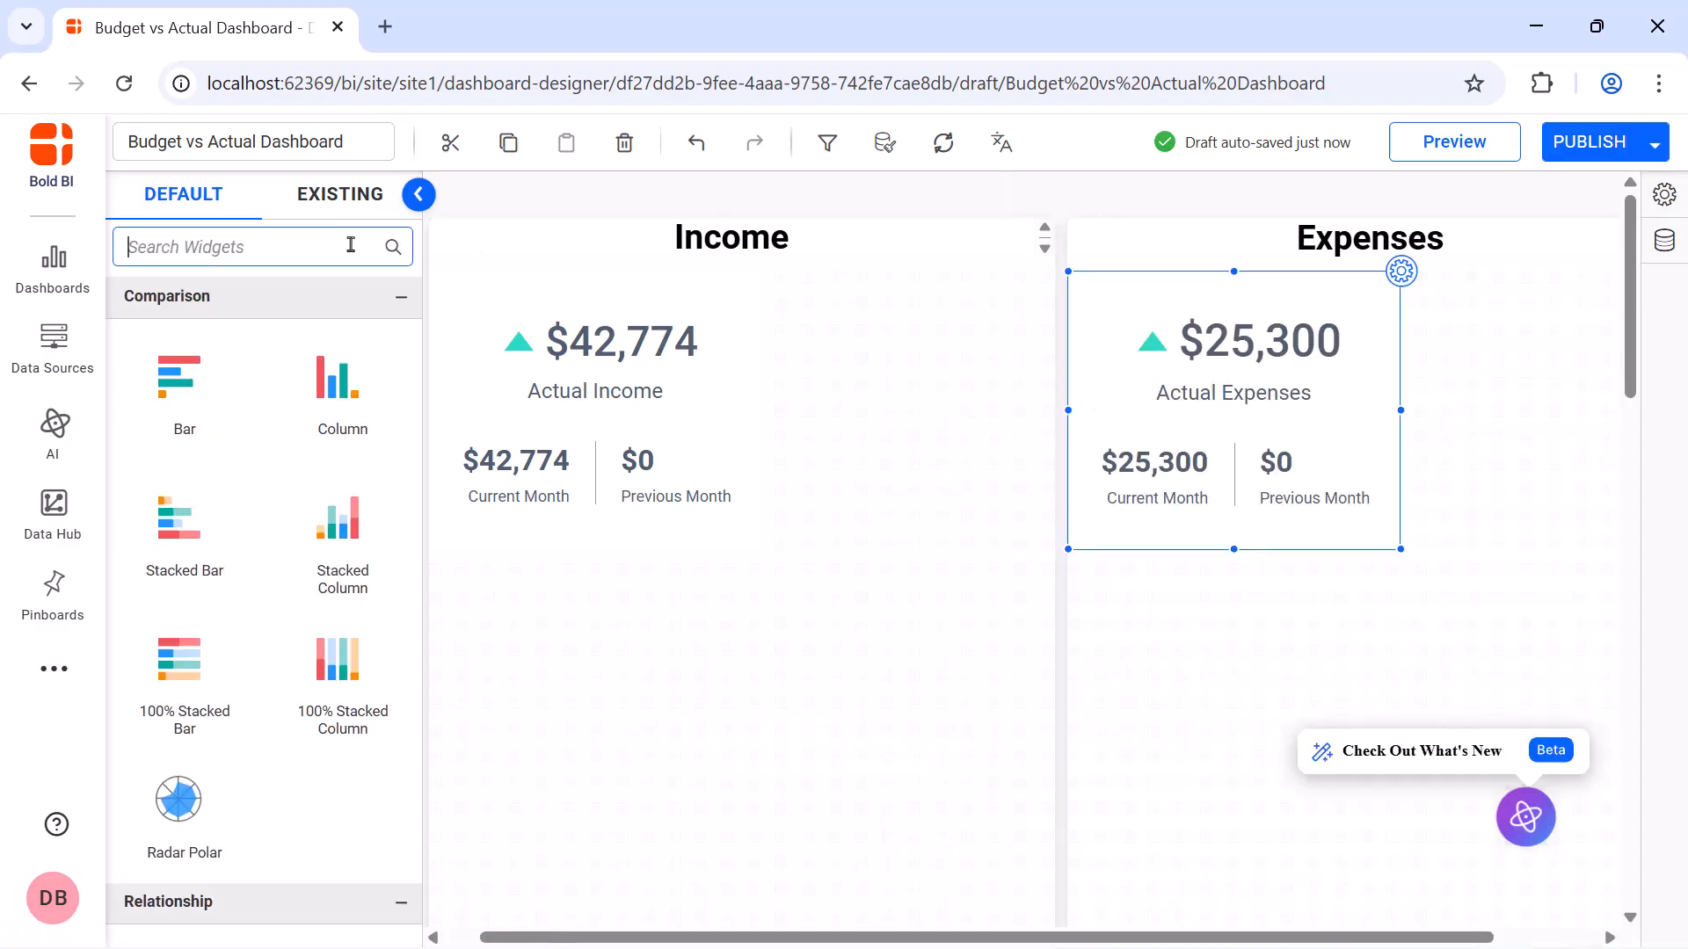
type("rad")
left_click_drag(216, 570, 826, 321)
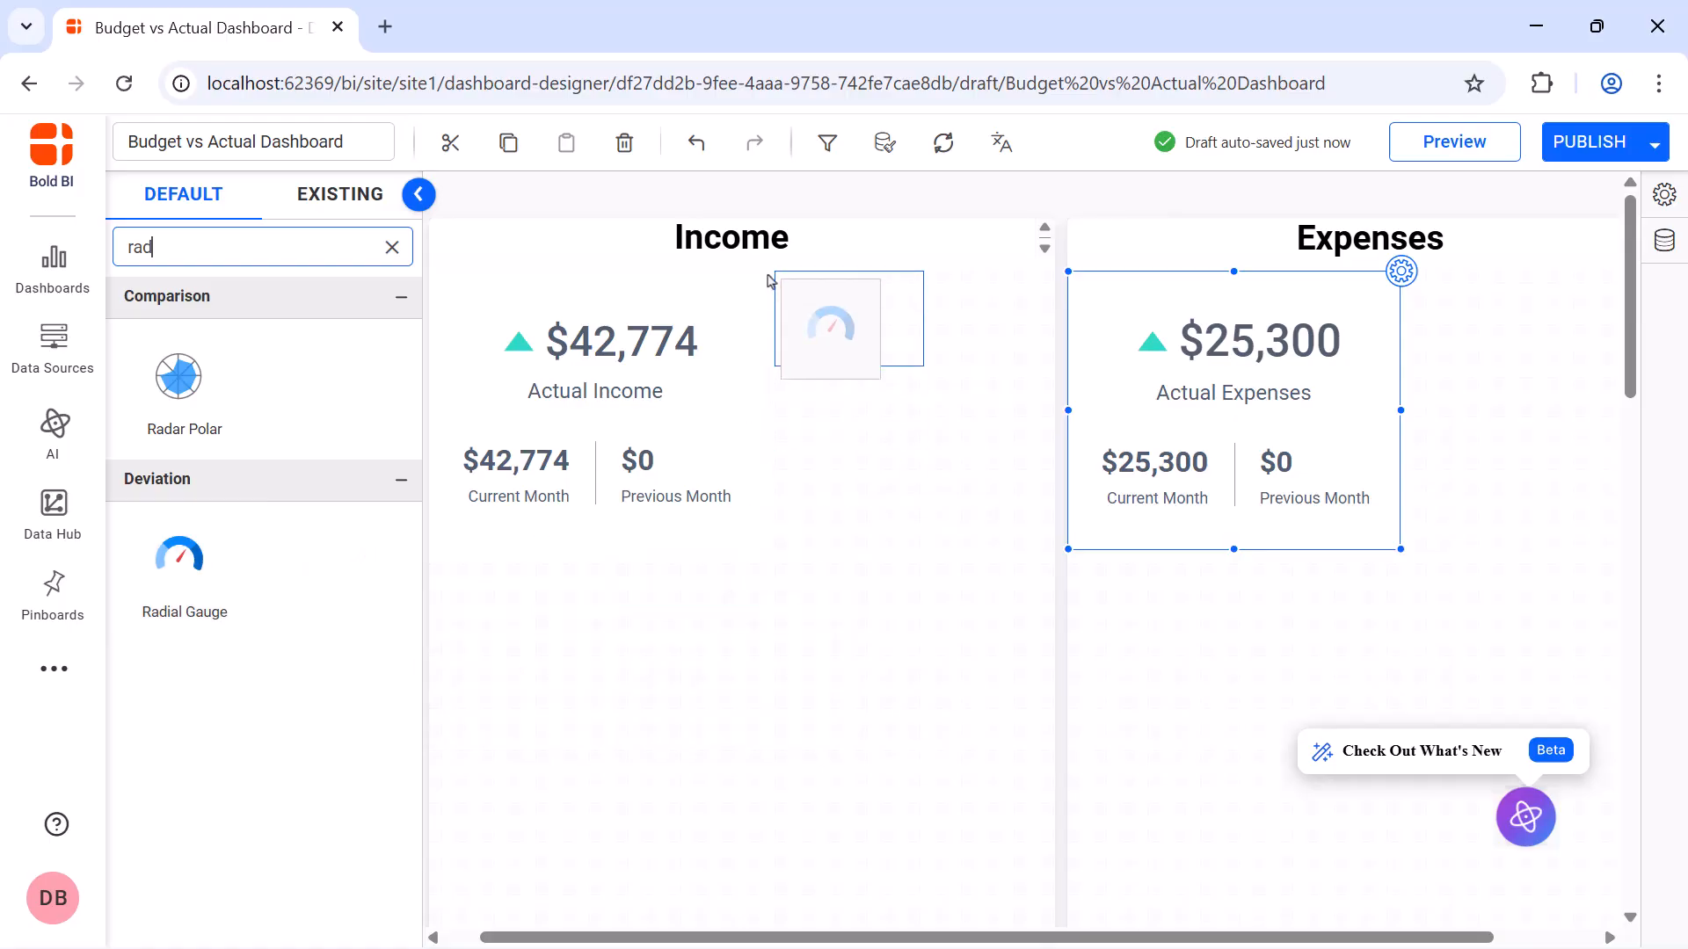
left_click_drag(923, 366, 1048, 524)
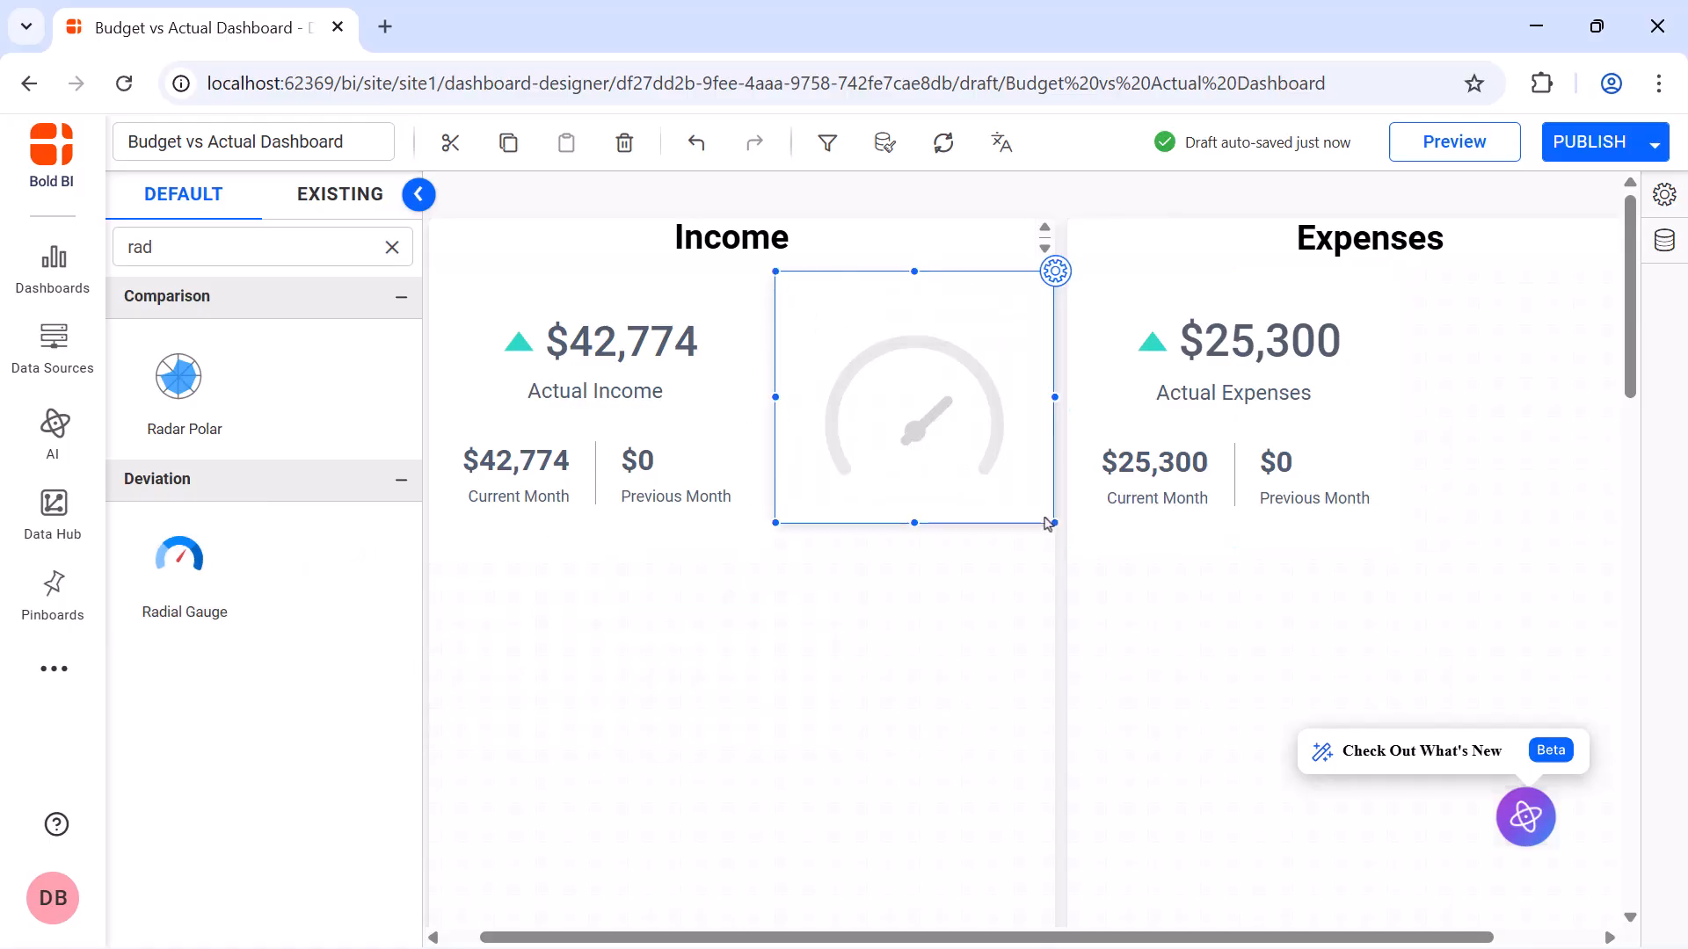
Name the radial gauge Income % of Budget
left_click(1056, 280)
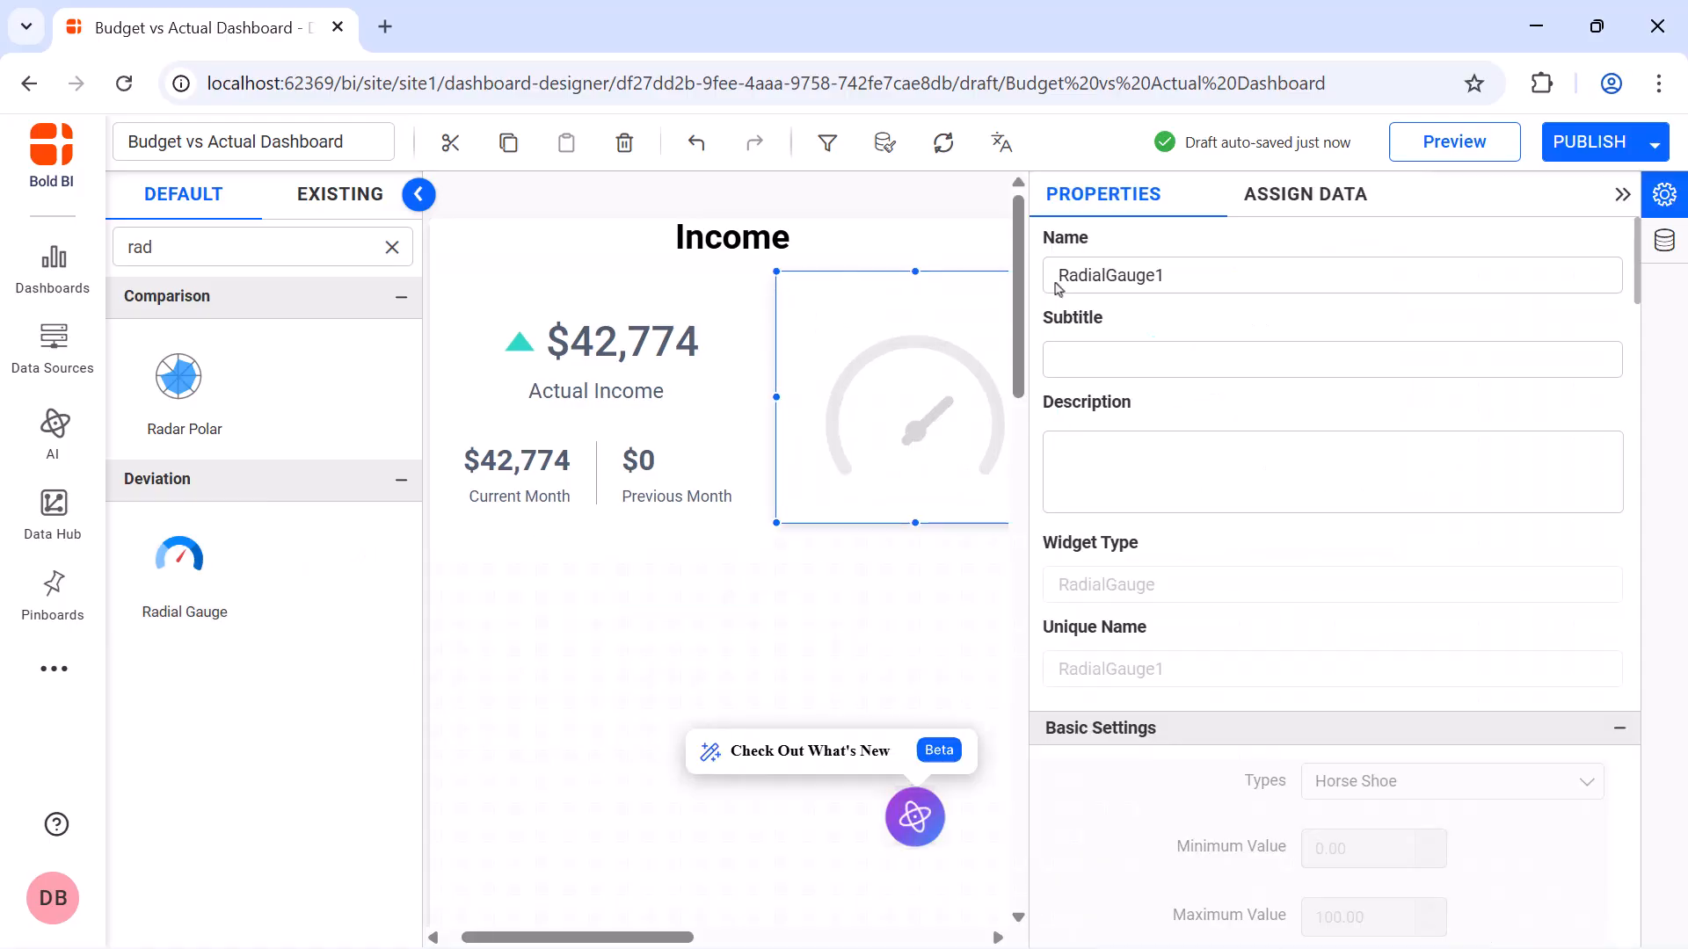
left_click(1183, 274)
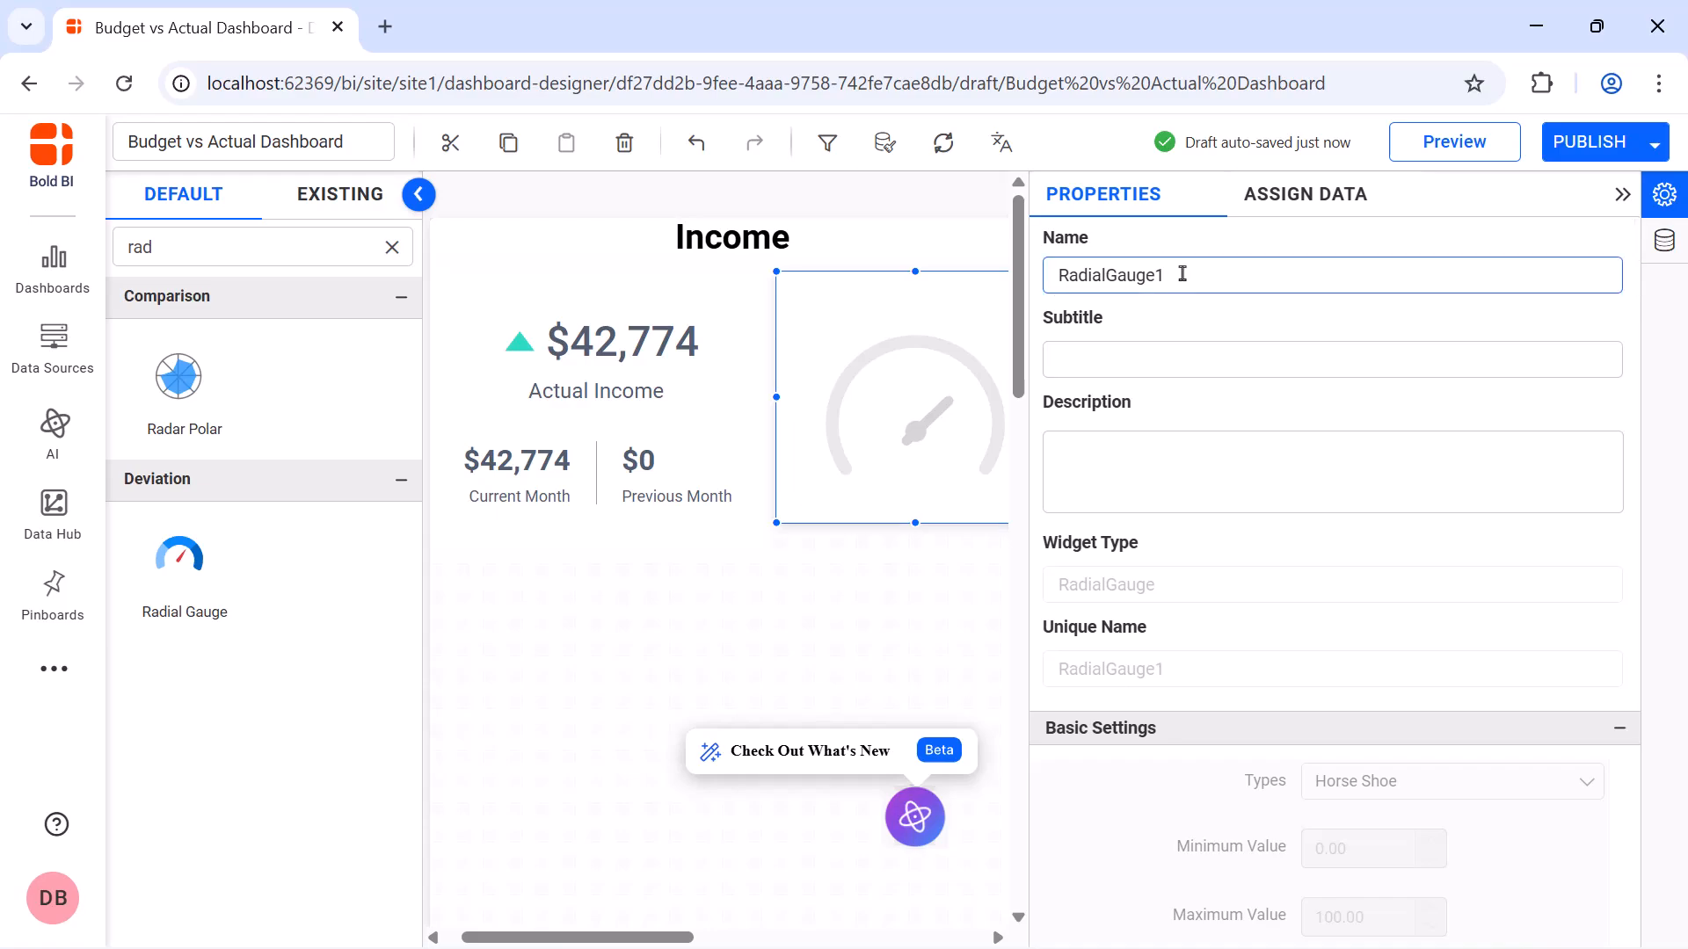
key("ctrl+a")
key("BackSpace")
type("Income % of Budget")
Create and save an expression named Budget Income with the formula IF([Expense_Income]='Income', [Budget],0)
left_click(1292, 198)
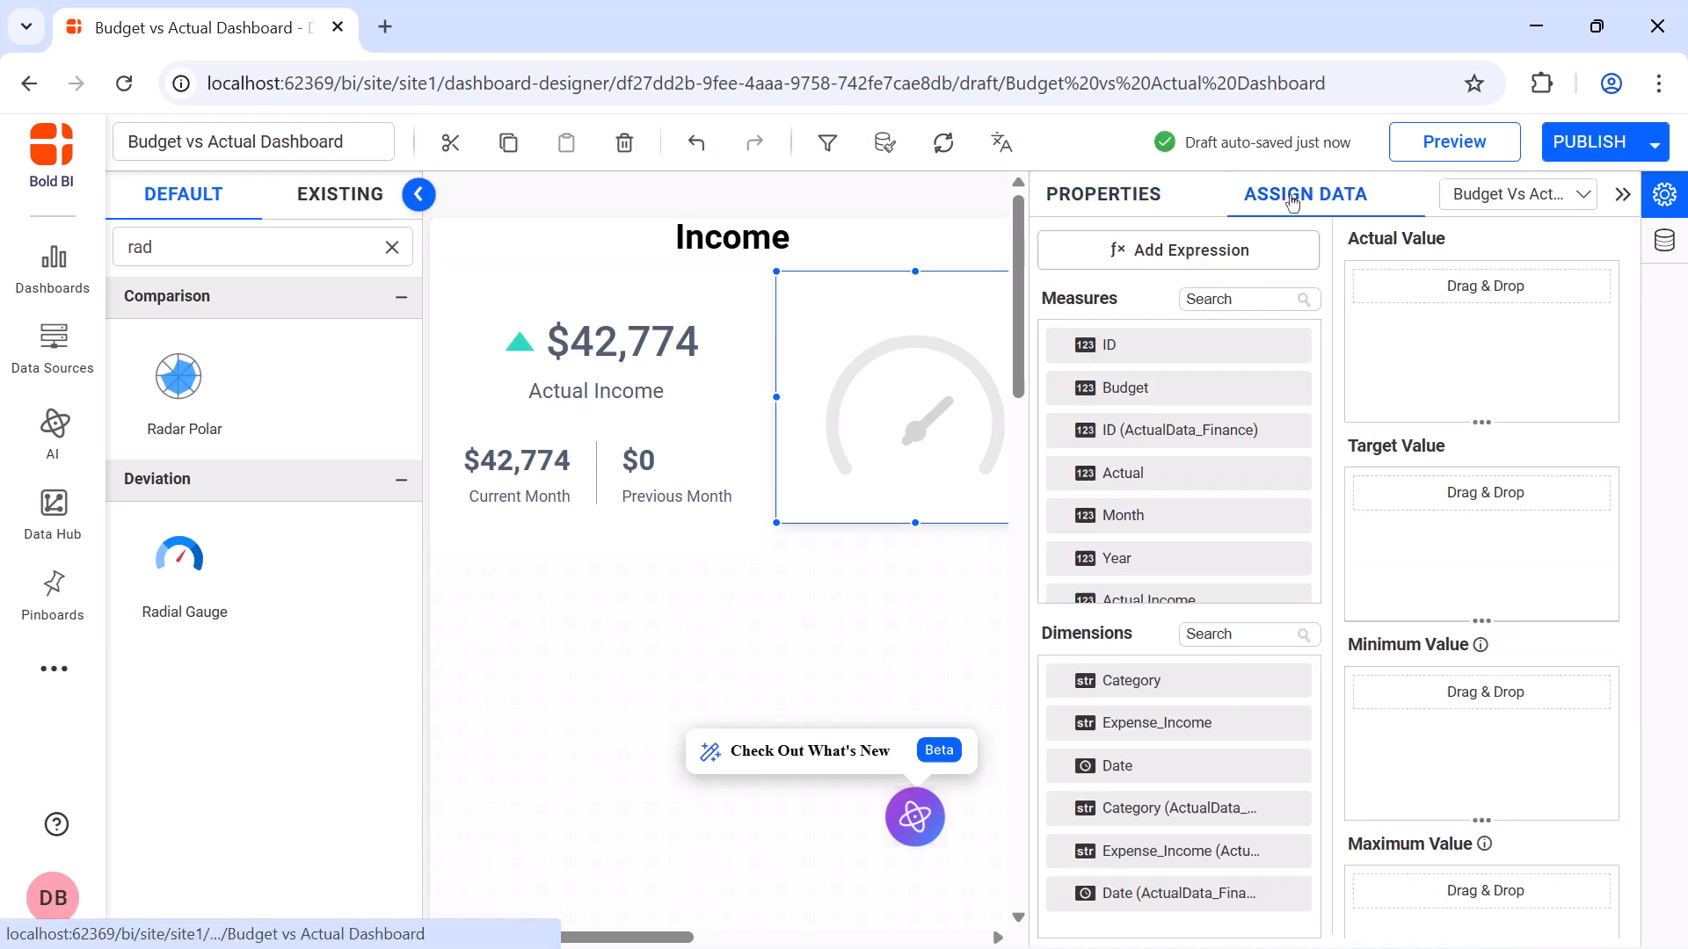
left_click(1262, 253)
left_click(392, 861)
double_click(693, 287)
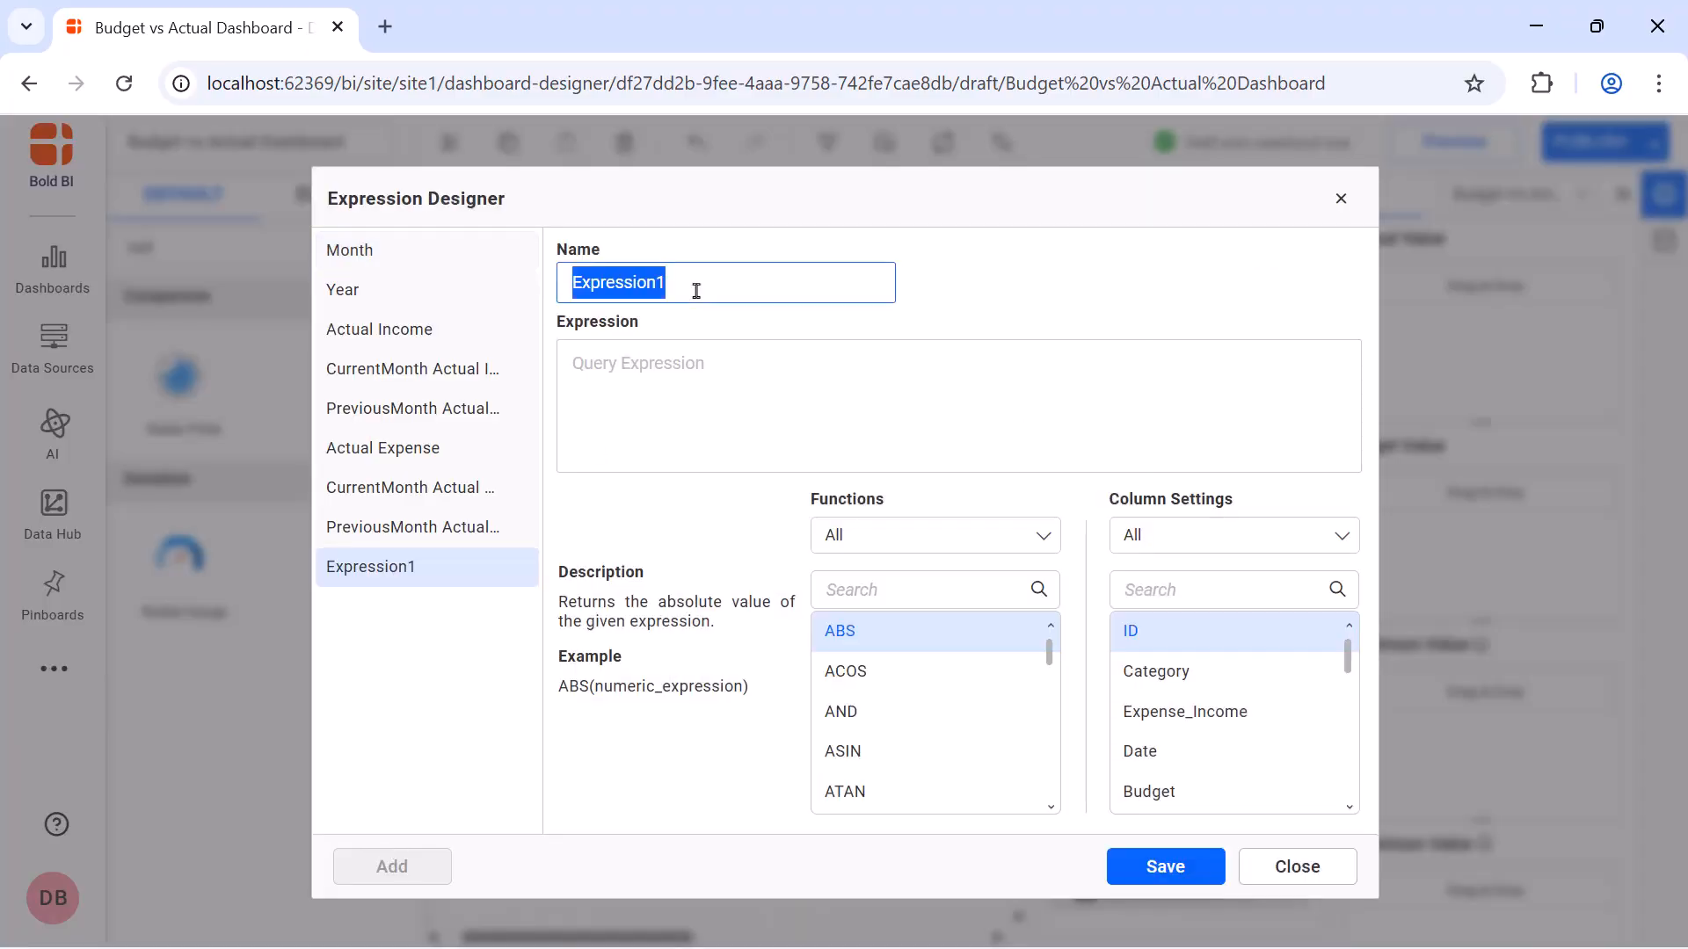
type("Budget Income")
left_click(702, 364)
type("IF([Expense_Income]='Income', [Budget],0)")
left_click(1165, 864)
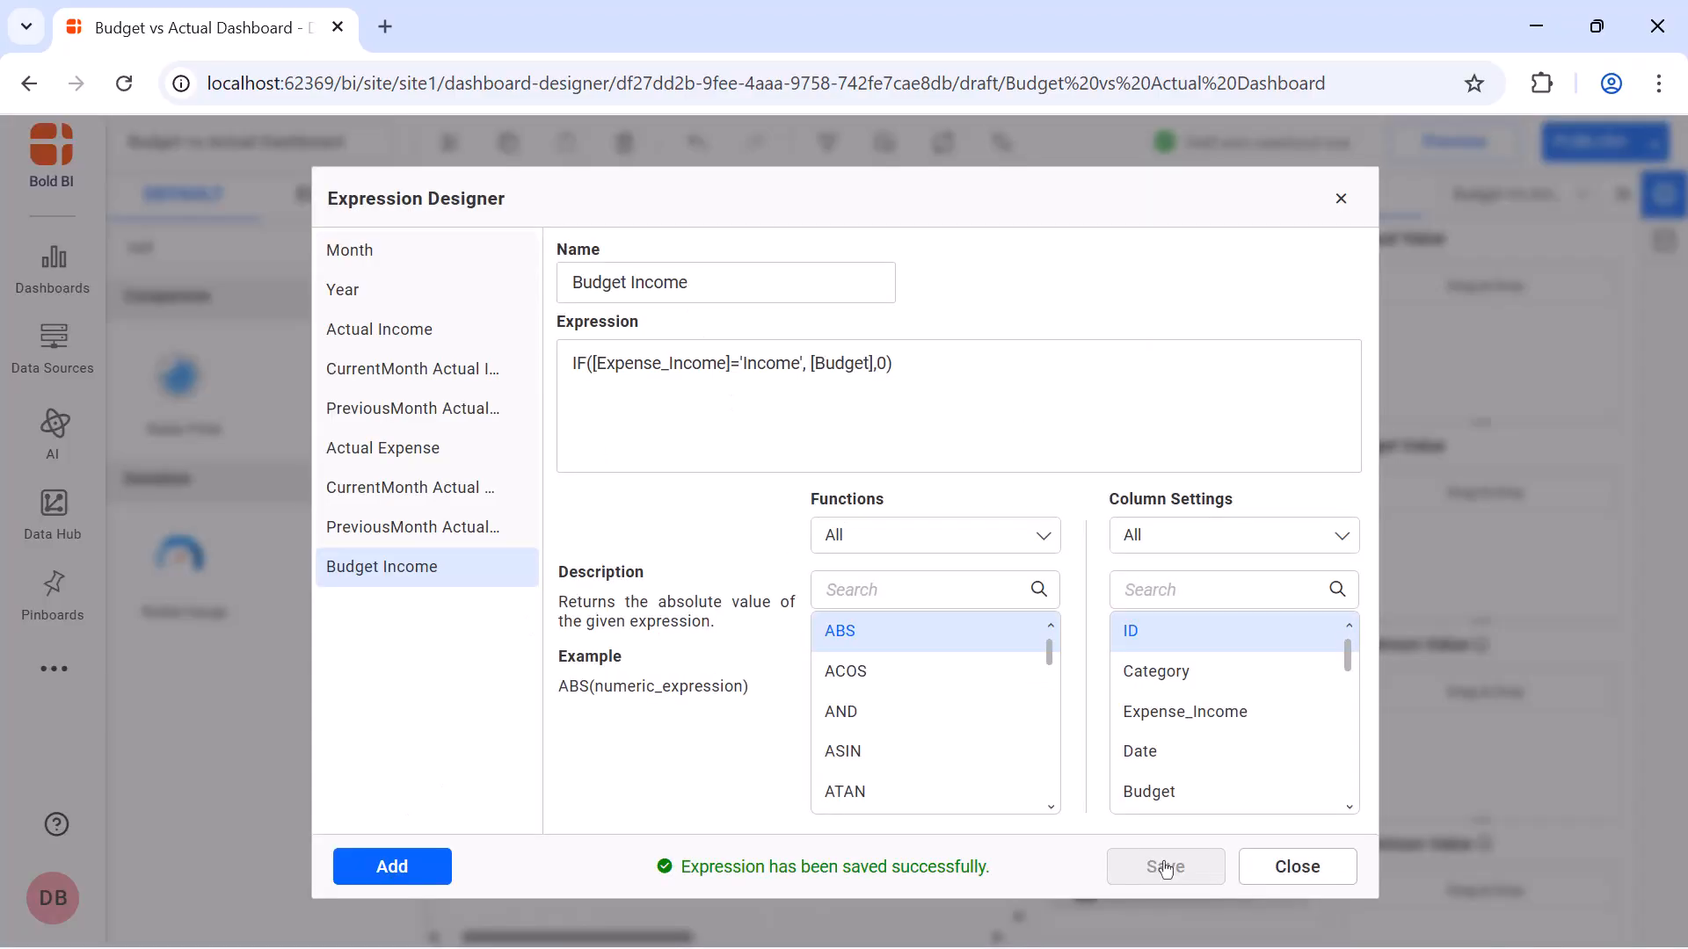
Create an expression named Income Percentage, paste in its formula, save it, and leave the expression designer
left_click(420, 868)
double_click(795, 286)
key("BackSpace")
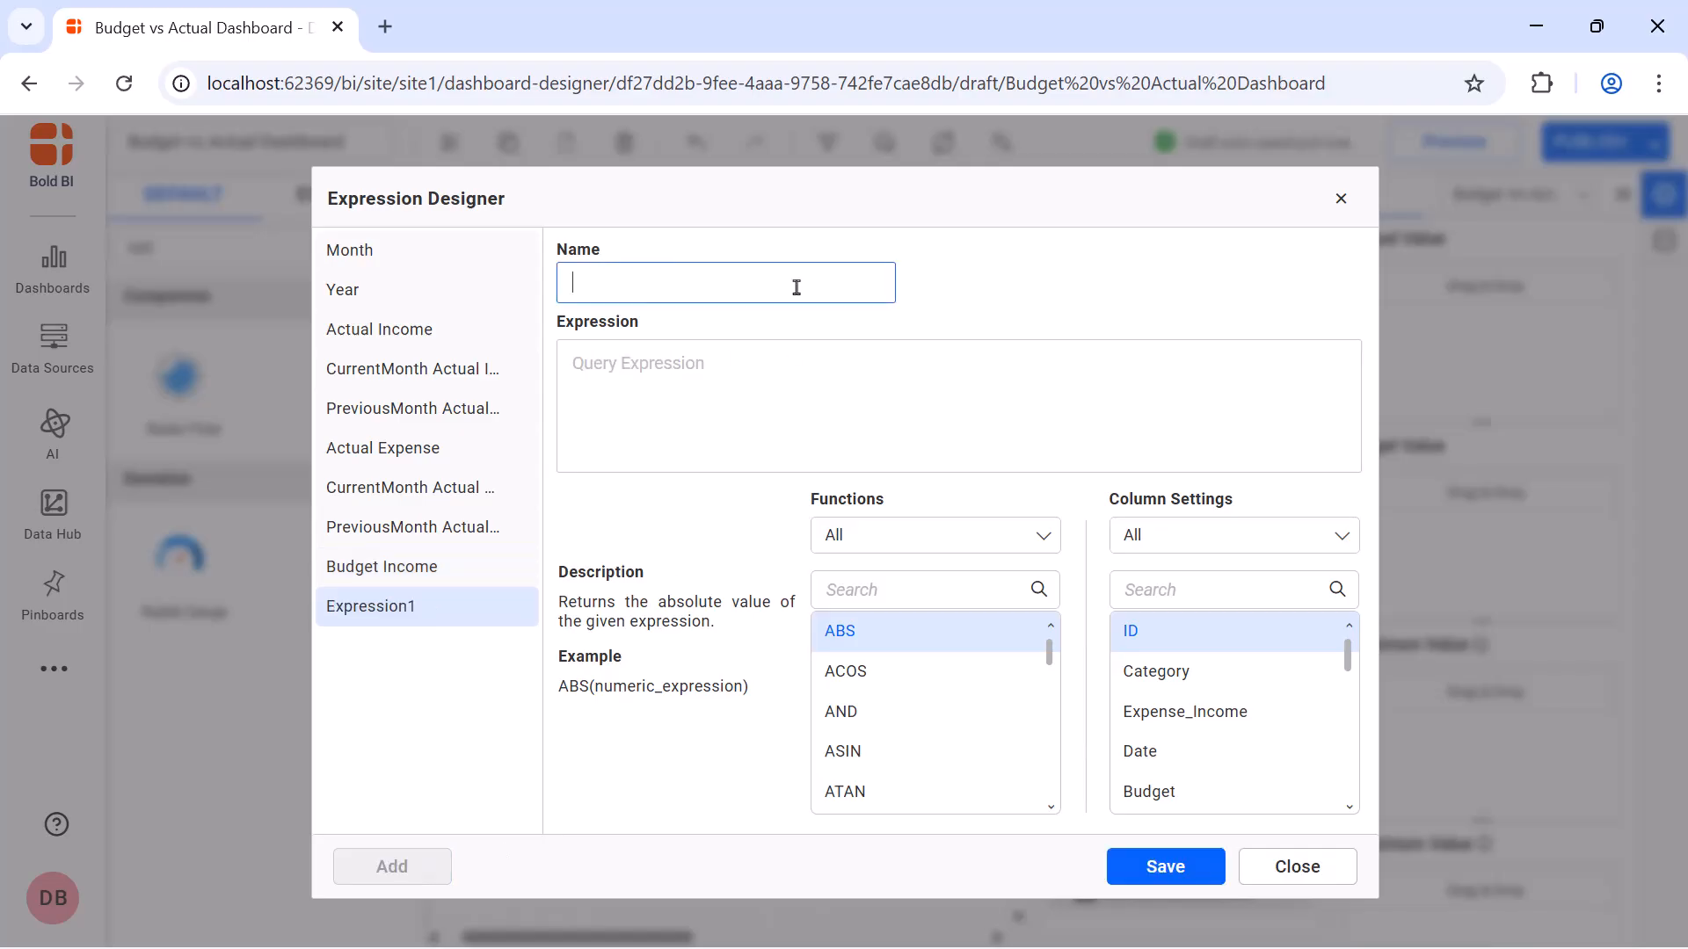
type("Income Percentage")
left_click(788, 360)
type("(SUM([Actual Income])/SUM([Budget Income]))*100")
left_click(1179, 864)
left_click(1298, 867)
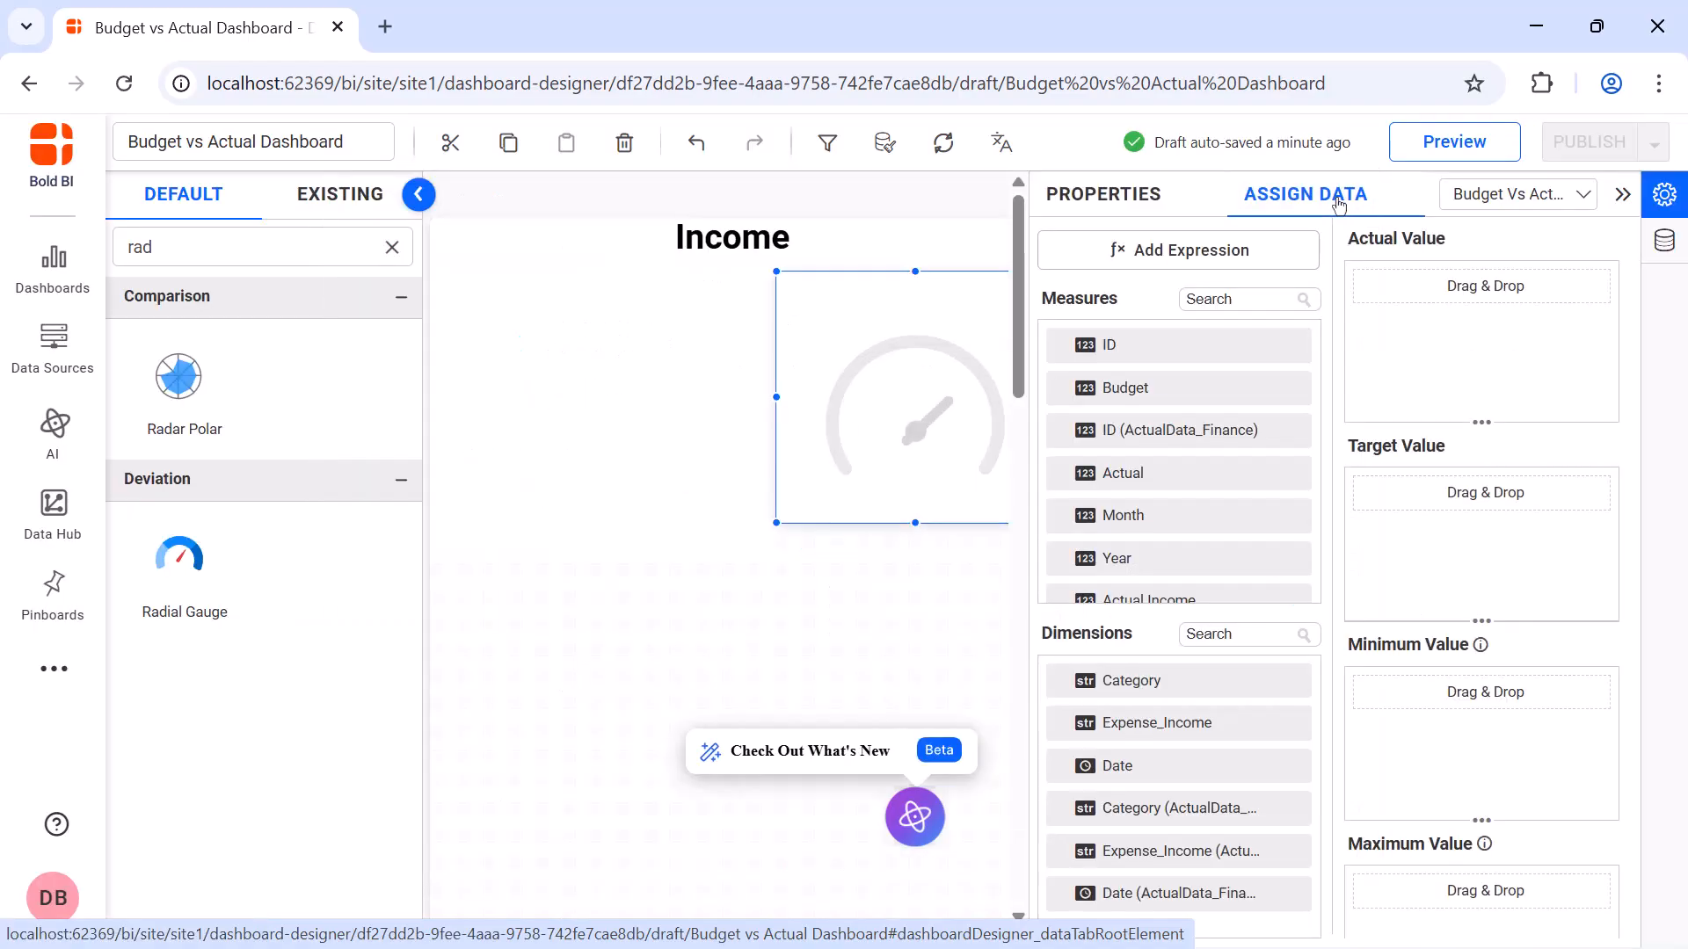
Assign the Income Percentage measure as the radial gauge's actual value
left_click(1248, 299)
type("inc")
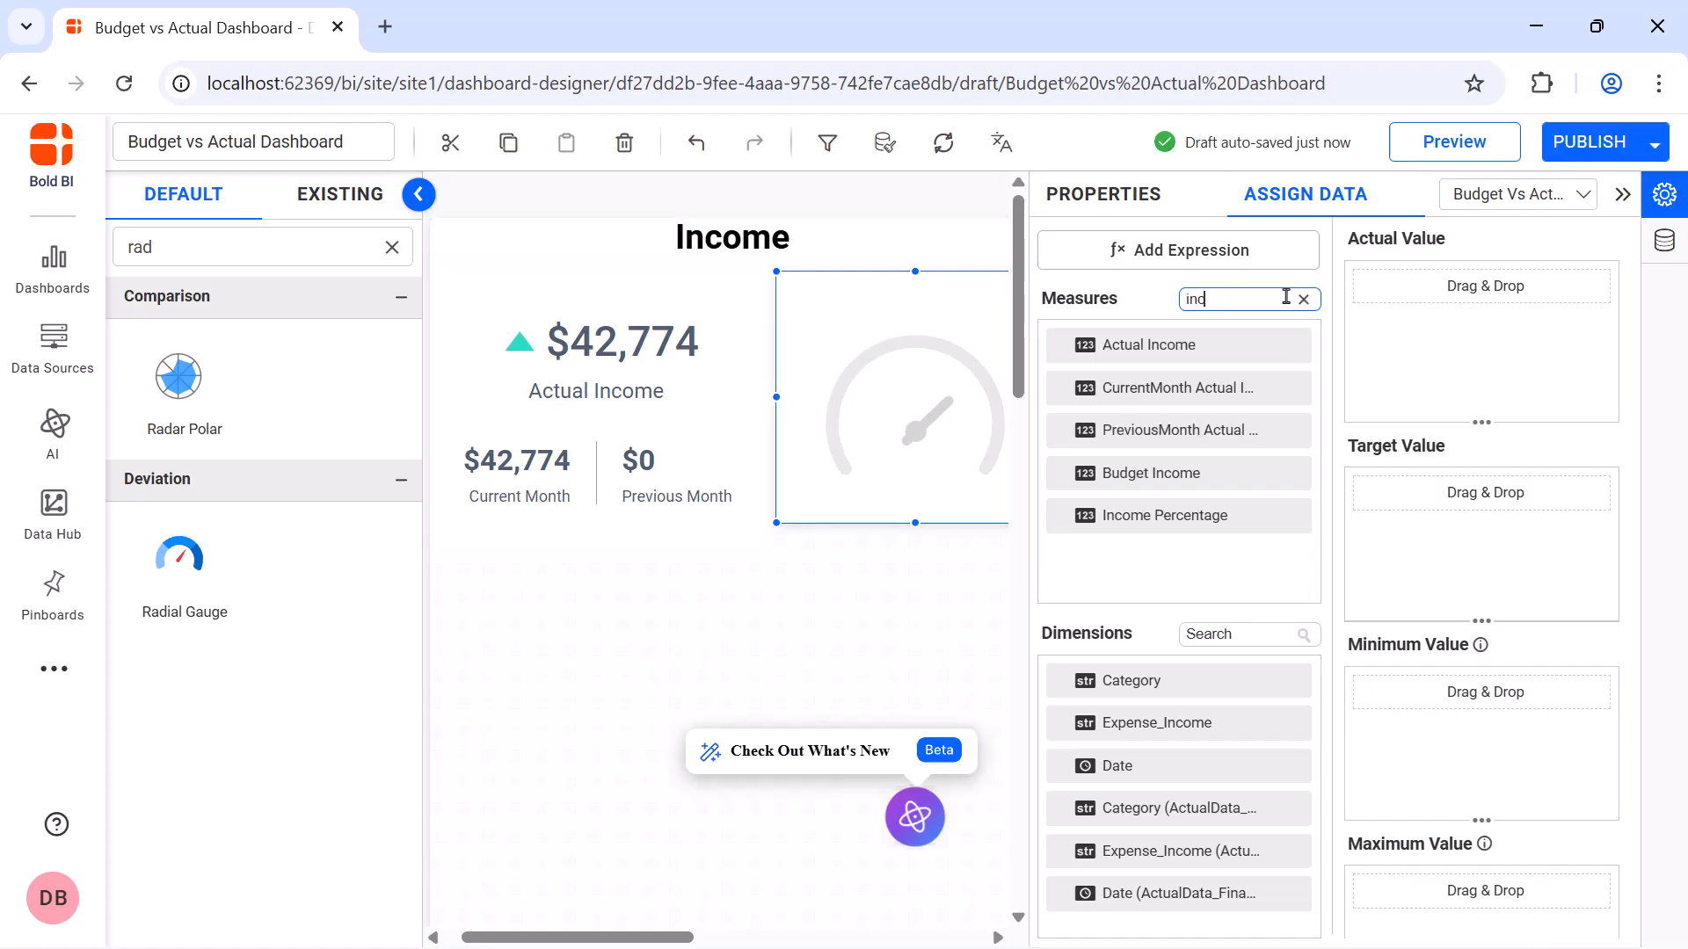
type("o")
left_click_drag(1116, 517, 1355, 359)
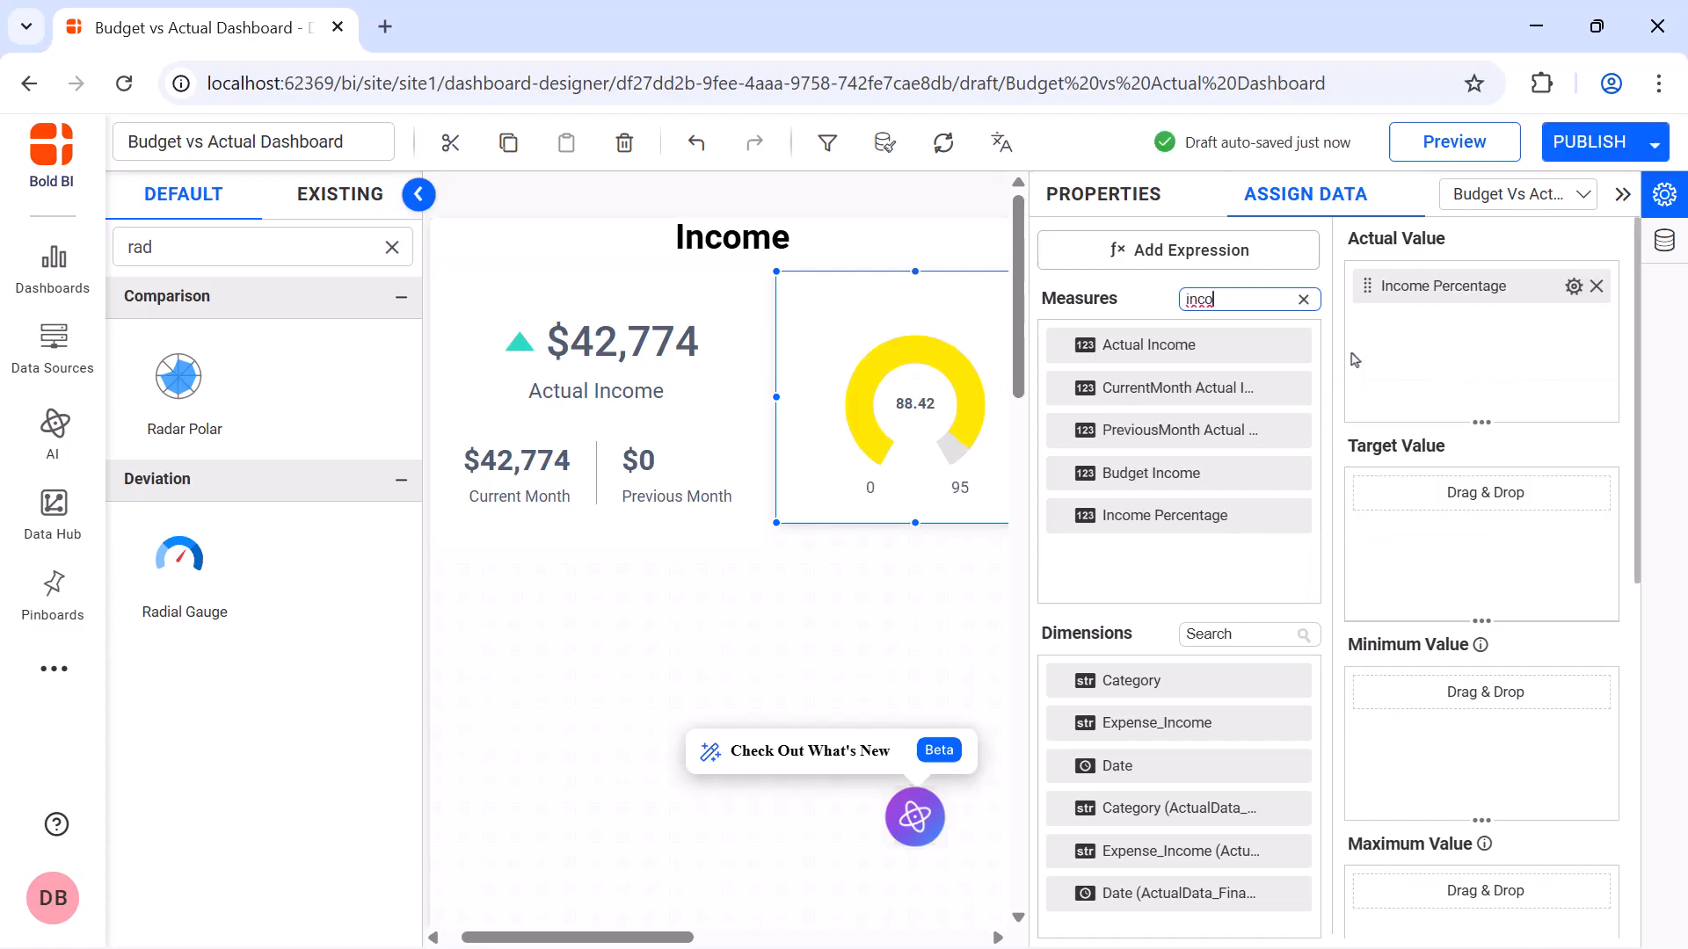
Format the gauge's Income Percentage value with 0 decimal places and a % sign appended after the number
left_click(1573, 286)
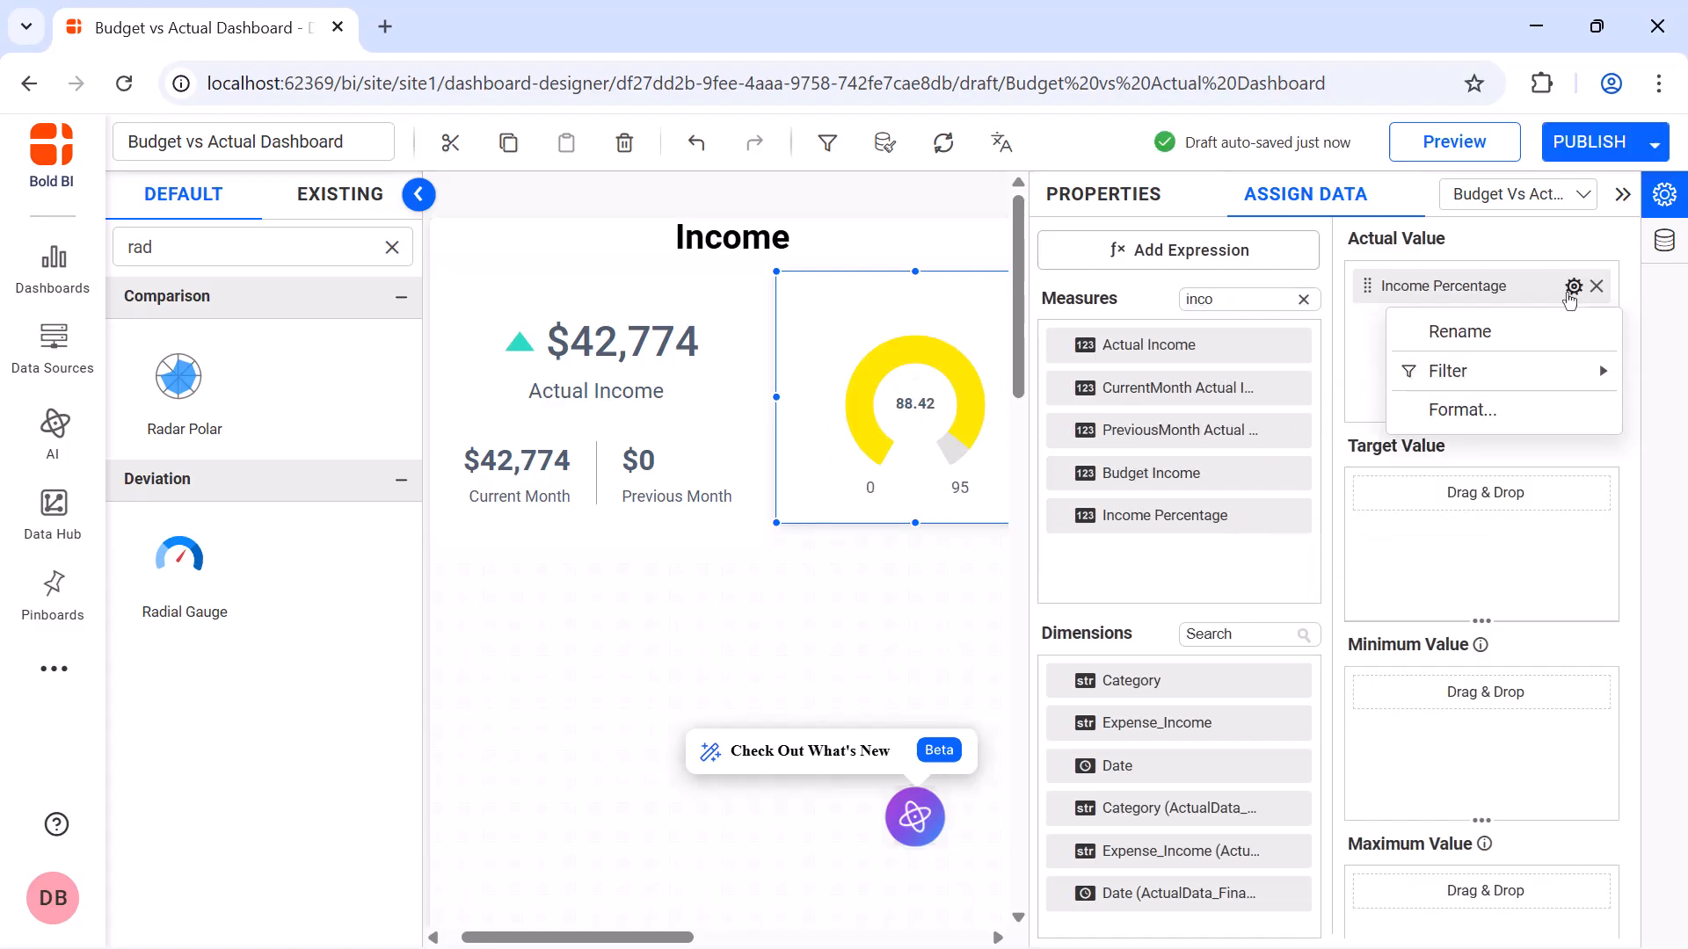
left_click(1554, 415)
left_click(897, 393)
left_click(882, 475)
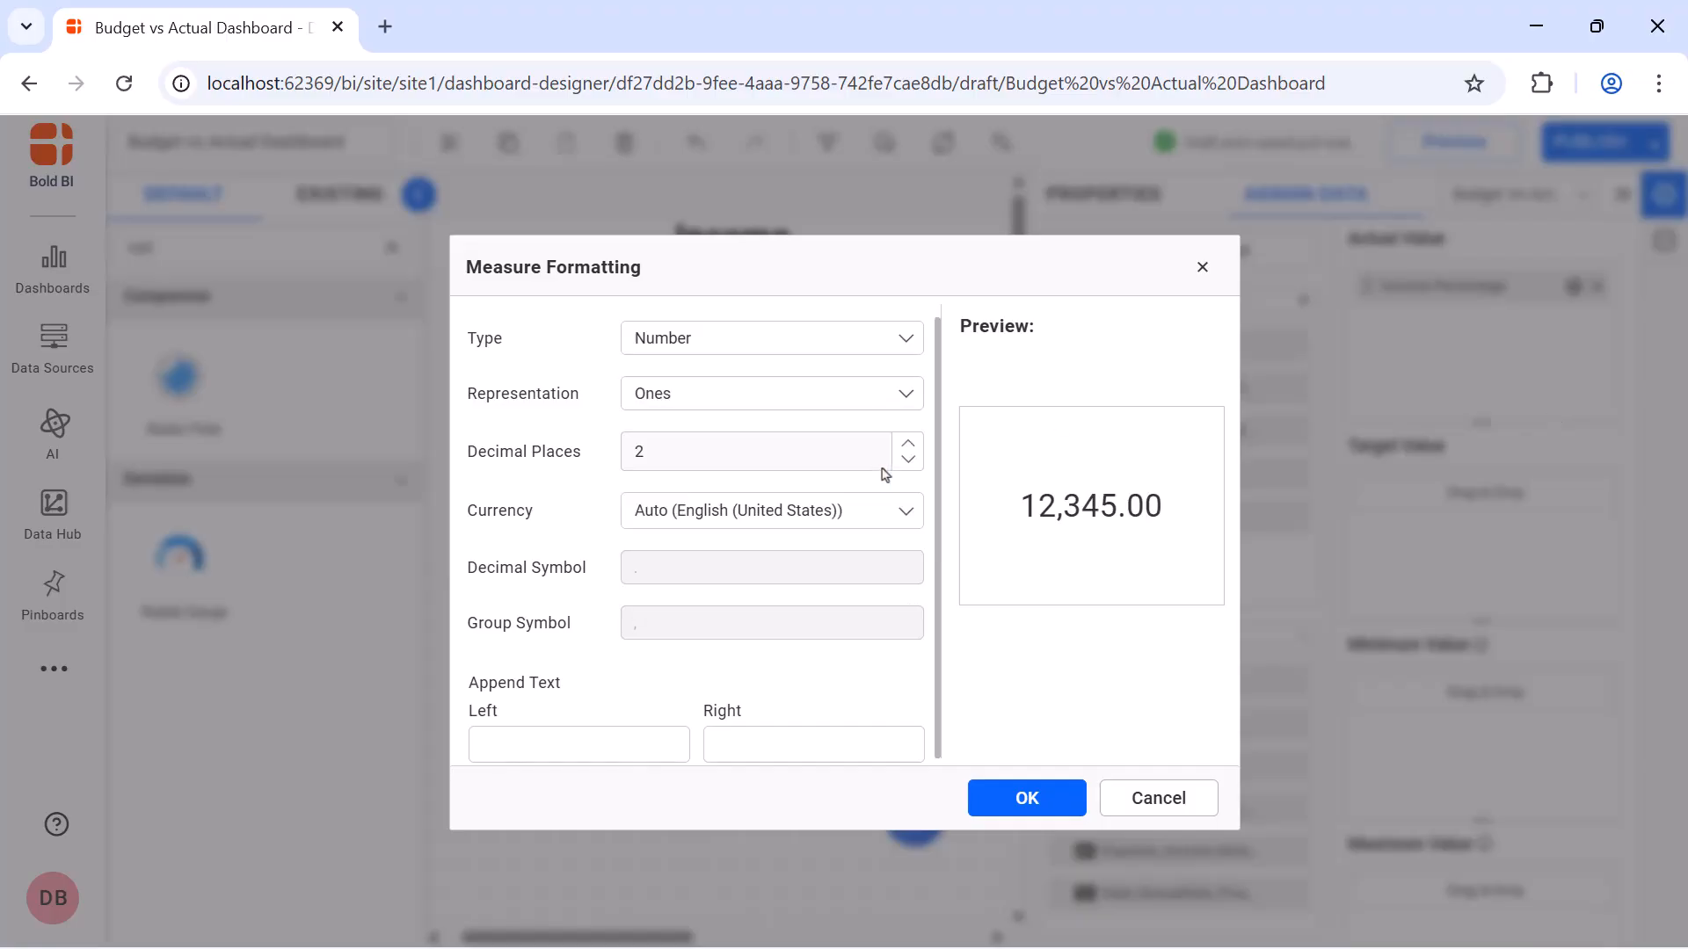
left_click(864, 462)
type("0")
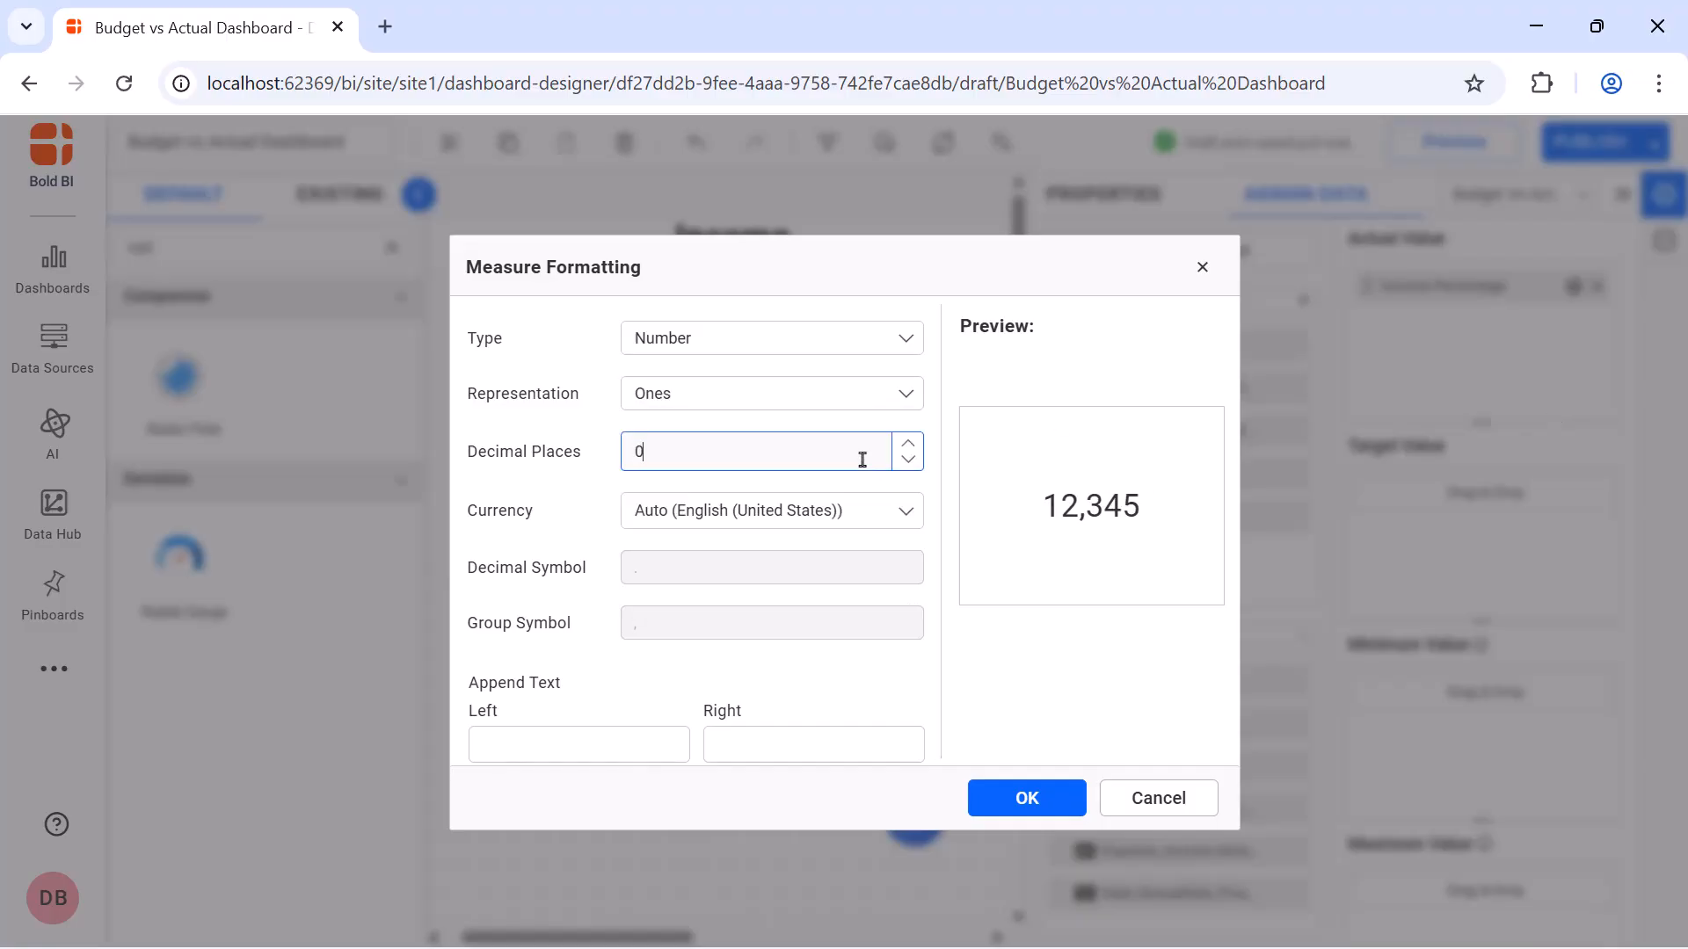
left_click(777, 745)
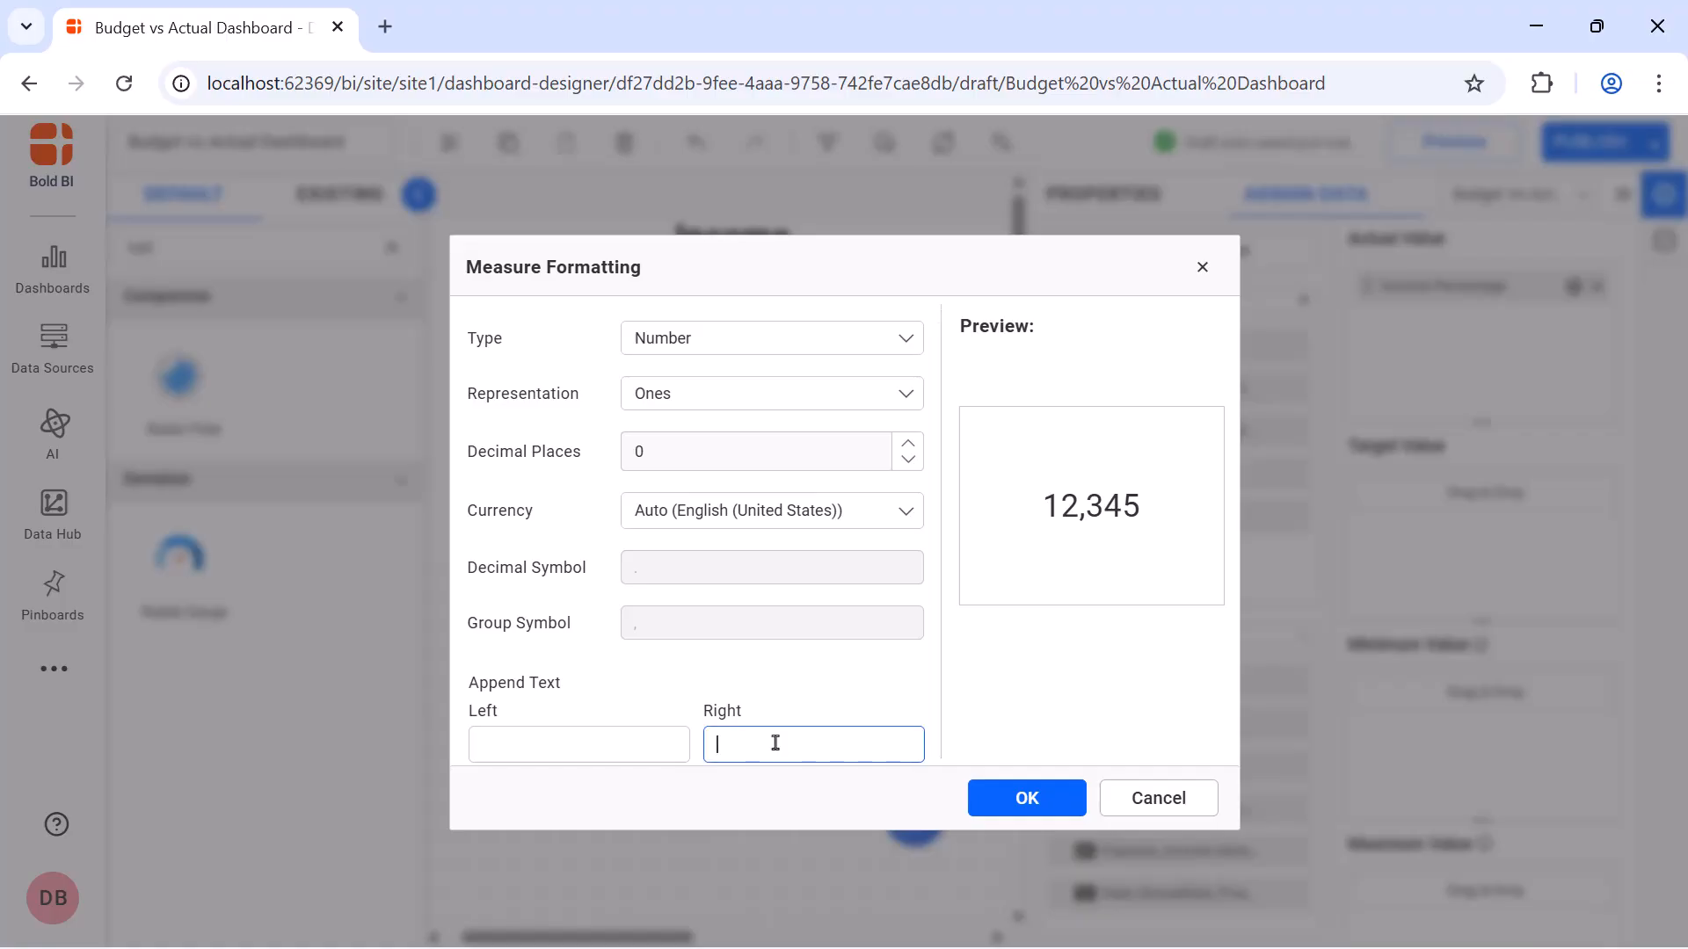
type("%")
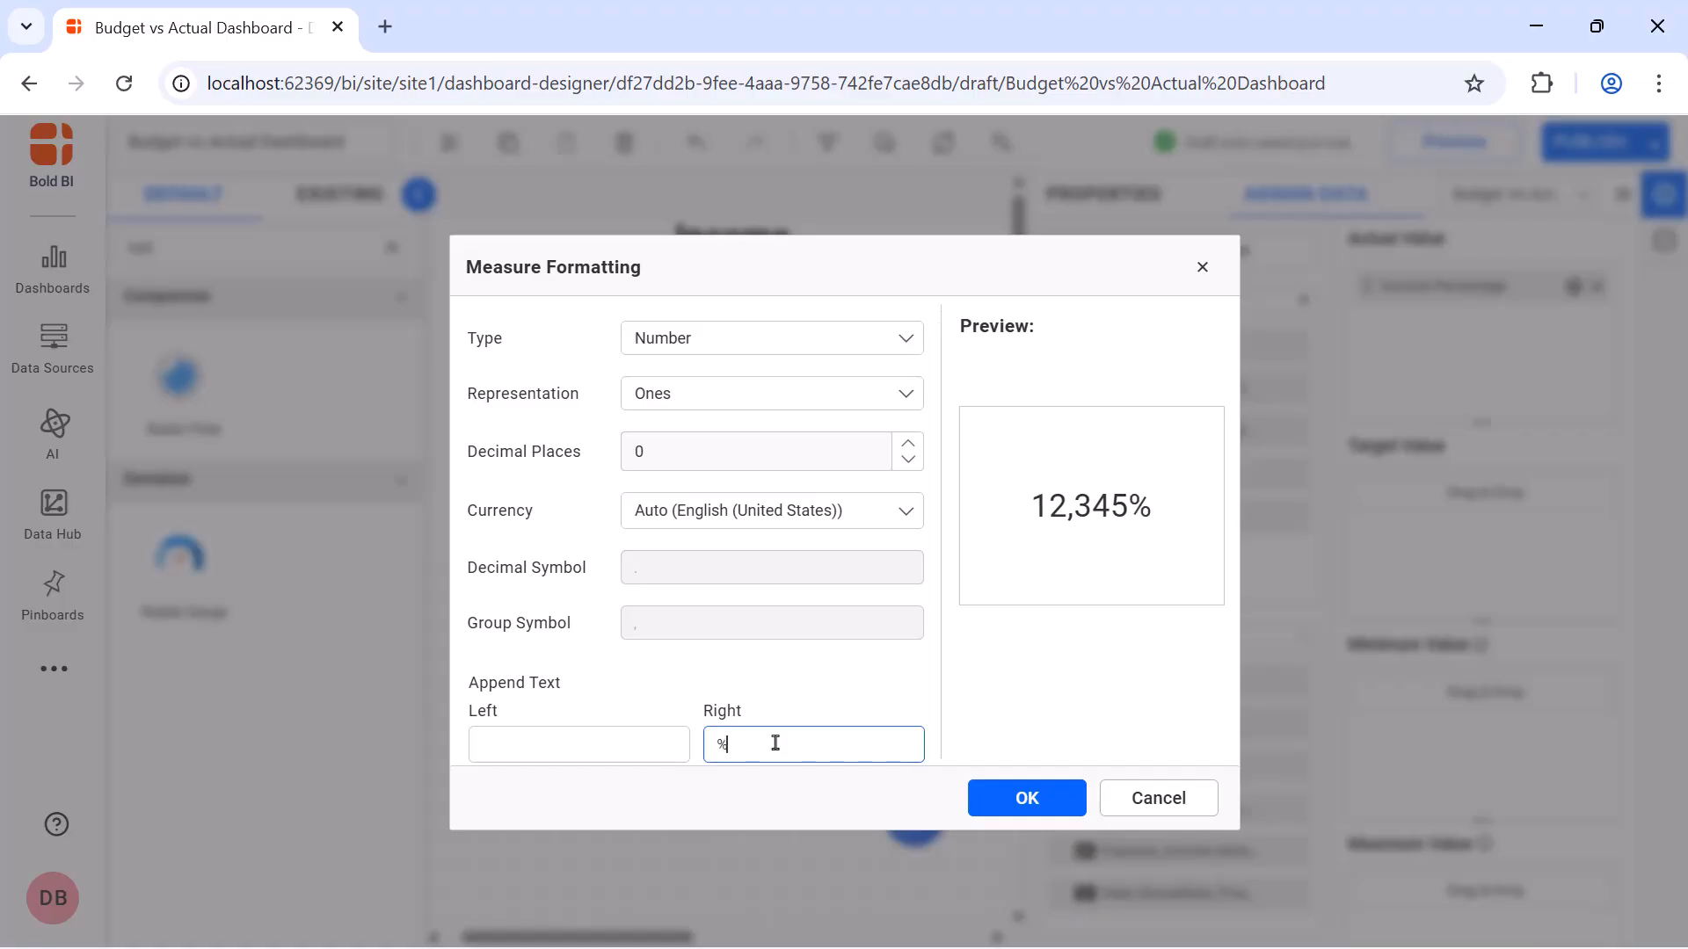
left_click(986, 796)
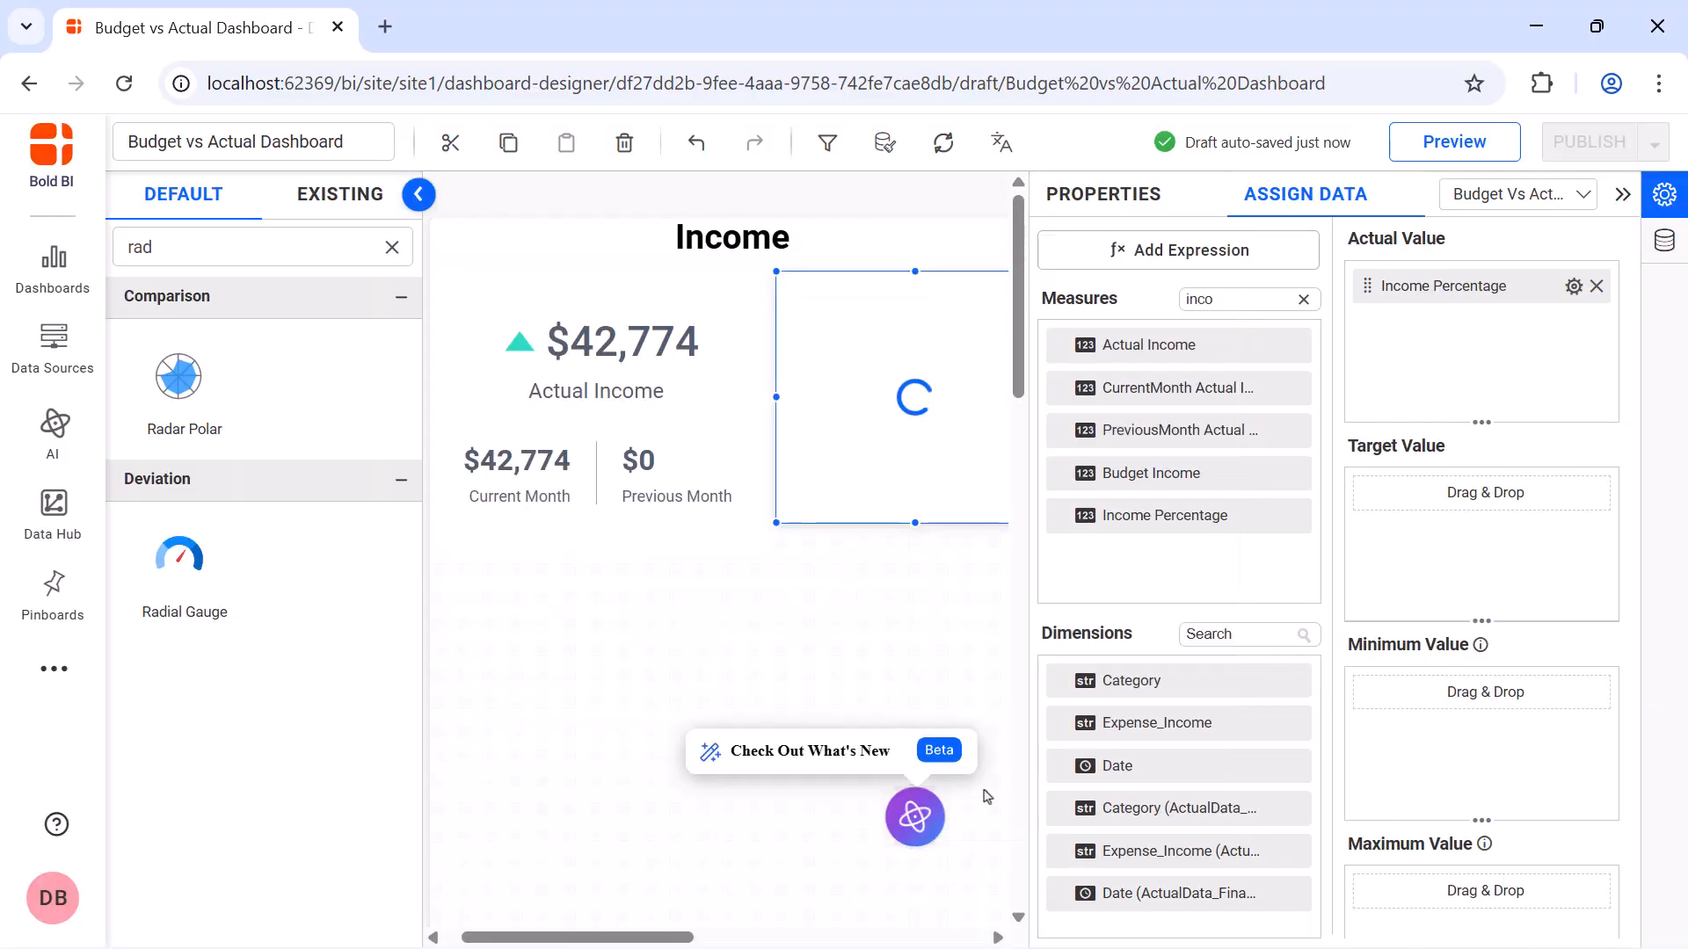
Enter the gauge description "The radial gauge shows the actual income as a percentage of the budgeted income."
left_click(1077, 197)
left_click(1175, 455)
type("The radial gauge shows the actual income as a percentage of the budgeted income.")
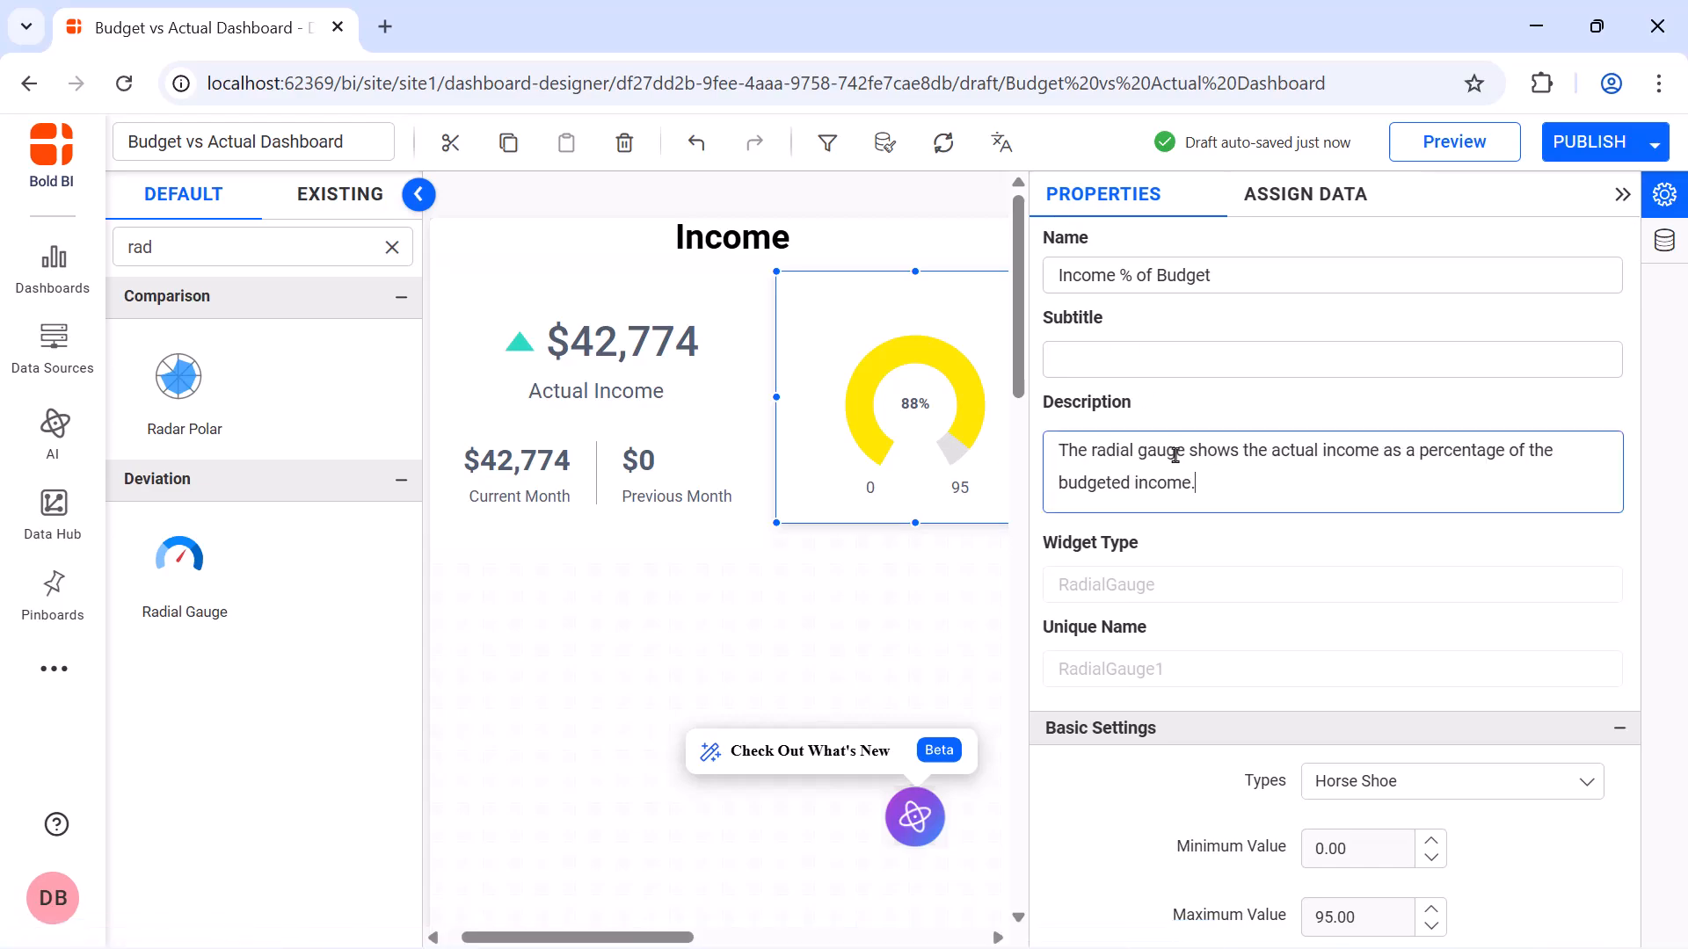
Change the Income % of Budget gauge type to Full Circle and set its maximum value to 100
scroll(1393, 415, "down", 4)
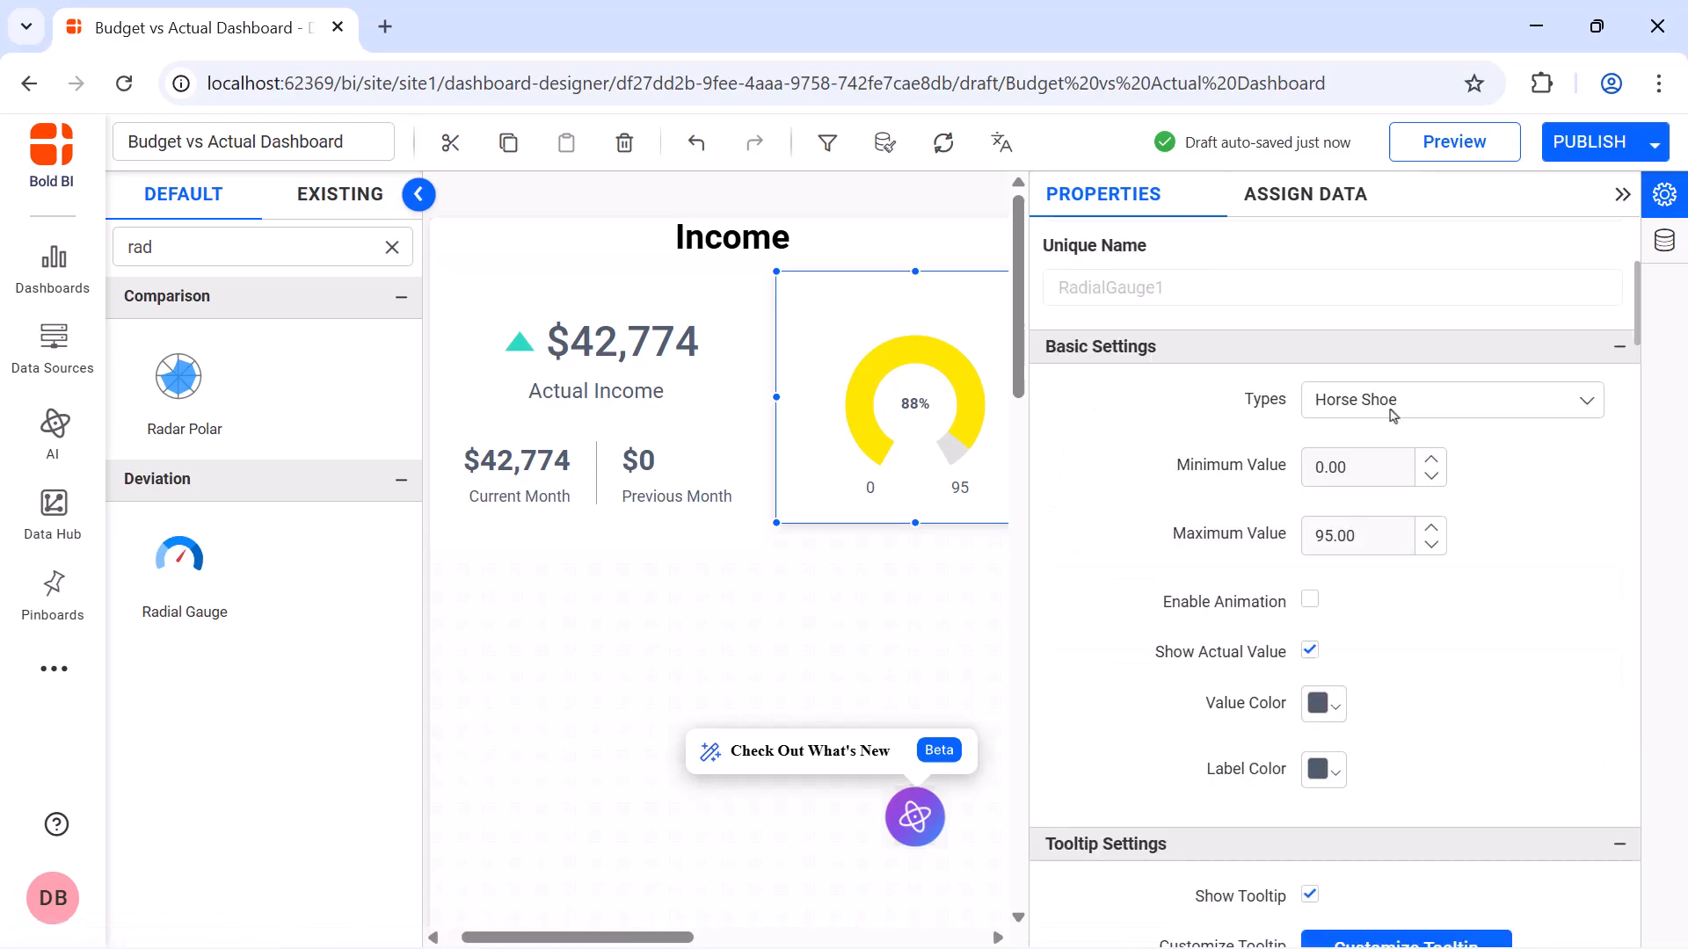
left_click(1393, 415)
left_click(1383, 518)
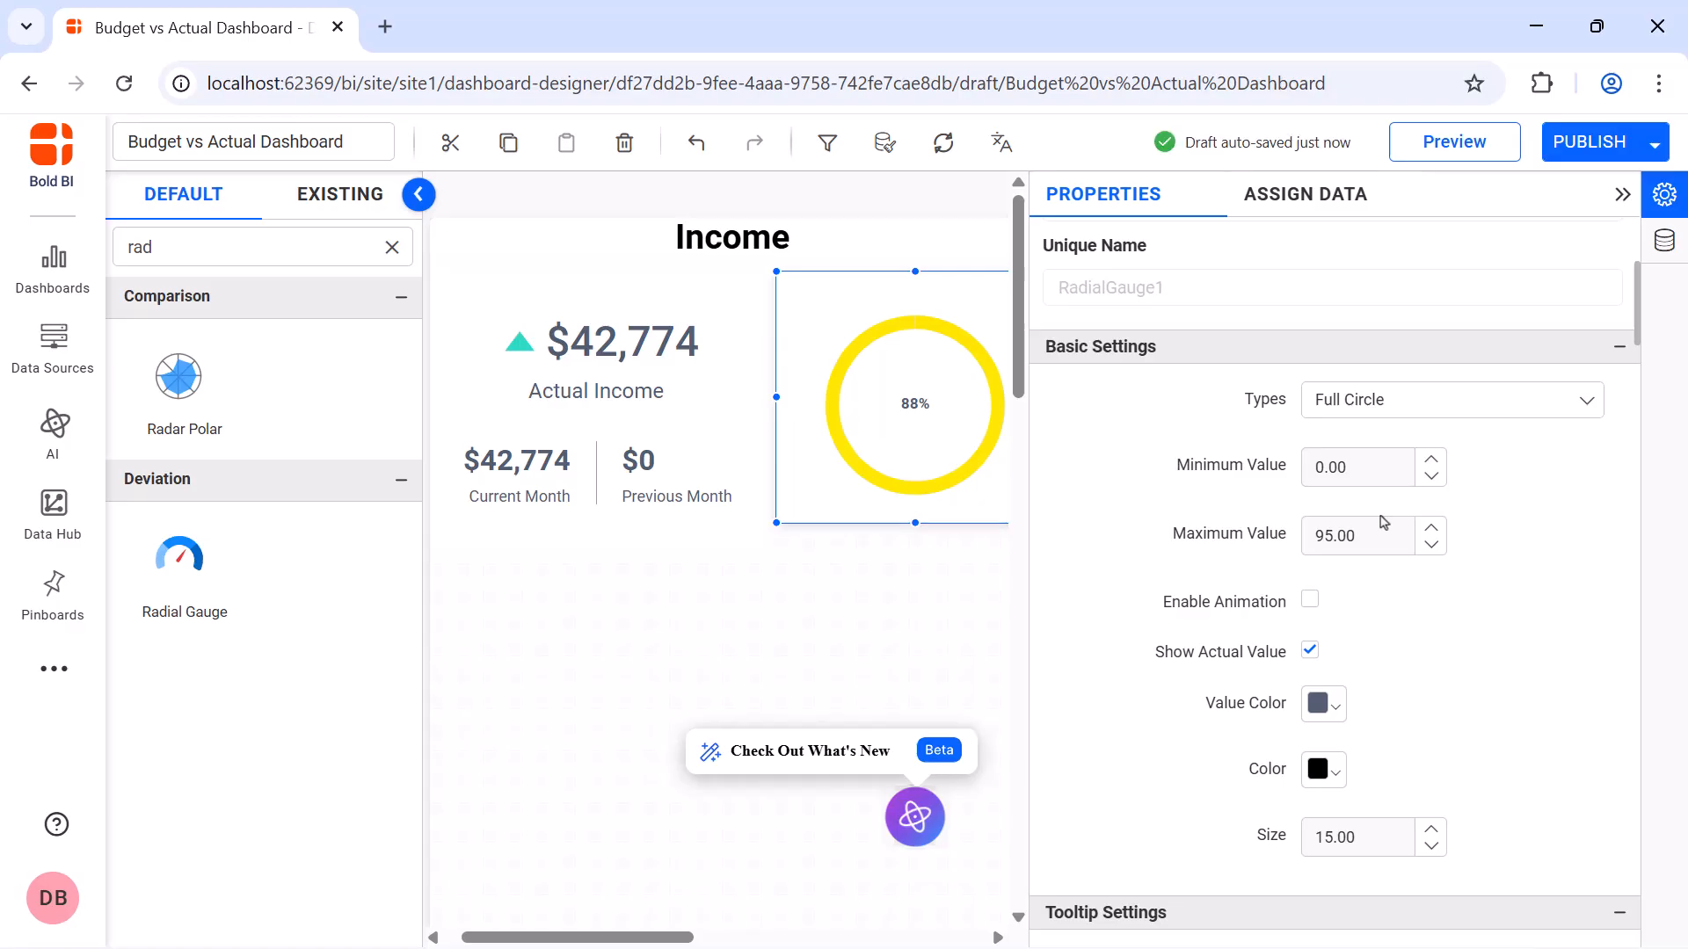
left_click(1380, 538)
type("1")
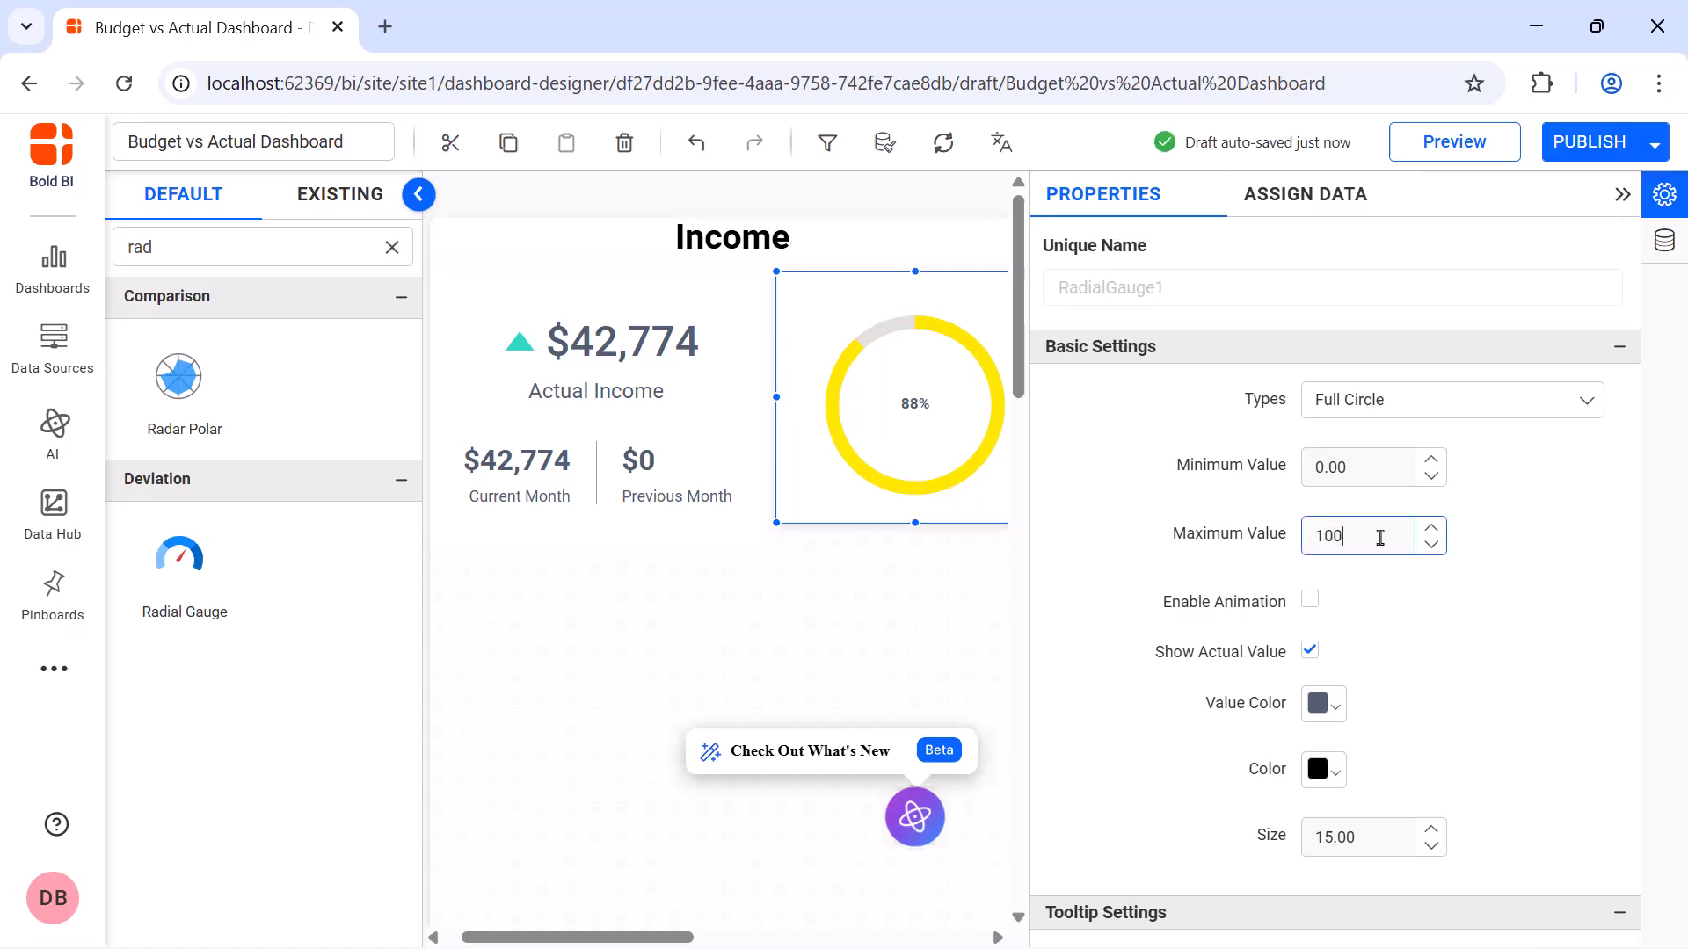
Set the income gauge's range pointer color to green and its scale width to 30
scroll(1367, 532, "down", 6)
left_click(1326, 514)
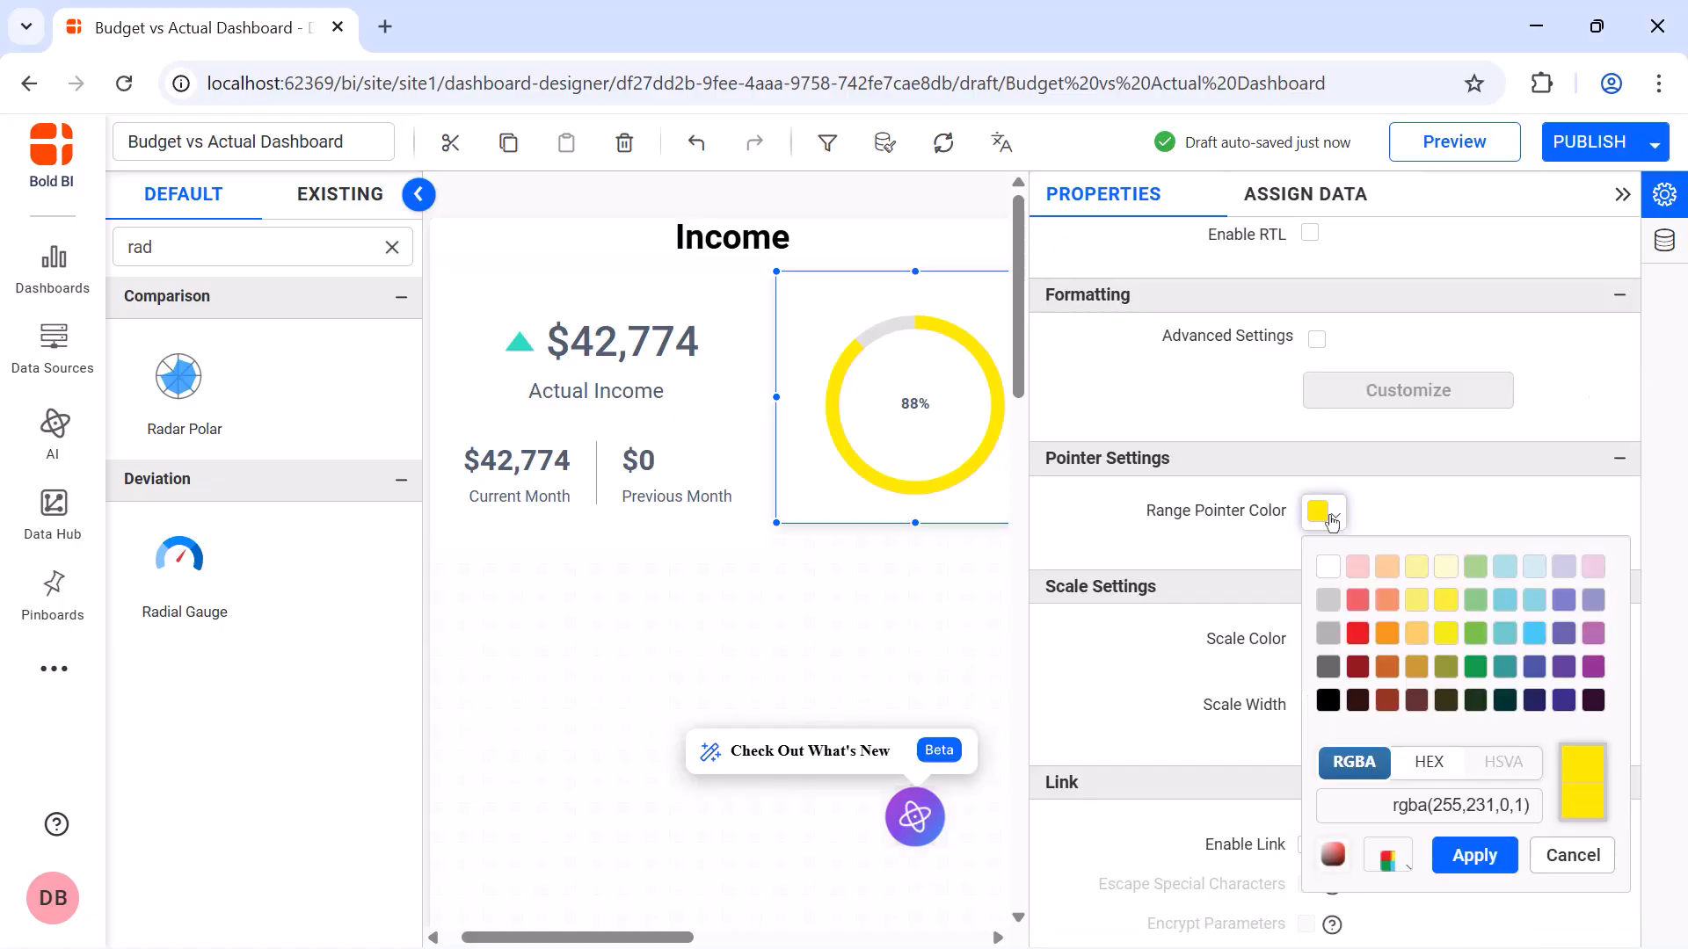
left_click(1477, 633)
left_click(1473, 857)
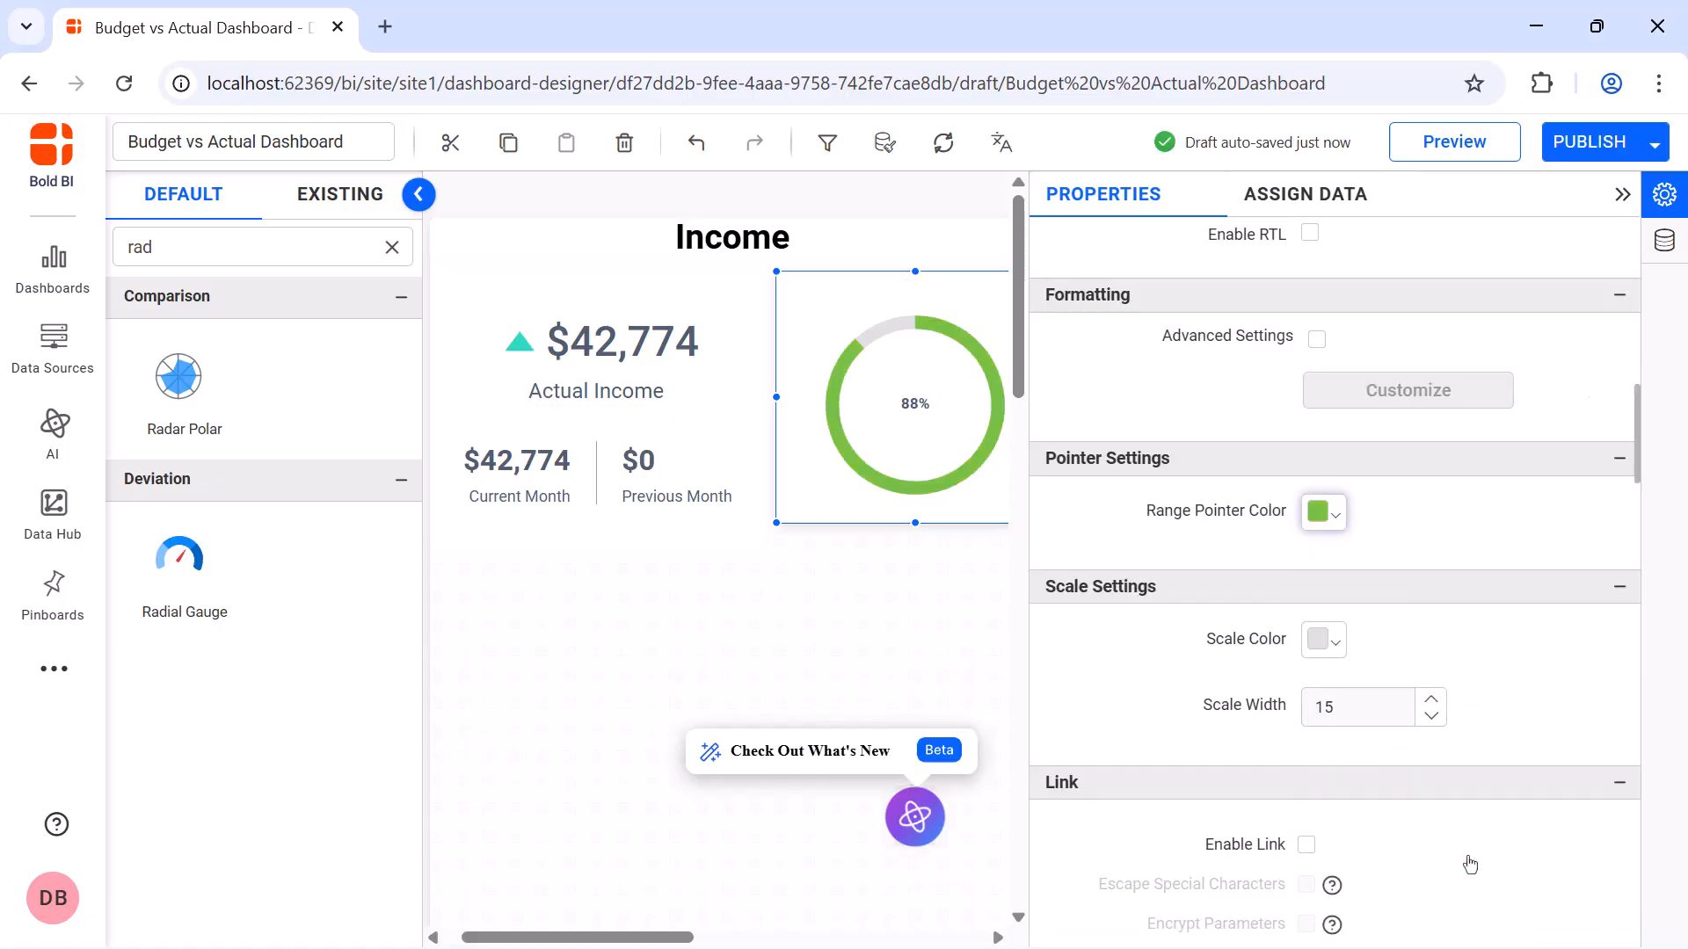
left_click(1337, 699)
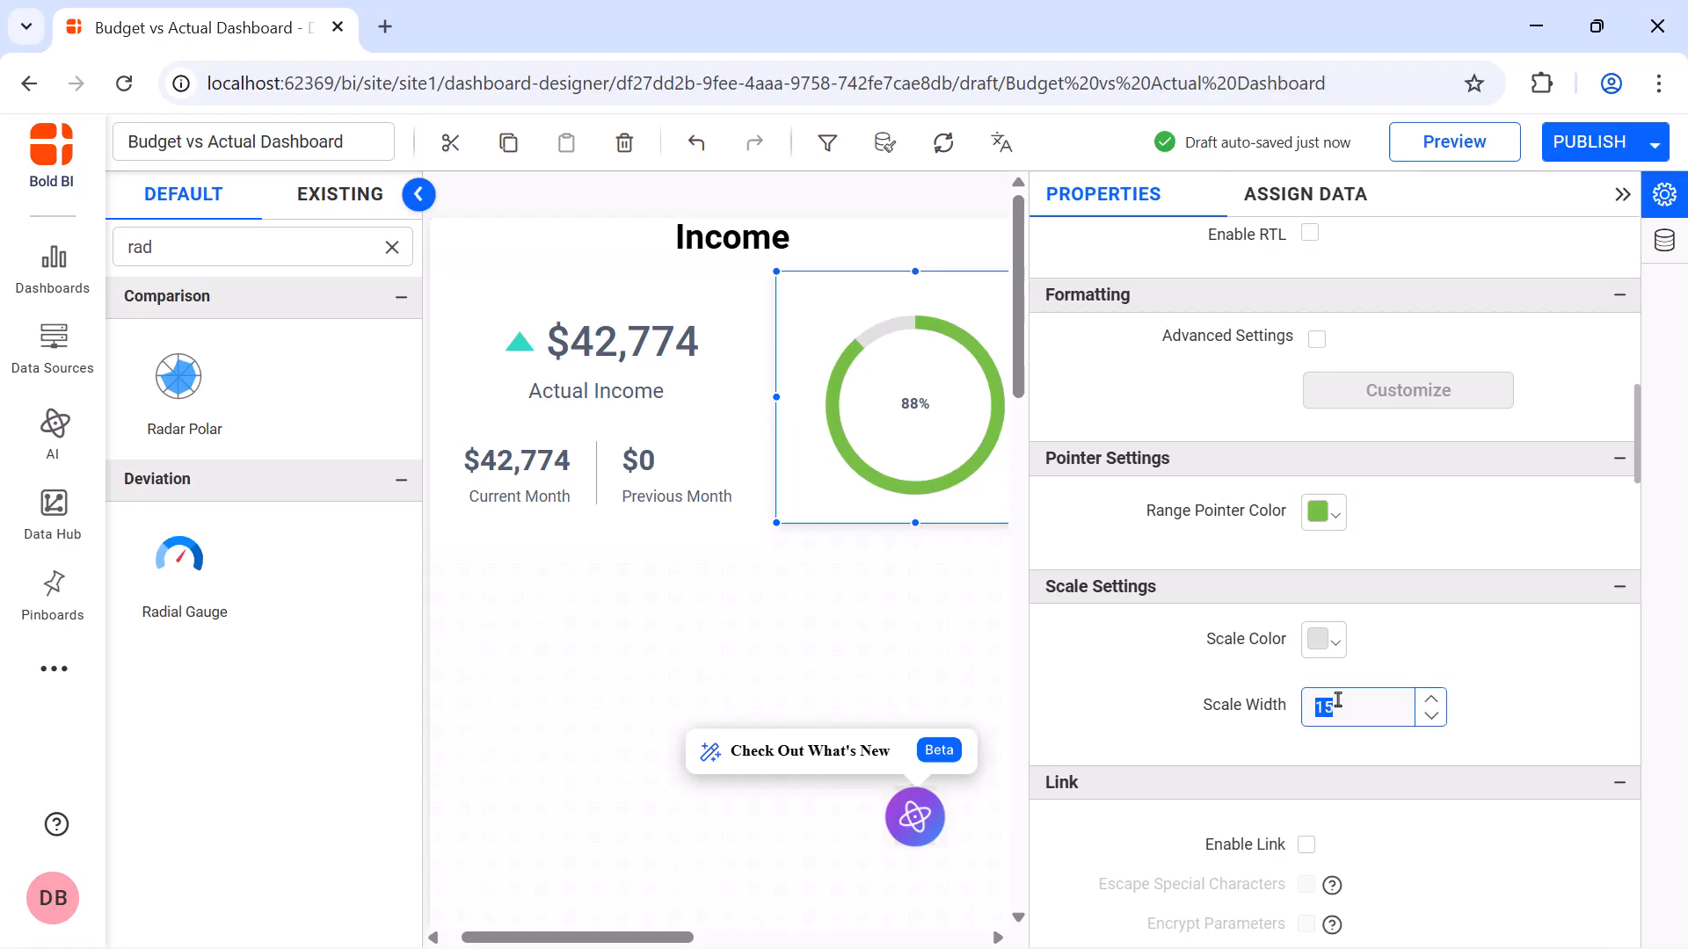
type("30")
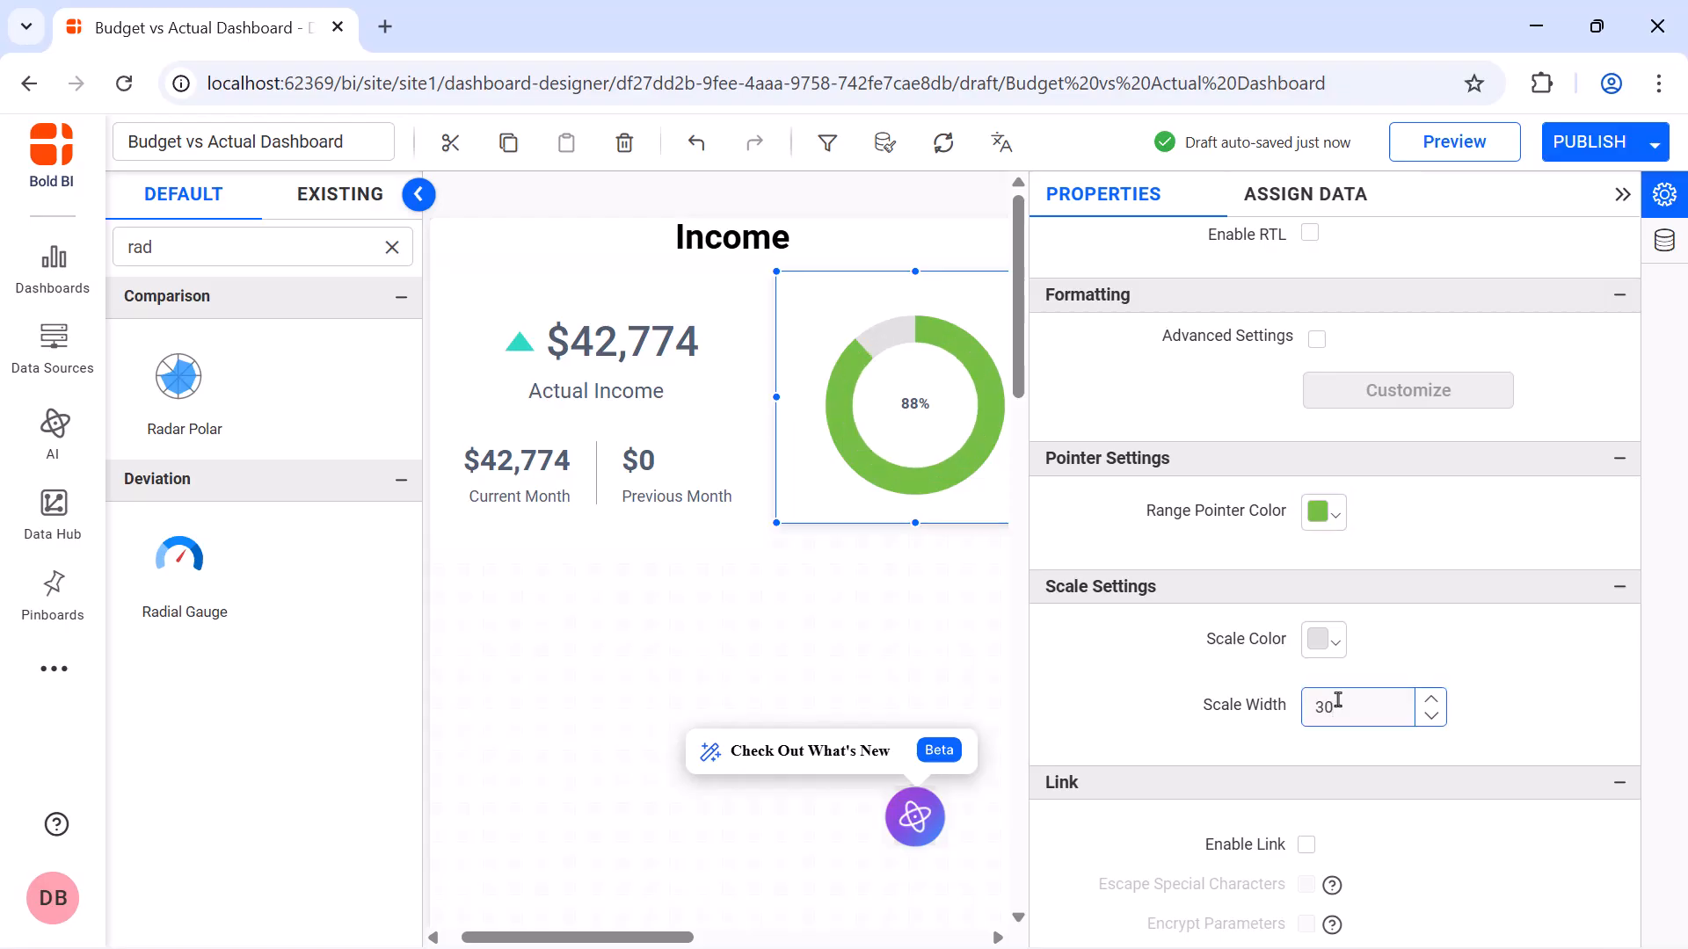
Disable automatic font sizing for the income gauge's actual value and title, setting their font sizes to 40 and 16 respectively
scroll(1328, 572, "down", 7)
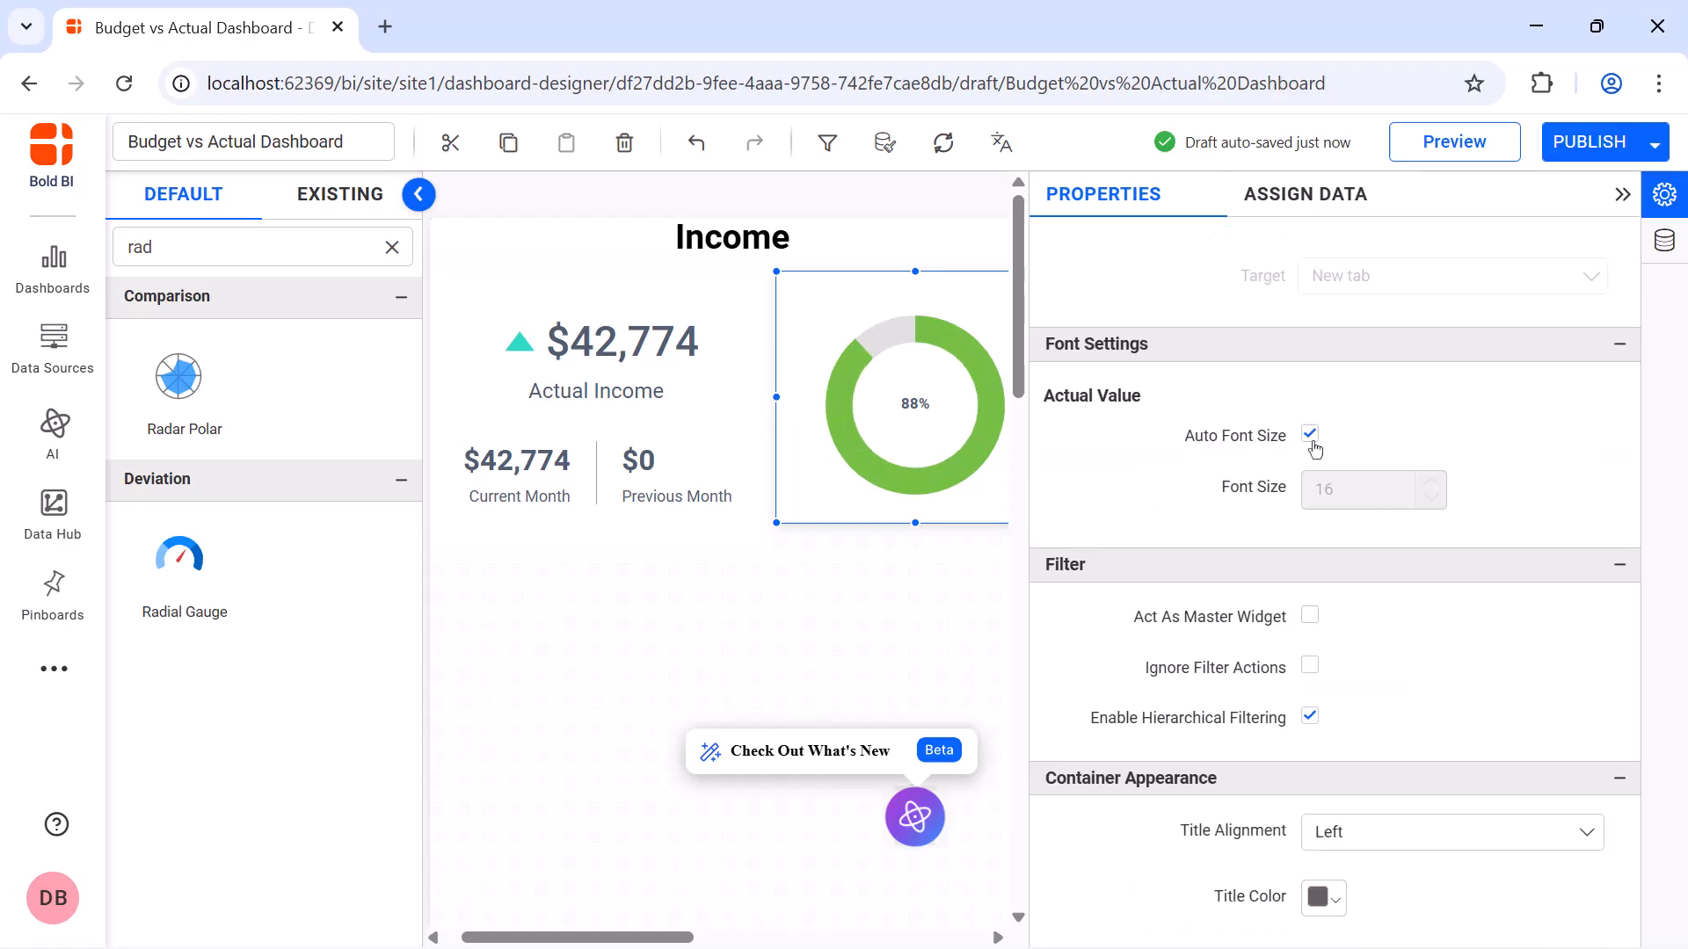
left_click(1314, 444)
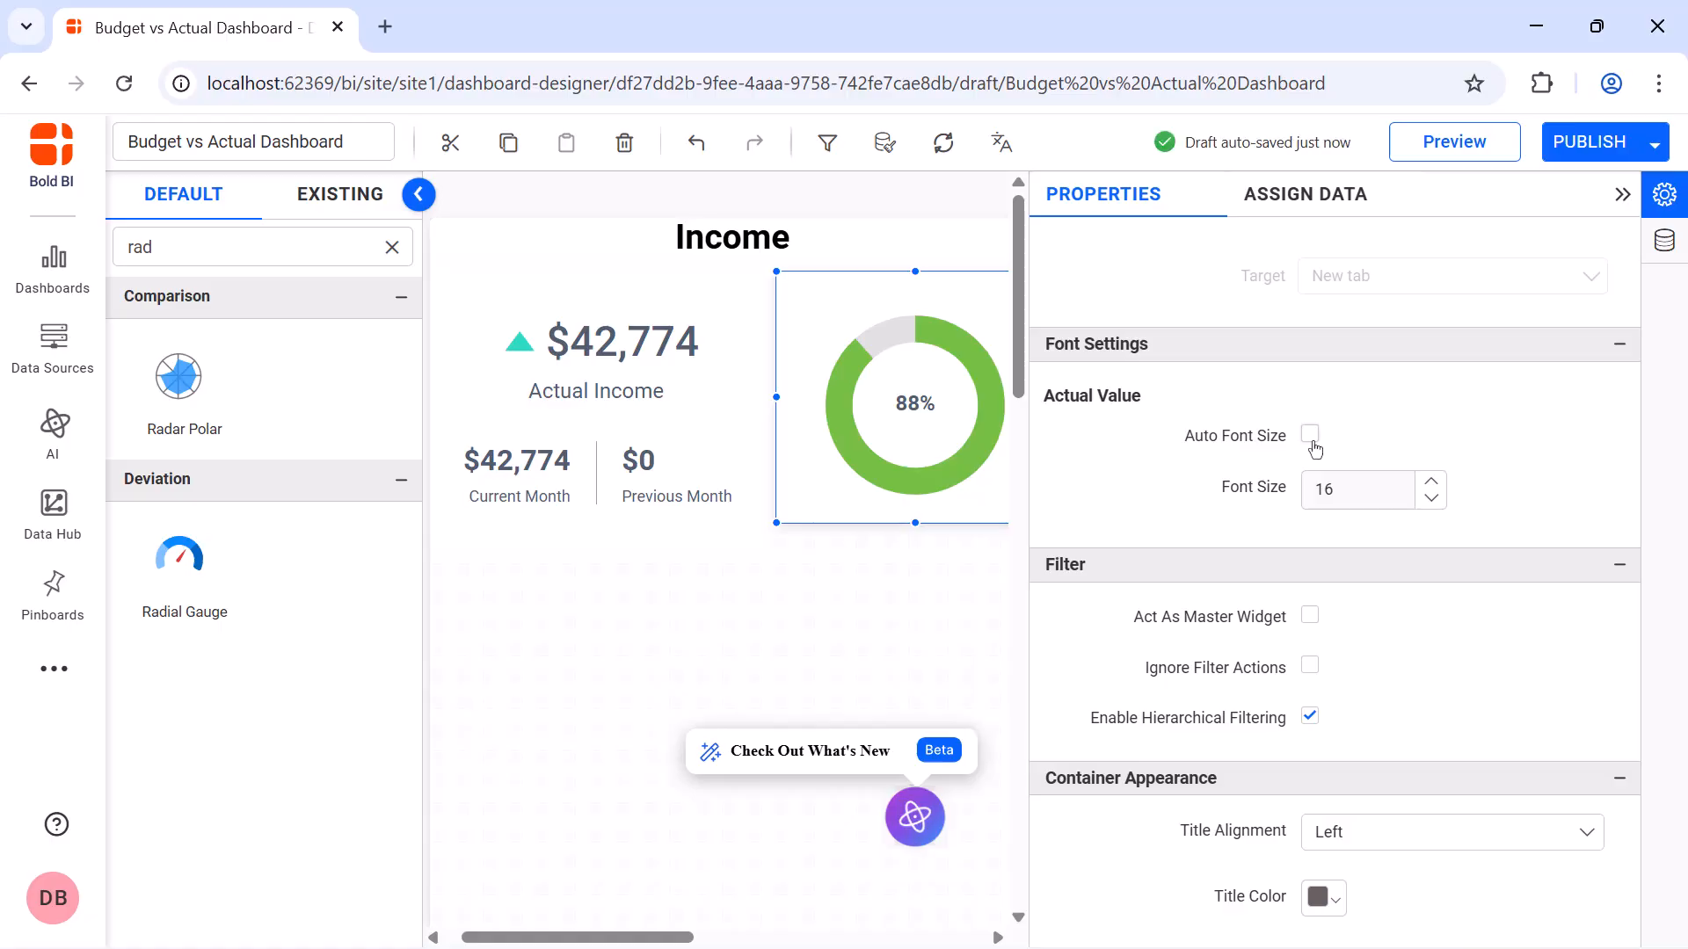
left_click(1354, 491)
type("40")
scroll(1319, 440, "down", 6)
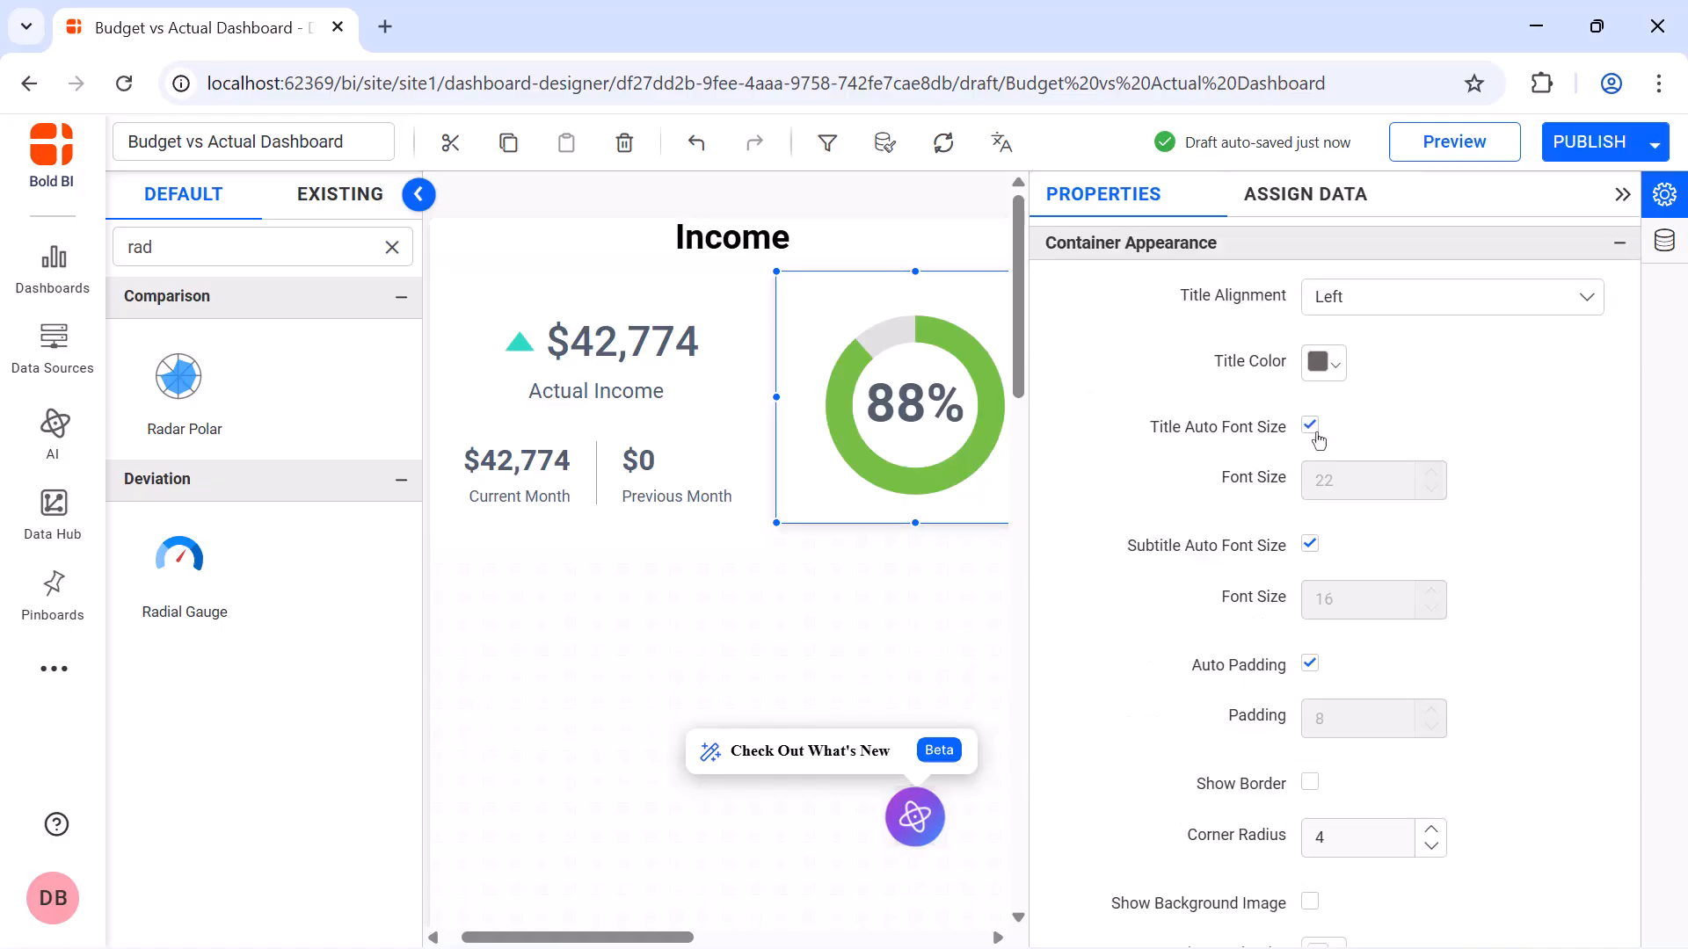
left_click(1314, 429)
left_click(1350, 476)
type("16")
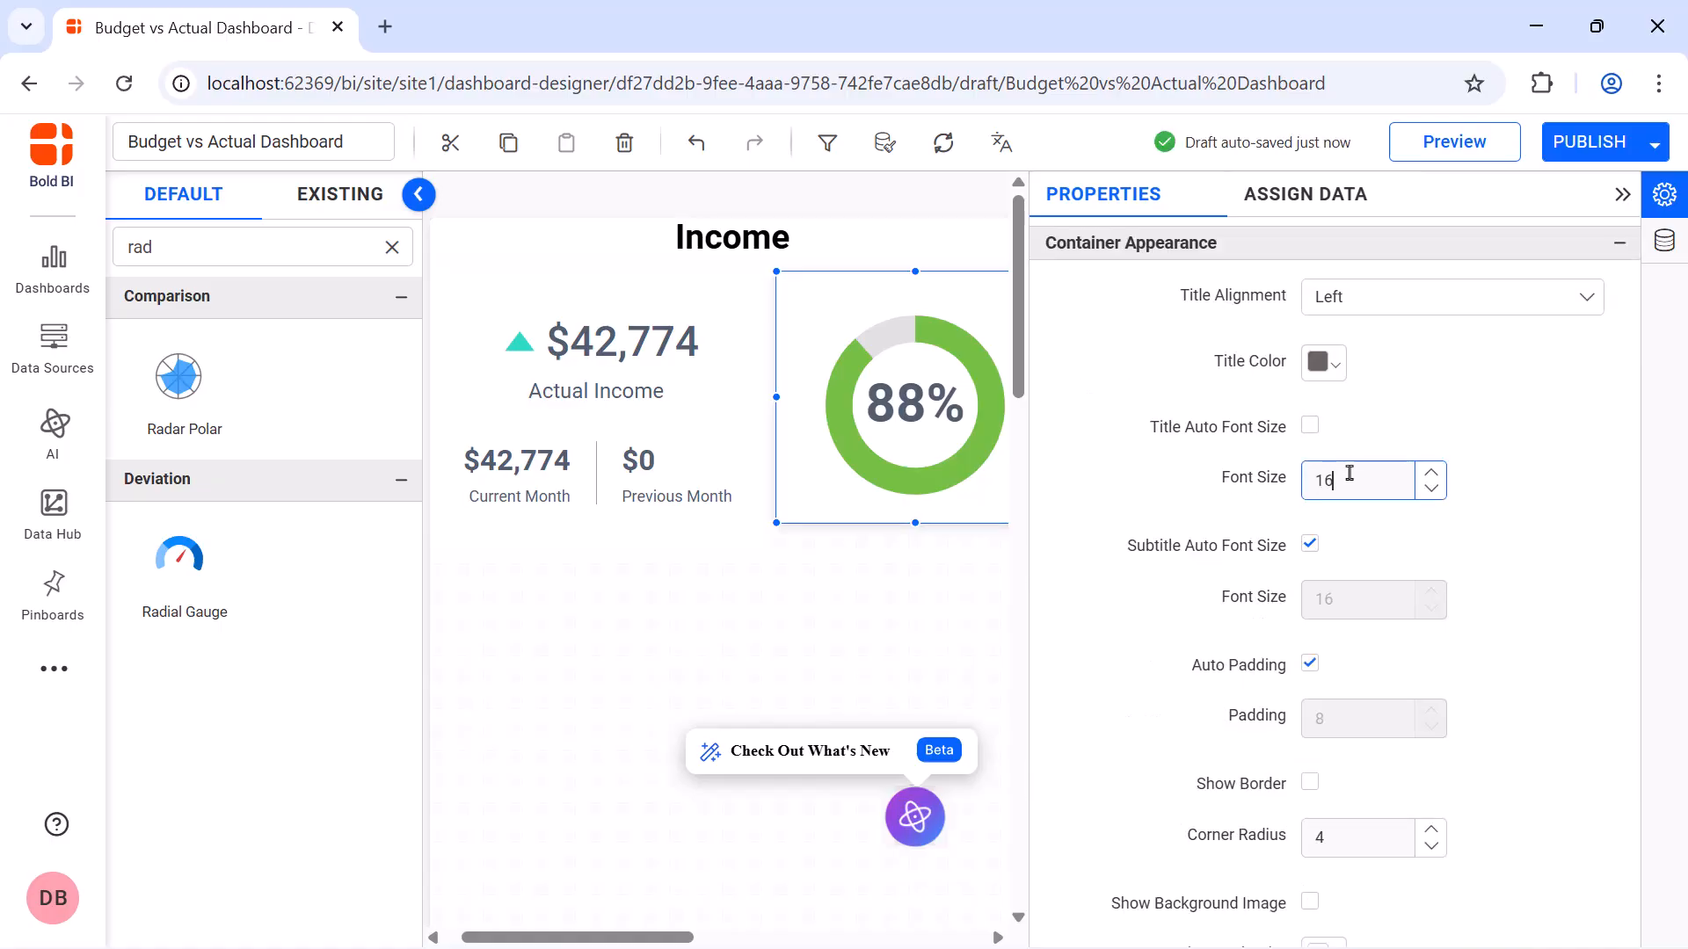
Set the income gauge's container corner radius to 0, disable its shadow, and show its header
left_click(1331, 831)
type("0")
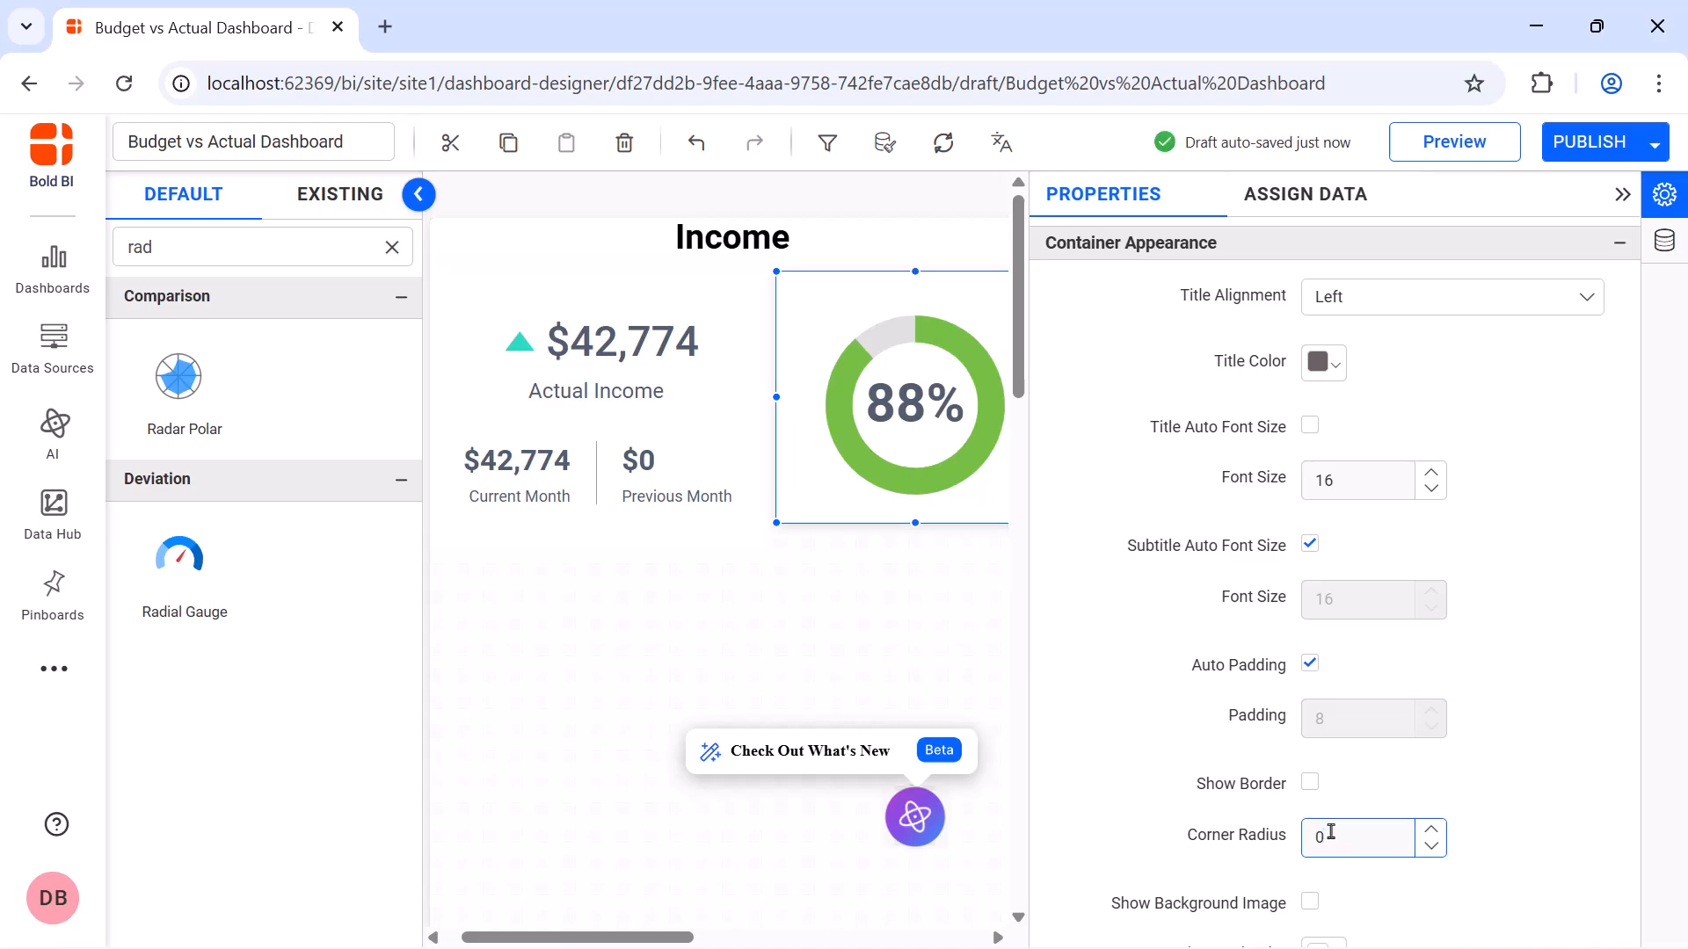
scroll(1317, 866, "down", 3)
left_click(1311, 858)
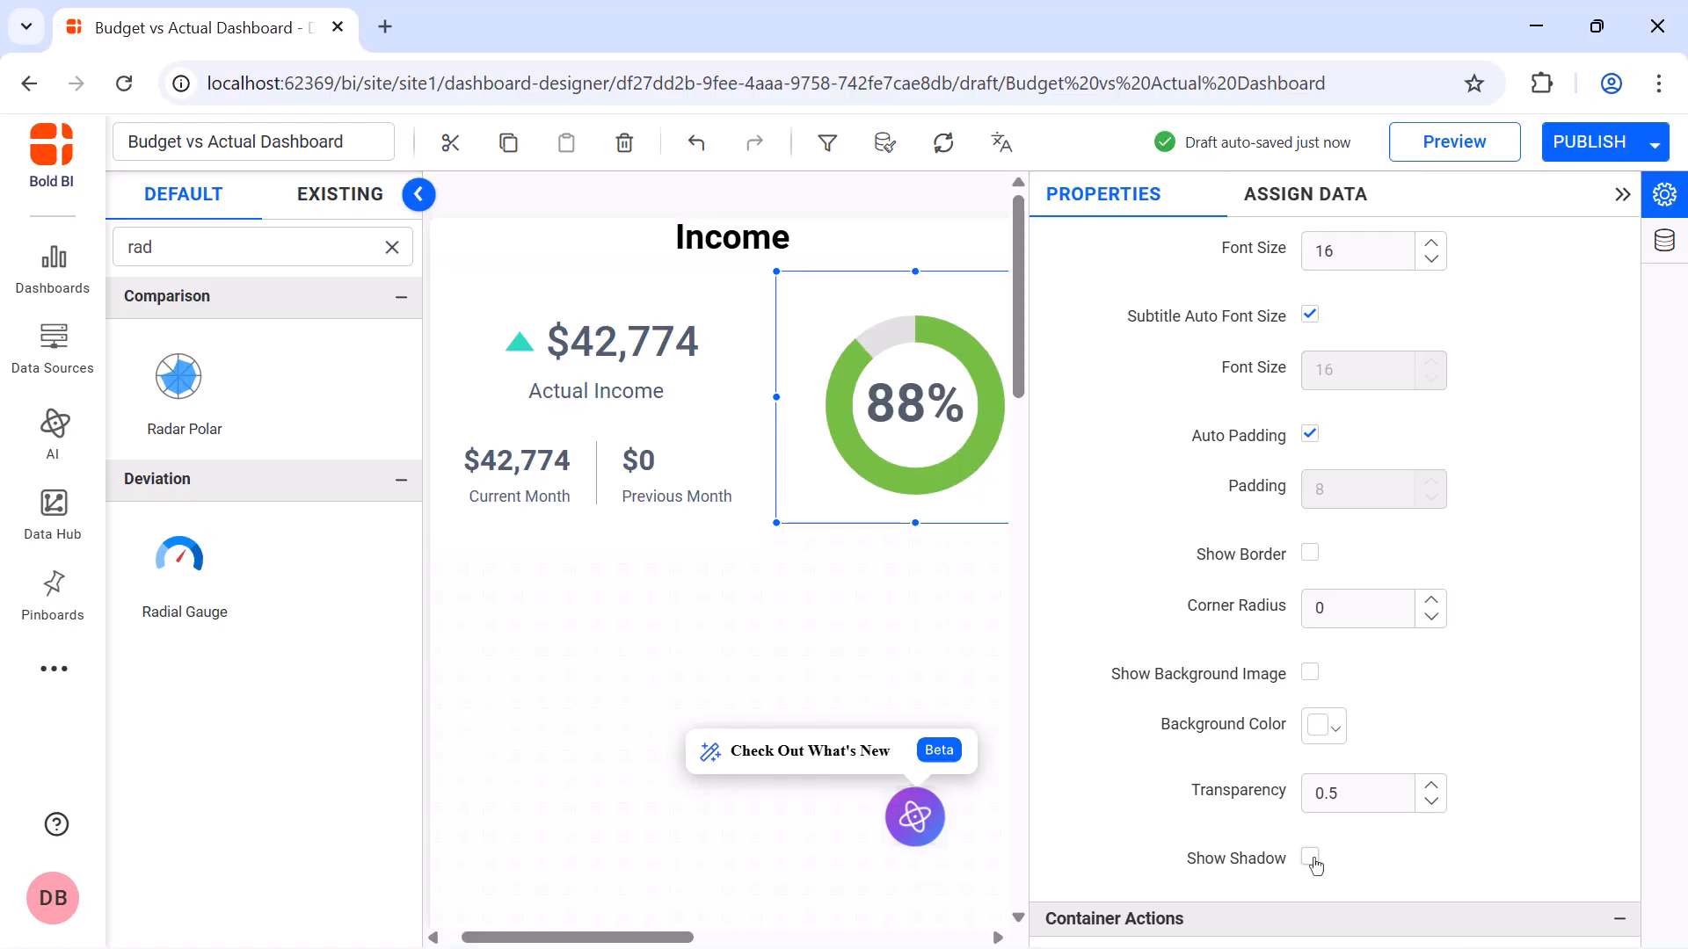
scroll(1316, 866, "down", 4)
left_click(1309, 666)
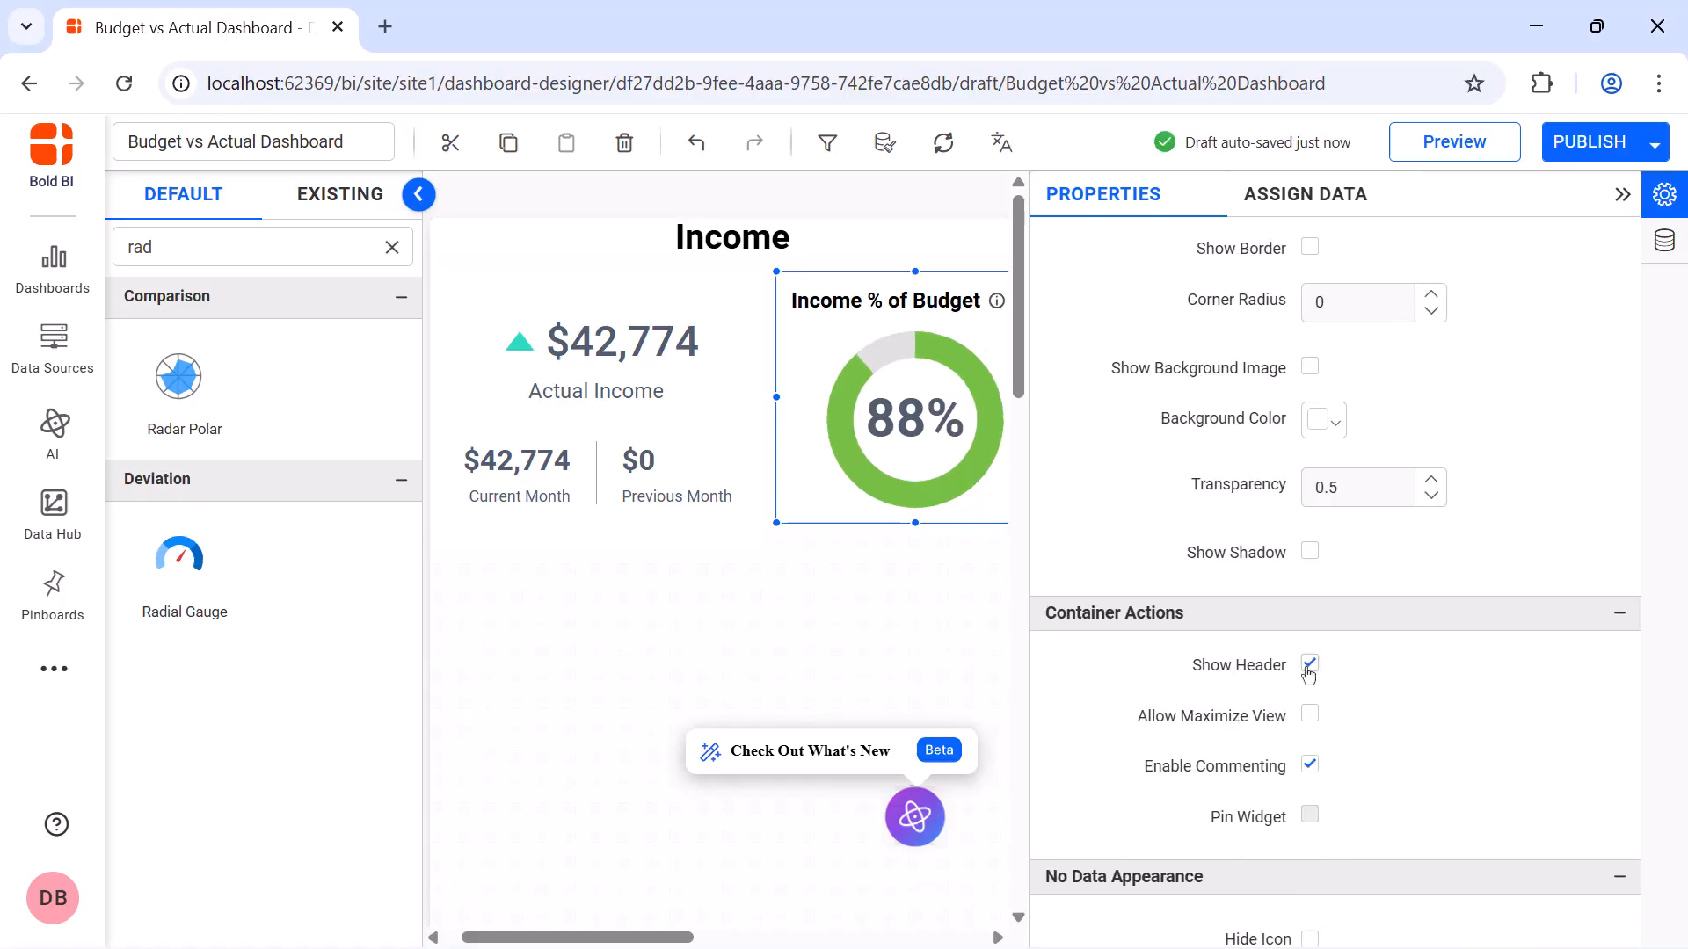
left_click(1618, 197)
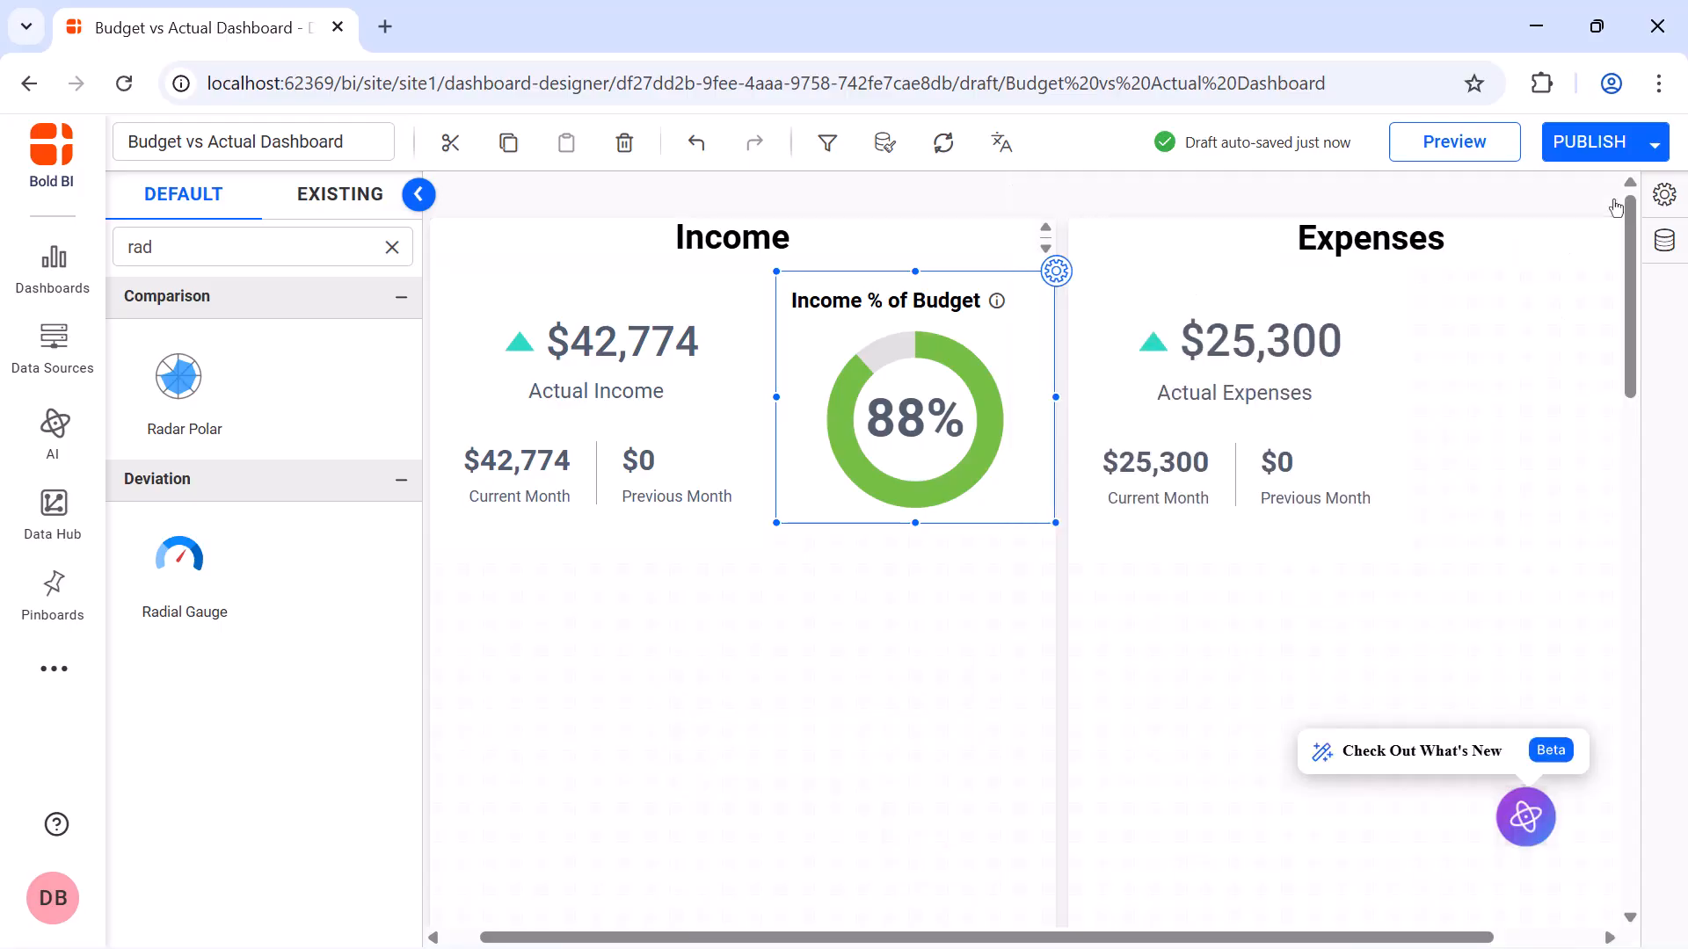
Add a radial gauge beside the Actual Expenses card, sized to match the income gauge, and name it "Expense % of Budget"
left_click_drag(188, 603, 1475, 316)
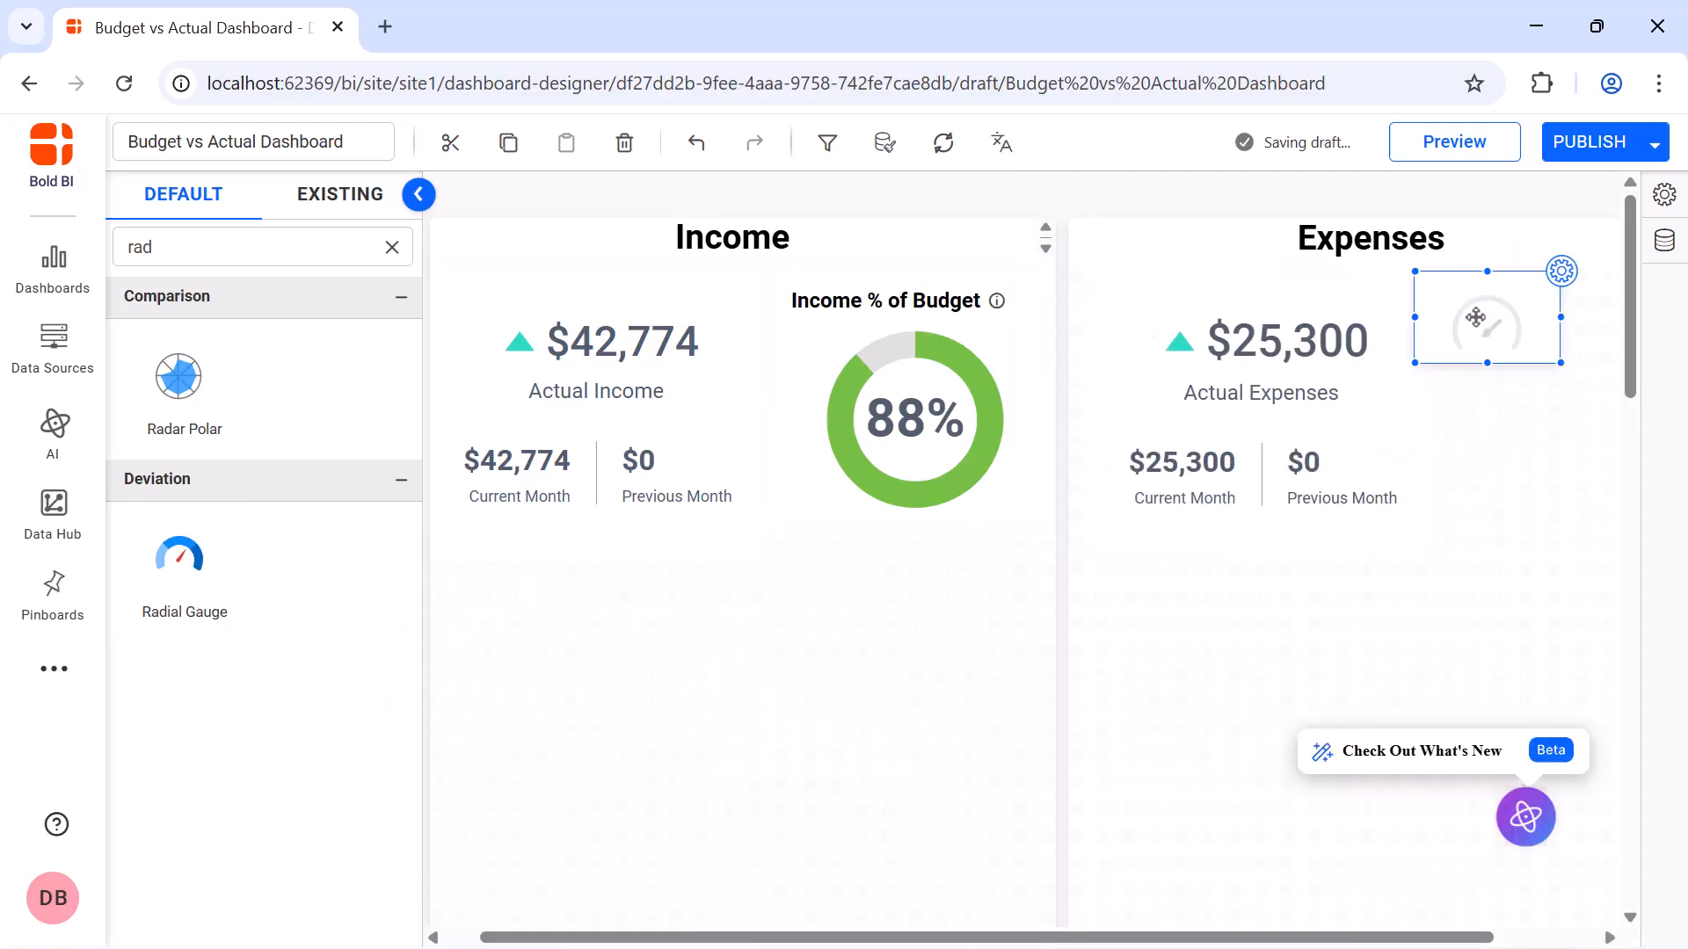
left_click_drag(1560, 362, 1569, 518)
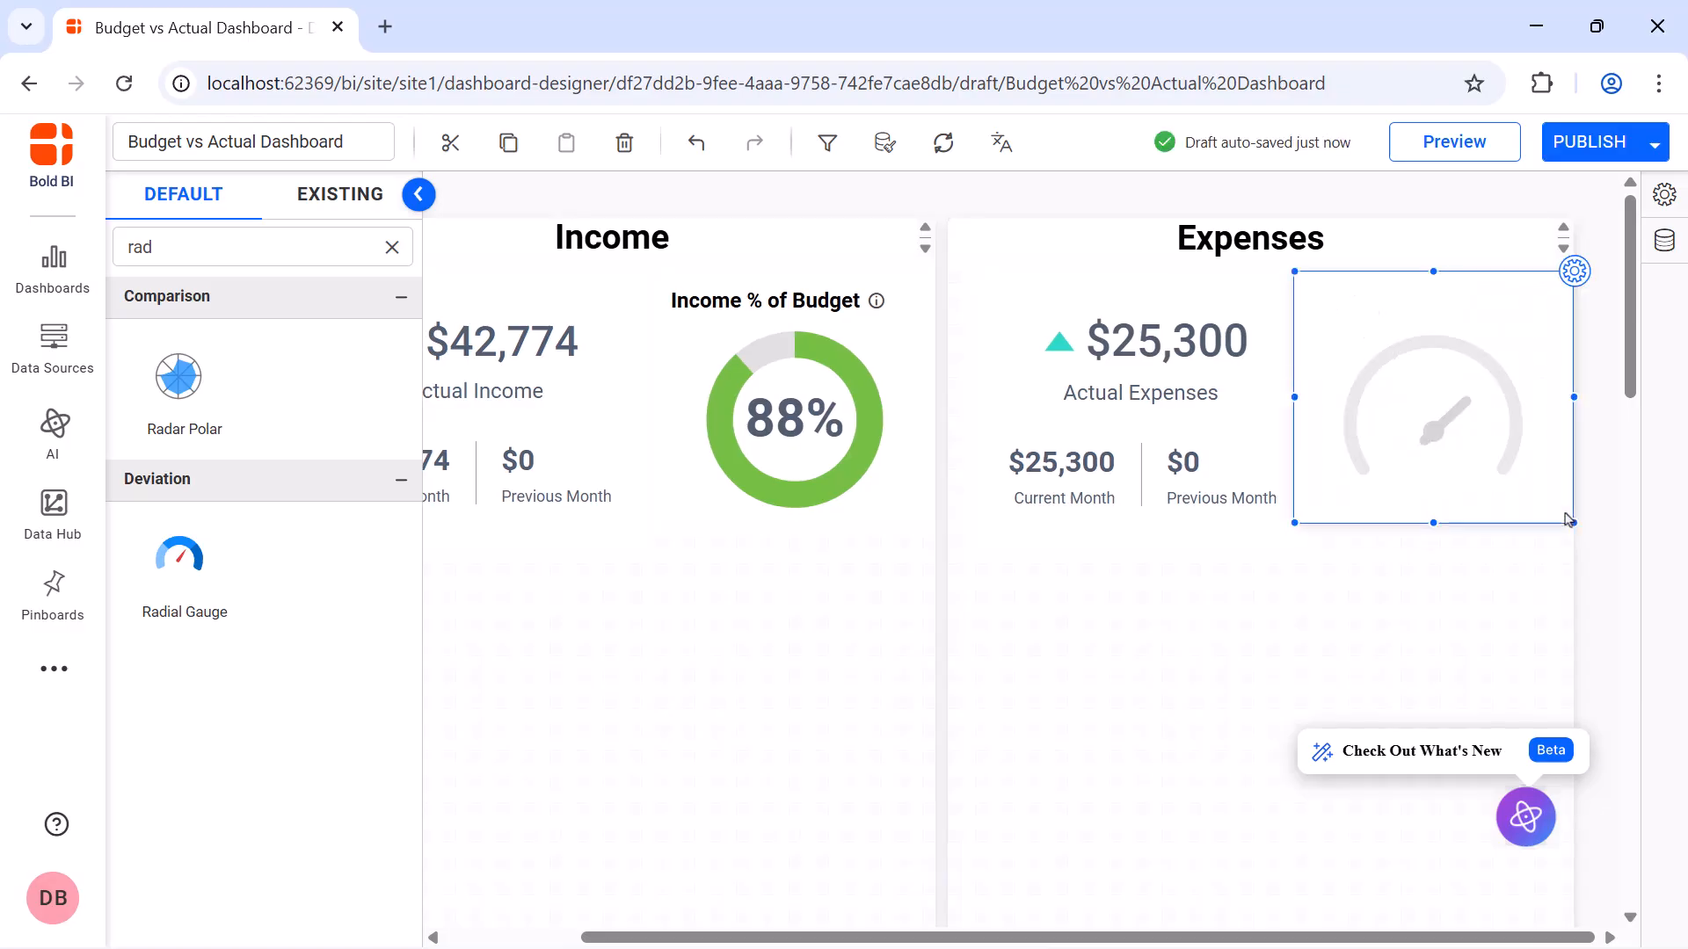
left_click(1573, 272)
left_click(1568, 275)
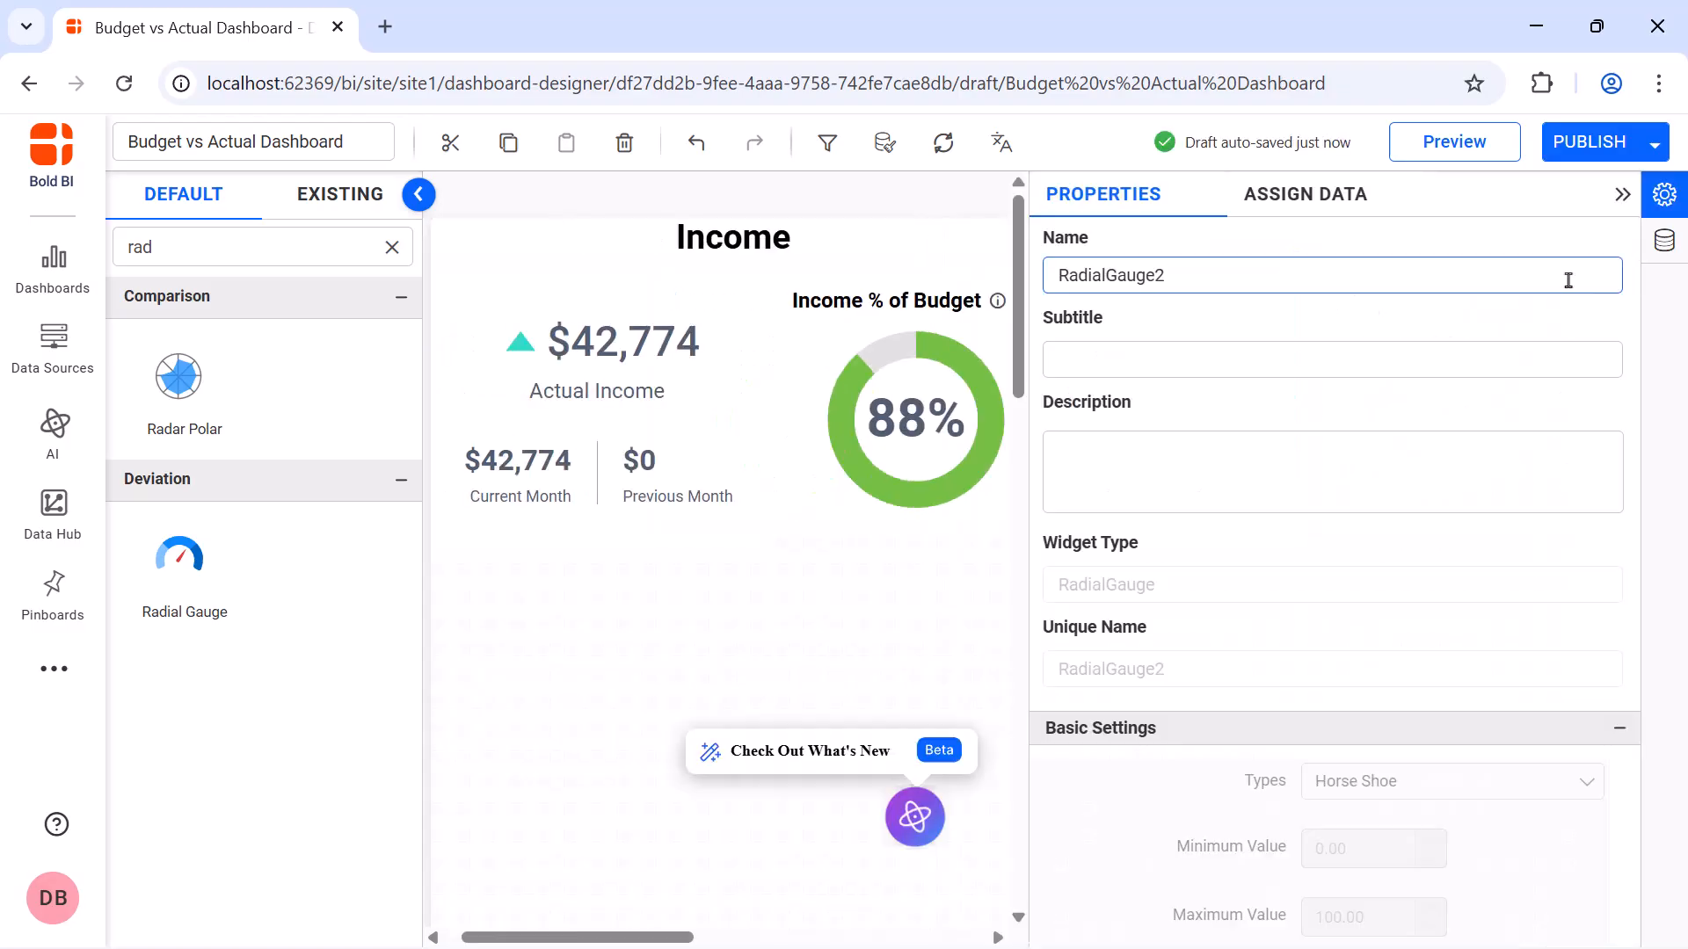
double_click(1569, 272)
key("BackSpace")
type("Expense % of Budget")
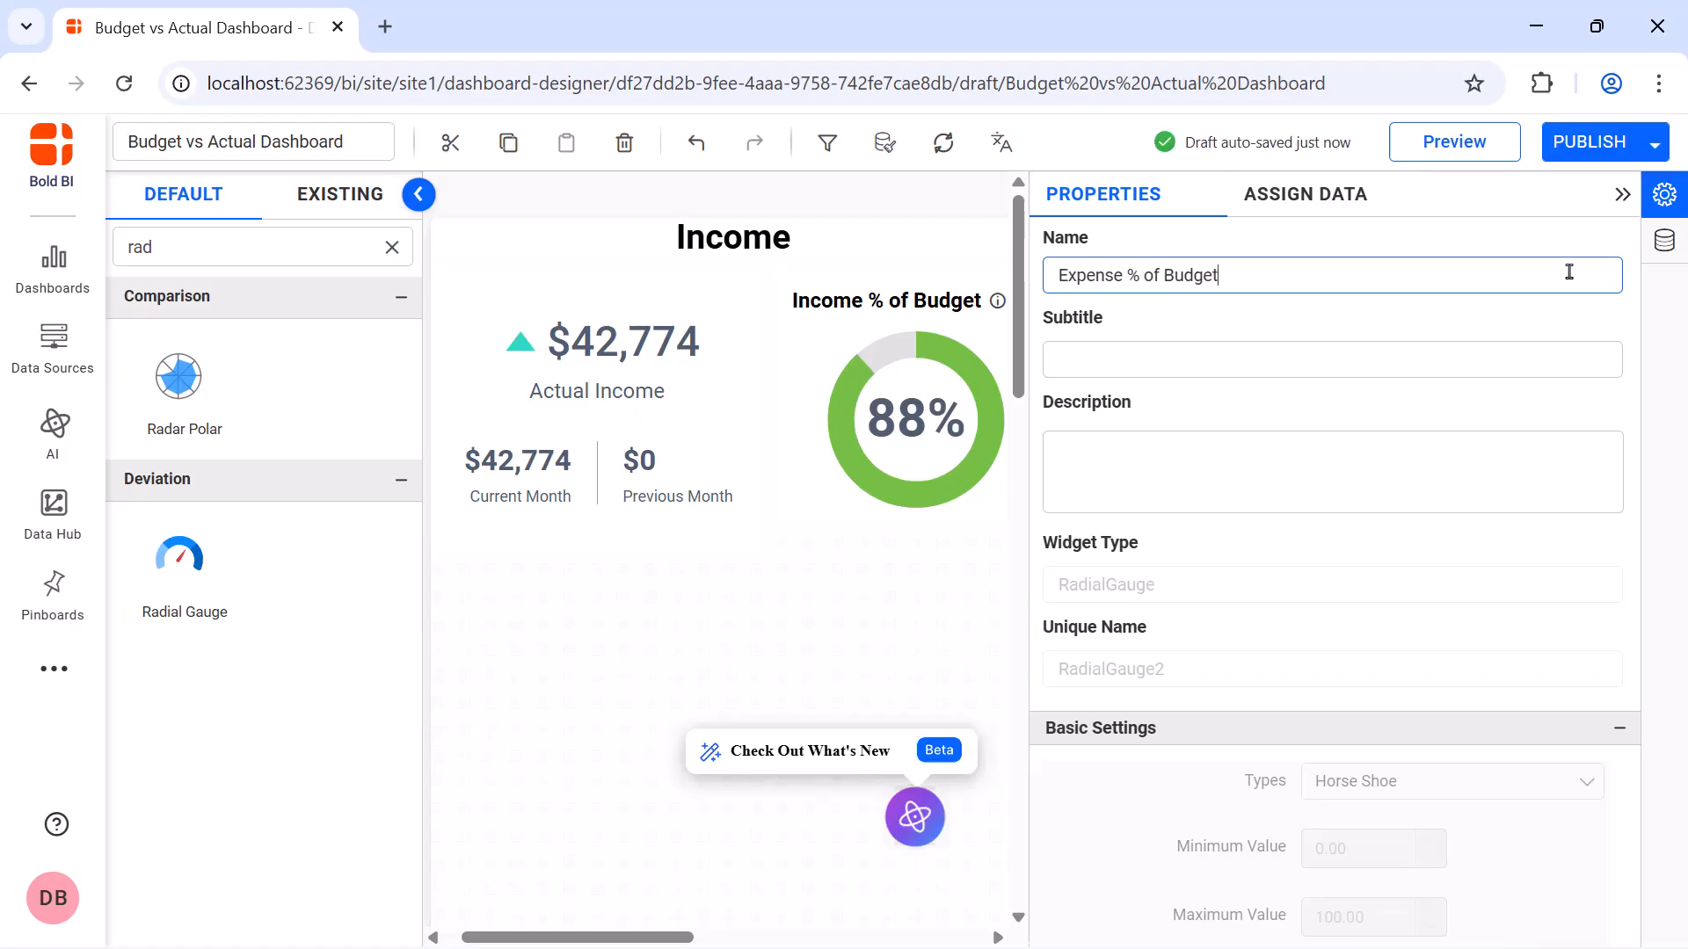
Create and save an expression named Budget Expense with the formula IF([Expense_Income]='Expense',[Budget],0)
left_click(1329, 204)
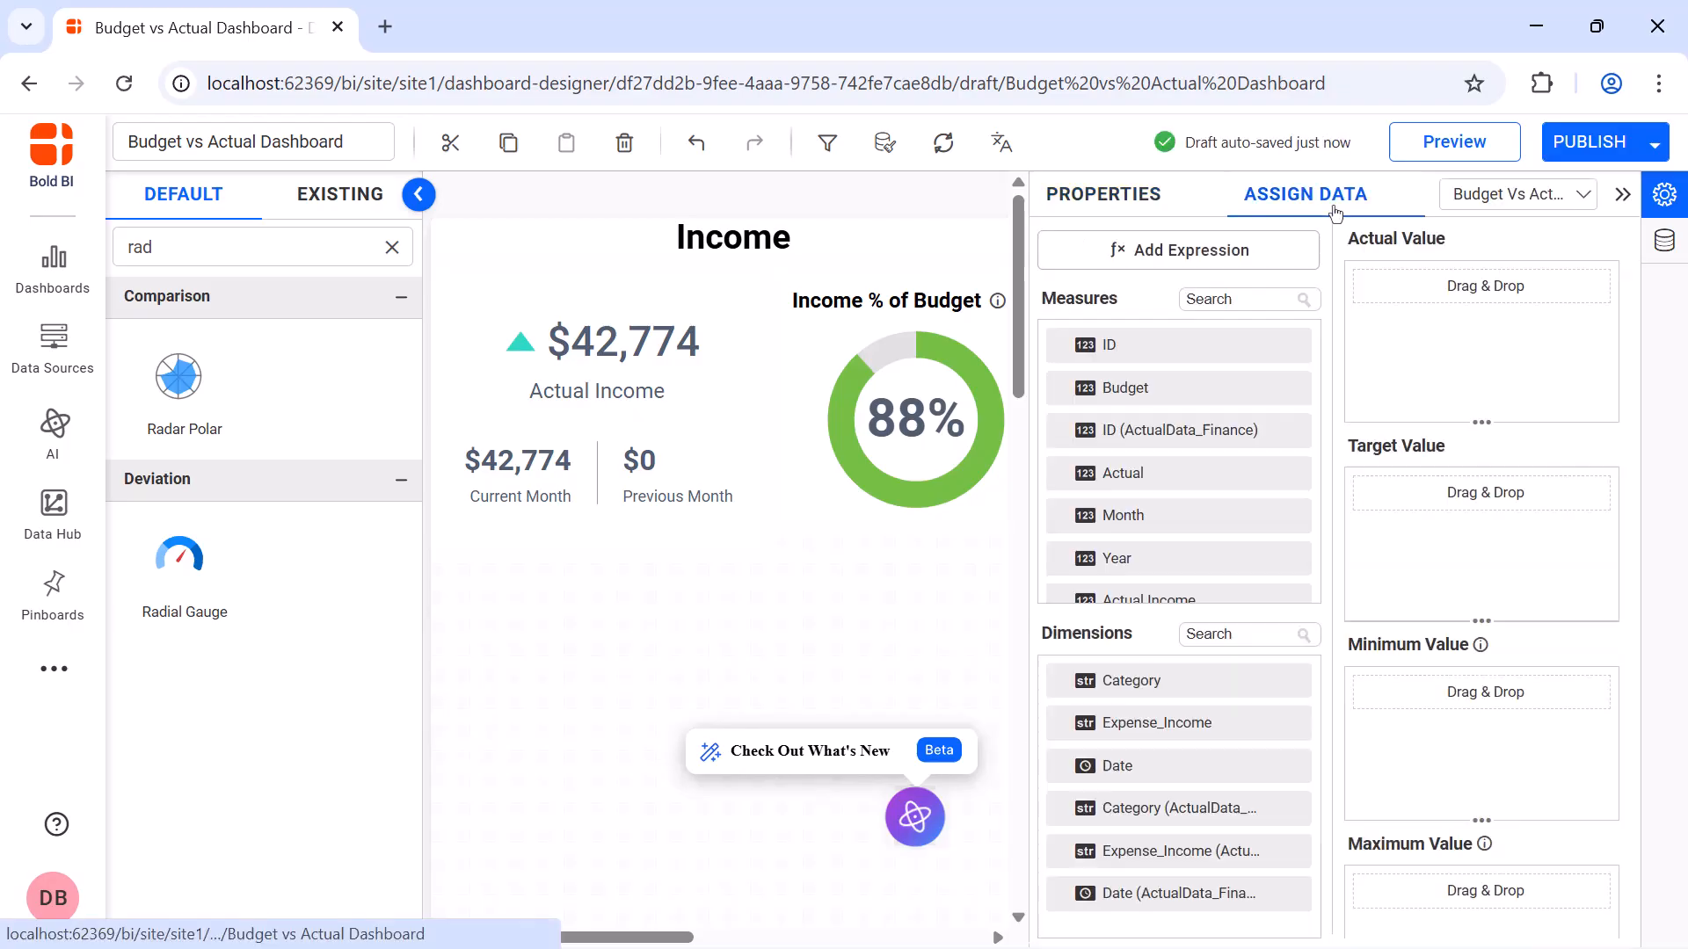
left_click(1293, 253)
left_click(425, 880)
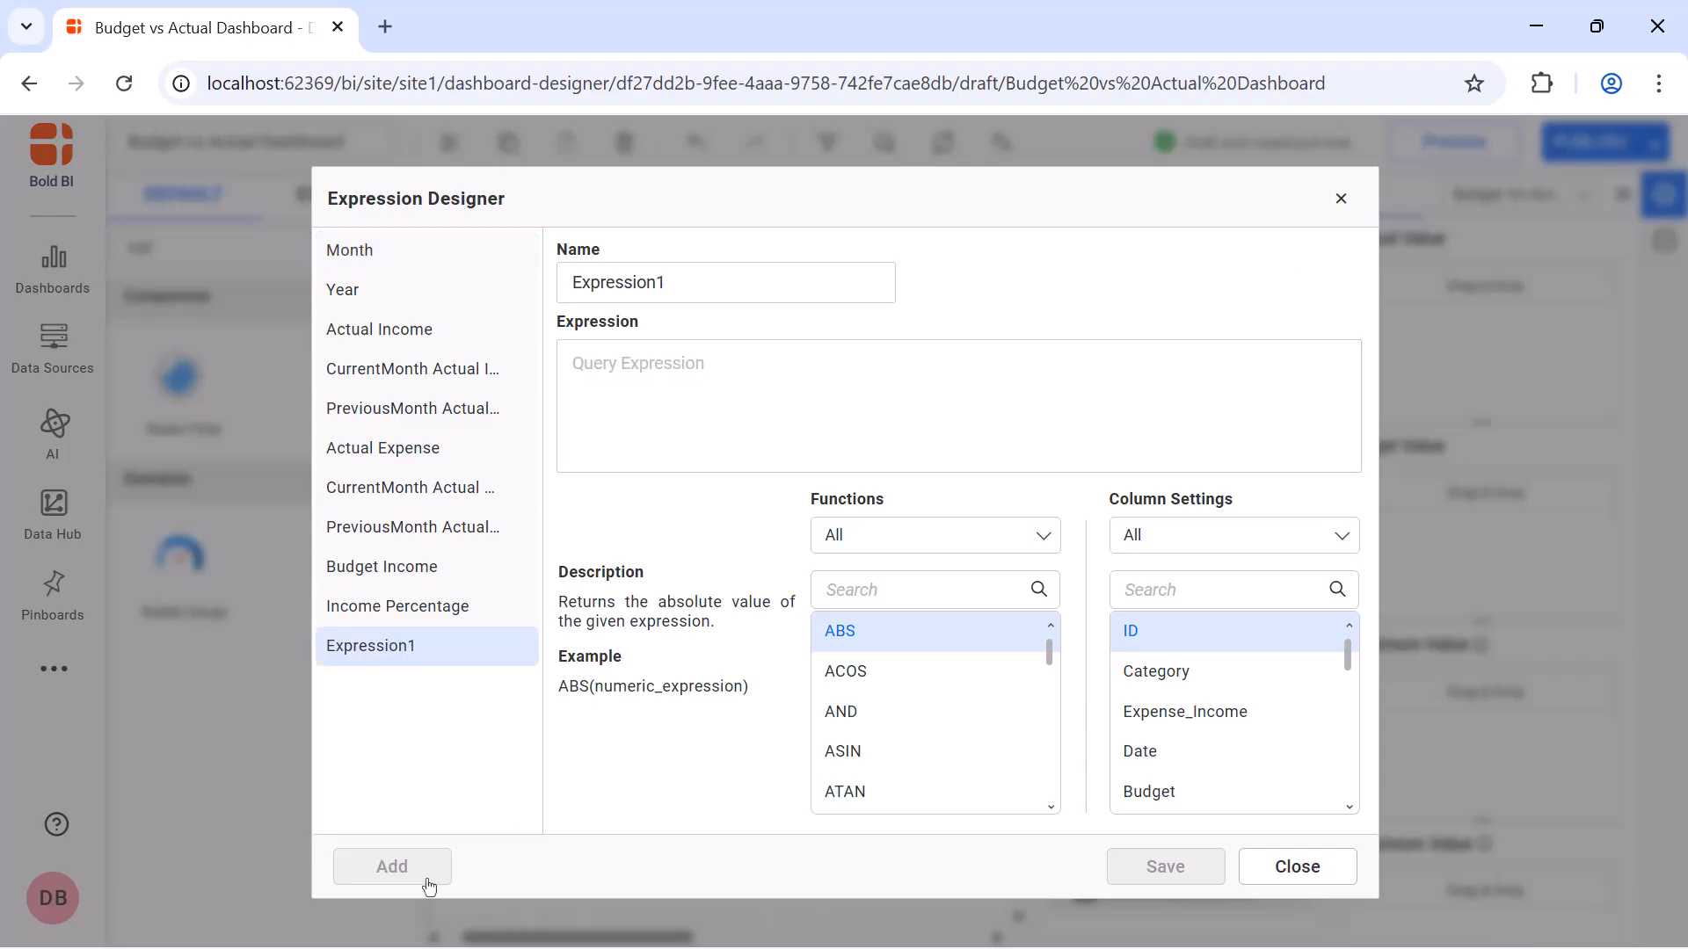
double_click(754, 284)
type("Budget Expense")
left_click(722, 365)
type("IF([Expense_Income]='Expense',[Budget],0)")
left_click(1134, 866)
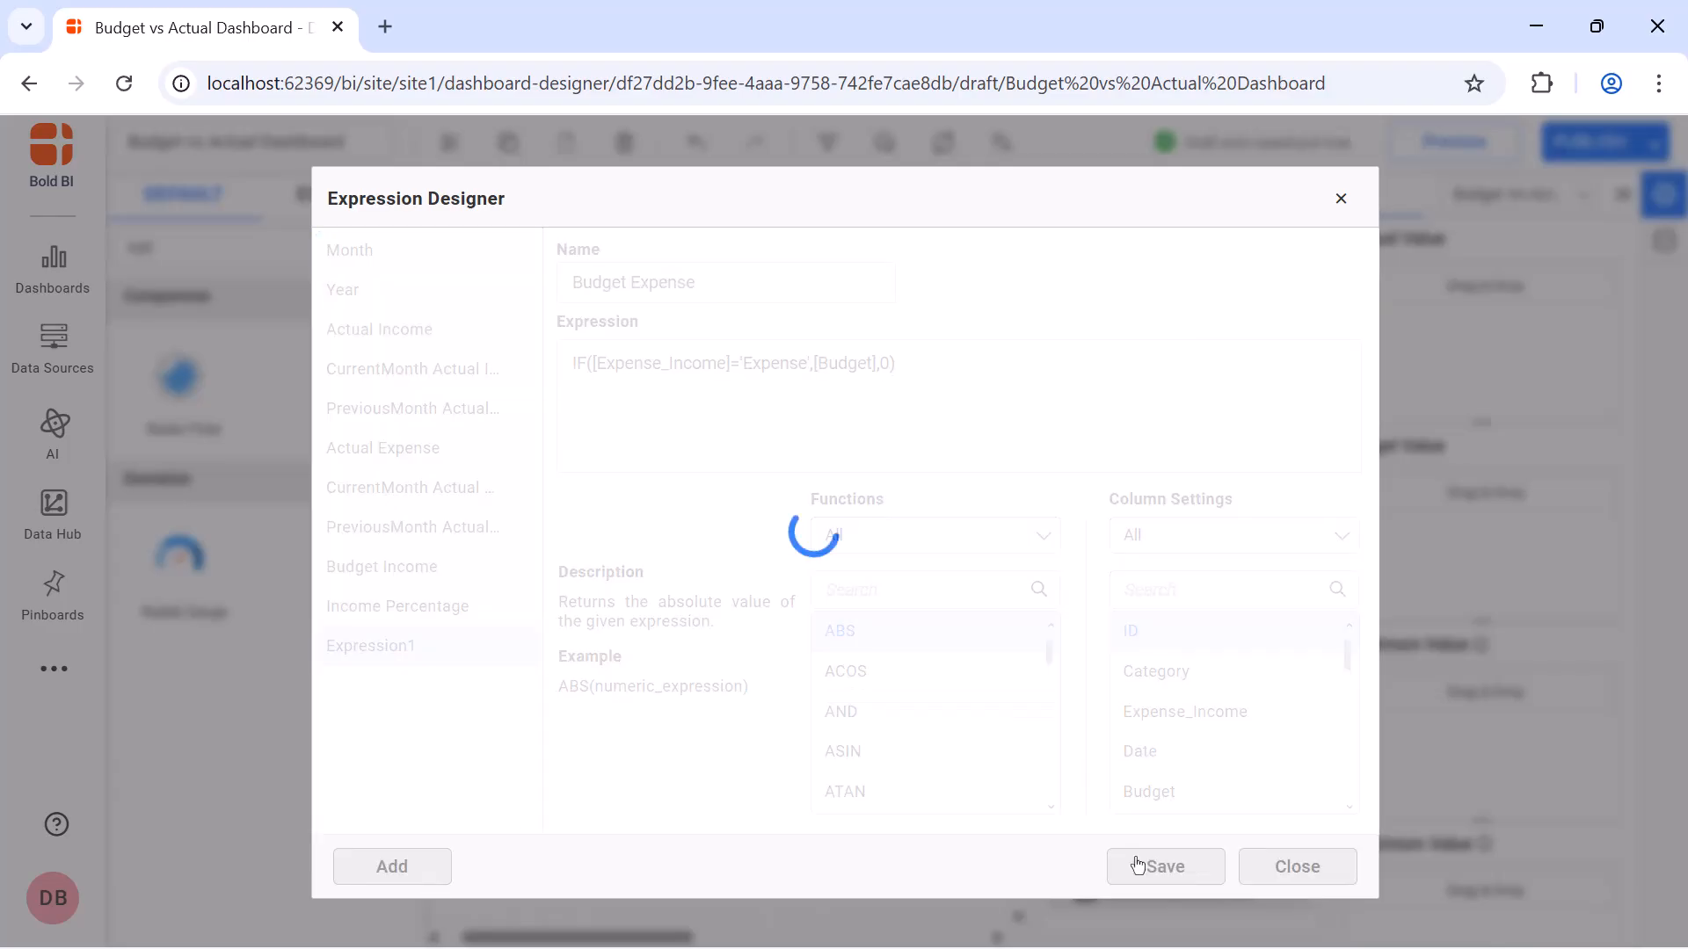
Create an expression named Expense Percentage with (SUM([Actual Expense])/SUM([Budget Expense]))*100, save it, and leave the expression designer
left_click(432, 867)
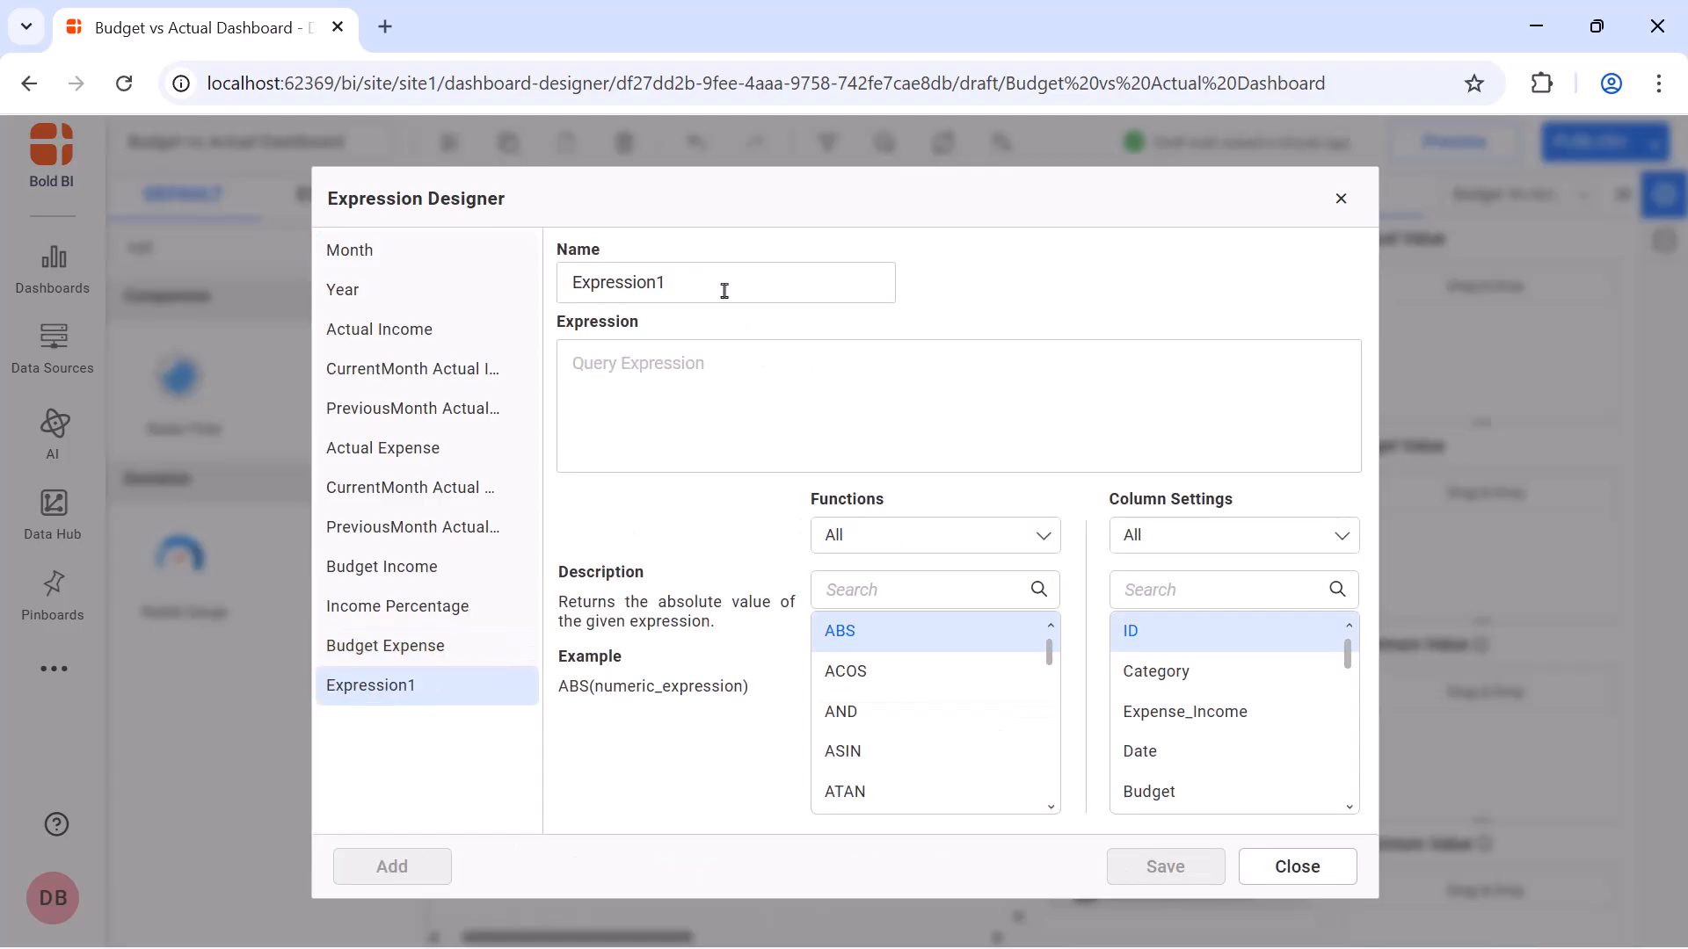
double_click(724, 285)
key("BackSpace")
type("Expense Percentage")
left_click(725, 360)
type("(SUM([Actual Expense])/SUM([Budget Expense]))*100")
left_click(1166, 865)
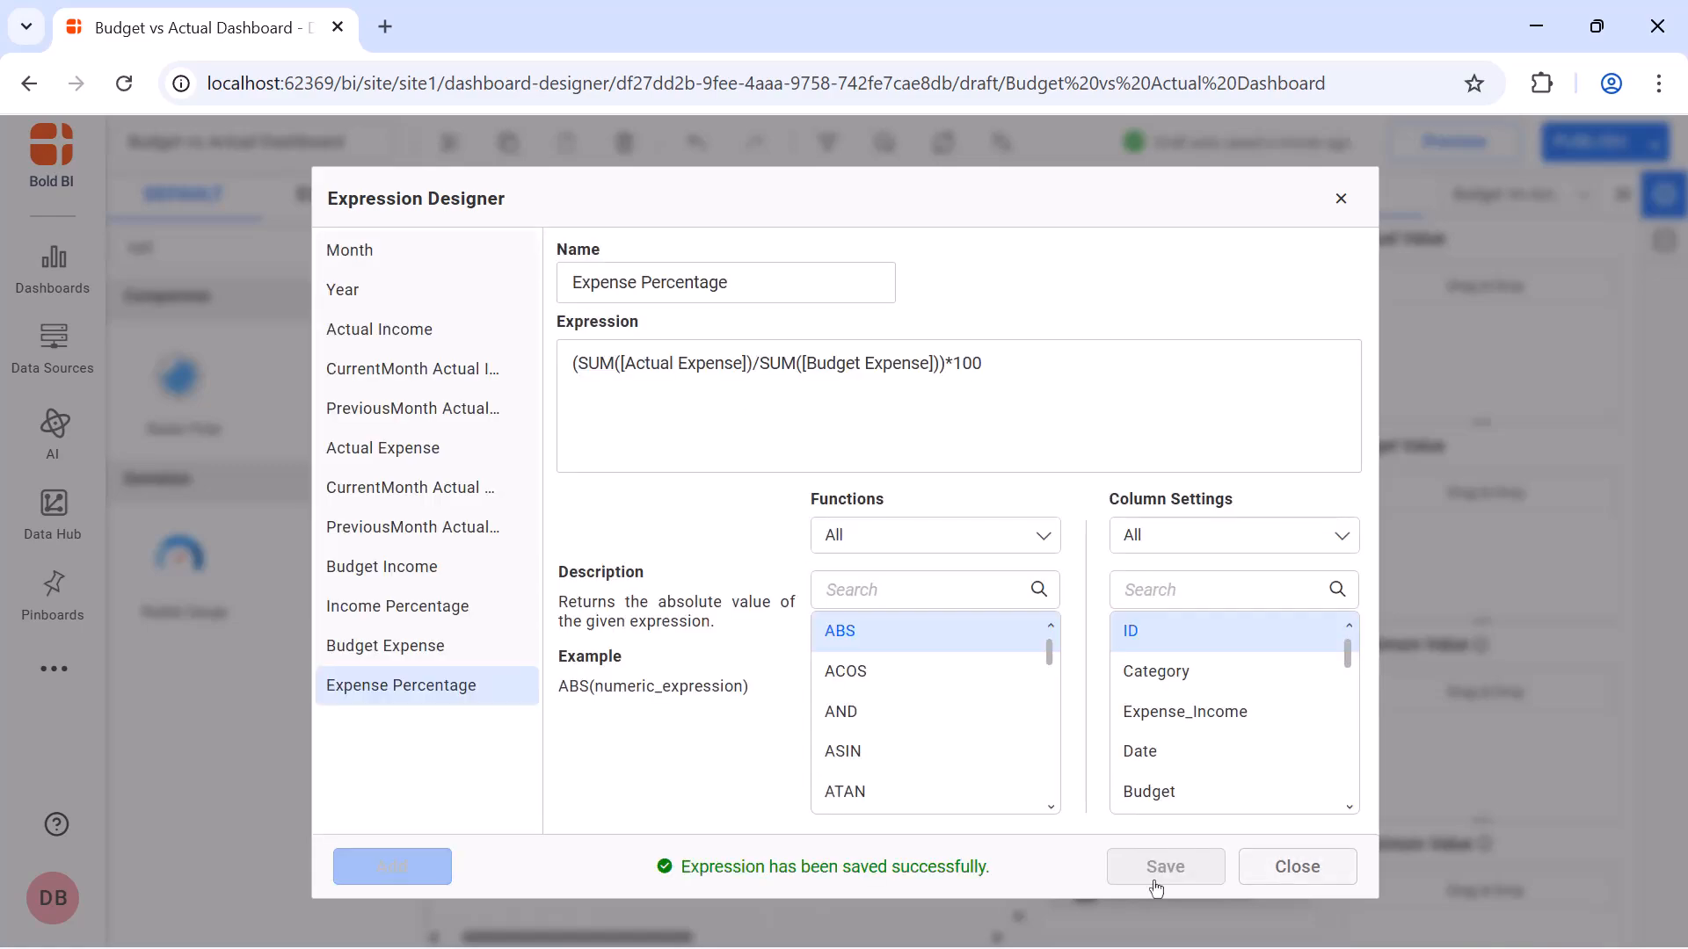
left_click(1340, 199)
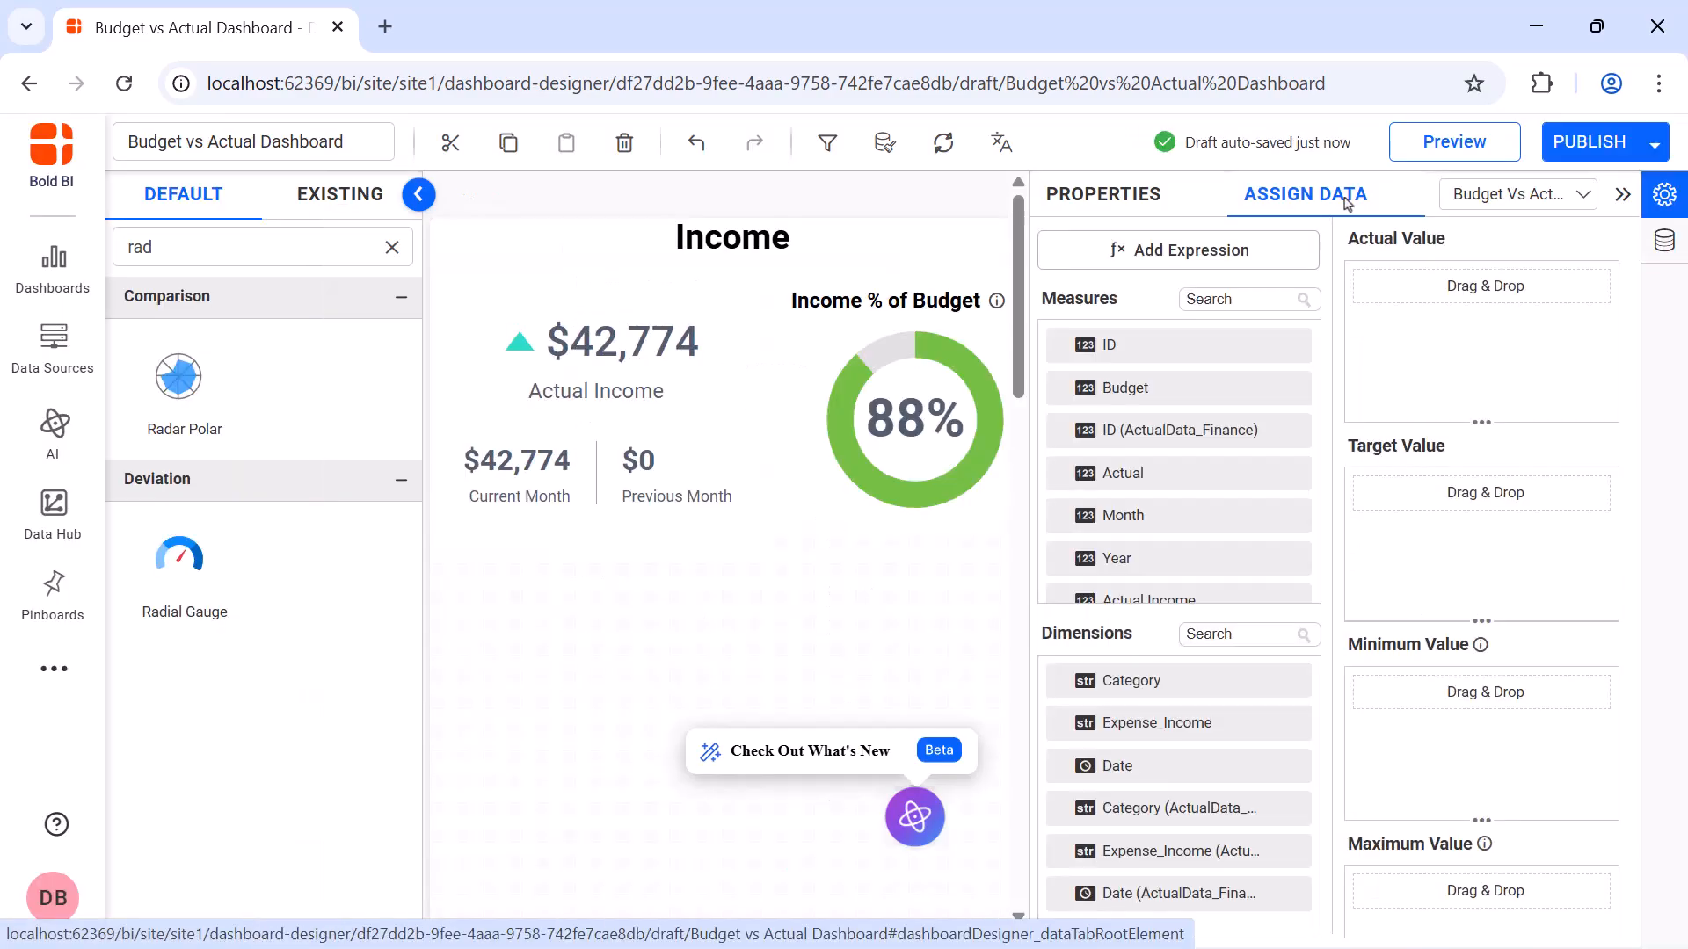
Find the Expense Percentage measure and assign it as the expense gauge's actual value
left_click(1277, 296)
type("ex")
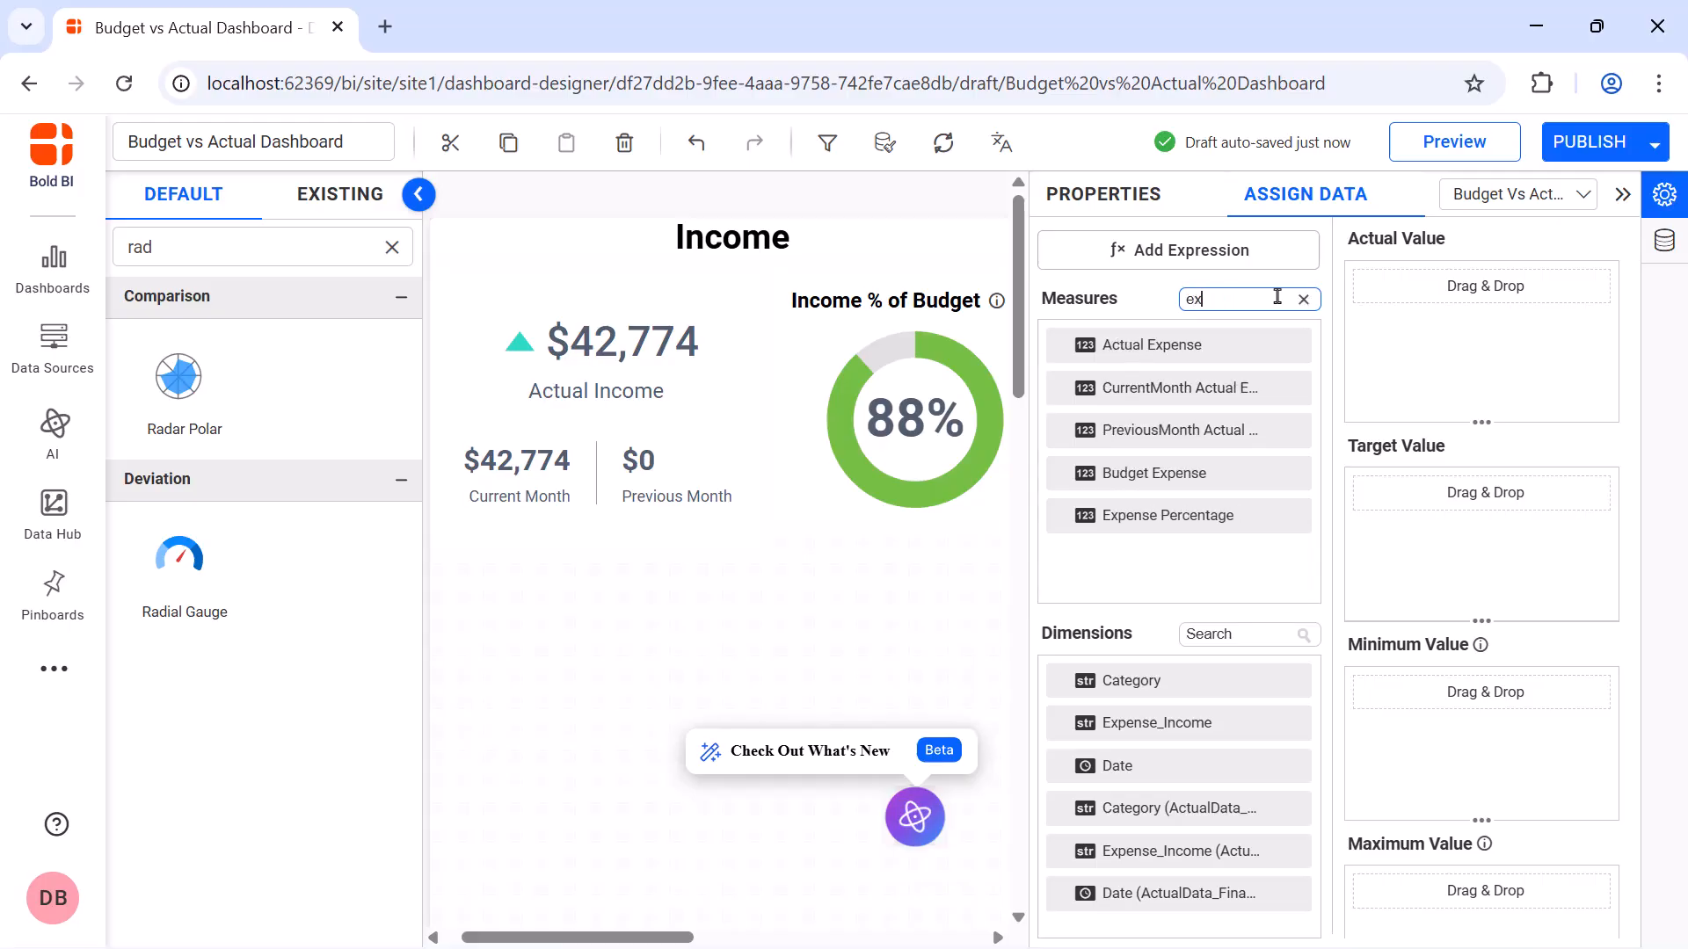
left_click_drag(1257, 515, 1374, 360)
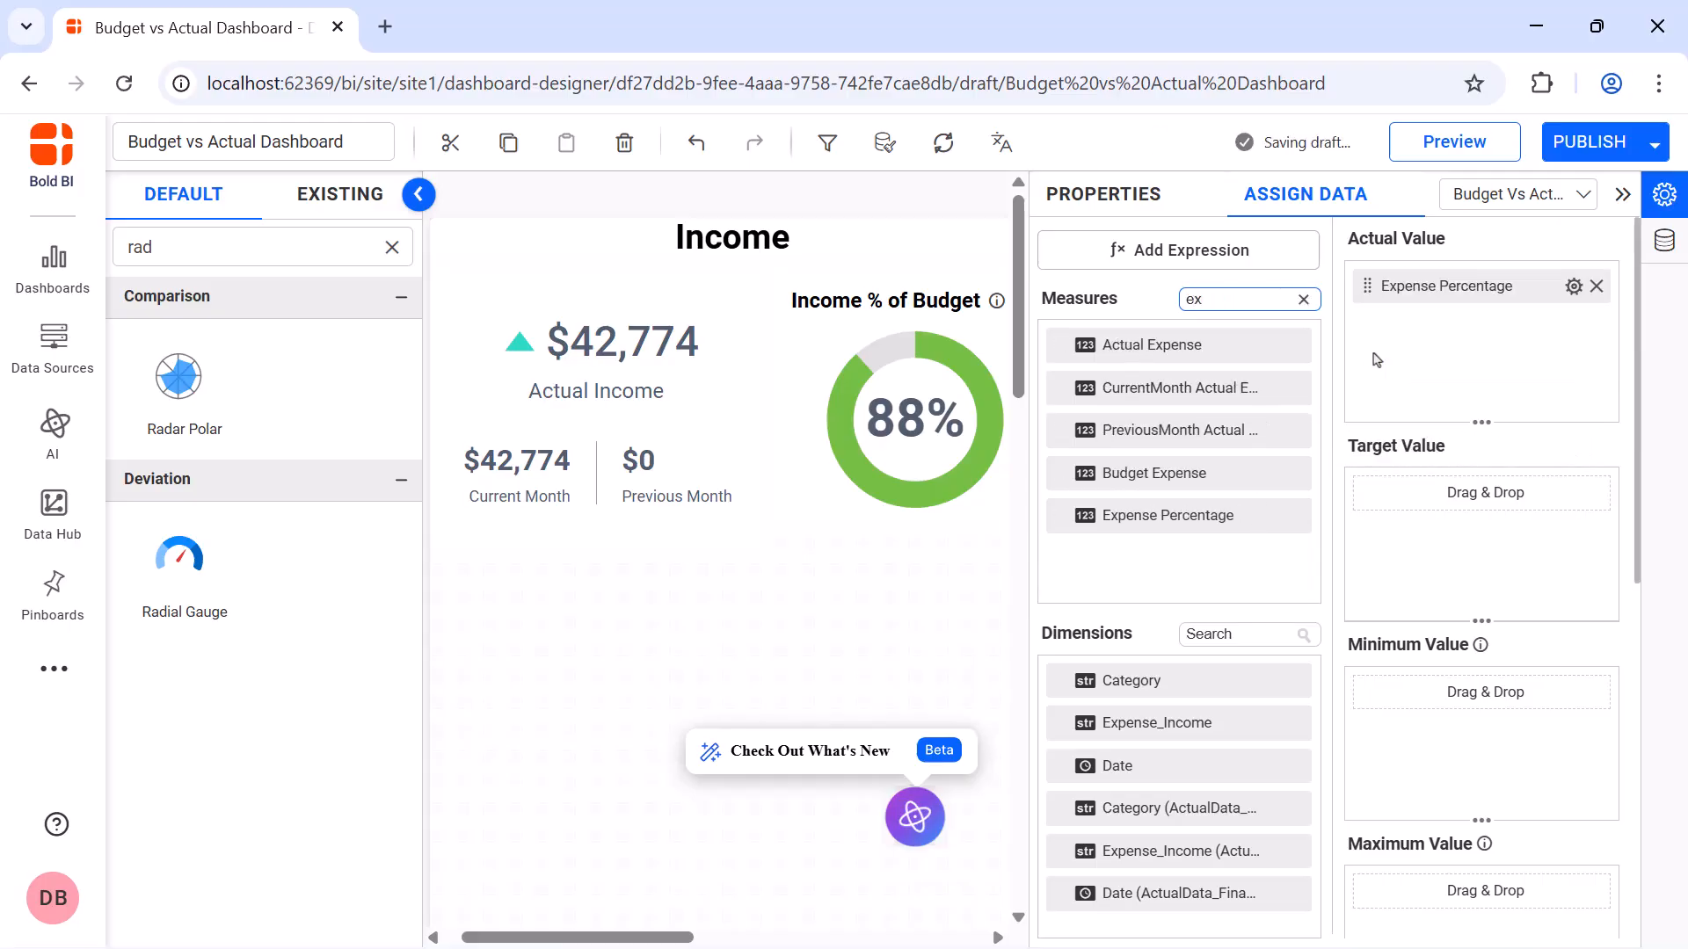
Format the gauge's Expense Percentage value as a number with 0 decimal places and a % sign appended after it
left_click(1573, 287)
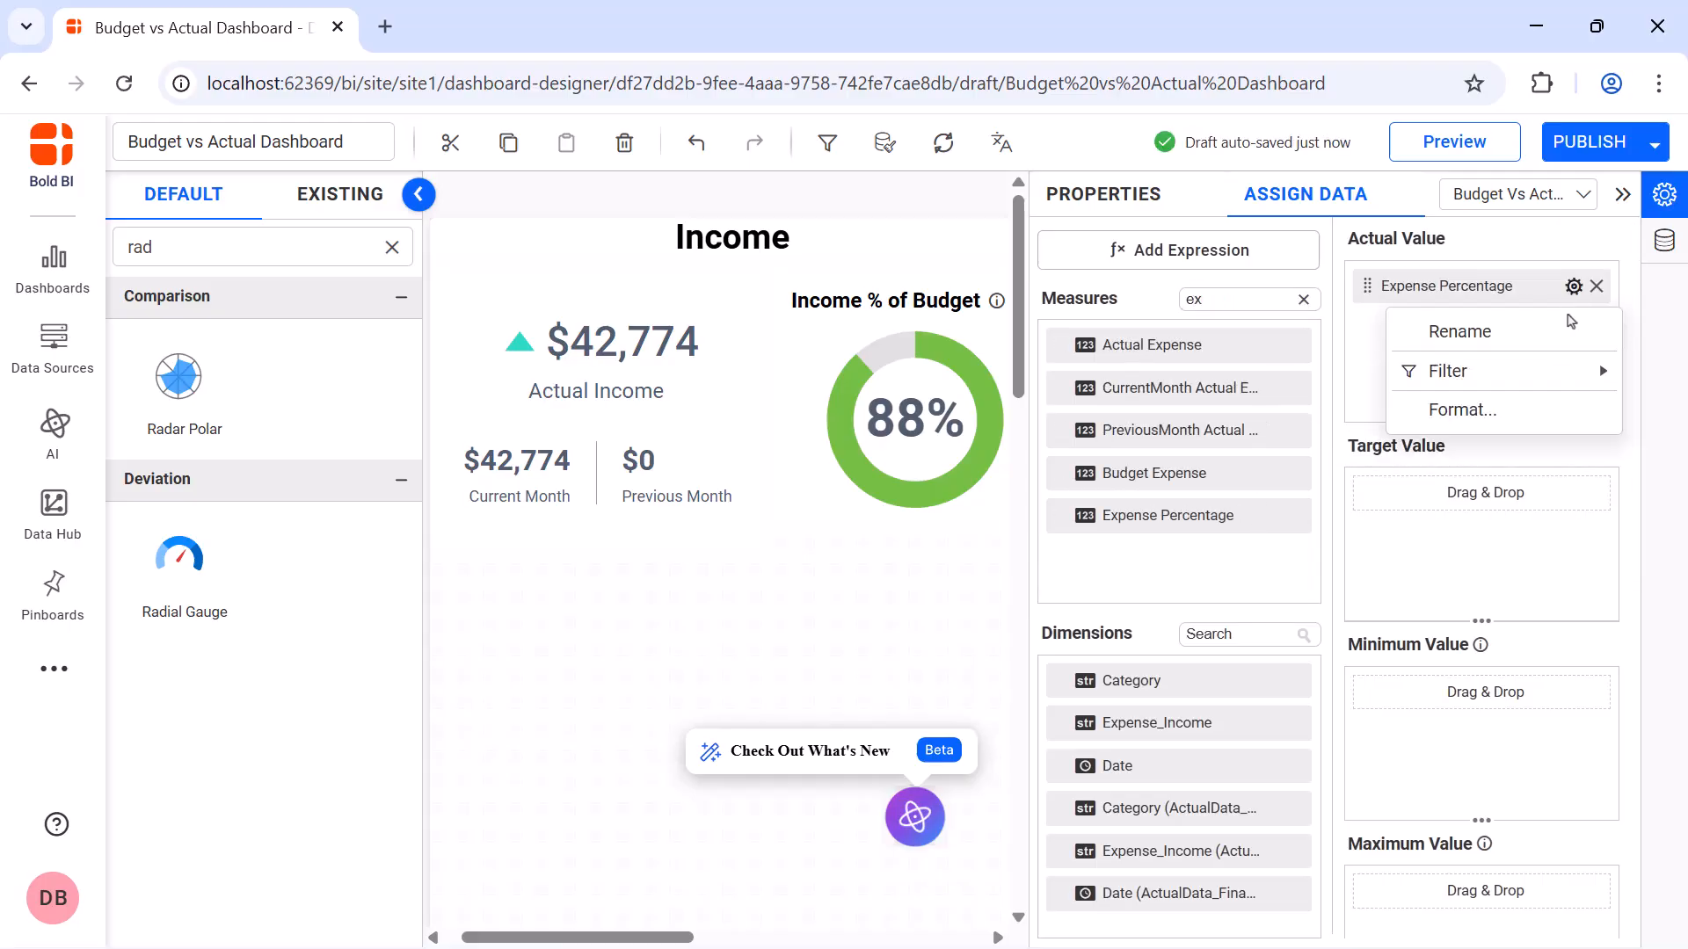
left_click(1477, 407)
left_click(877, 403)
left_click(876, 480)
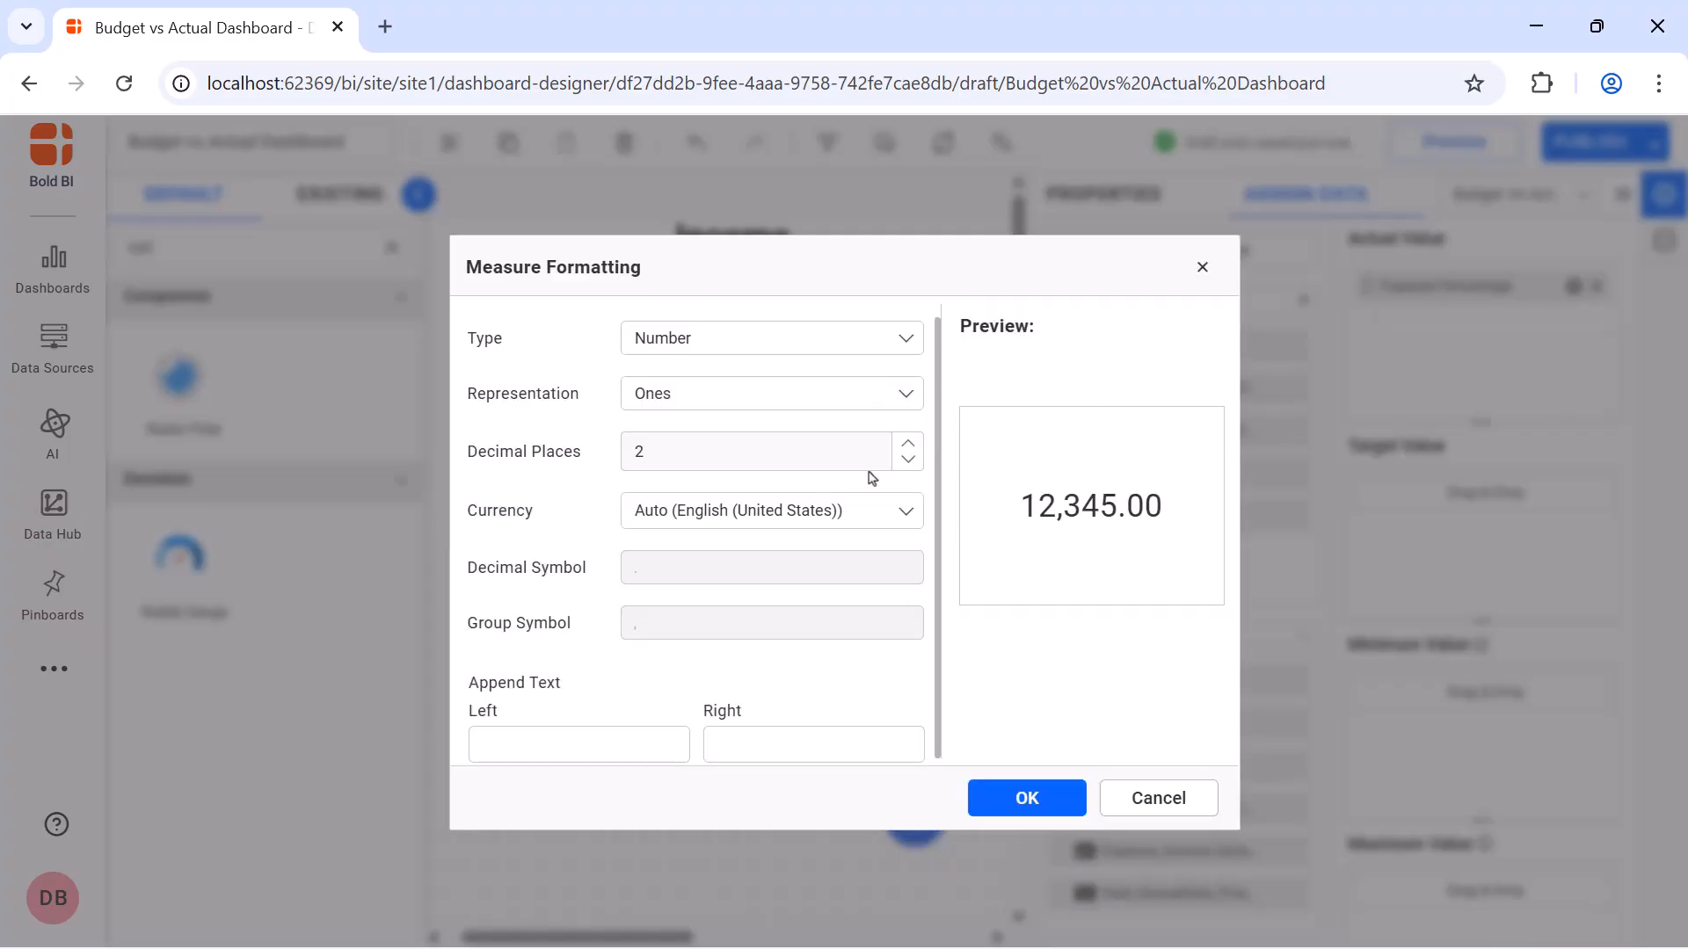
left_click(856, 452)
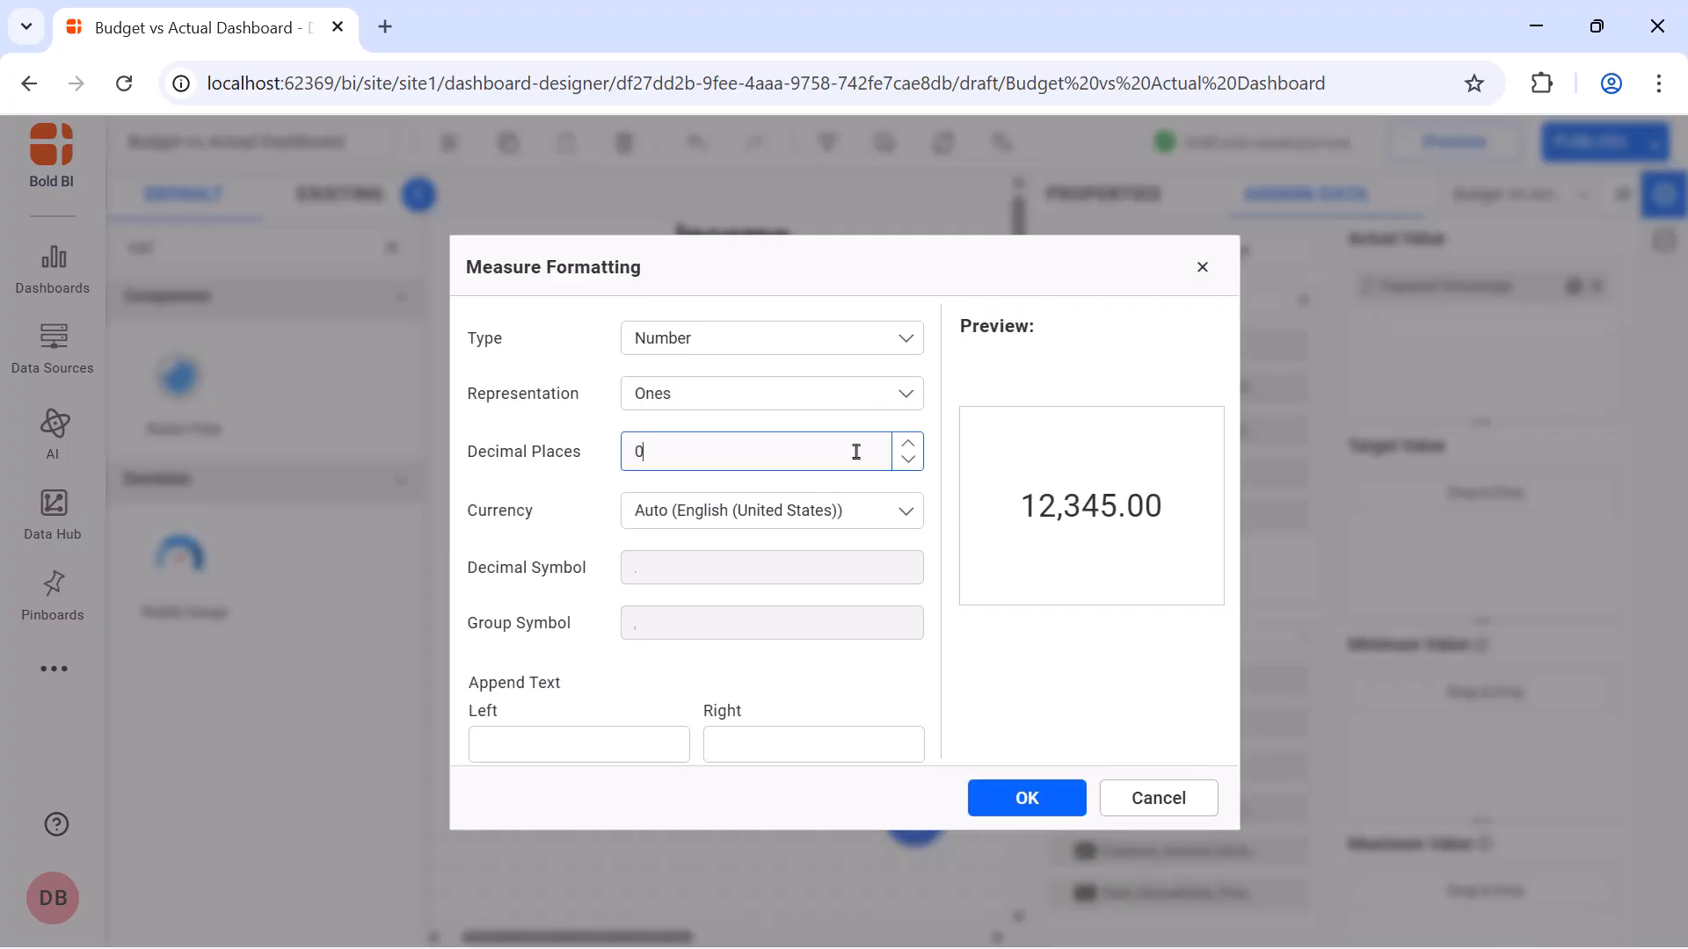
left_click(848, 743)
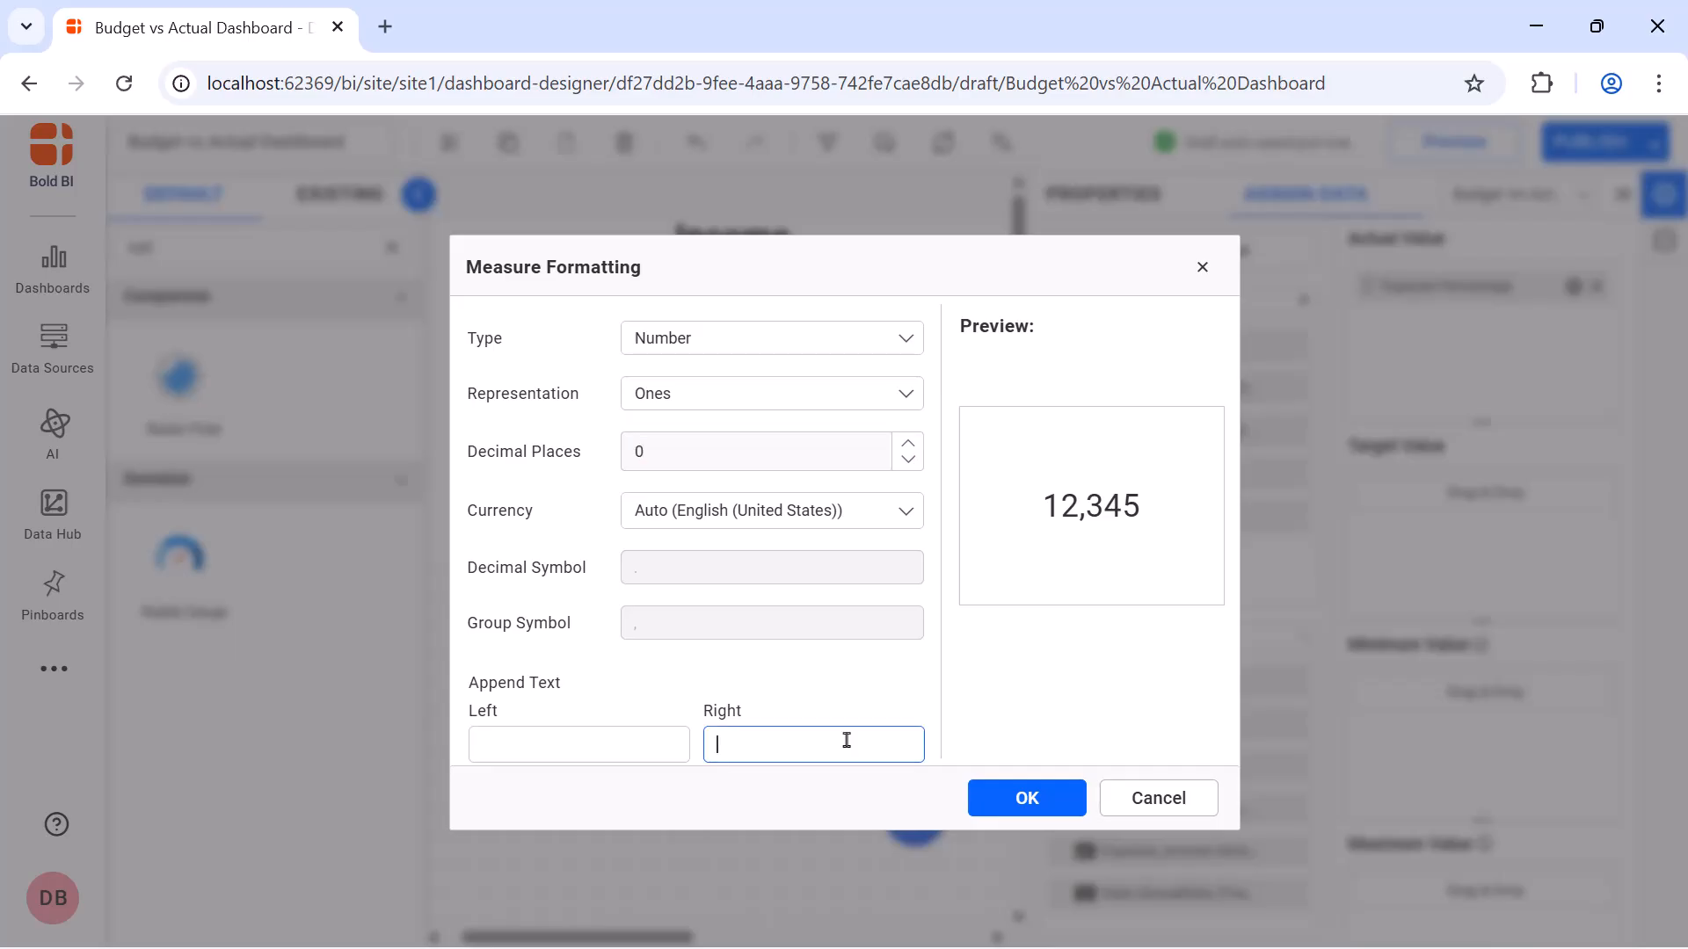
type("%")
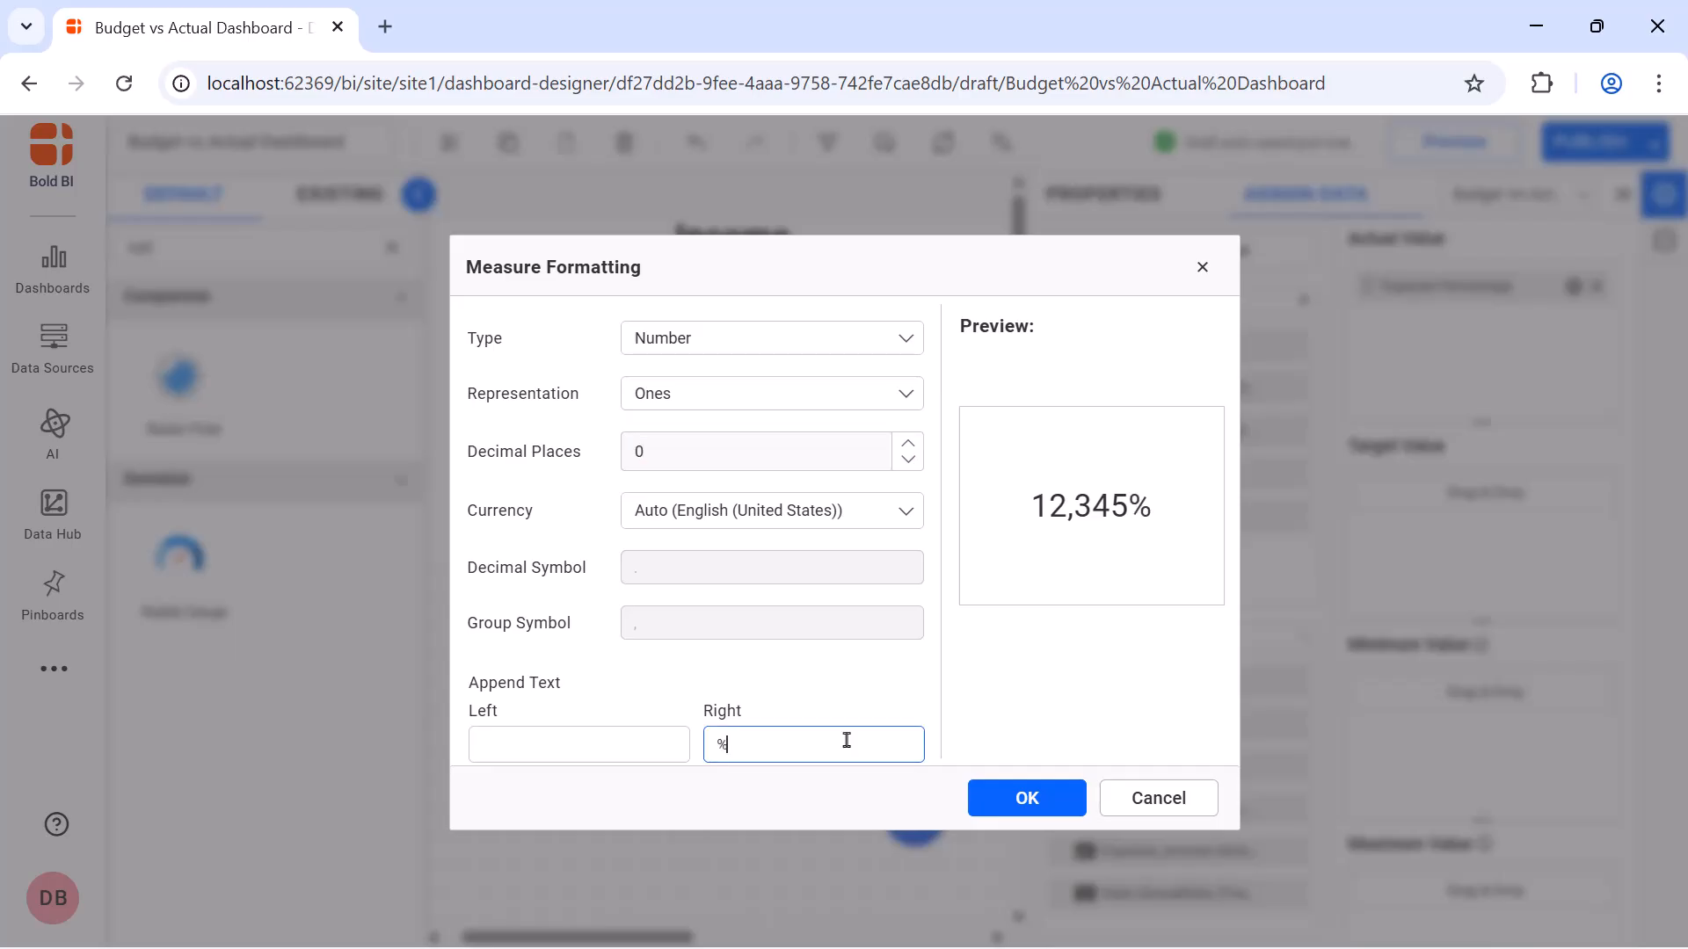
left_click(1015, 796)
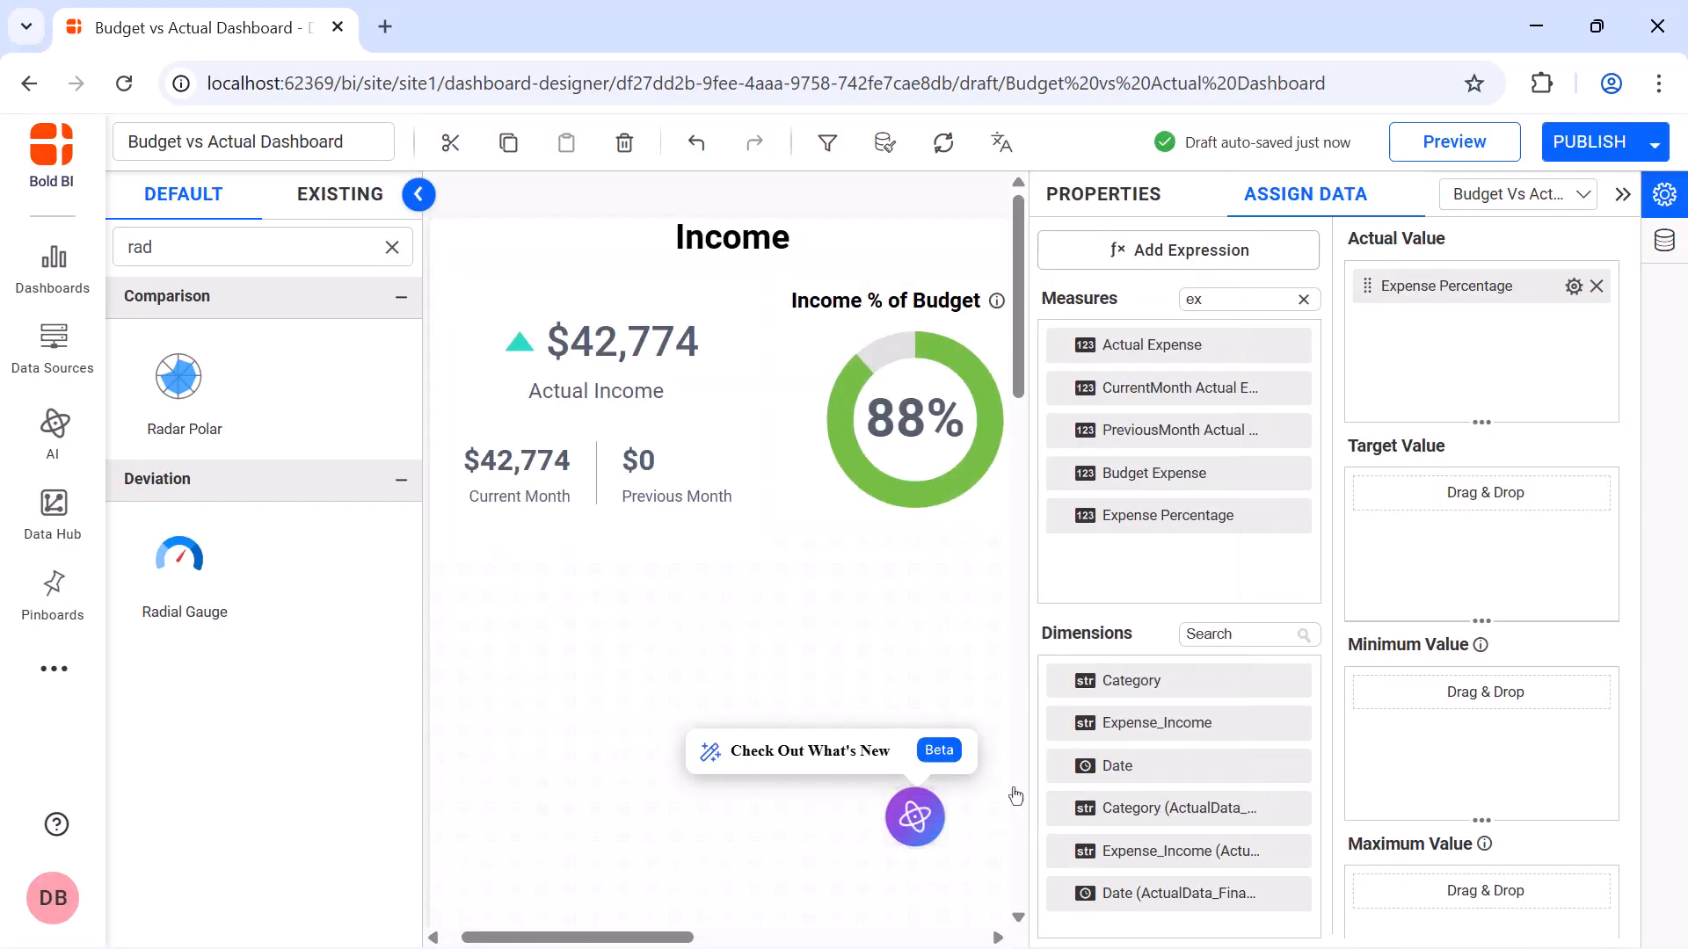
Return to the expense gauge's properties and clear the widget search text
left_click(1081, 198)
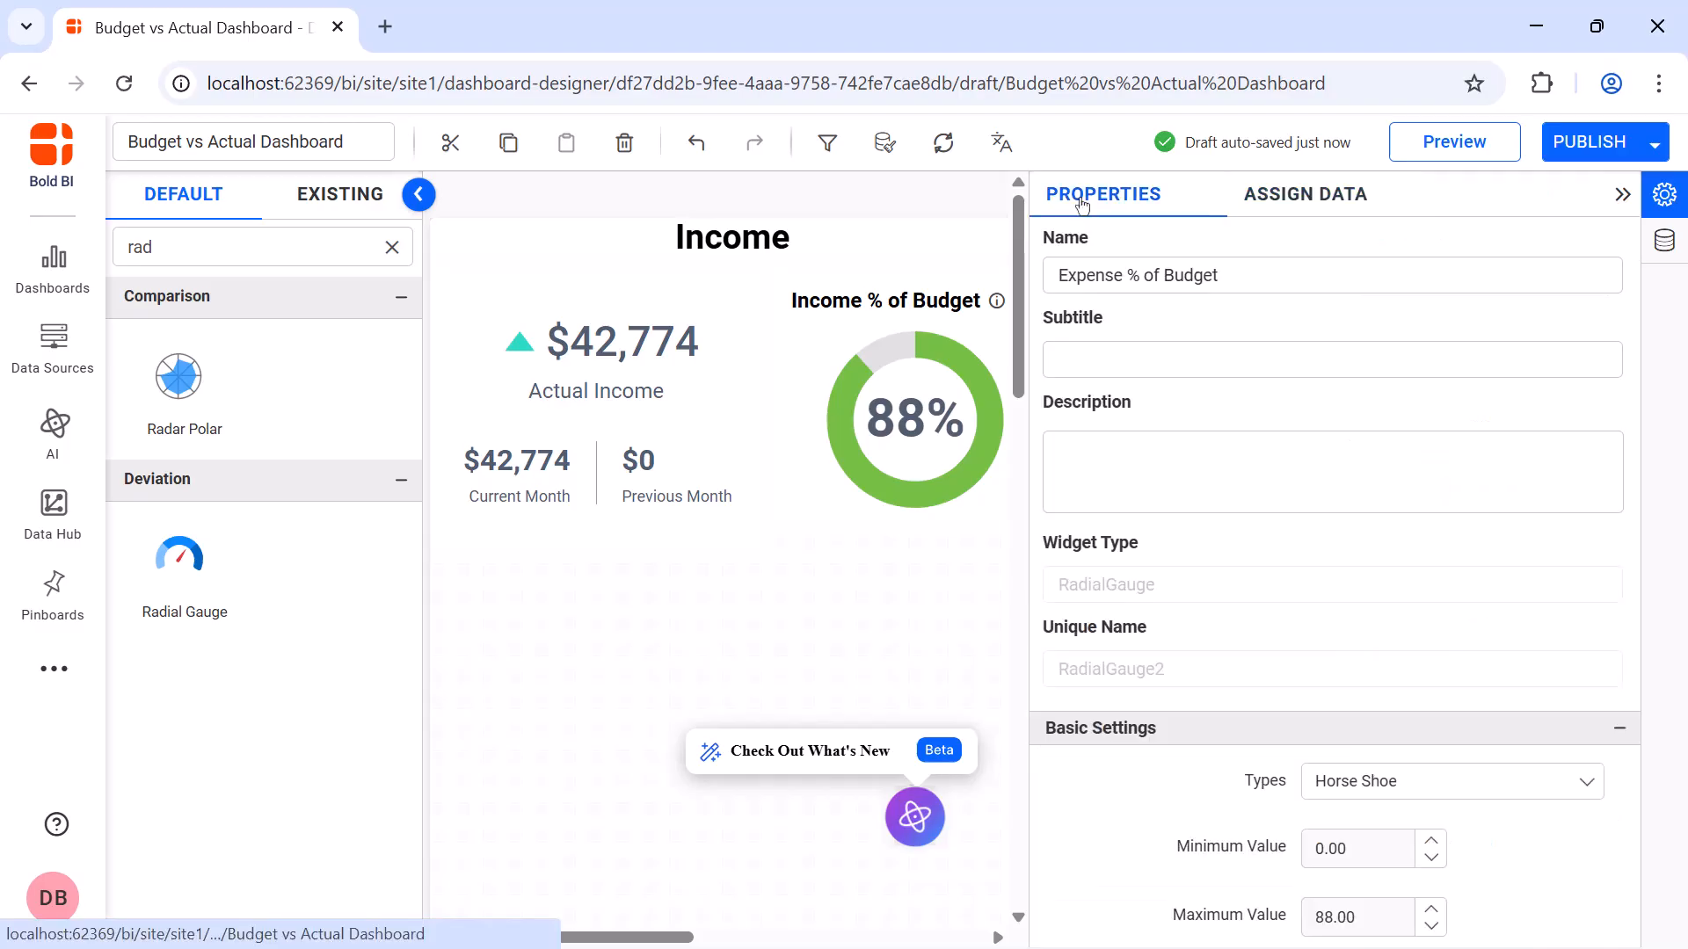
left_click(392, 248)
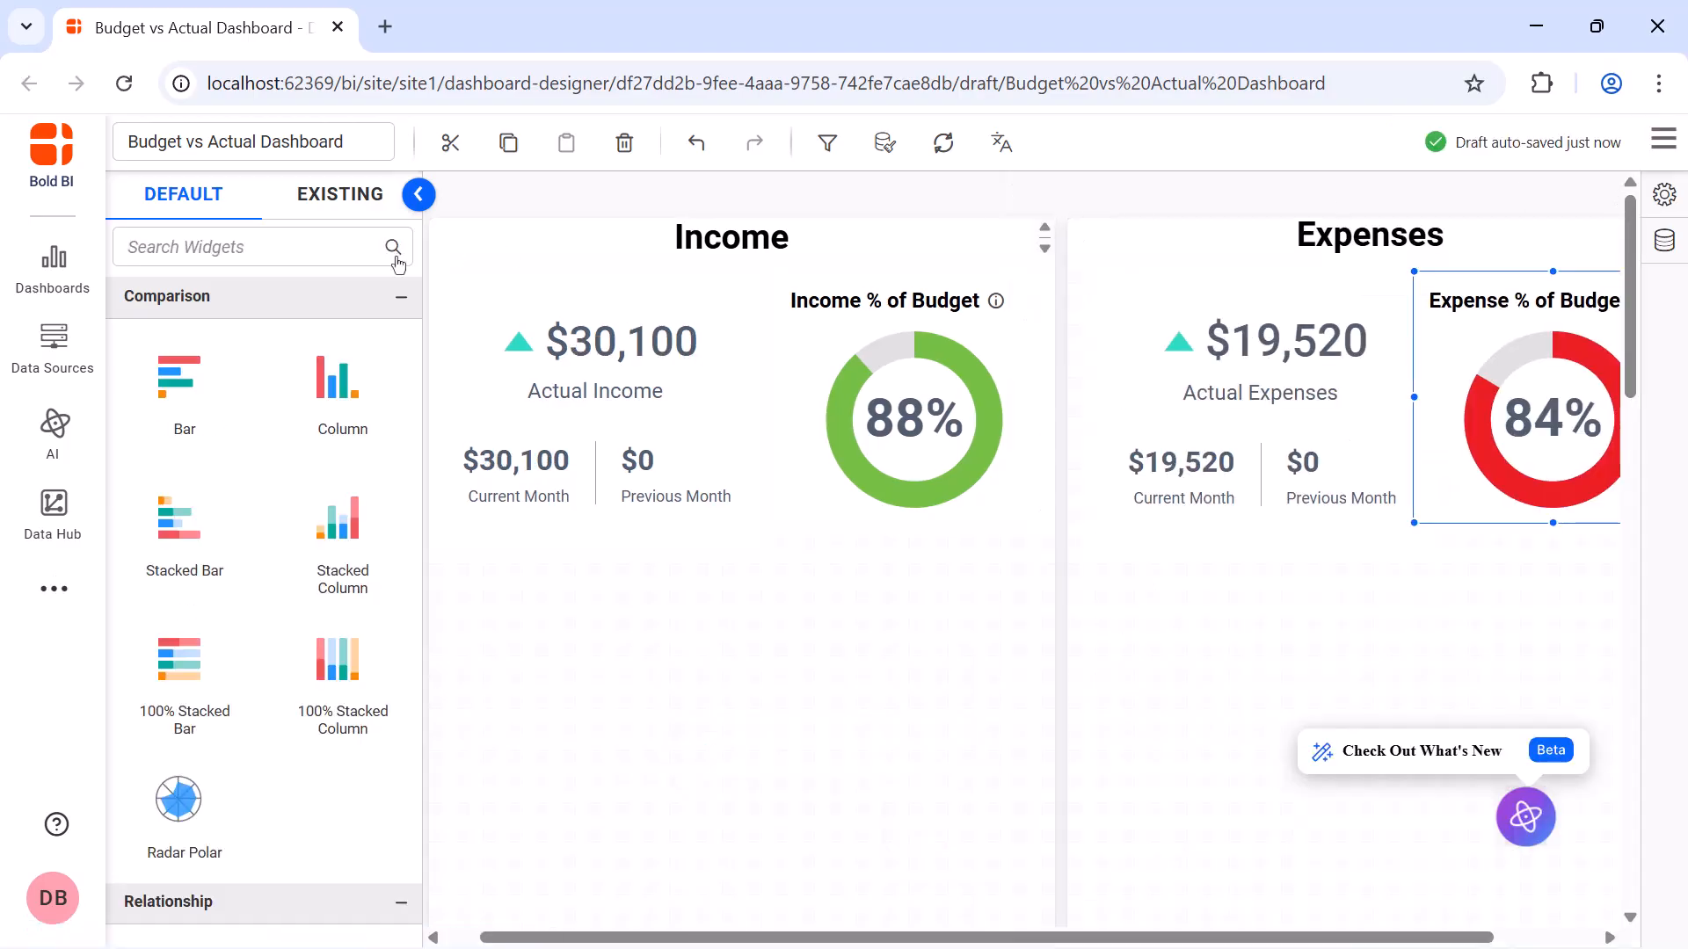
Find the Grid widget, place it beneath the Income KPI card, and widen it to span the Income section
left_click(340, 247)
type("grid")
left_click_drag(180, 378, 431, 541)
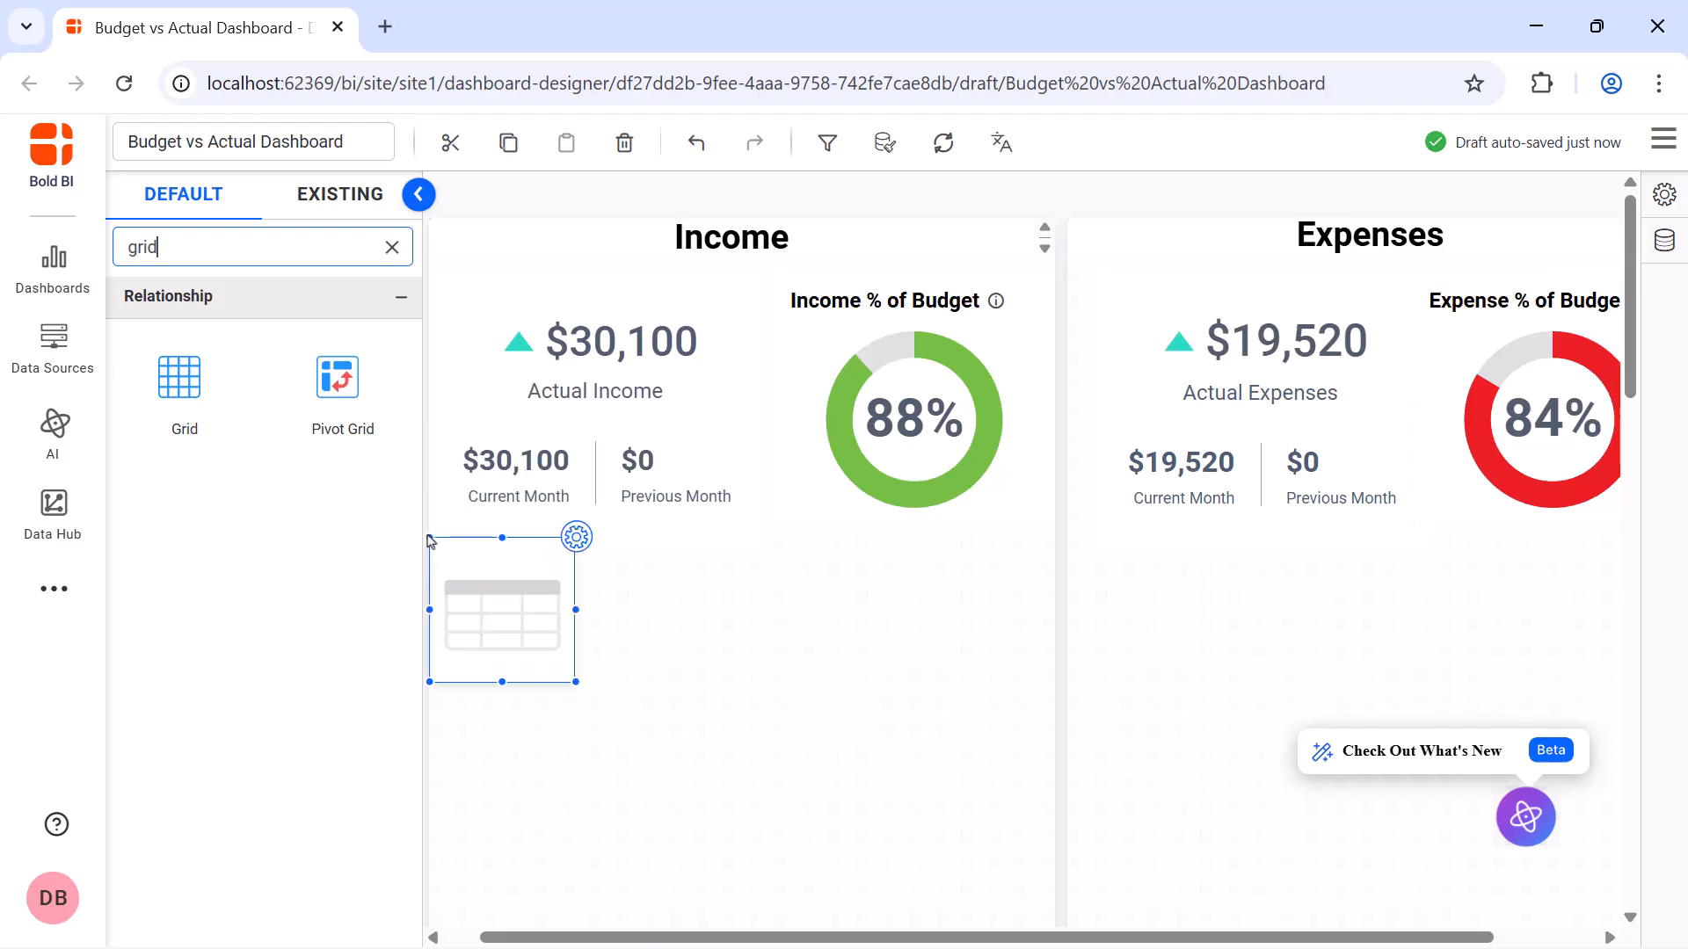
left_click_drag(576, 682, 1044, 662)
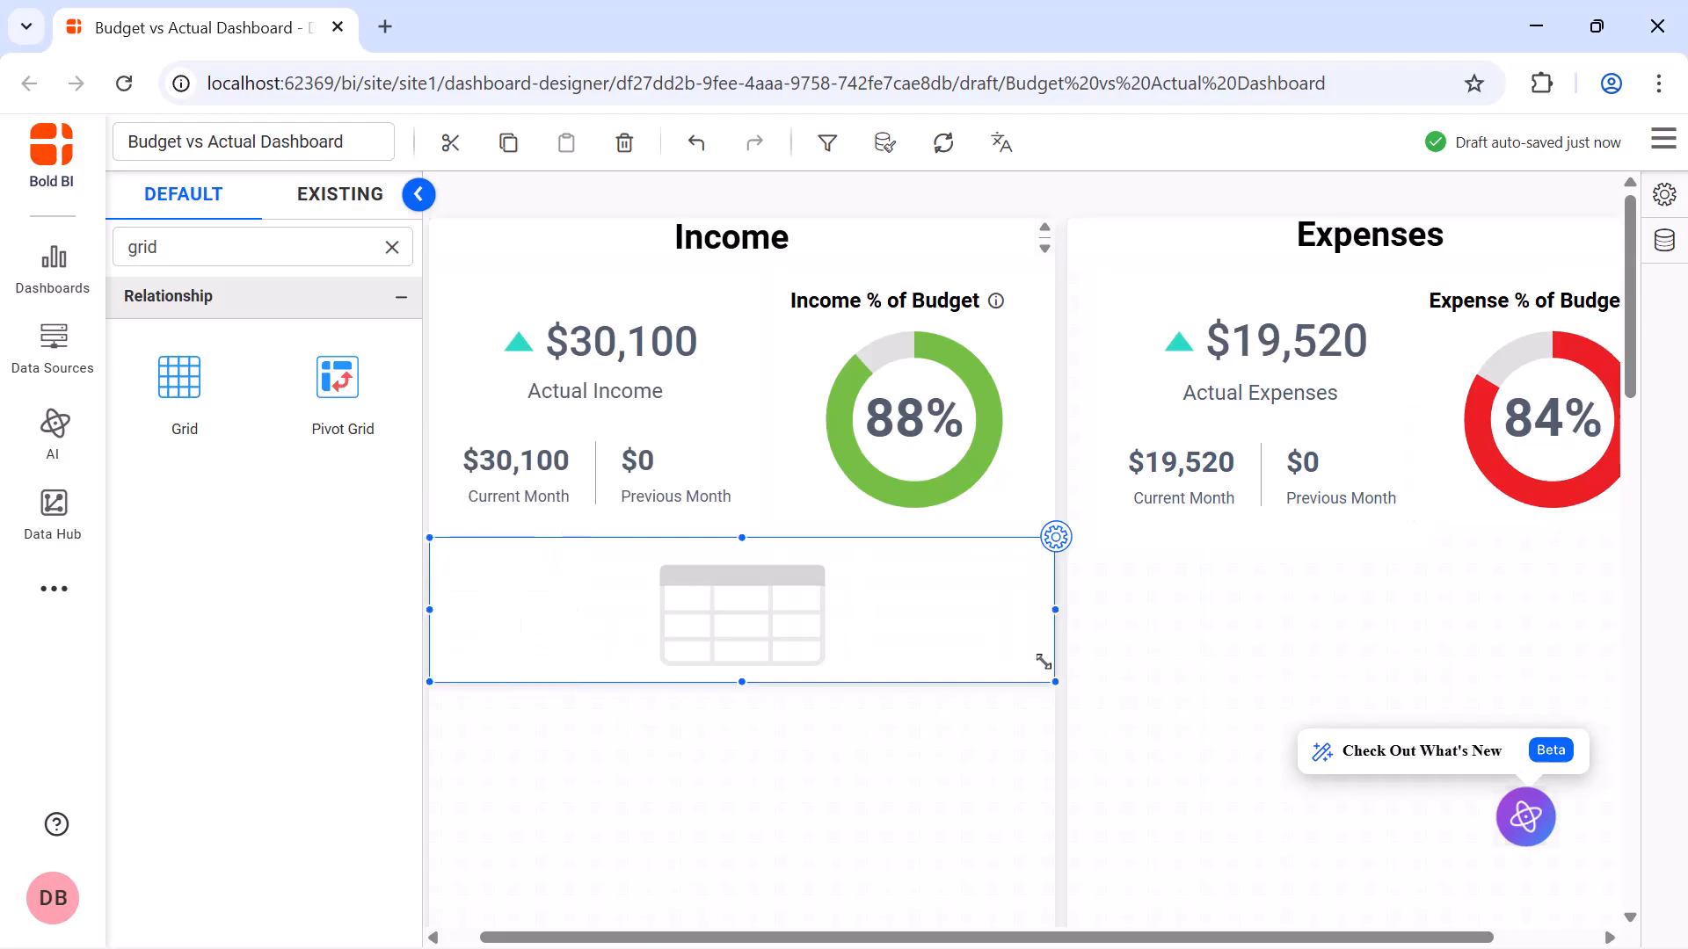
Assign the Budget Income measure as the new grid's first column and rename it Income Budget
left_click(1055, 538)
left_click(1293, 201)
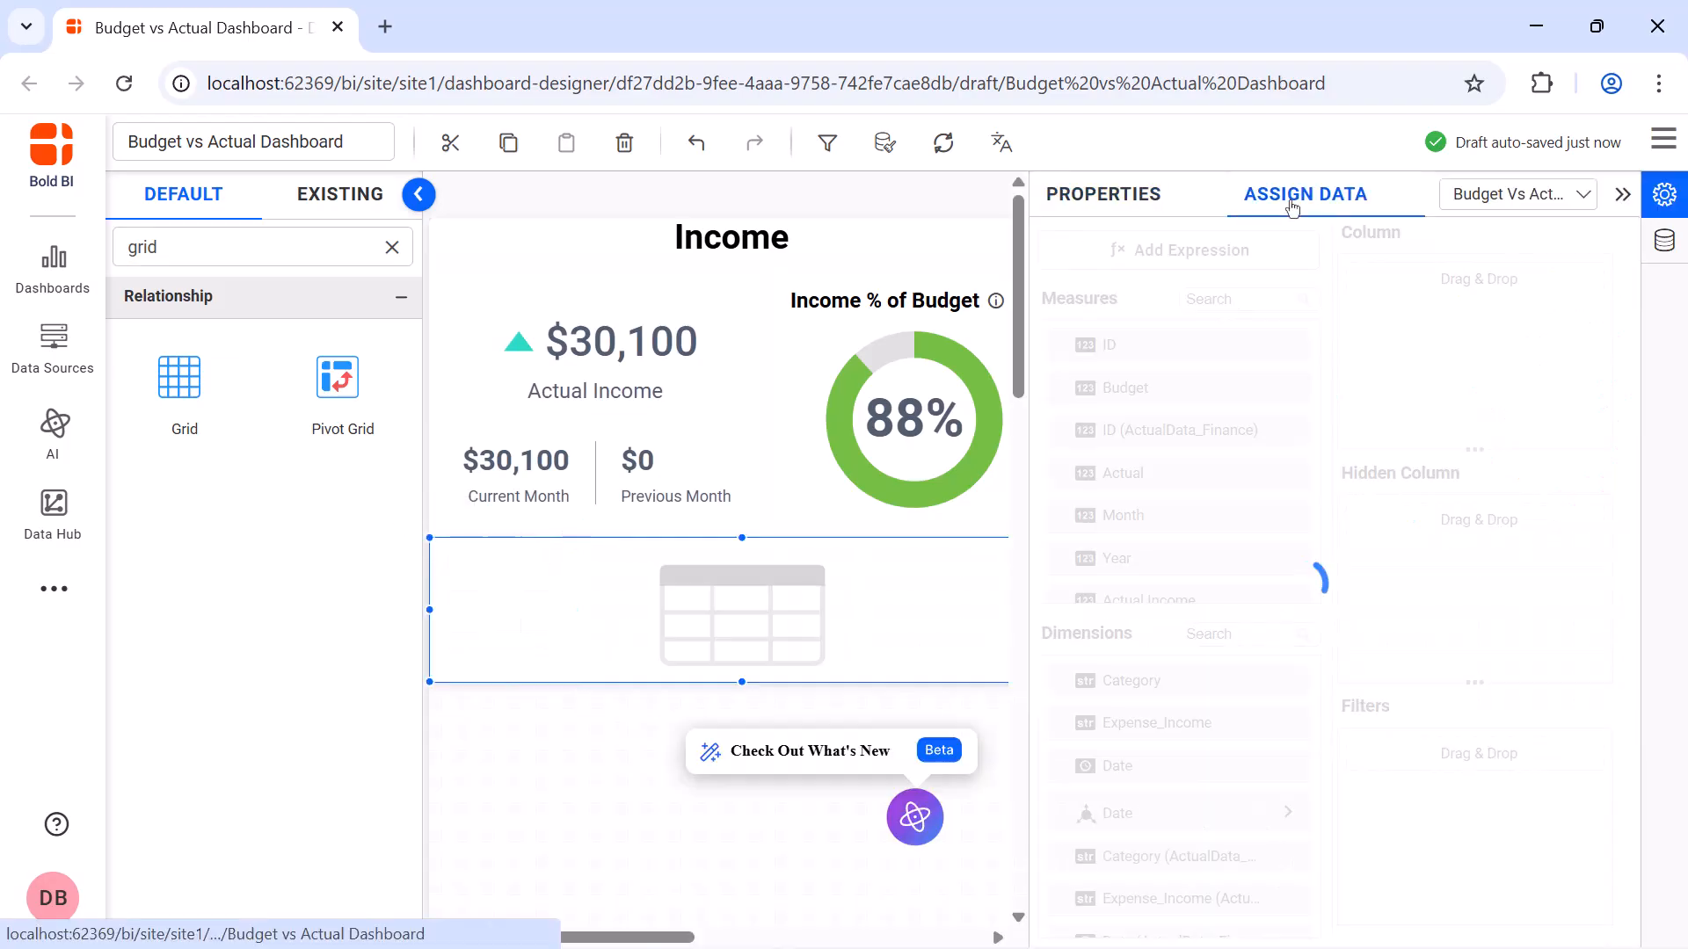
left_click(1254, 301)
type("in")
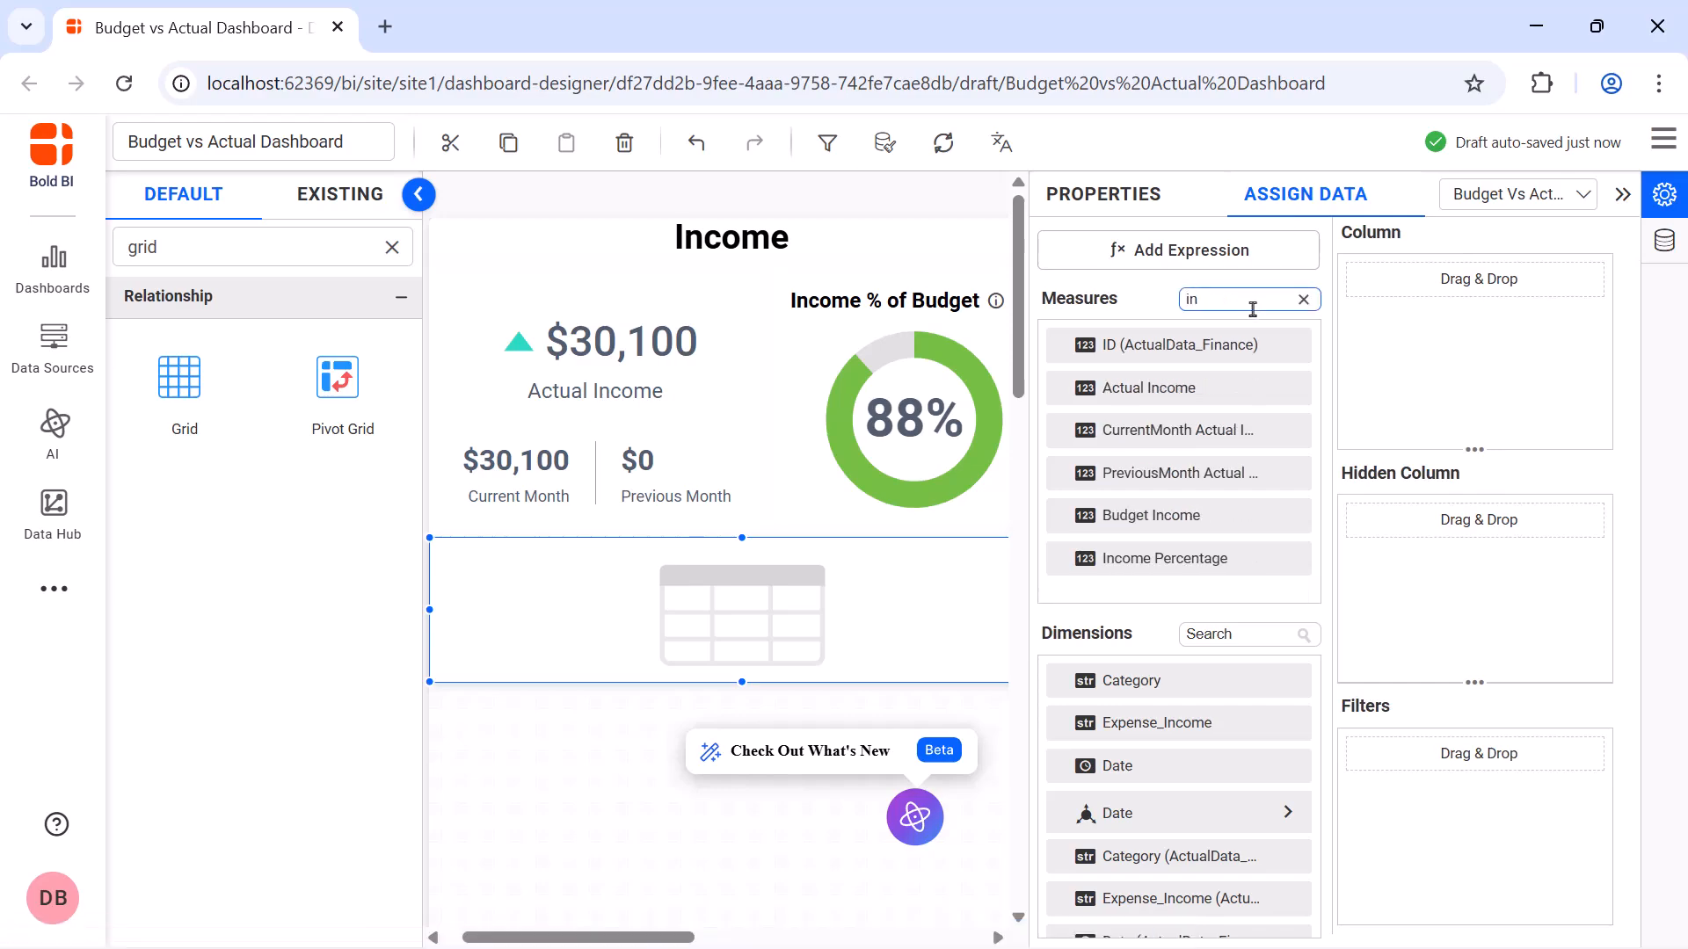
left_click_drag(1198, 516, 1351, 363)
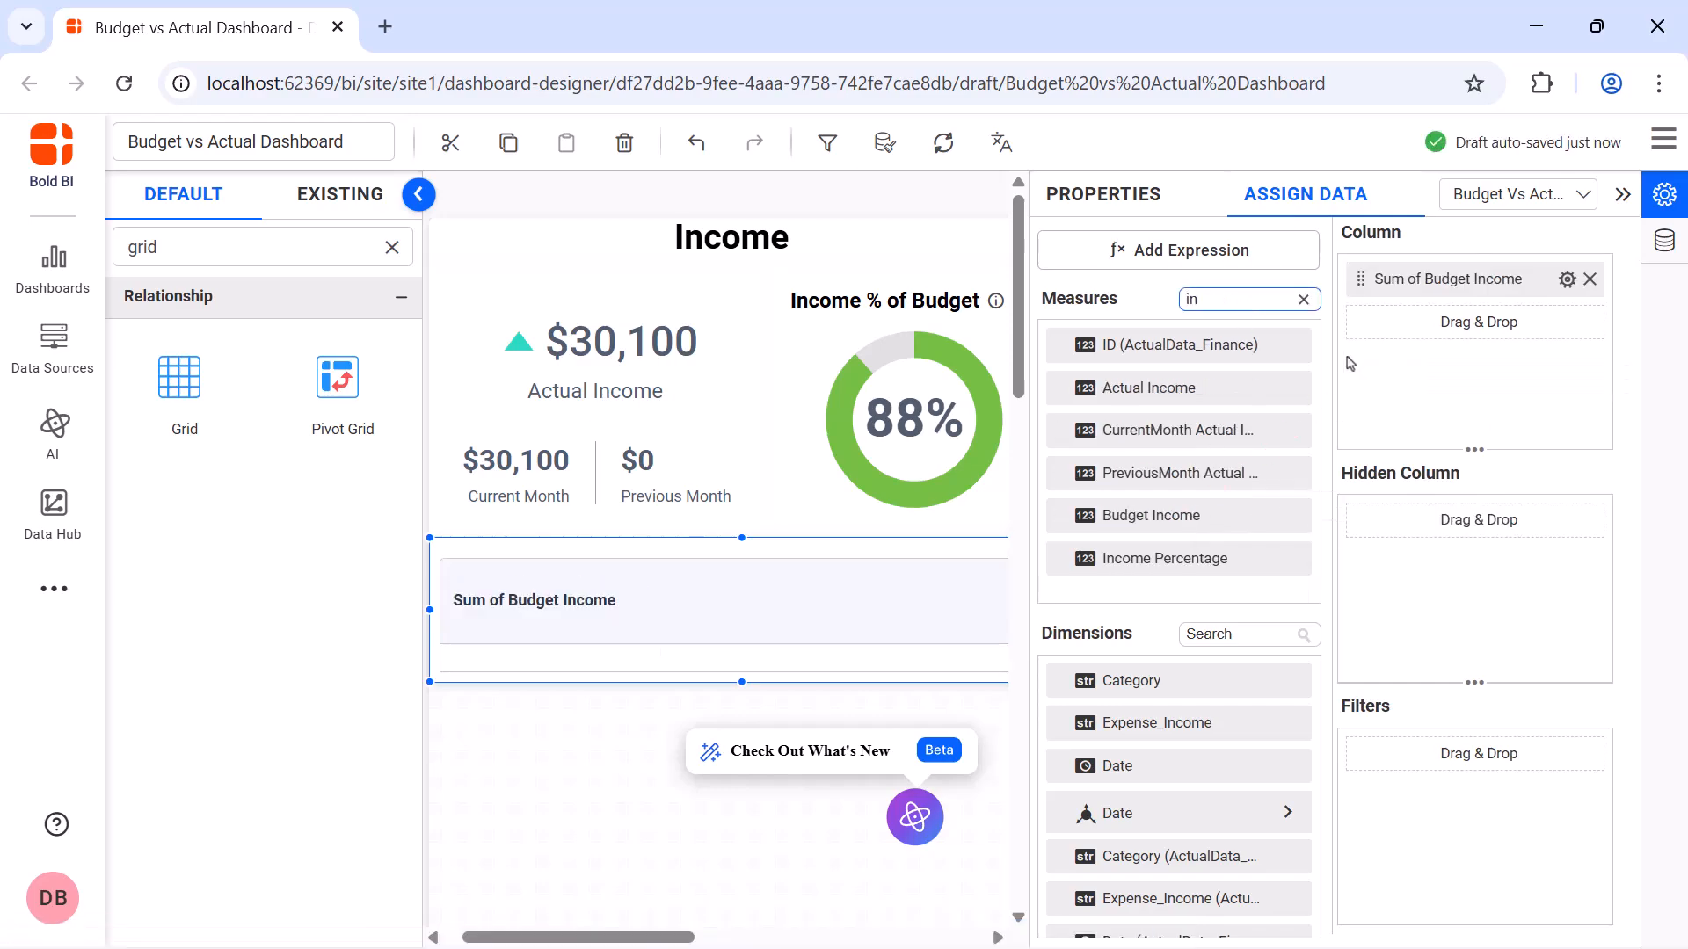
left_click(1567, 279)
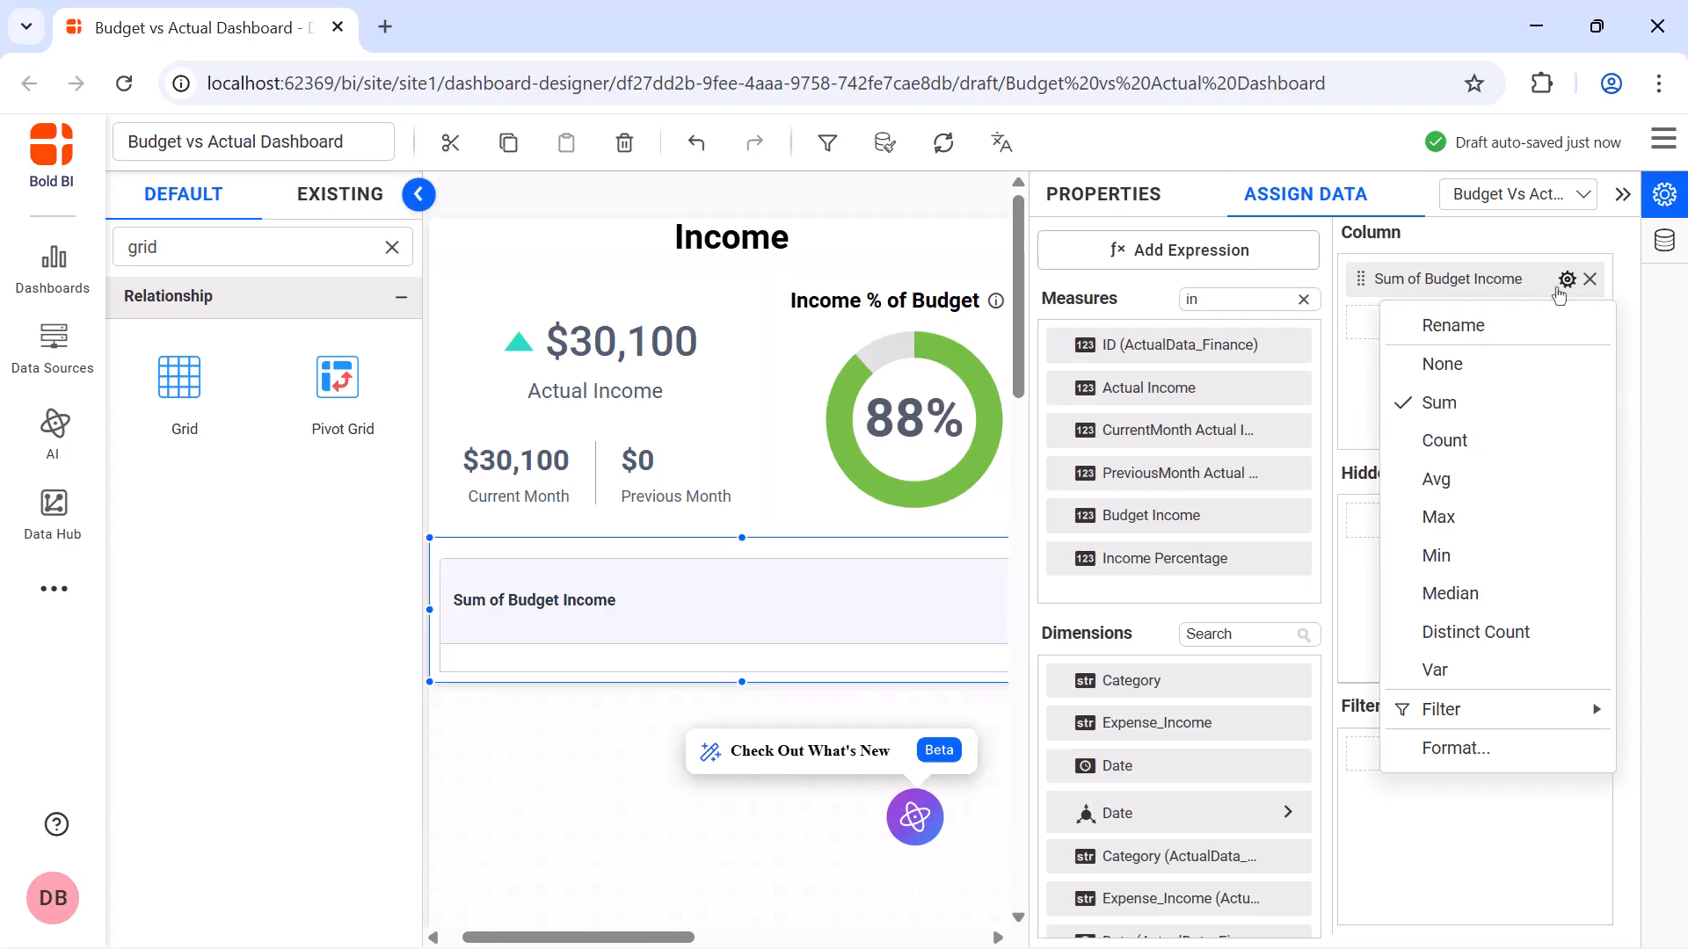
left_click(1450, 321)
type("Income Budget")
key("Return")
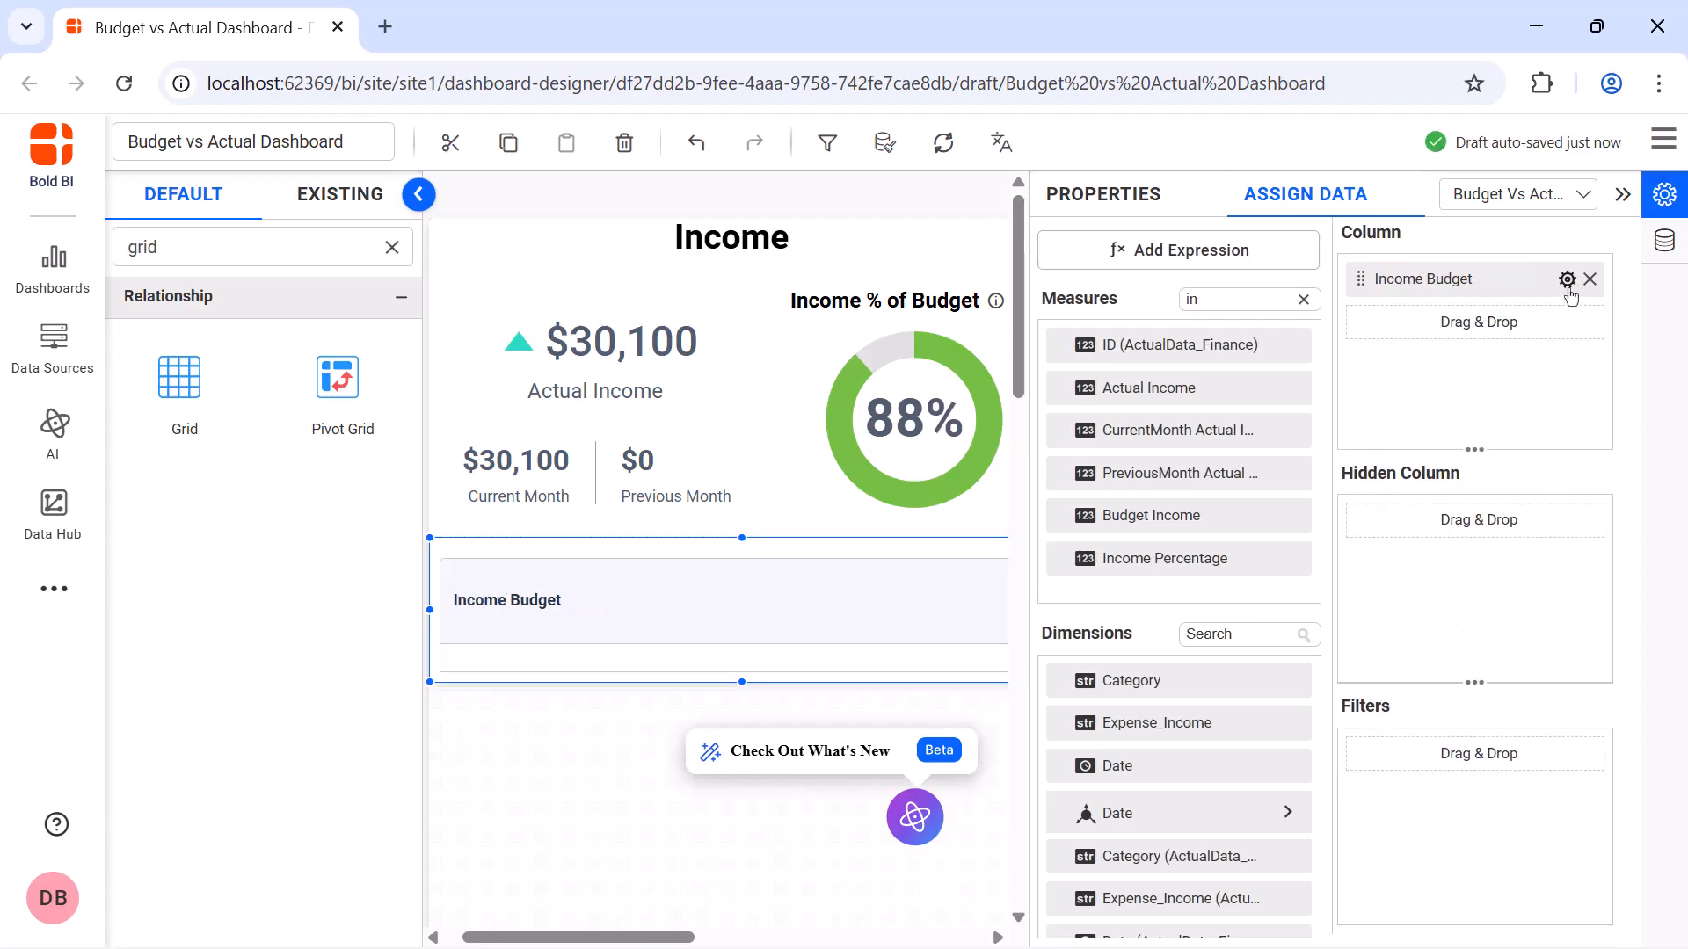
Format the Income Budget column as Currency with Auto representation
left_click(1567, 278)
left_click(1543, 759)
left_click(771, 338)
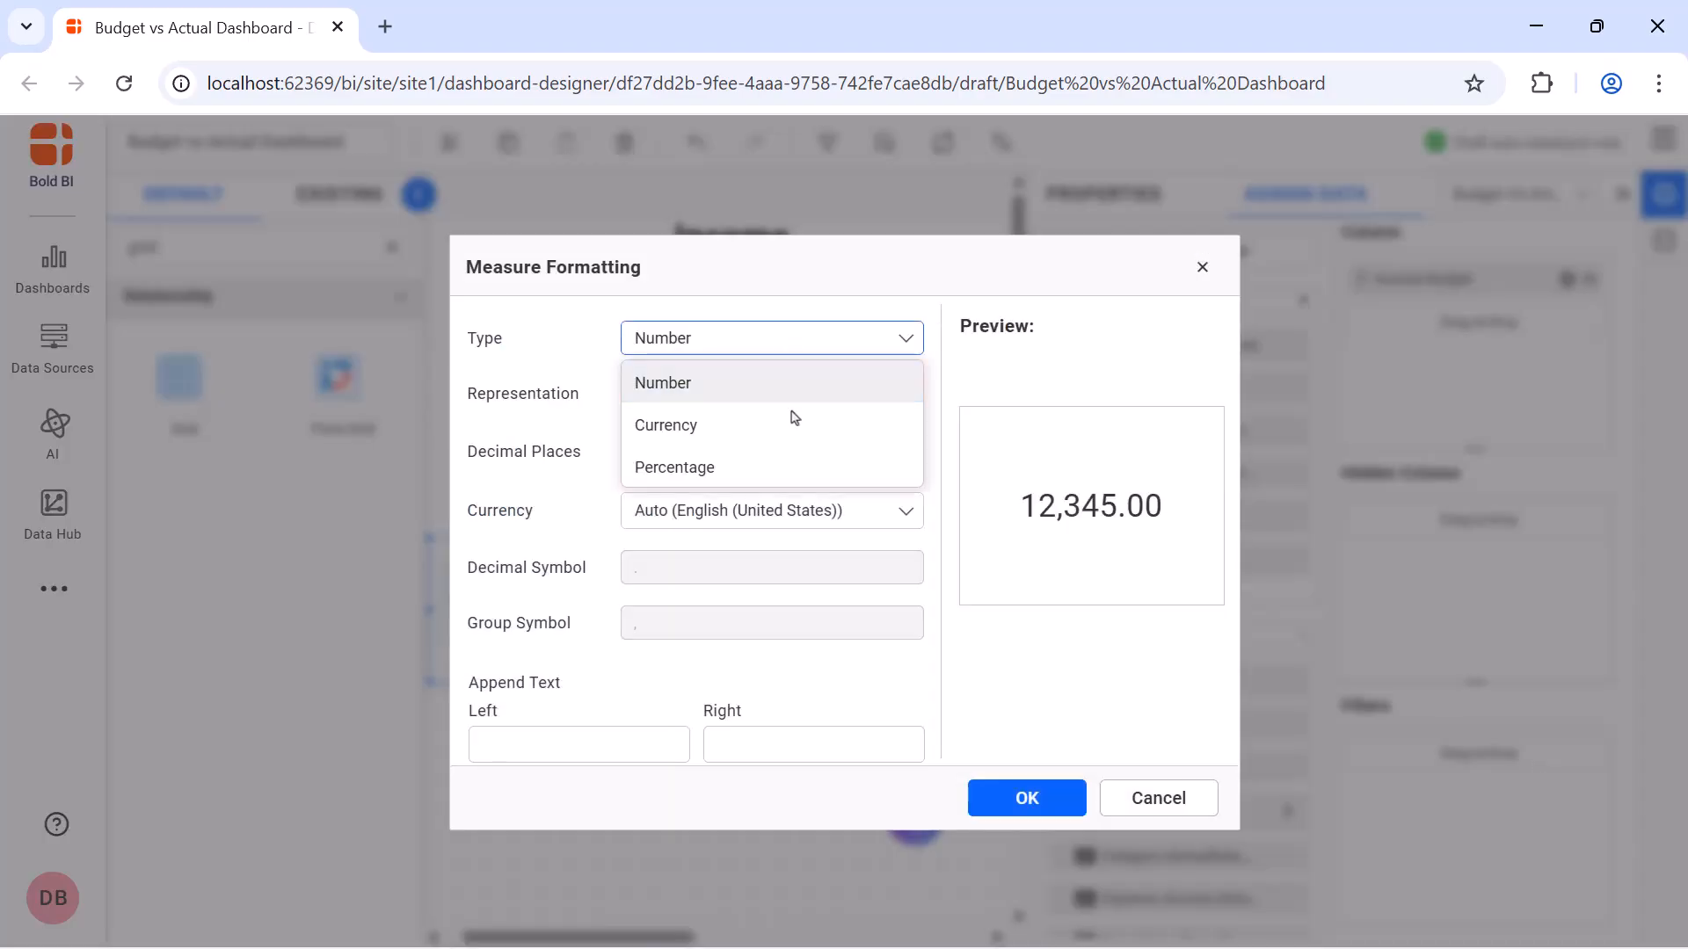
left_click(791, 425)
left_click(771, 393)
left_click(799, 436)
left_click(1033, 795)
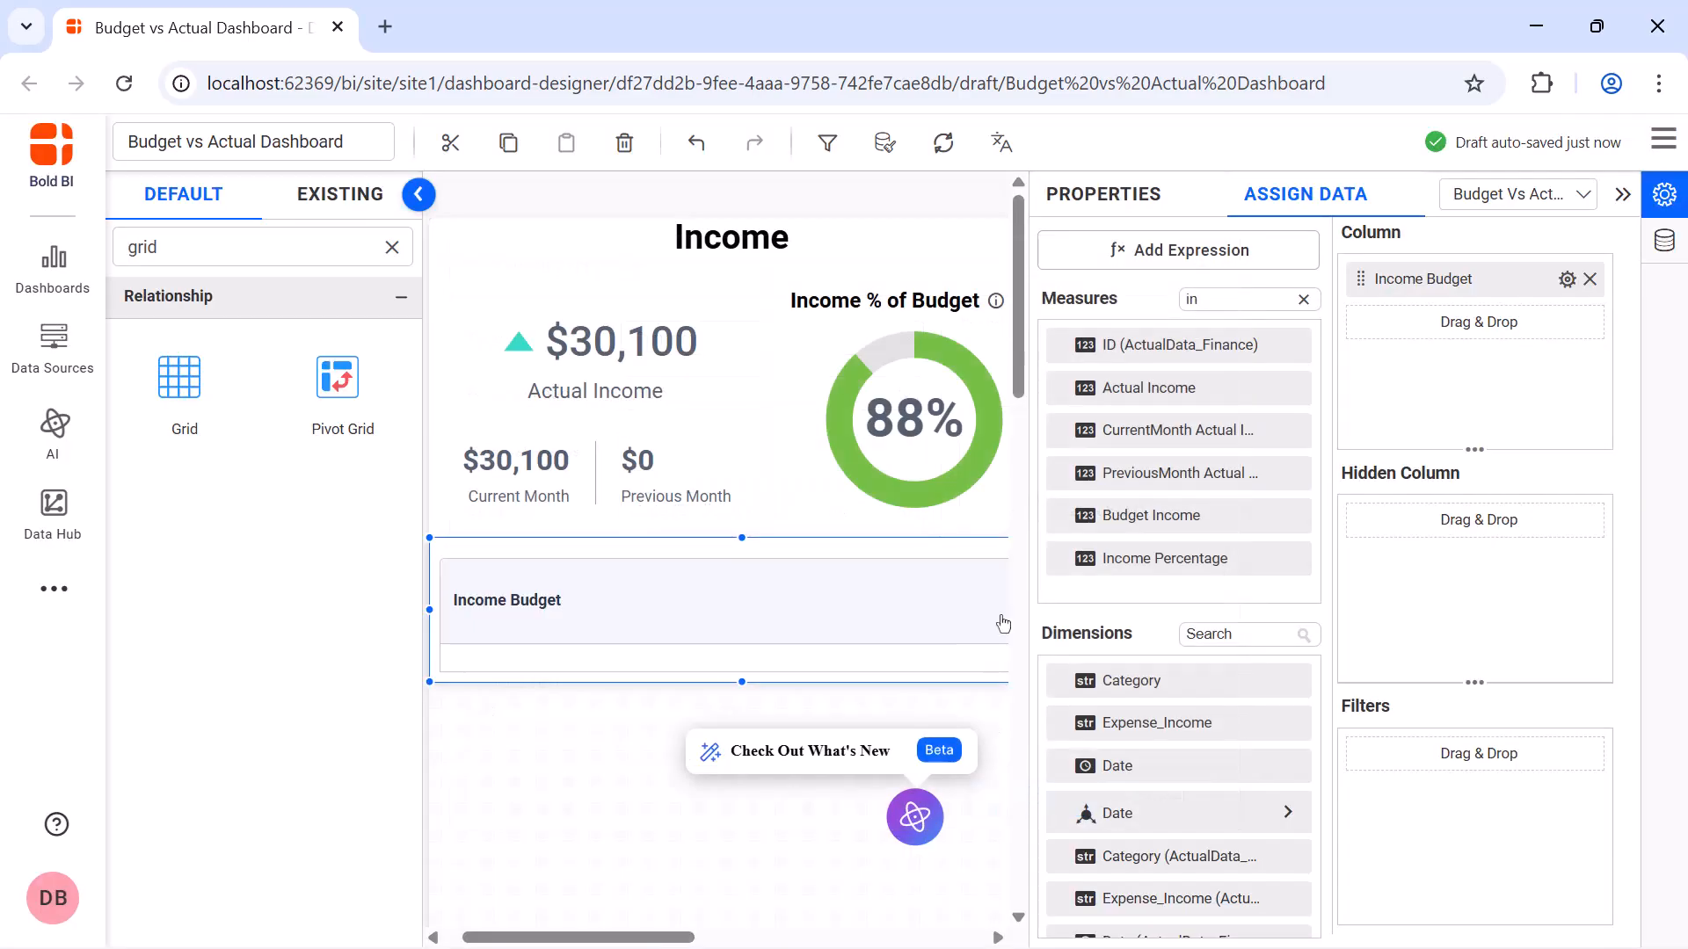
Add the Actual Income measure as the grid's second column and rename it Actual Income
left_click_drag(1143, 387, 1354, 332)
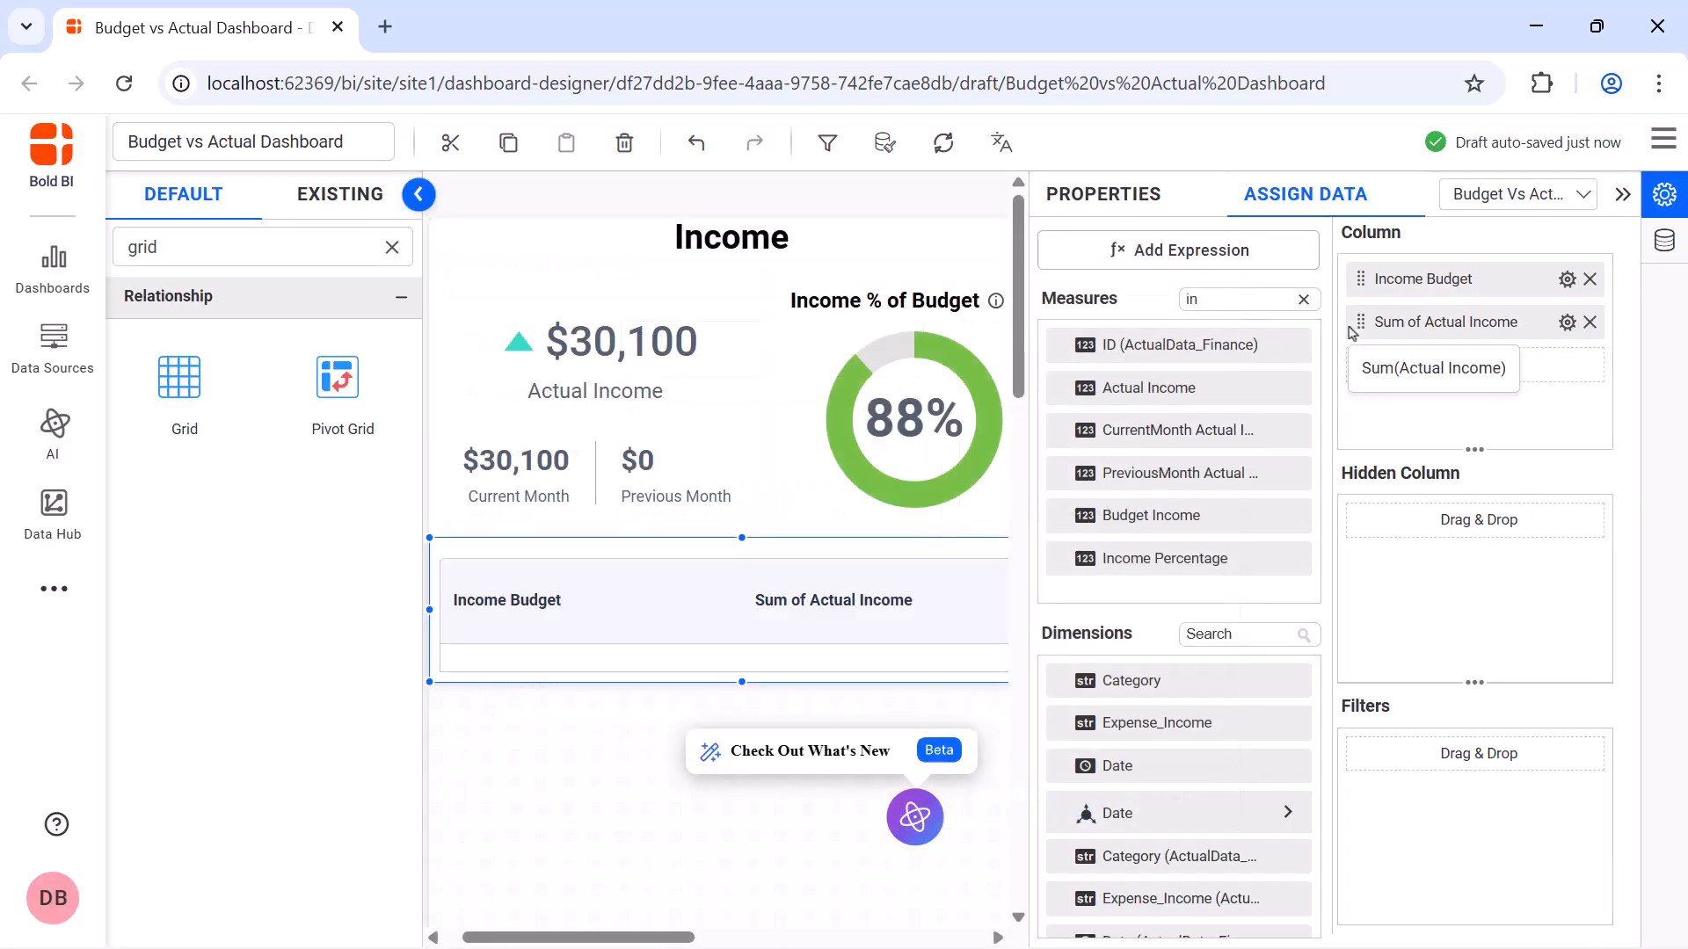
left_click(1566, 322)
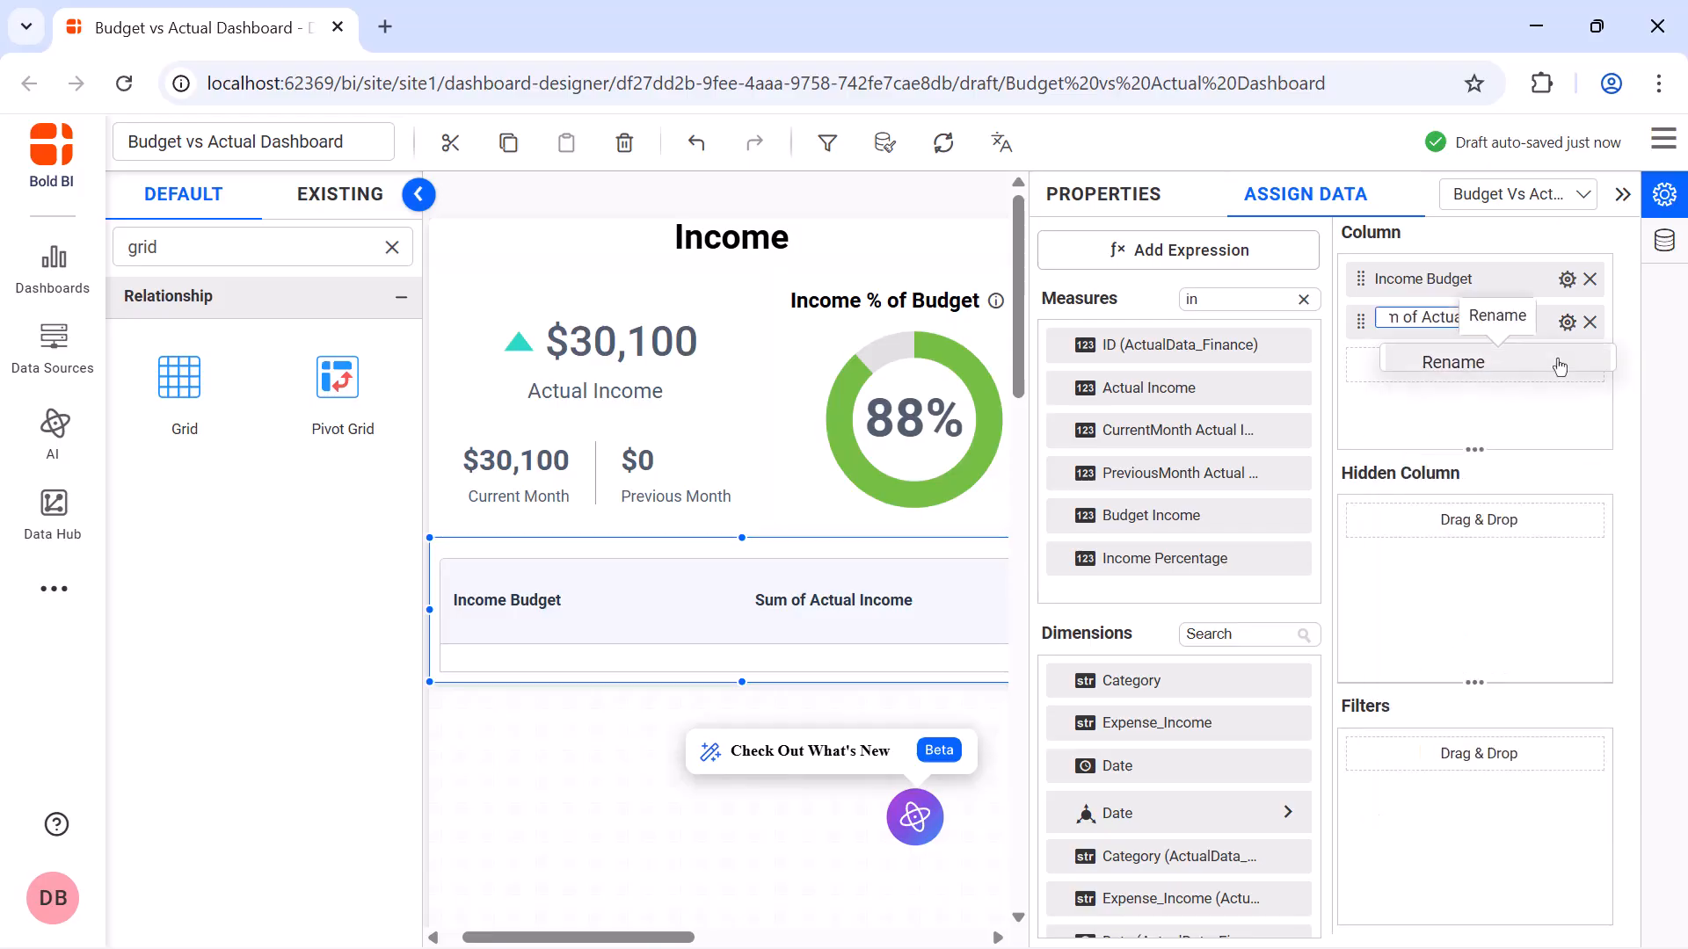
left_click(1559, 364)
type("Actual Income")
key("Return")
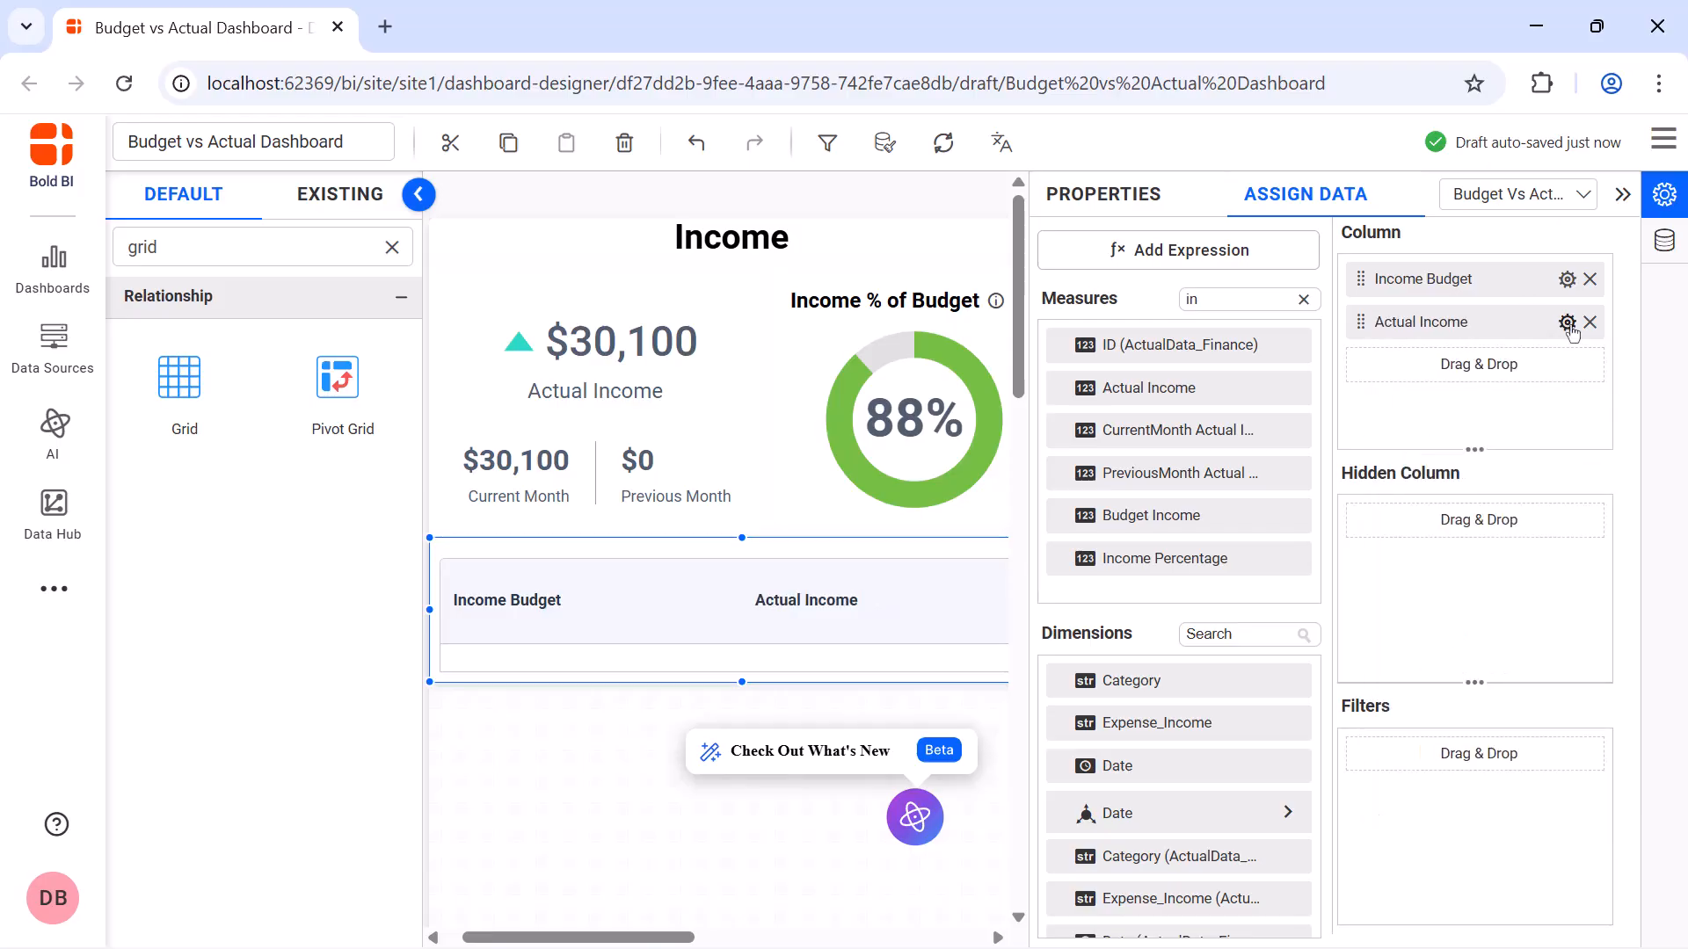
Format the Actual Income column as Currency with Auto representation
left_click(1566, 322)
left_click(1450, 791)
left_click(772, 338)
left_click(831, 428)
left_click(831, 393)
left_click(831, 428)
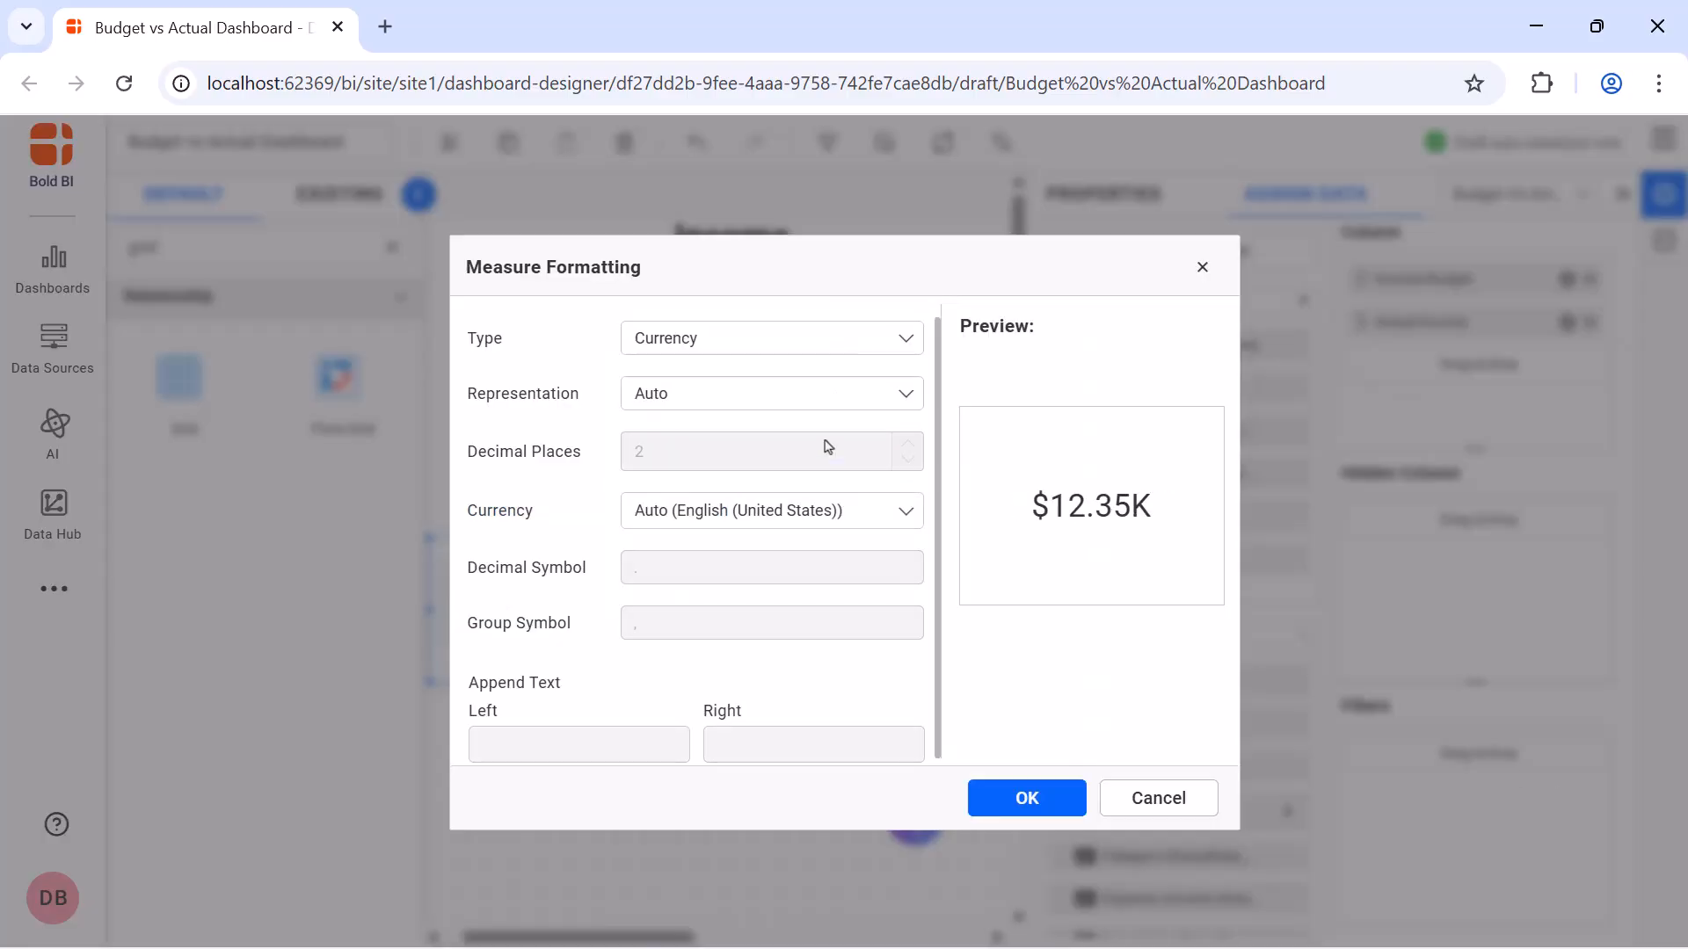
left_click(1026, 798)
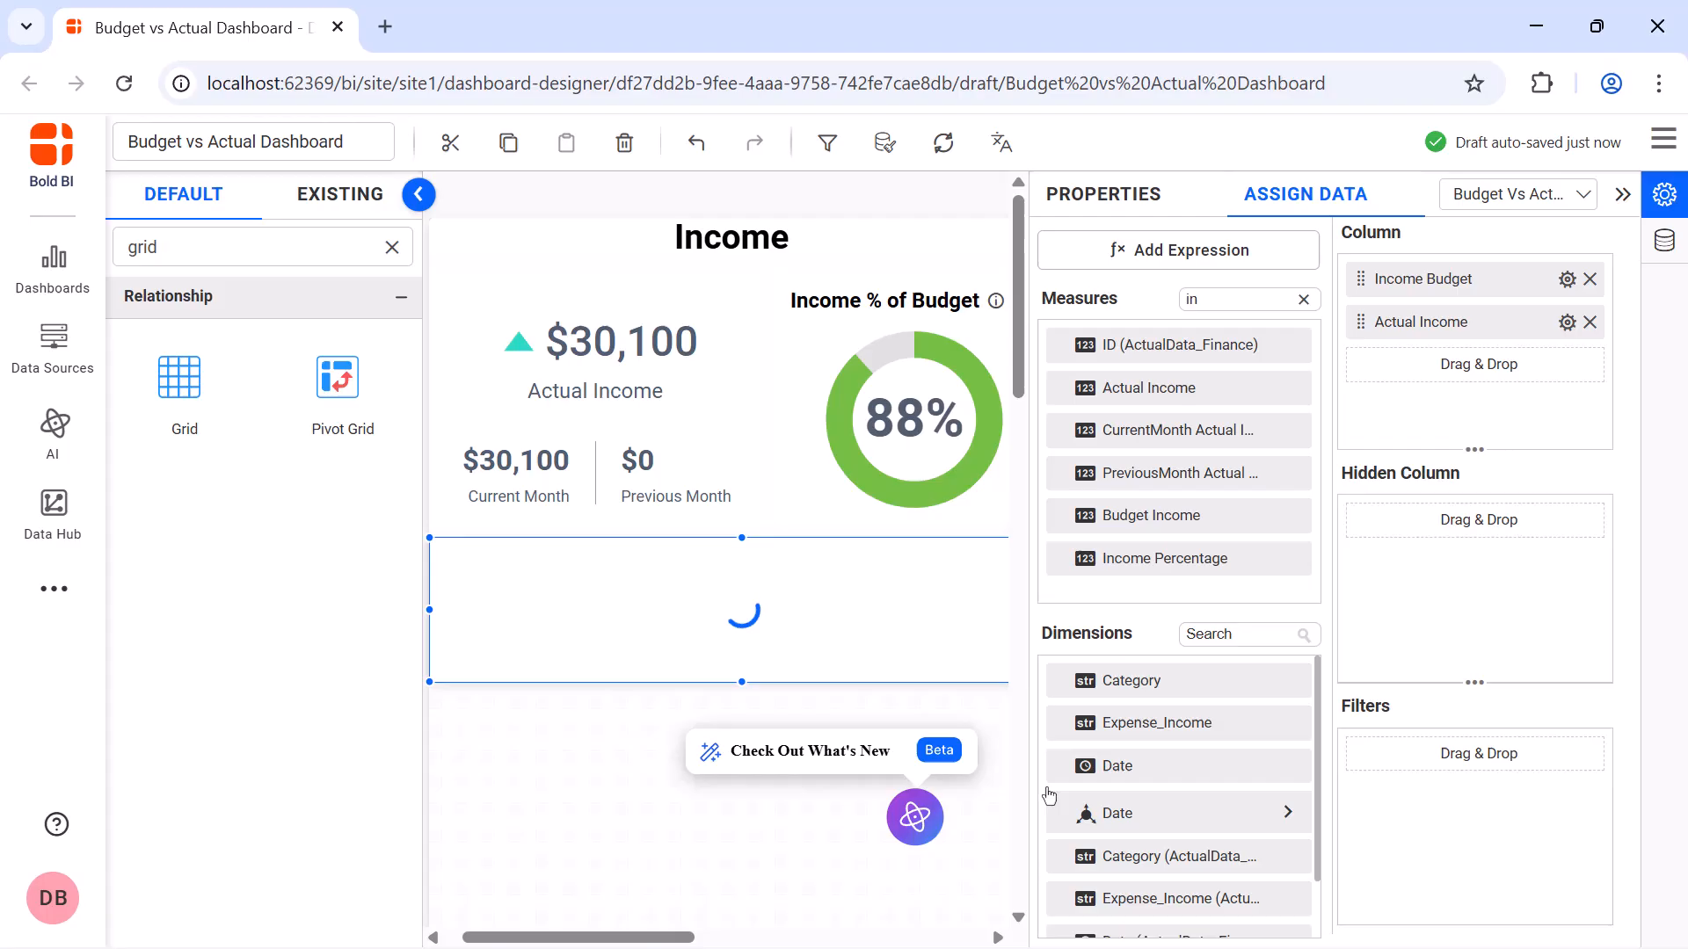
Create an expression named Income Difference with [Budget Income]-[Actual Income], save it, and leave the expression designer
left_click(1192, 254)
double_click(776, 287)
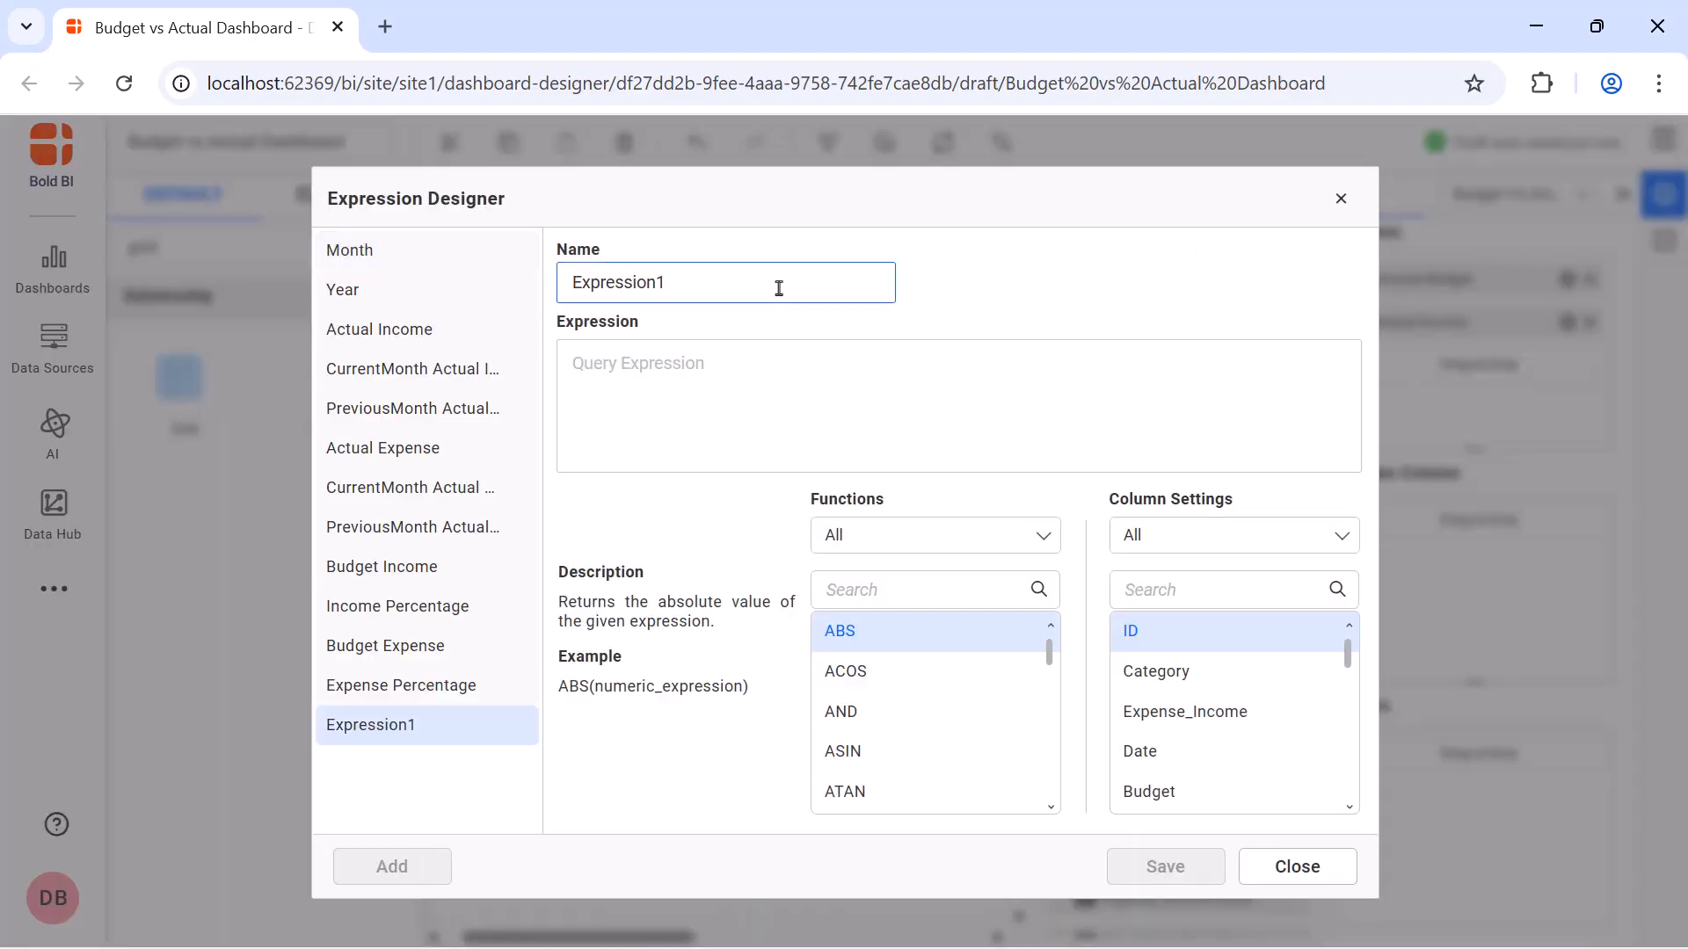
type("Income Difference")
left_click(773, 361)
type("[Budget Income]-[Actual Income]")
left_click(1166, 867)
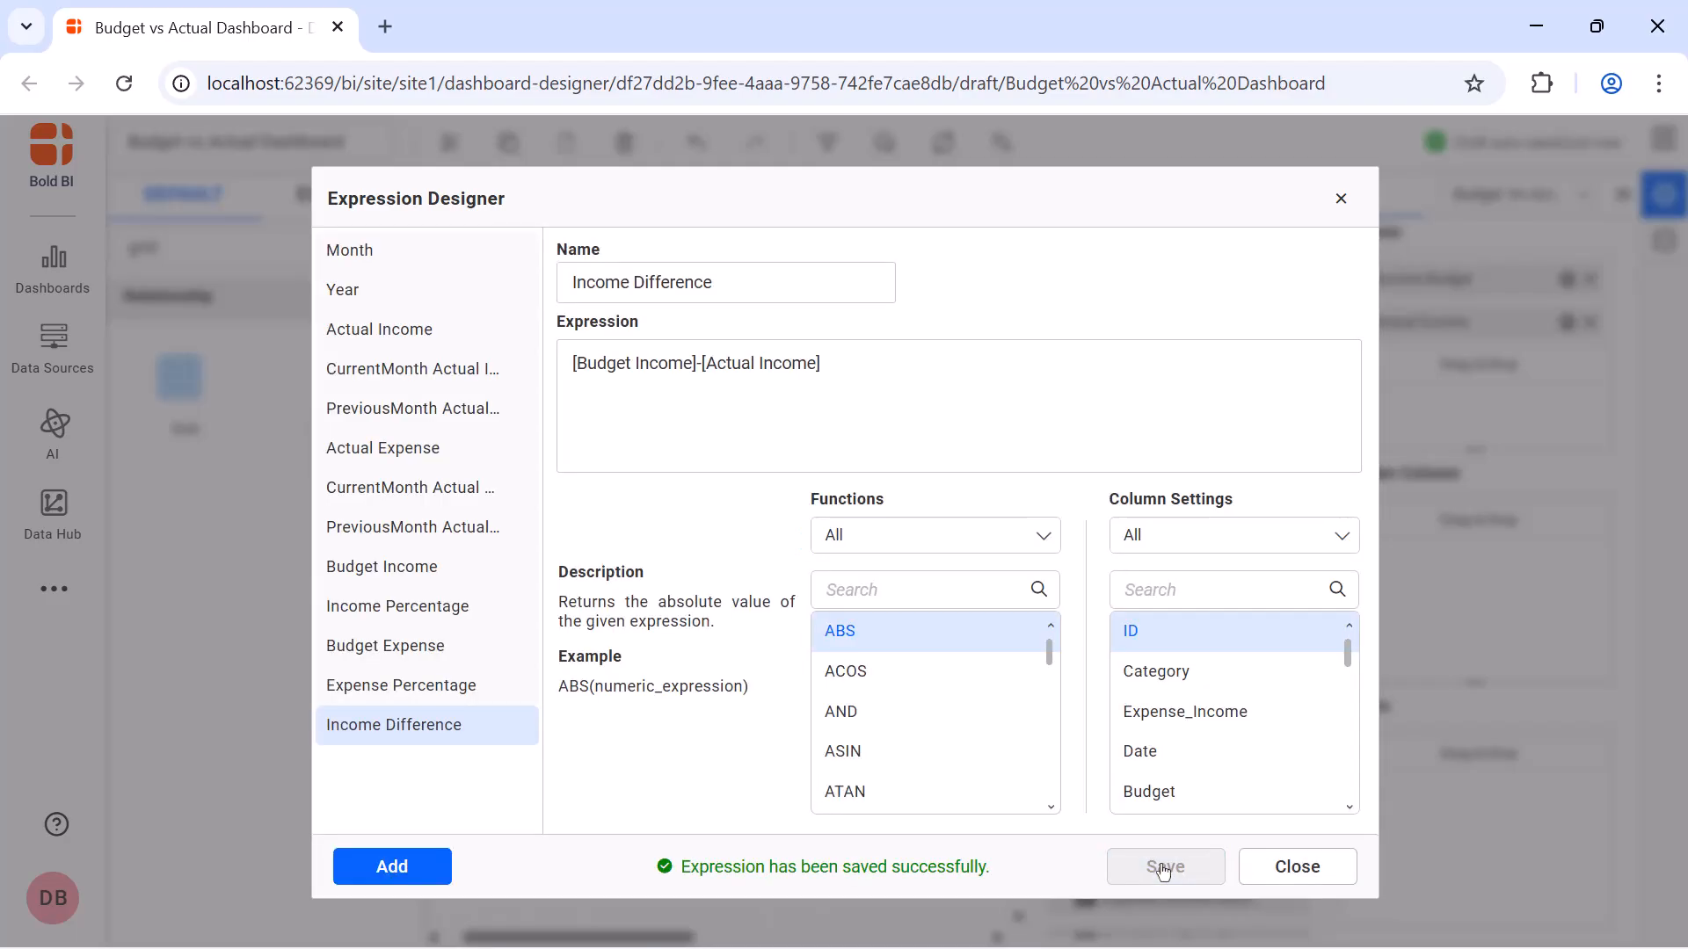
left_click(1297, 867)
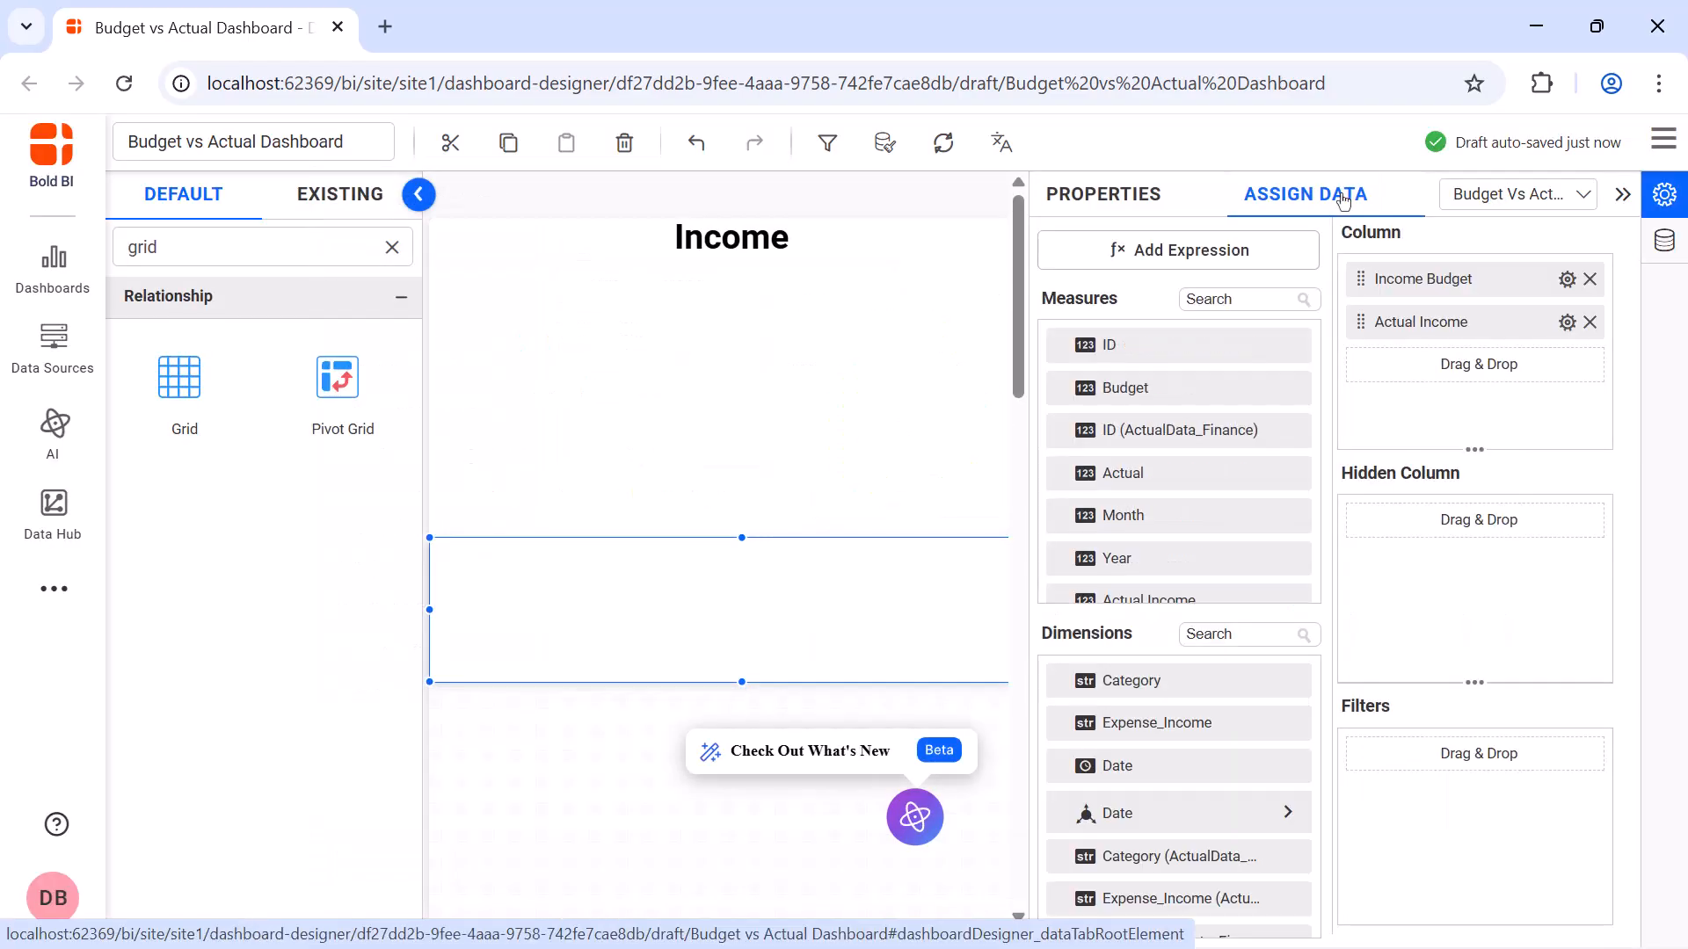
Find the Income Difference measure, add it as the grid's third column, and rename it Difference
left_click(1274, 298)
type("di")
left_click_drag(1254, 349, 1367, 363)
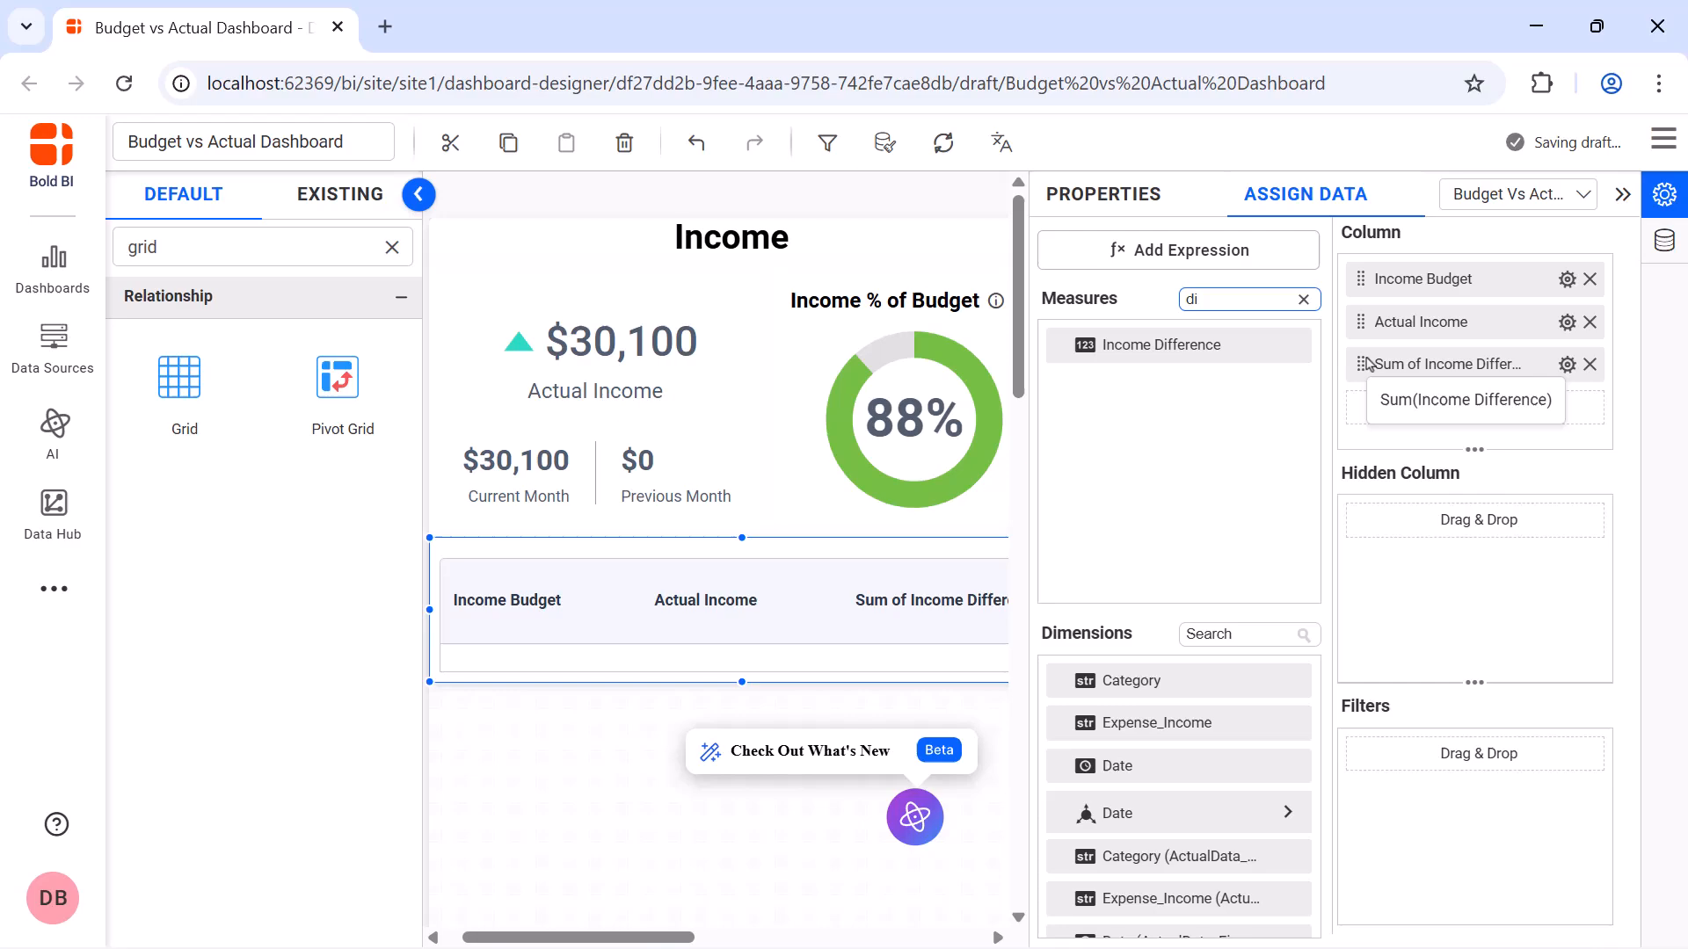
left_click(1566, 364)
left_click(1569, 406)
type("Difference")
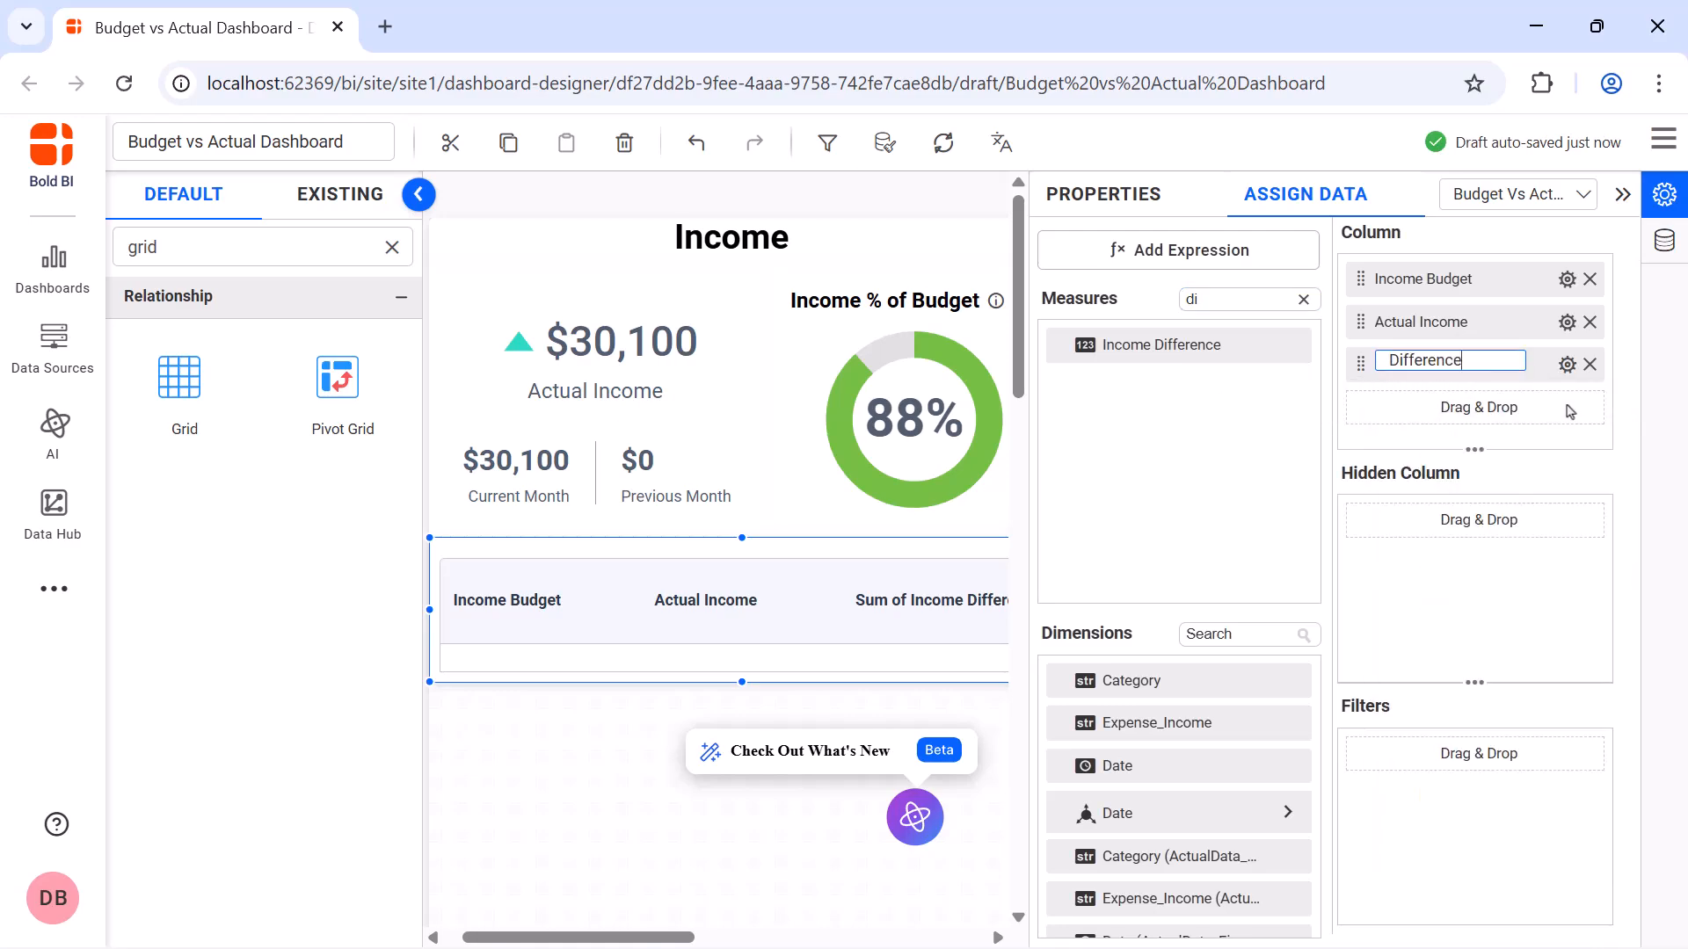
key("Return")
Format the Difference column as Currency with Auto representation
left_click(1567, 364)
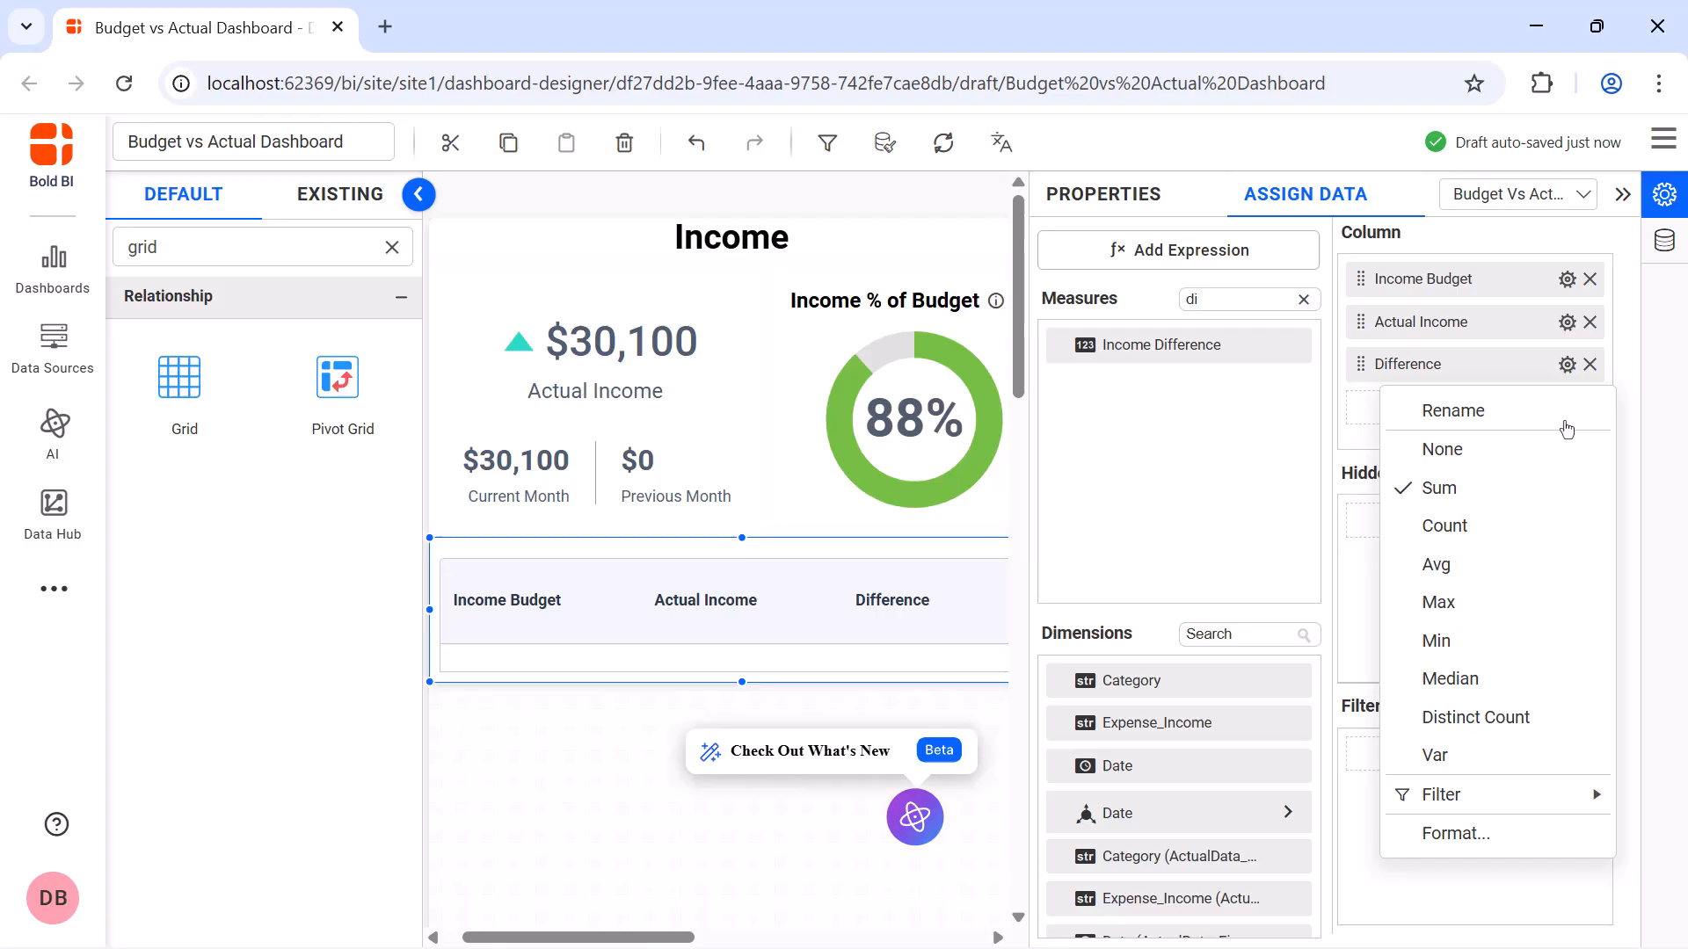
left_click(1534, 833)
left_click(821, 343)
left_click(806, 428)
left_click(806, 393)
left_click(806, 438)
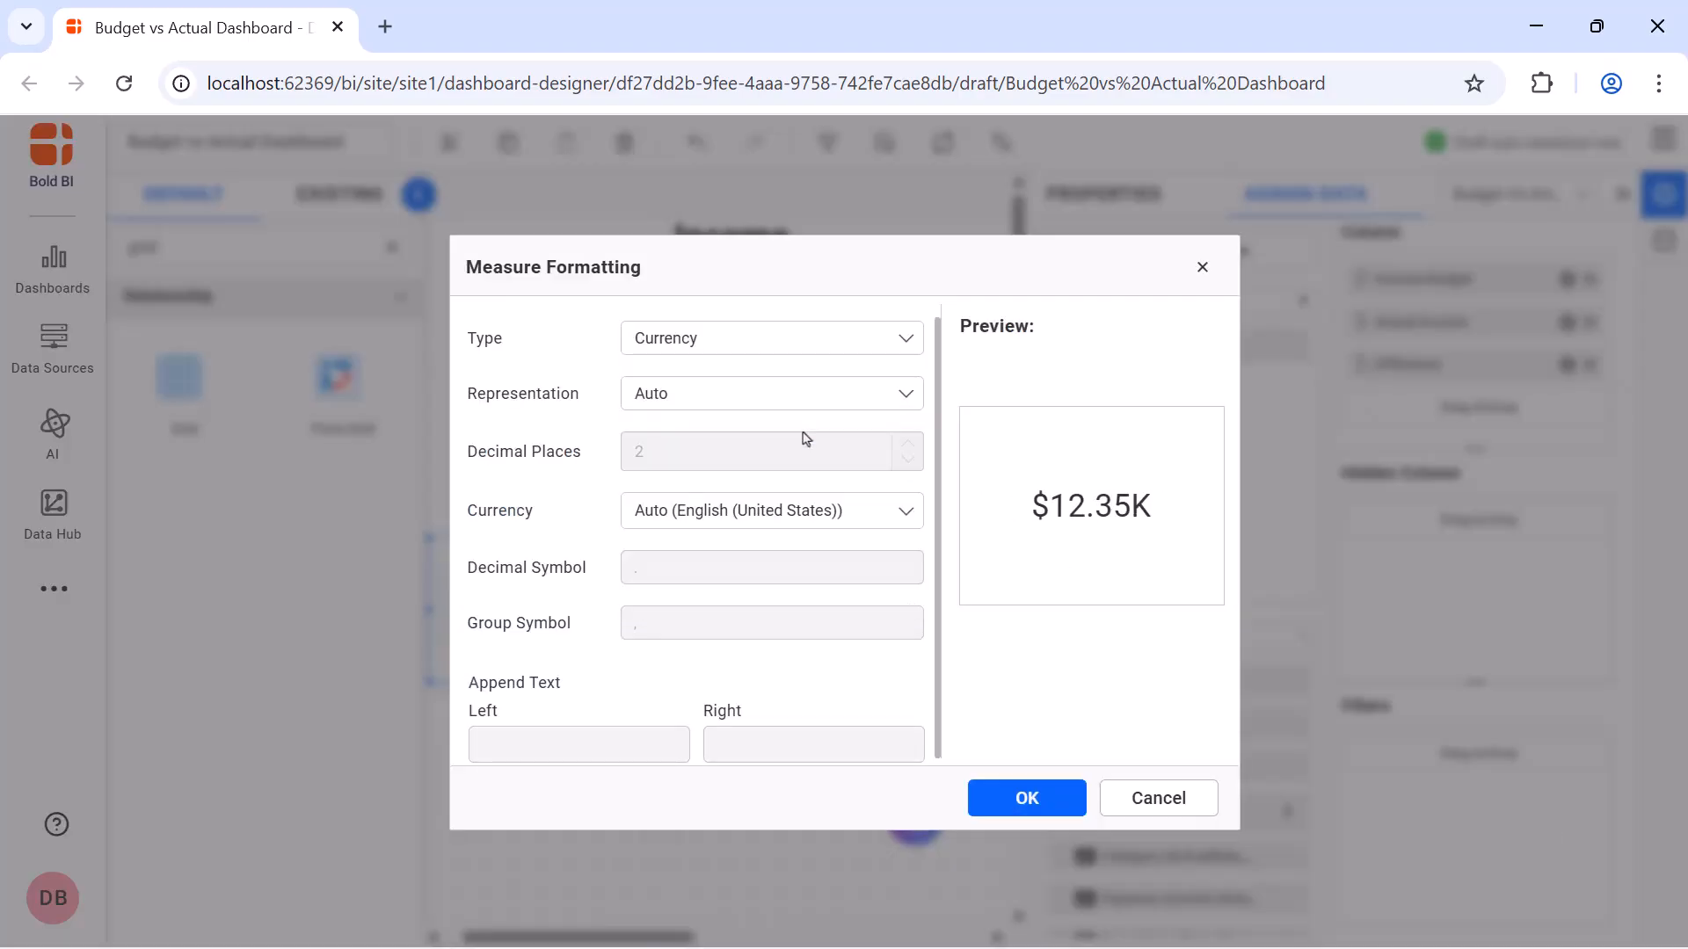
left_click(1027, 800)
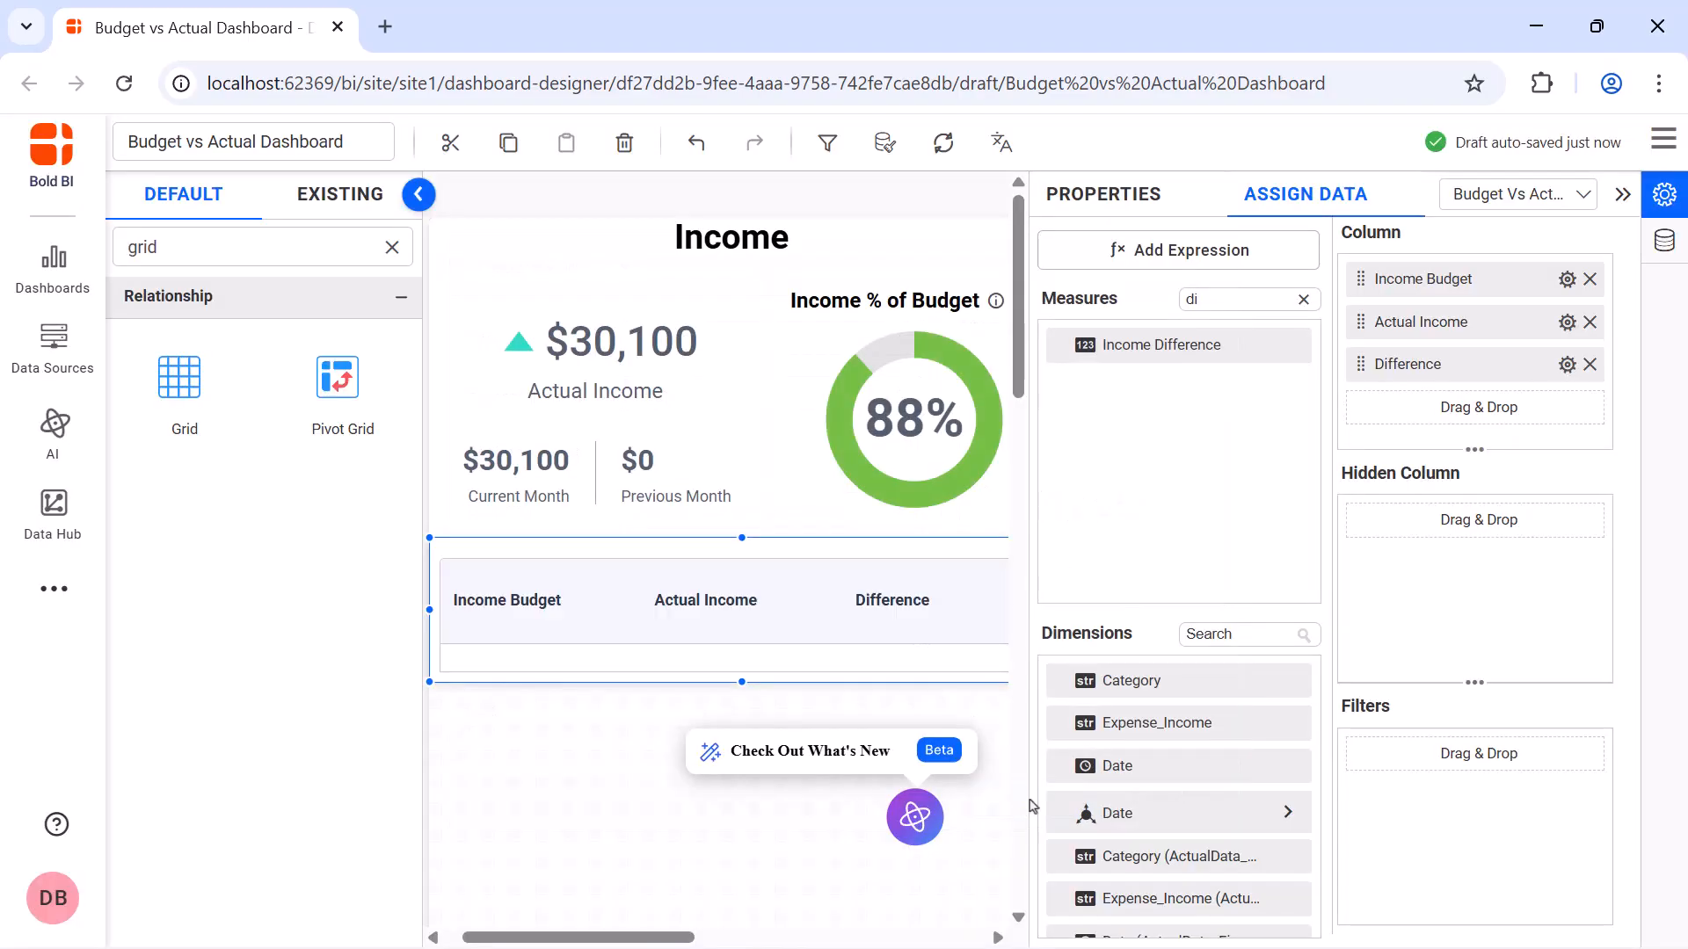
In the grid's basic settings, turn off the border and allow cell selection
left_click(1104, 196)
scroll(1310, 602, "down", 5)
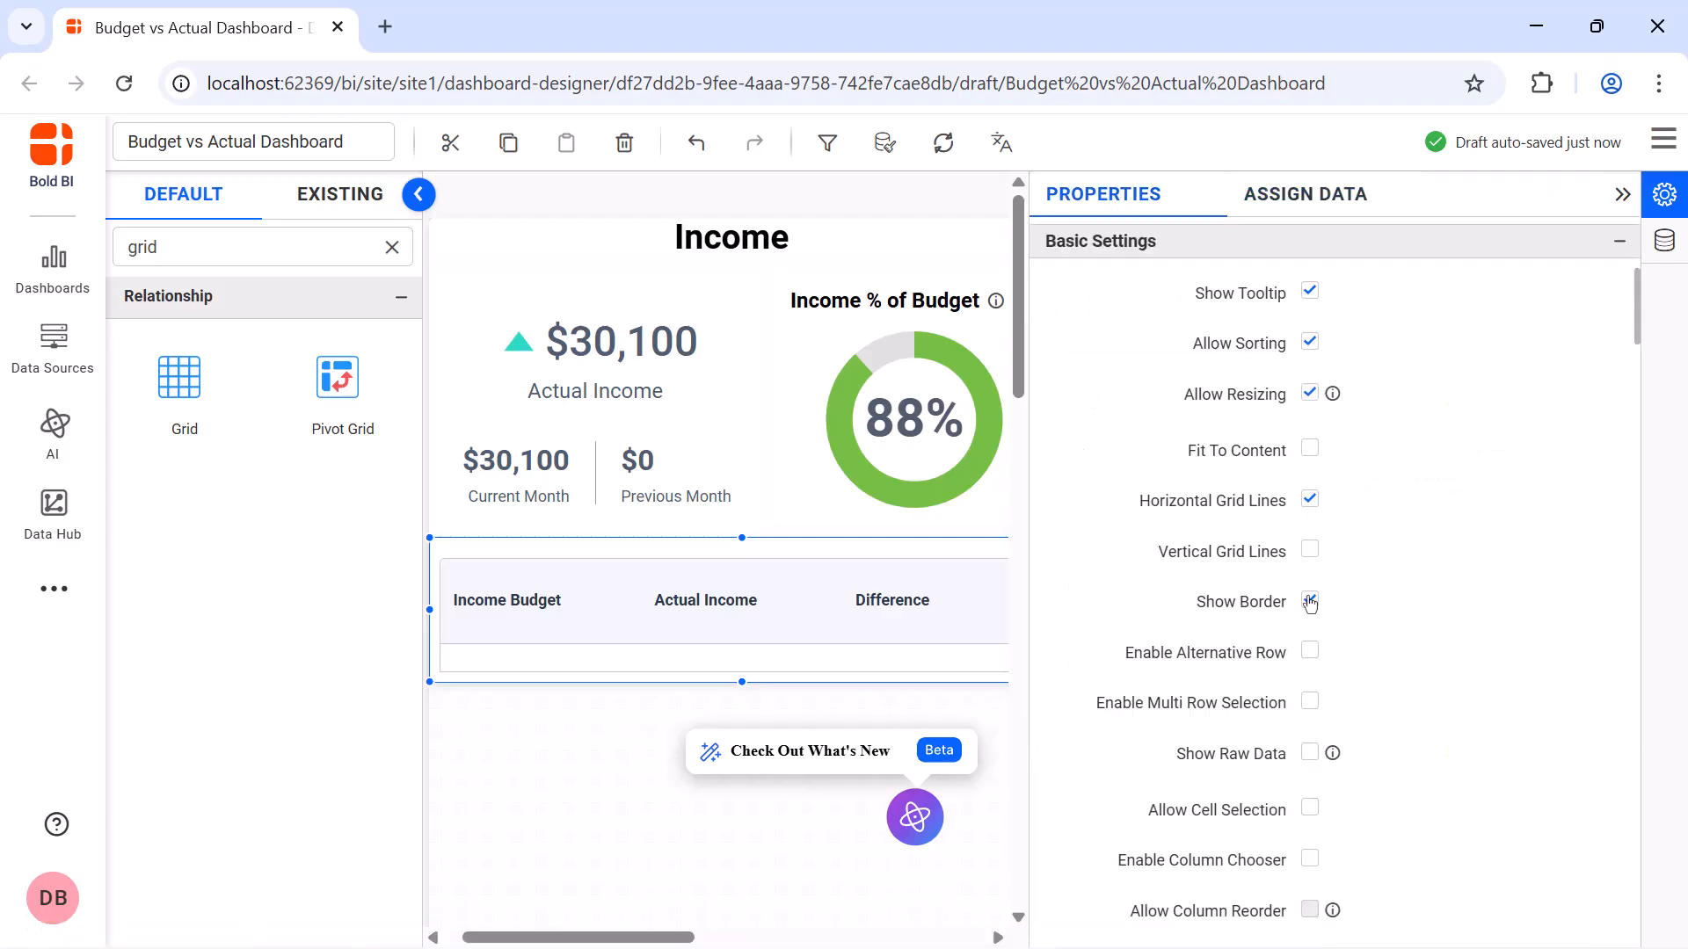
left_click(1310, 602)
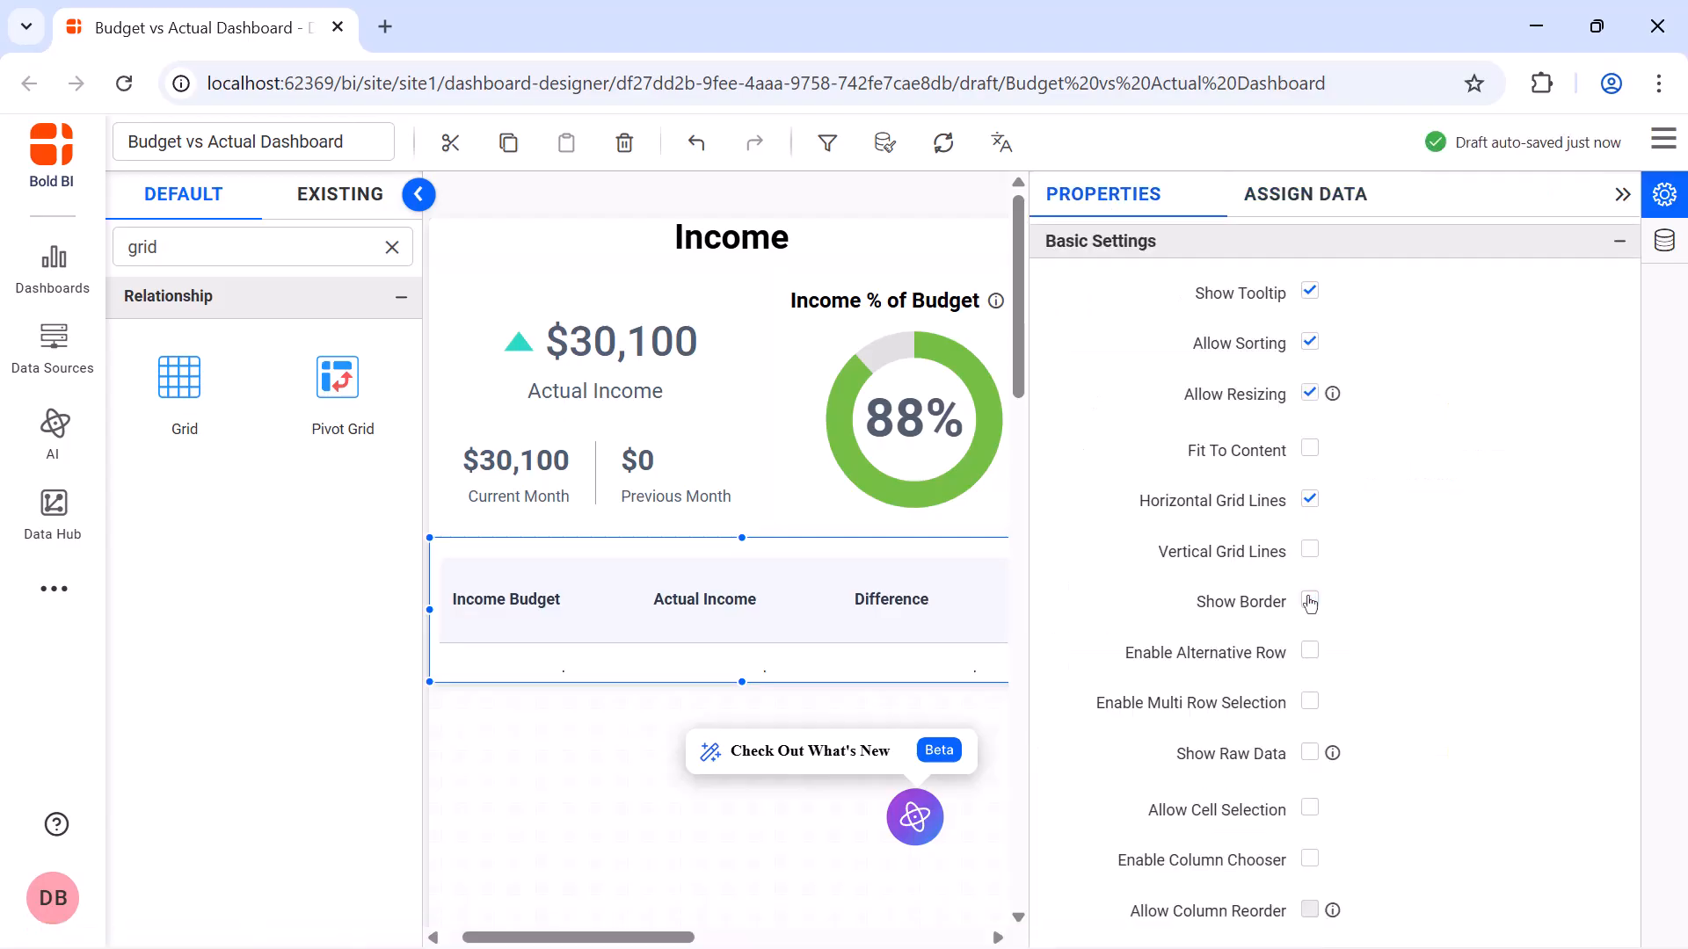
left_click(1310, 809)
Set the grid header's foreground to black and its background to light blue
scroll(1314, 812, "down", 5)
left_click(1323, 461)
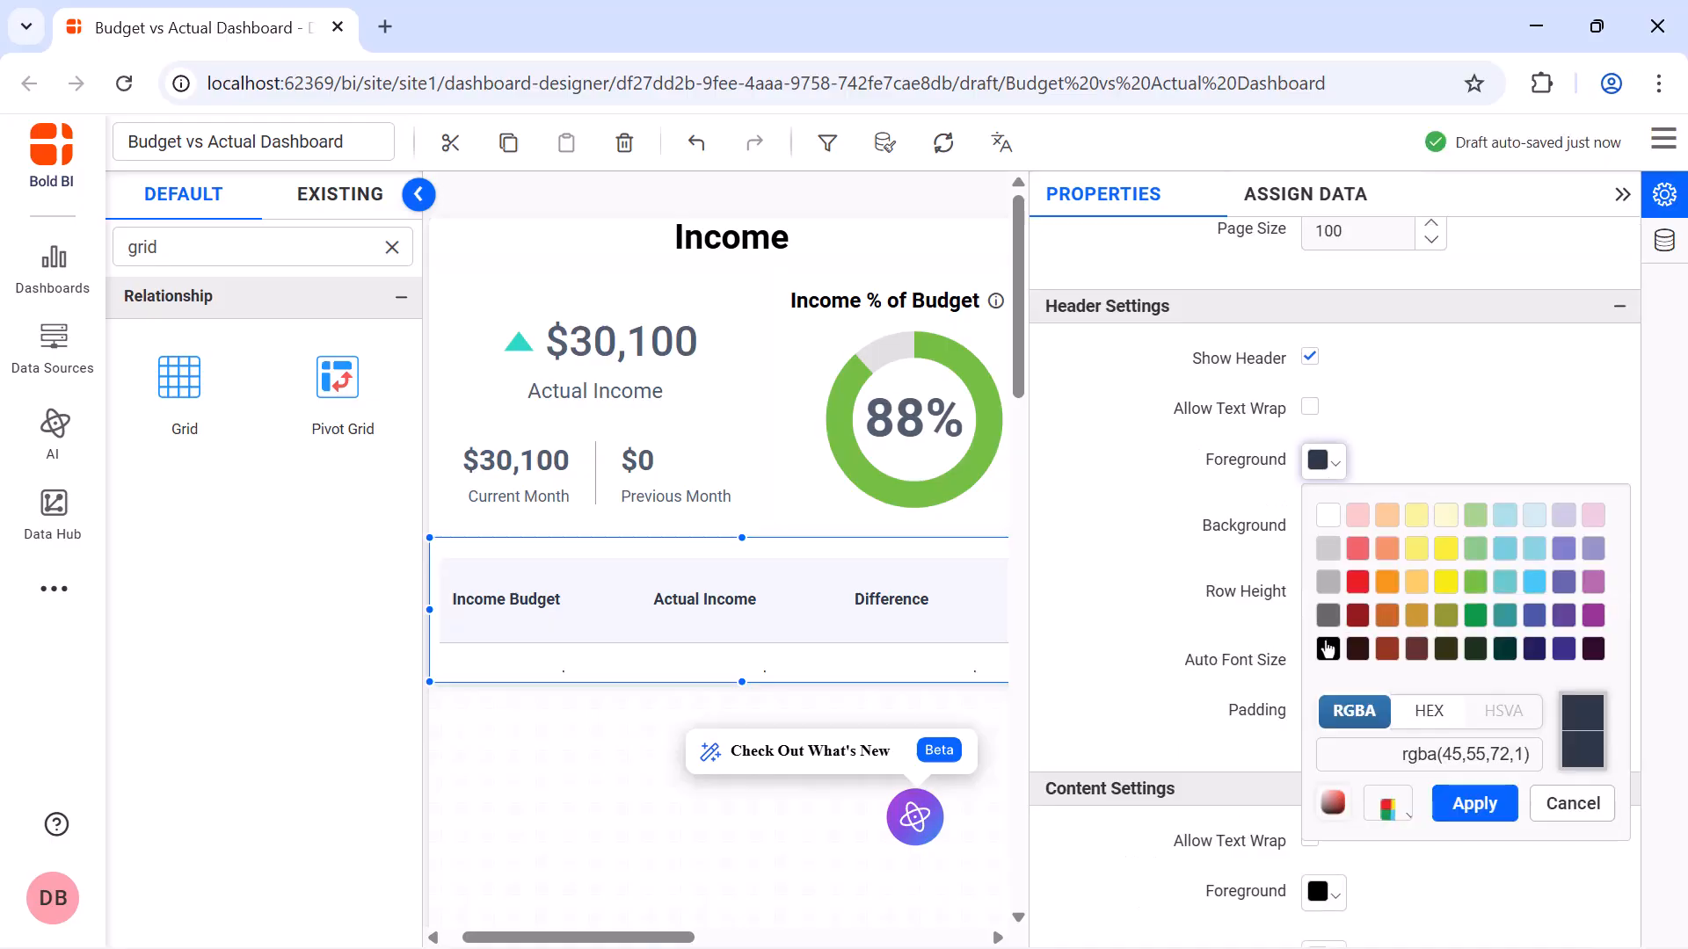
left_click(1328, 649)
left_click(1459, 807)
left_click(1323, 526)
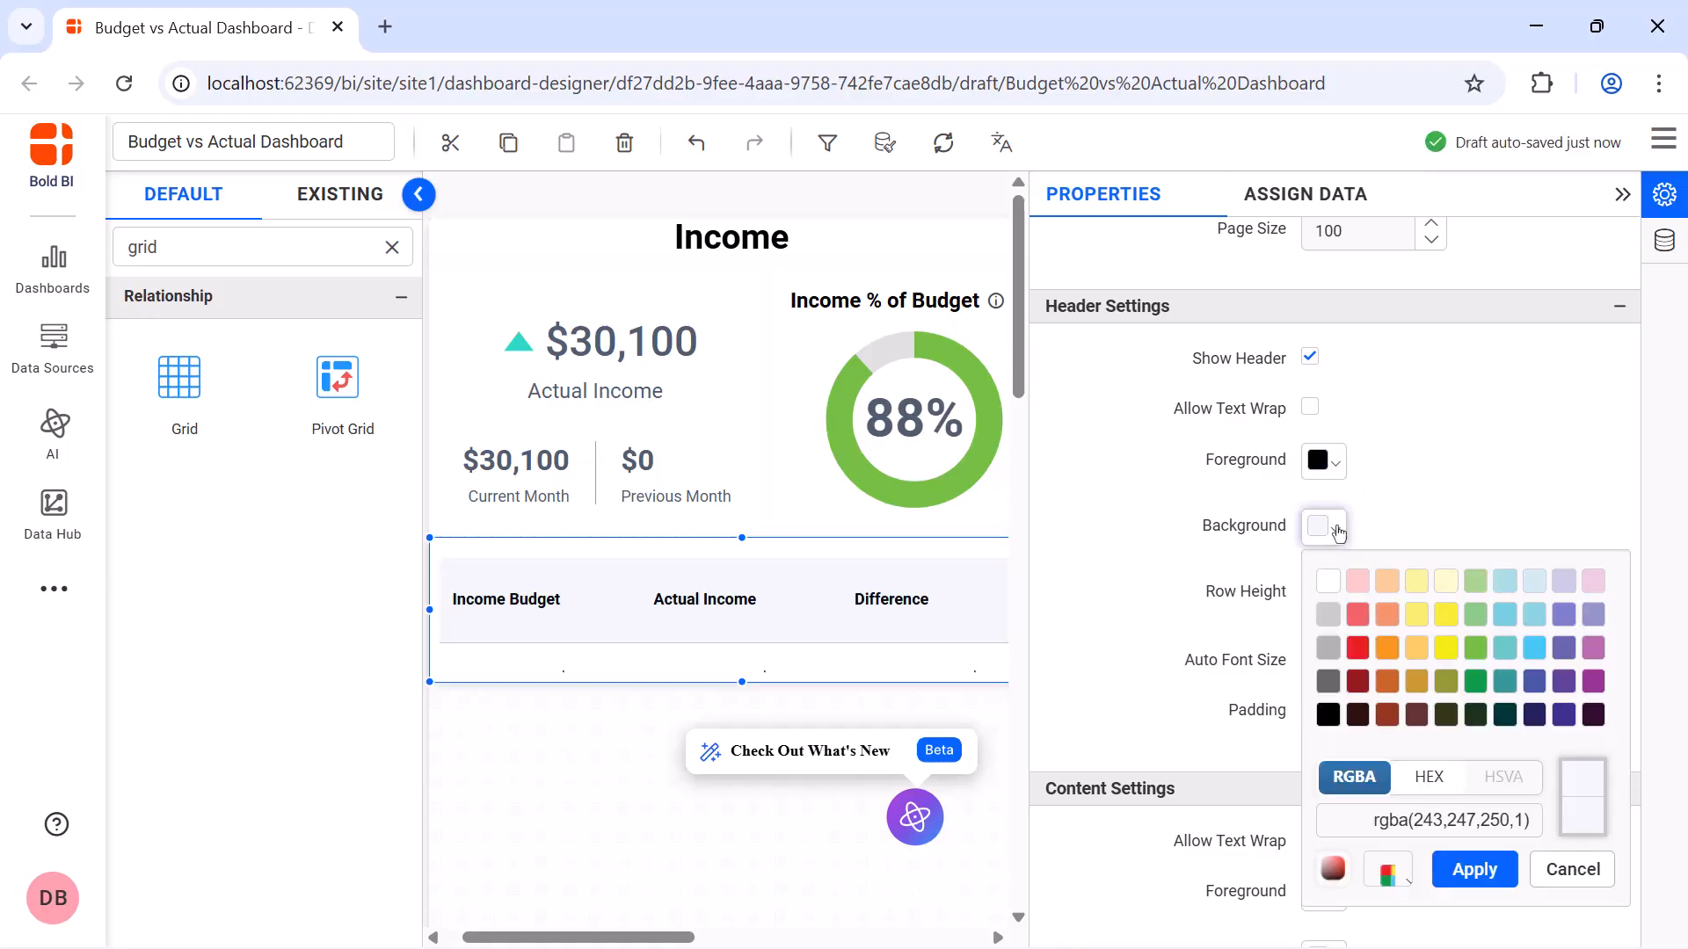
left_click(1505, 614)
left_click(1474, 870)
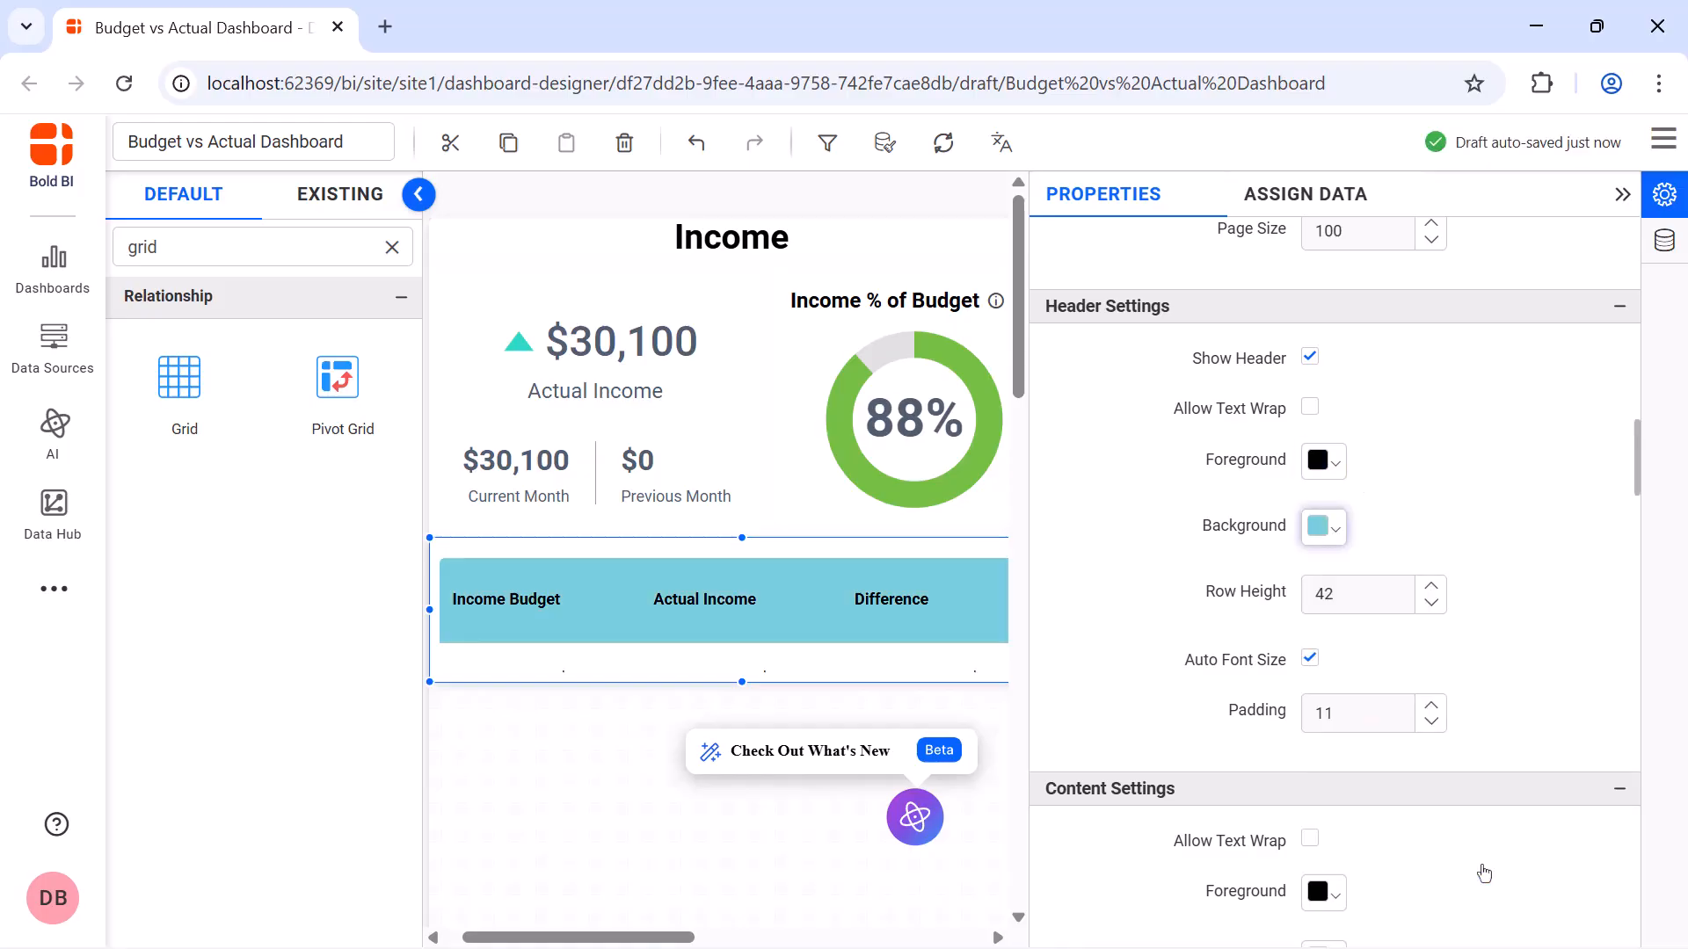
Set the grid's header row height to 15 and its content row height to 22
left_click(1378, 597)
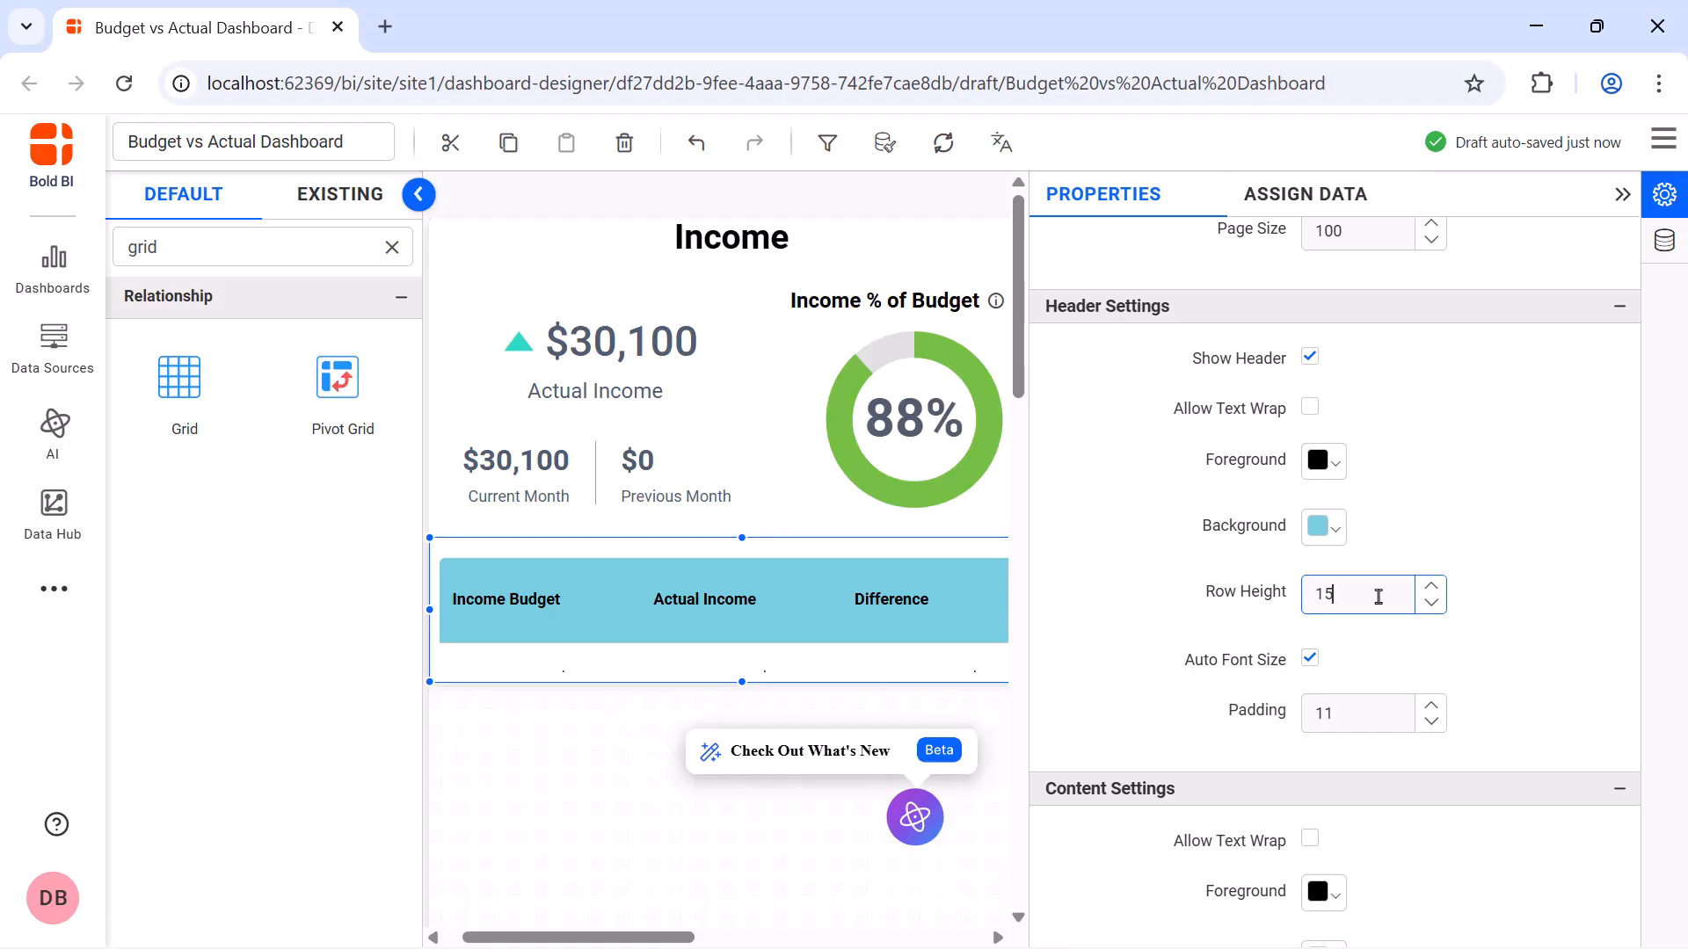
scroll(1379, 597, "down", 5)
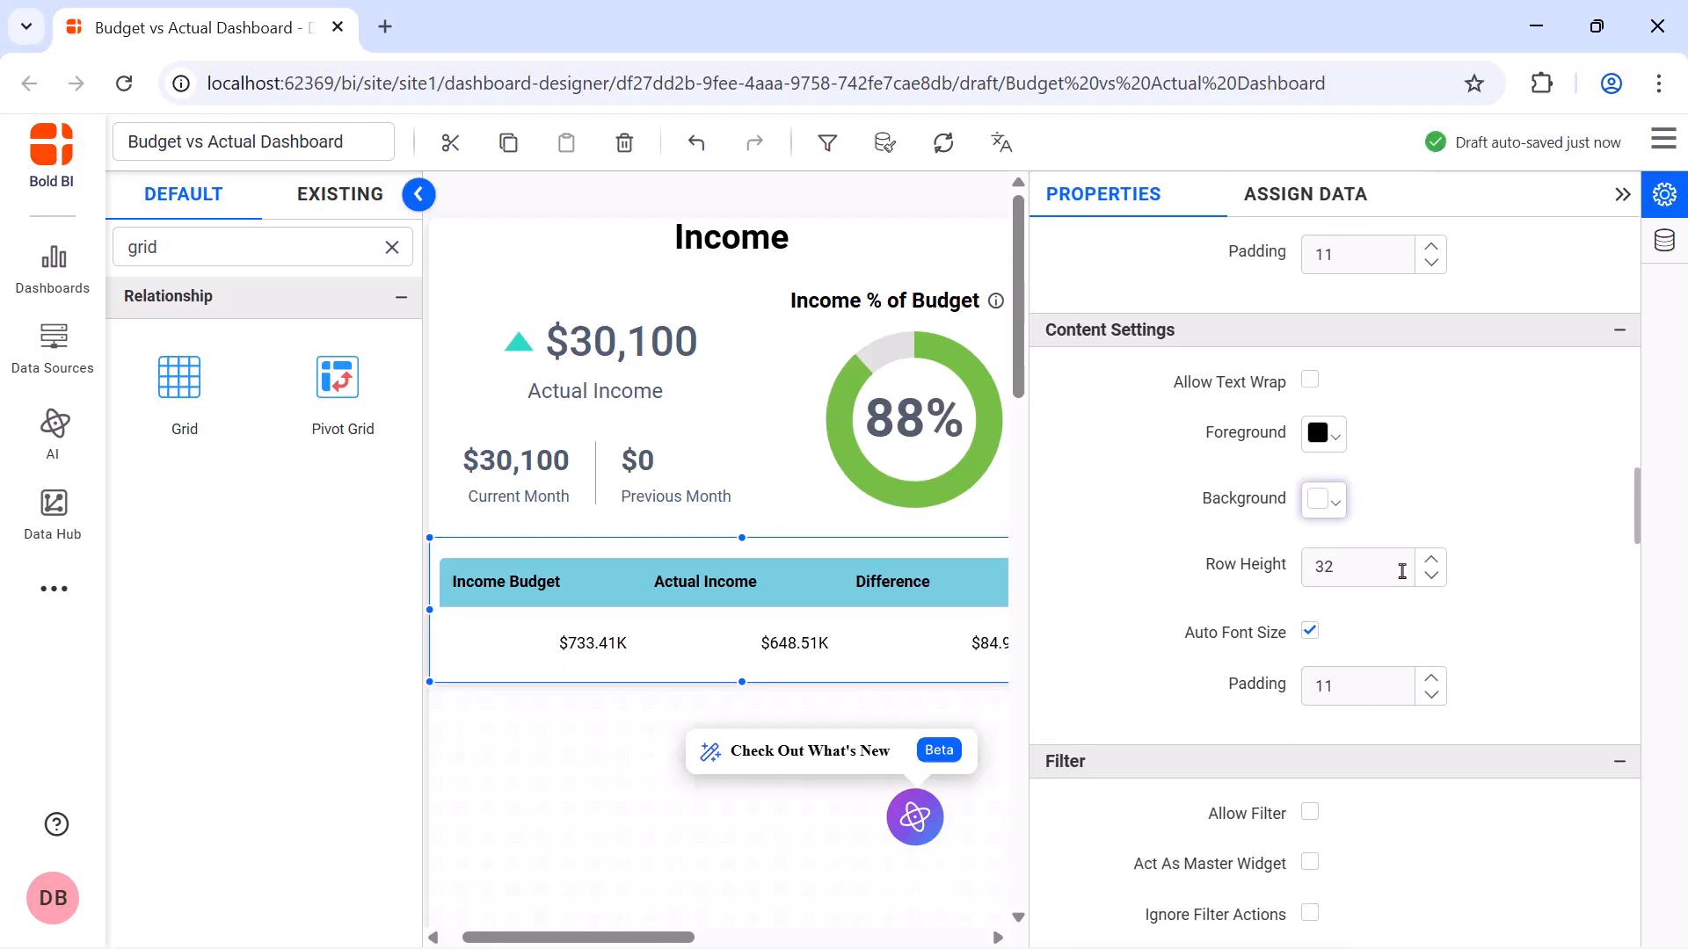
left_click(1402, 572)
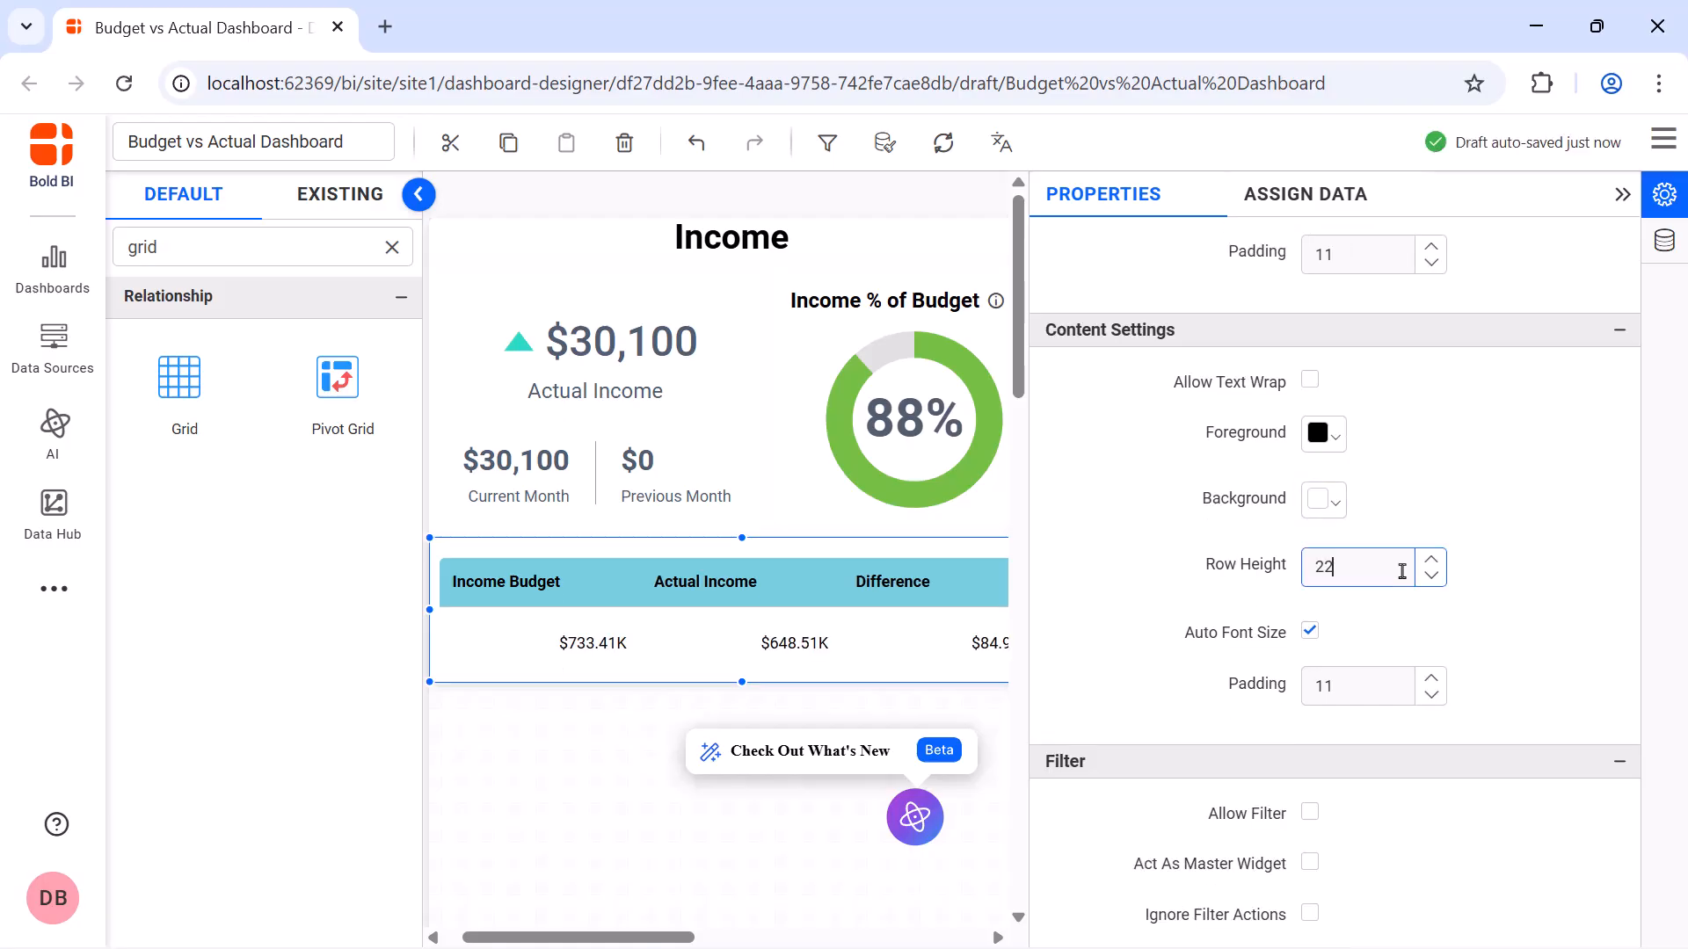
type("22")
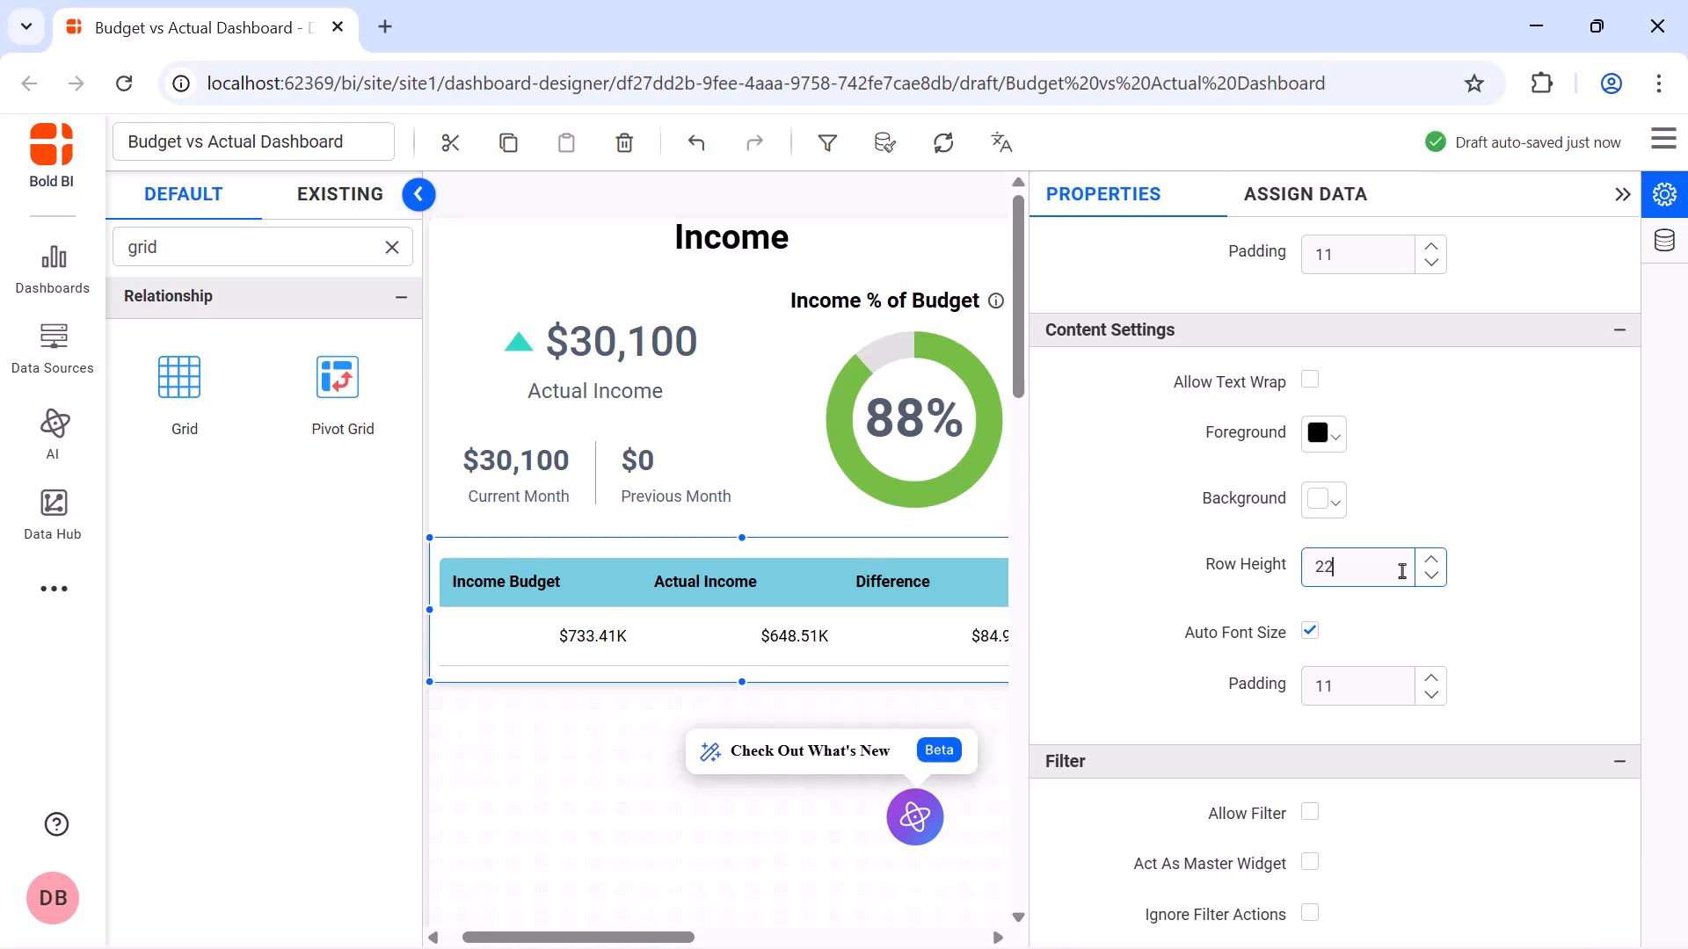
Center the header and content alignment of the Income Budget, Actual Income and Difference columns
scroll(1402, 571, "down", 5)
left_click(1401, 631)
left_click(759, 402)
left_click(760, 458)
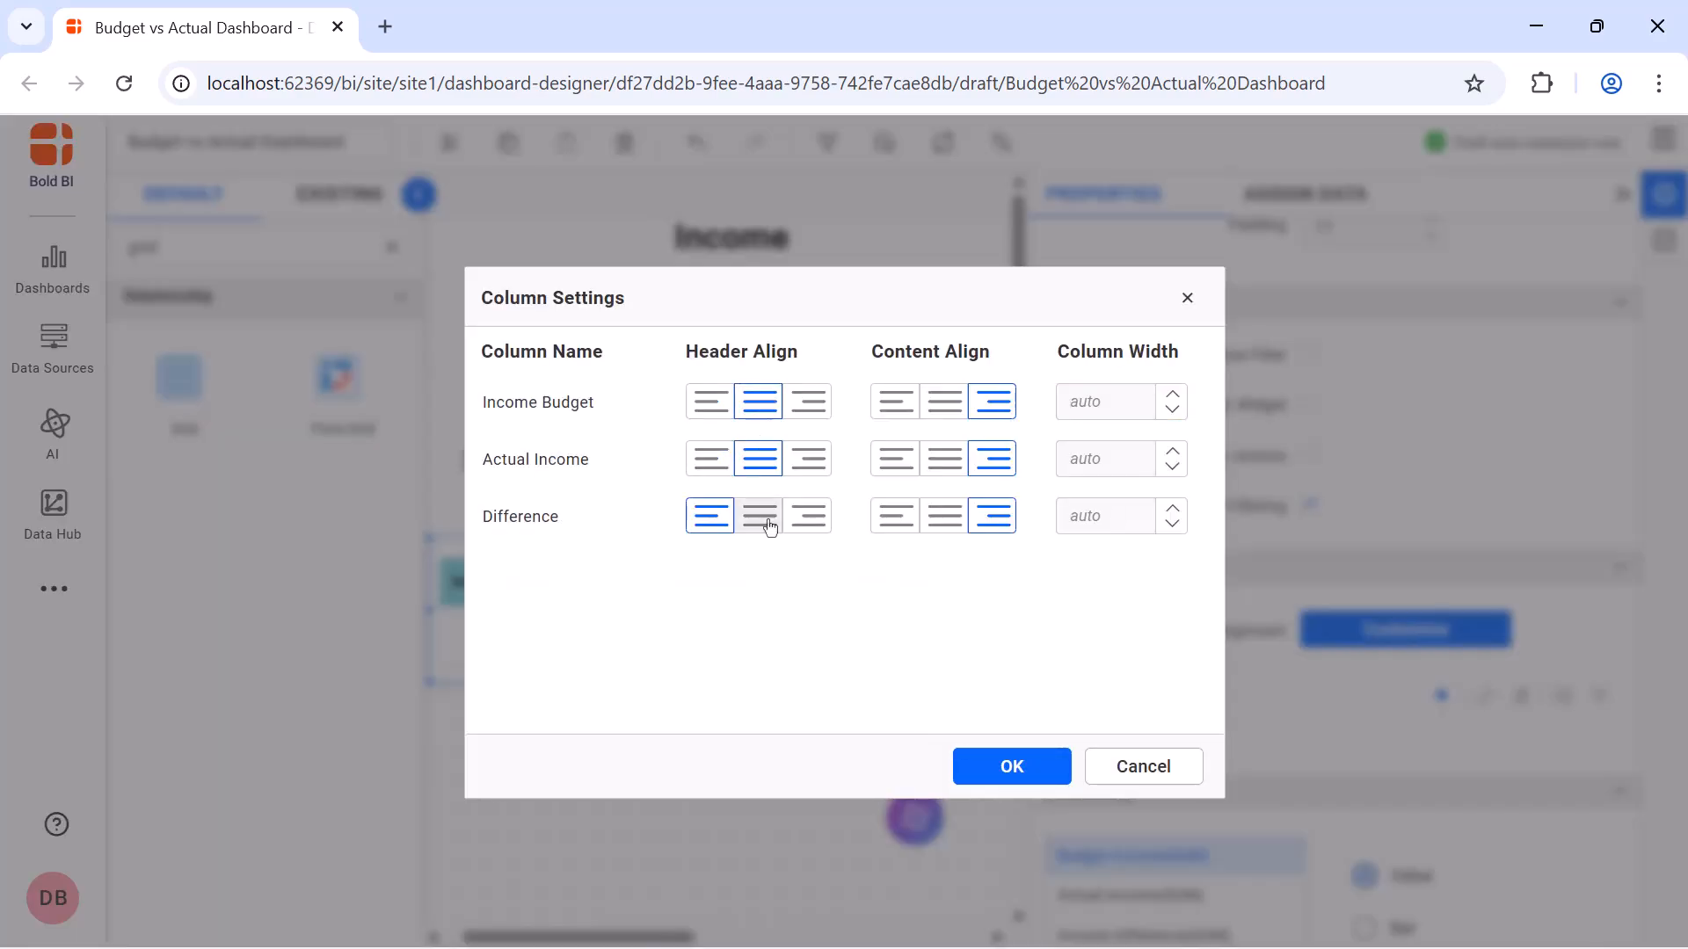
left_click(769, 526)
left_click(944, 402)
left_click(944, 459)
left_click(944, 516)
left_click(1012, 766)
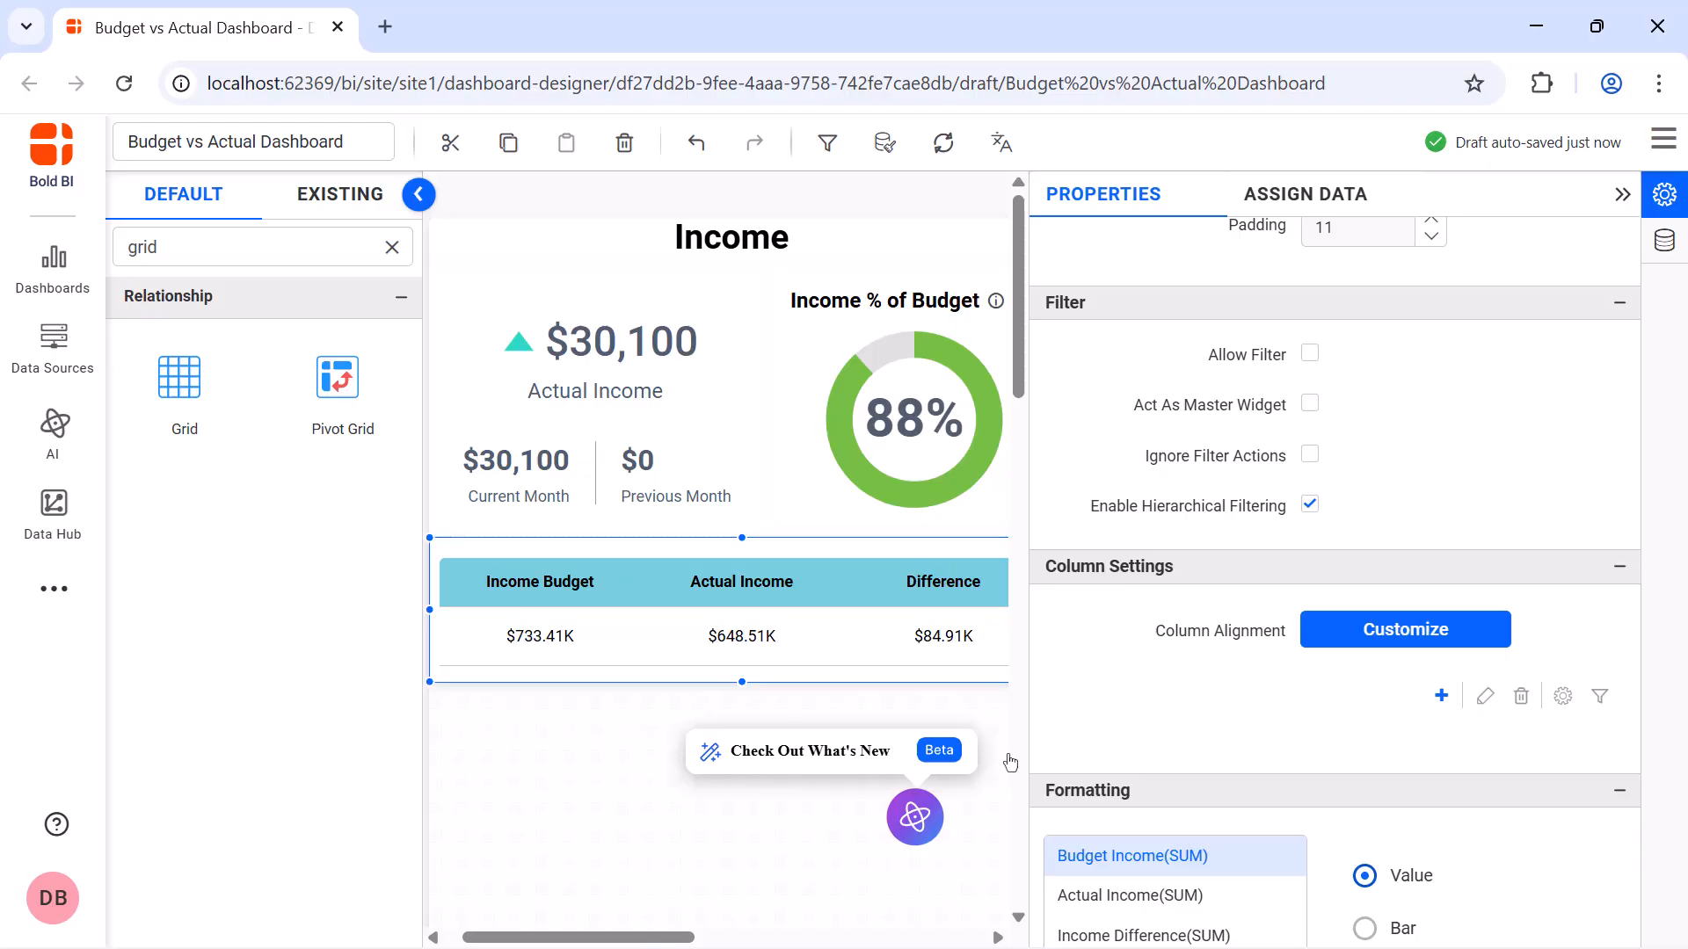
Turn off the income grid's container shadow and close its properties
scroll(1307, 797, "down", 10)
left_click(1309, 796)
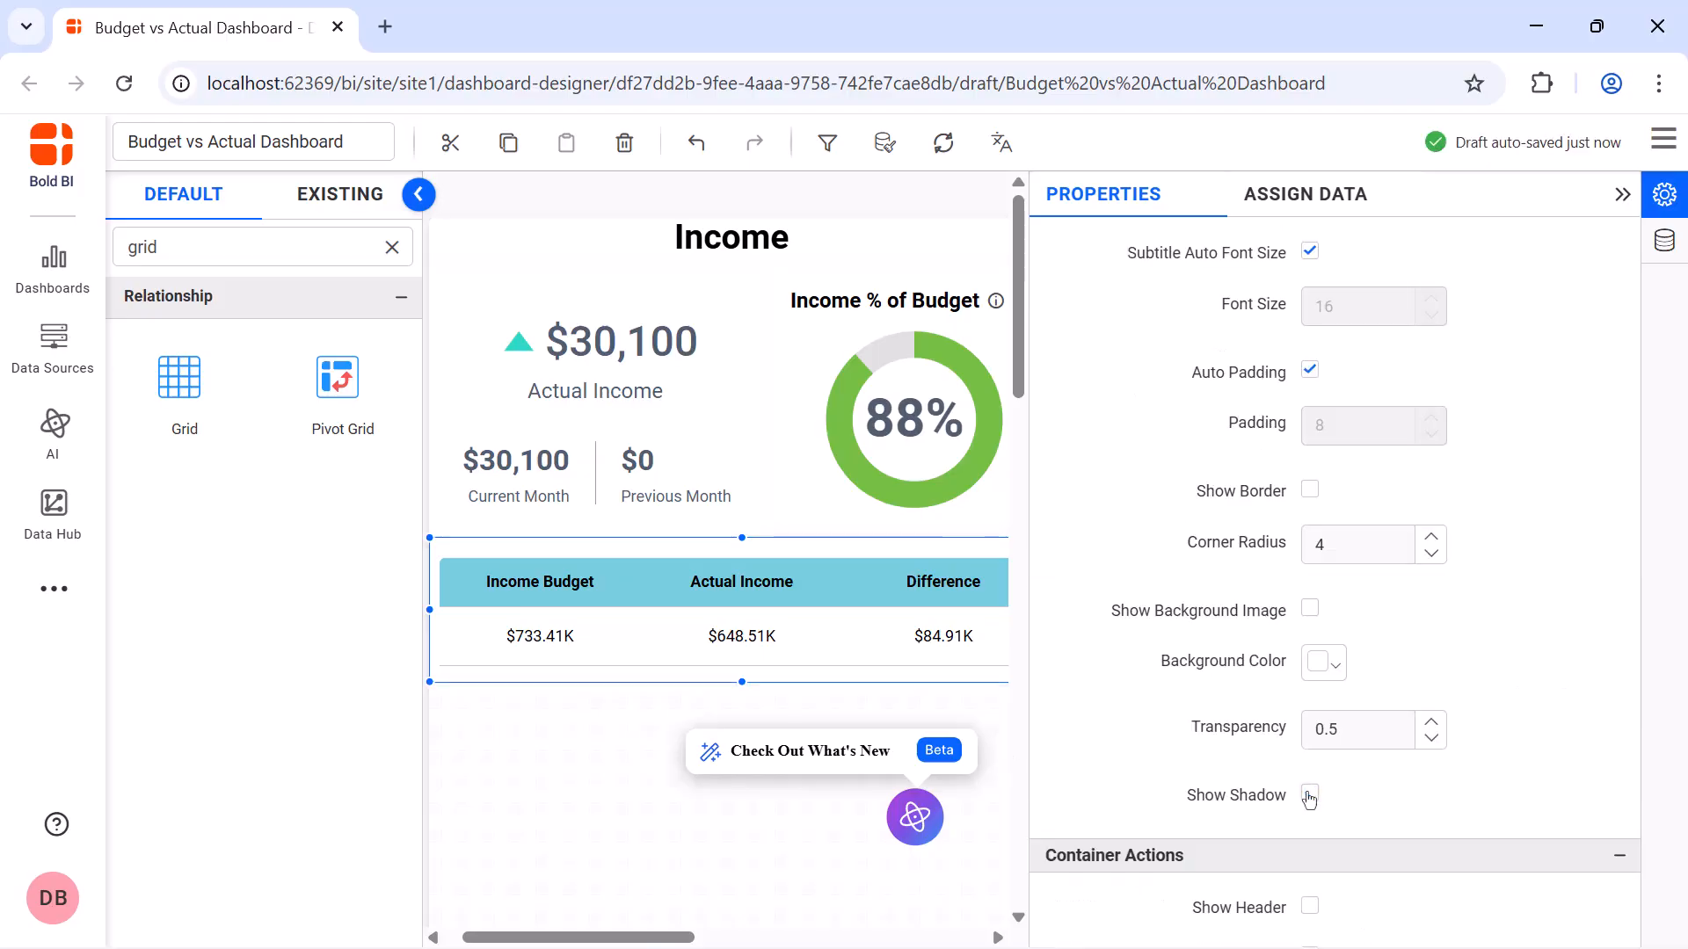
left_click(1620, 195)
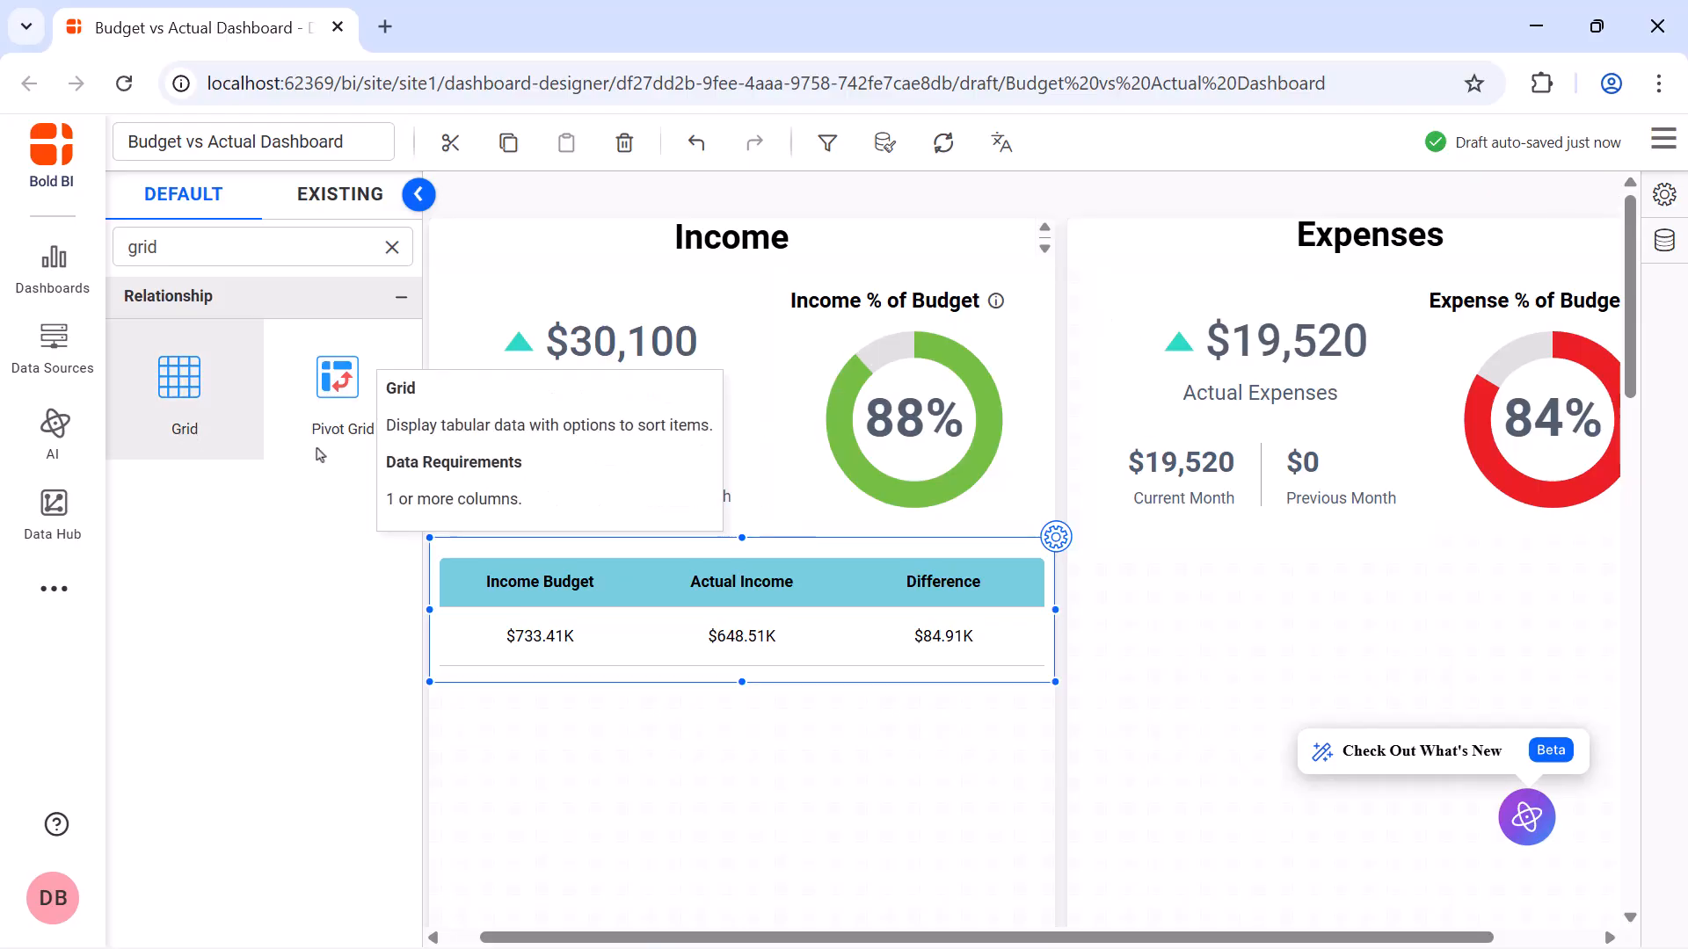
Add a grid under the Expenses KPI card and gauge, spanning the section's full width, and open its data settings
left_click_drag(319, 455, 1078, 545)
left_click_drag(1216, 677, 1569, 675)
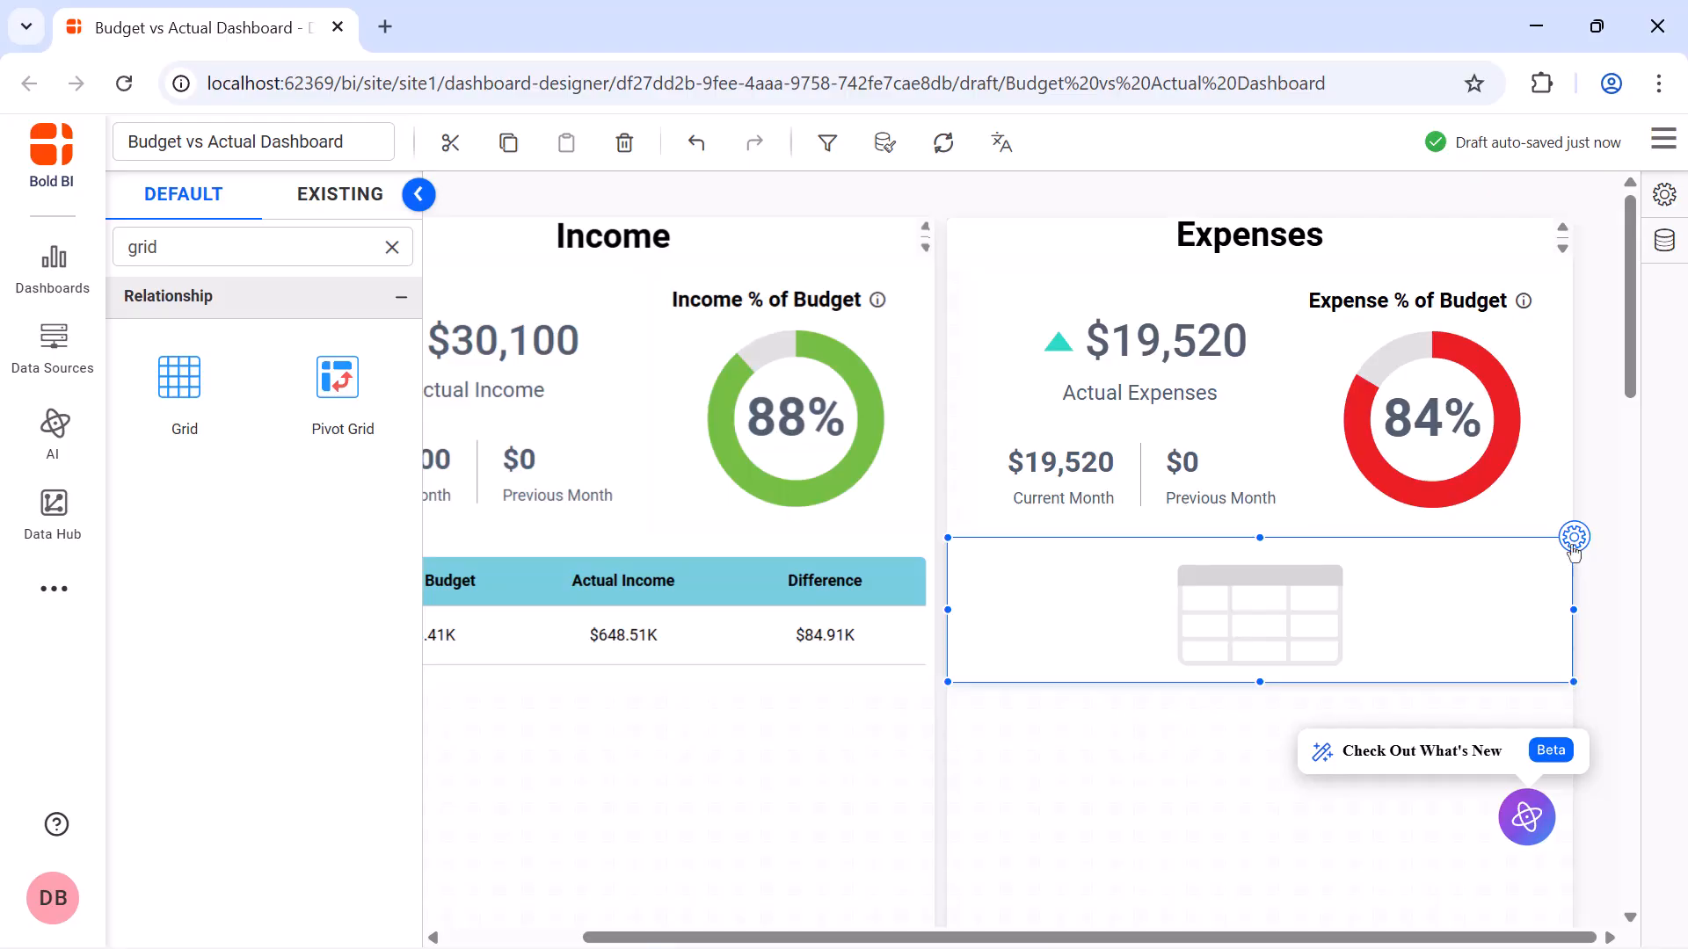
left_click(1573, 538)
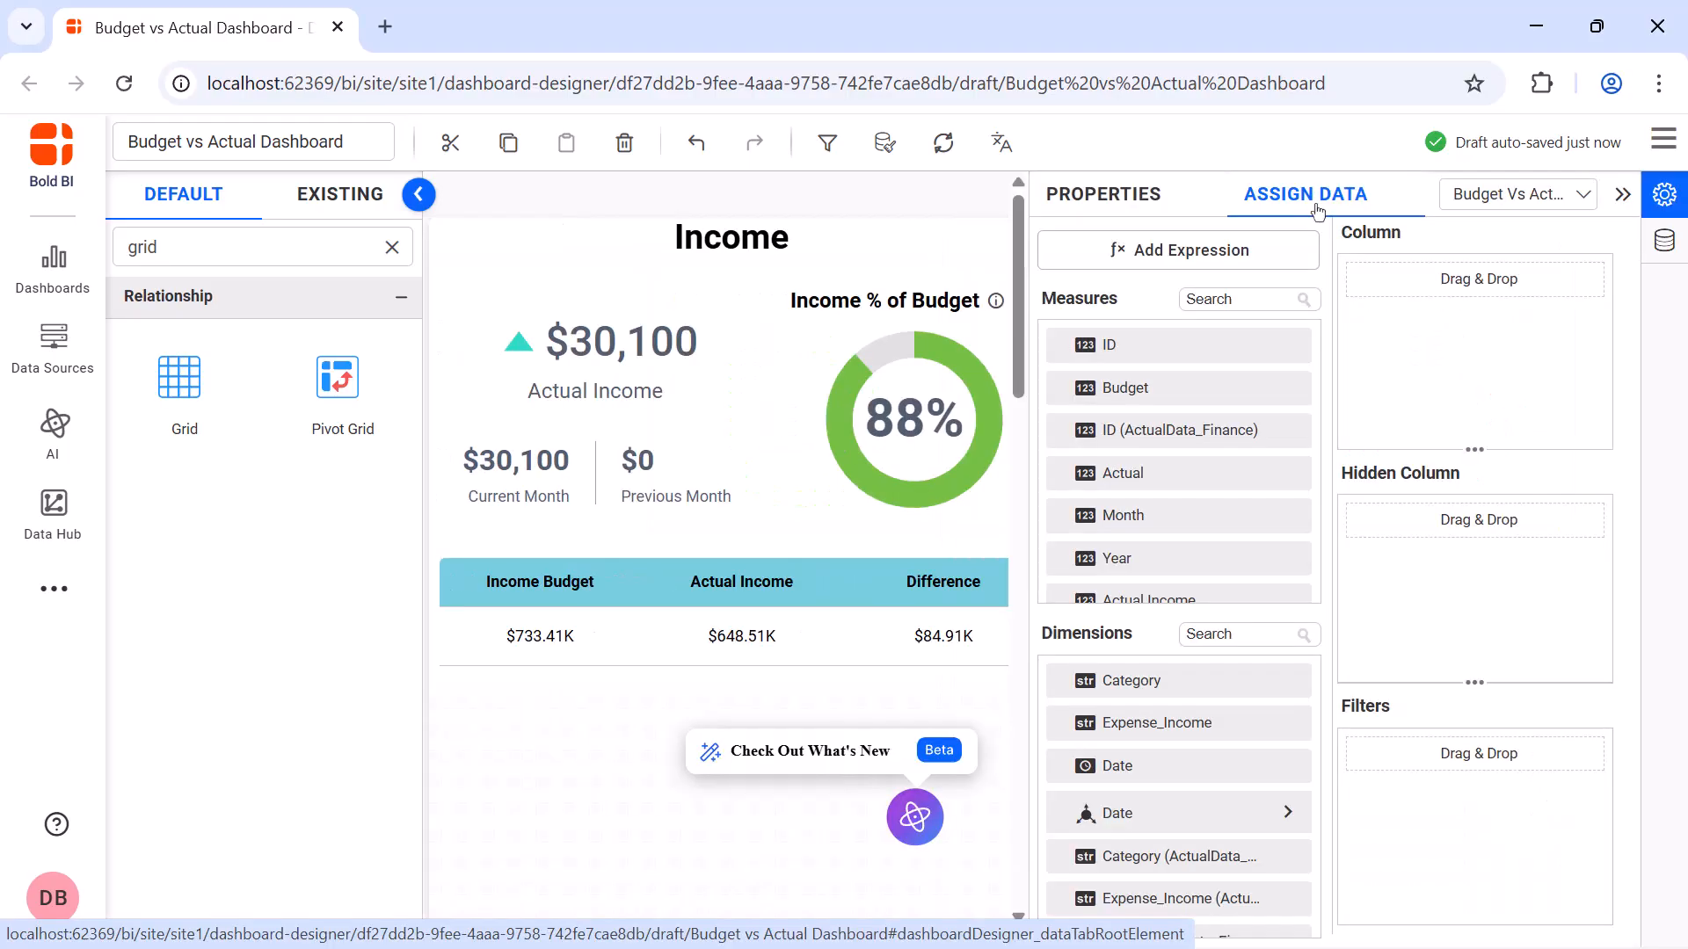
Assign the Budget Expense measure as the new grid's first column and rename it Expense Budget
left_click(1286, 299)
type("ex")
left_click_drag(1278, 473, 1376, 348)
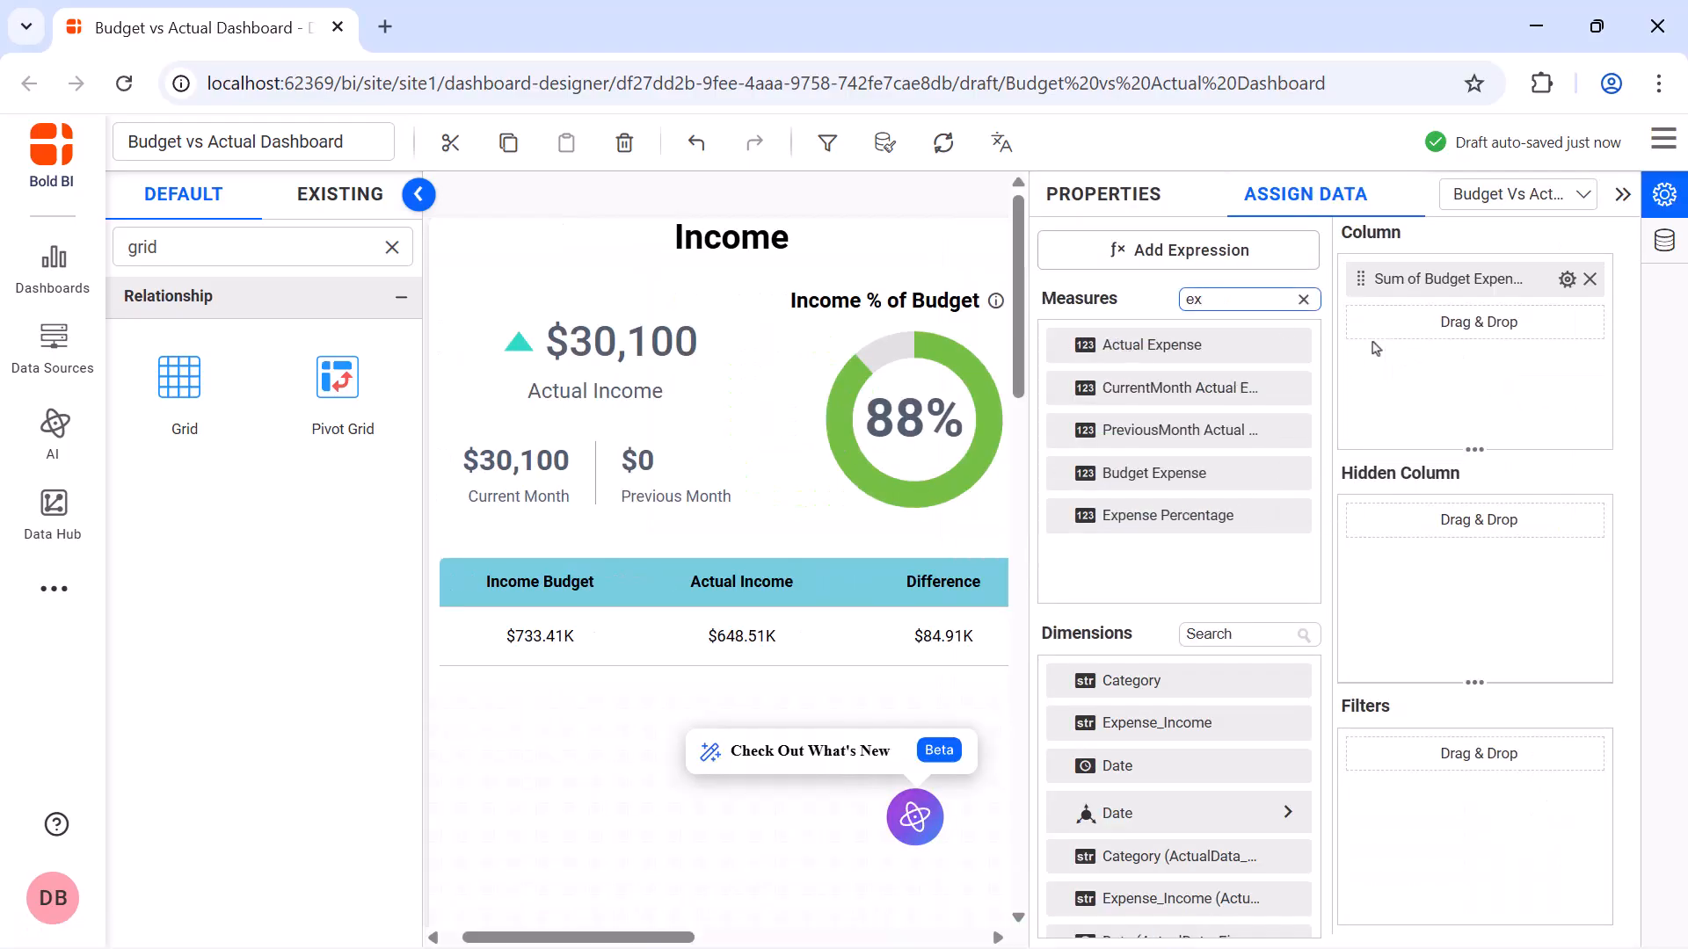
left_click(1565, 281)
left_click(1552, 325)
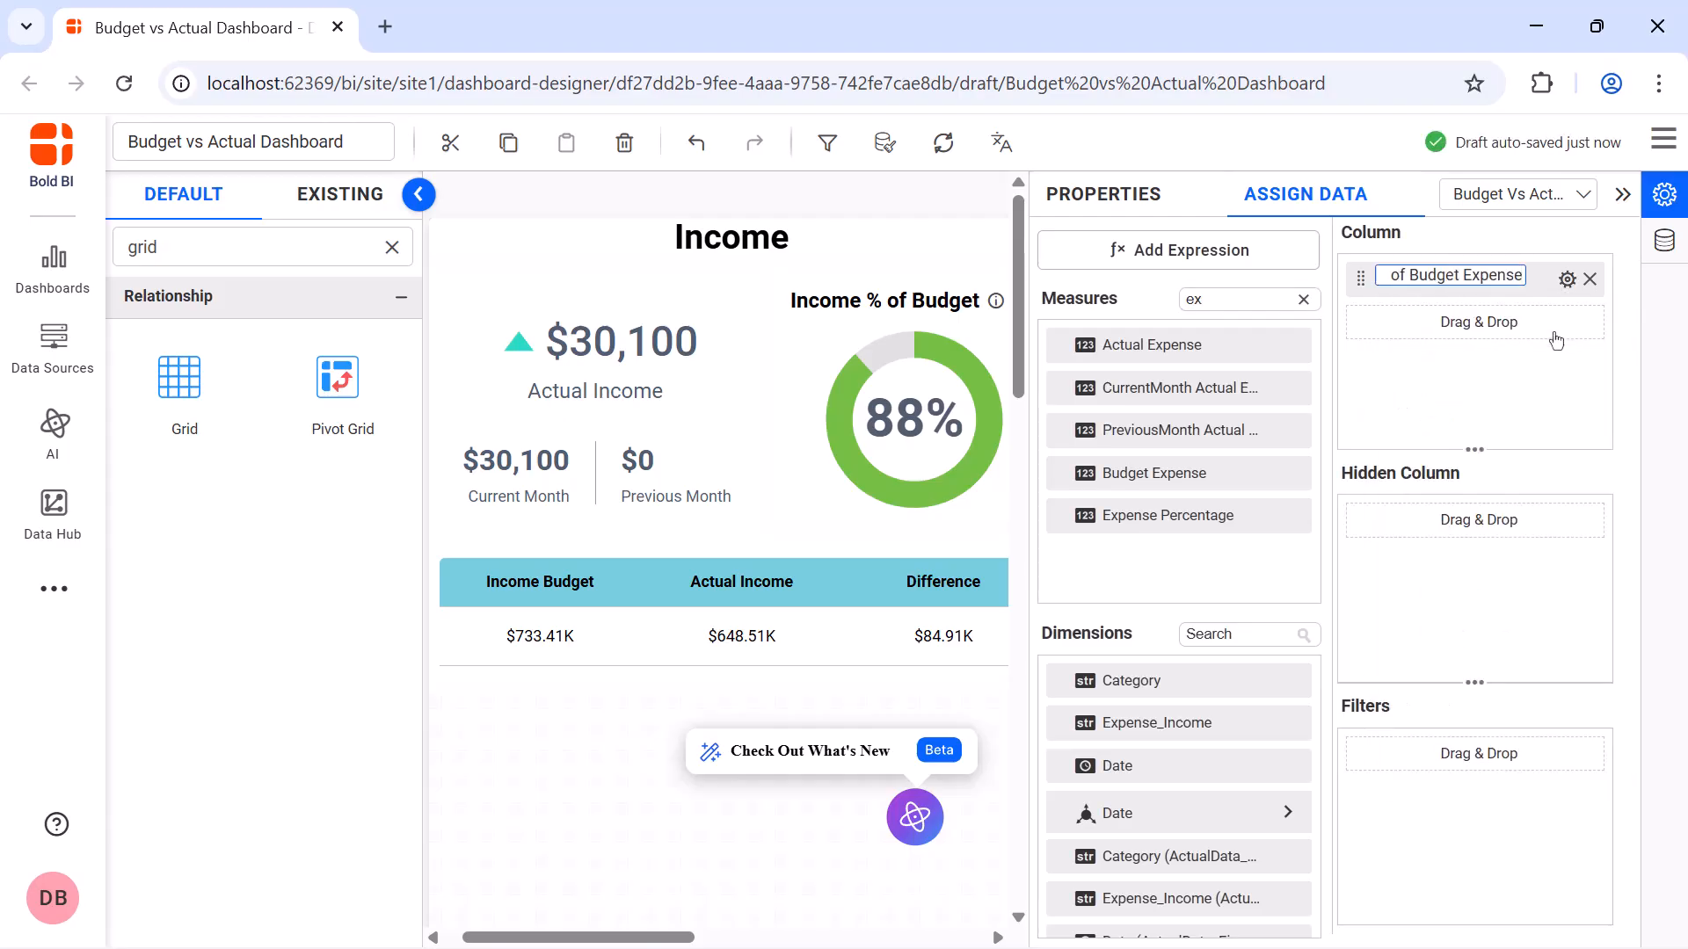
key("ctrl+a")
key("BackSpace")
type("Expense Budget")
key("Return")
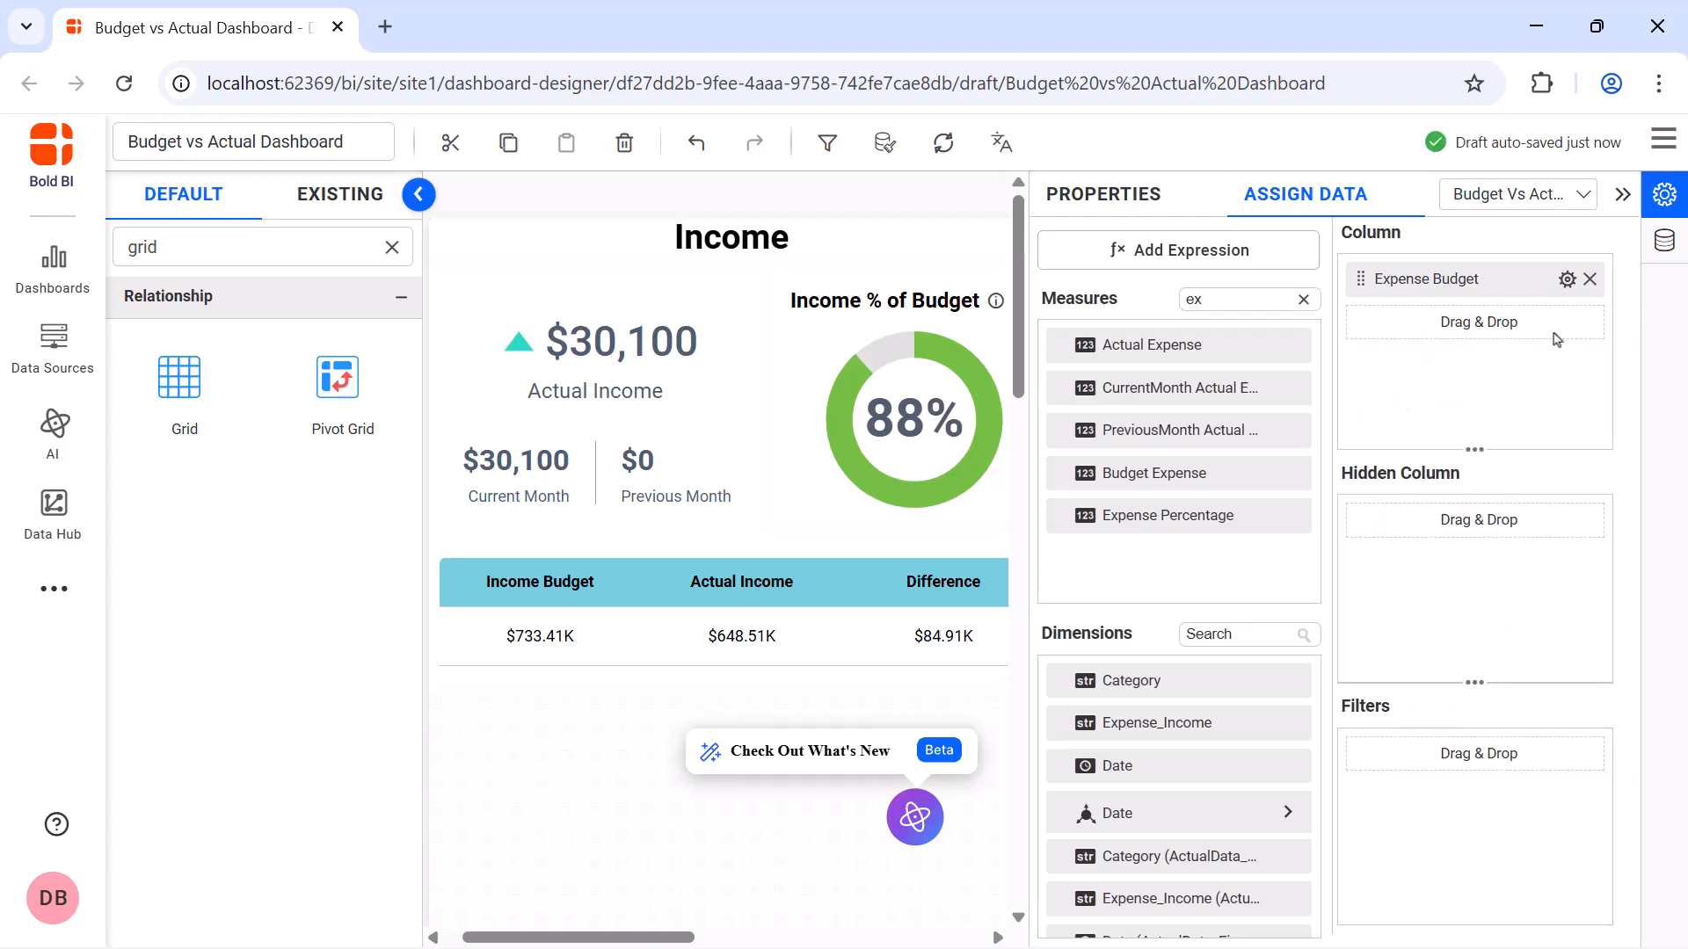
Format the Expense Budget column as currency with an abbreviated (K) representation
left_click(1566, 279)
left_click(1534, 751)
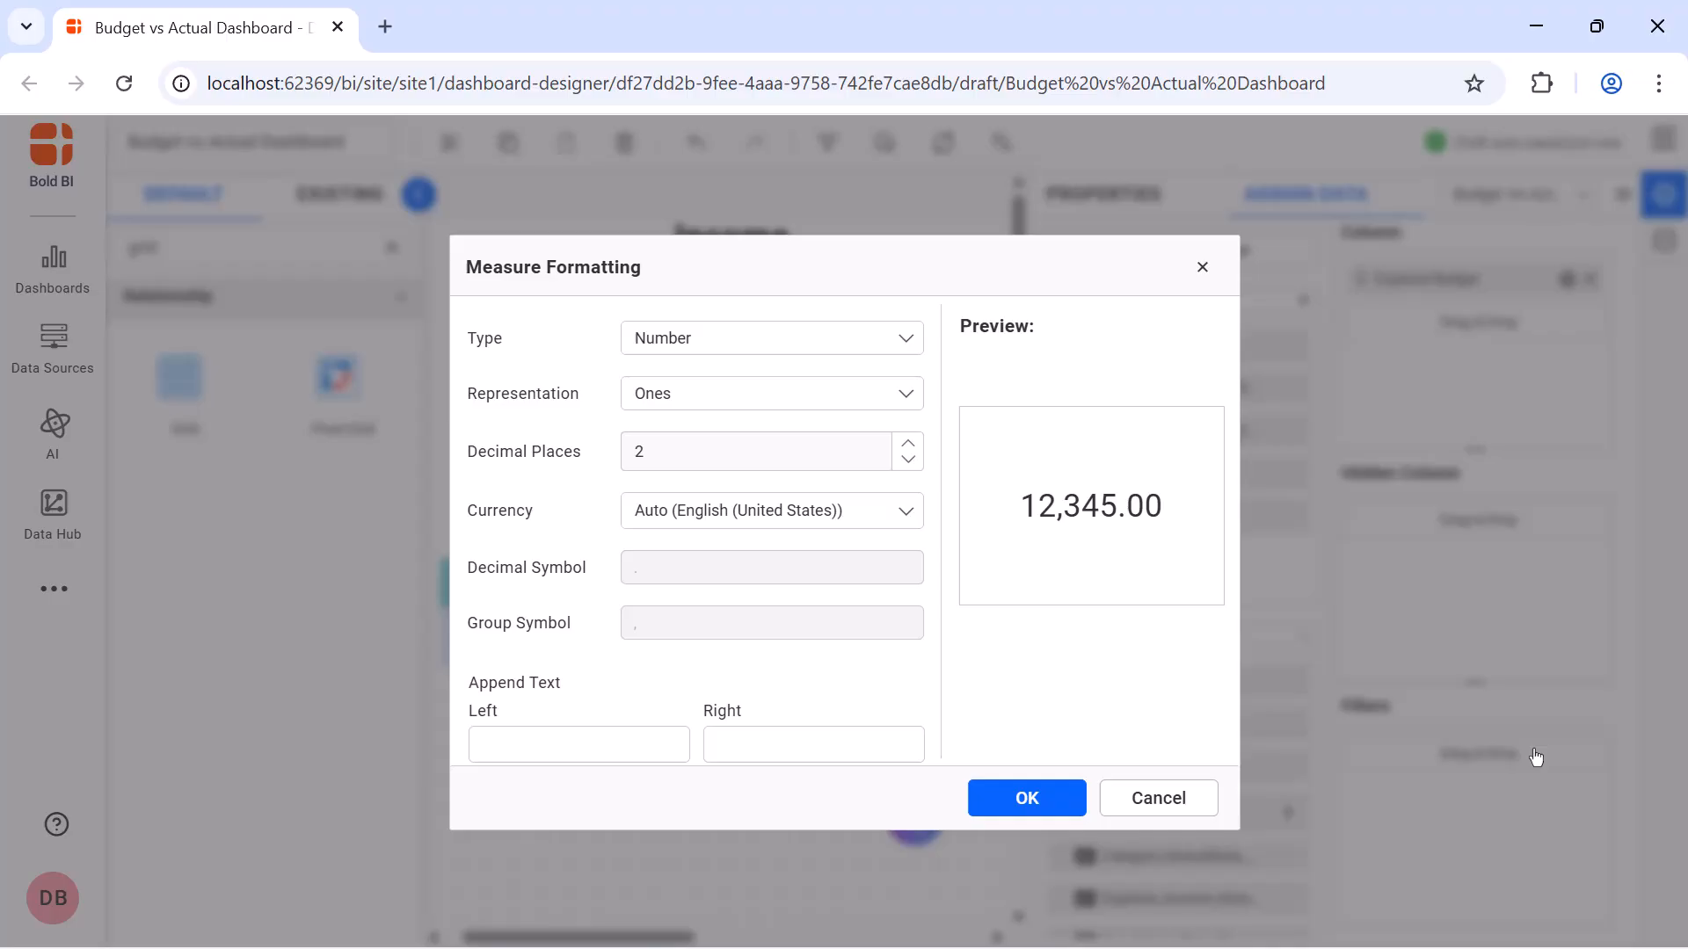
left_click(834, 338)
left_click(792, 393)
left_click(818, 393)
left_click(824, 437)
left_click(1027, 797)
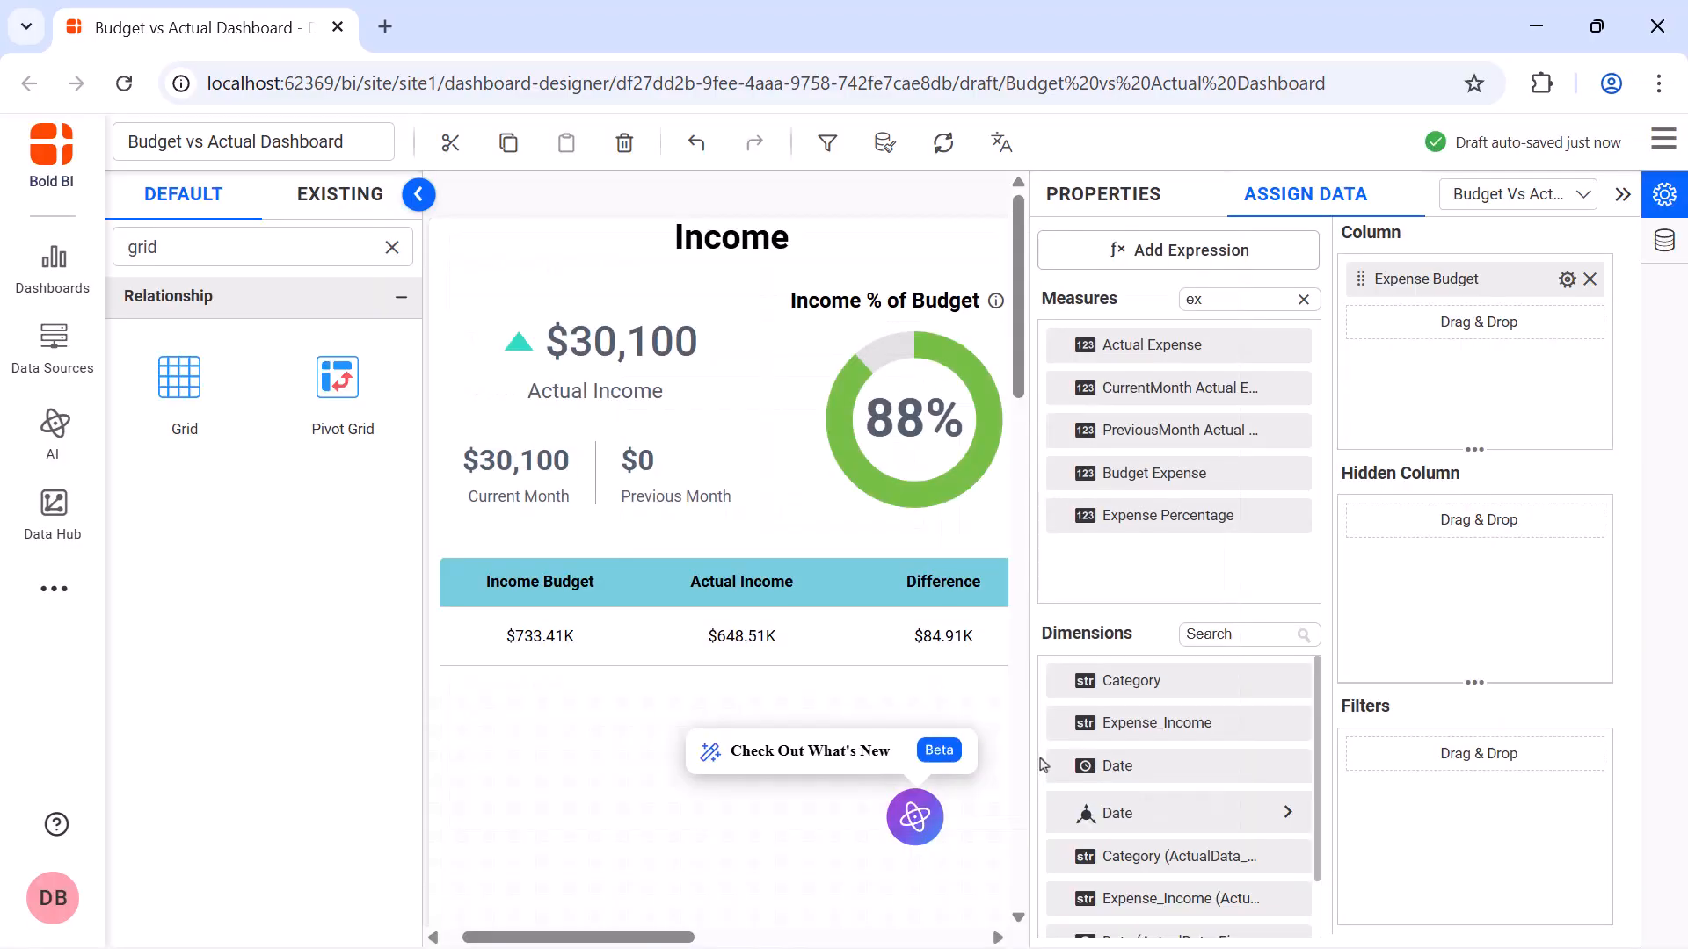
Assign the Actual Expense measure as the grid's second column and rename it Actual Expense
left_click_drag(1063, 344, 1359, 369)
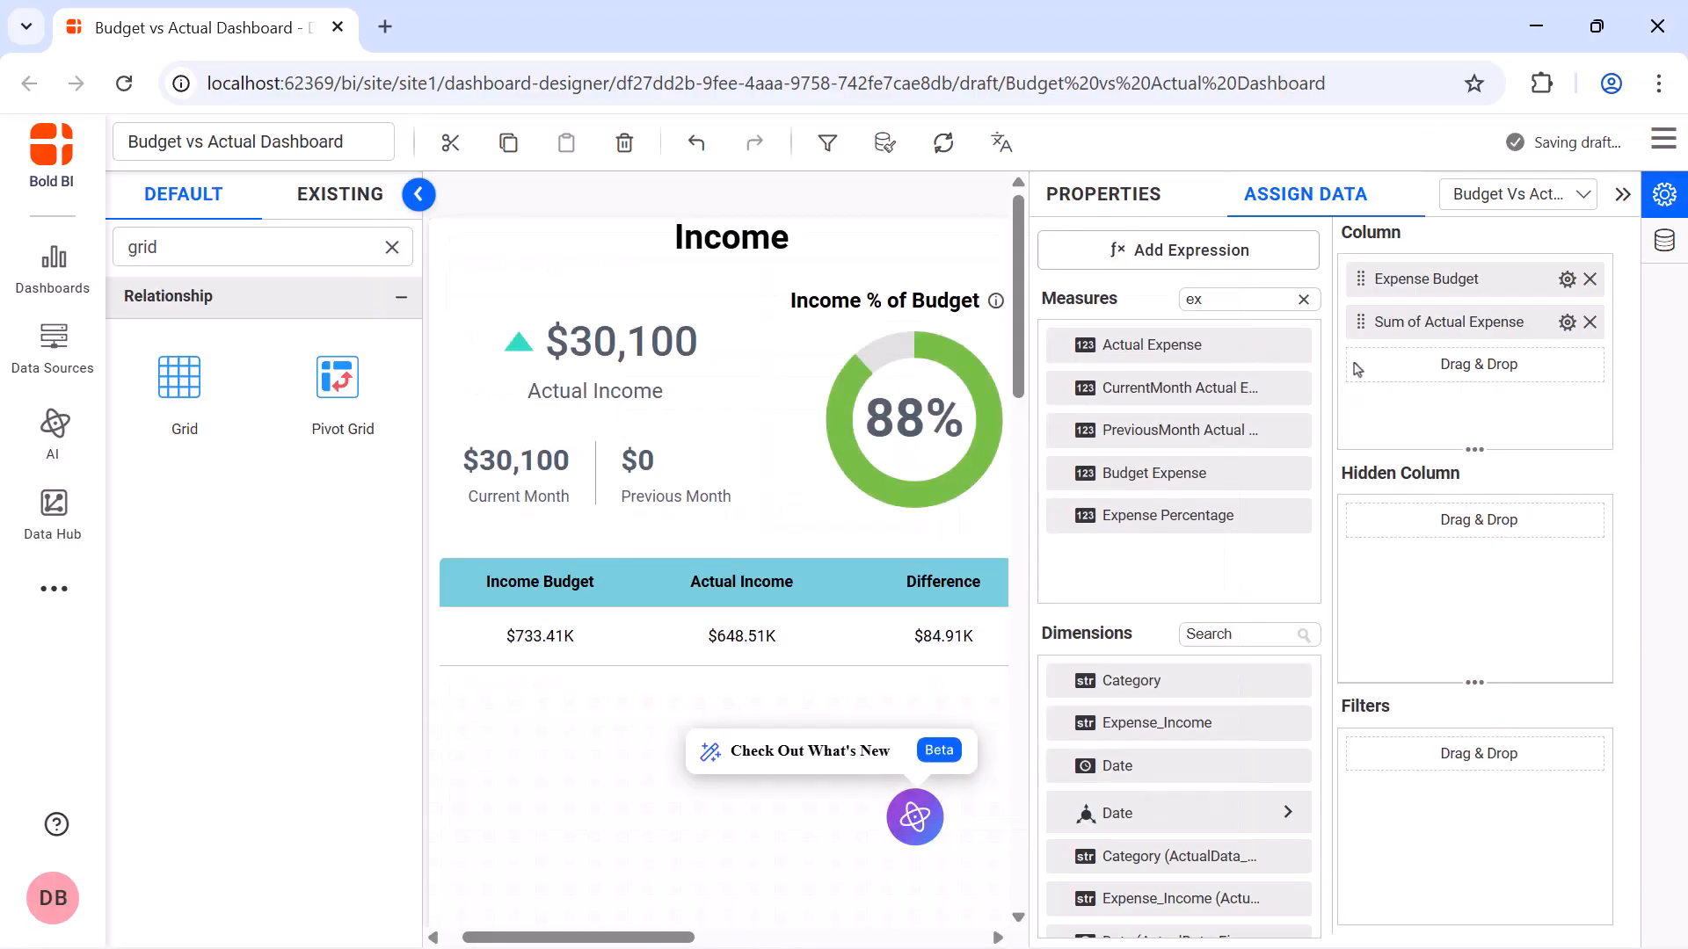
left_click(1566, 323)
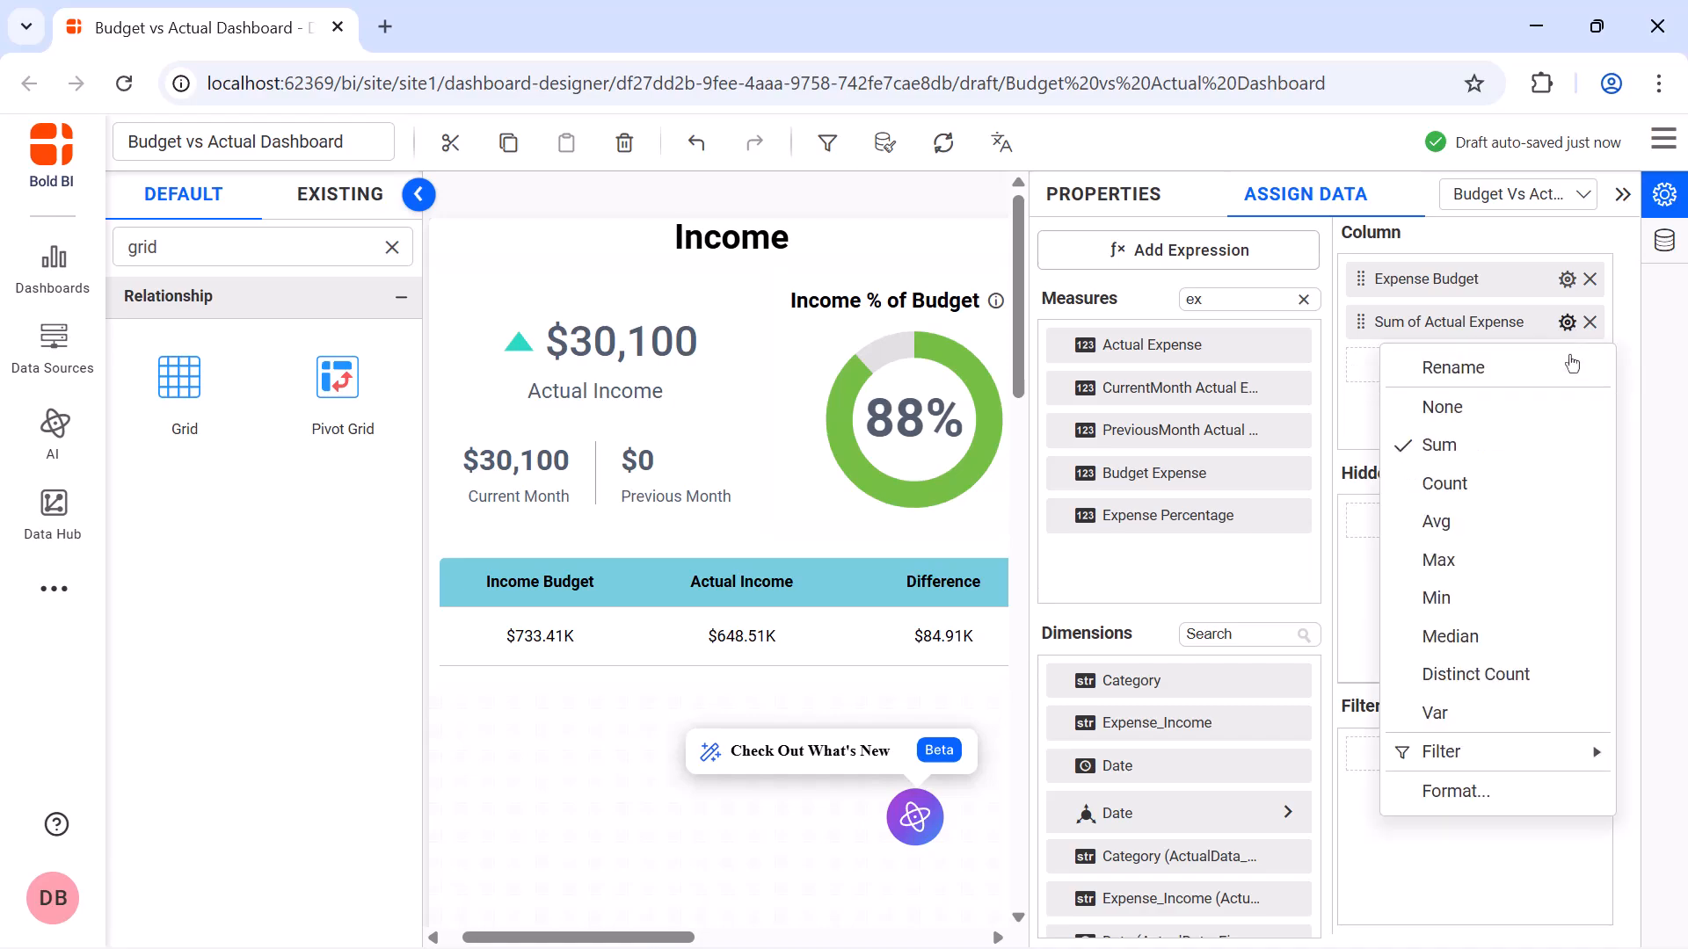
left_click(1568, 365)
key("BackSpace")
type("Actual Expense")
key("Return")
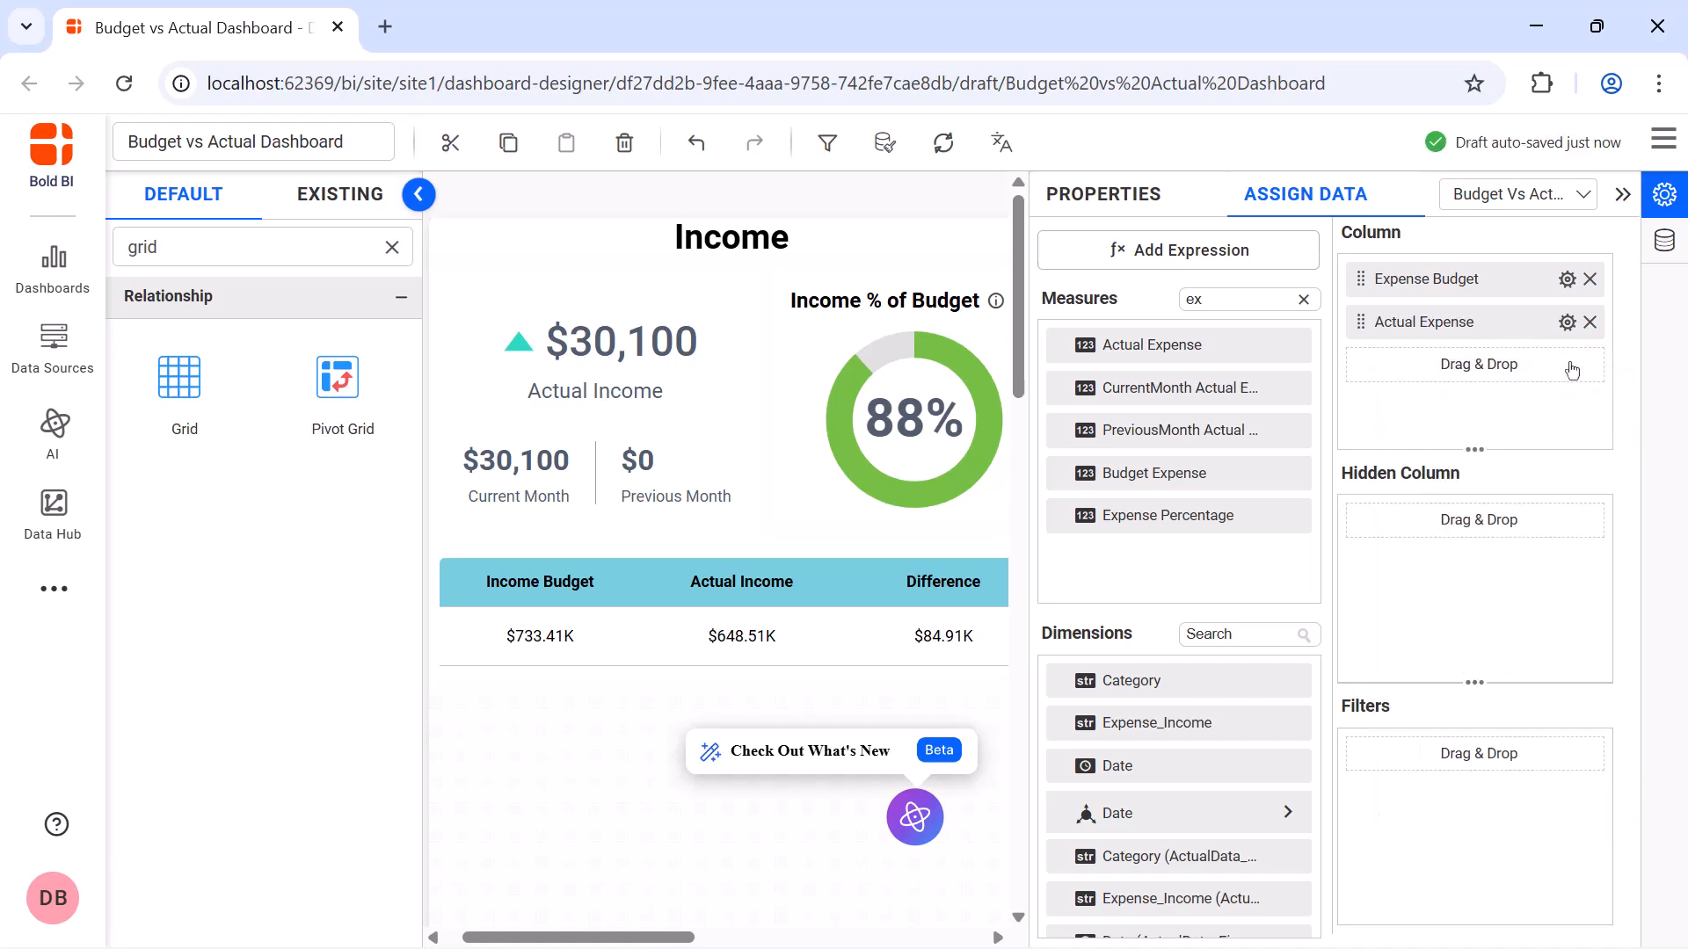
Format the Actual Expense column as currency with an abbreviated (K) representation
left_click(1568, 323)
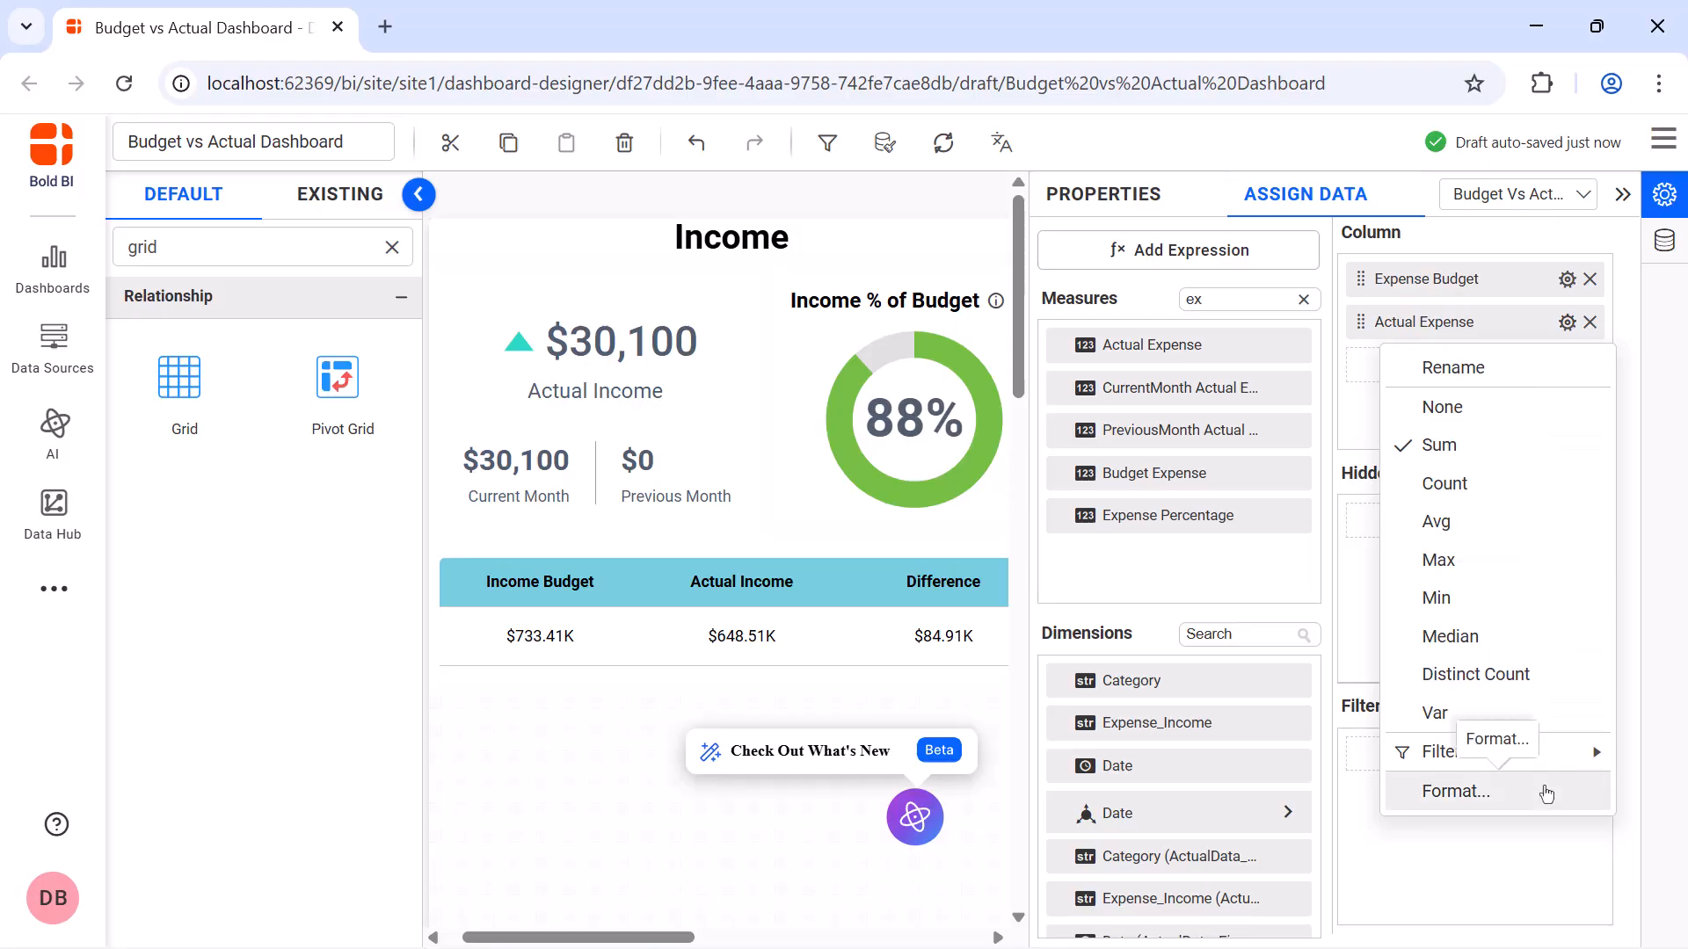
left_click(1544, 792)
left_click(777, 341)
left_click(804, 411)
left_click(817, 396)
left_click(822, 430)
left_click(1034, 799)
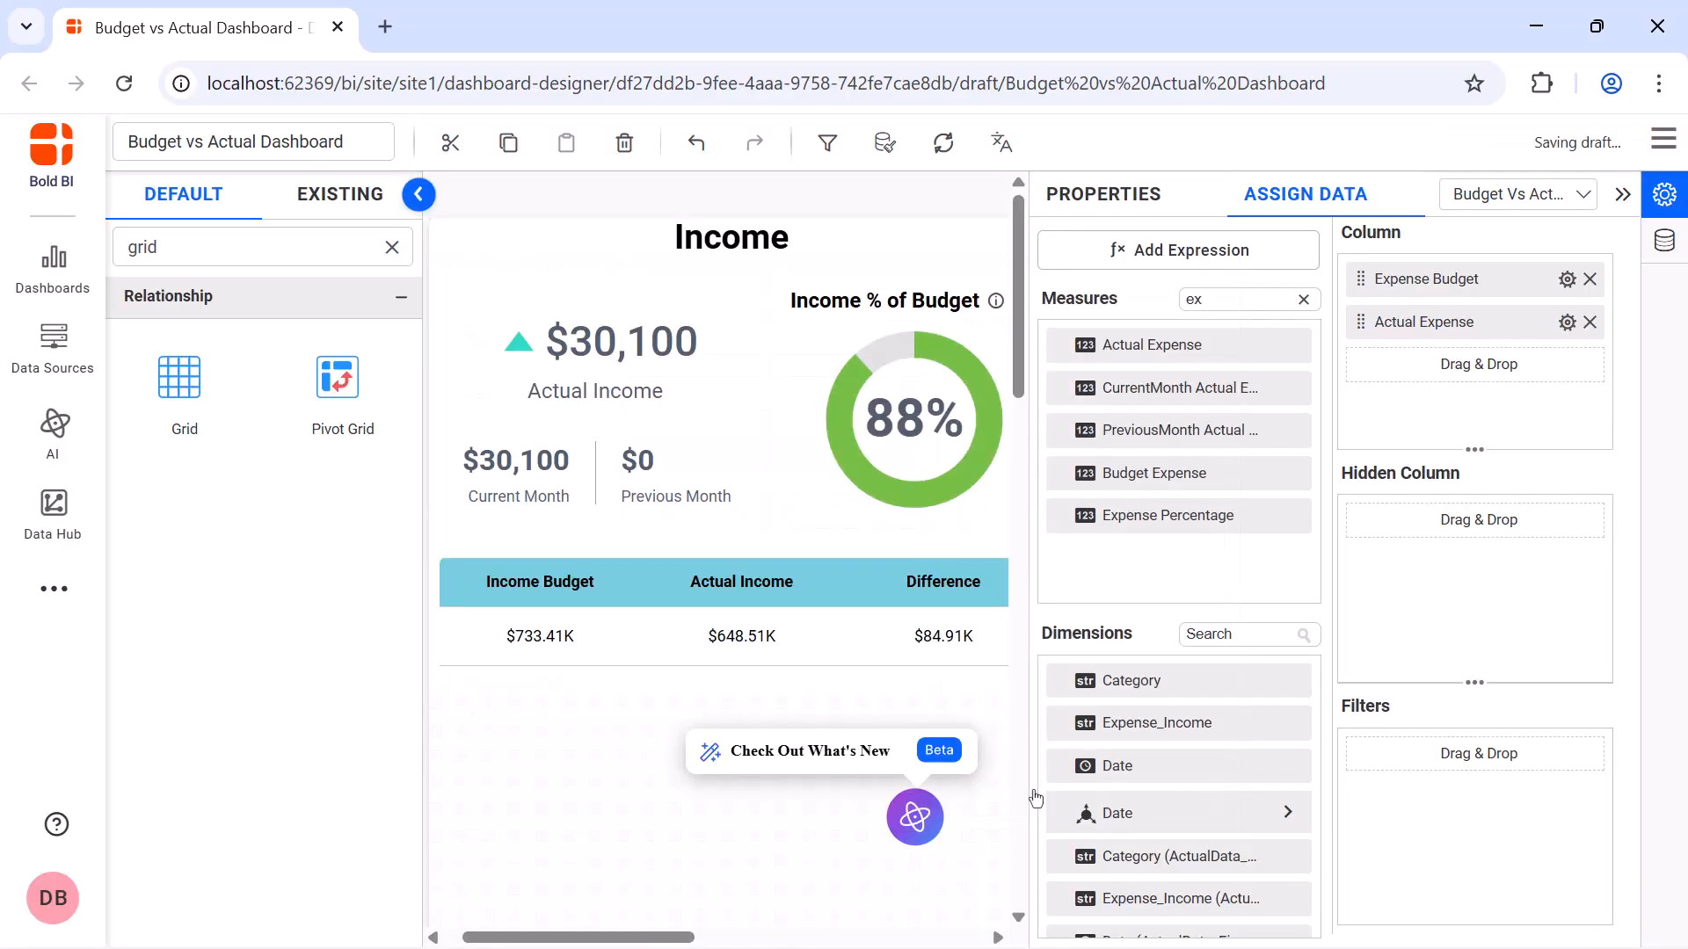
Create and save an expression named Expense Difference with the formula [Budget Expense]-[Actual Expense]
left_click(1222, 252)
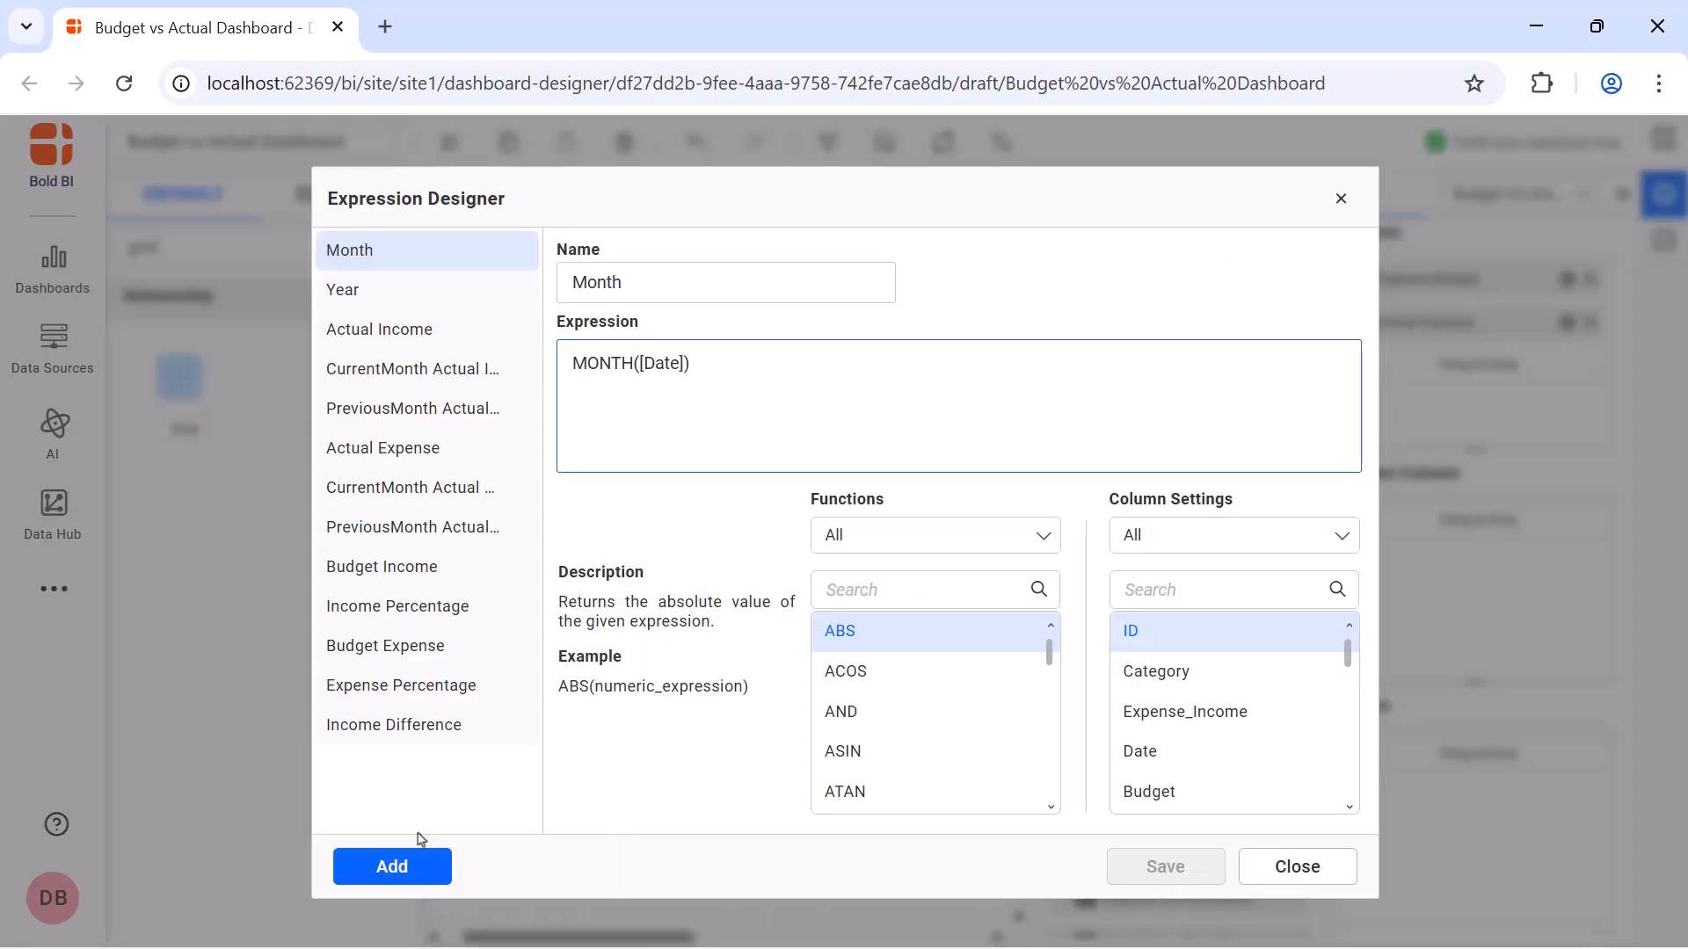
left_click(403, 862)
left_click(742, 290)
key("ctrl+a")
key("BackSpace")
type("Expense Difference")
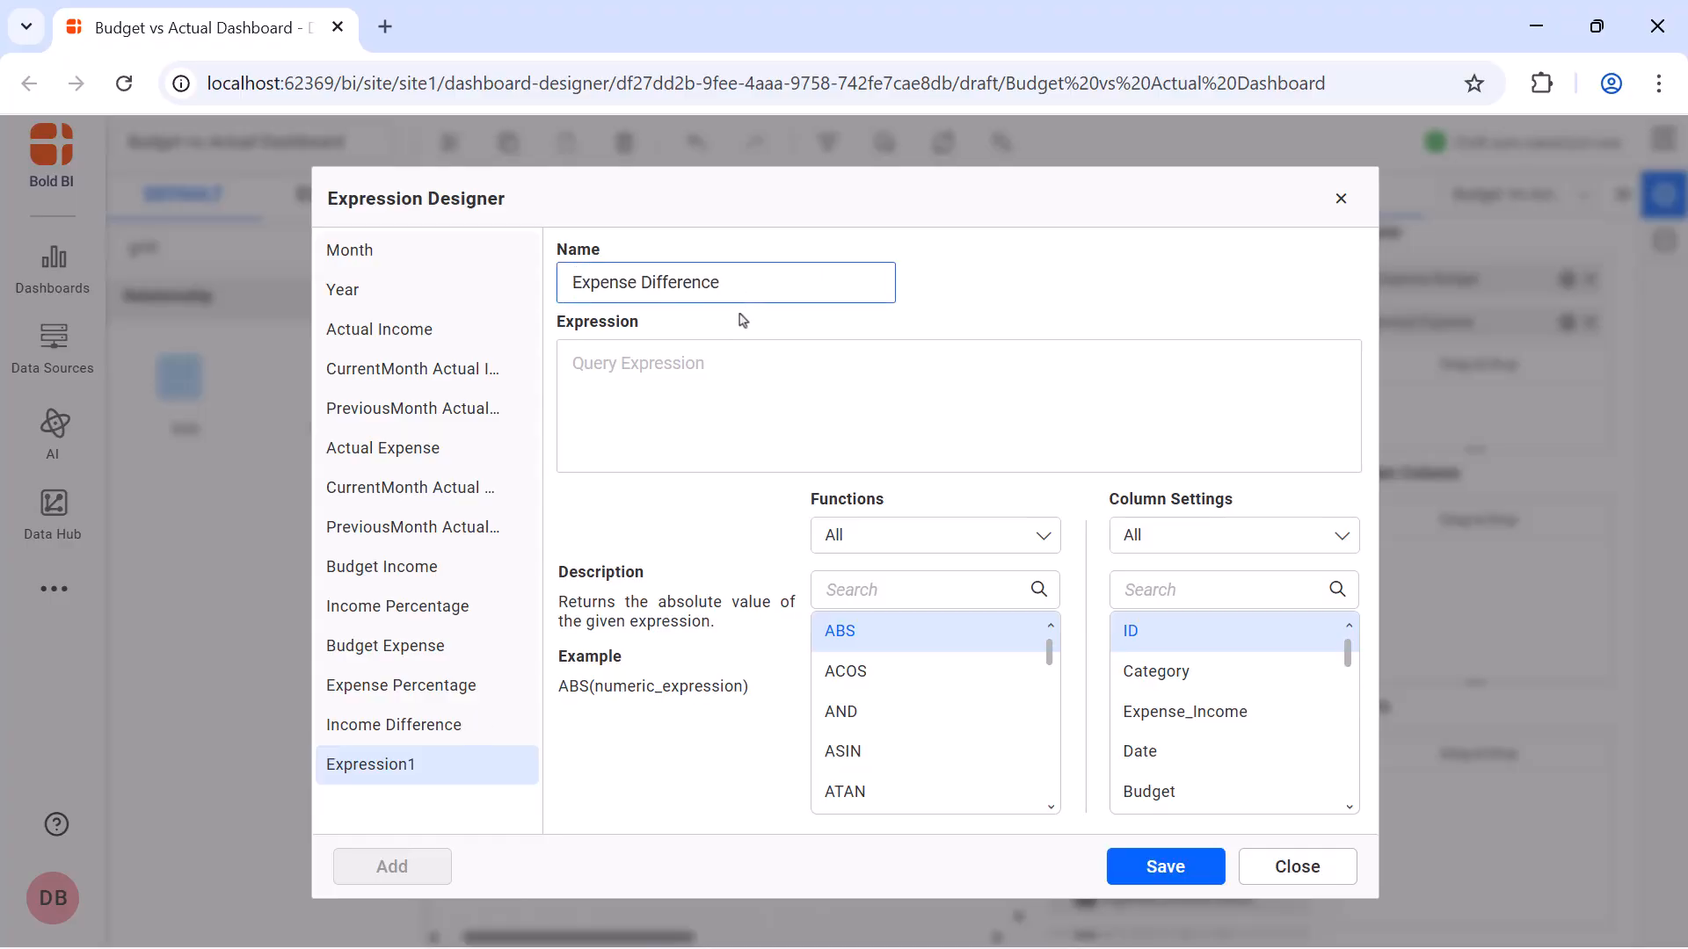
left_click(735, 365)
type("[Budget Expense]-[Actual Expense]")
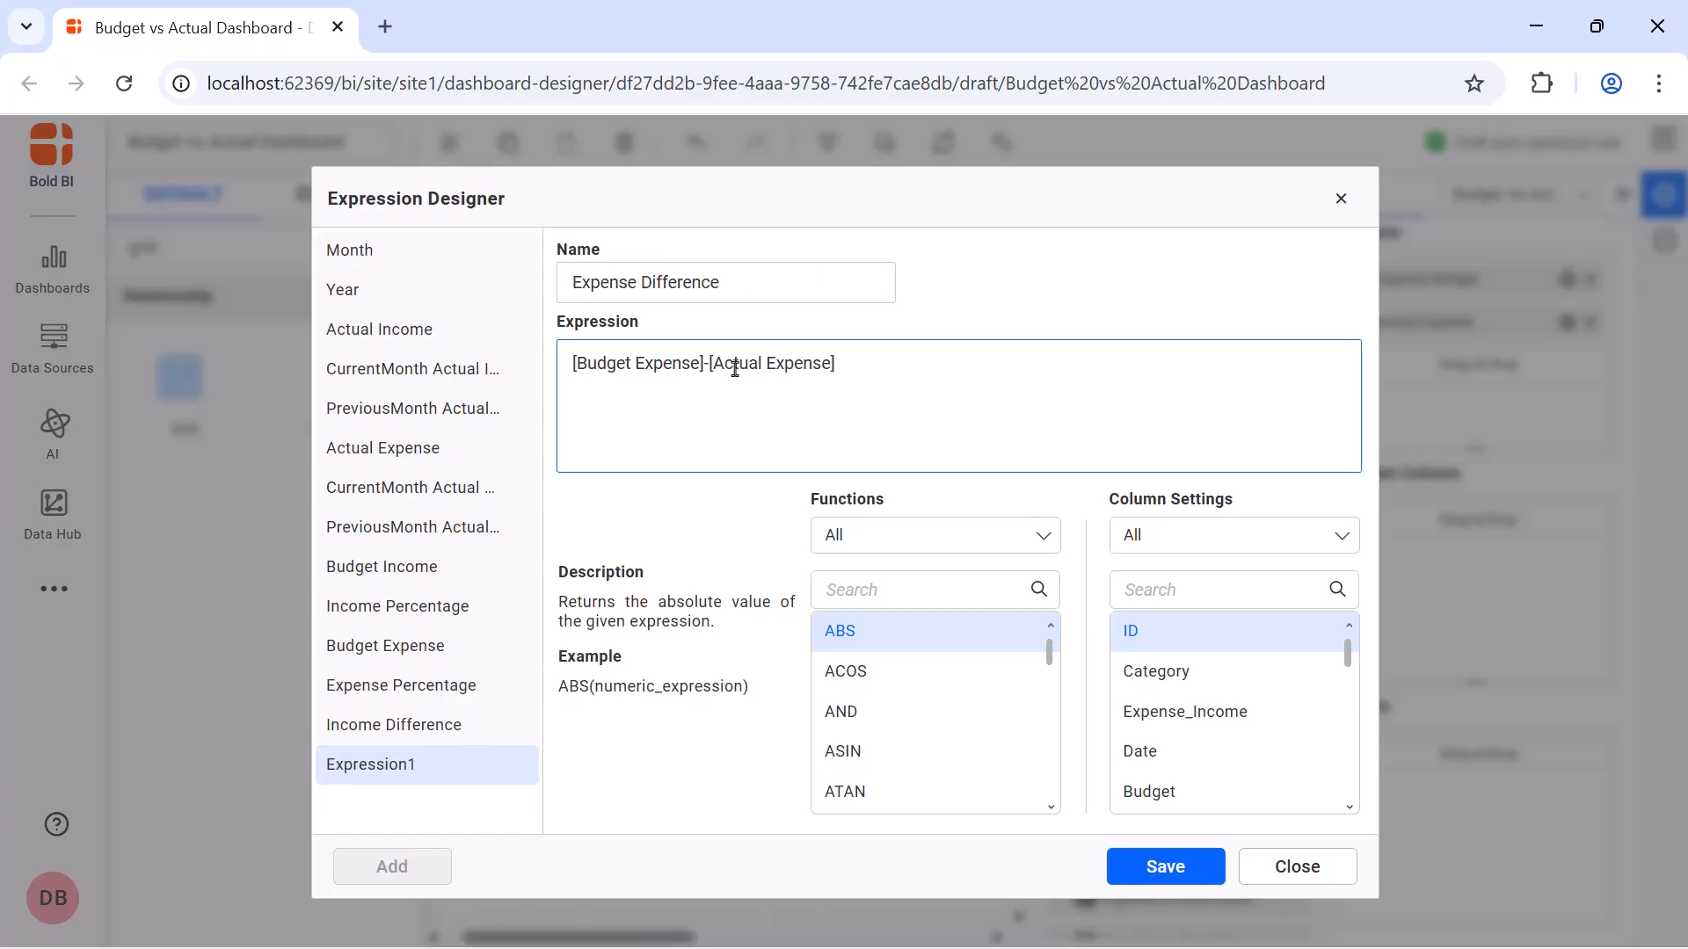
left_click(1166, 866)
left_click(1342, 202)
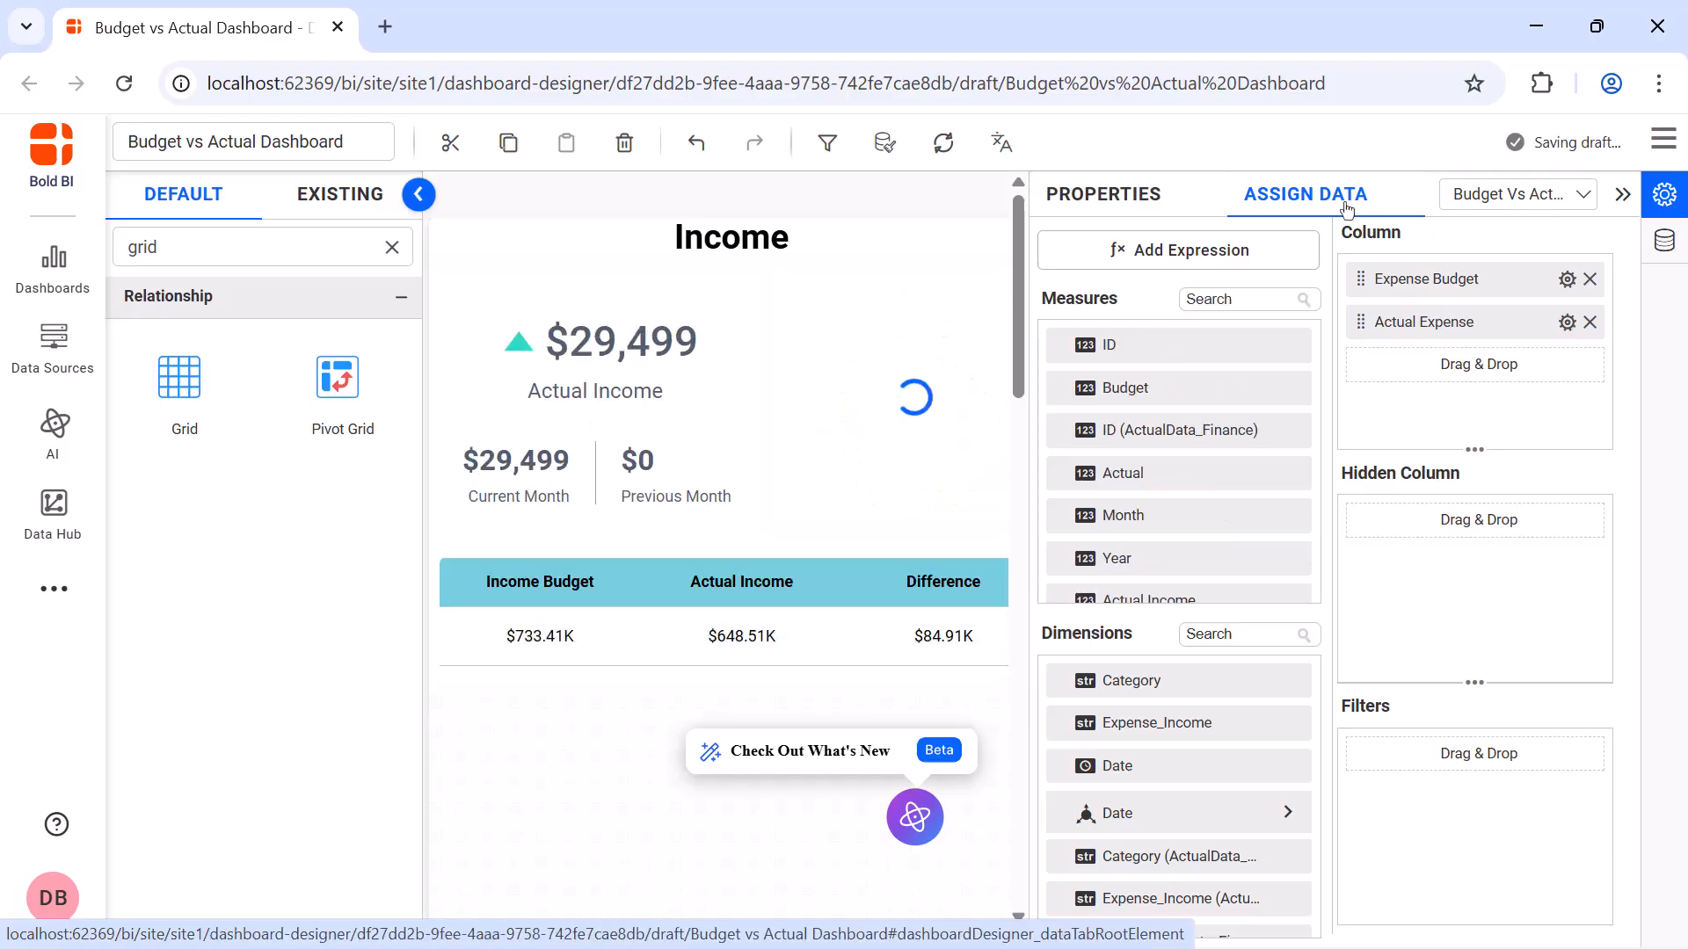
Assign the Expense Difference measure as the grid's third column and rename it Difference
left_click(1273, 295)
type("di")
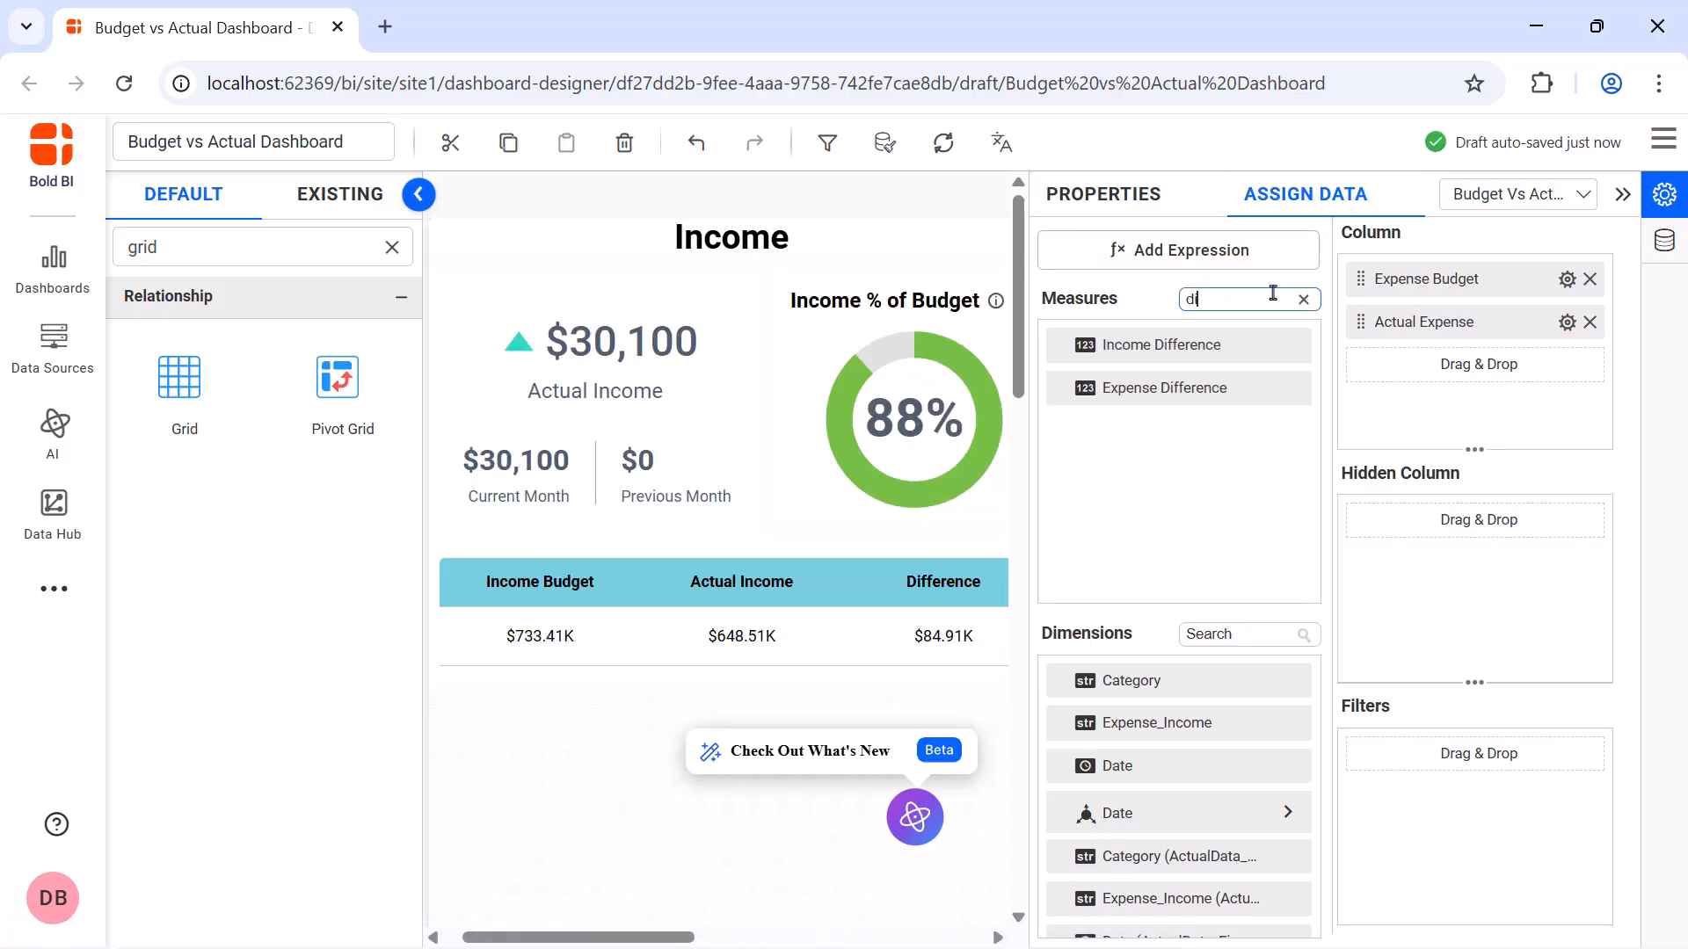
left_click_drag(1218, 388, 1368, 394)
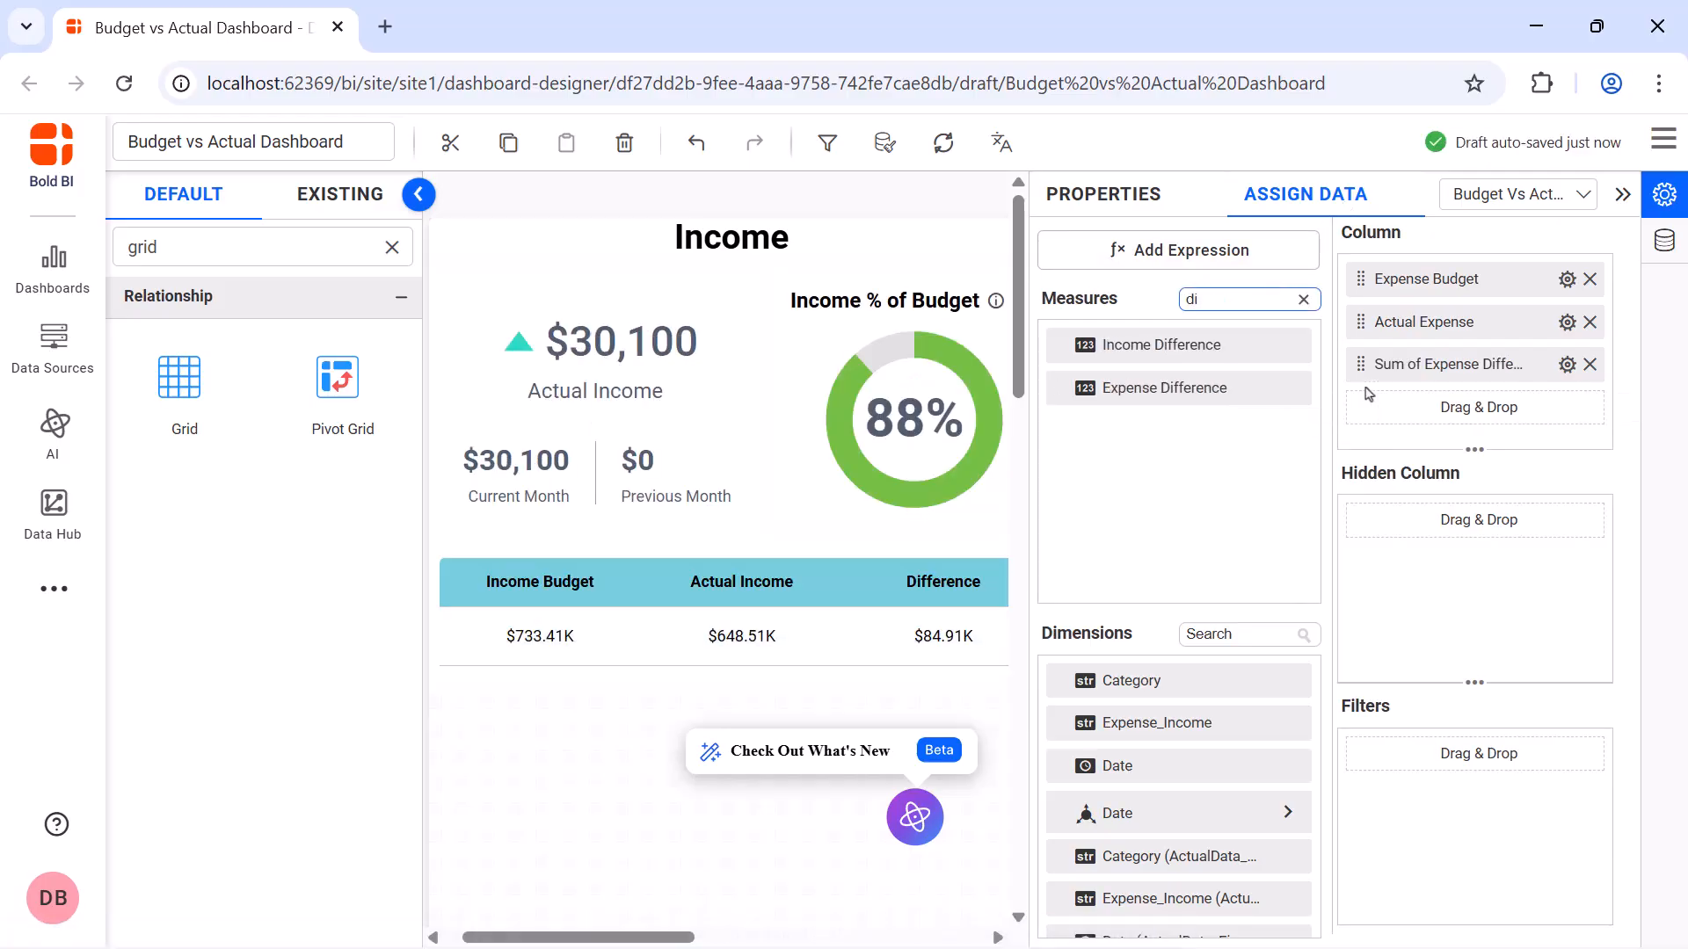
left_click(1566, 366)
left_click(1455, 409)
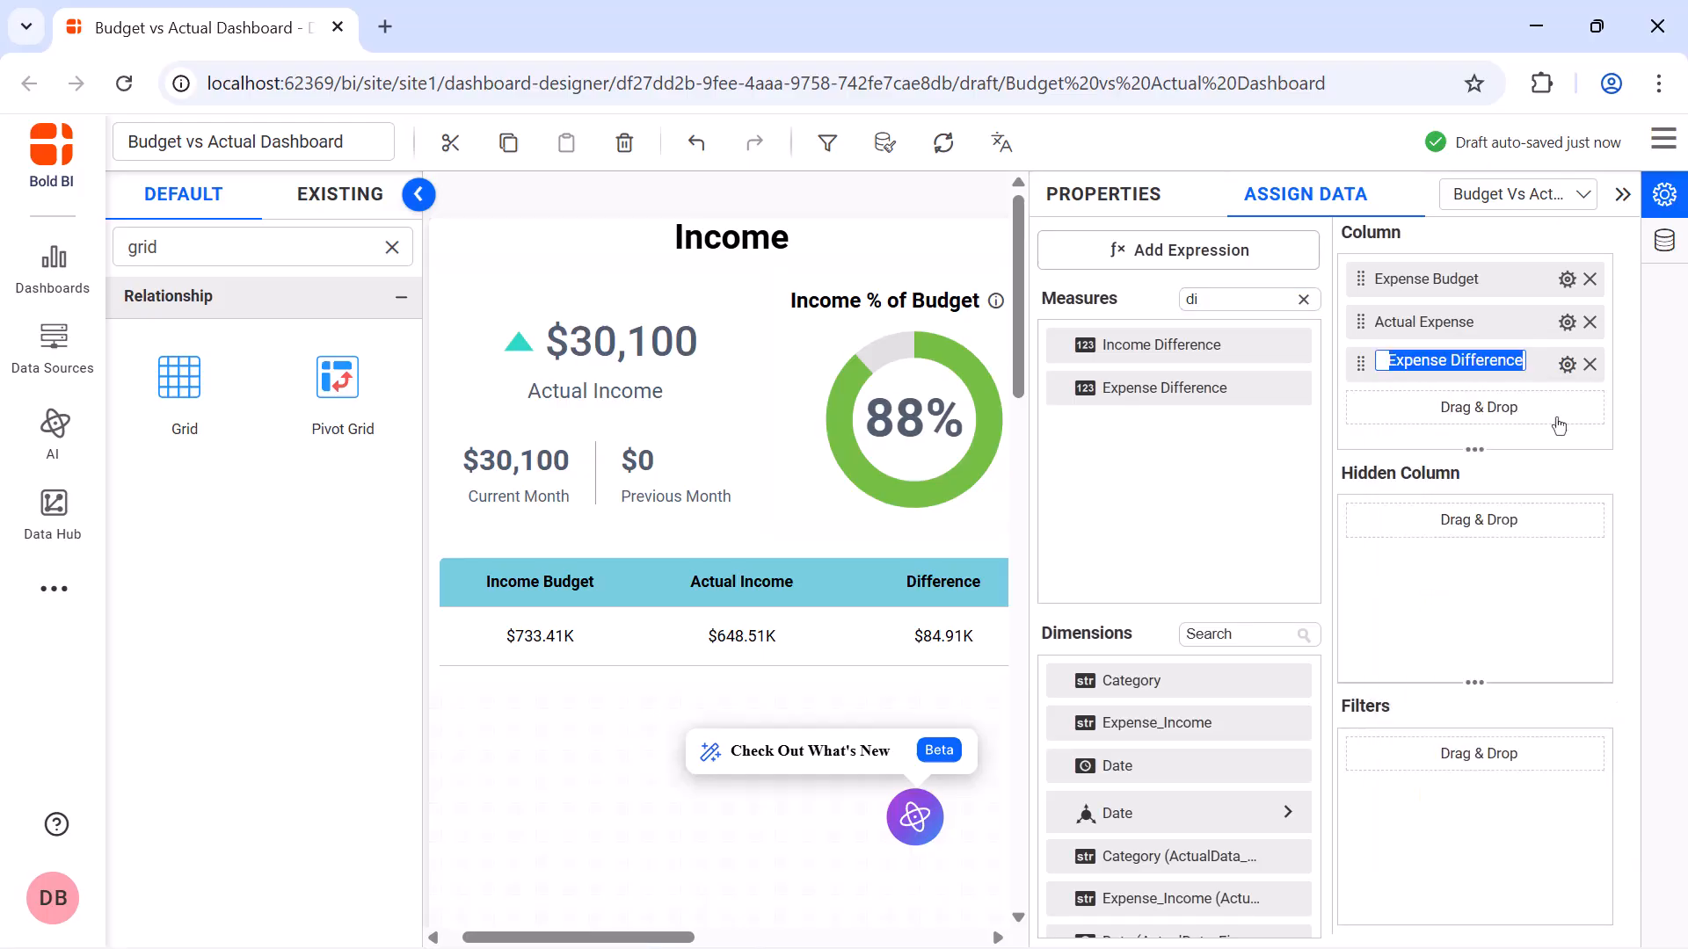
type("Difference")
key("Return")
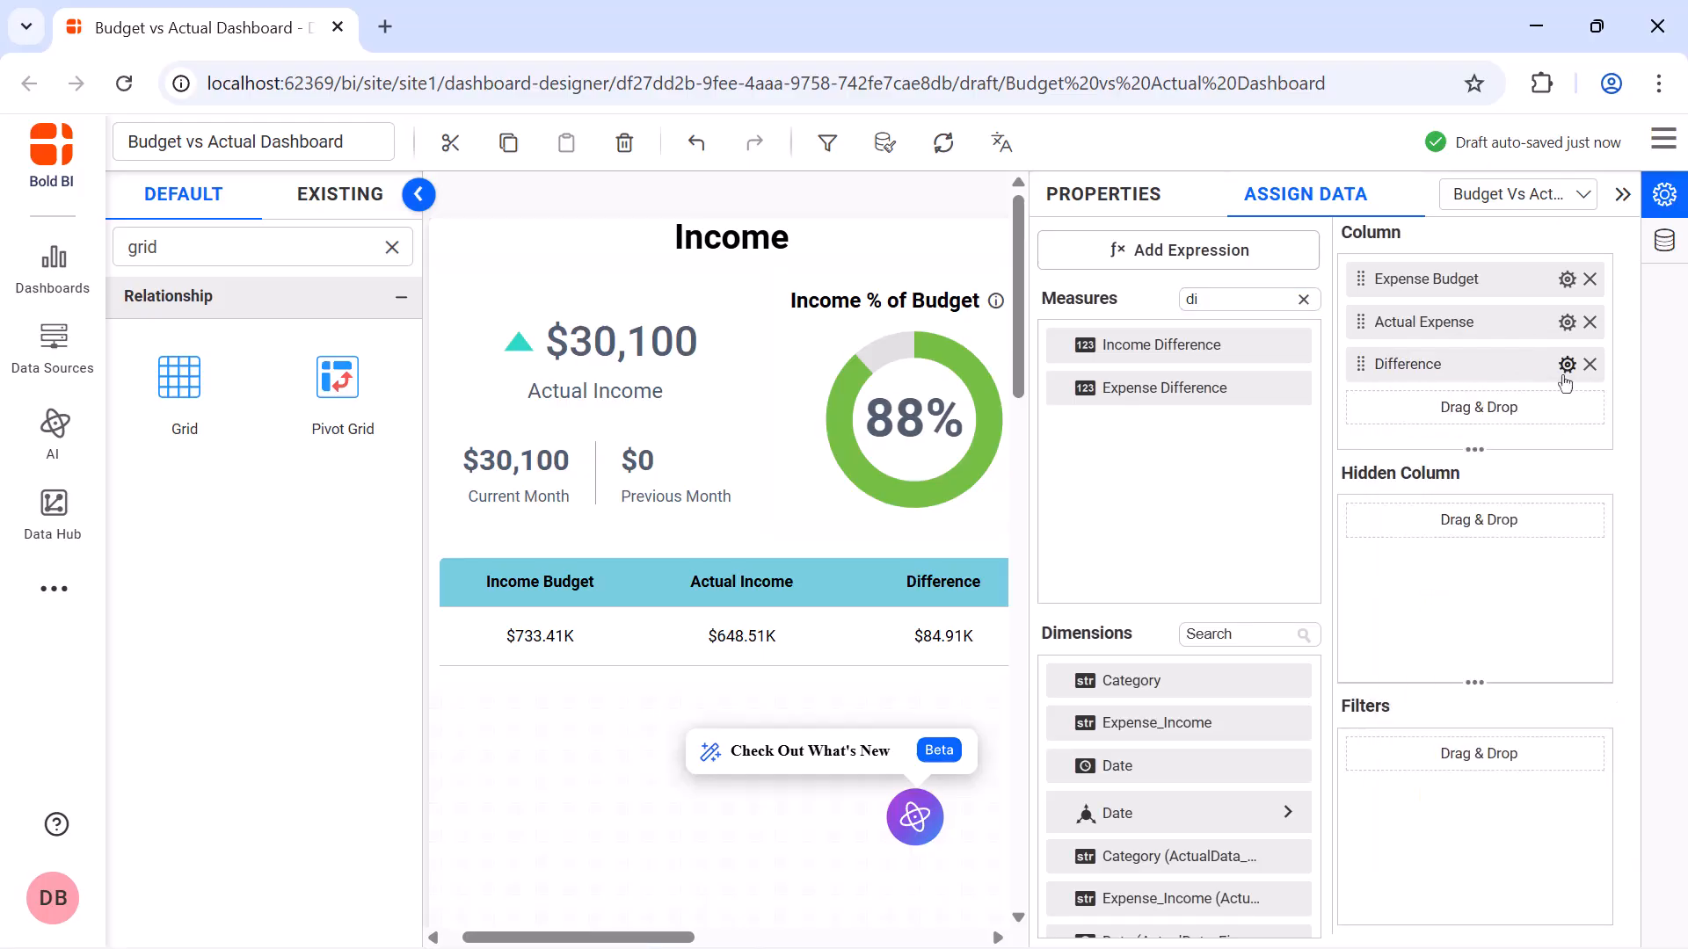
Format the Difference column as currency with an abbreviated (K) representation and close the expense grid's settings
left_click(1566, 367)
left_click(1486, 831)
left_click(813, 341)
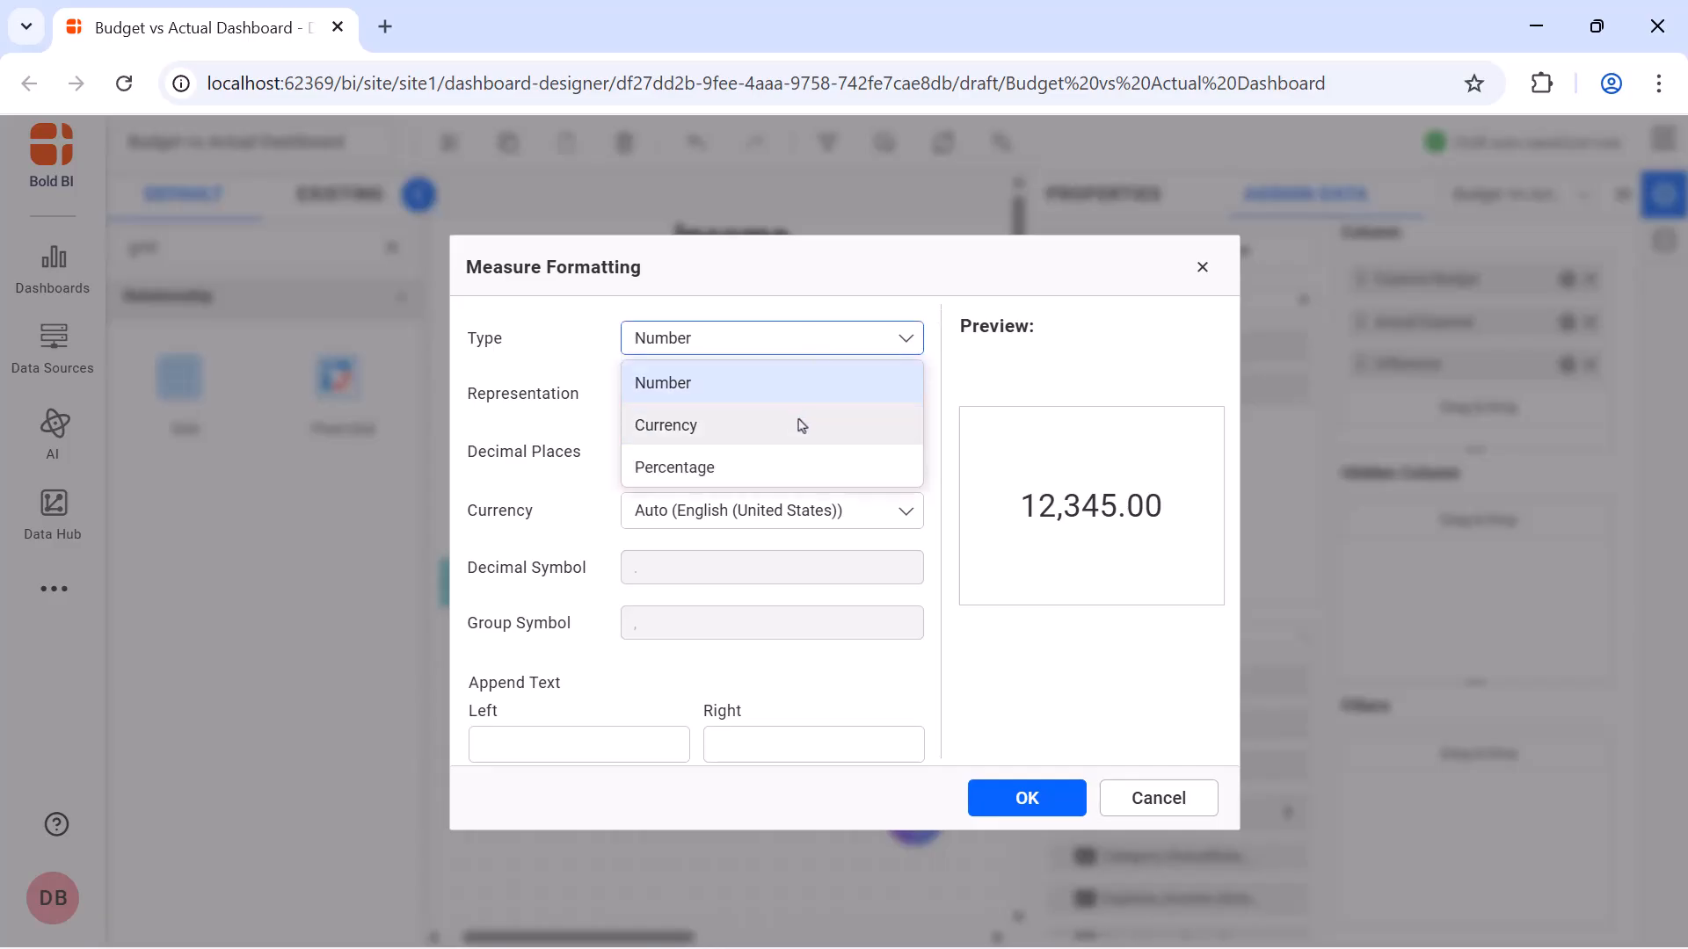
left_click(800, 425)
left_click(795, 392)
left_click(668, 437)
left_click(1011, 799)
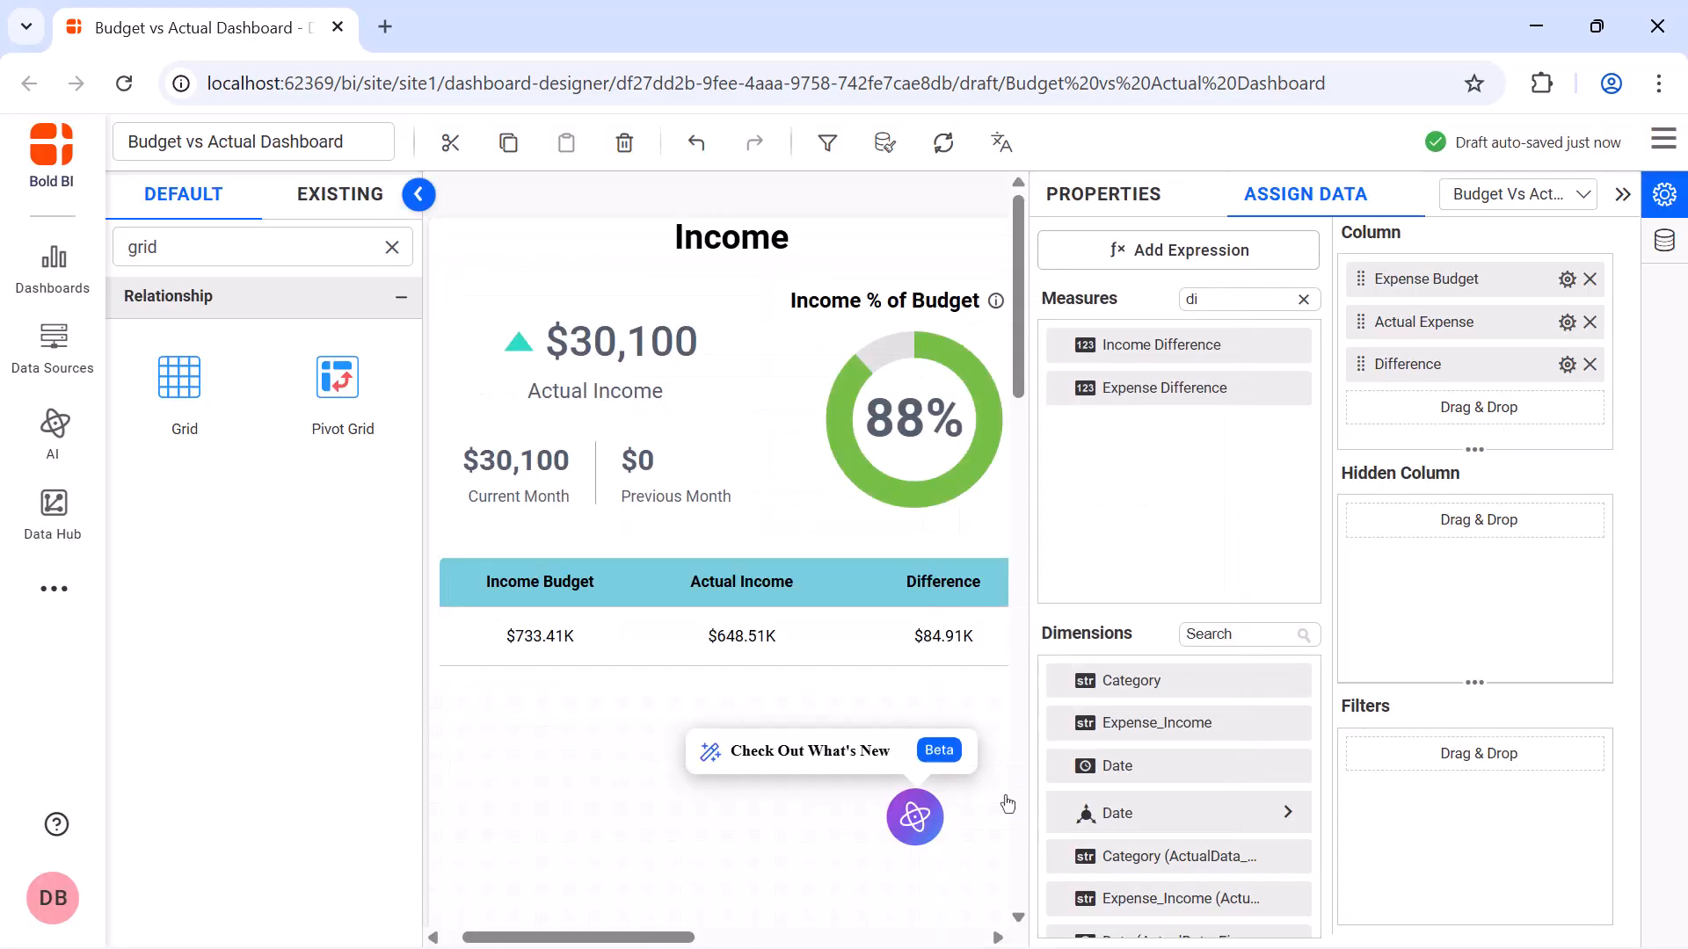
left_click(1122, 203)
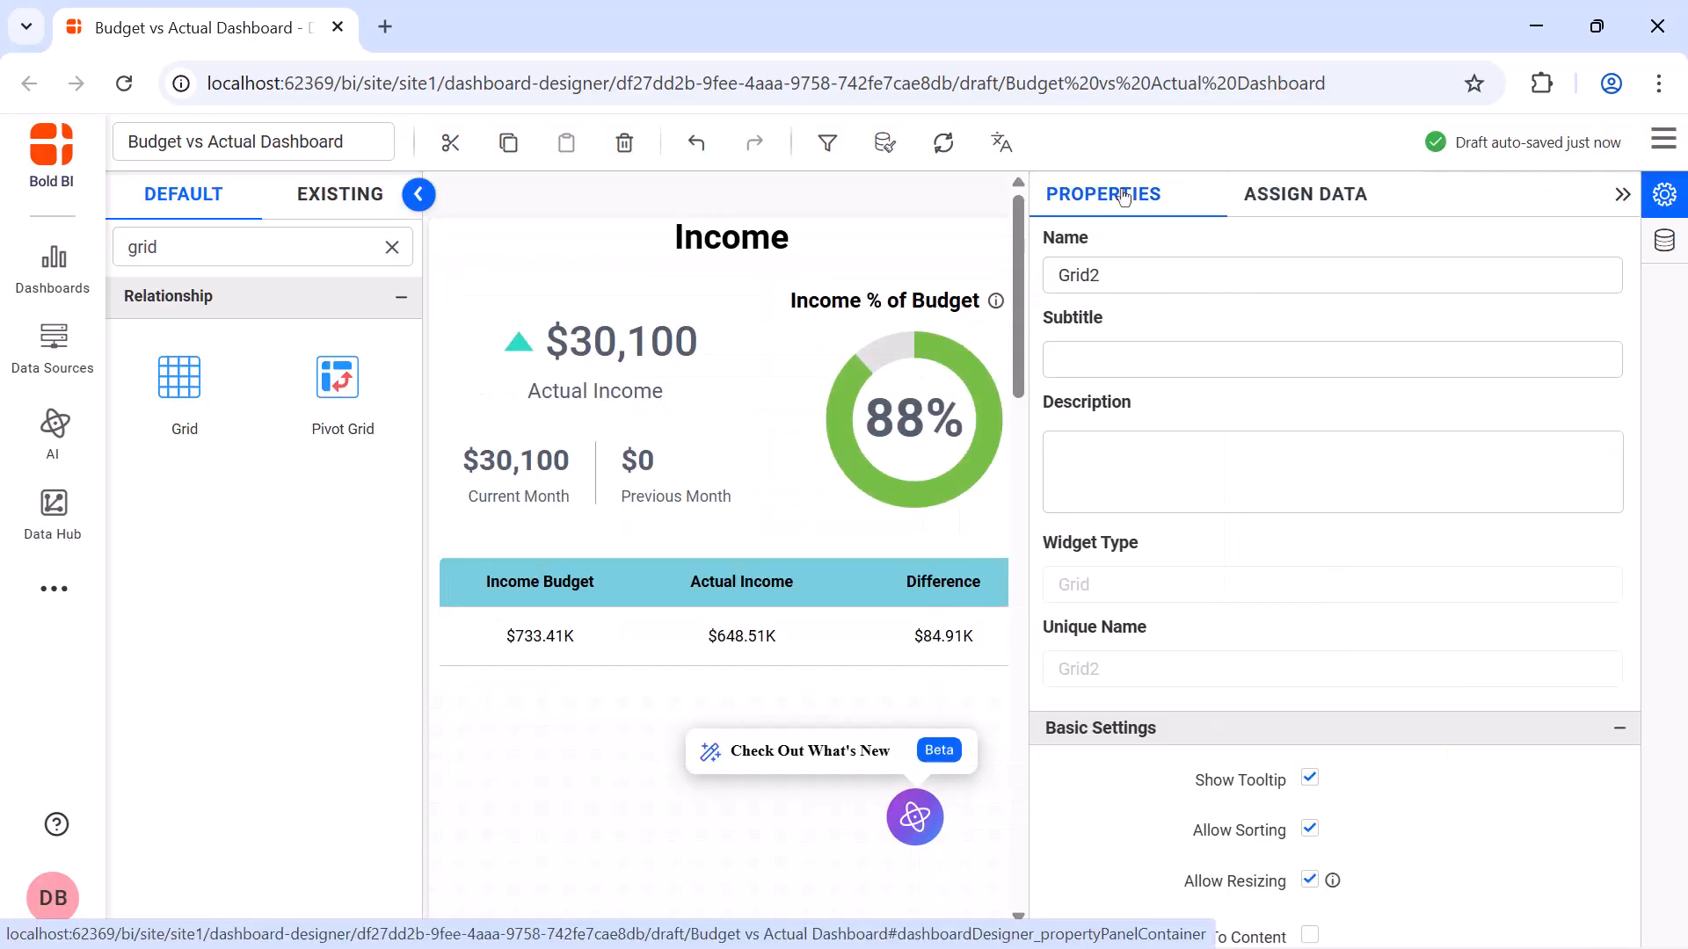
left_click(1620, 195)
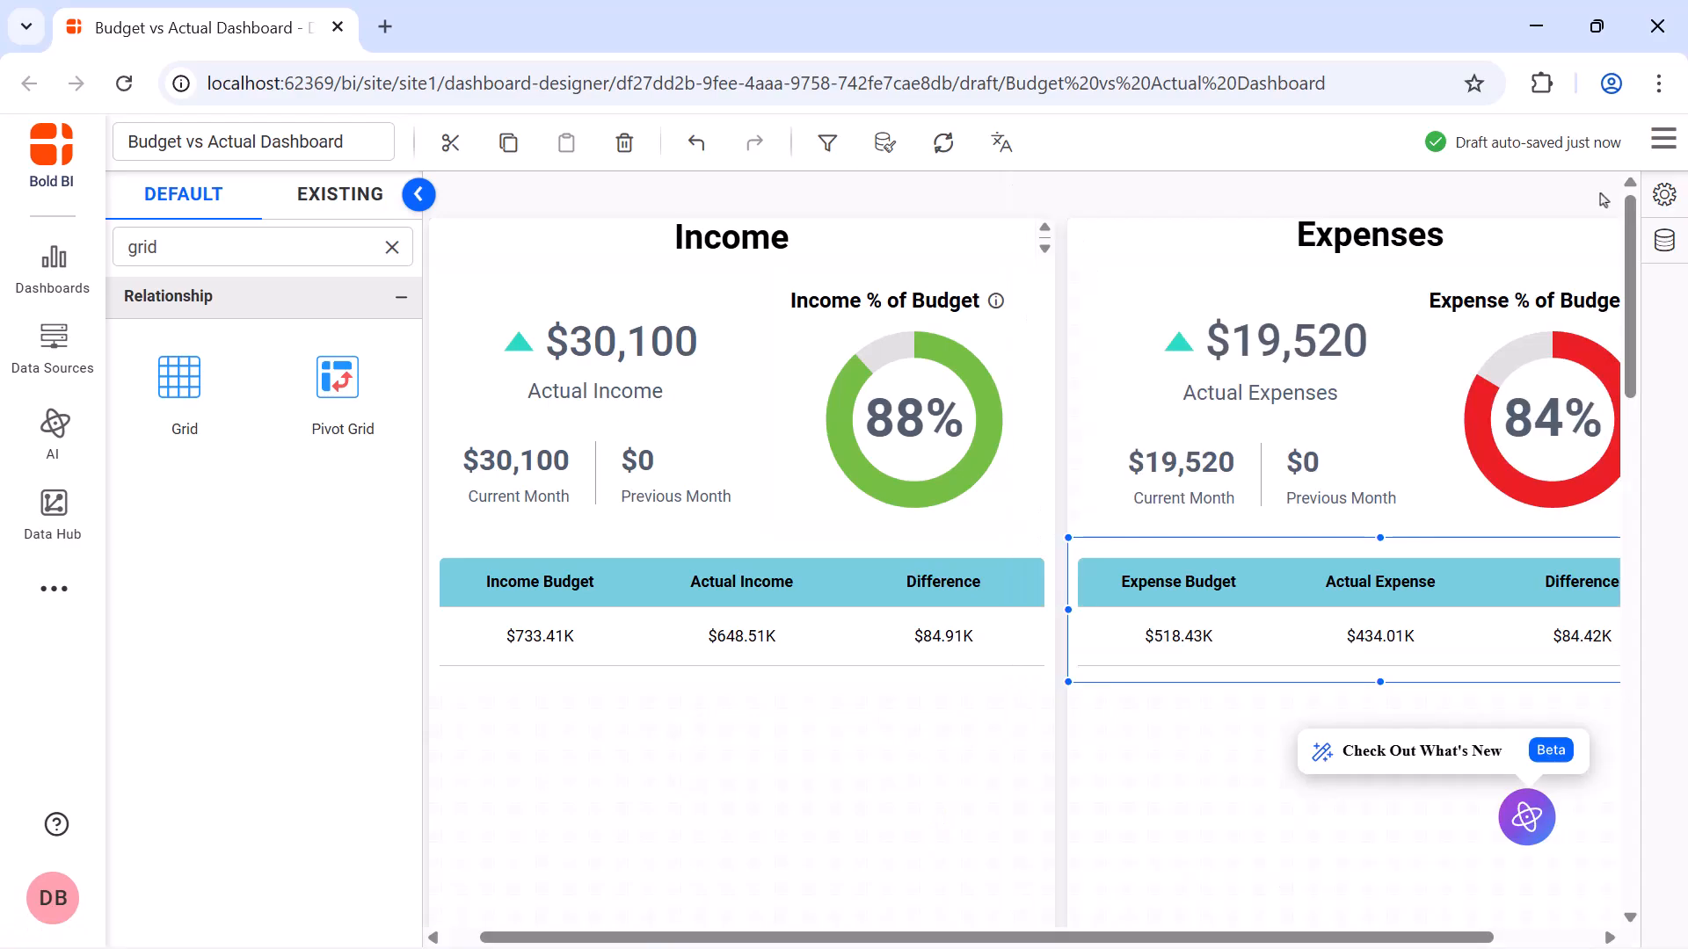
Add a combo chart directly below the income grid, spanning the full width of the Income section
left_click(393, 247)
type("combo")
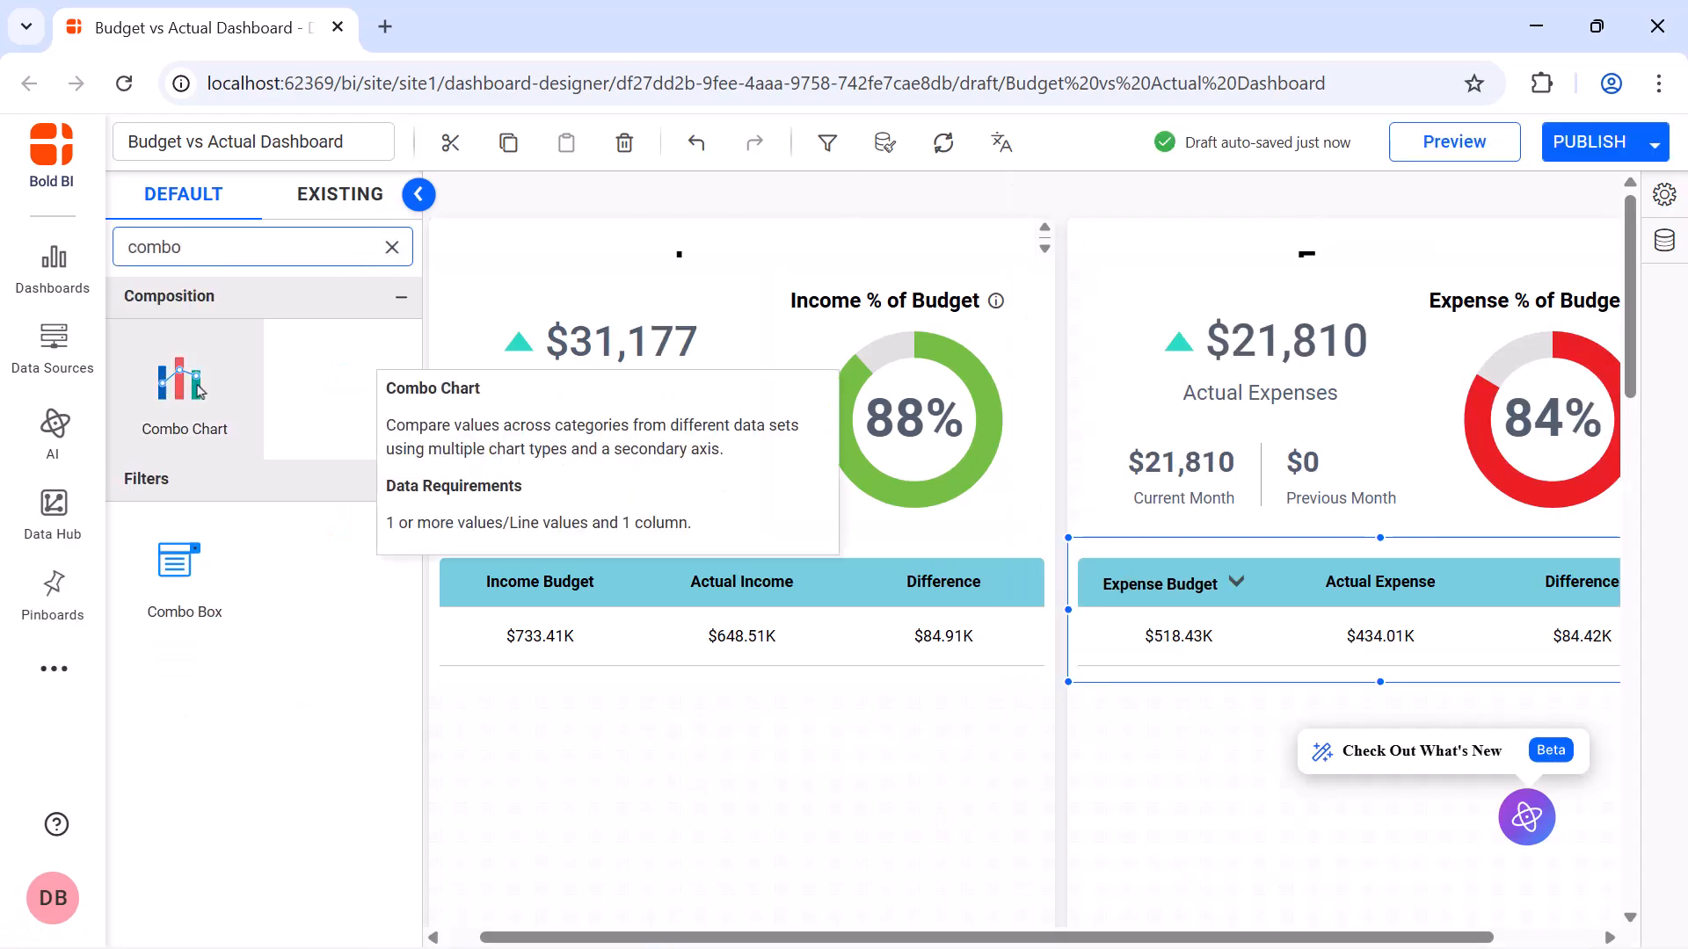
left_click_drag(199, 391, 1052, 818)
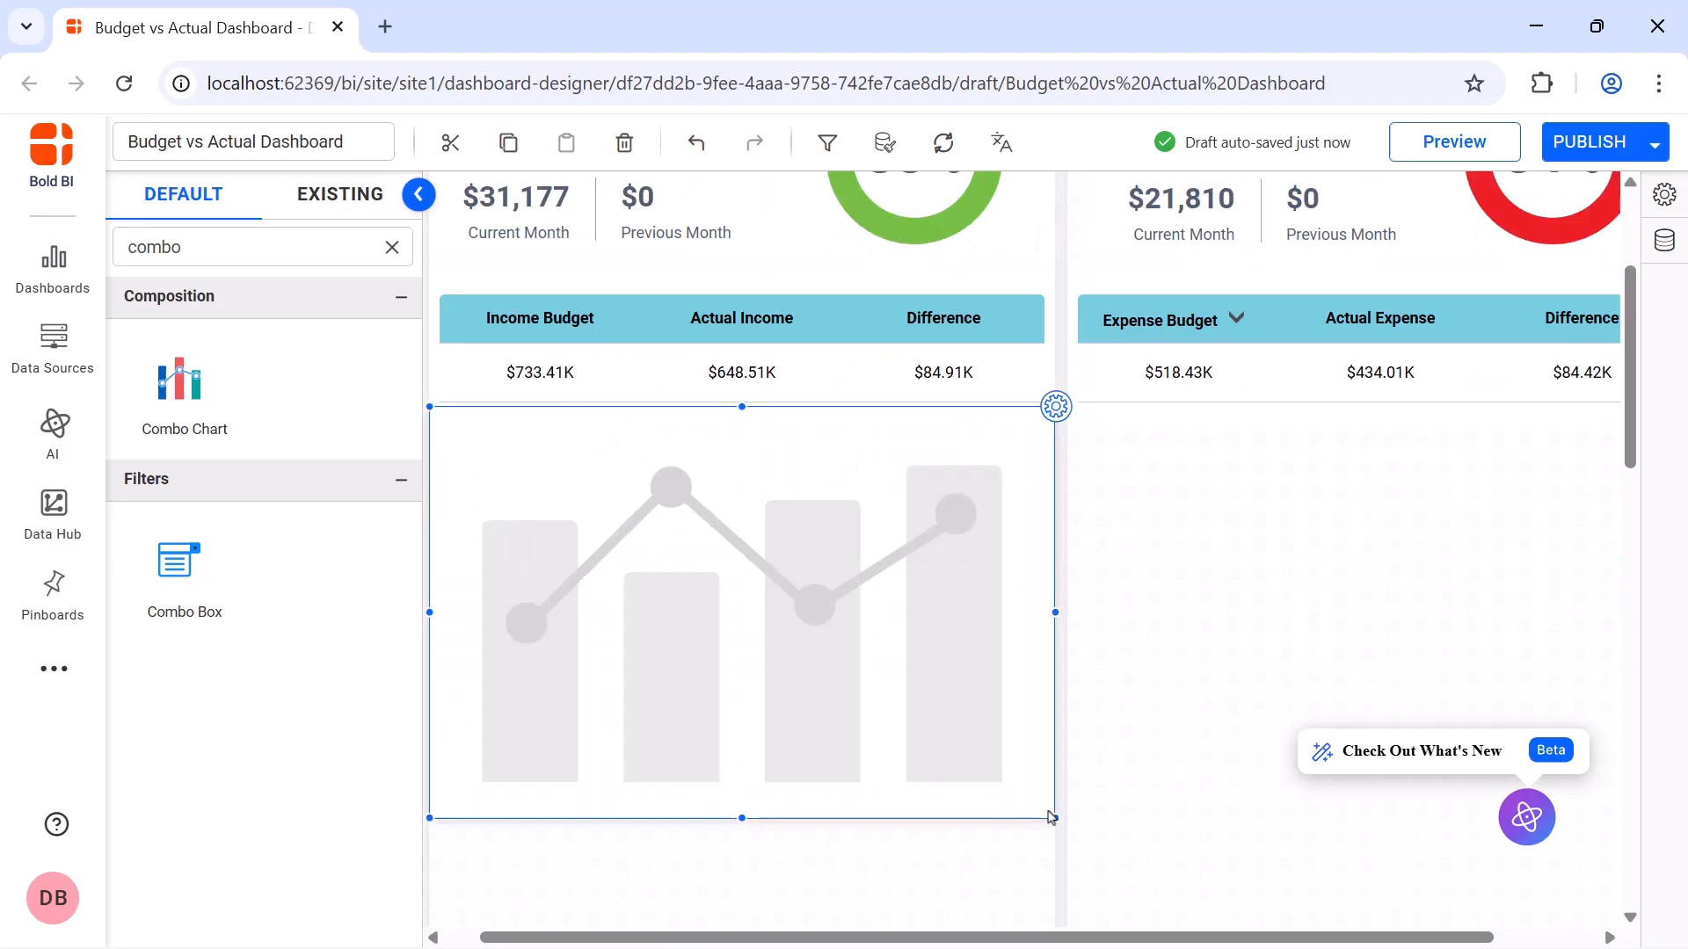
Name the combo chart "Actual vs Budget Income by Month"
left_click(1057, 407)
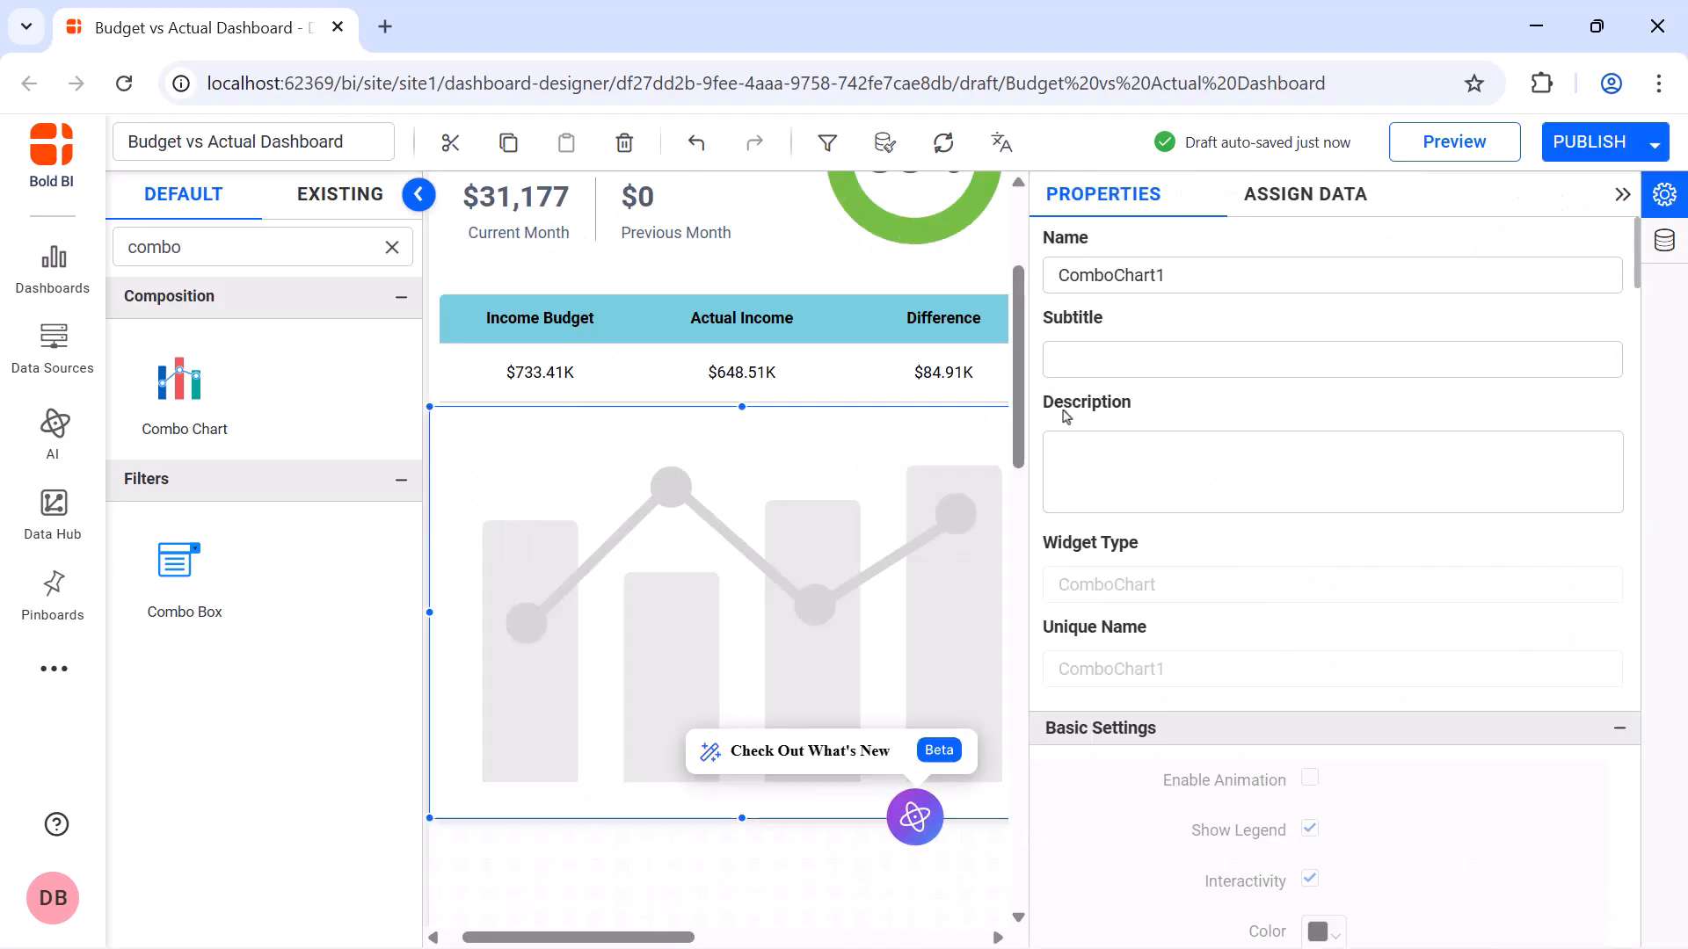
left_click(1313, 279)
key("ctrl+a")
key("BackSpace")
type("Actual vs Budget Income by Month")
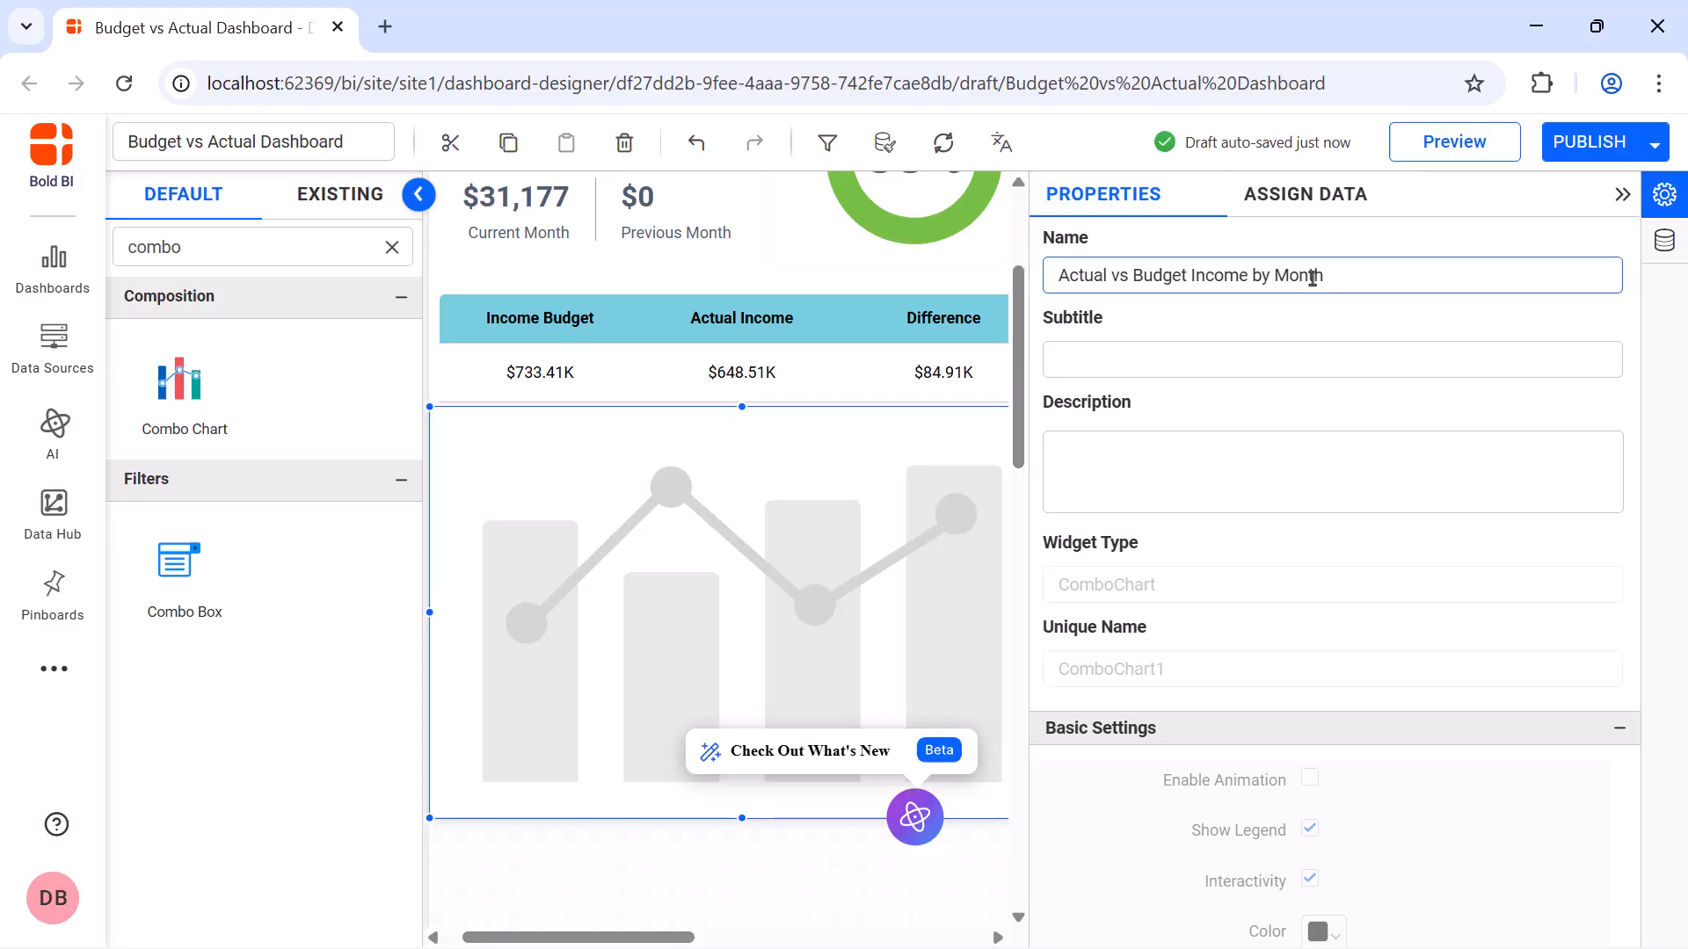
Assign the Actual Income measure to the combo chart's values and rename it Actual Income
left_click(1325, 205)
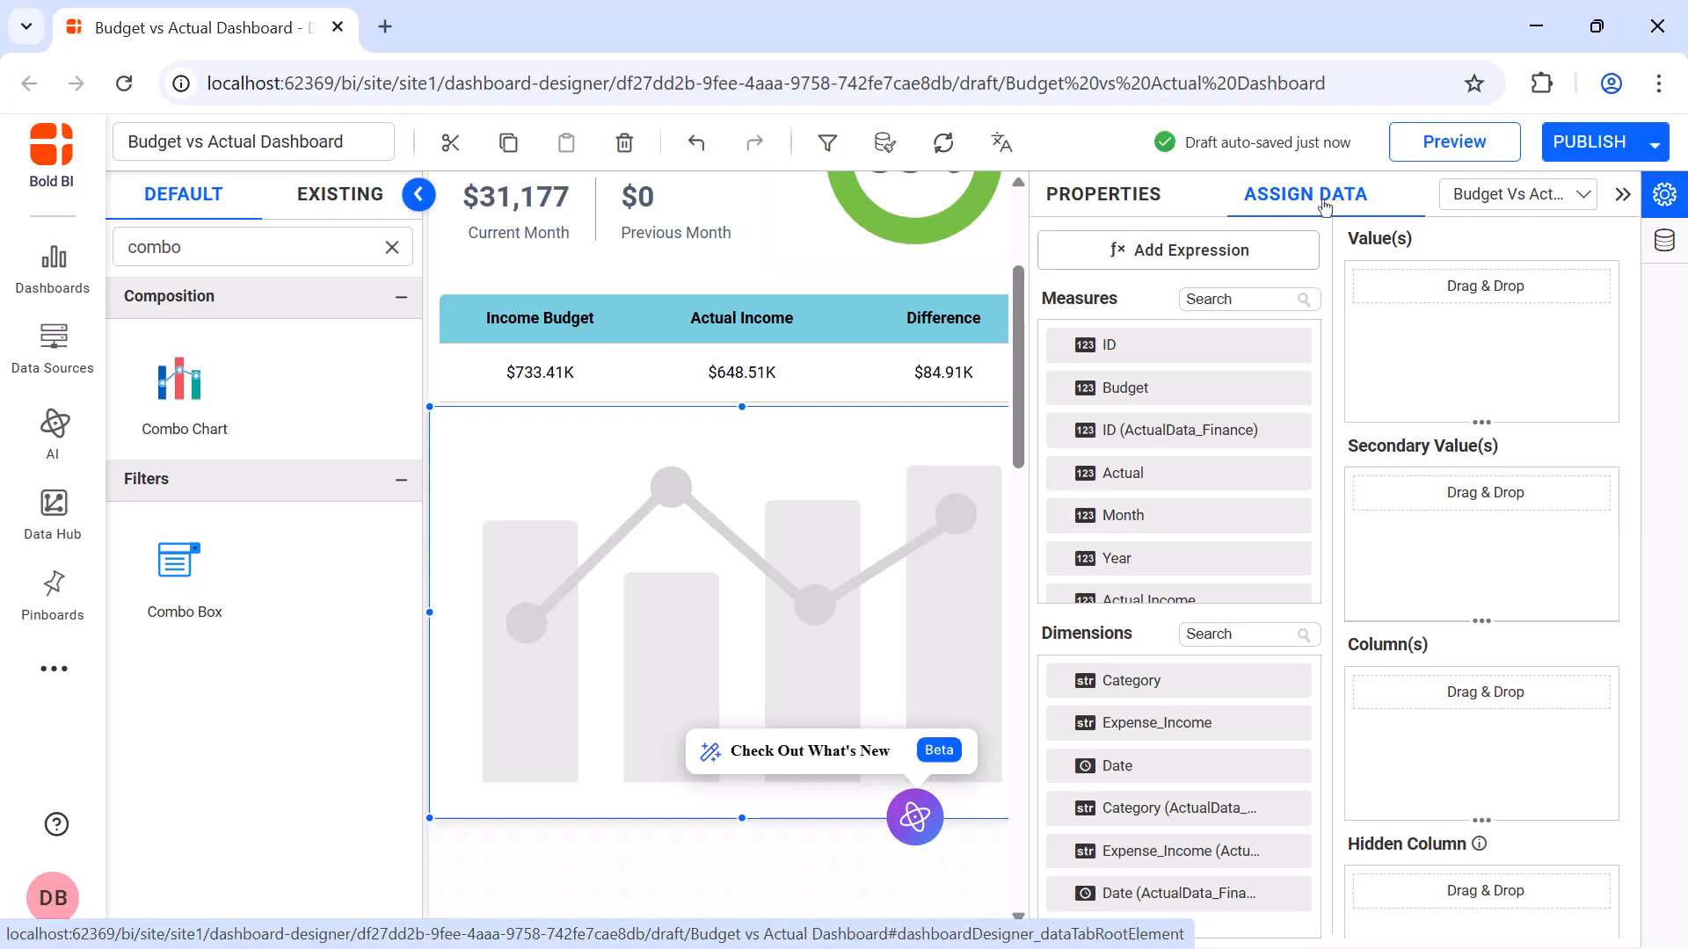
left_click(1281, 299)
type("income")
left_click_drag(1260, 349, 1362, 305)
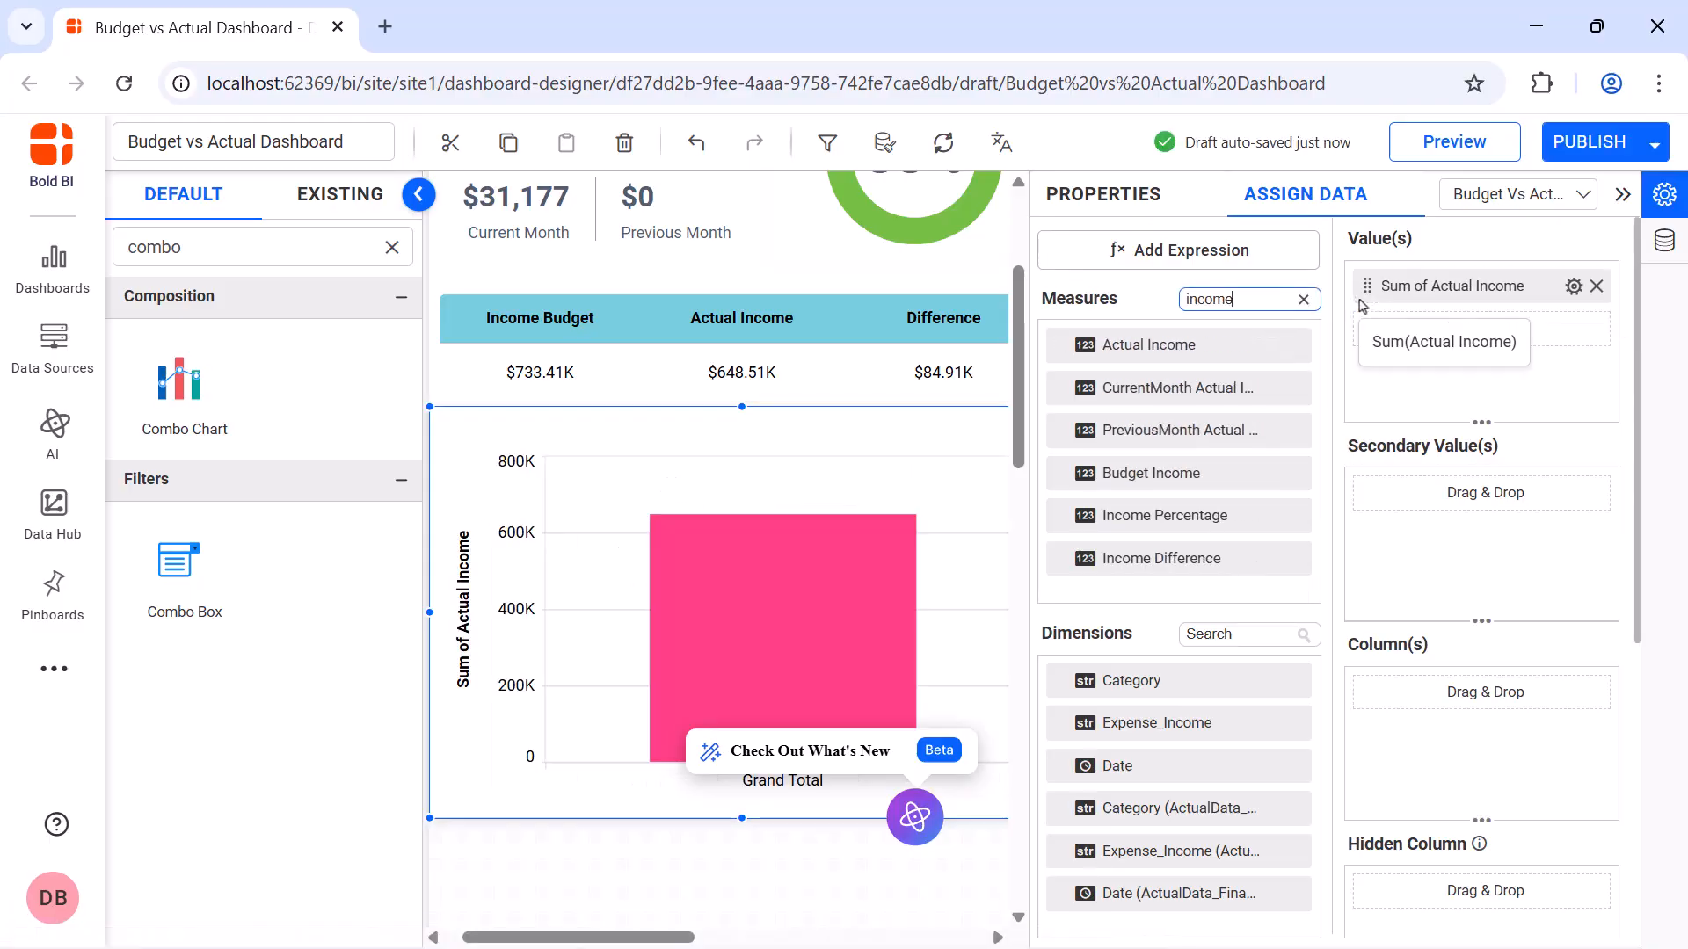
left_click(1574, 286)
left_click(1577, 332)
key("BackSpace")
type("Actual Income")
key("Return")
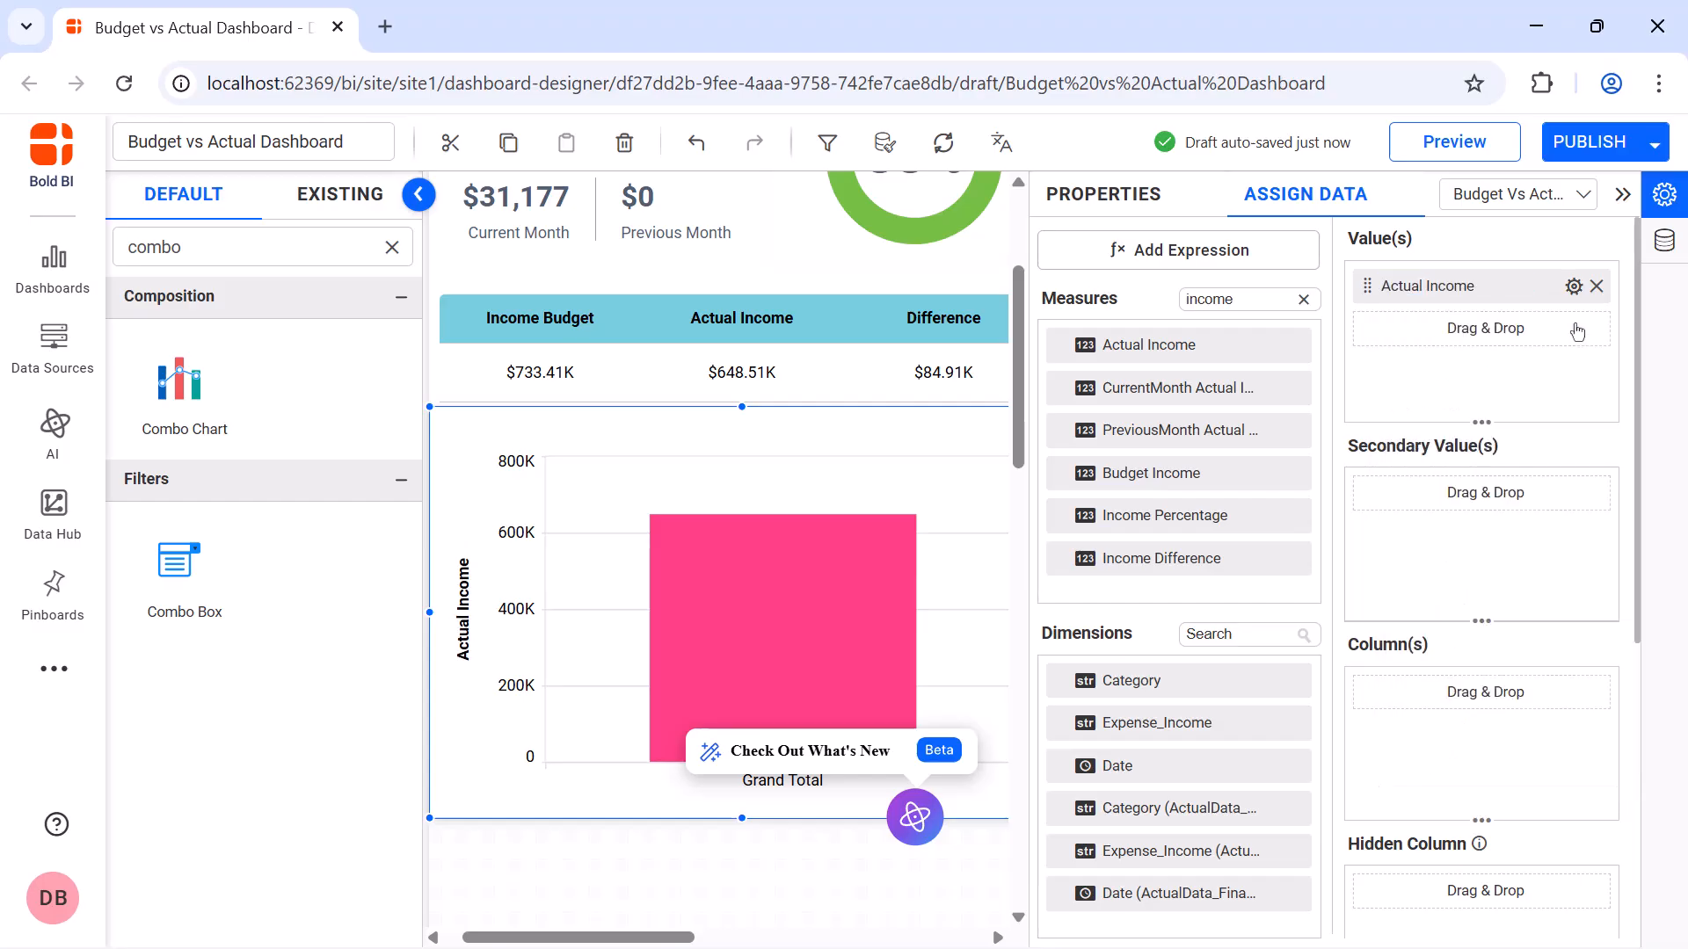
Format the combo chart's Actual Income value as currency
left_click(1574, 286)
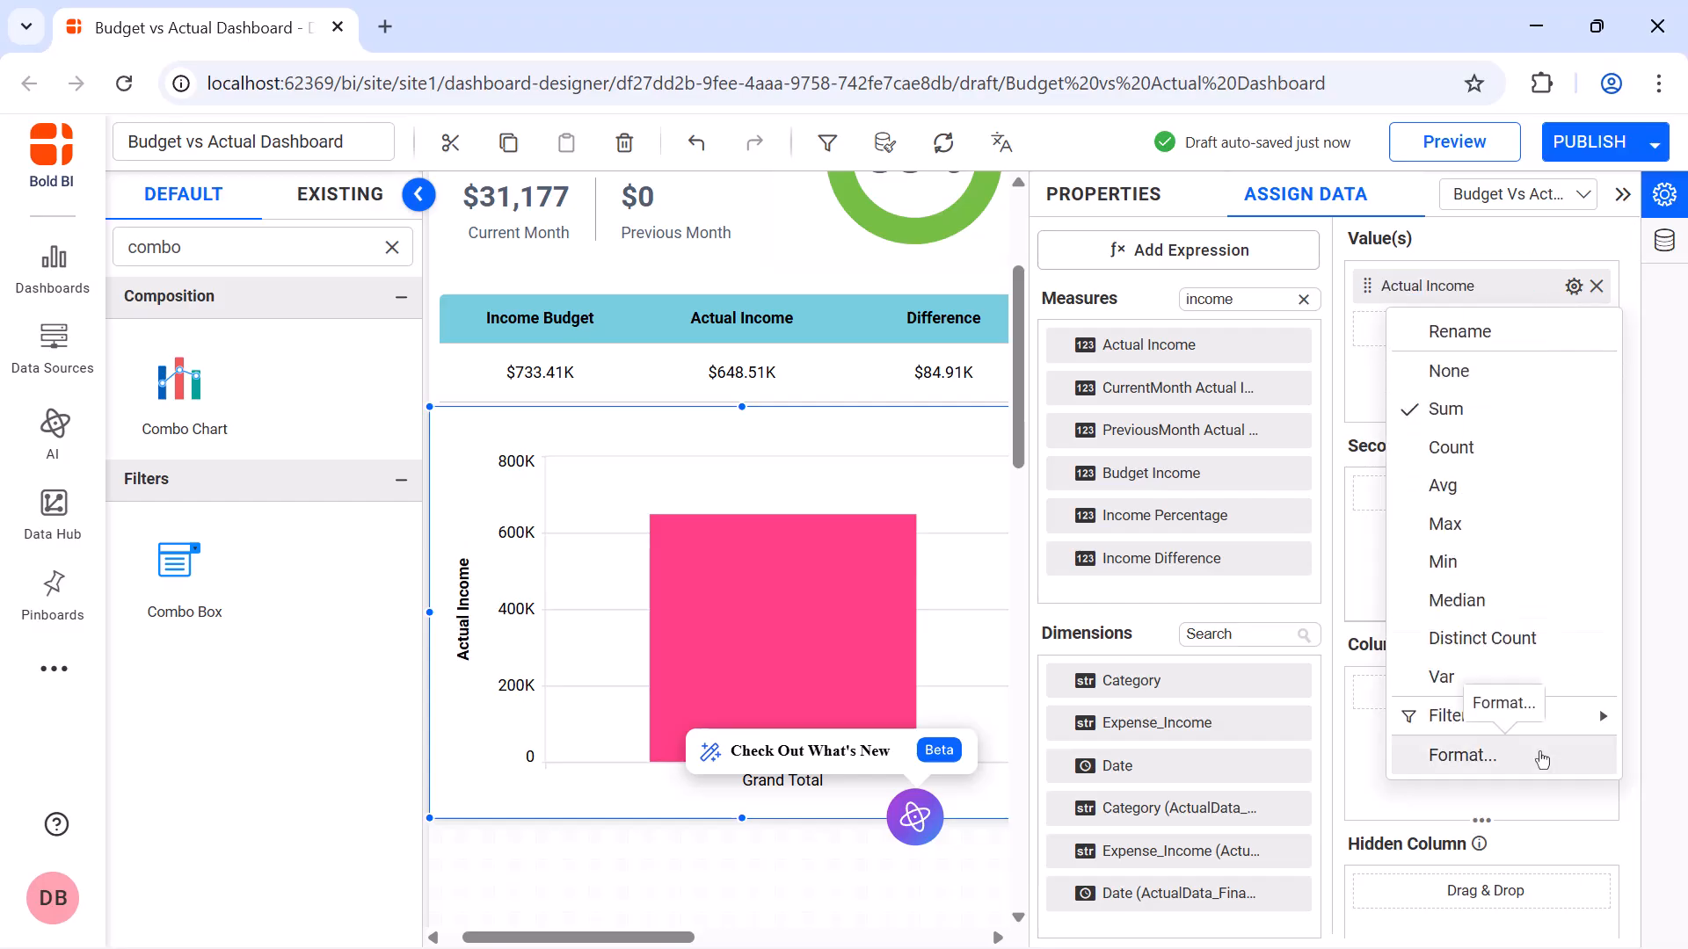
left_click(1495, 753)
left_click(874, 340)
left_click(859, 435)
left_click(1023, 797)
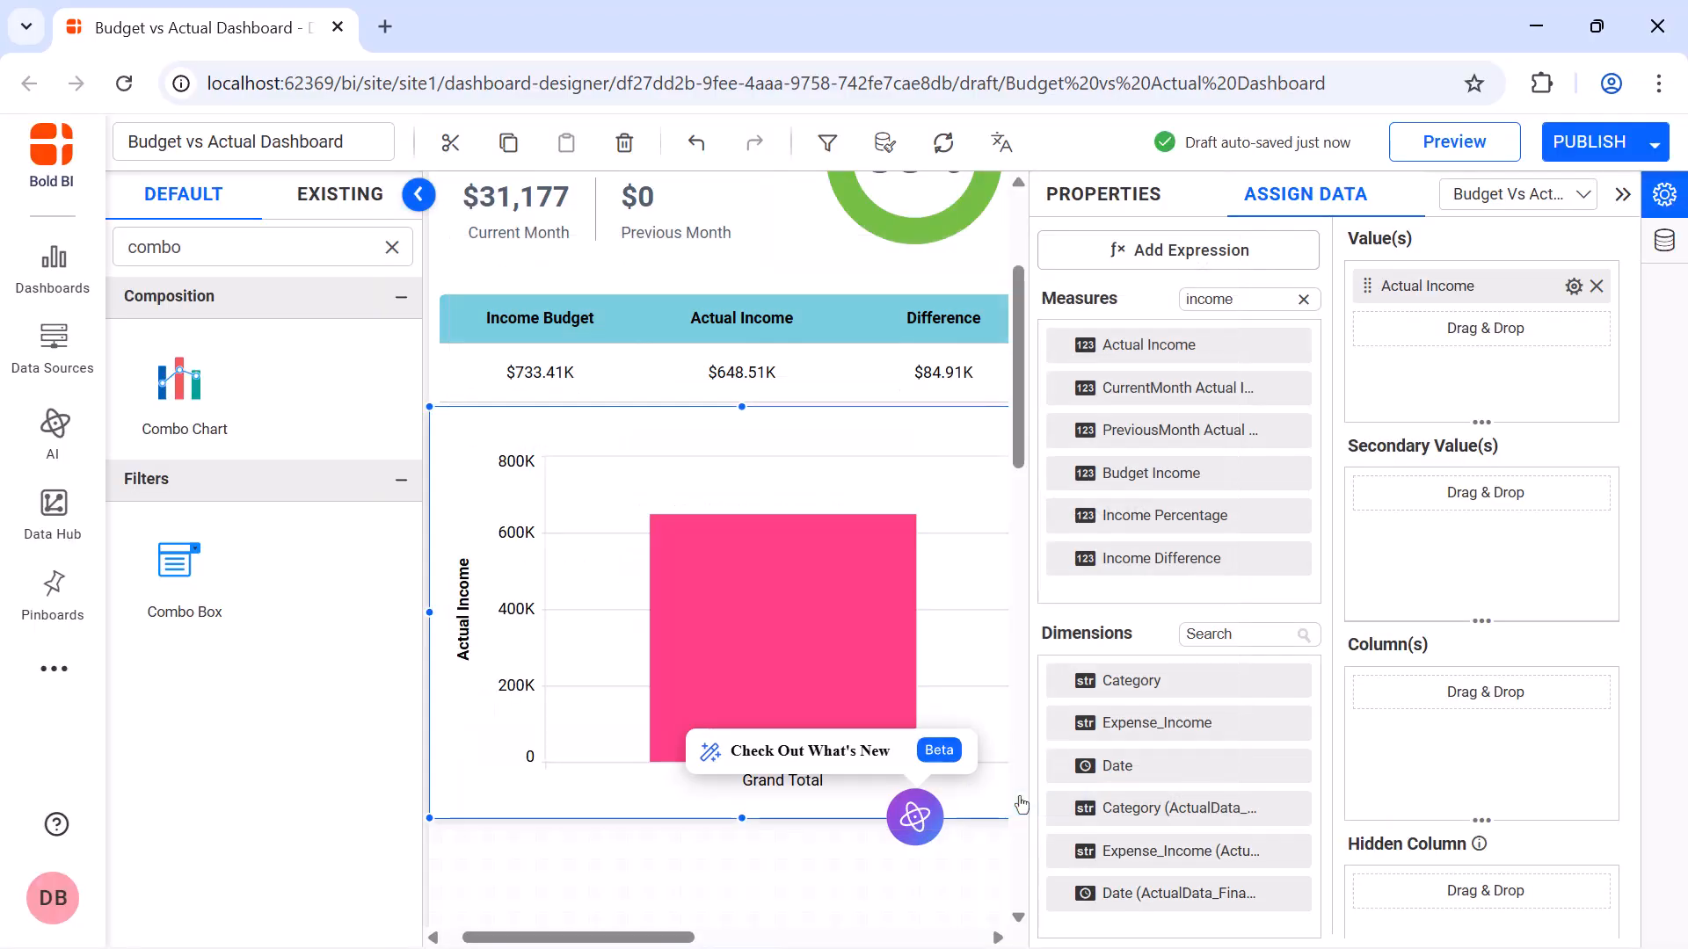
Assign the Budget Income measure to the income combo chart's secondary values and rename it Income Budget
left_click_drag(1148, 479, 1364, 521)
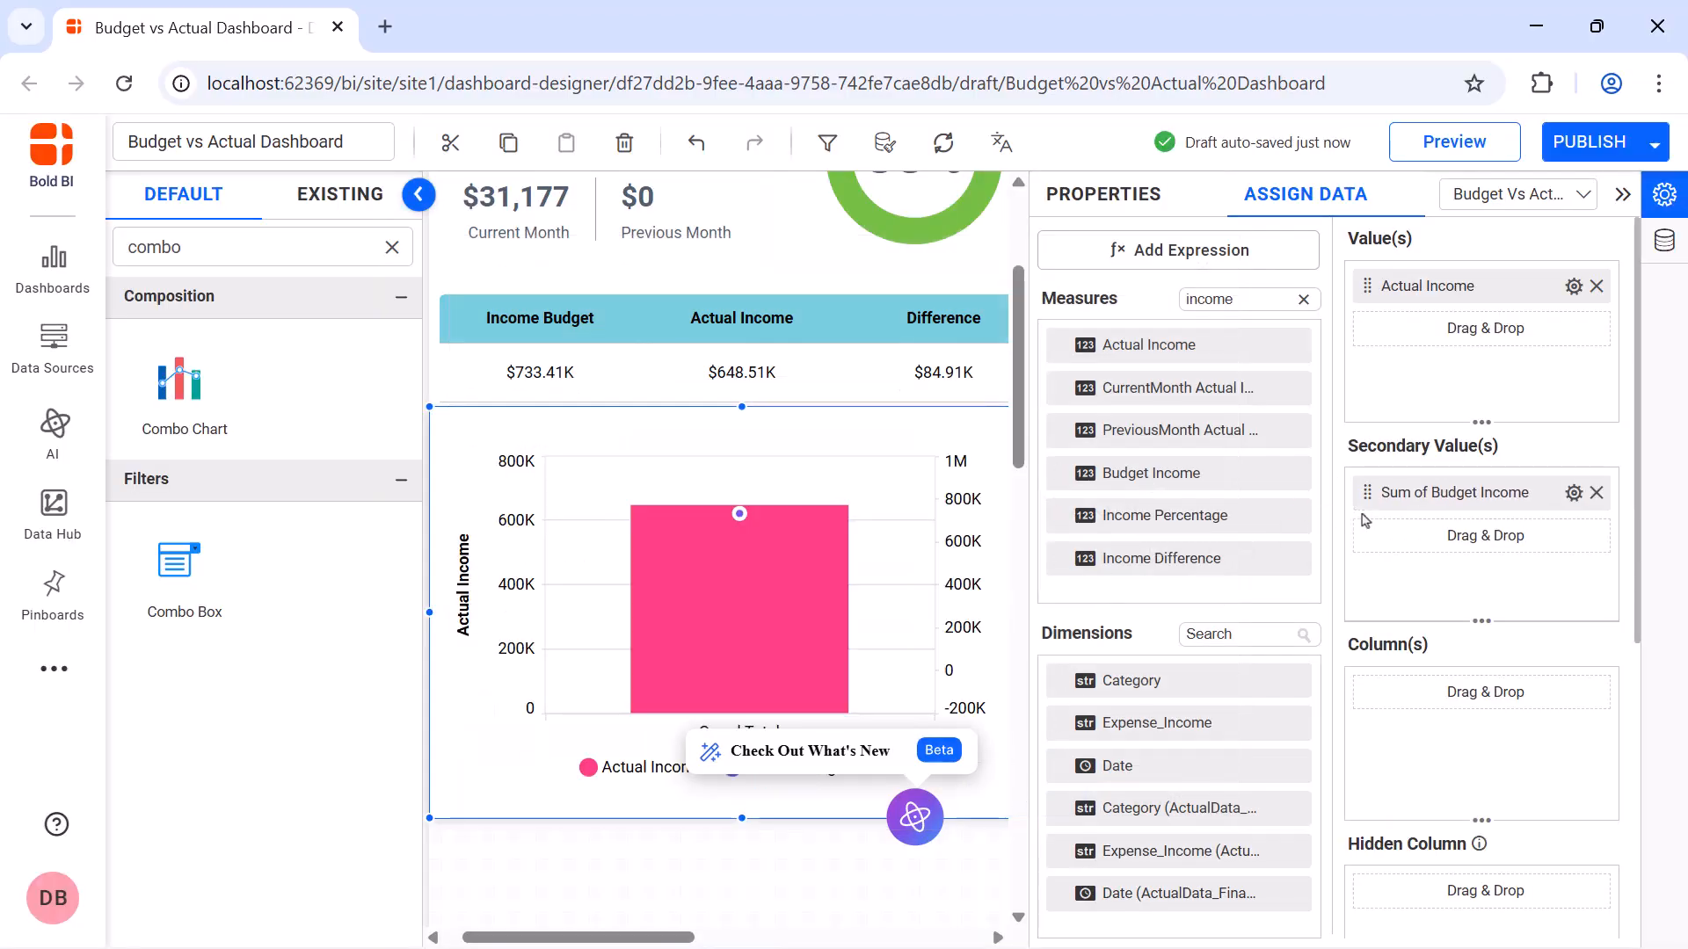
left_click(1574, 497)
left_click(1573, 498)
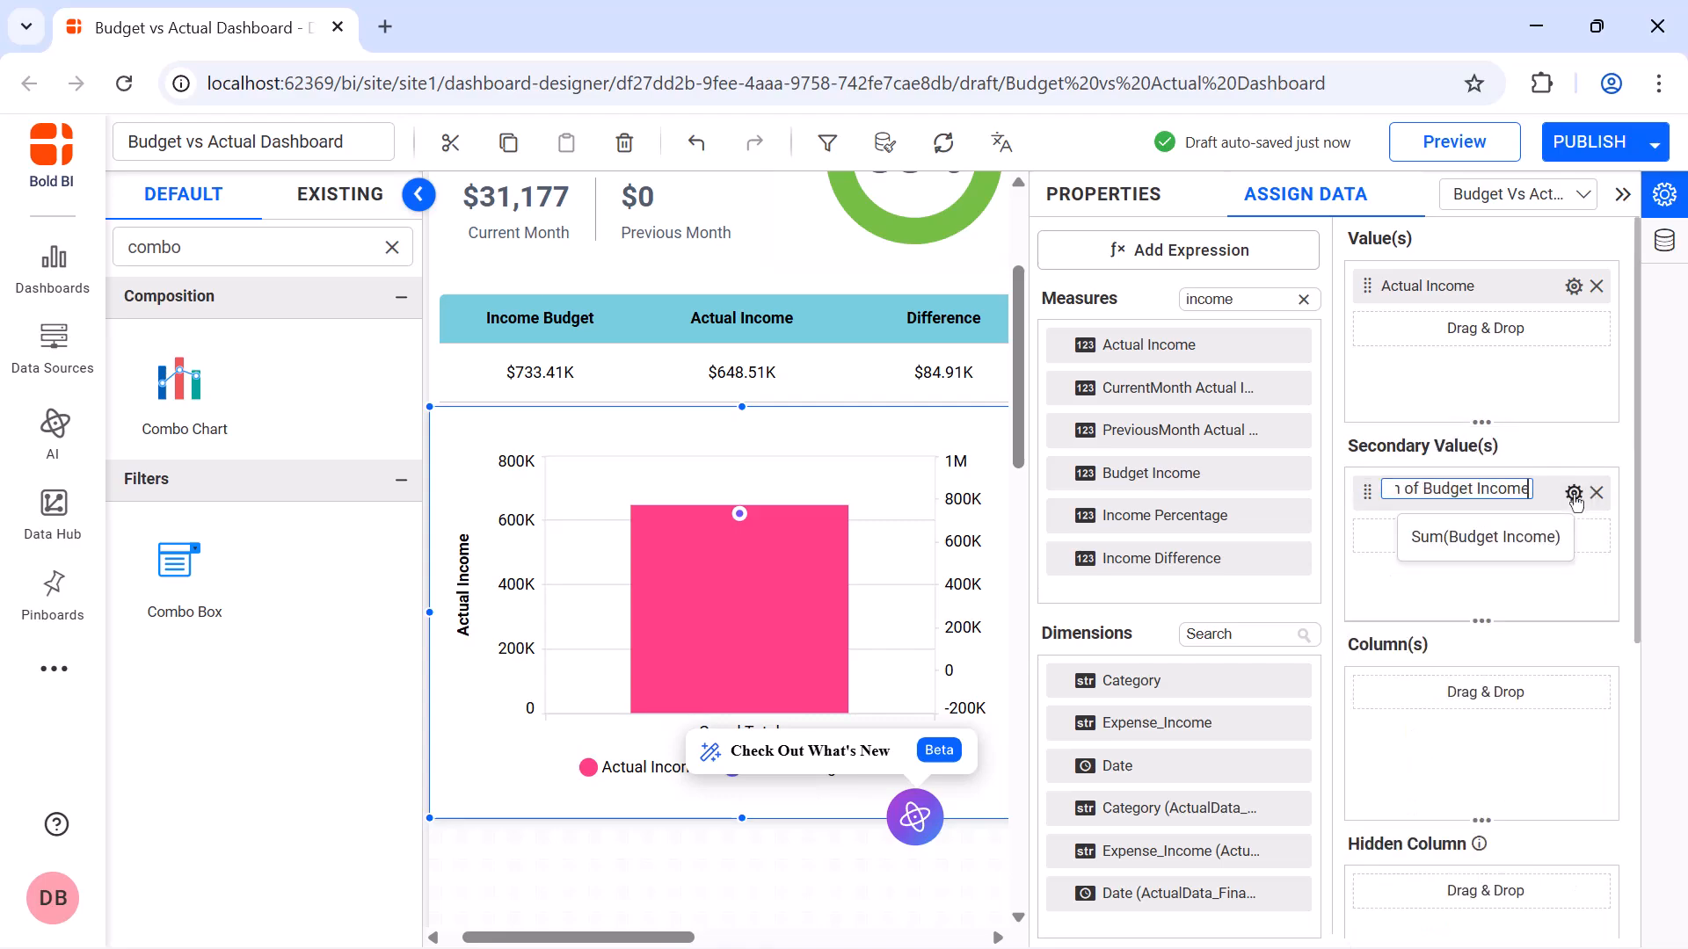
key("BackSpace")
type("Income Budget")
key("Return")
Format the combo chart's Income Budget secondary value as currency
left_click(1573, 497)
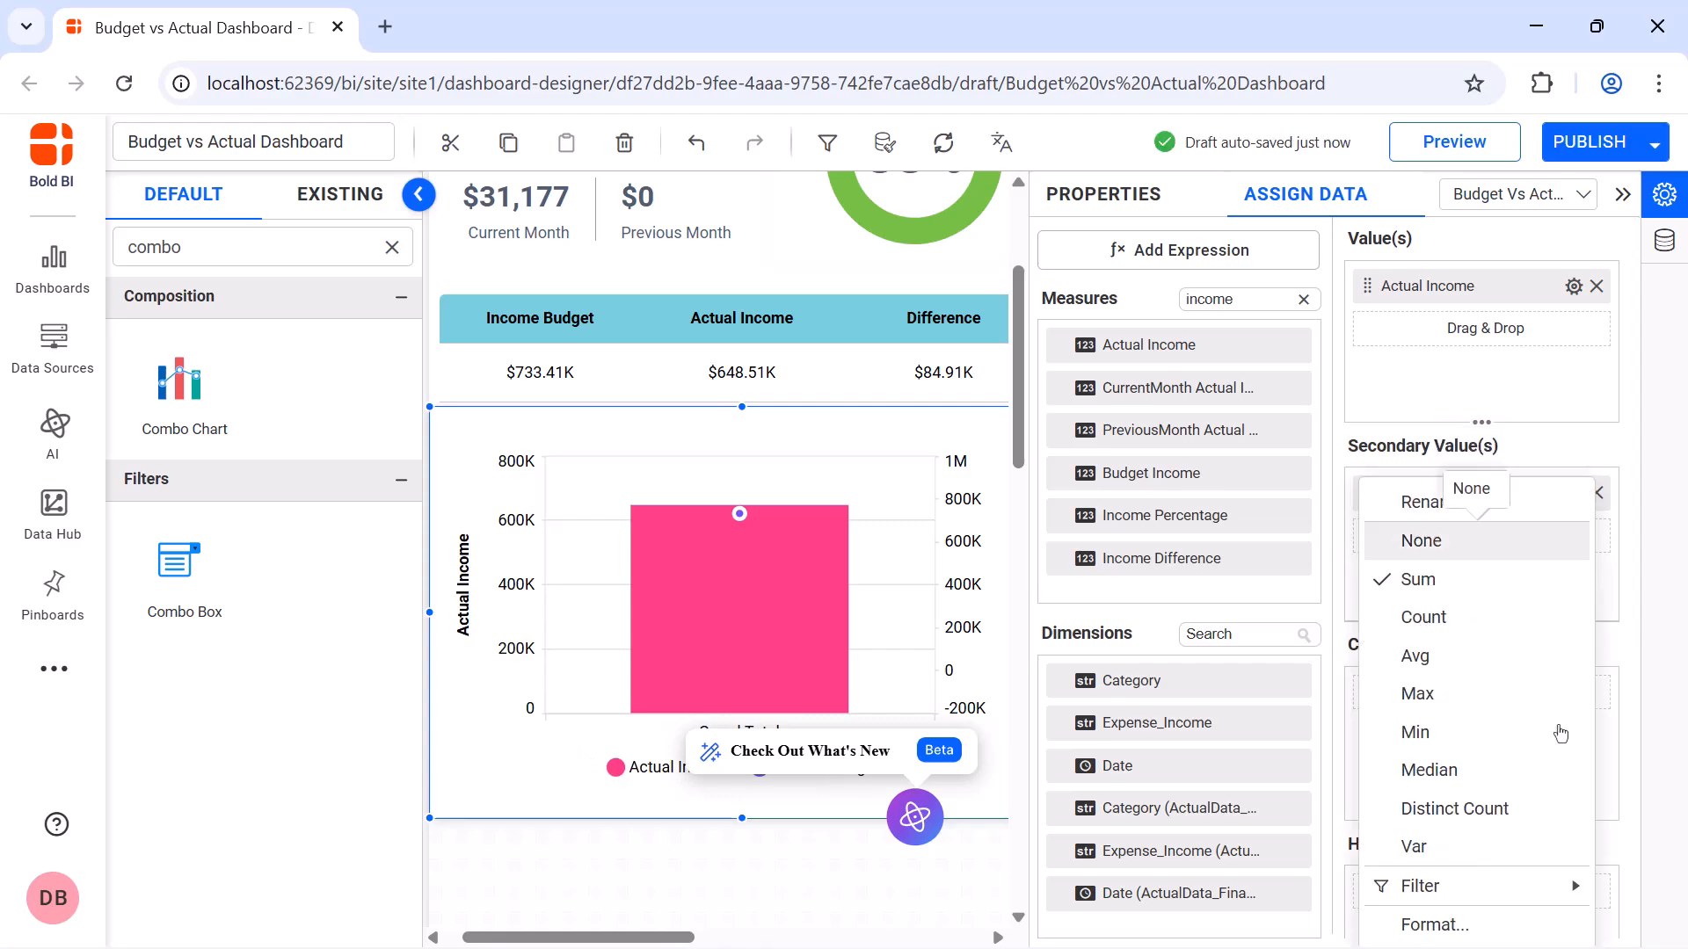
left_click(1433, 920)
left_click(867, 342)
left_click(886, 488)
left_click(1035, 798)
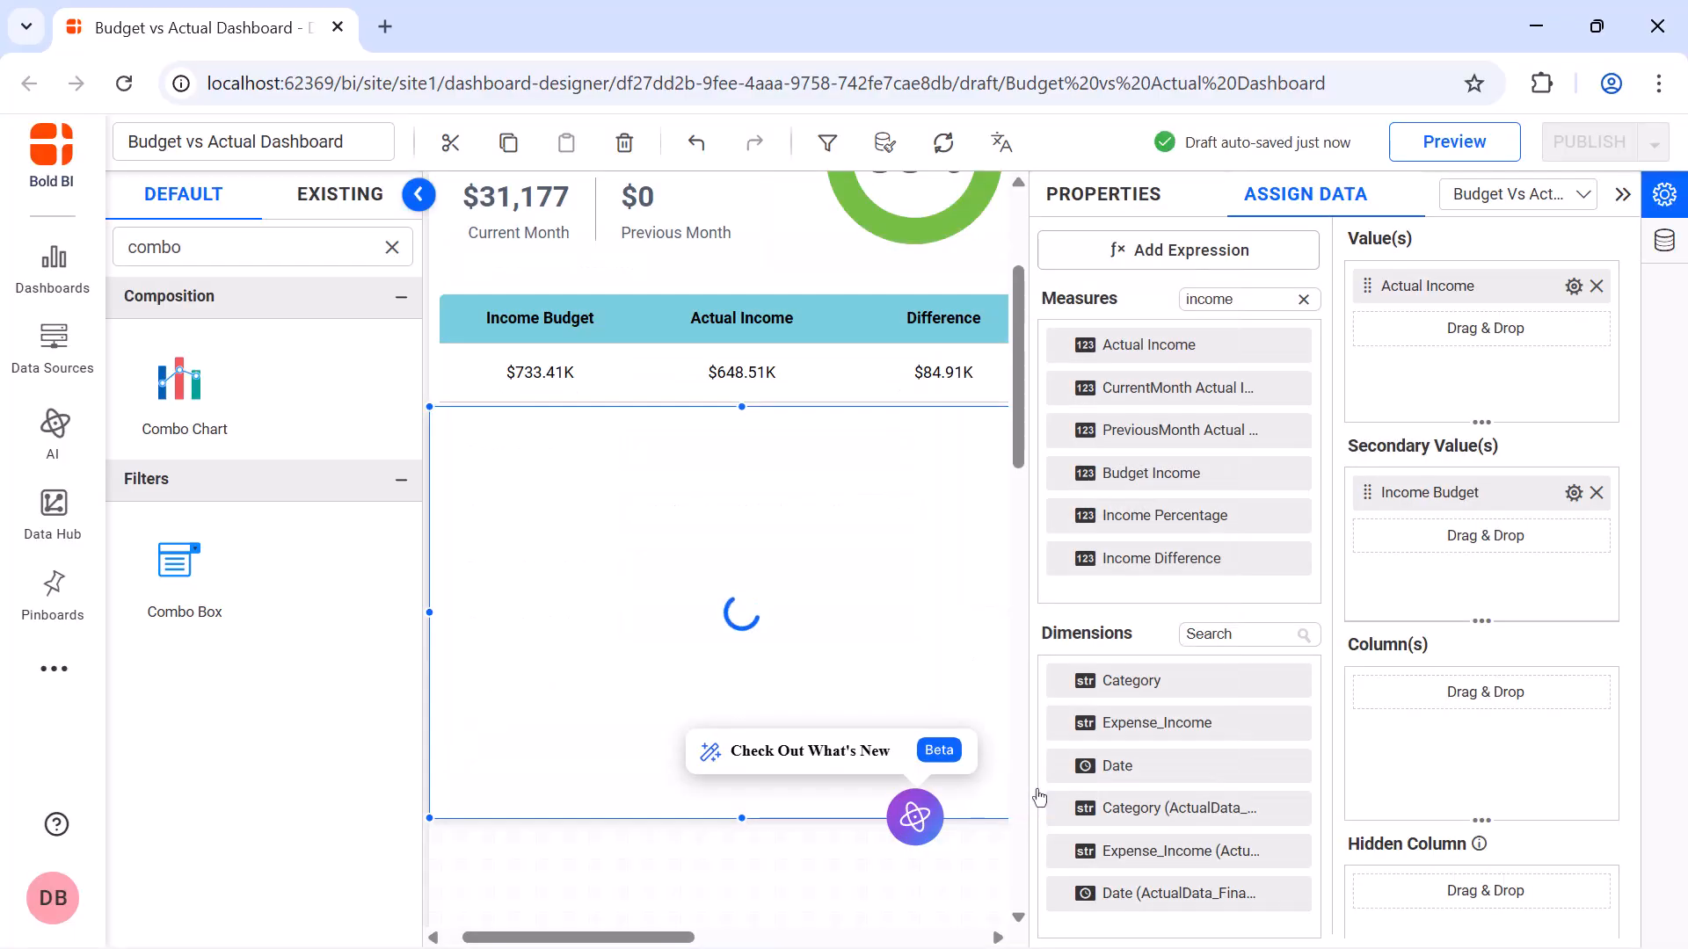
Assign the Date dimension to the income combo chart's columns and group it by month and year
left_click_drag(1094, 775, 1369, 714)
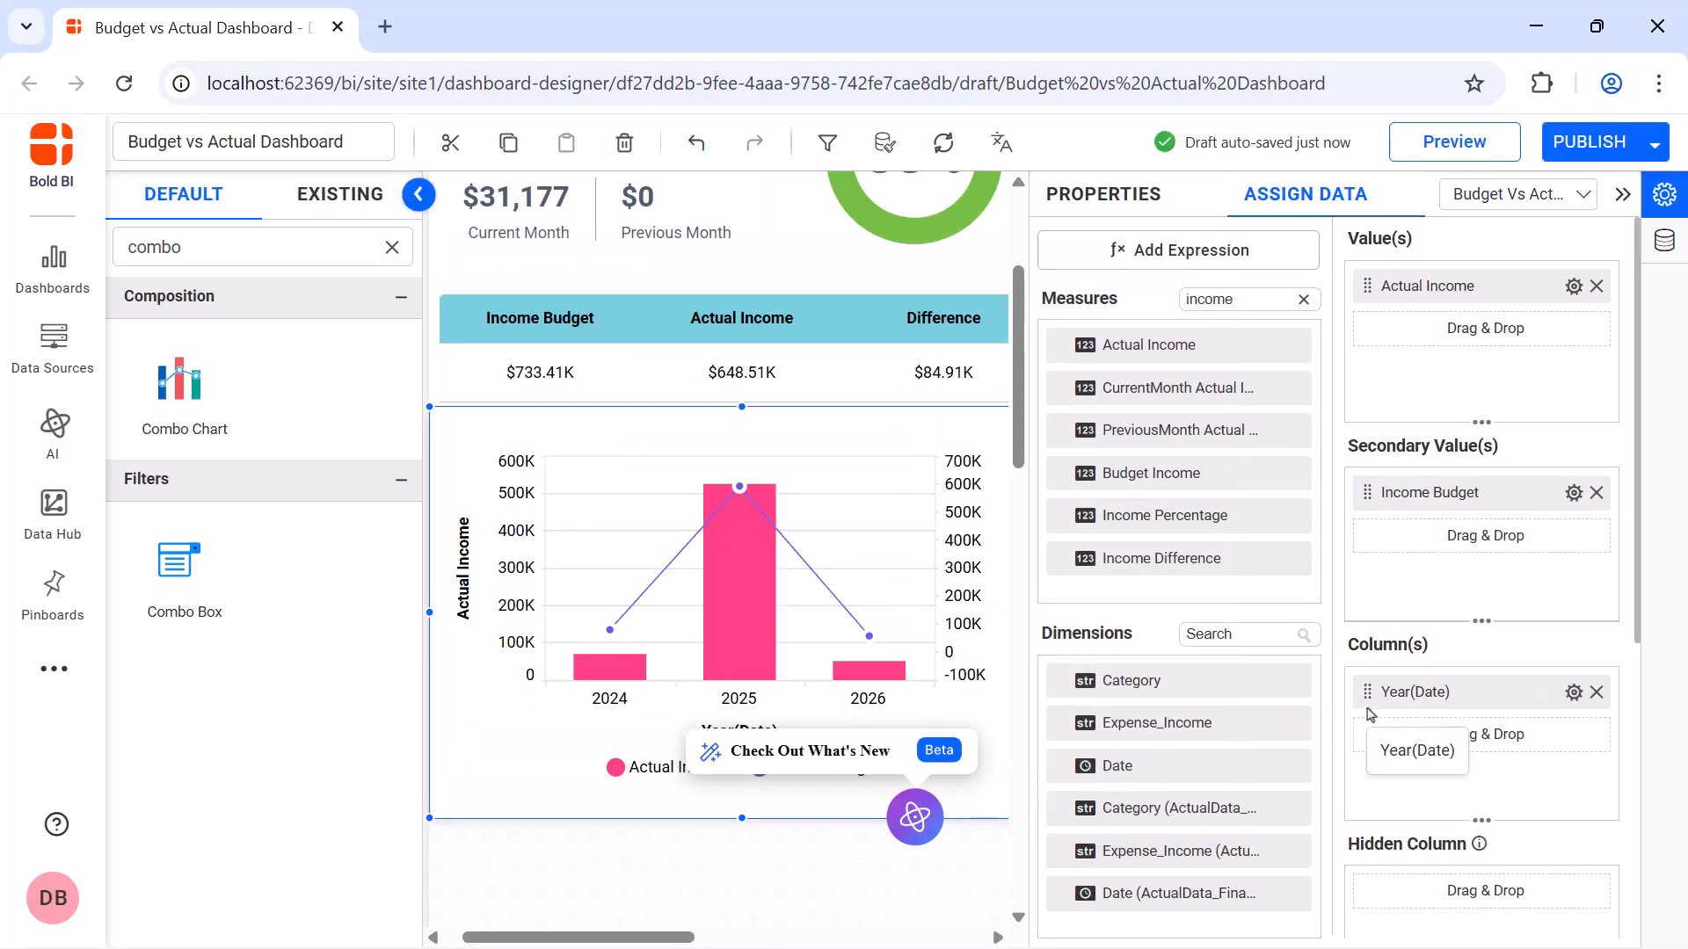
left_click(1574, 697)
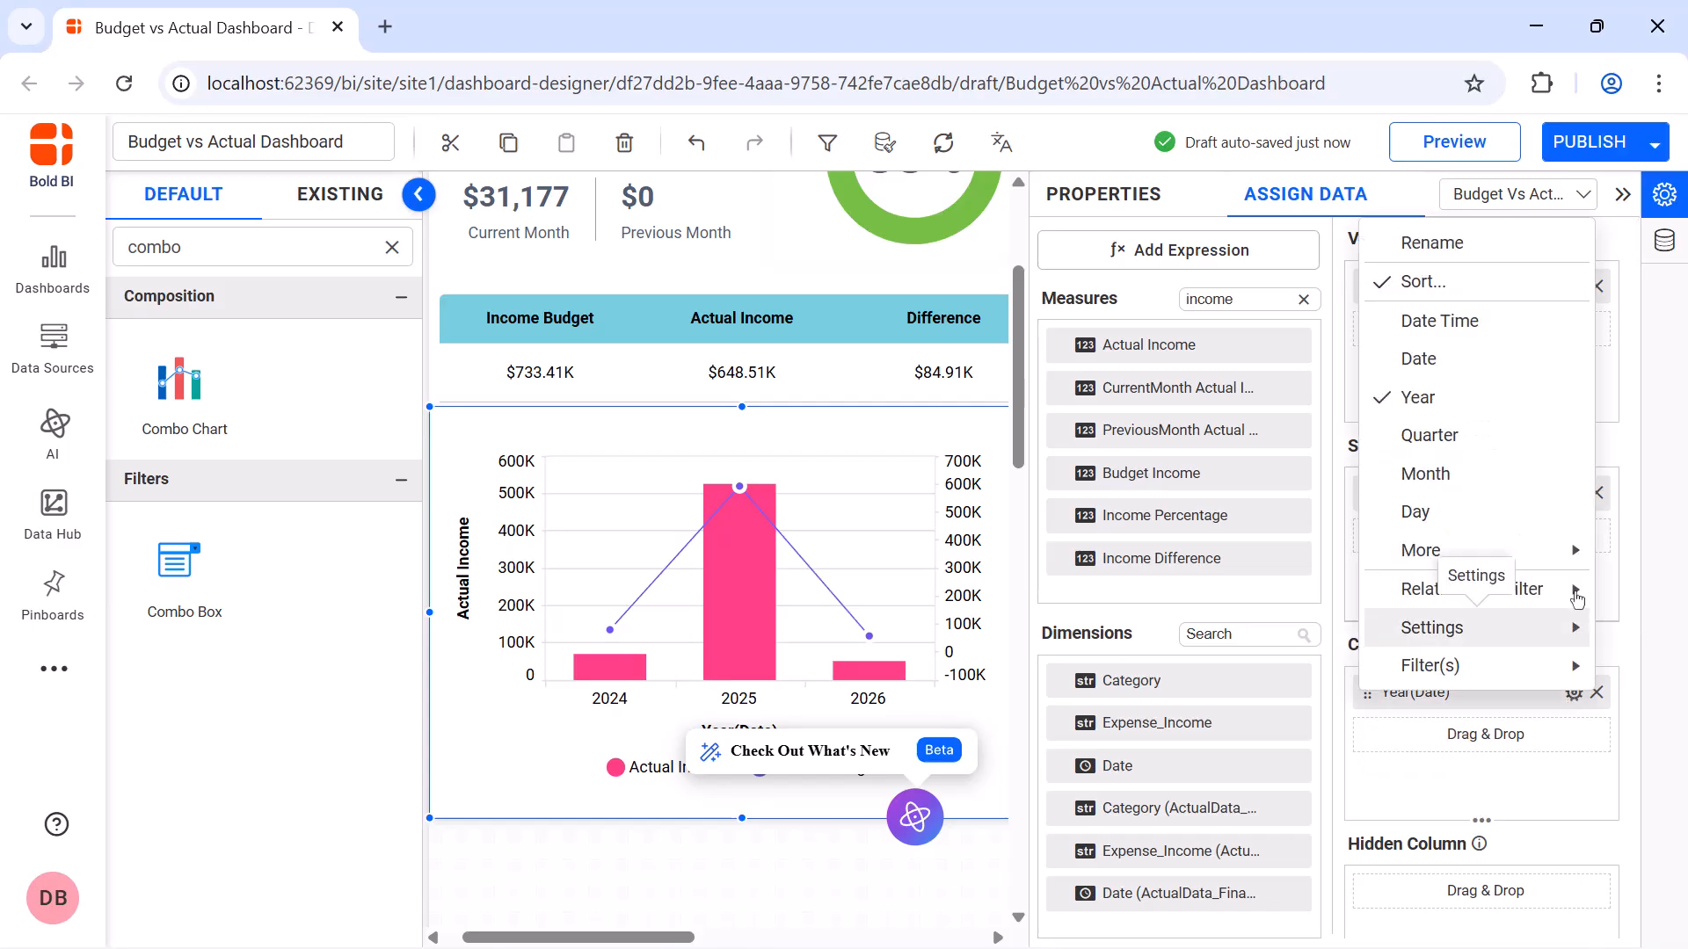
mouse_move(1469, 551)
left_click(1309, 525)
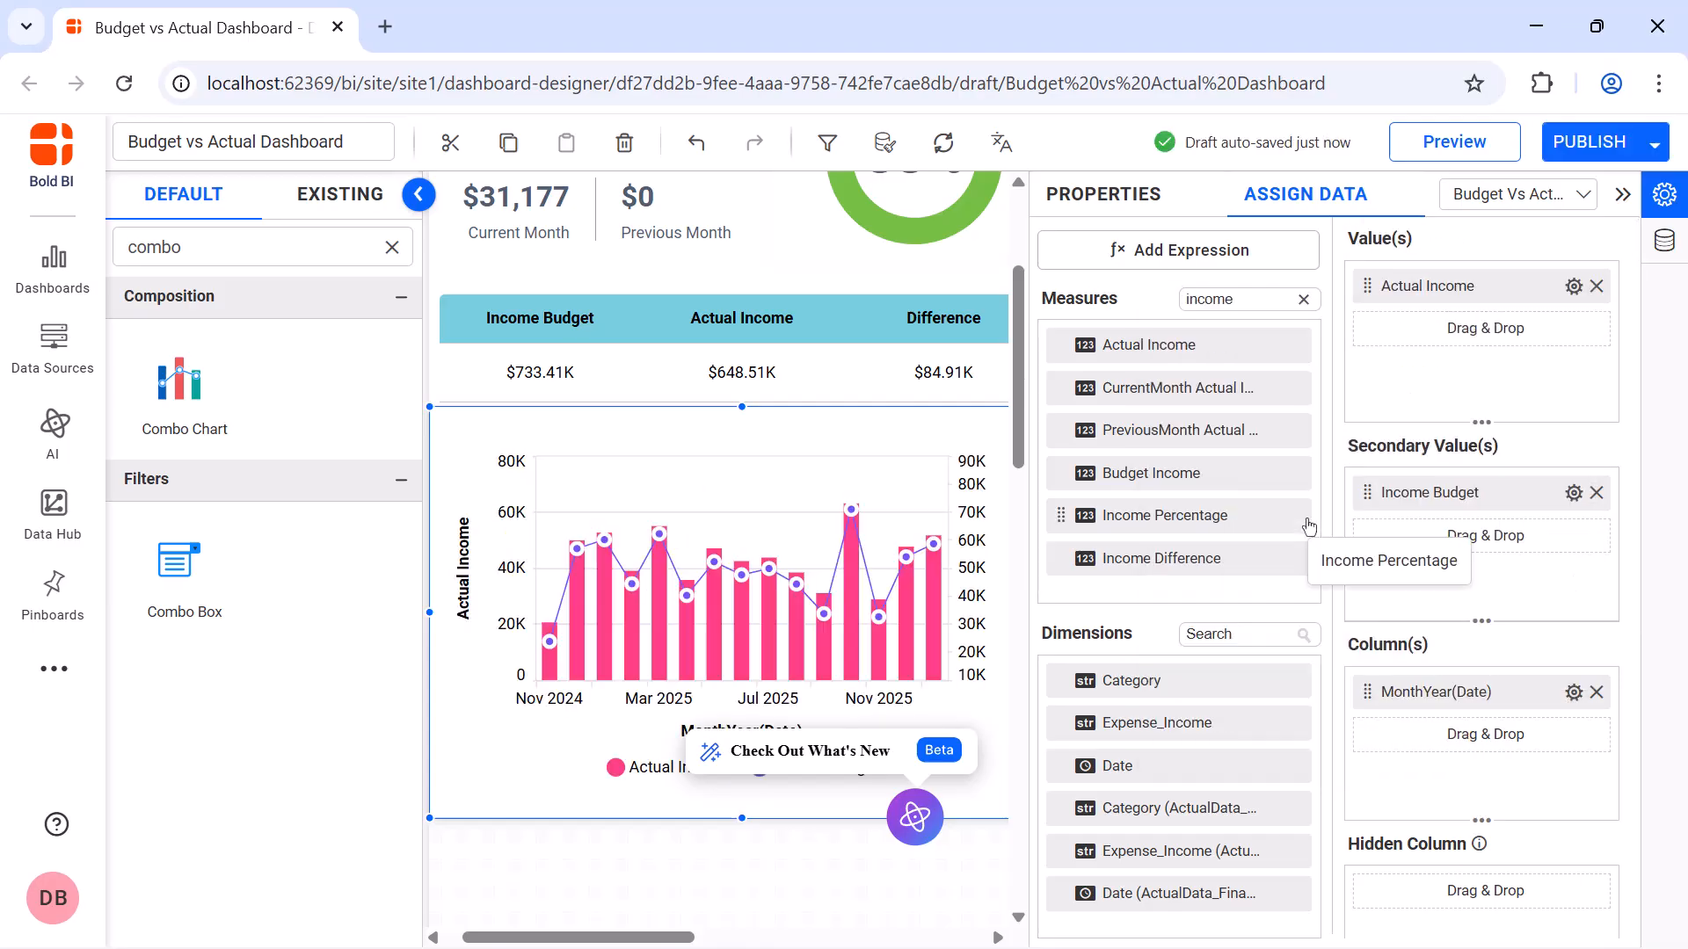
Enable animation, turn off interactivity and hide the category axis title on the income combo chart
left_click(1128, 197)
scroll(1237, 312, "down", 5)
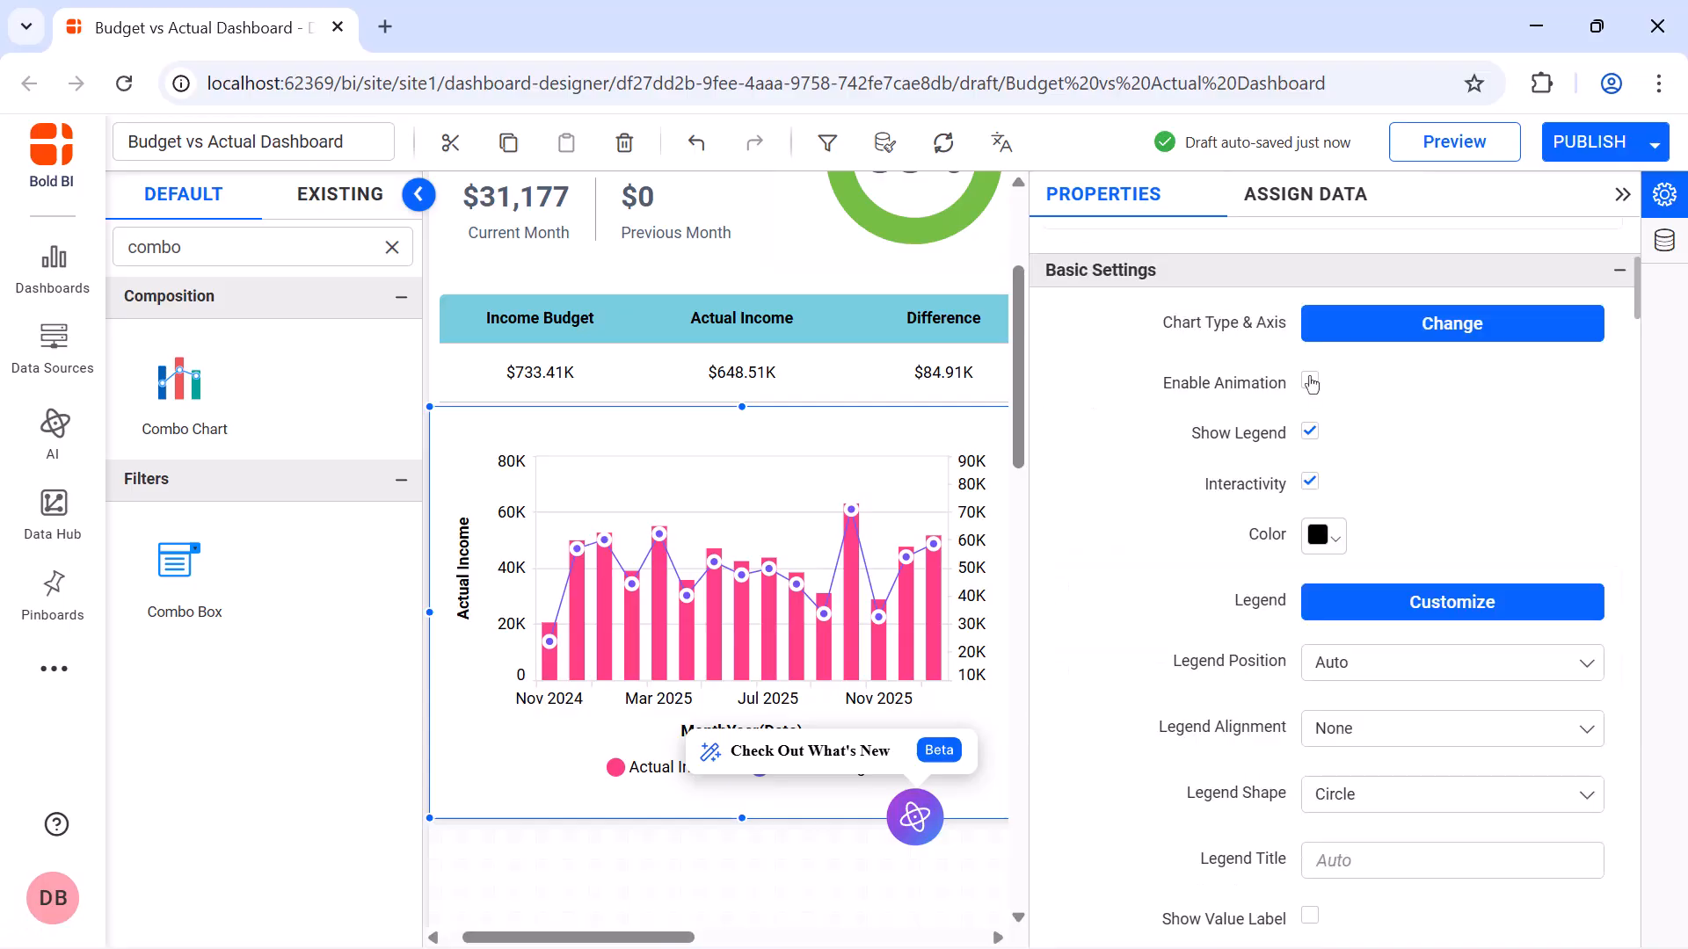
left_click(1310, 383)
left_click(1310, 484)
scroll(1312, 512, "down", 6)
left_click(1310, 532)
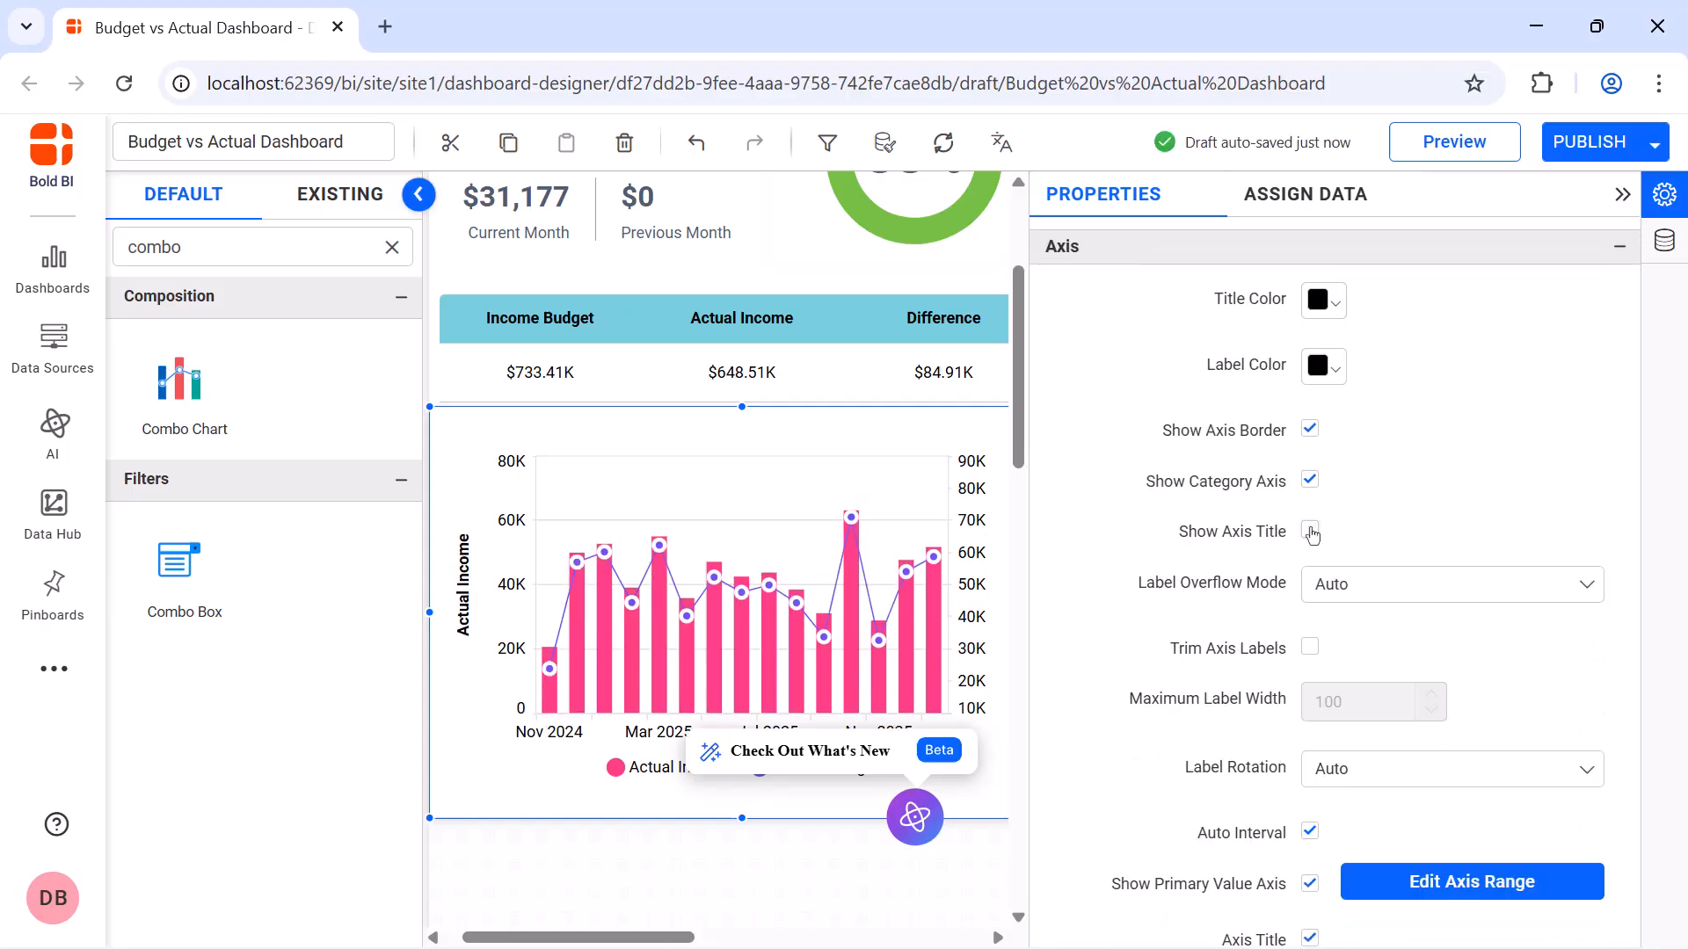
Format the income combo chart's primary value axis as currency
scroll(1345, 563, "down", 6)
left_click(1386, 584)
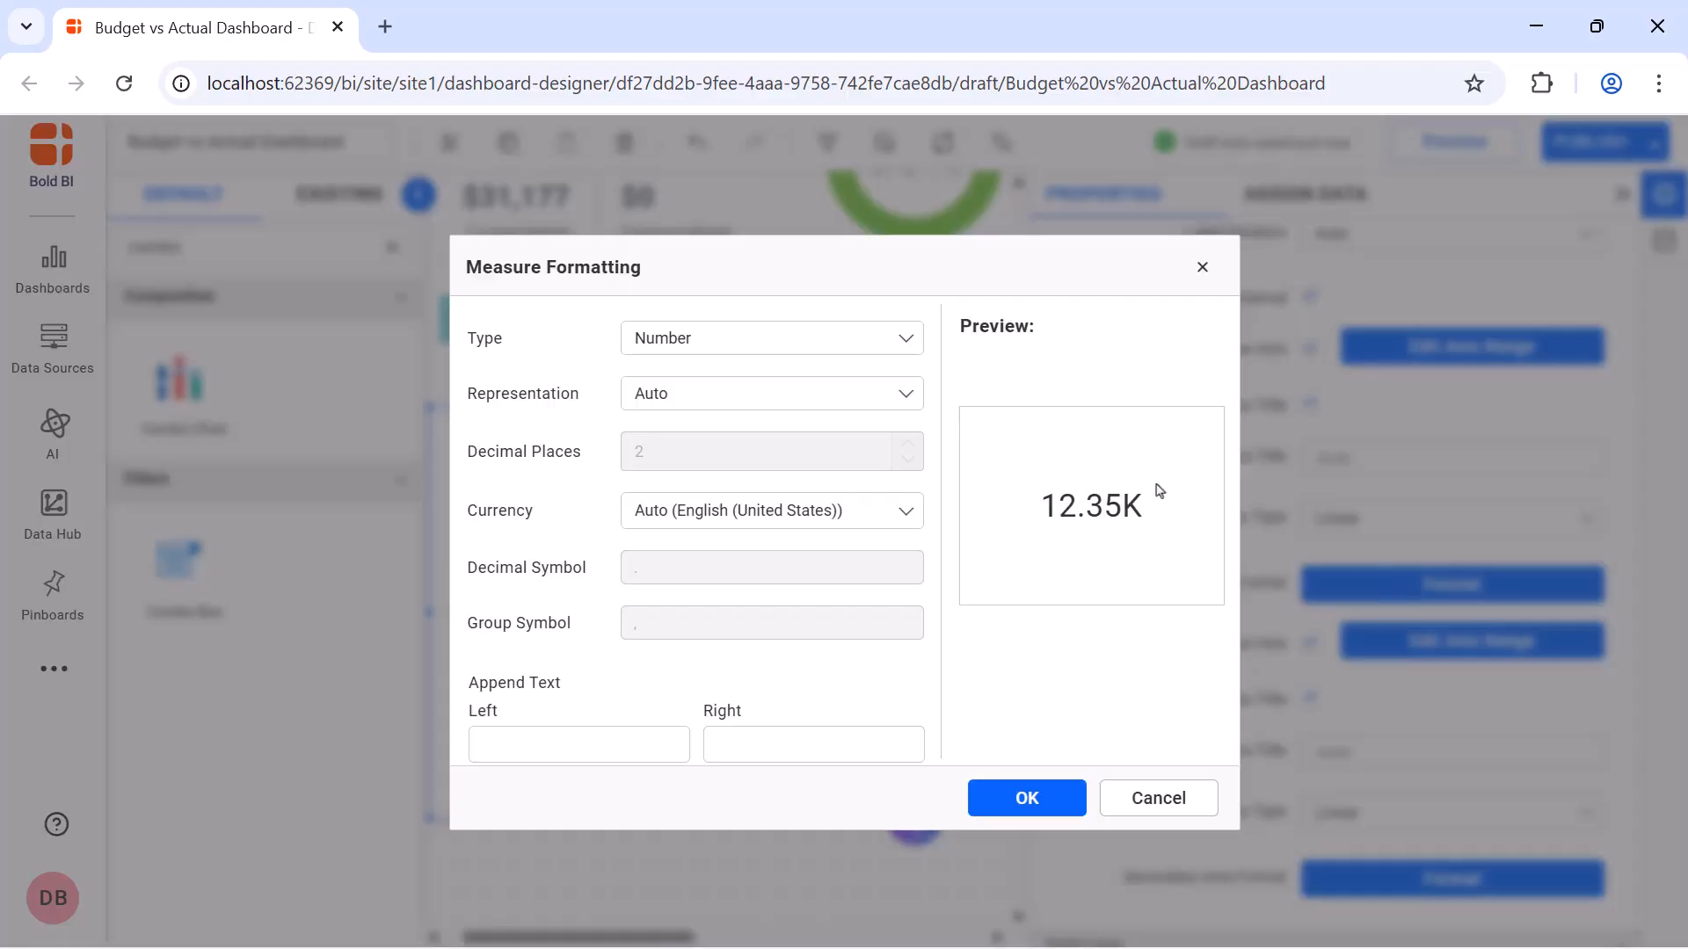
left_click(880, 337)
left_click(876, 424)
left_click(1027, 798)
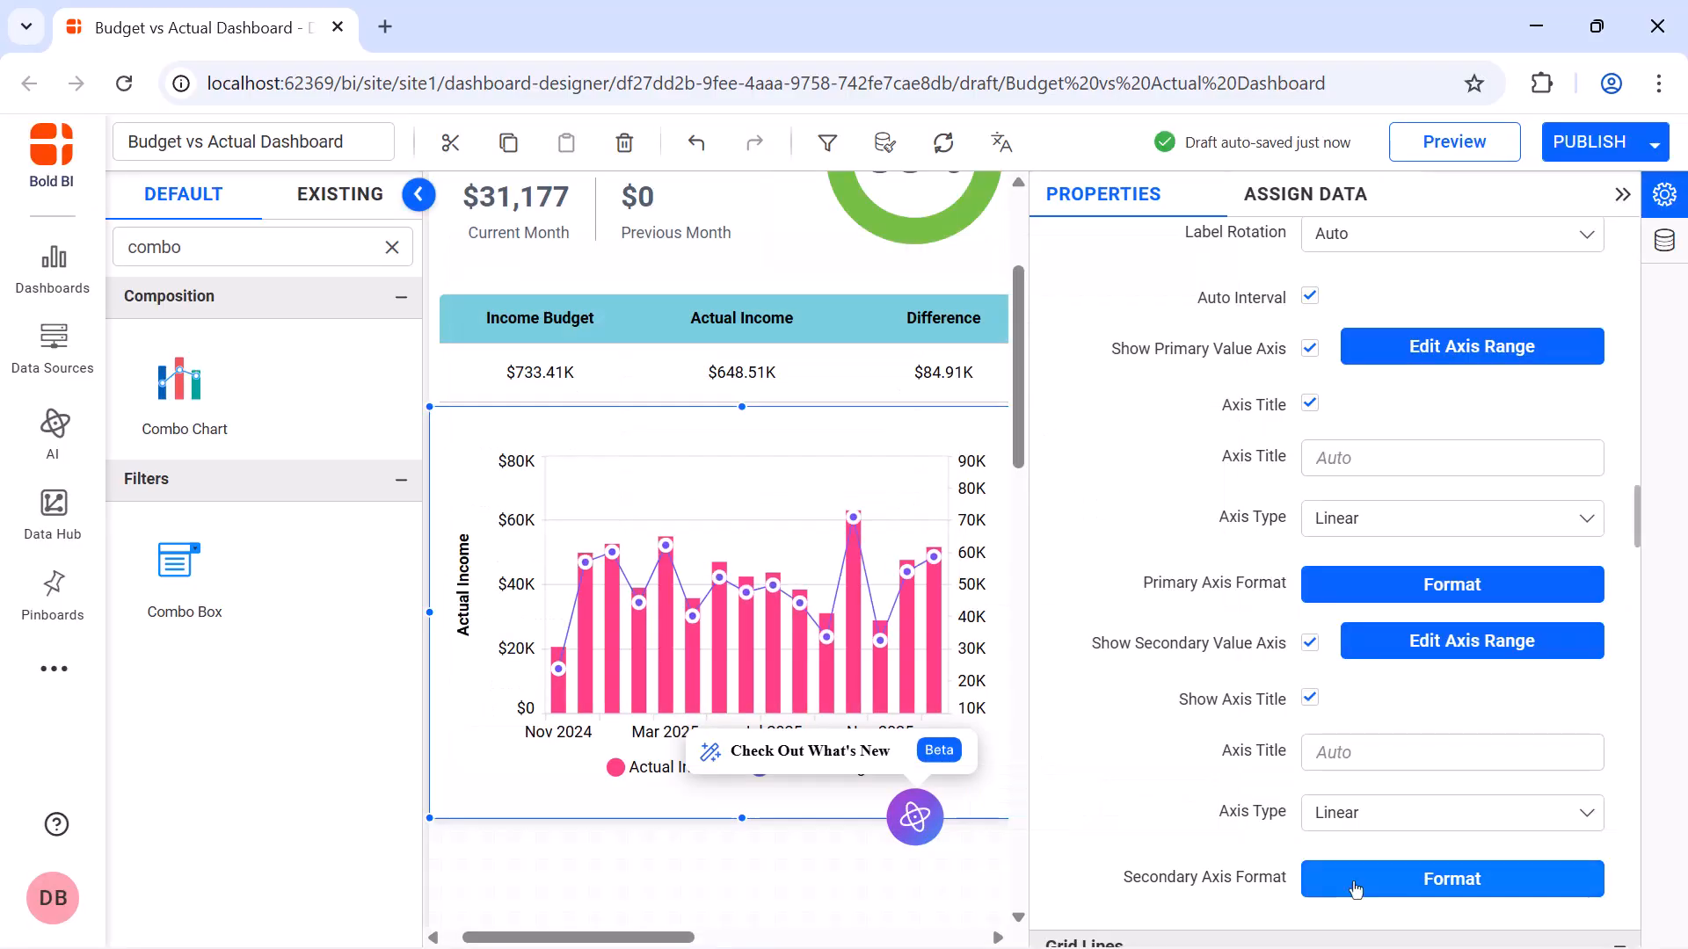
Format the income combo chart's secondary value axis as currency and adjust its range to start at $0
left_click(1452, 879)
left_click(880, 338)
left_click(848, 424)
left_click(1027, 797)
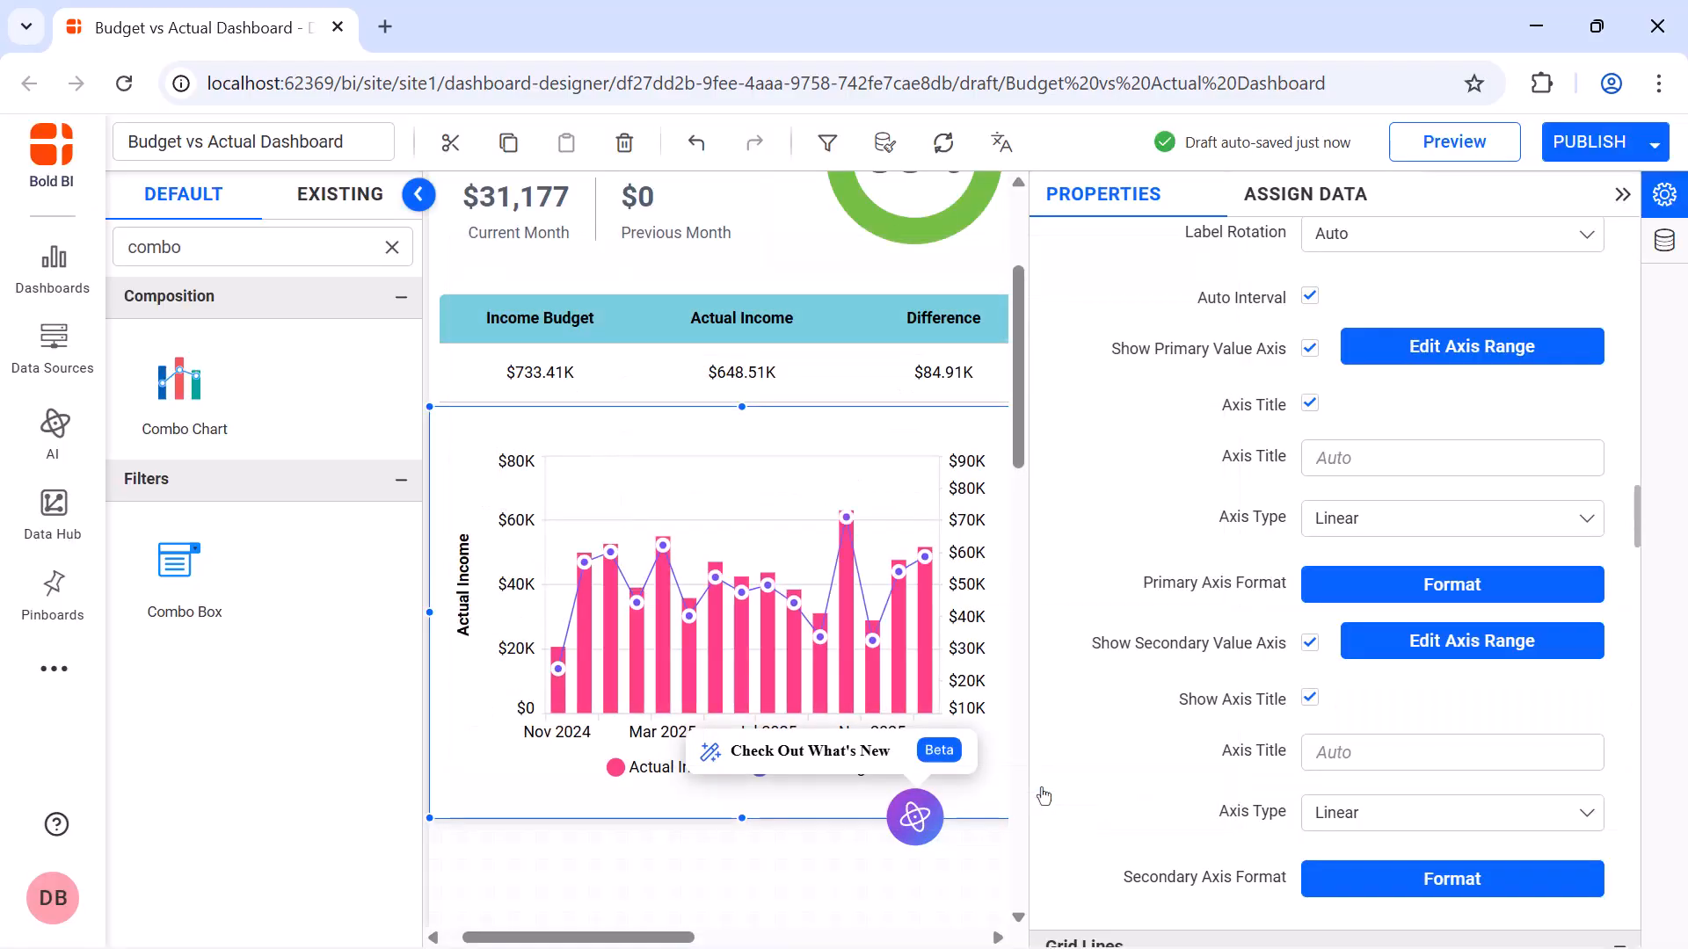
left_click(1472, 641)
left_click(852, 678)
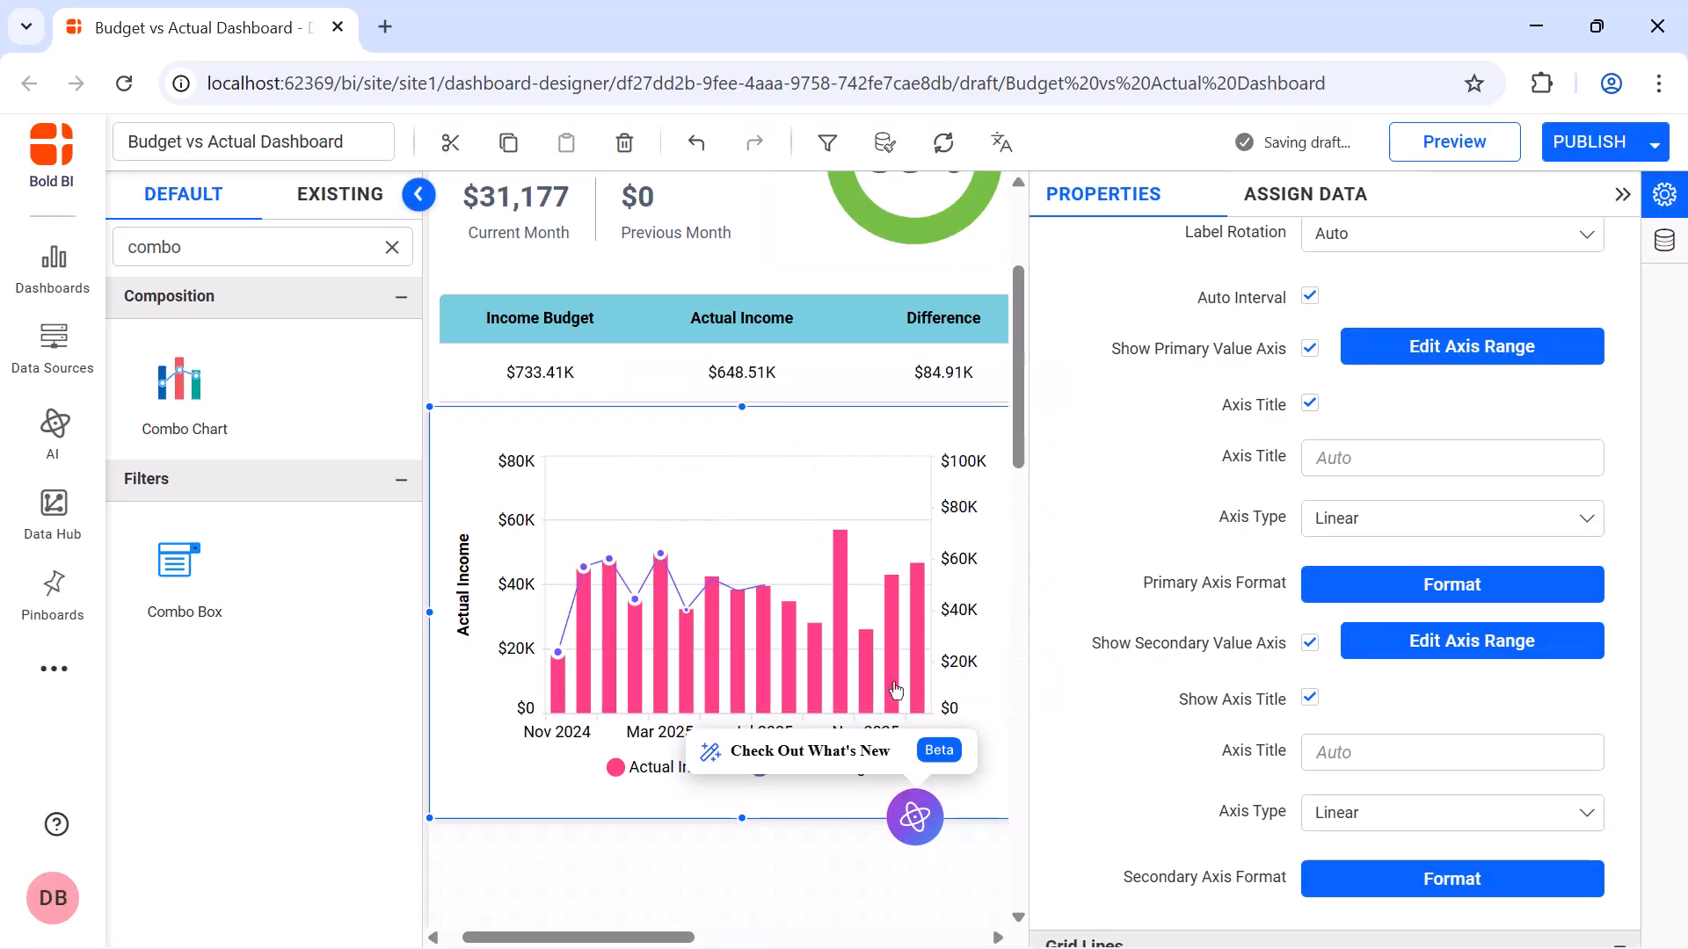
Color the Actual Income bars green and the Budget Income line red
scroll(1318, 512, "down", 5)
left_click(1319, 501)
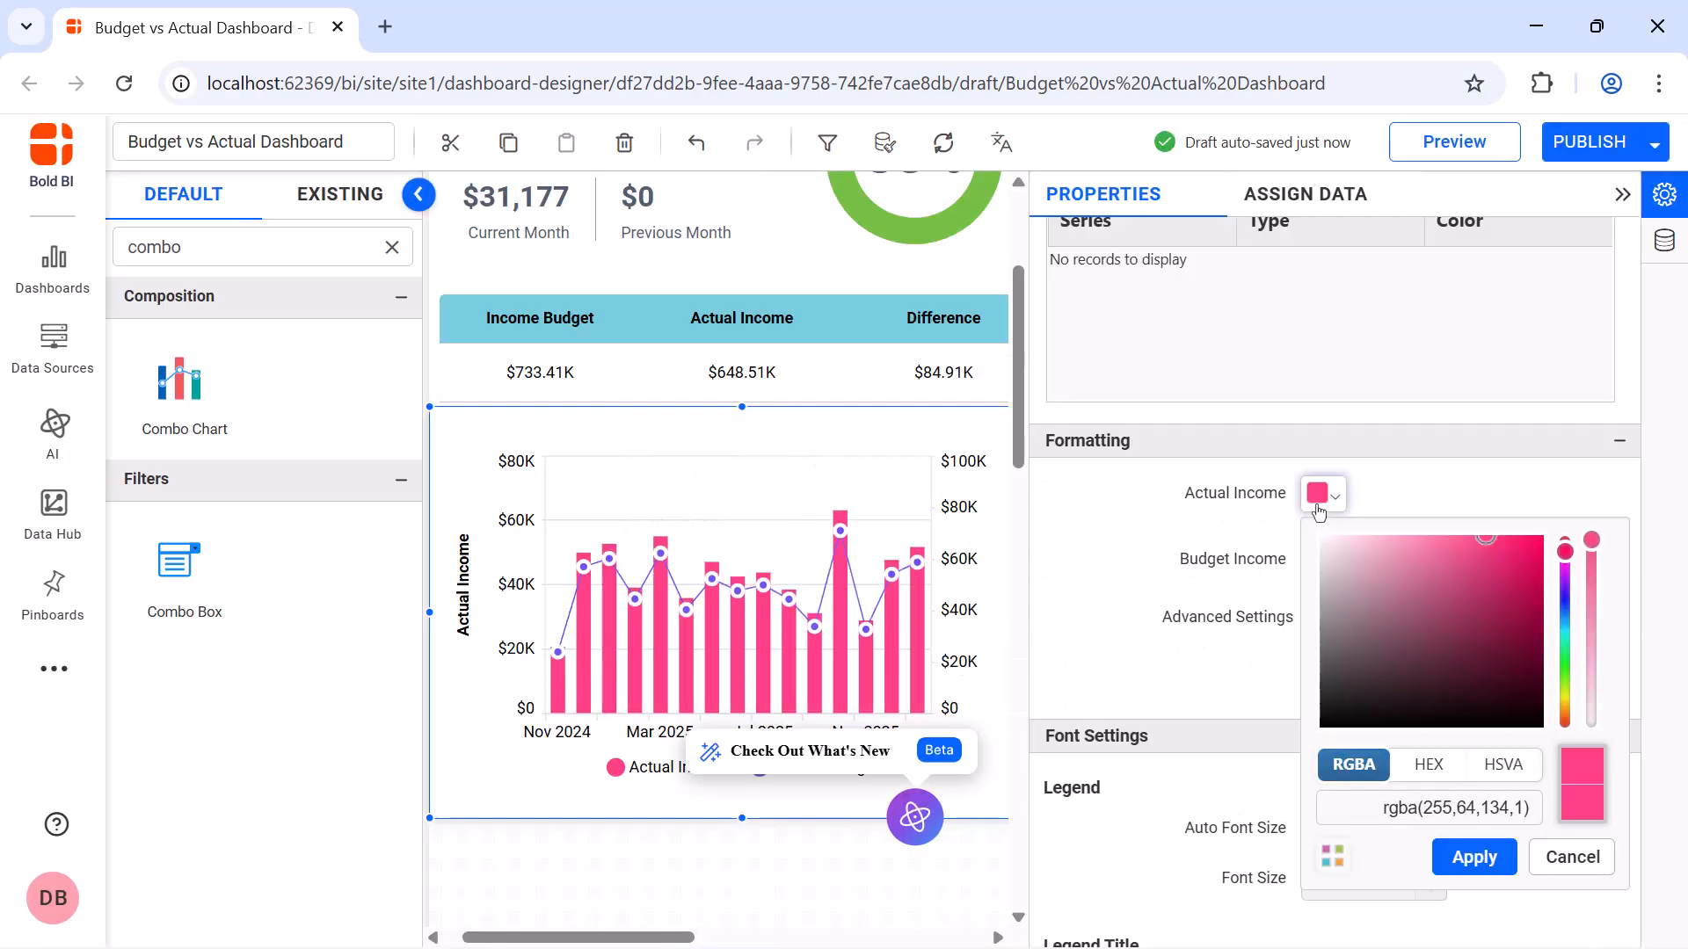
left_click(1566, 673)
left_click(1475, 857)
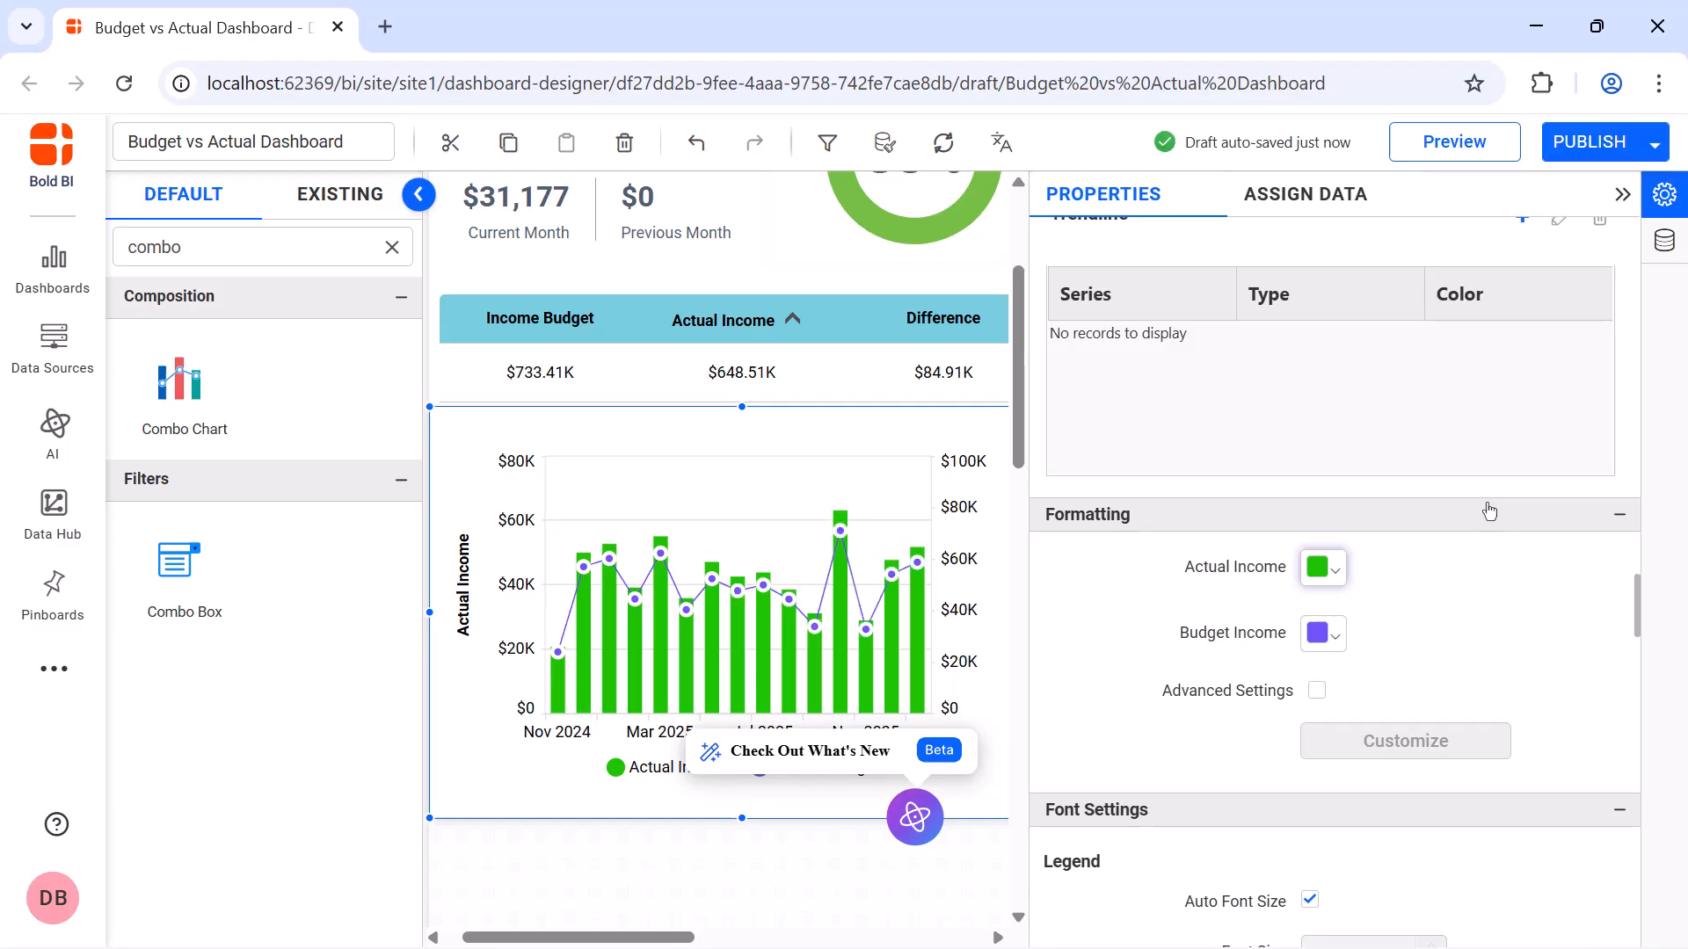
left_click(1323, 633)
left_click(1565, 264)
left_click(1522, 275)
left_click(1474, 577)
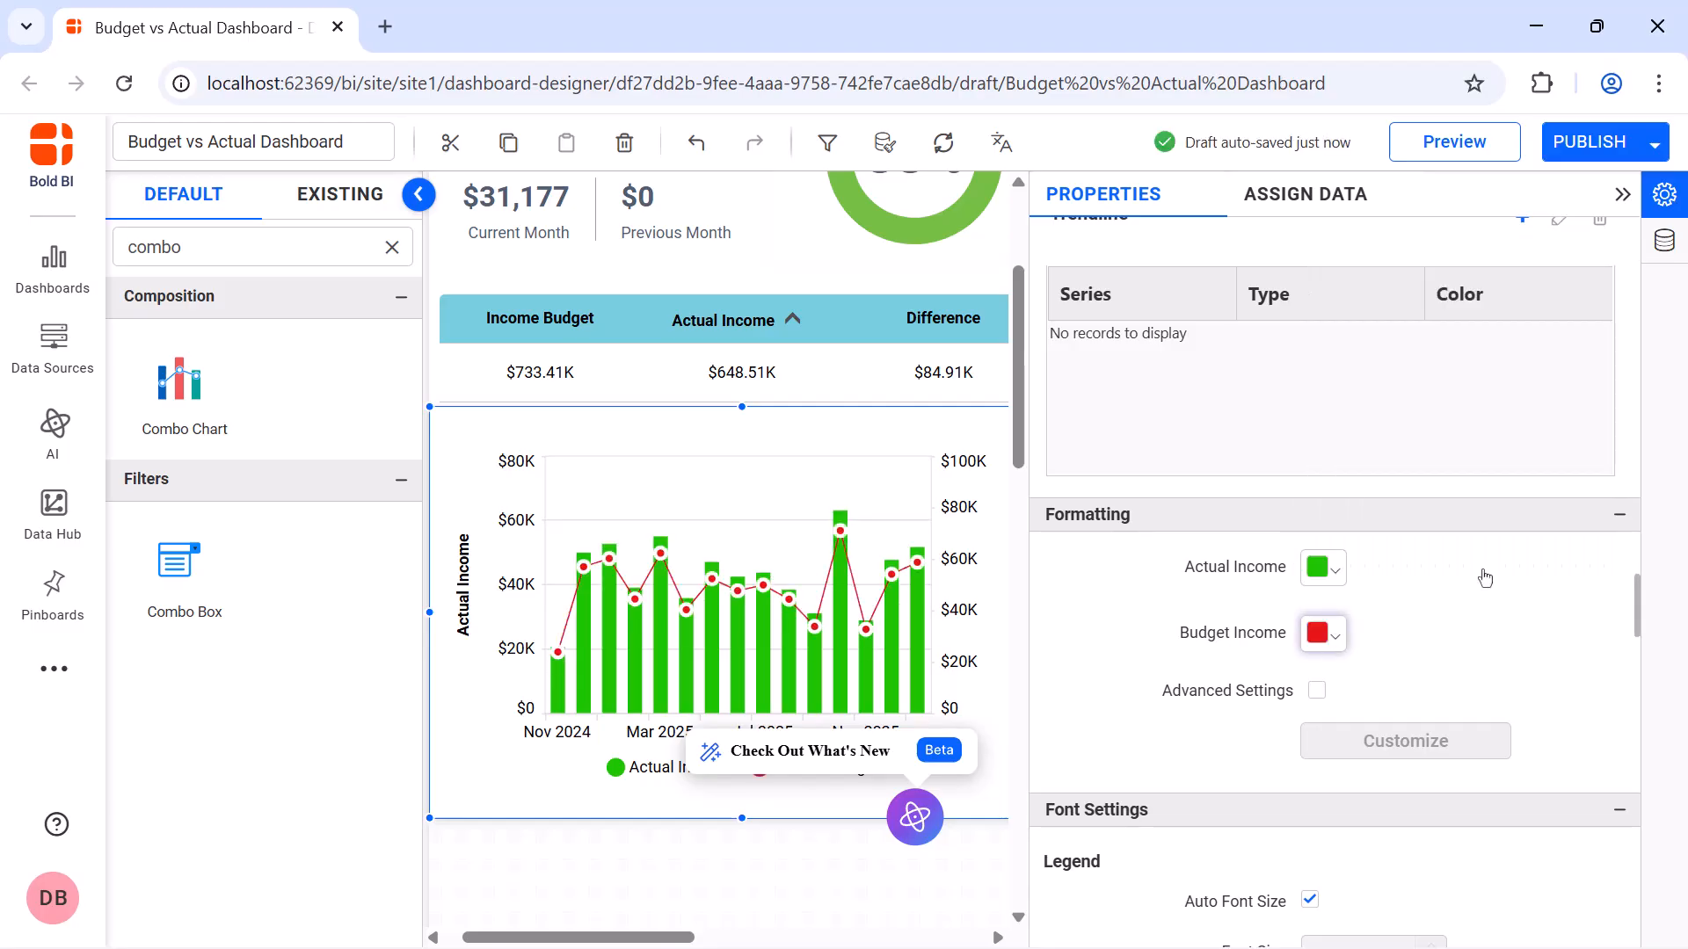
Turn off the income combo chart's container shadow and show its header
scroll(1484, 578, "down", 10)
left_click(1310, 748)
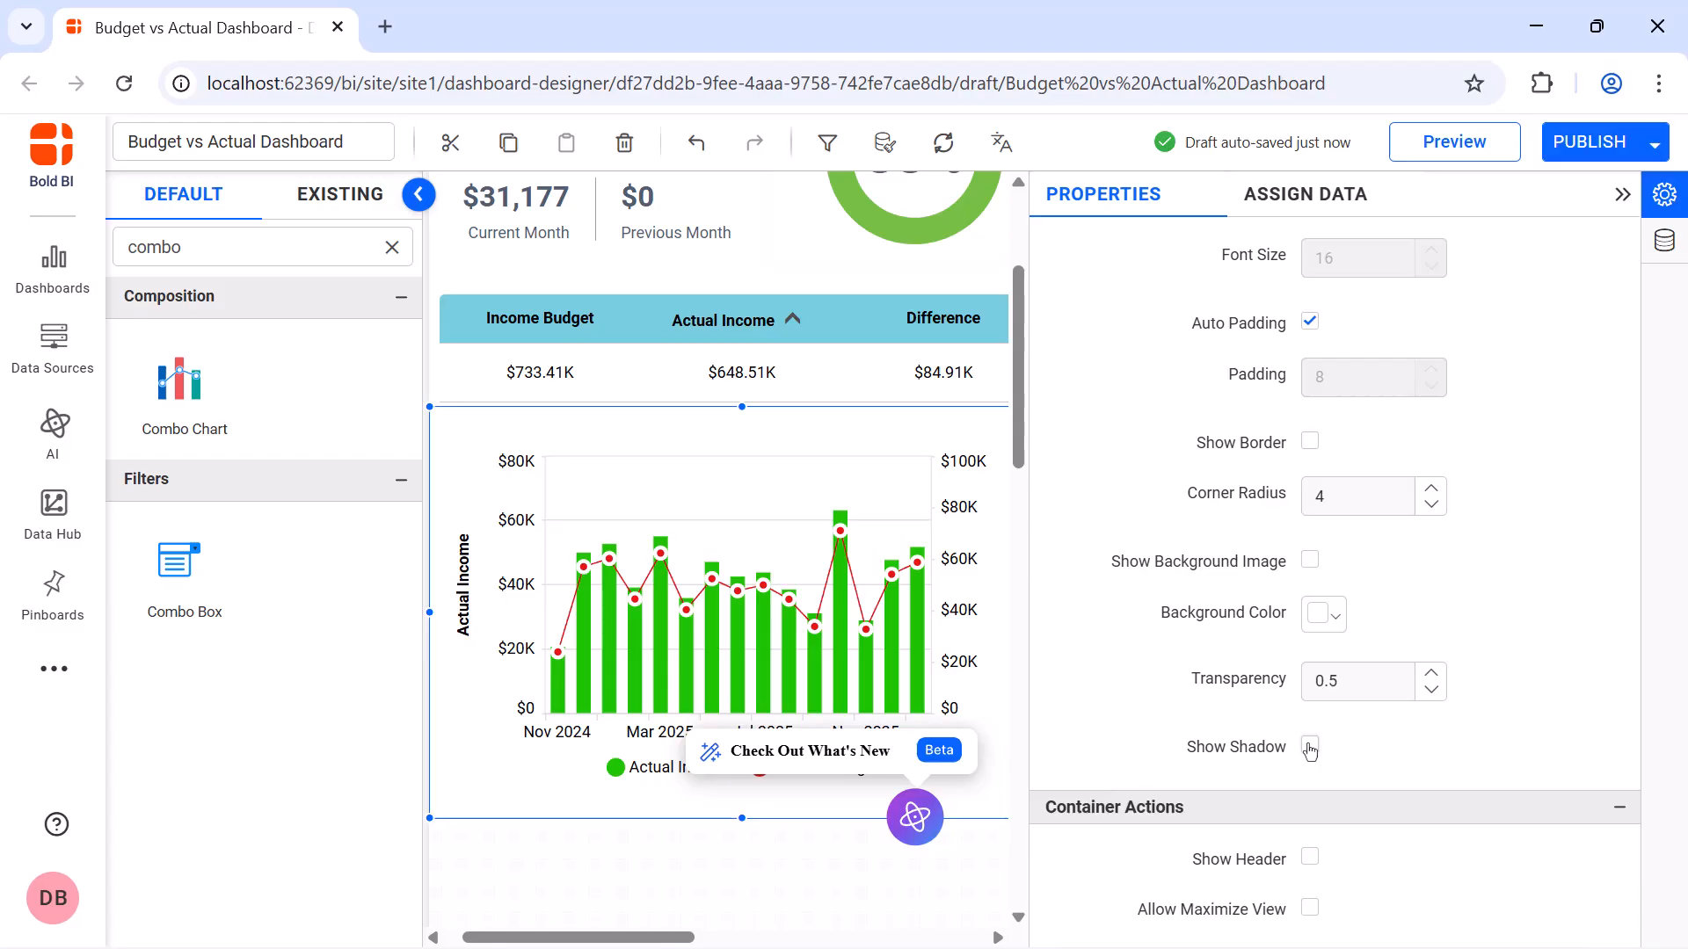
scroll(1310, 748, "down", 3)
left_click(1310, 553)
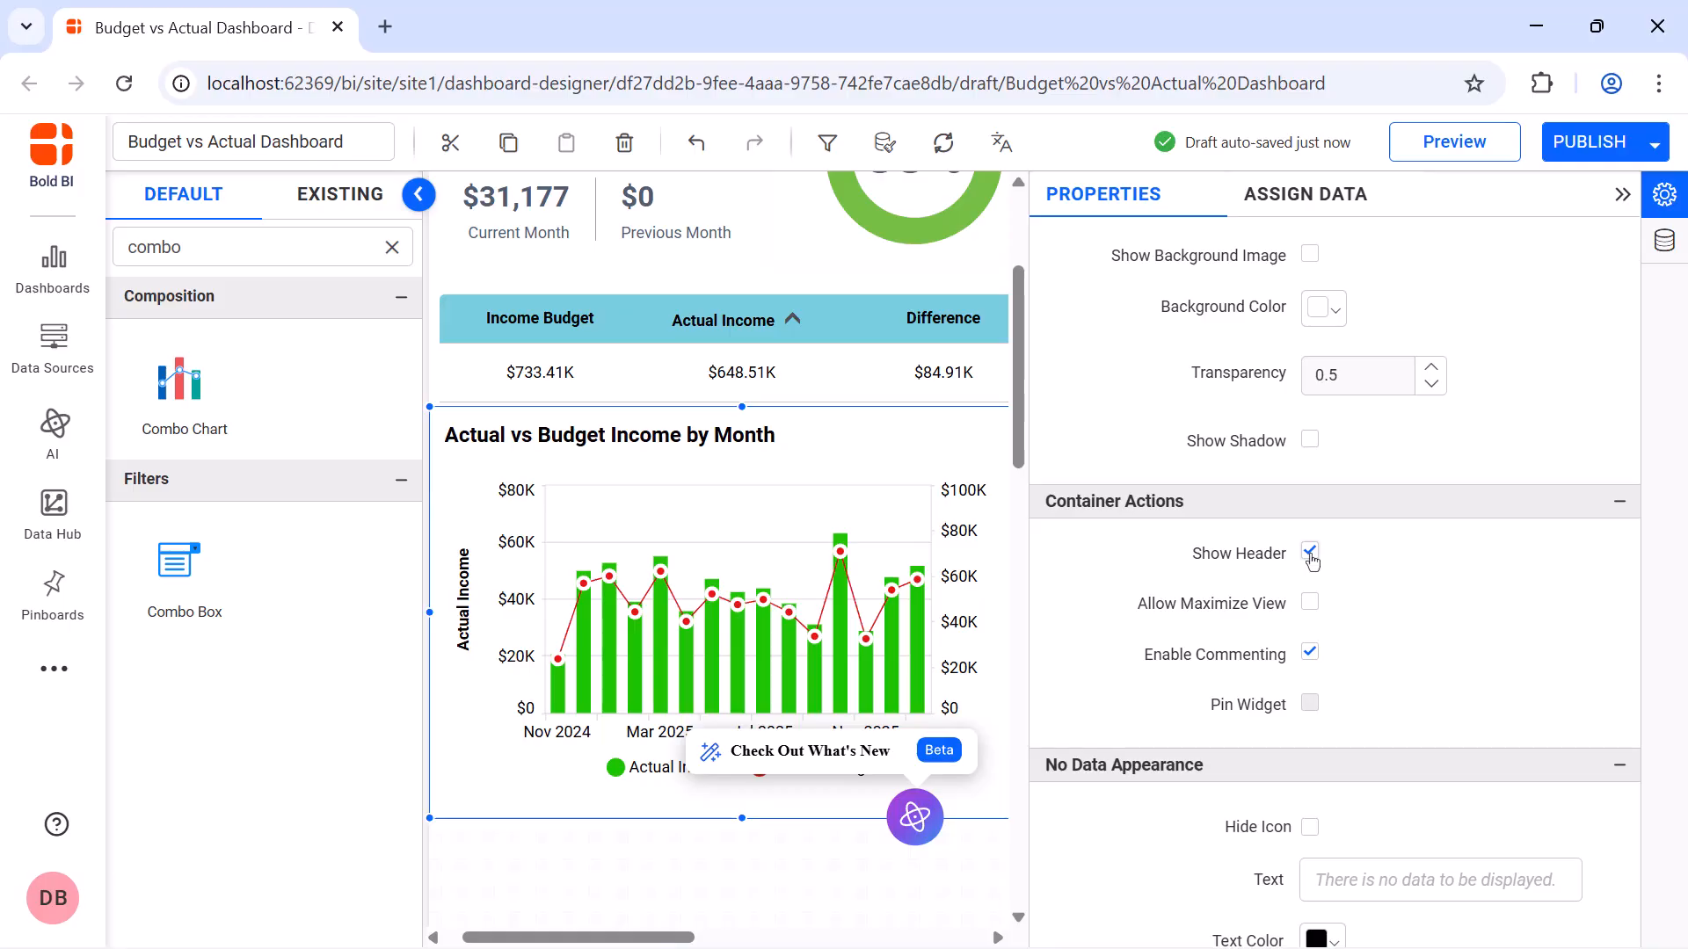
Add a combo chart directly below the expense grid, spanning the full width of the Expenses section
left_click(1622, 194)
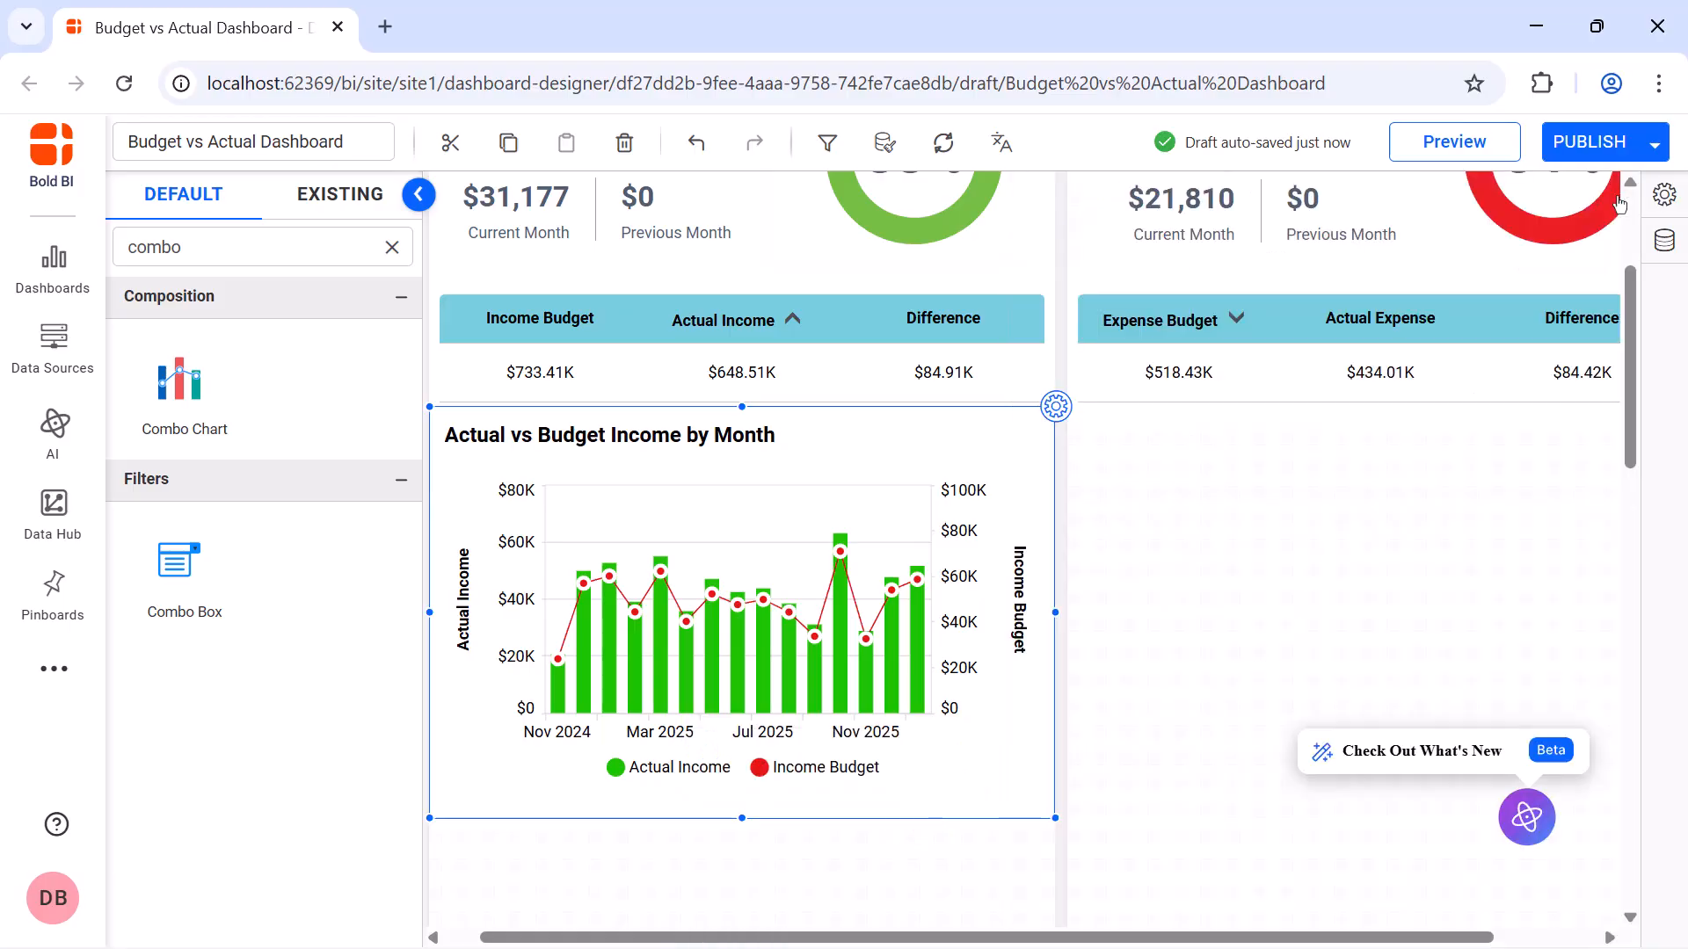
left_click_drag(180, 378, 1077, 420)
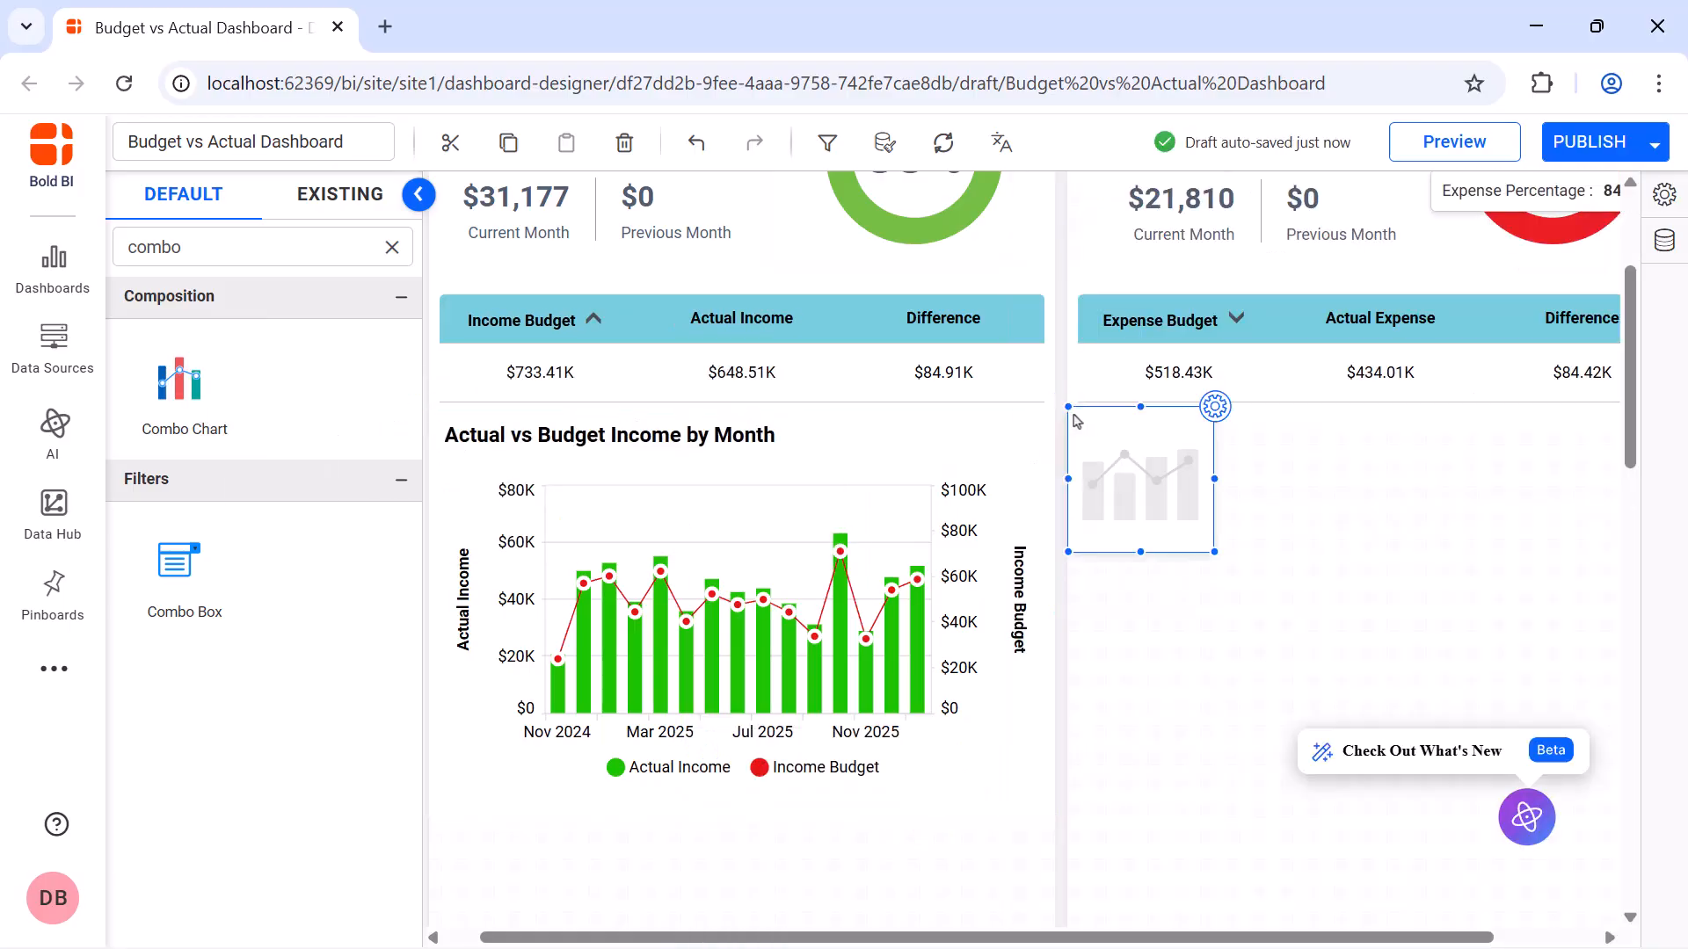
left_click_drag(1213, 552, 1565, 716)
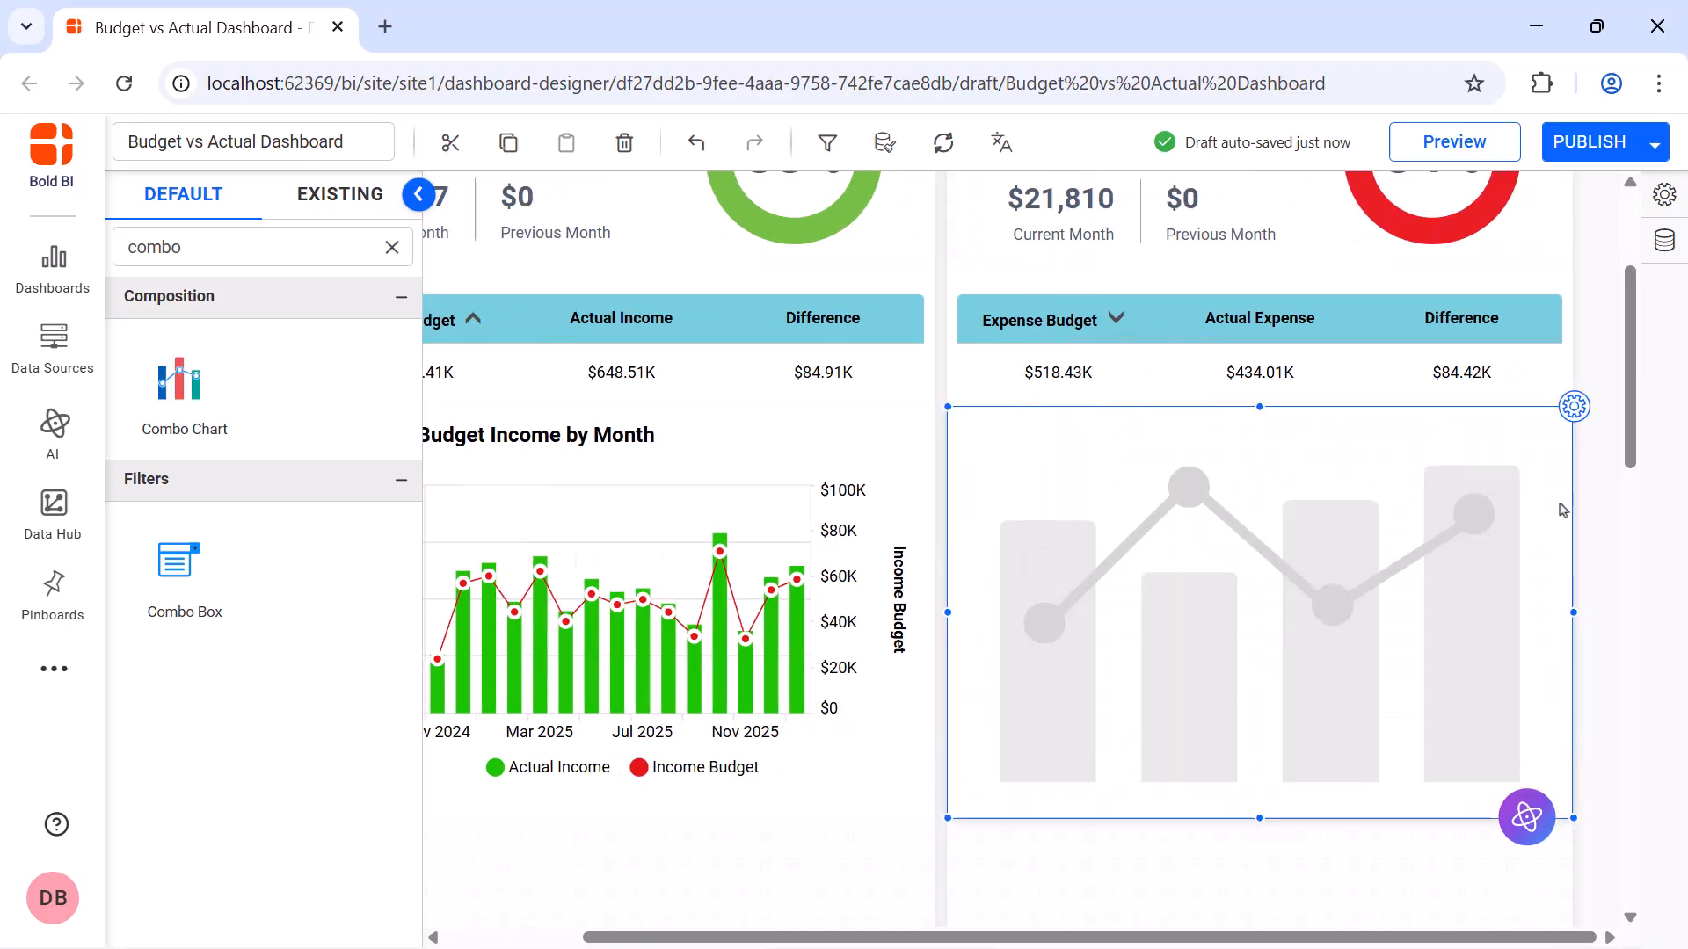
Name the new combo chart "Actual vs Budget Expense by Month"
left_click(1573, 408)
left_click(1500, 272)
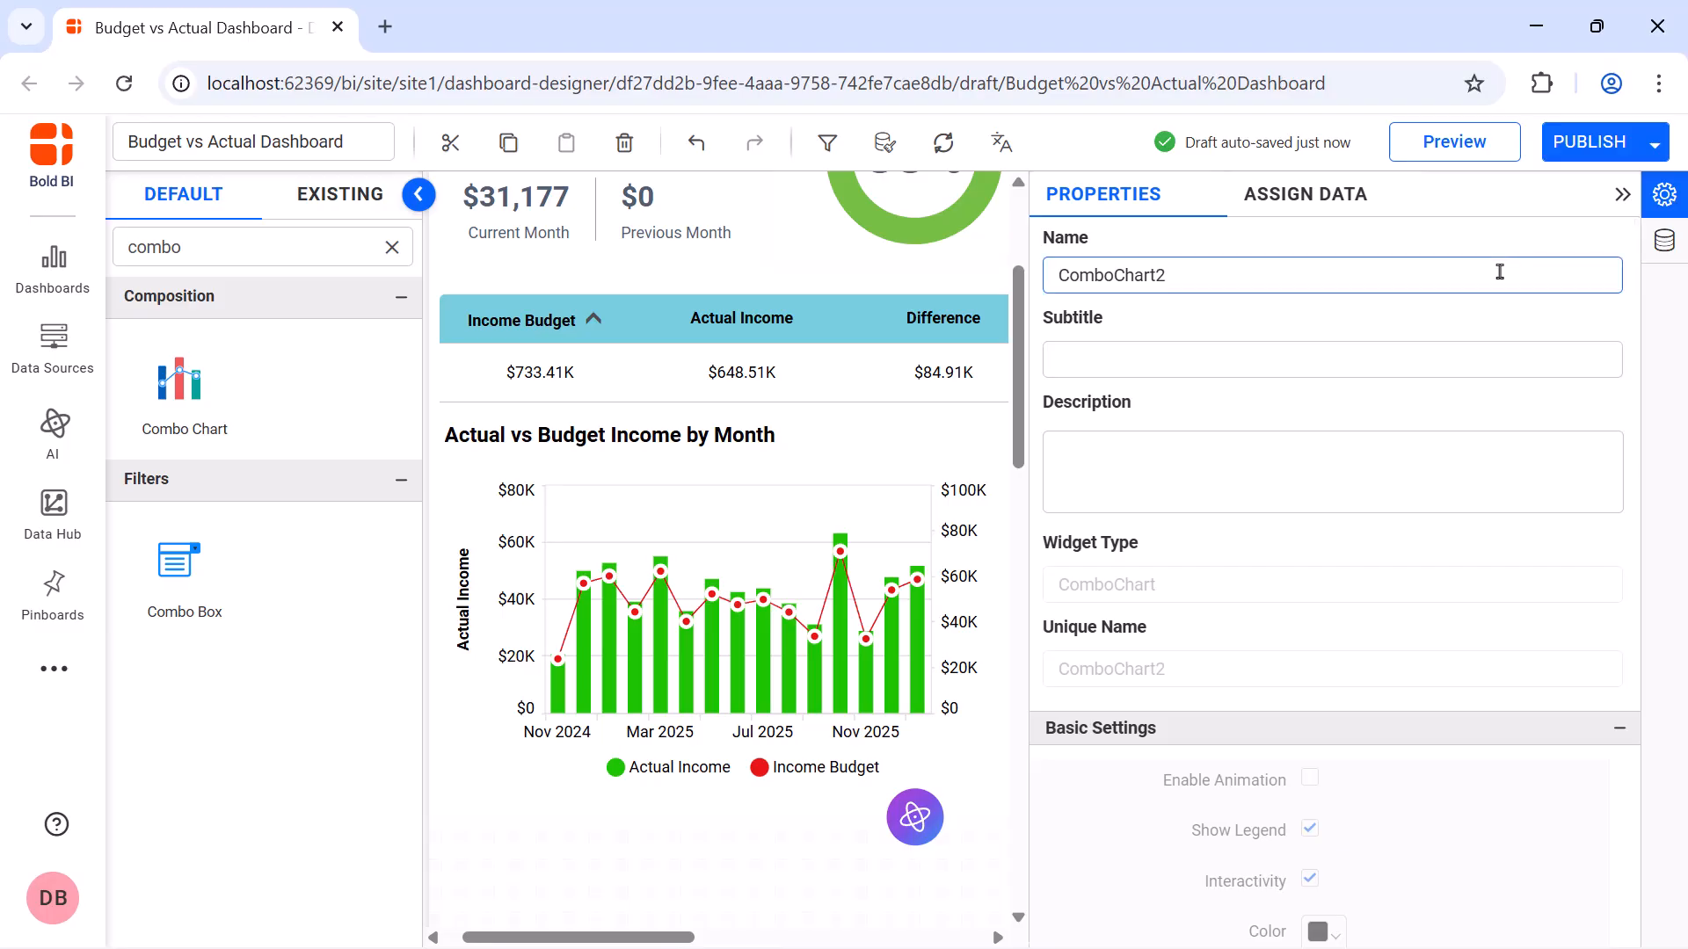
key("ctrl+a")
key("BackSpace")
type("Actual vs Budget Expense by Month")
Assign the Actual Expense measure to the expense combo chart's values and rename it Actual Expense
left_click(1316, 208)
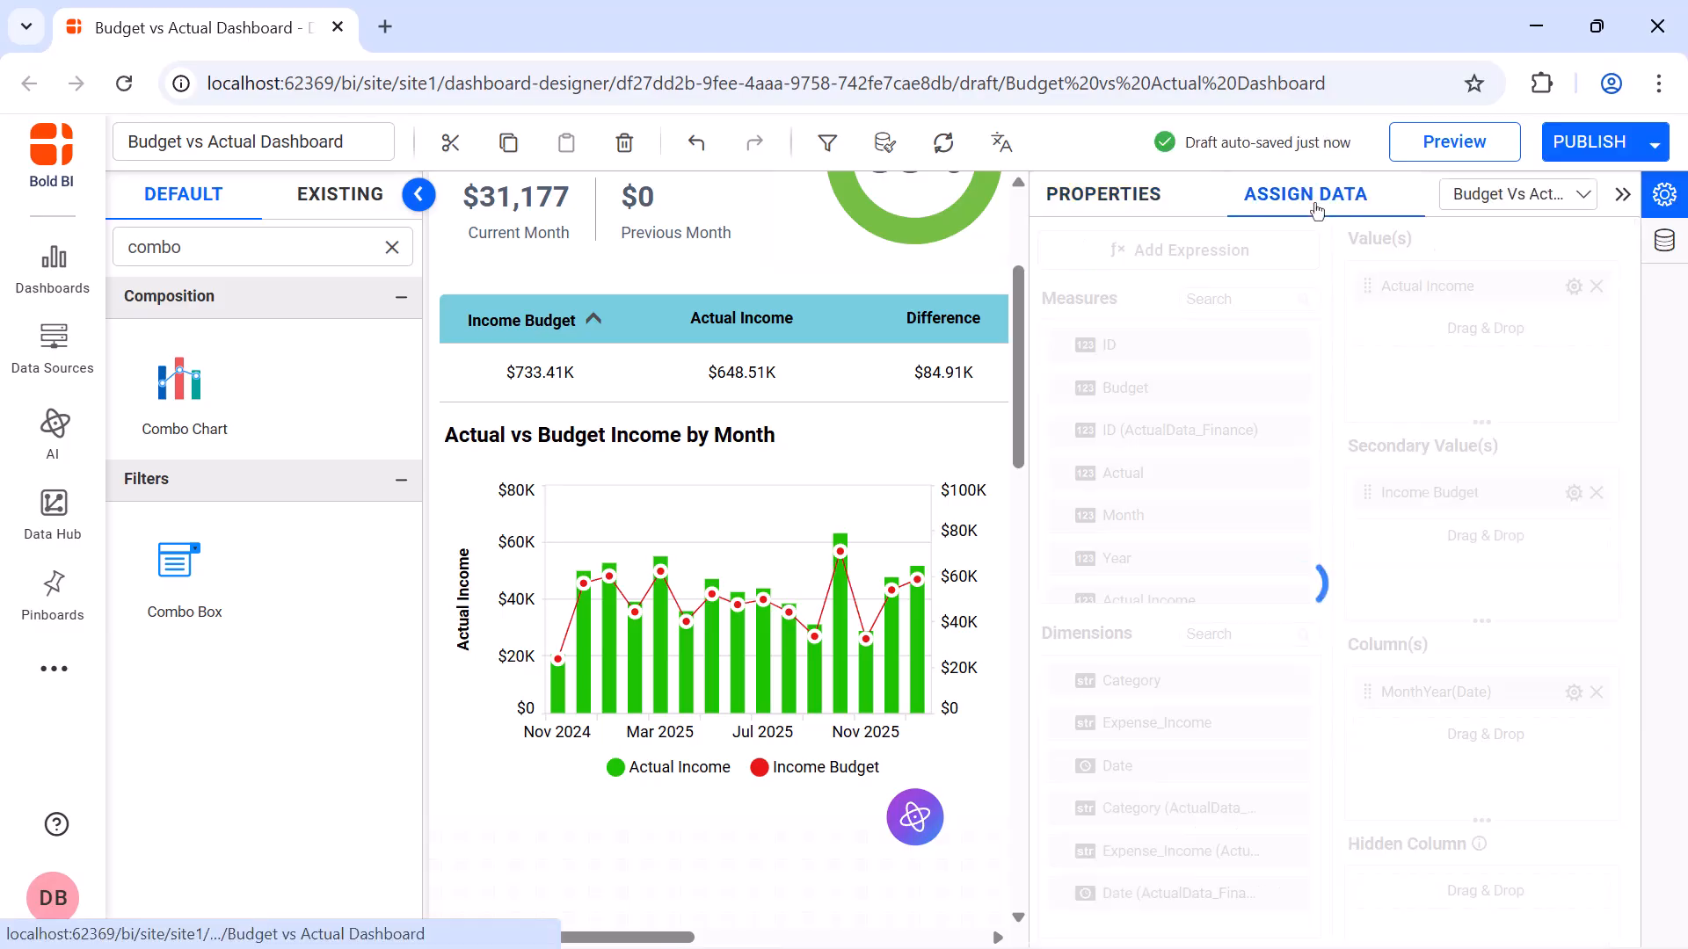
left_click(1271, 301)
type("expen")
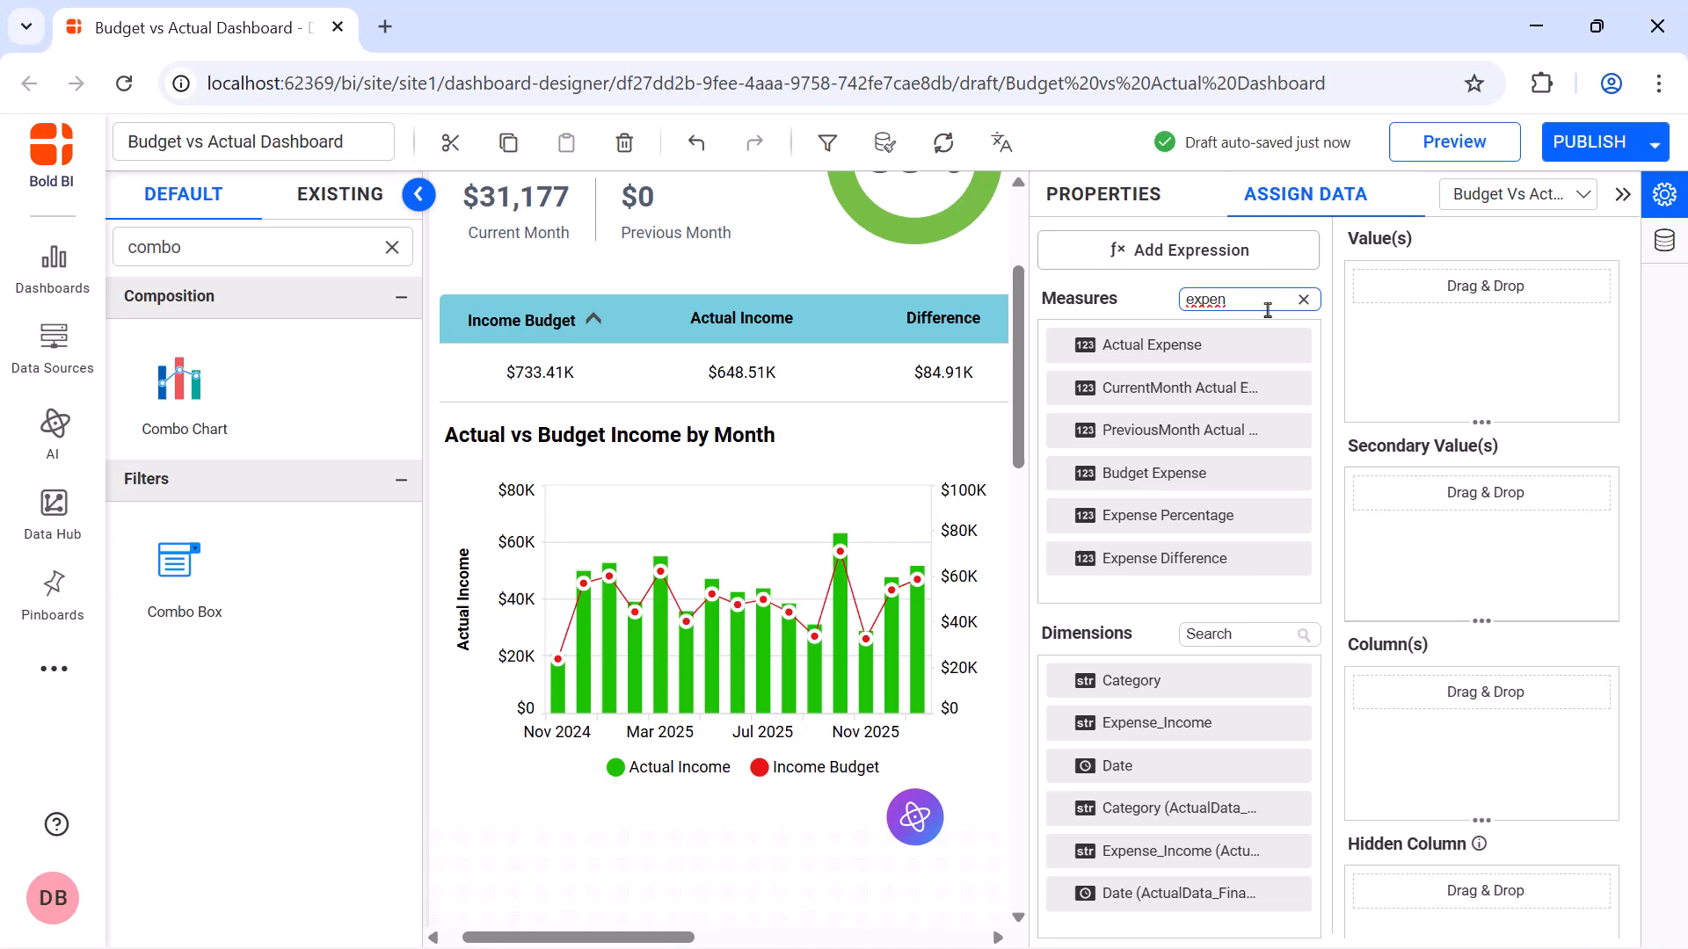
left_click_drag(1152, 345, 1424, 290)
left_click(1574, 285)
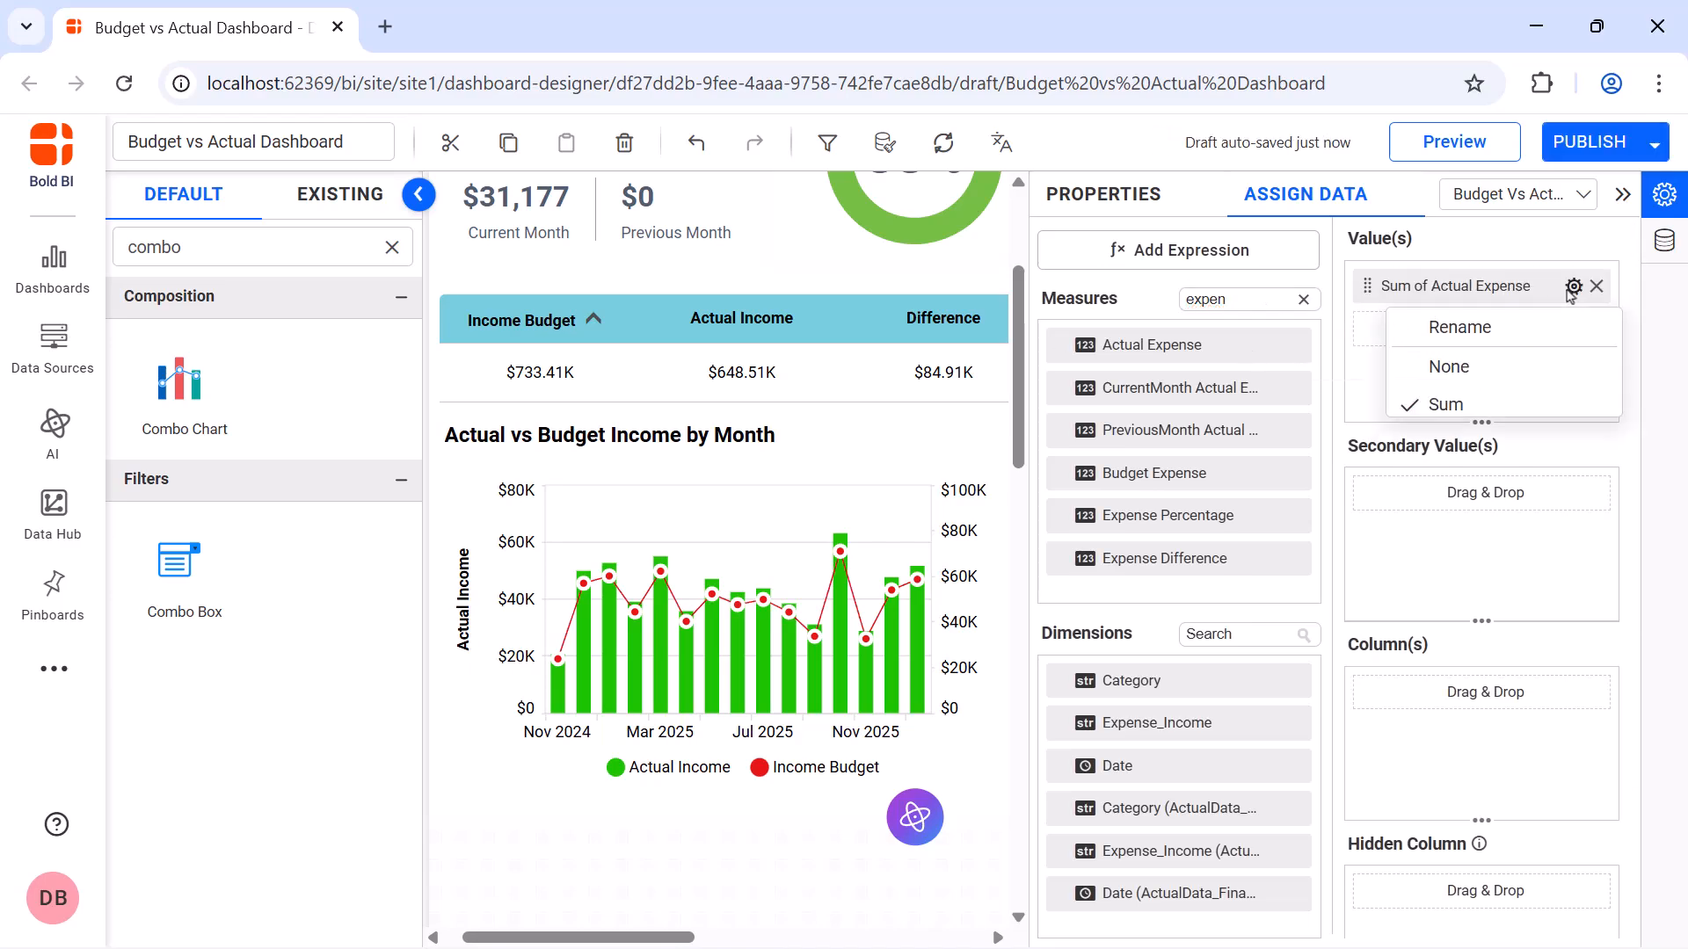
left_click(1573, 329)
type("Actual Expense")
key("Return")
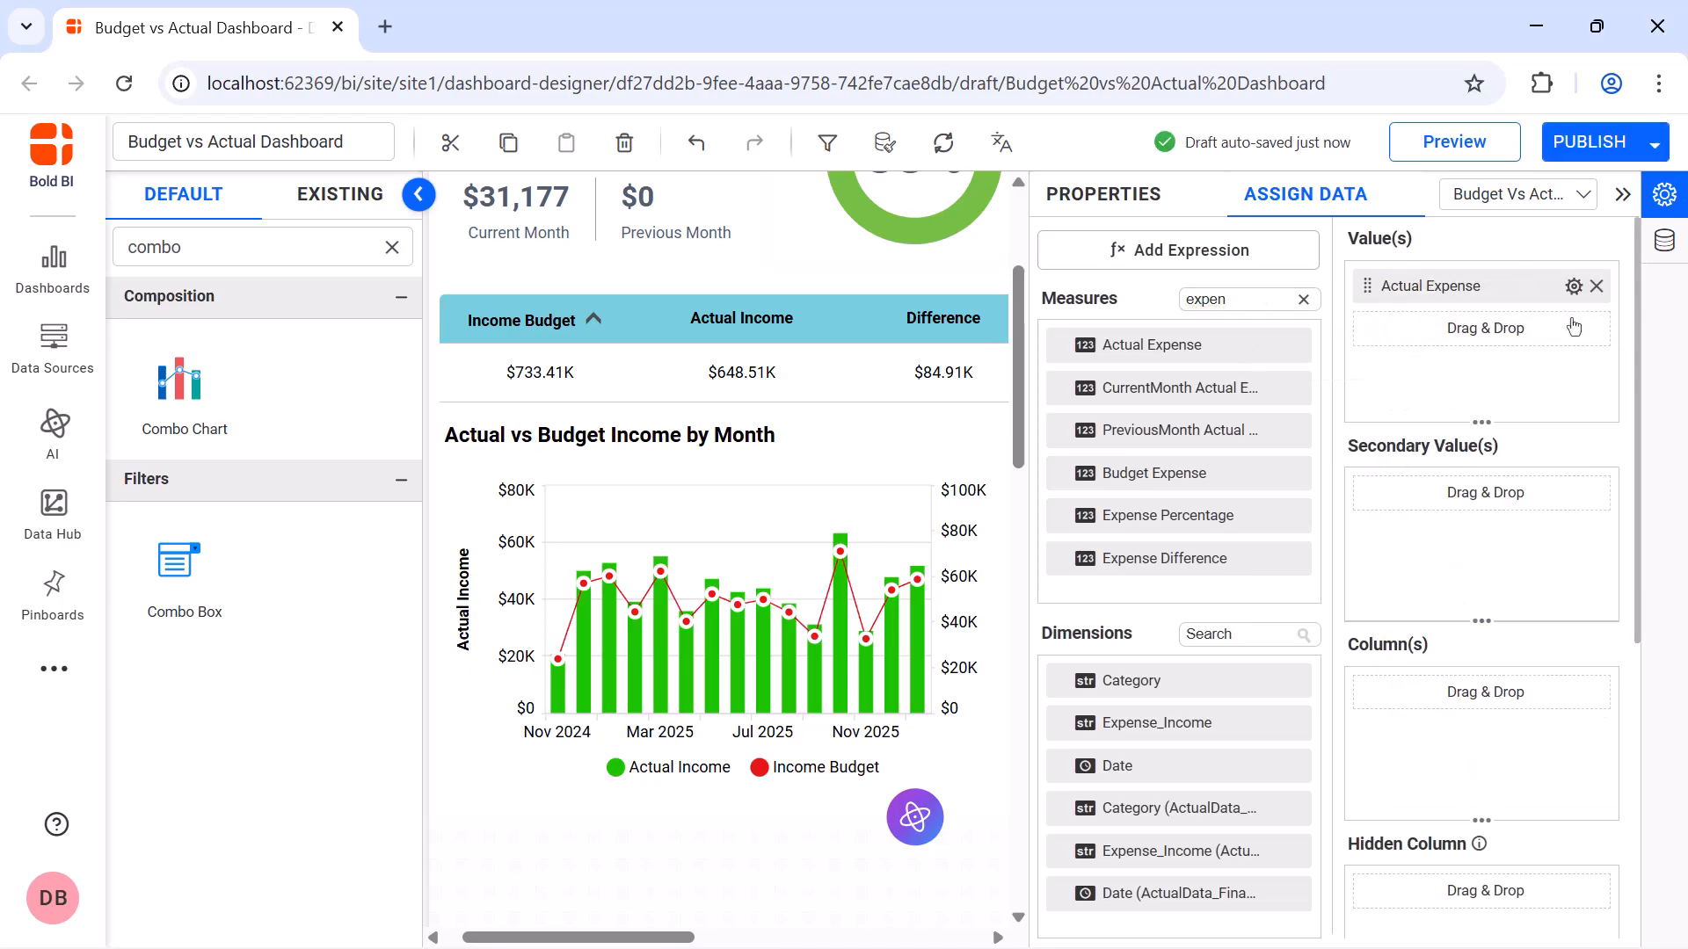
Format the expense combo chart's Actual Expense value as currency
left_click(1574, 287)
left_click(1477, 753)
left_click(784, 349)
left_click(784, 425)
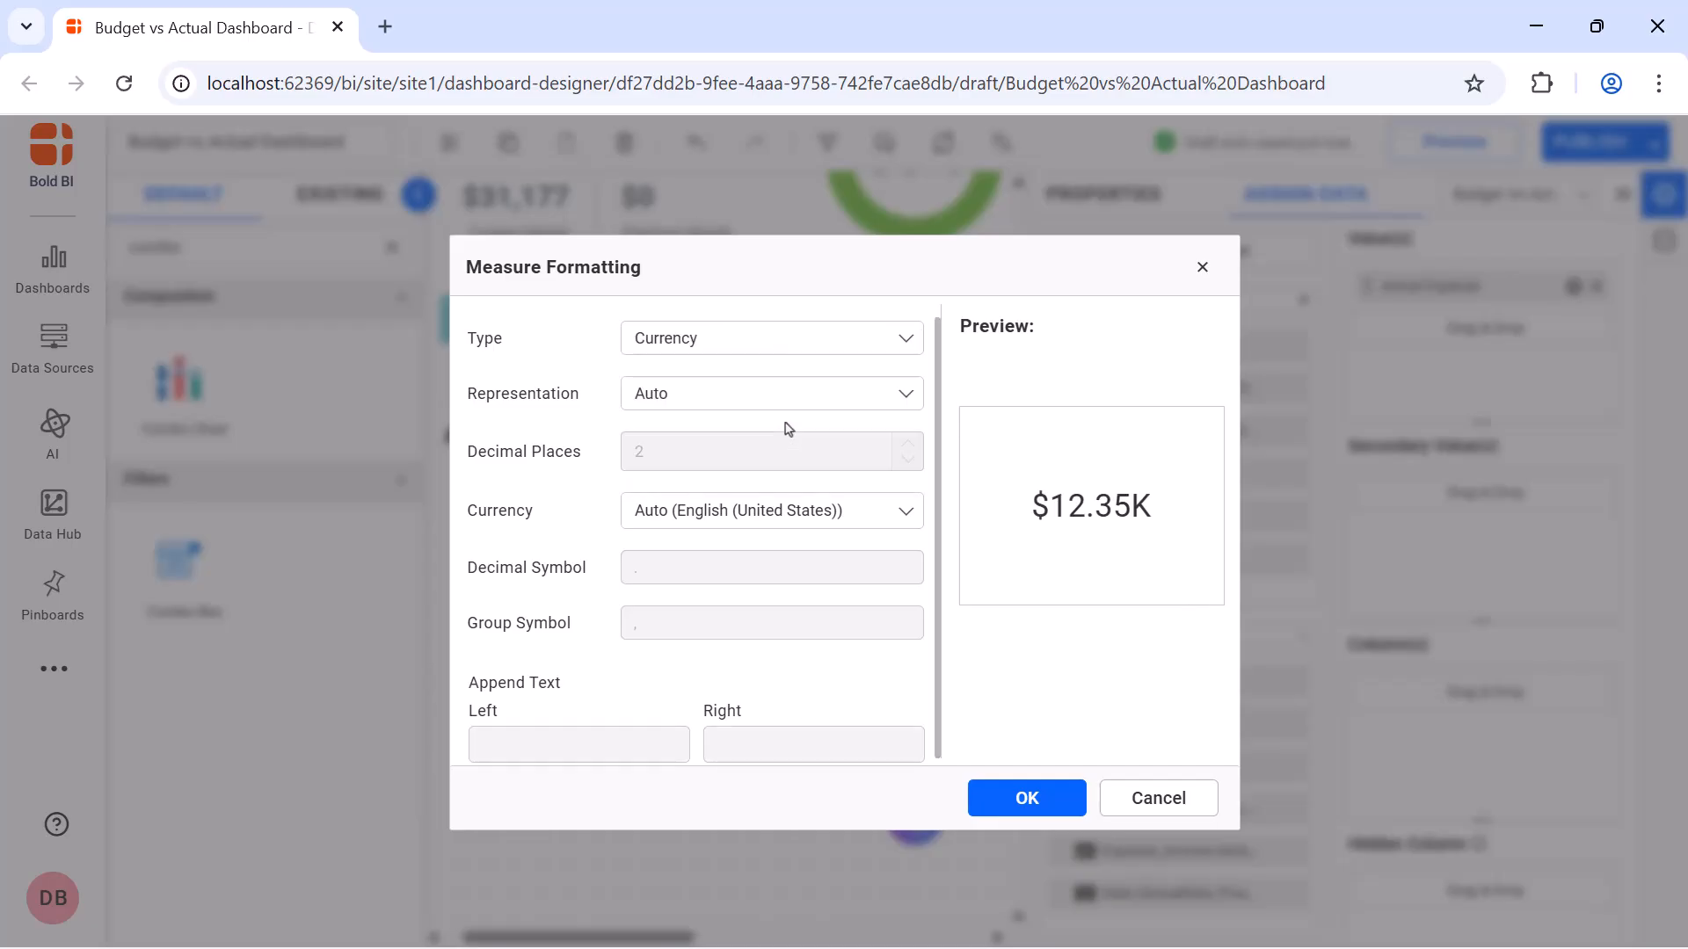
left_click(1076, 792)
Assign the Budget Expense measure to the expense combo chart's secondary values and rename it Expense Budget
left_click_drag(1187, 480, 1364, 542)
left_click(1573, 492)
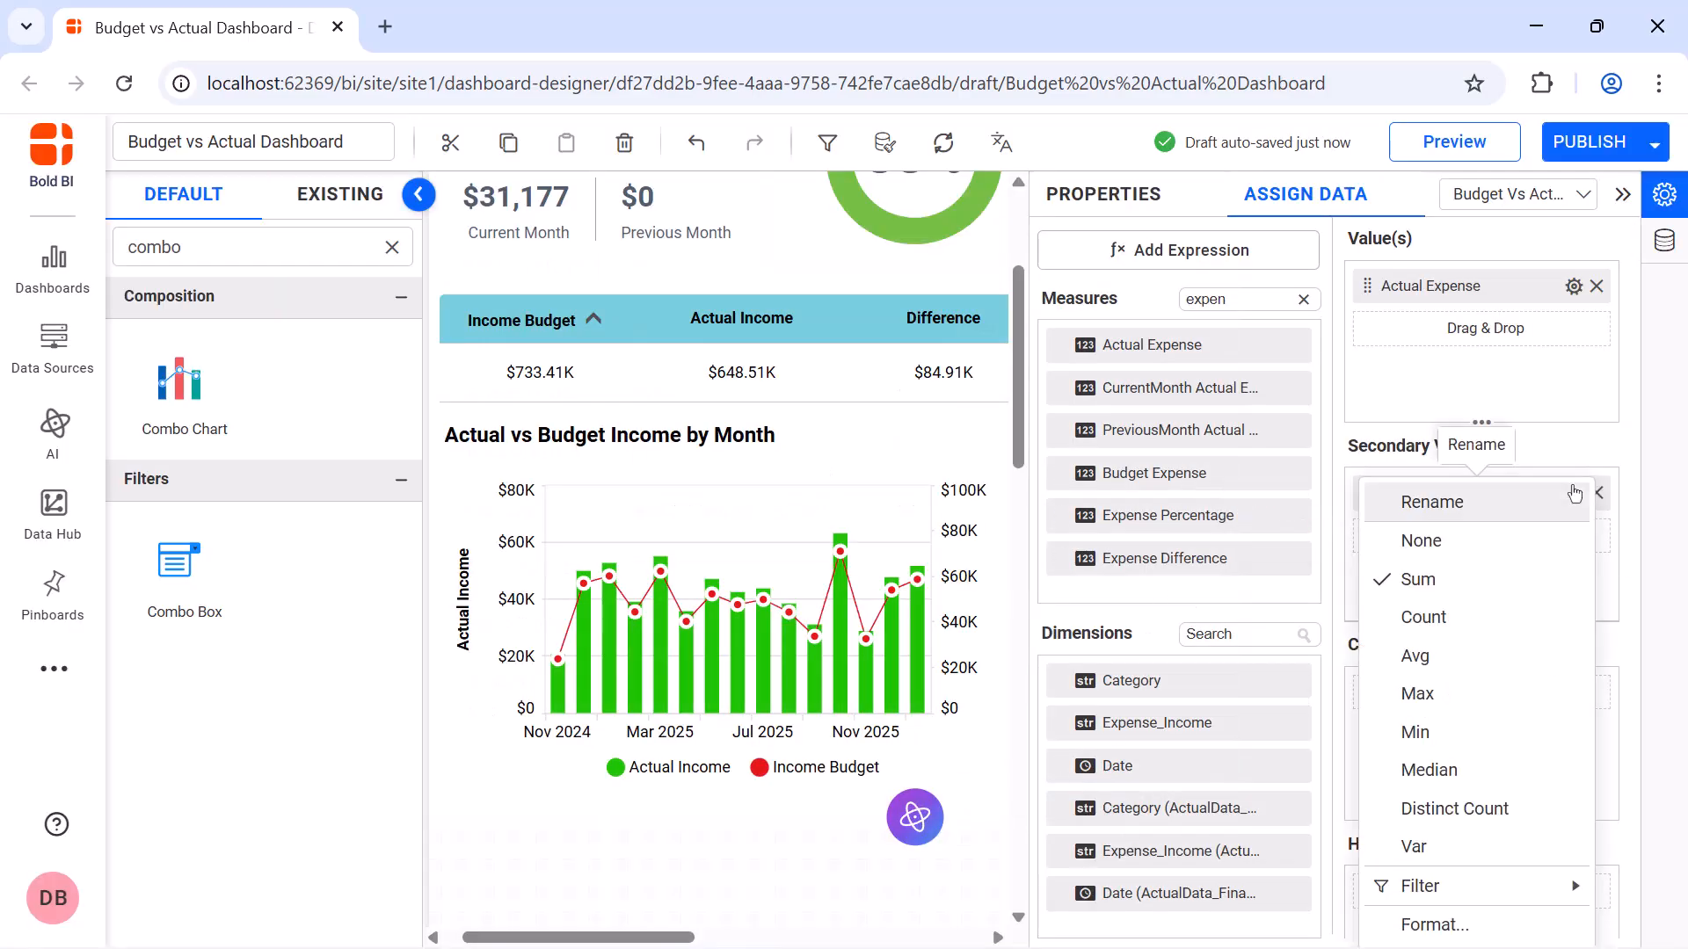
left_click(1442, 498)
key("BackSpace")
type("Expense Budget")
key("Return")
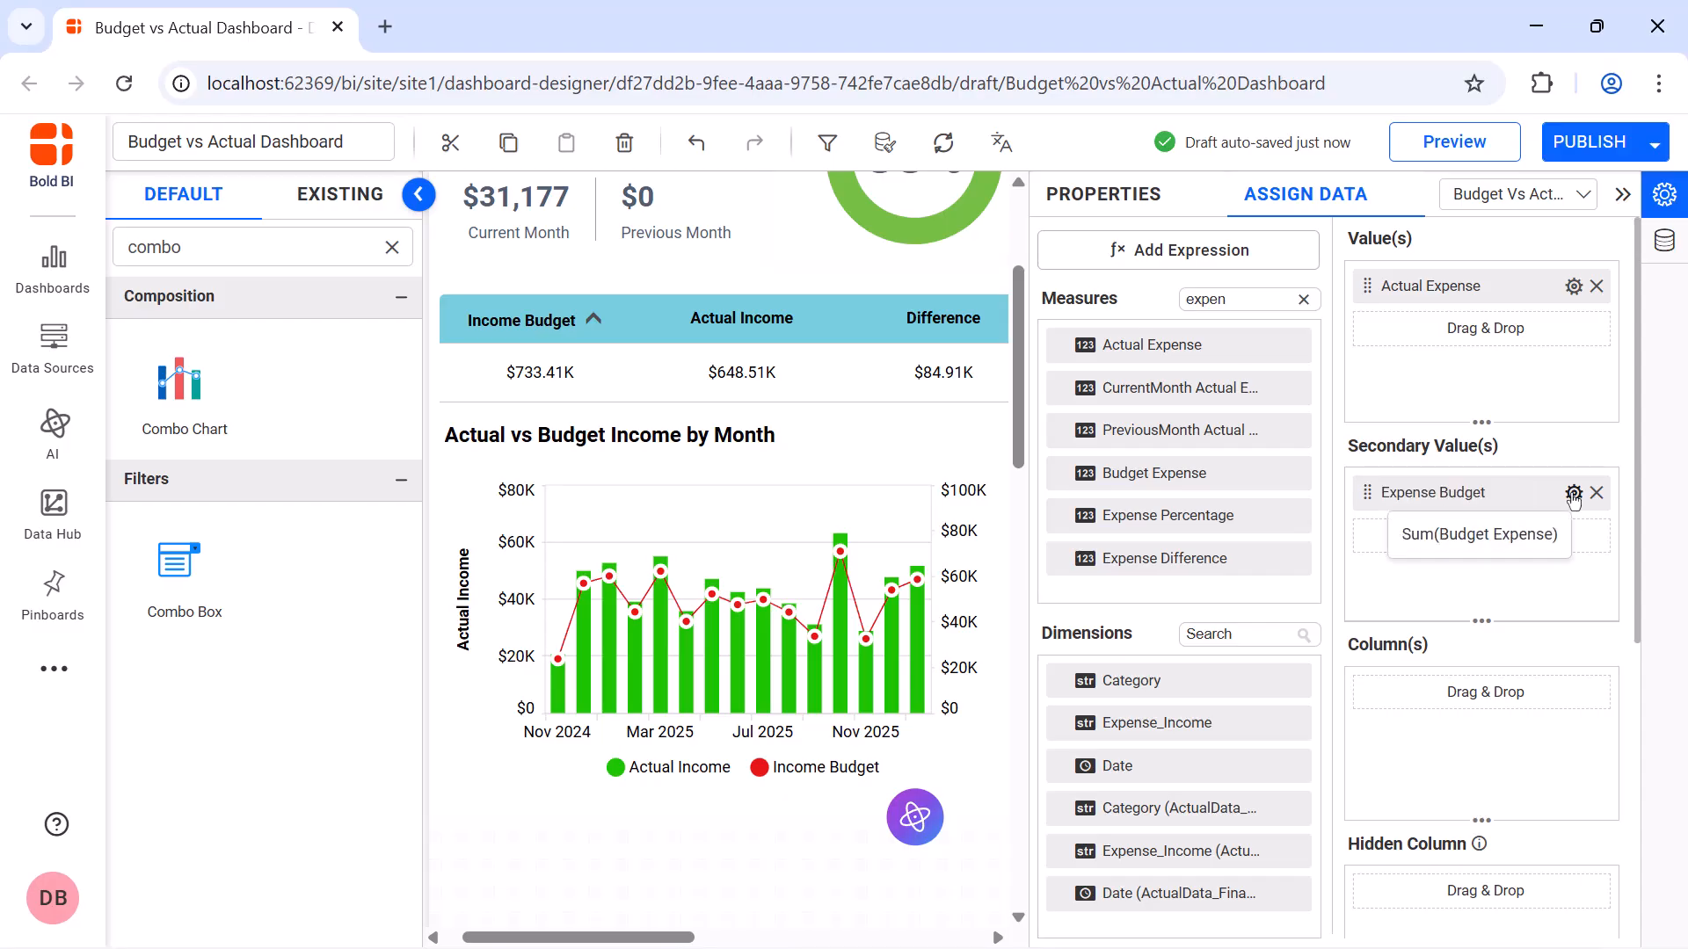
Format the combo chart's Expense Budget secondary value as currency
left_click(1574, 493)
left_click(1452, 923)
left_click(743, 339)
left_click(666, 424)
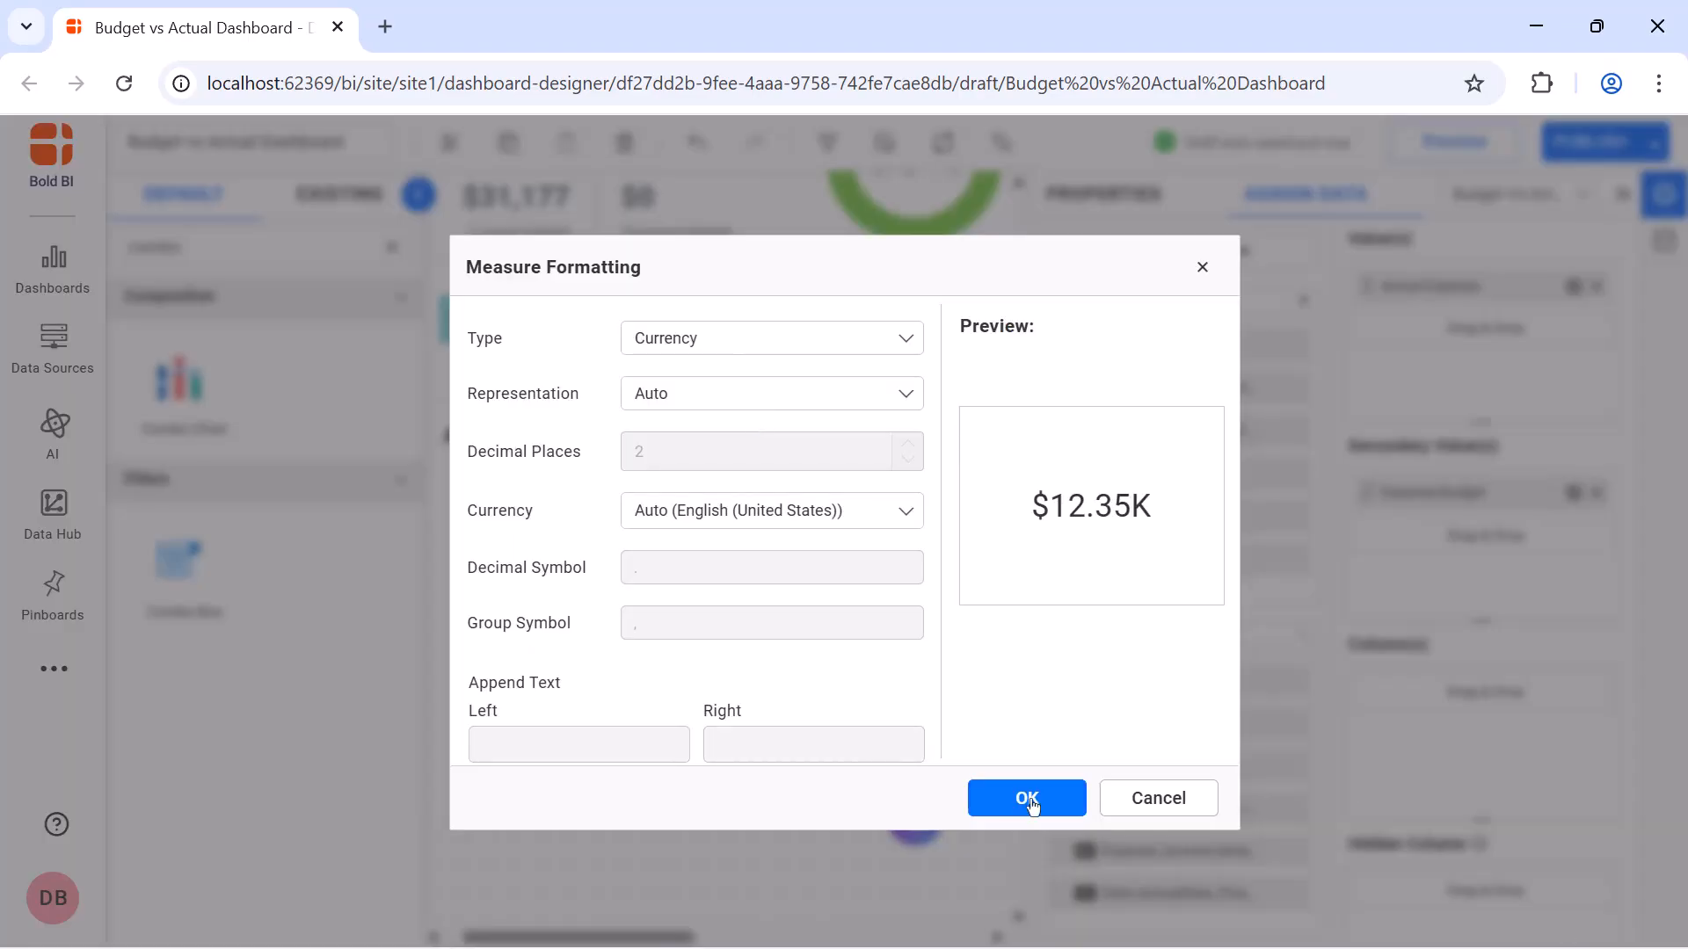
left_click(1028, 800)
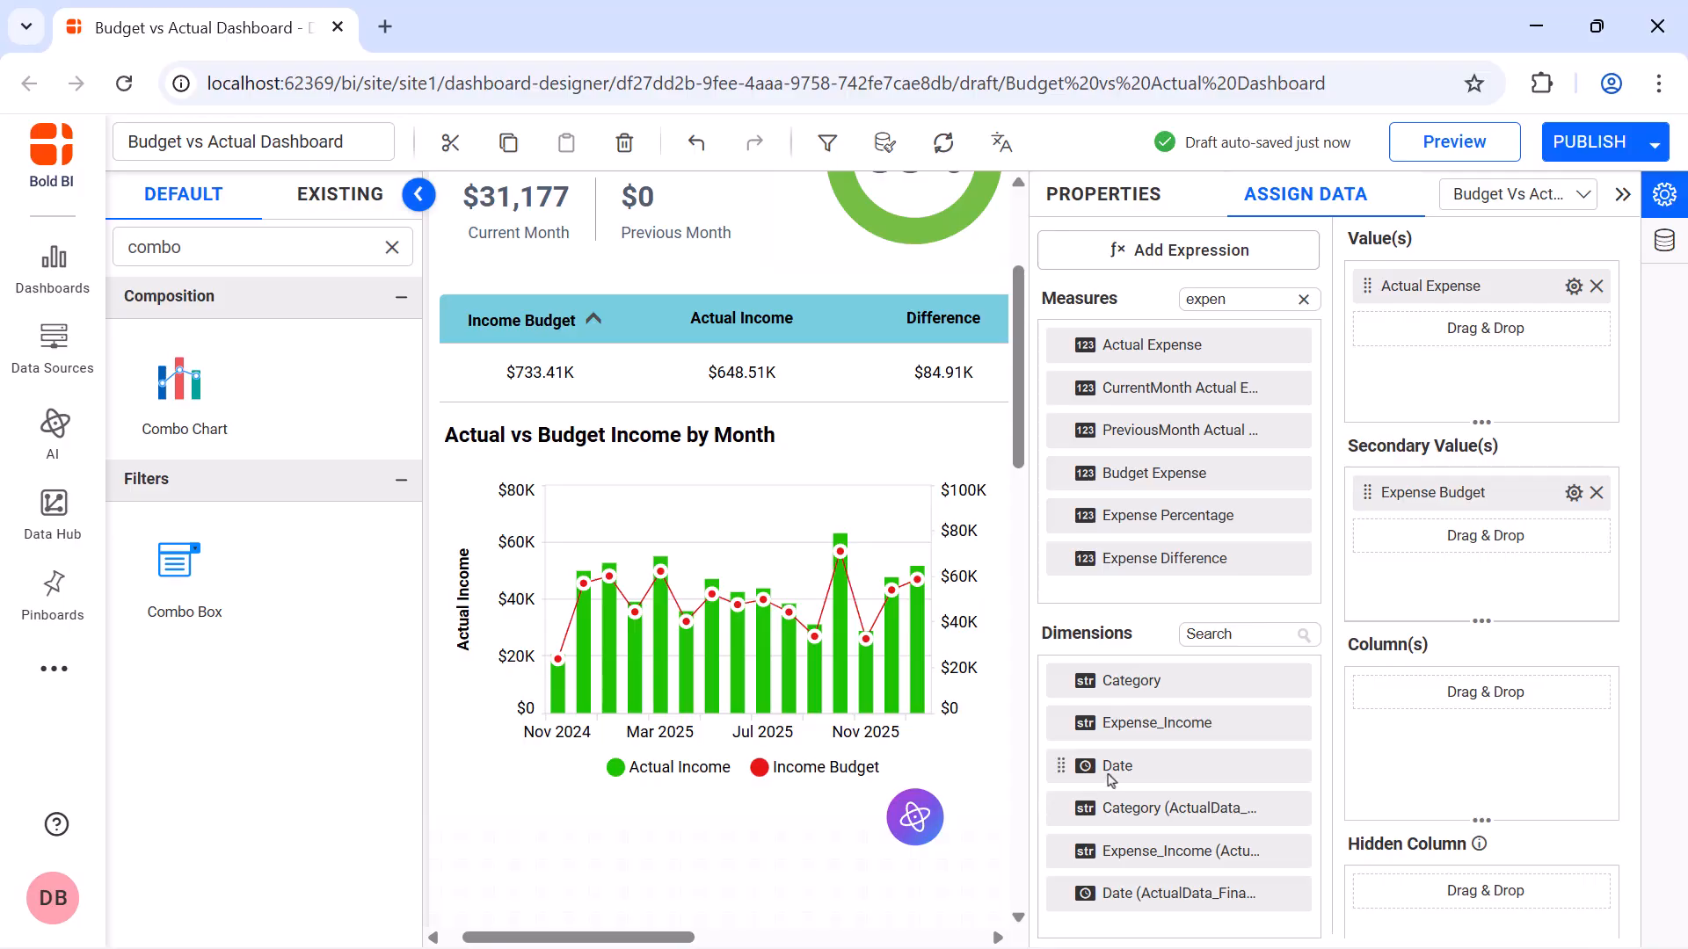
Assign the Date dimension to the expense combo chart's columns and group it by month and year
left_click_drag(1111, 780, 1450, 738)
left_click(1574, 694)
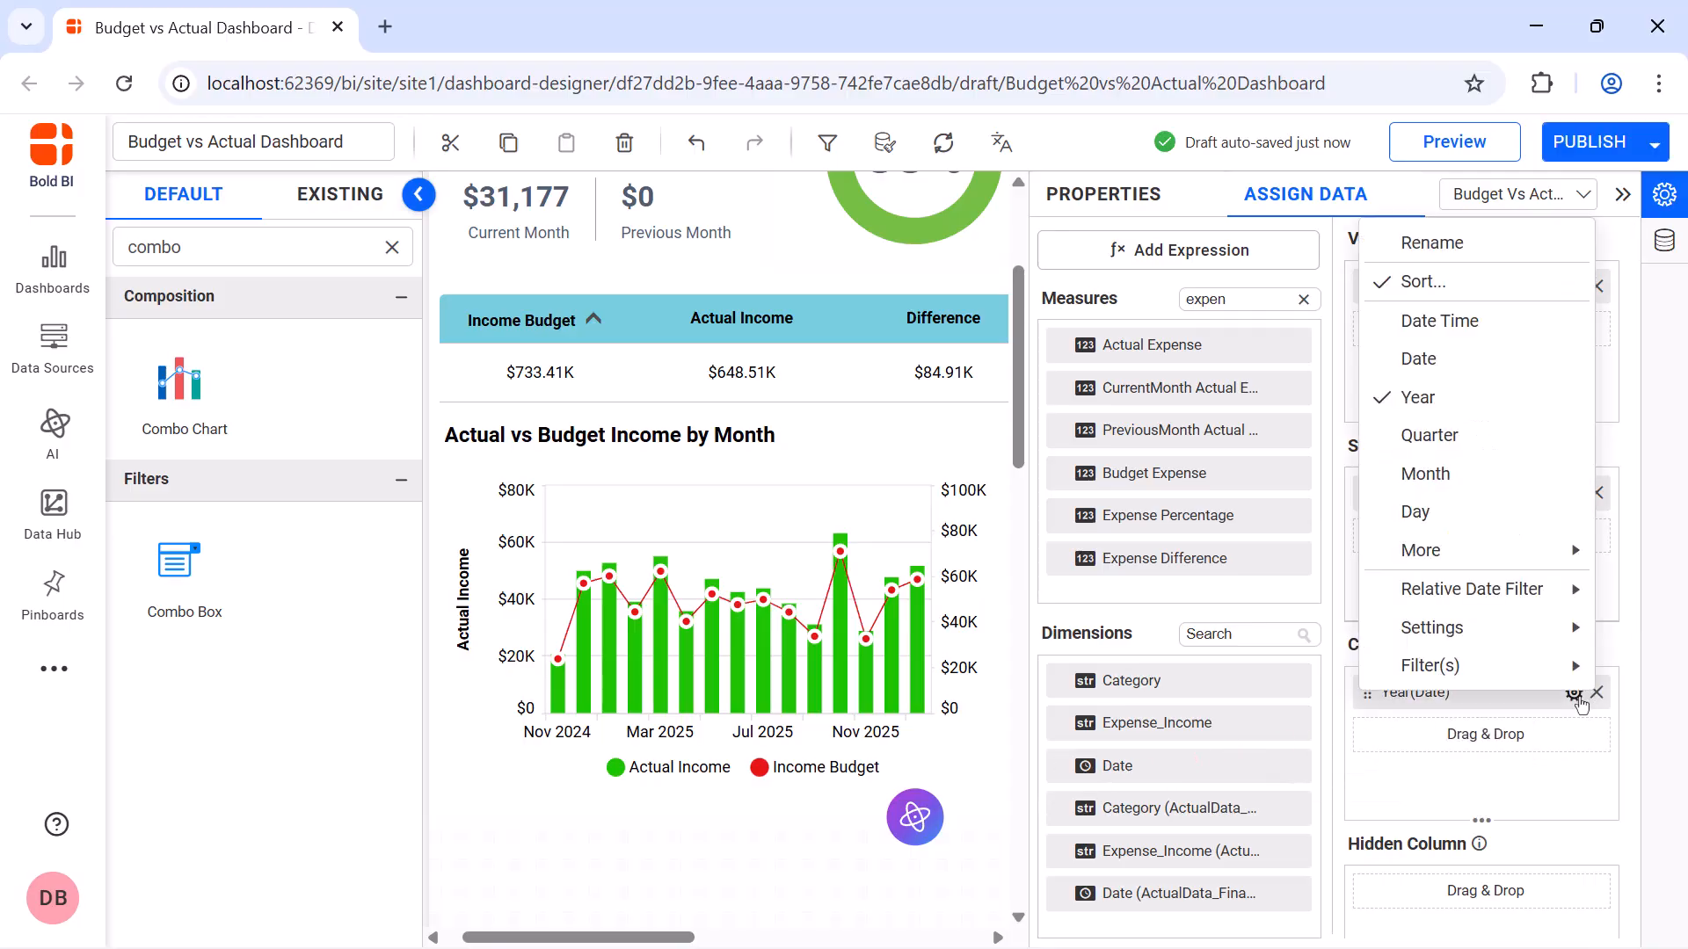
mouse_move(1459, 554)
left_click(1281, 501)
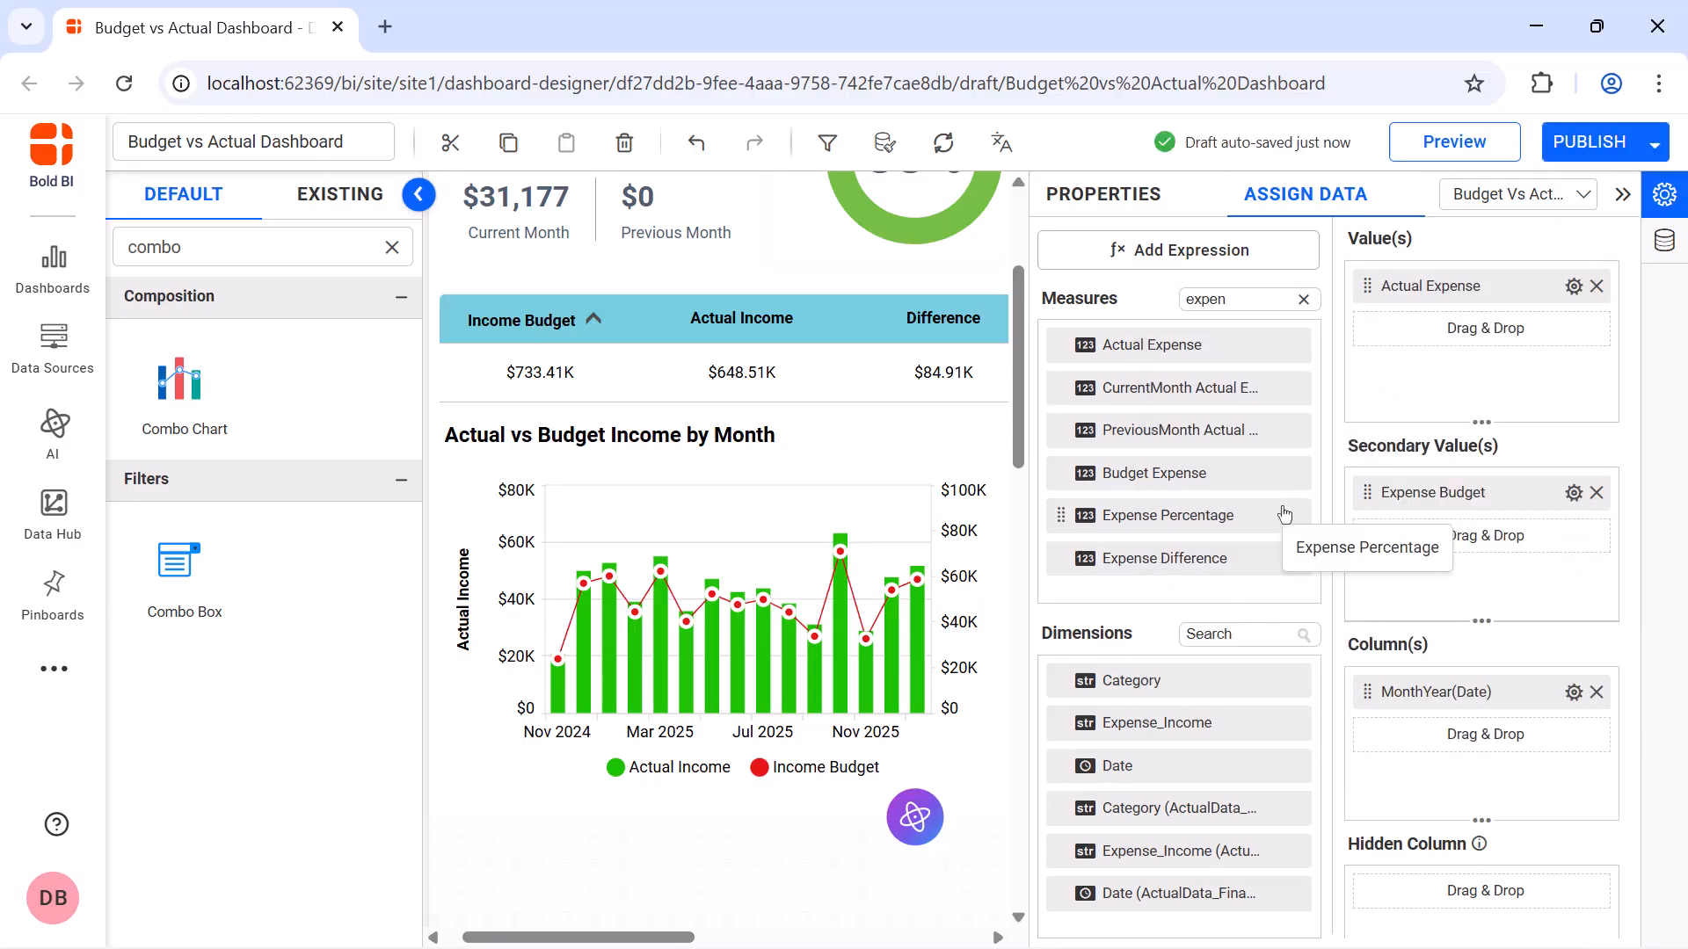
Add a grid directly below the income combo chart, spanning the full width of the Income section
left_click(1622, 197)
scroll(1625, 217, "down", 6)
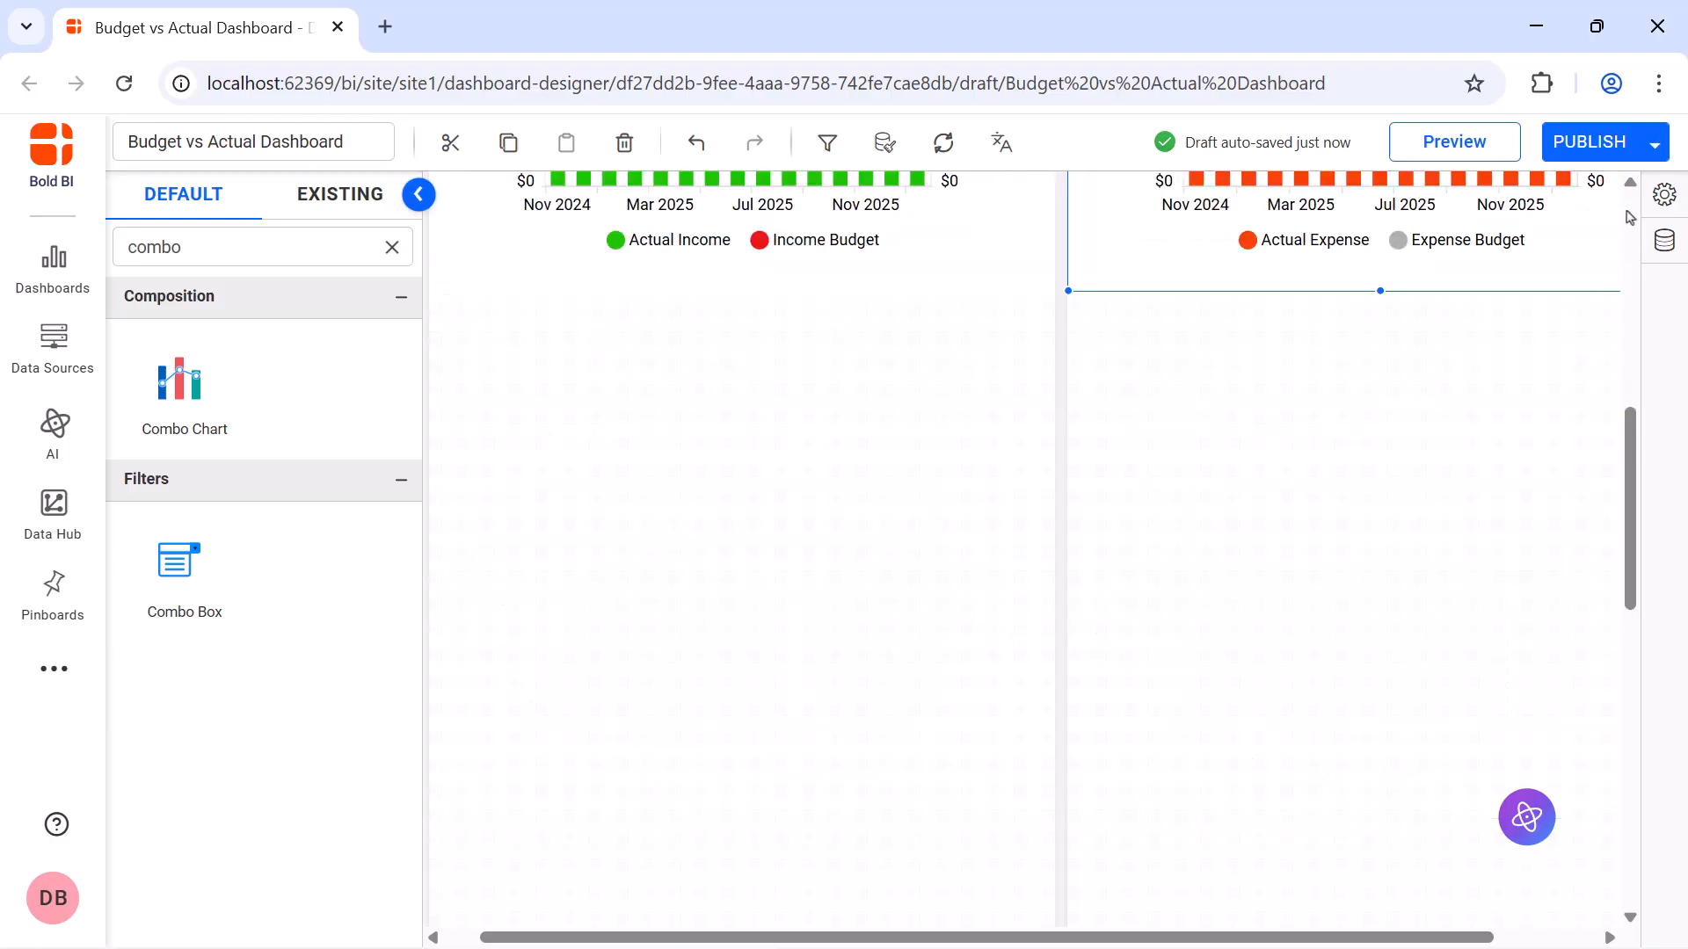
left_click(392, 247)
type("grid")
left_click_drag(179, 378, 1053, 741)
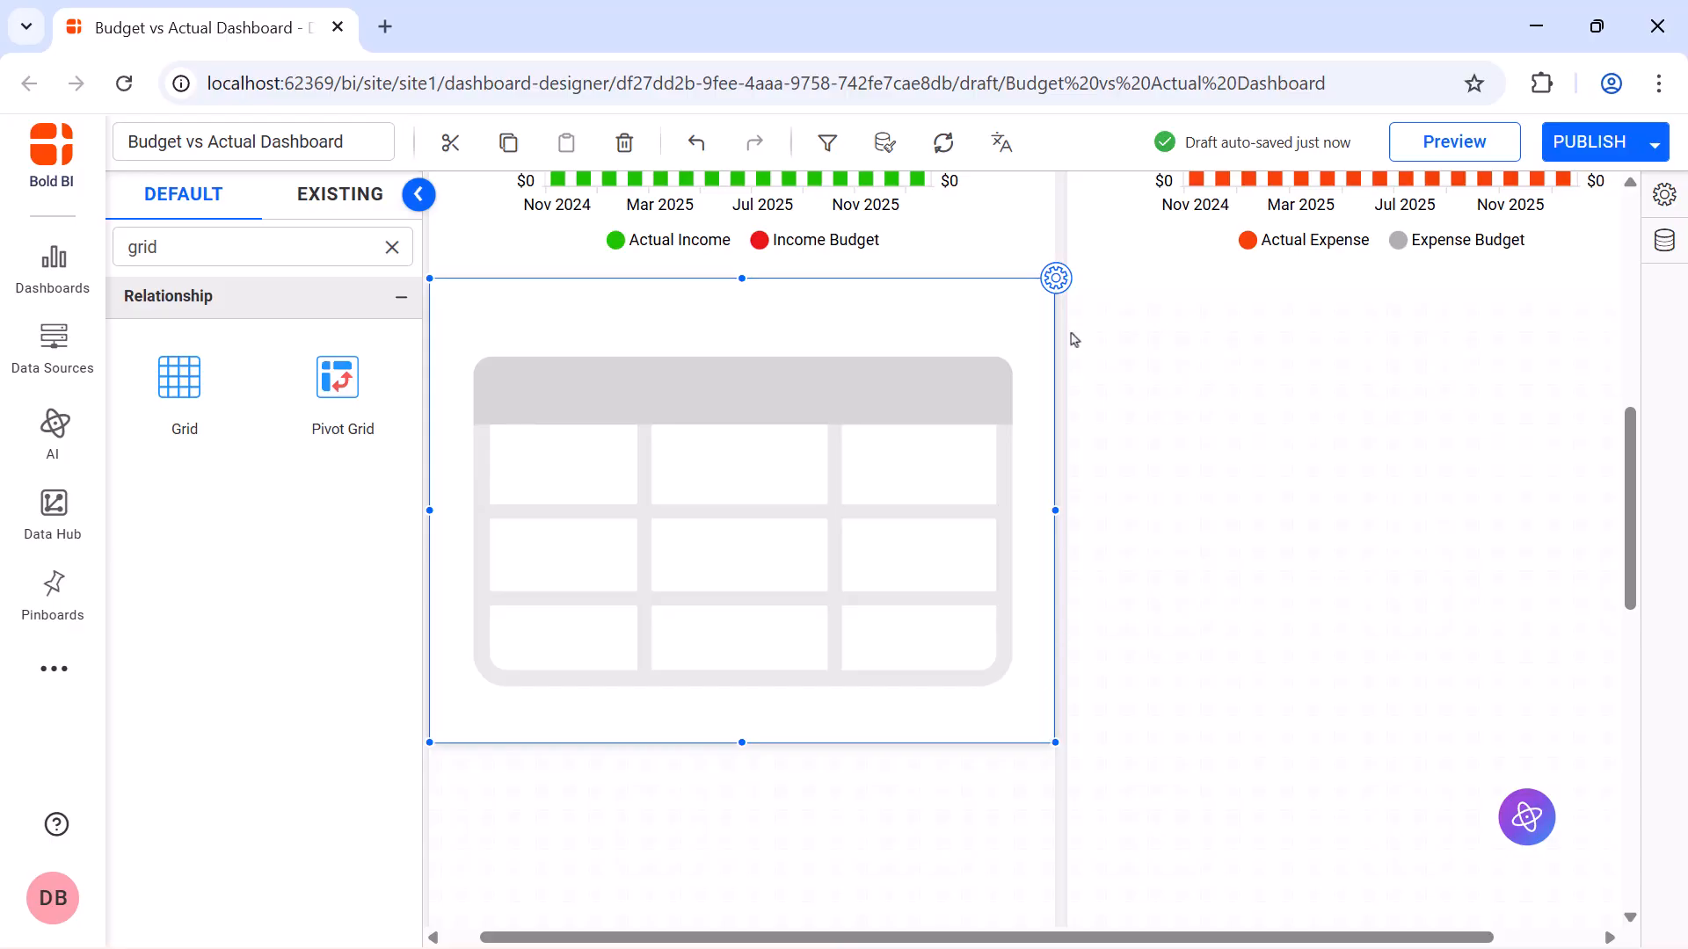
Assign the Category dimension and the Budget measure as columns of the grid below the income combo chart
left_click(1056, 279)
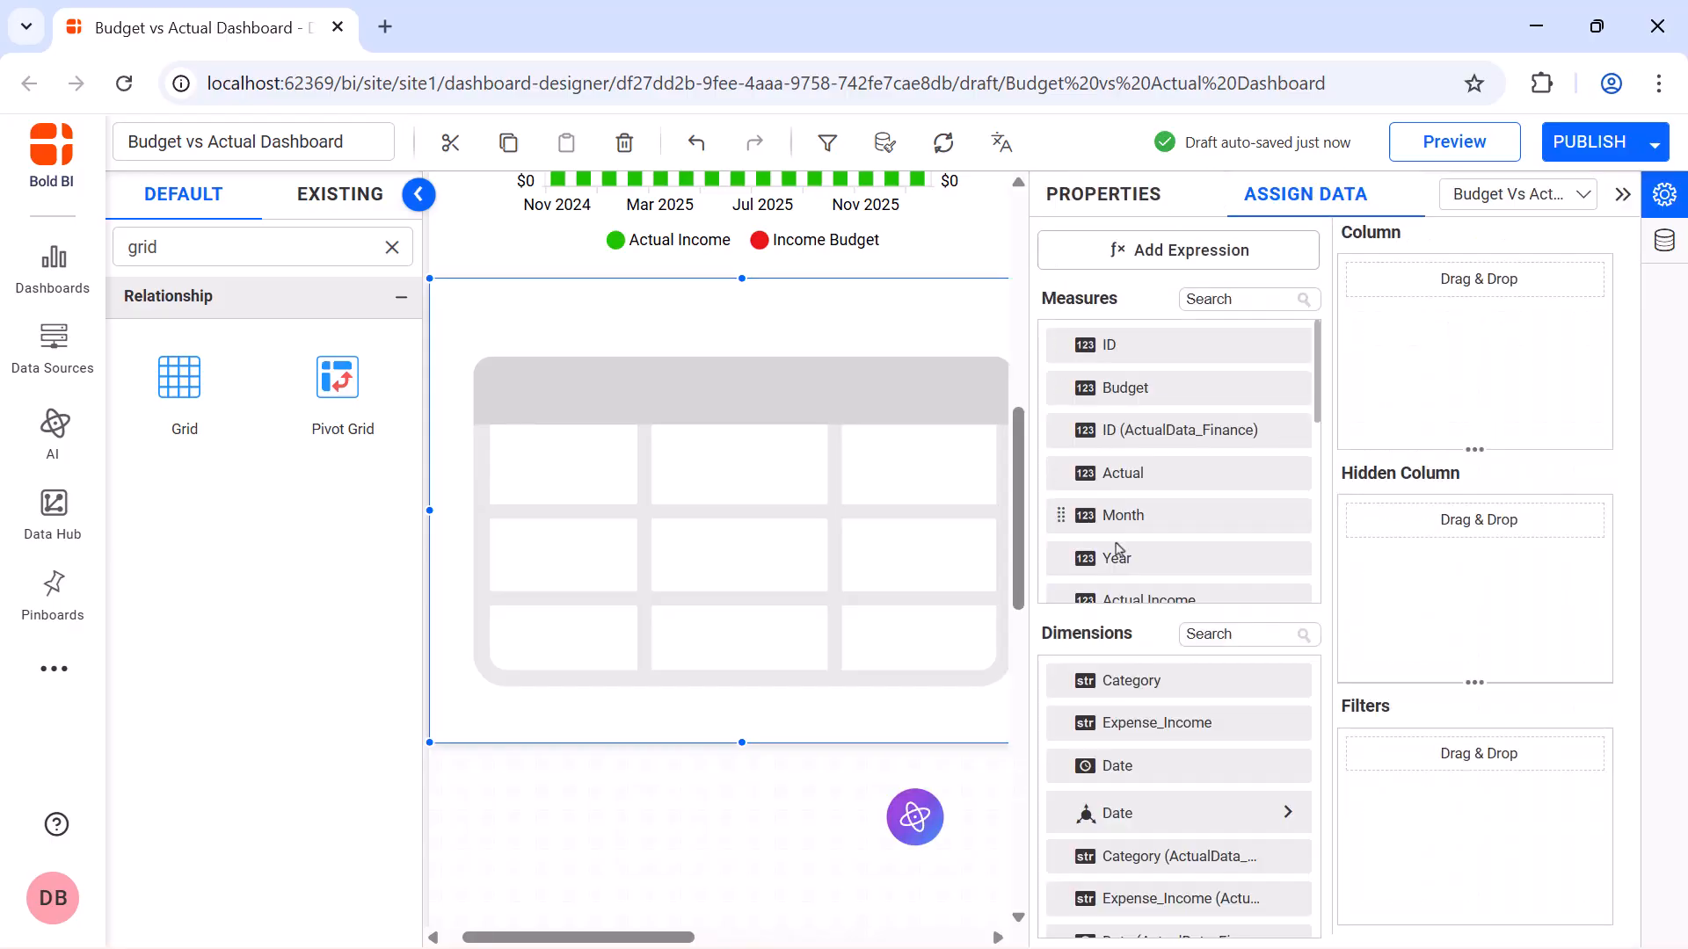
left_click_drag(1128, 680, 1373, 322)
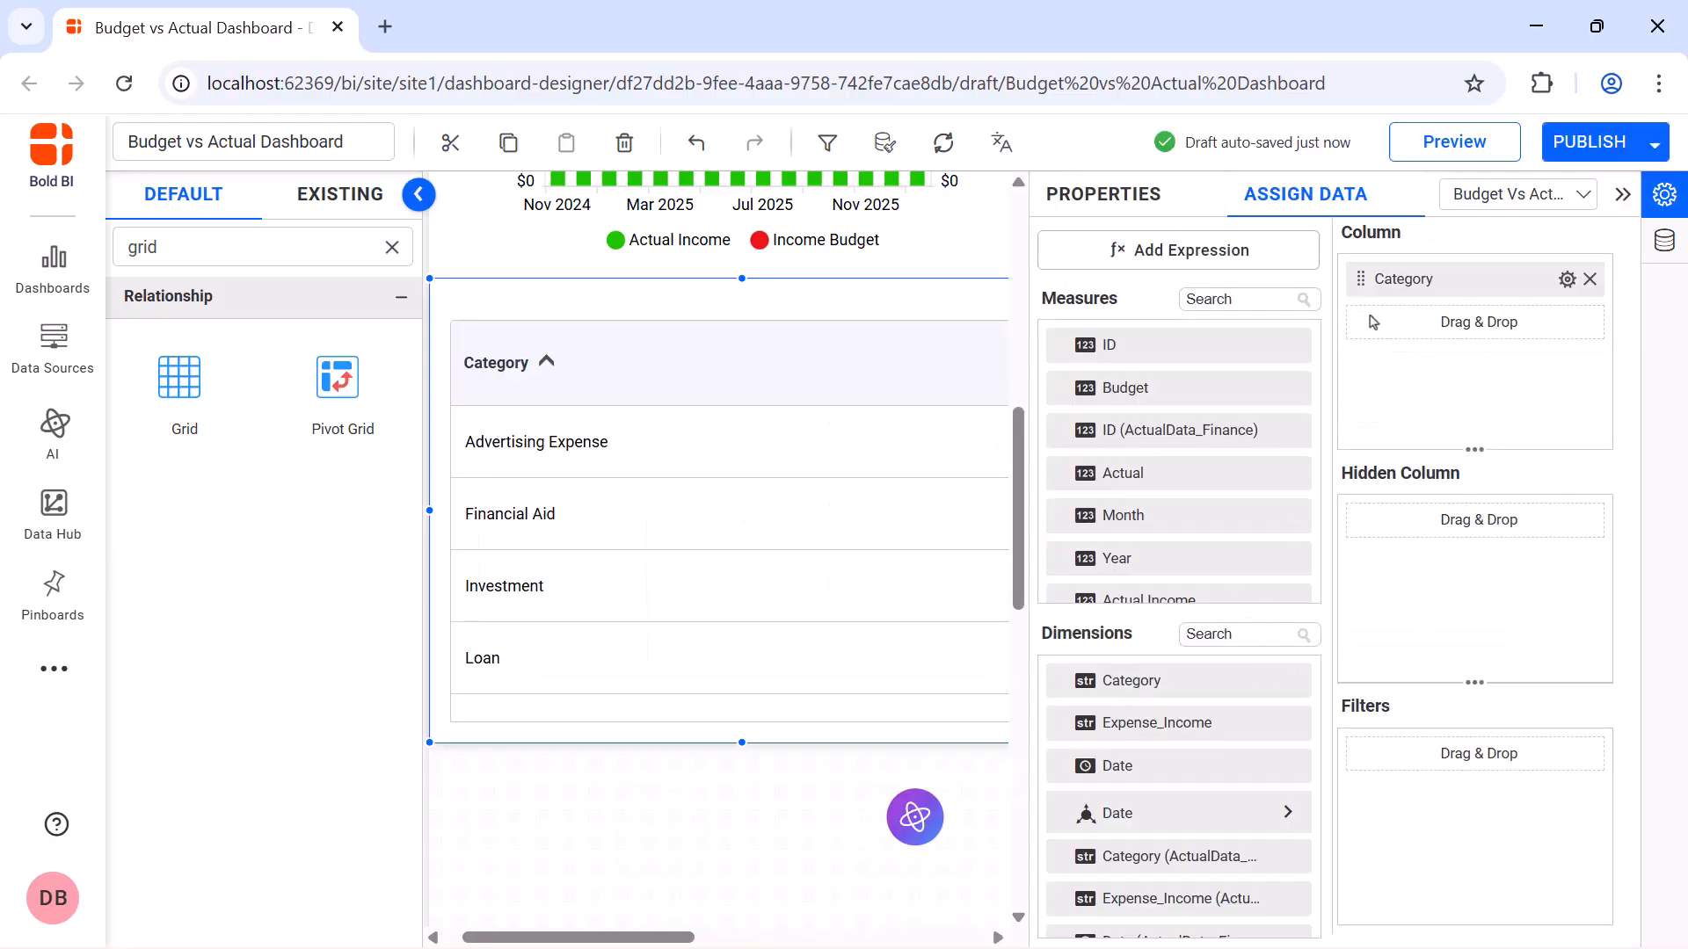
left_click_drag(1299, 387, 1369, 354)
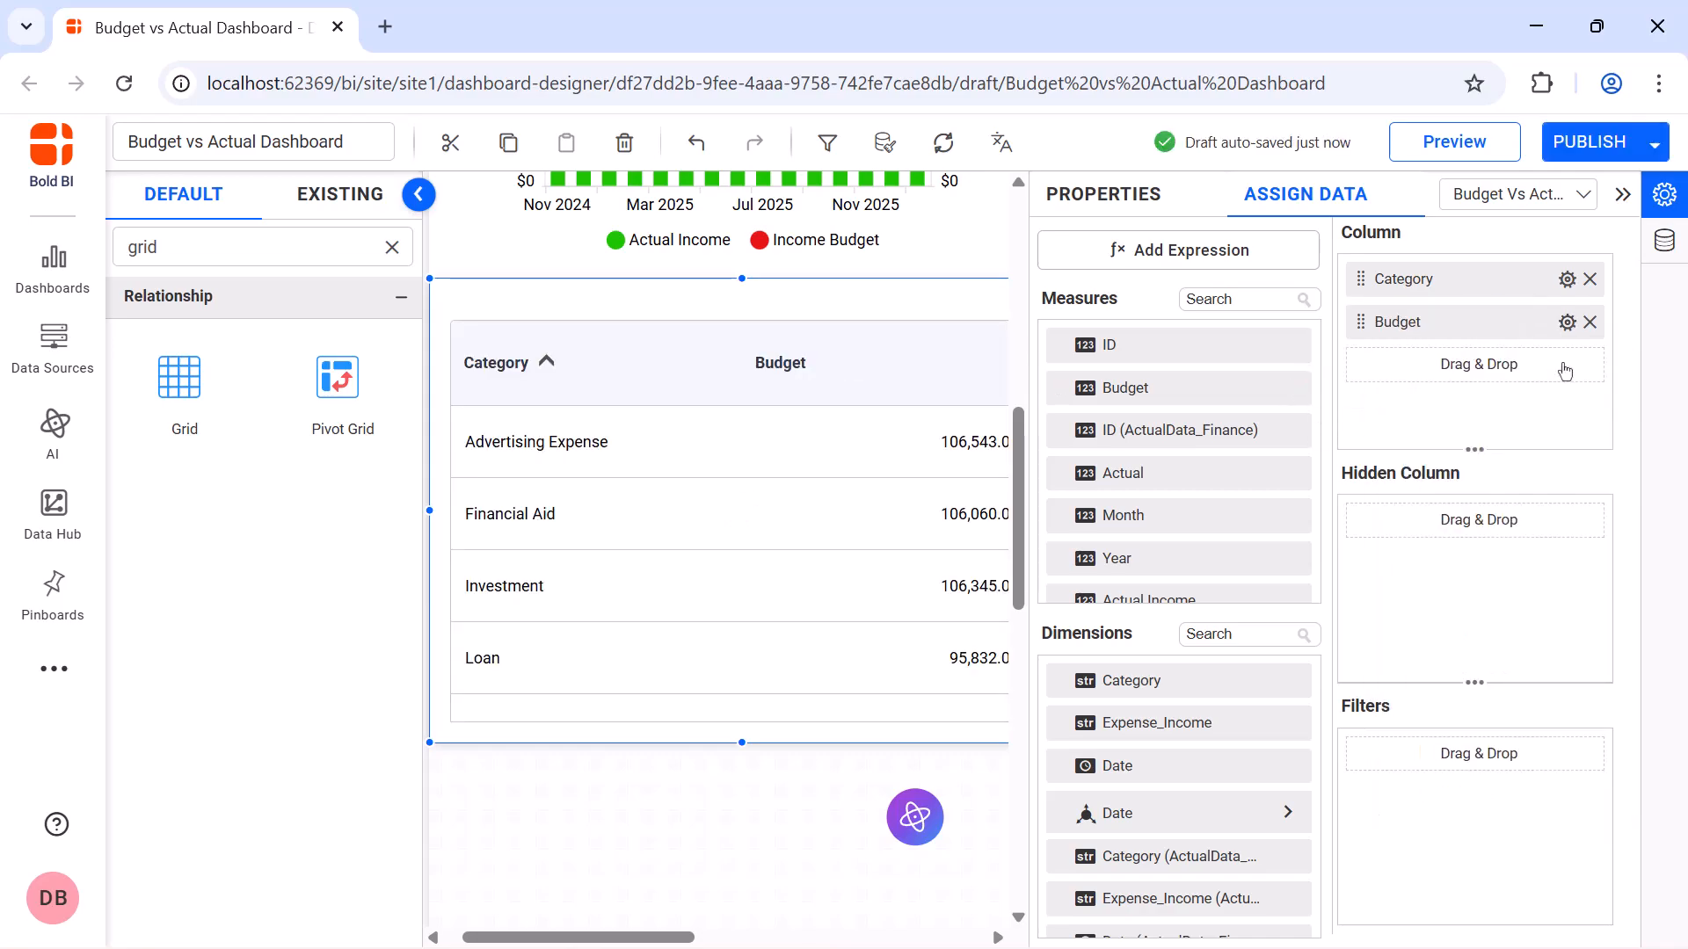
Format the grid's Budget column as currency with 0 decimal places
left_click(1567, 322)
left_click(1545, 791)
left_click(821, 343)
left_click(791, 407)
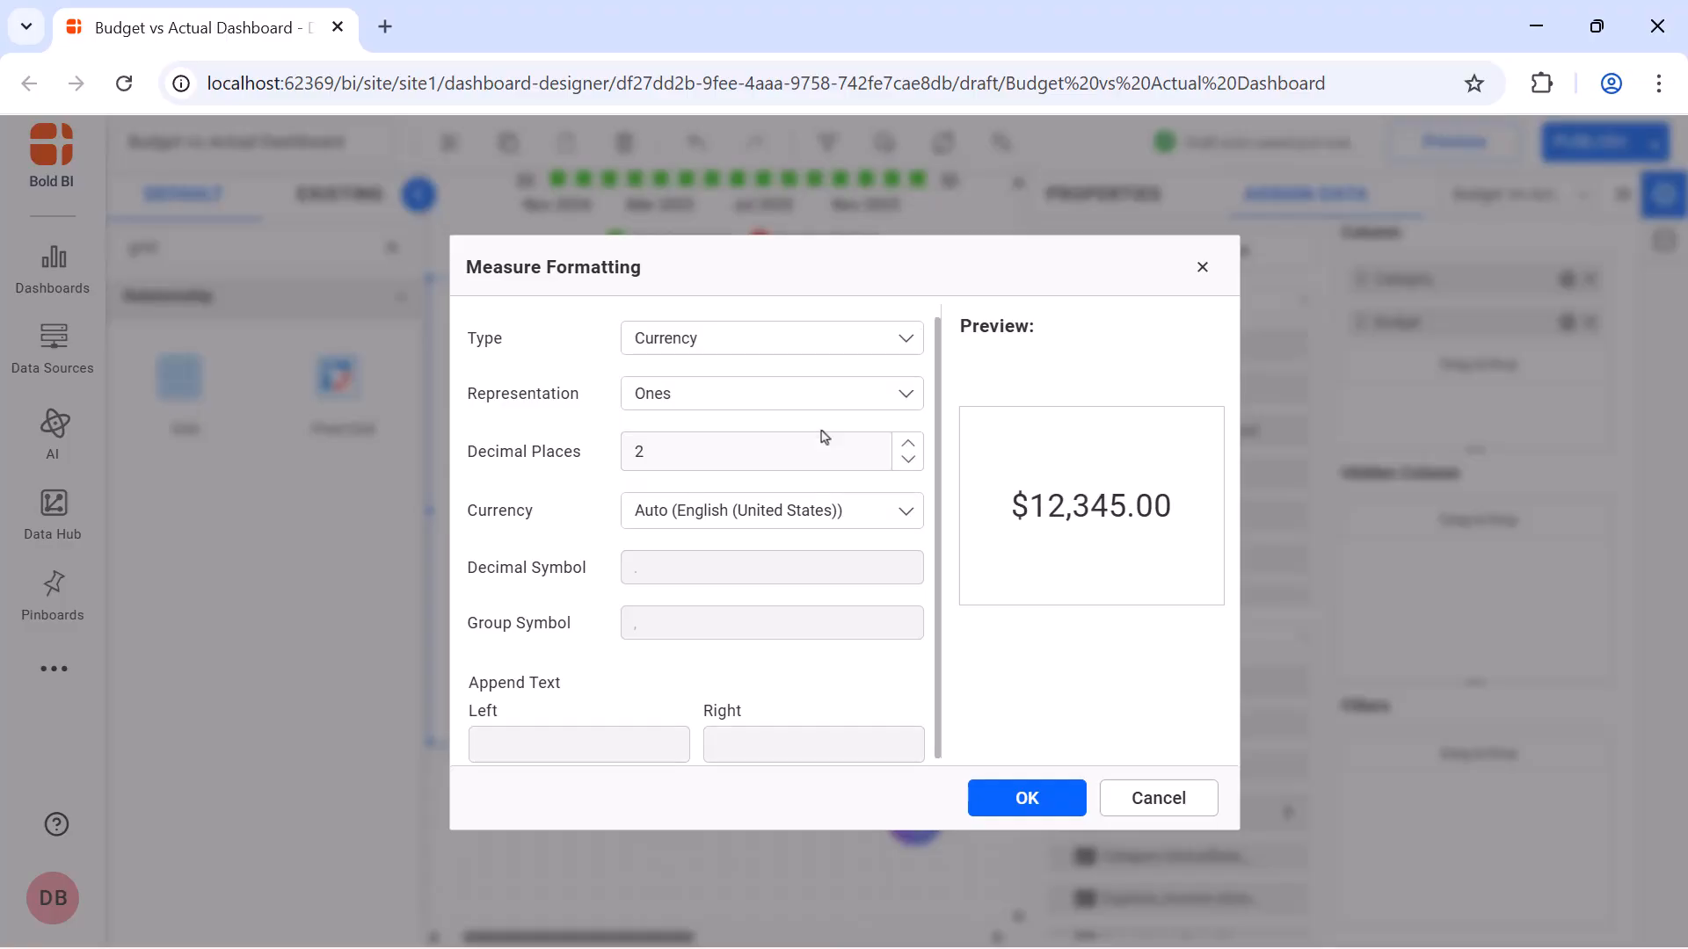
double_click(826, 458)
type("0")
left_click(1026, 797)
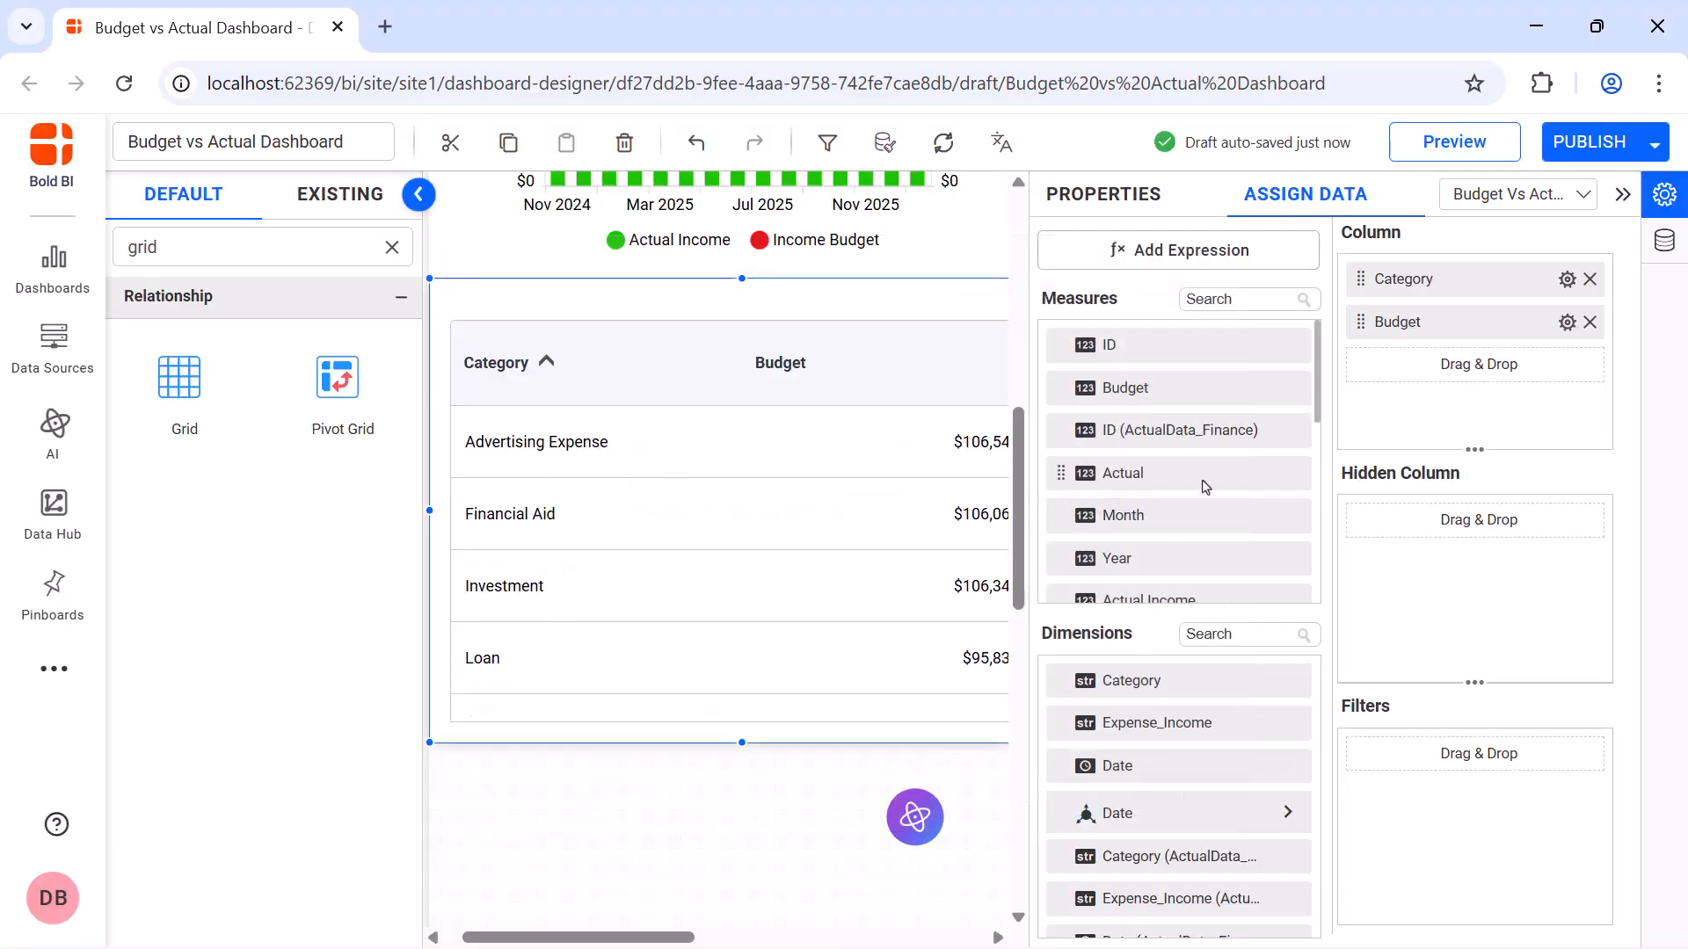
Add the Actual measure as a grid column after Budget and rename it Actual
left_click_drag(1207, 486, 1351, 401)
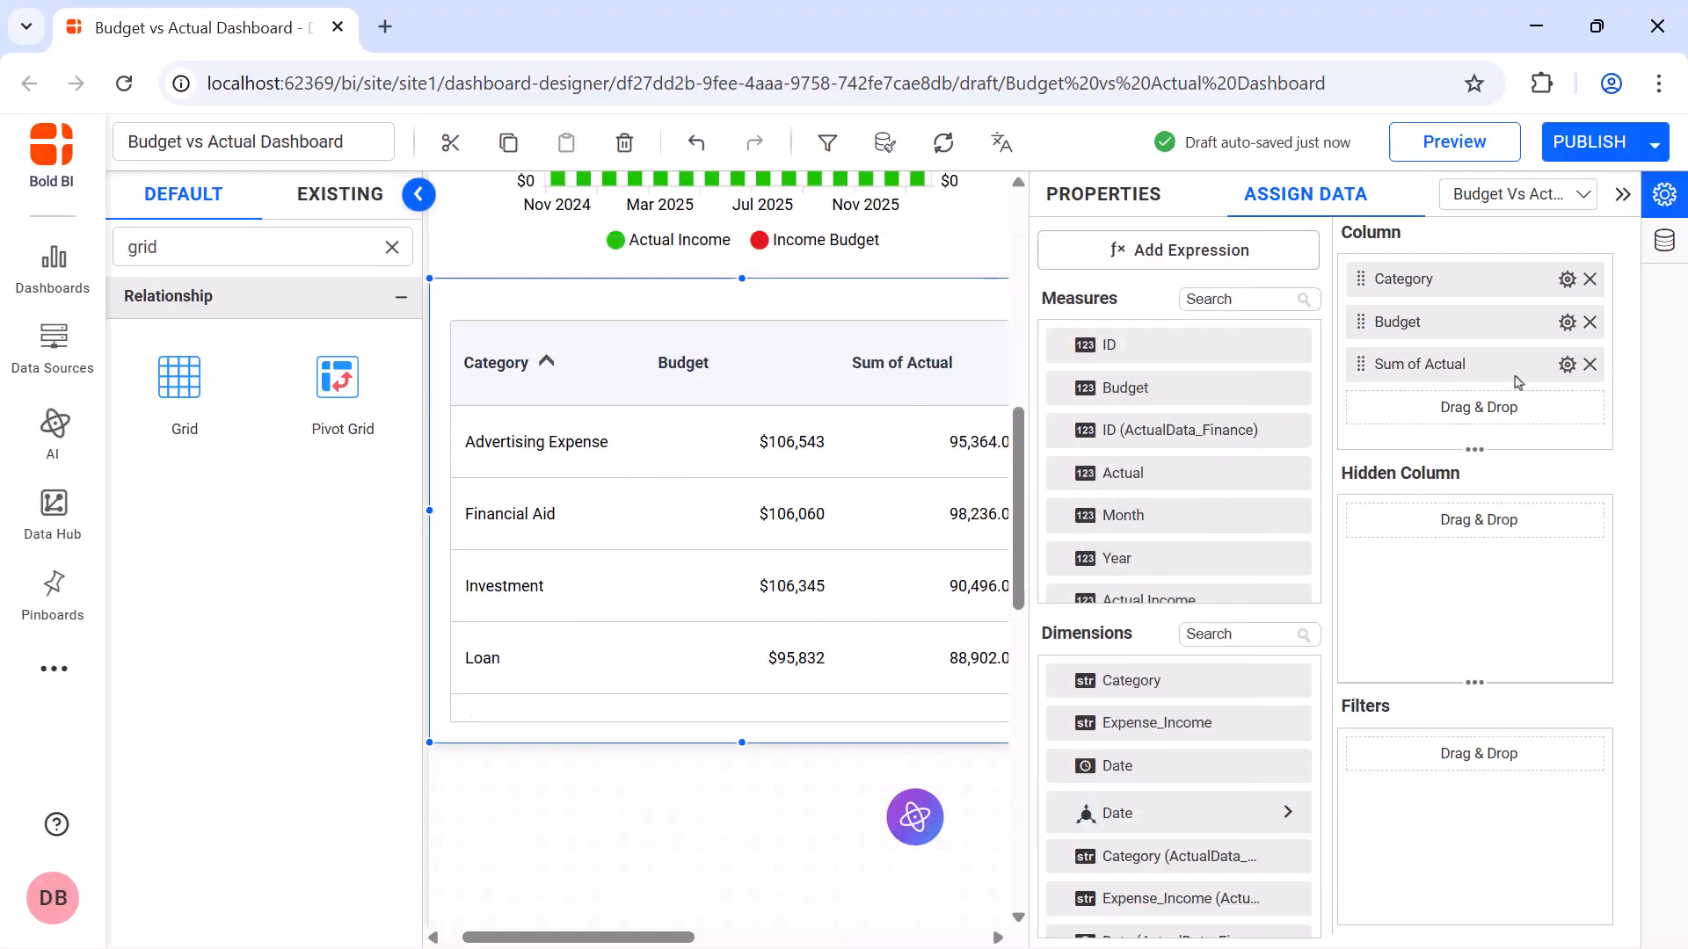
left_click(1567, 364)
left_click(1568, 408)
type("Actual")
key("Return")
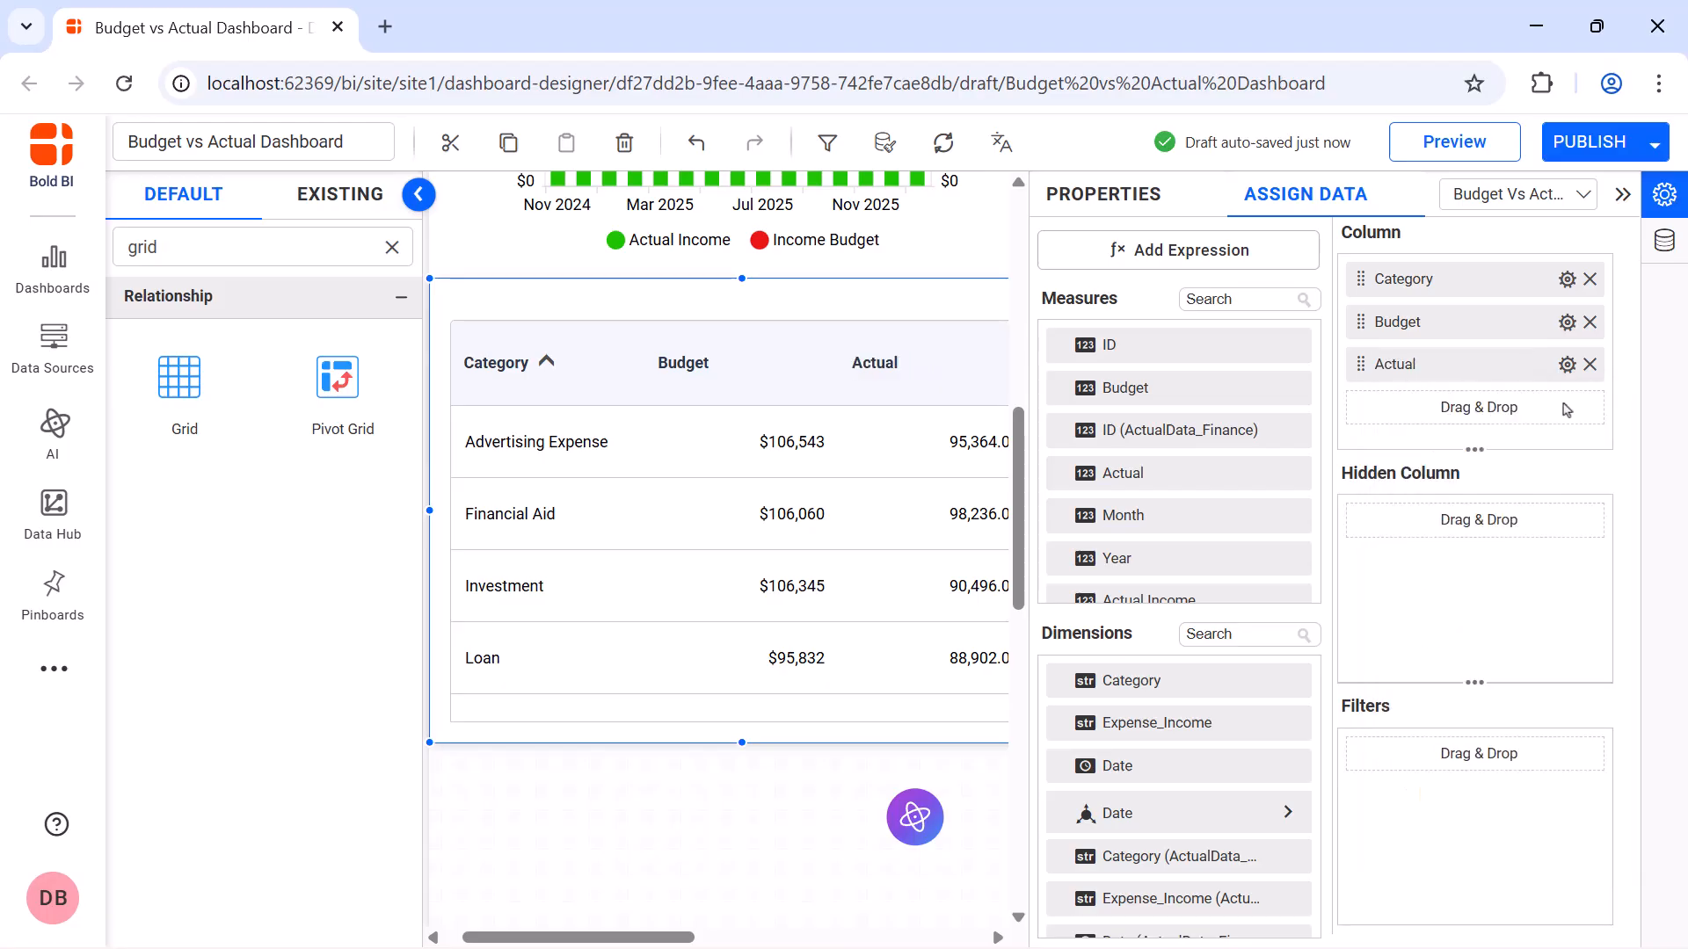
Format the grid's Actual column as currency with 0 decimal places
left_click(1567, 364)
left_click(1447, 831)
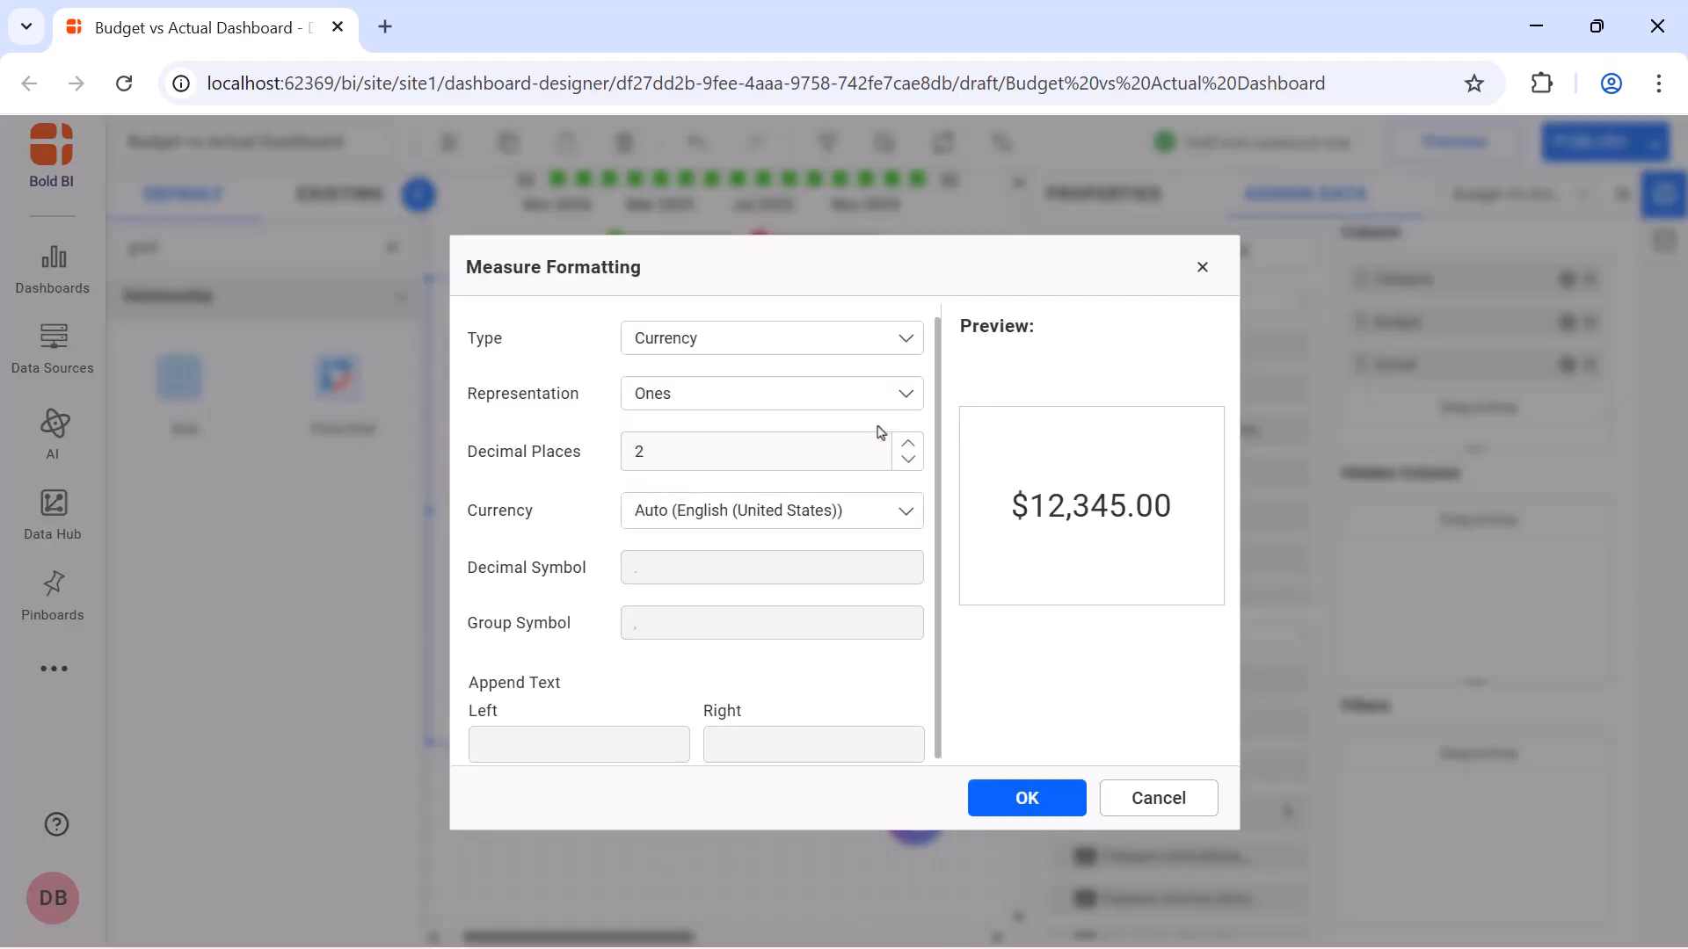
double_click(849, 451)
type("0")
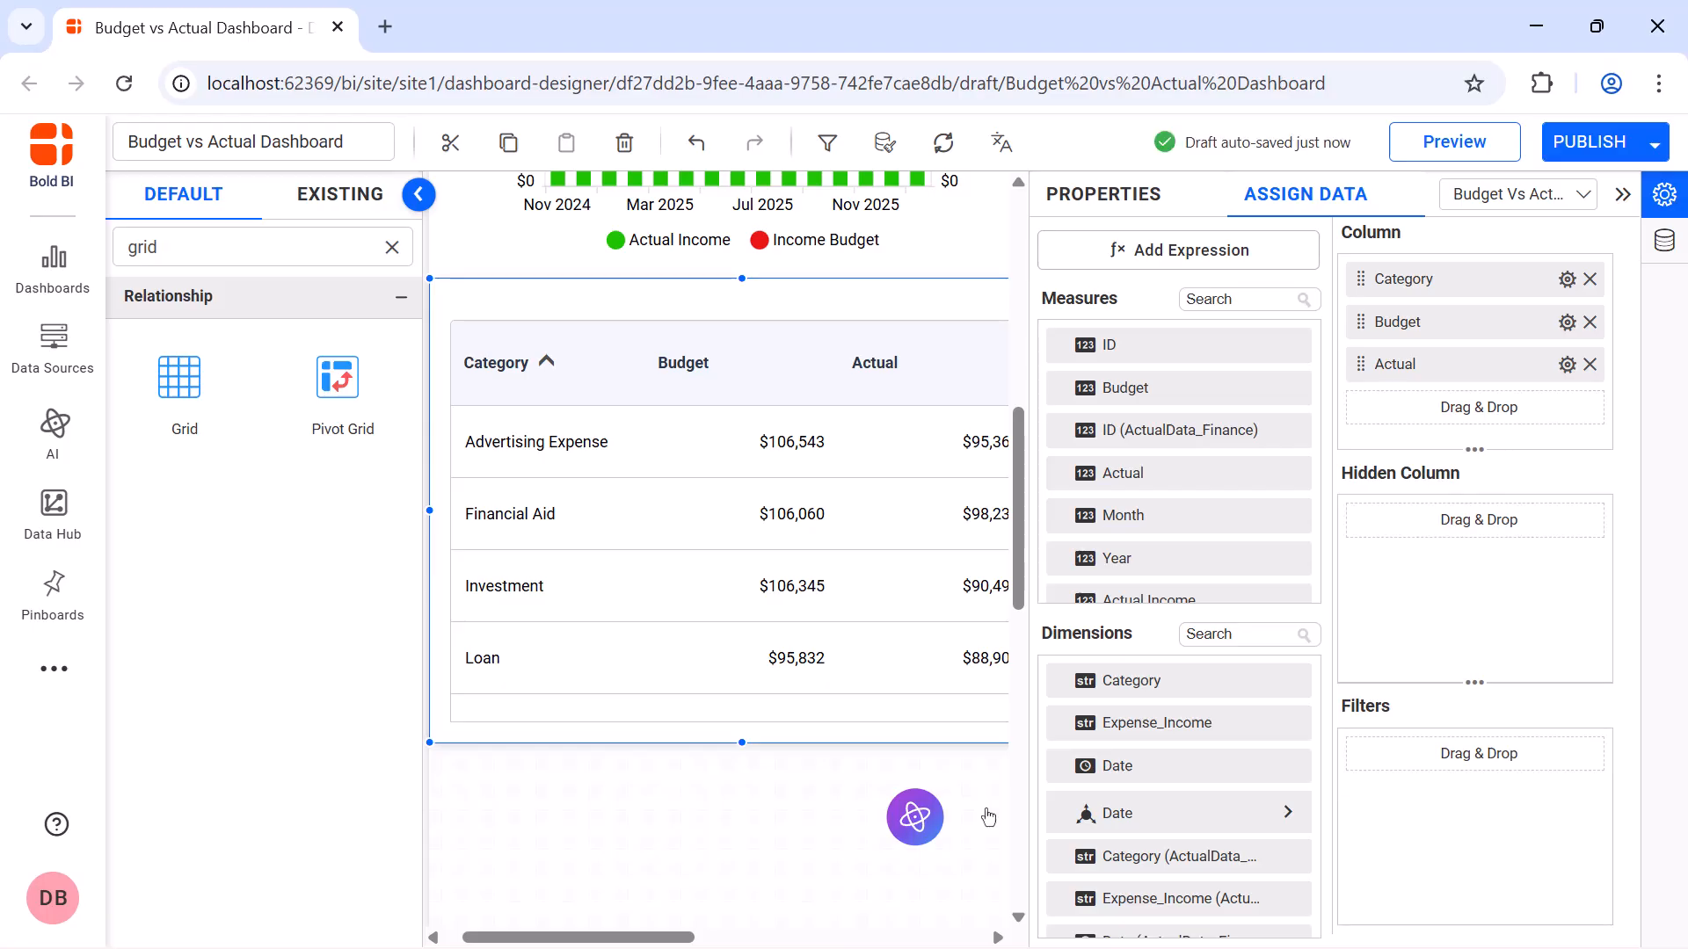
Add the Income Difference measure as a grid column after Actual and rename it Difference
left_click(1239, 298)
type("dif")
left_click_drag(1151, 345, 1359, 402)
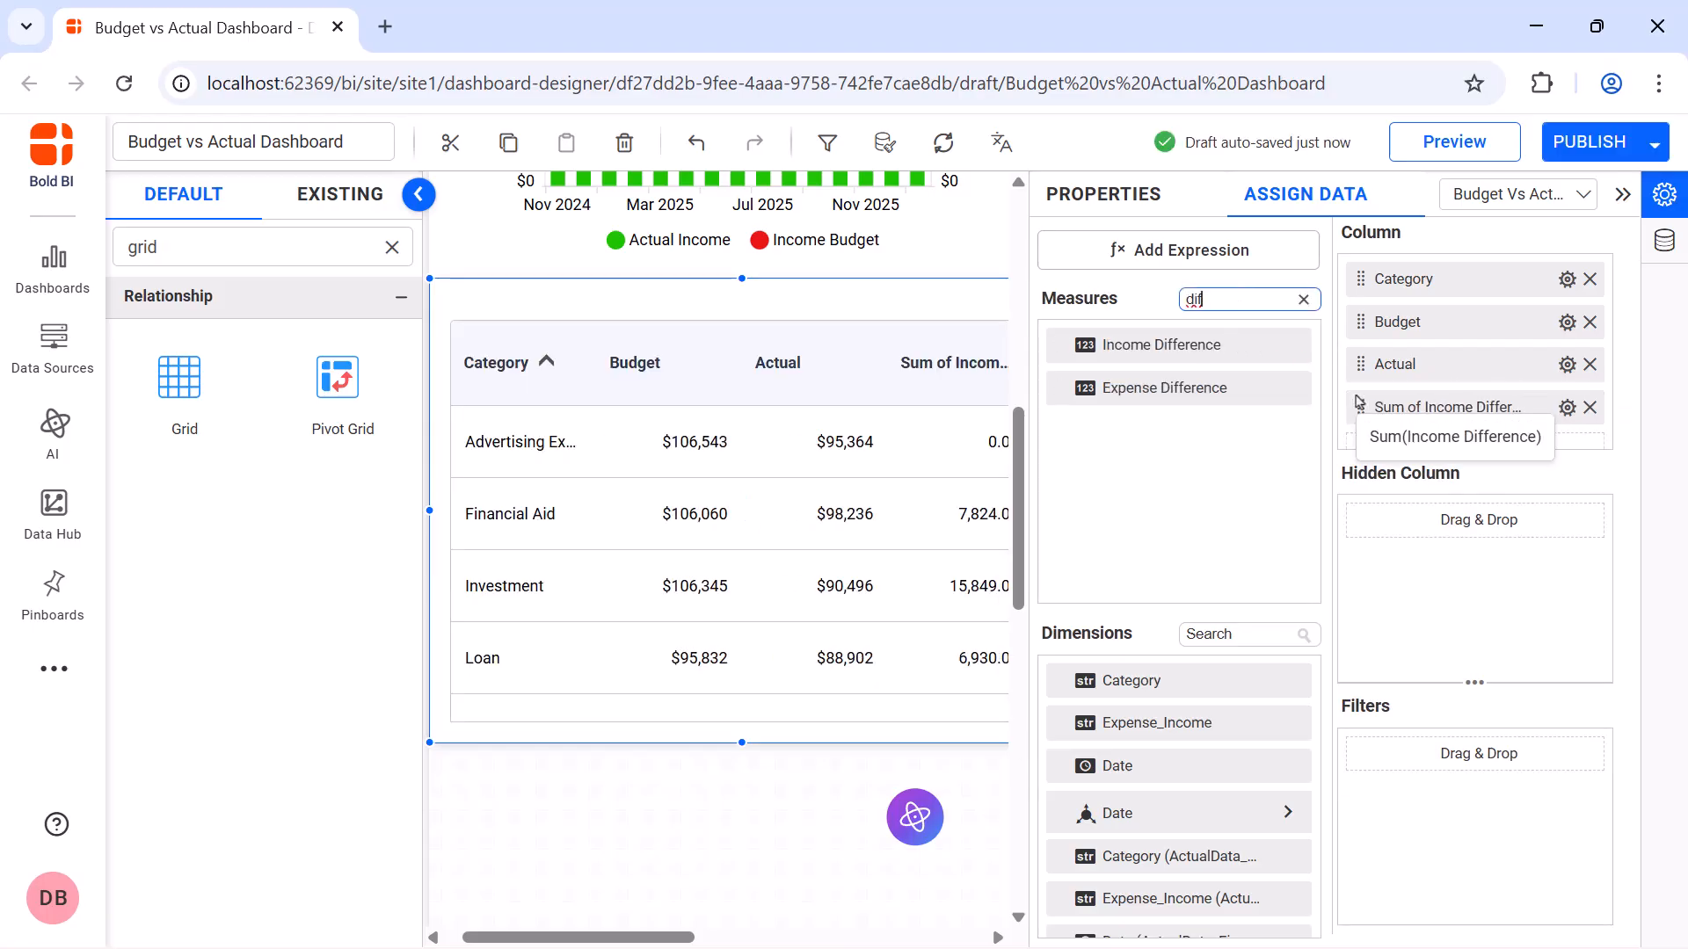
left_click(1567, 407)
left_click(1570, 452)
type("Difference")
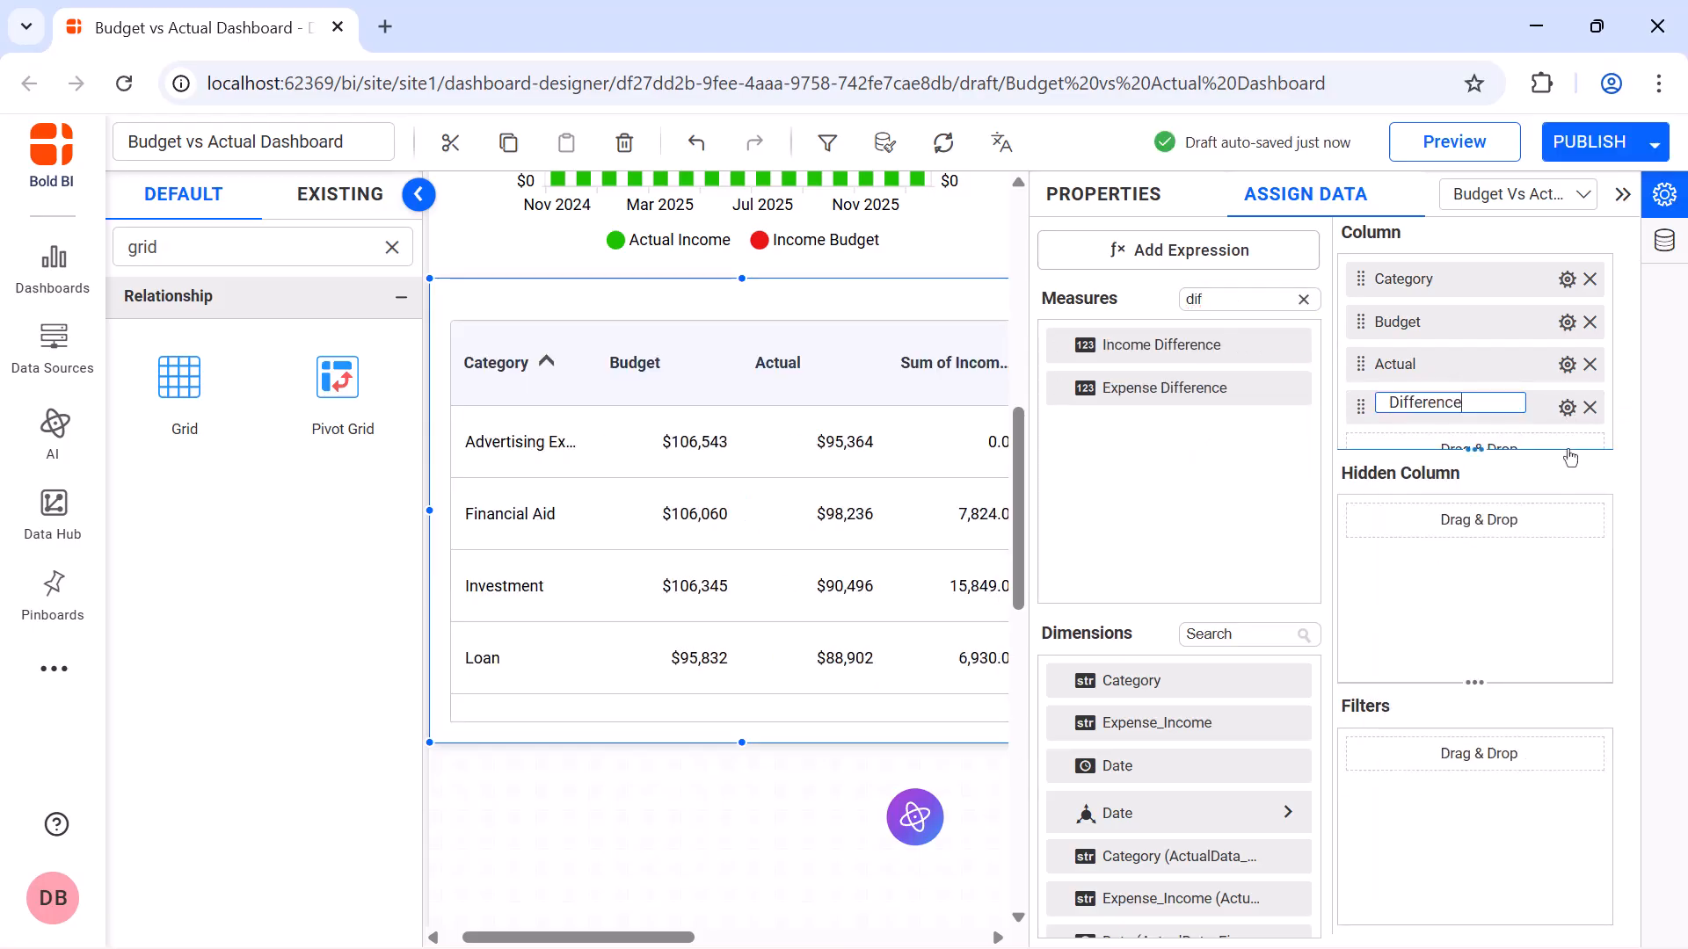
key("Return")
Format the grid's Difference column as currency with 0 decimal places
left_click(1567, 407)
left_click(1573, 876)
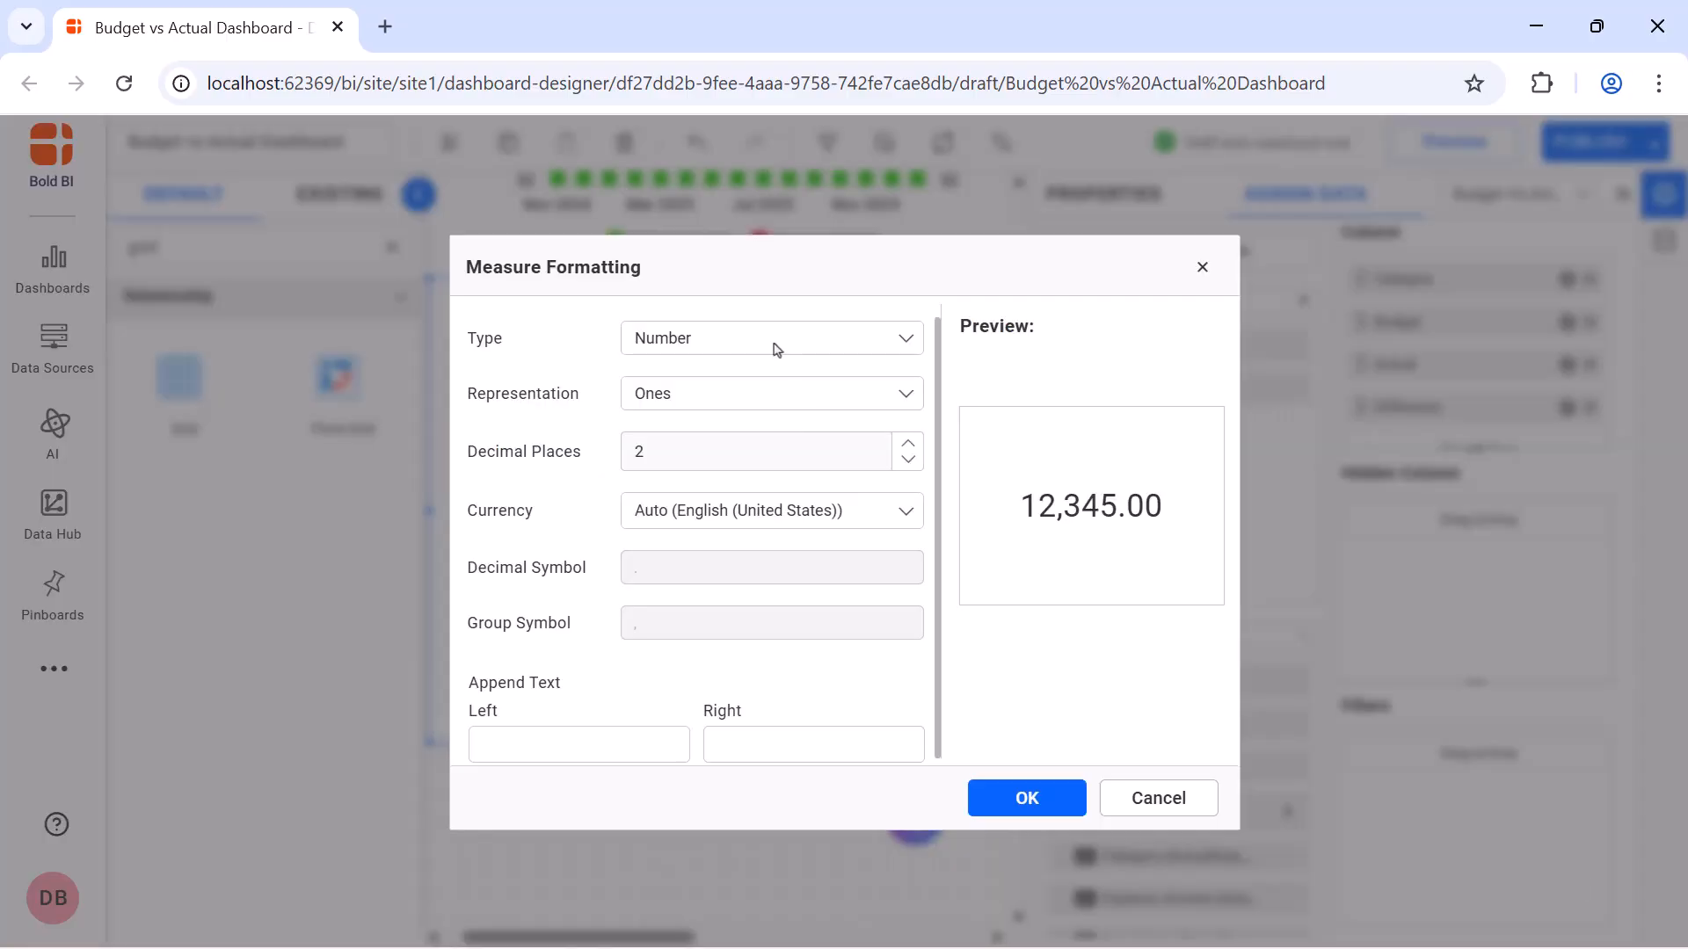
left_click(772, 339)
left_click(774, 429)
left_click(776, 451)
type("0")
left_click(976, 795)
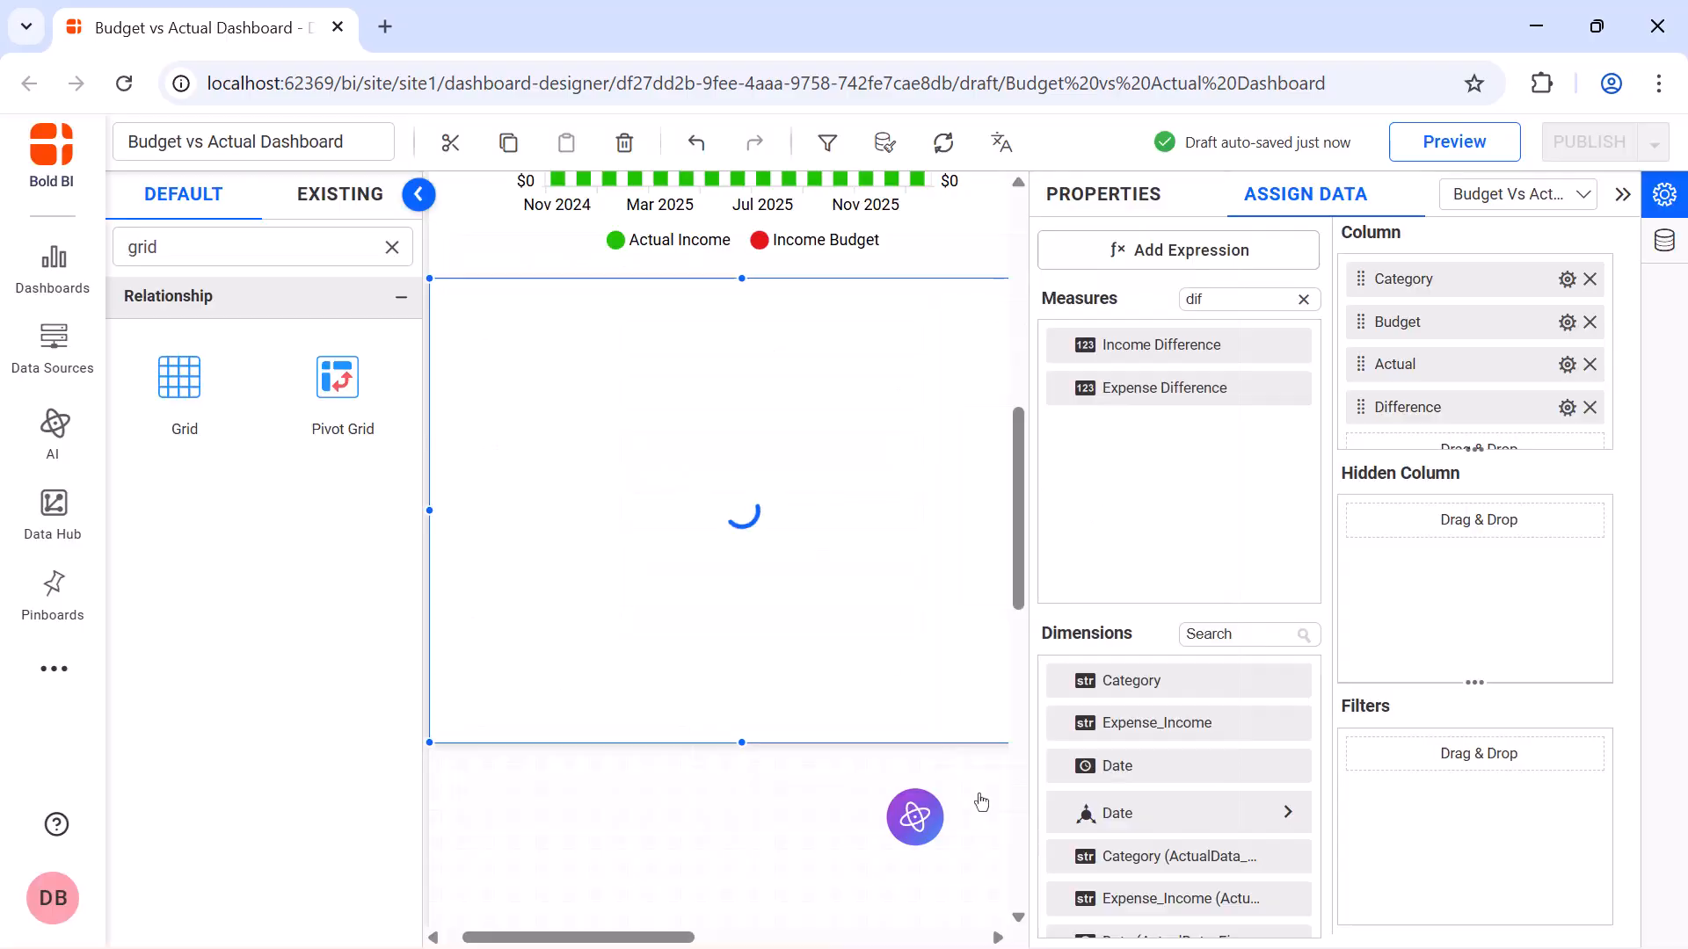
Create and save an expression named Avg Income Percentage on Budget with the formula (SUM([Actual Income])/SUM([Budget Income]))*100
left_click(1123, 252)
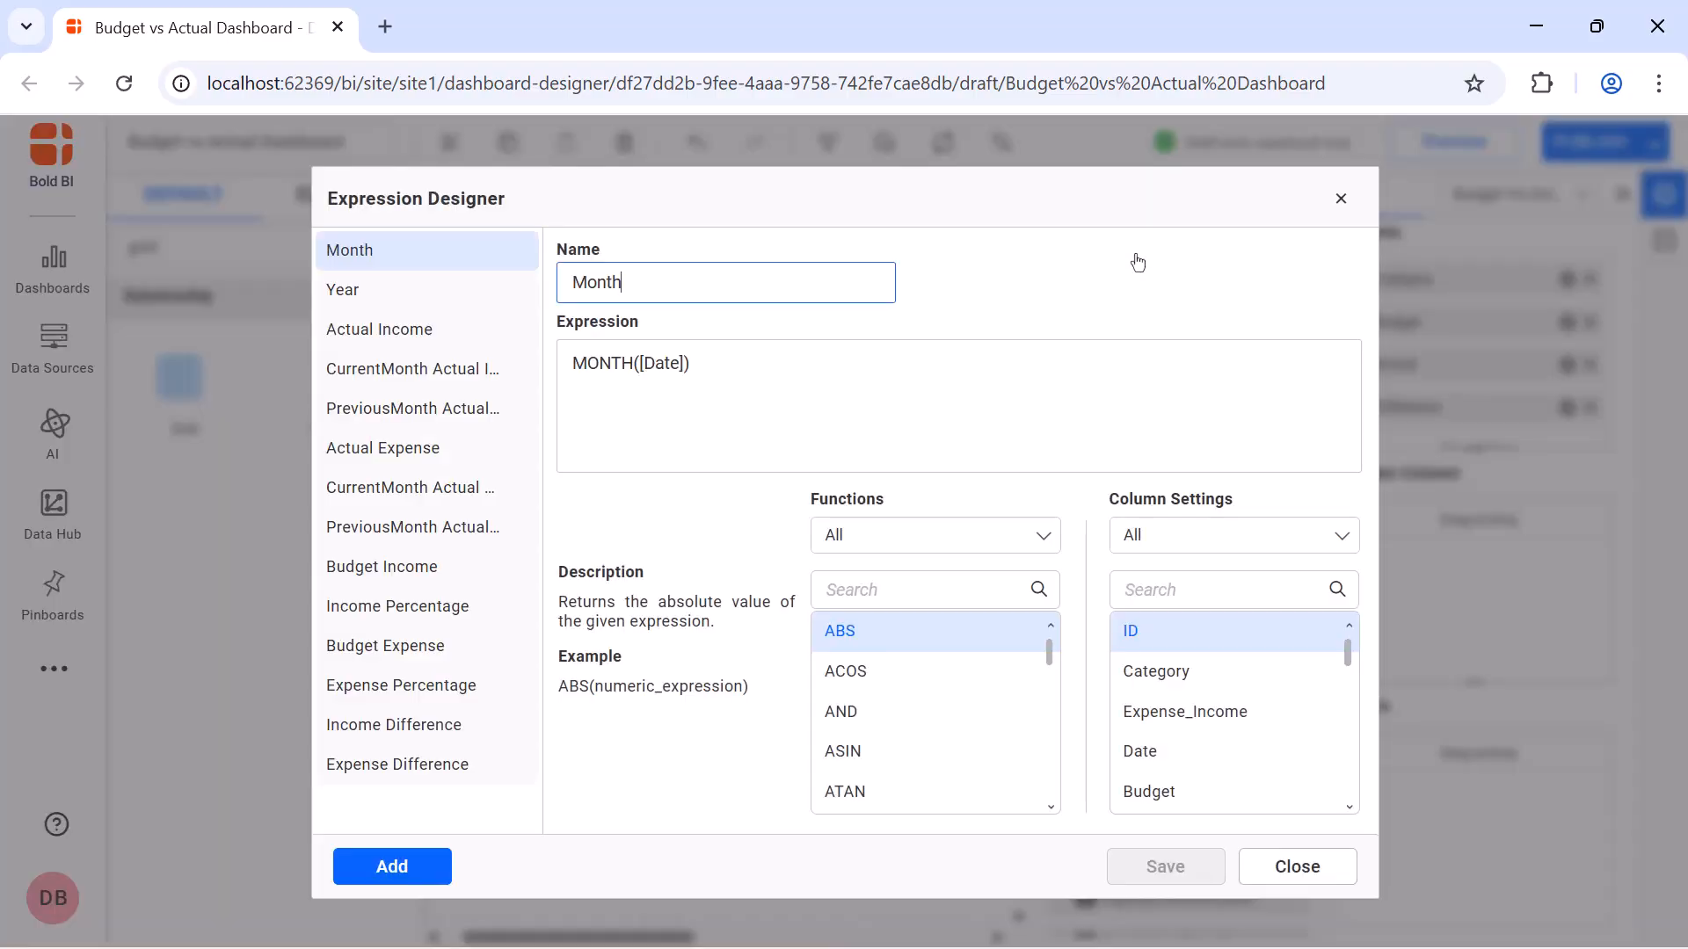
left_click(392, 867)
left_click(868, 288)
key("ctrl+a")
type("Avg Income Percentage on Budget")
left_click(859, 377)
type("(SUM([Actual Income])/SUM([Budget Income]))*100")
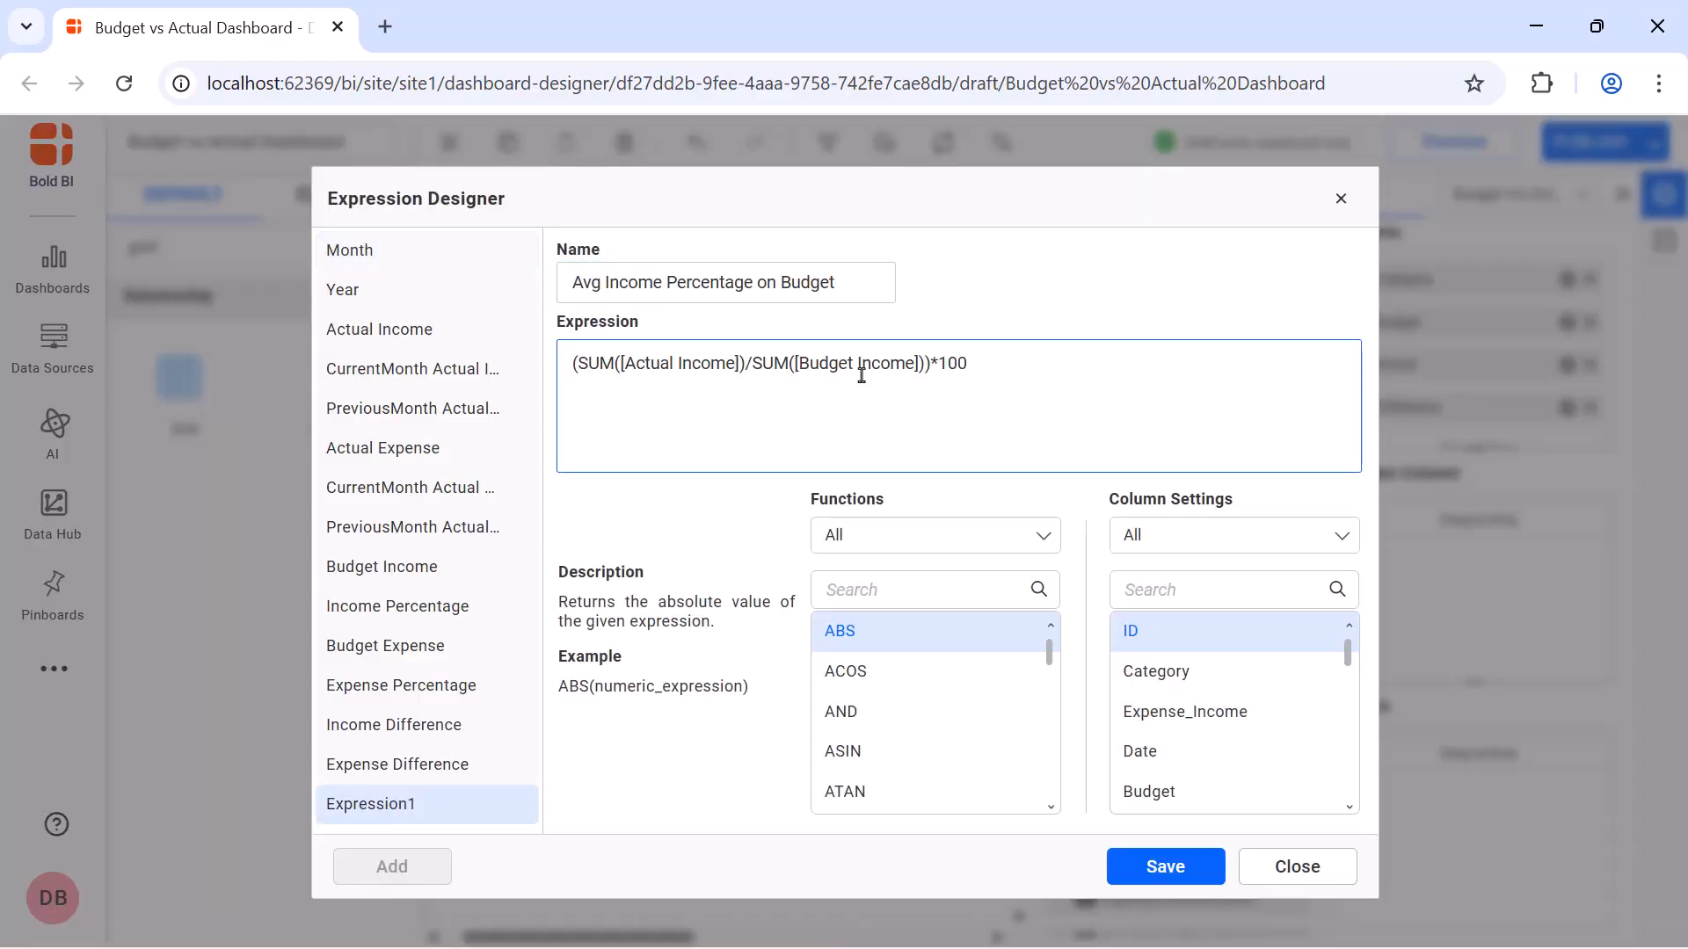
left_click(1167, 867)
left_click(1341, 198)
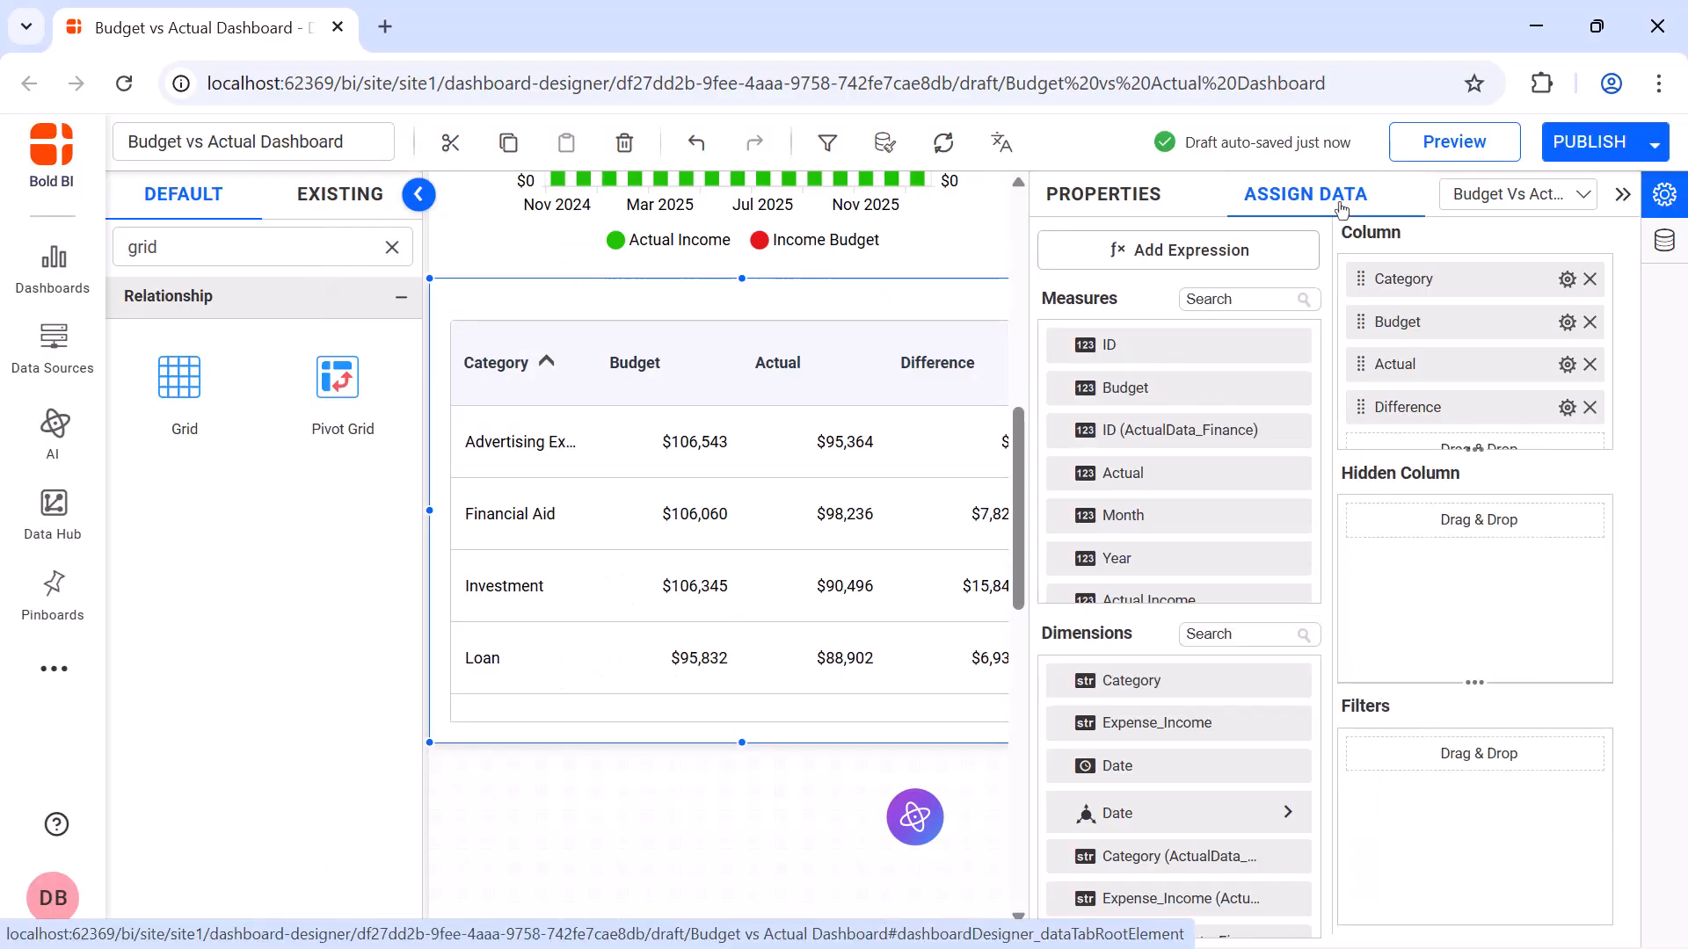
Add the Avg Income Percentage on Budget measure as the grid's last column and rename it Avg % of Budget
left_click(1277, 298)
type("income")
left_click_drag(1226, 576, 1382, 442)
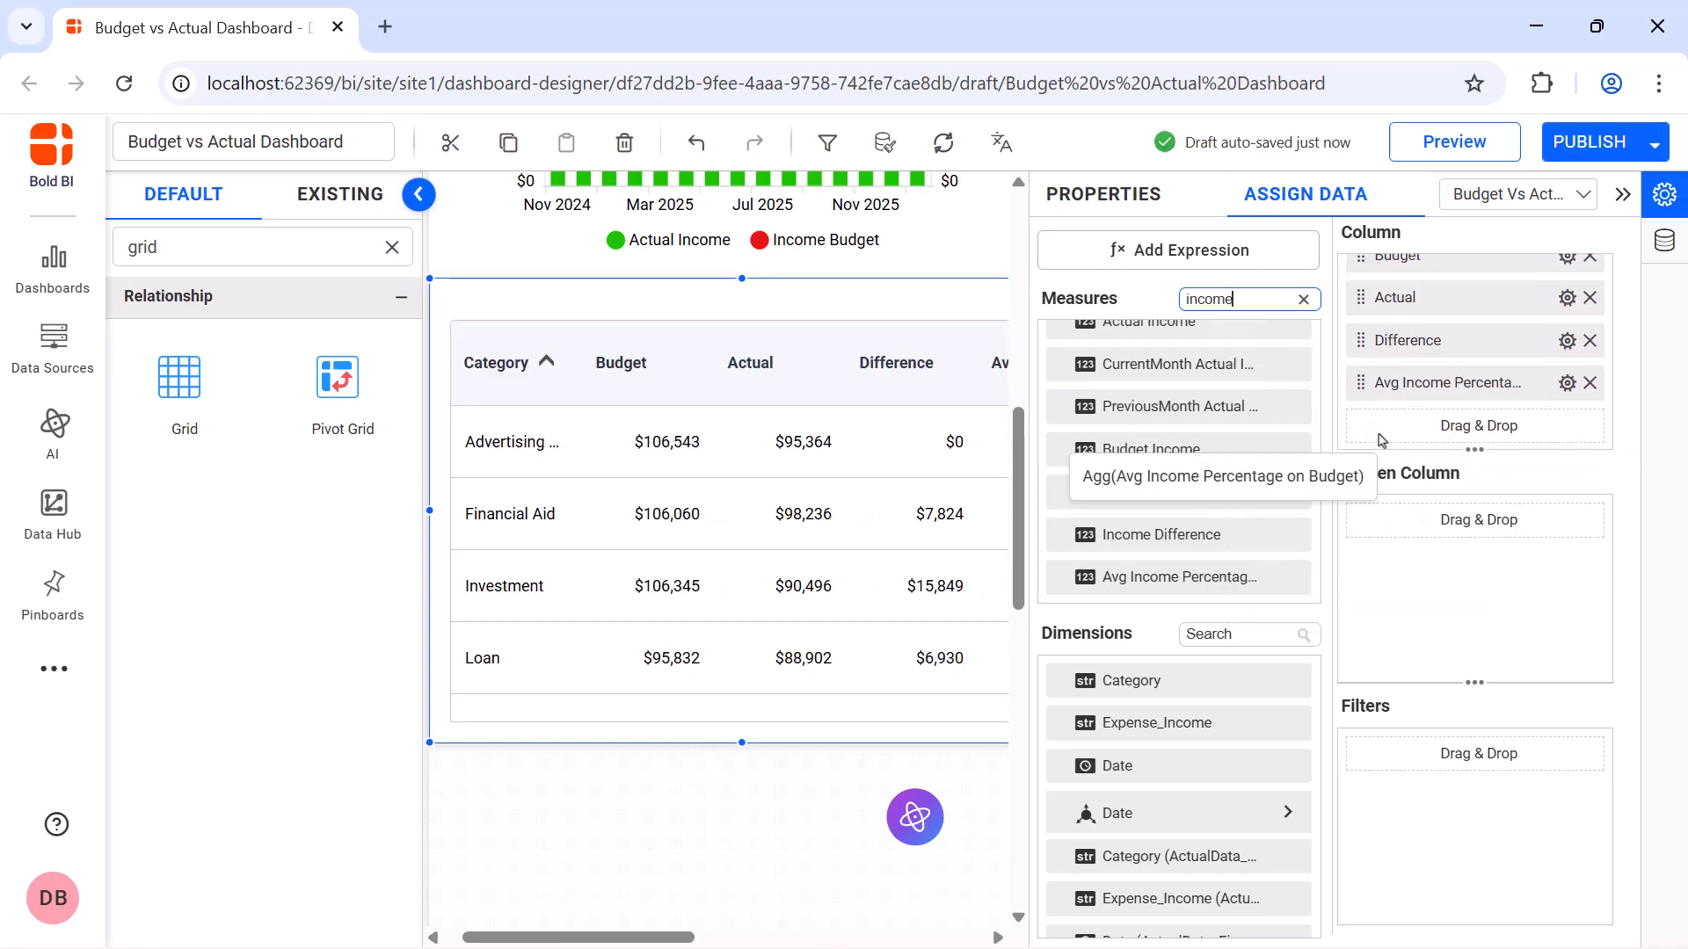
left_click(1566, 383)
left_click(1557, 429)
type("Avg % of Budget")
key("Return")
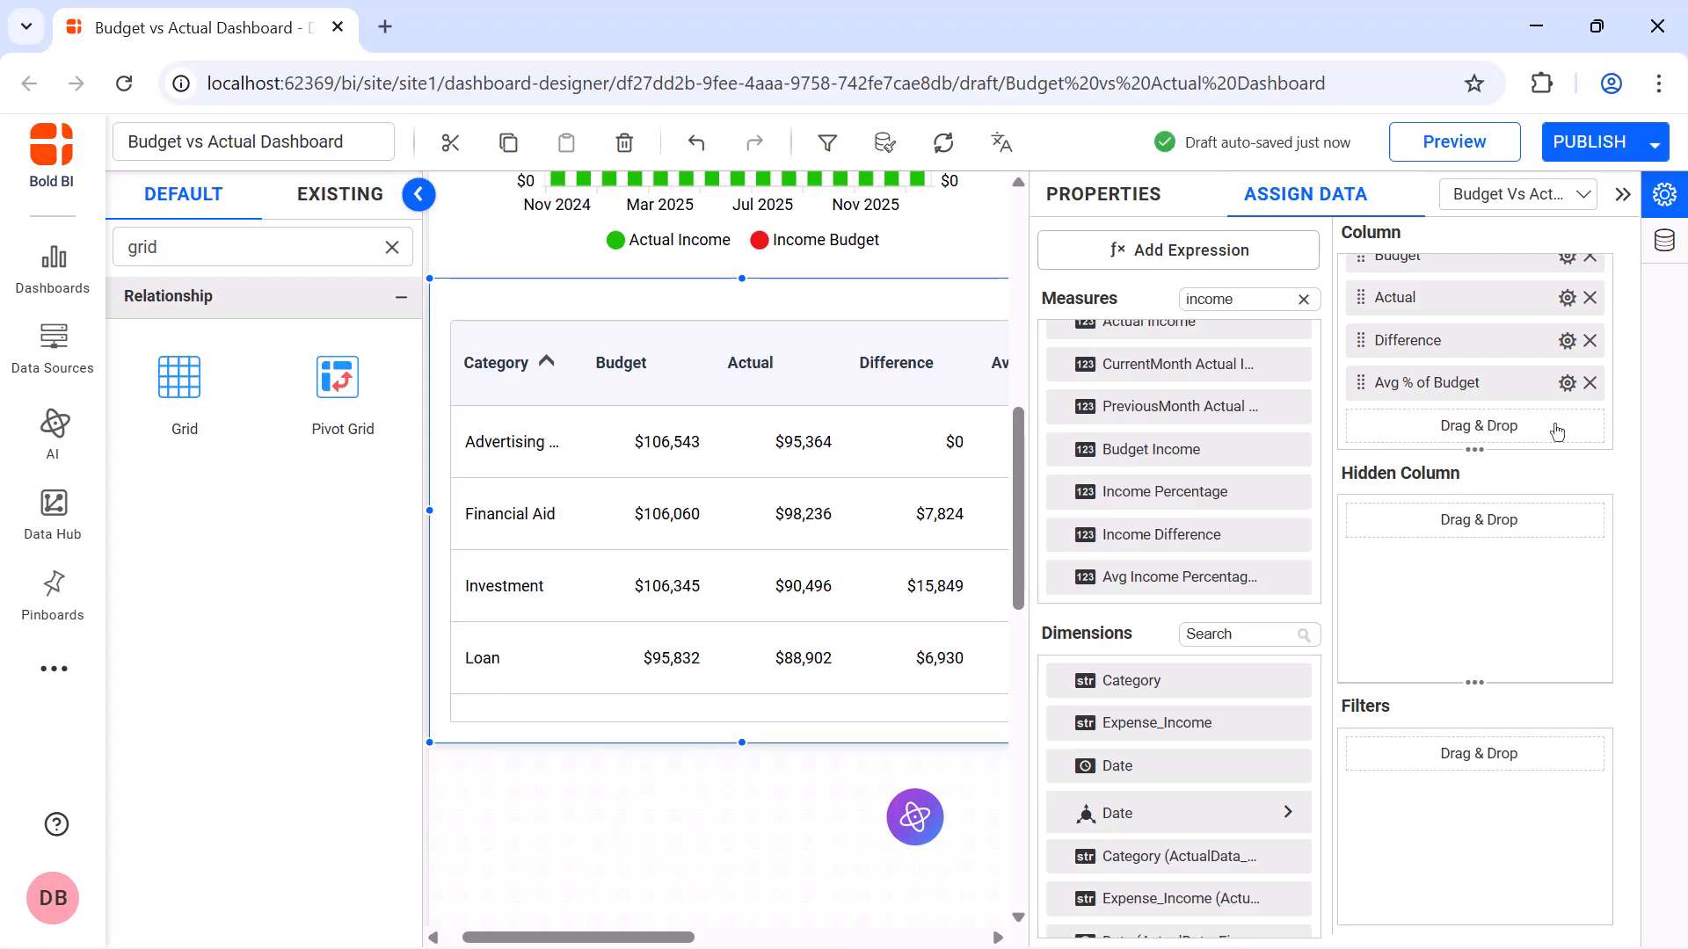
Allow cell selection in the income grid's basic settings
left_click(1121, 214)
scroll(1309, 845, "down", 5)
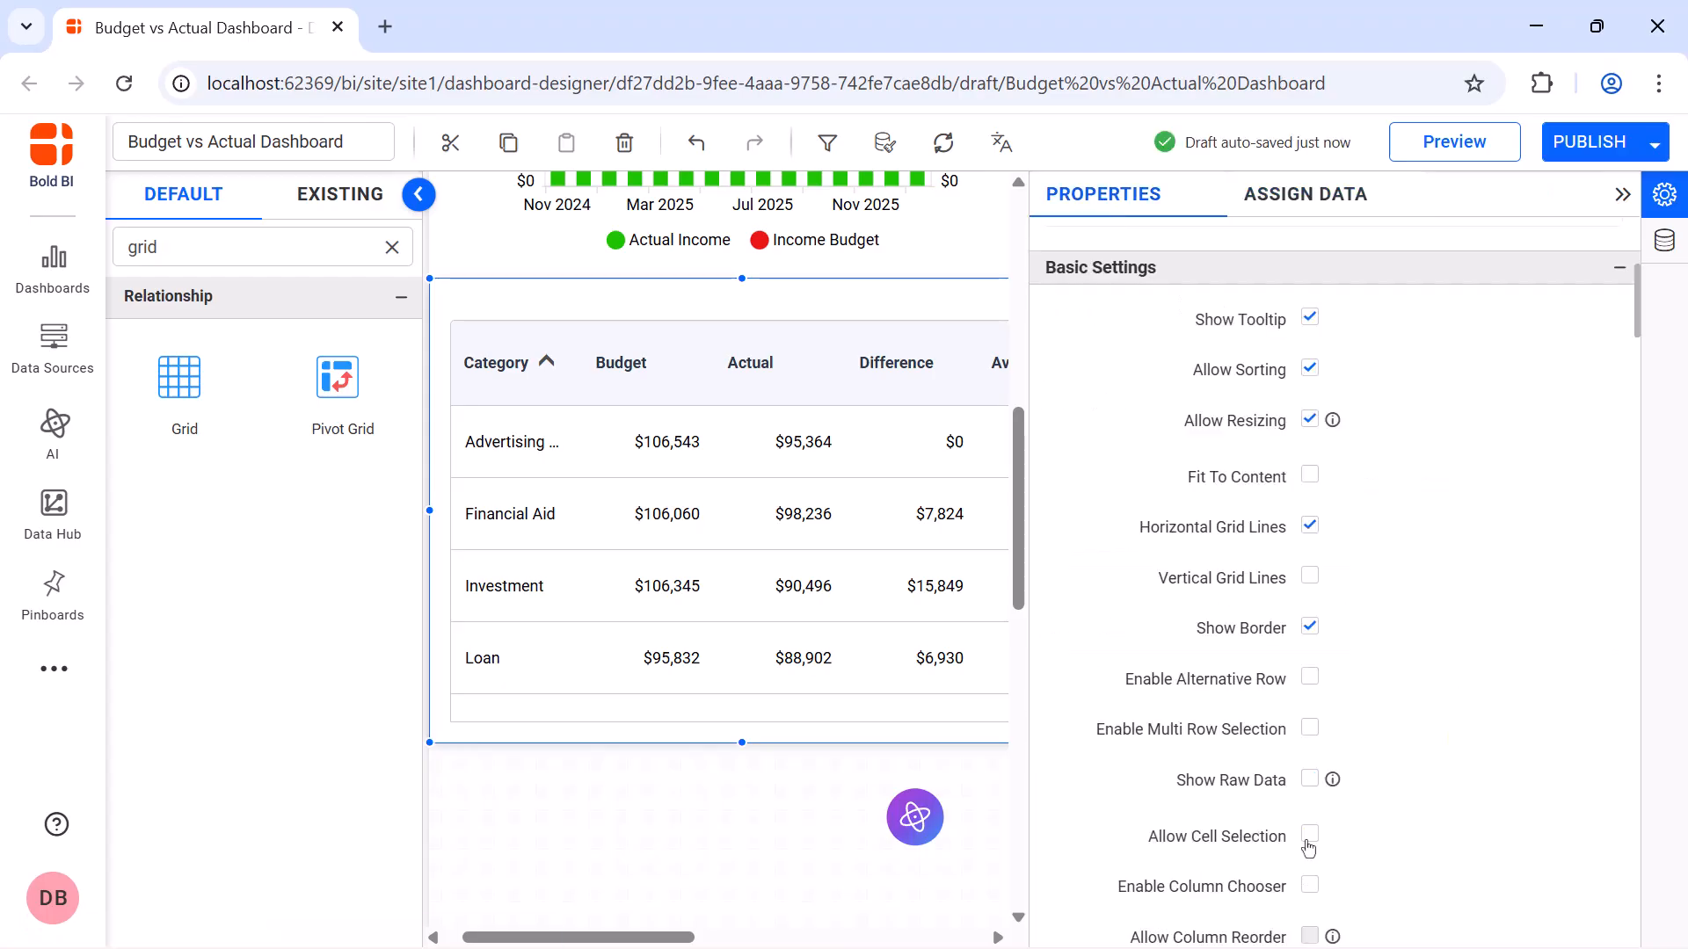
left_click(1309, 844)
Set the income grid's header foreground to black and its header background to light blue
scroll(1321, 425, "down", 5)
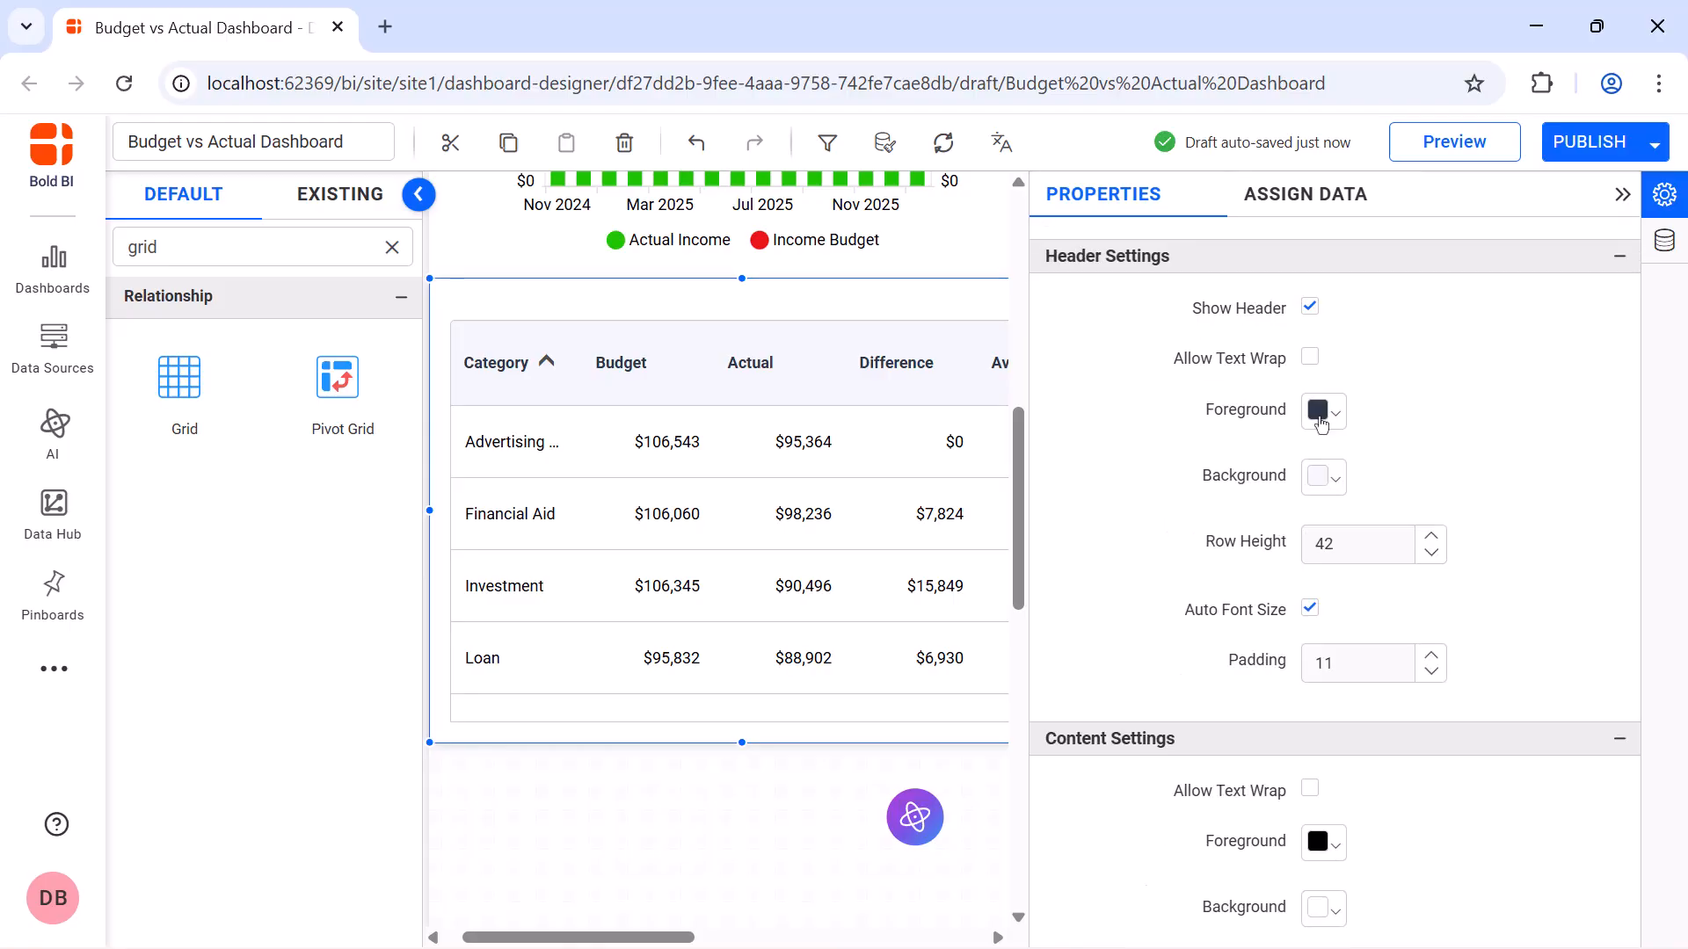
left_click(1320, 424)
left_click(1329, 601)
left_click(1455, 754)
left_click(1325, 479)
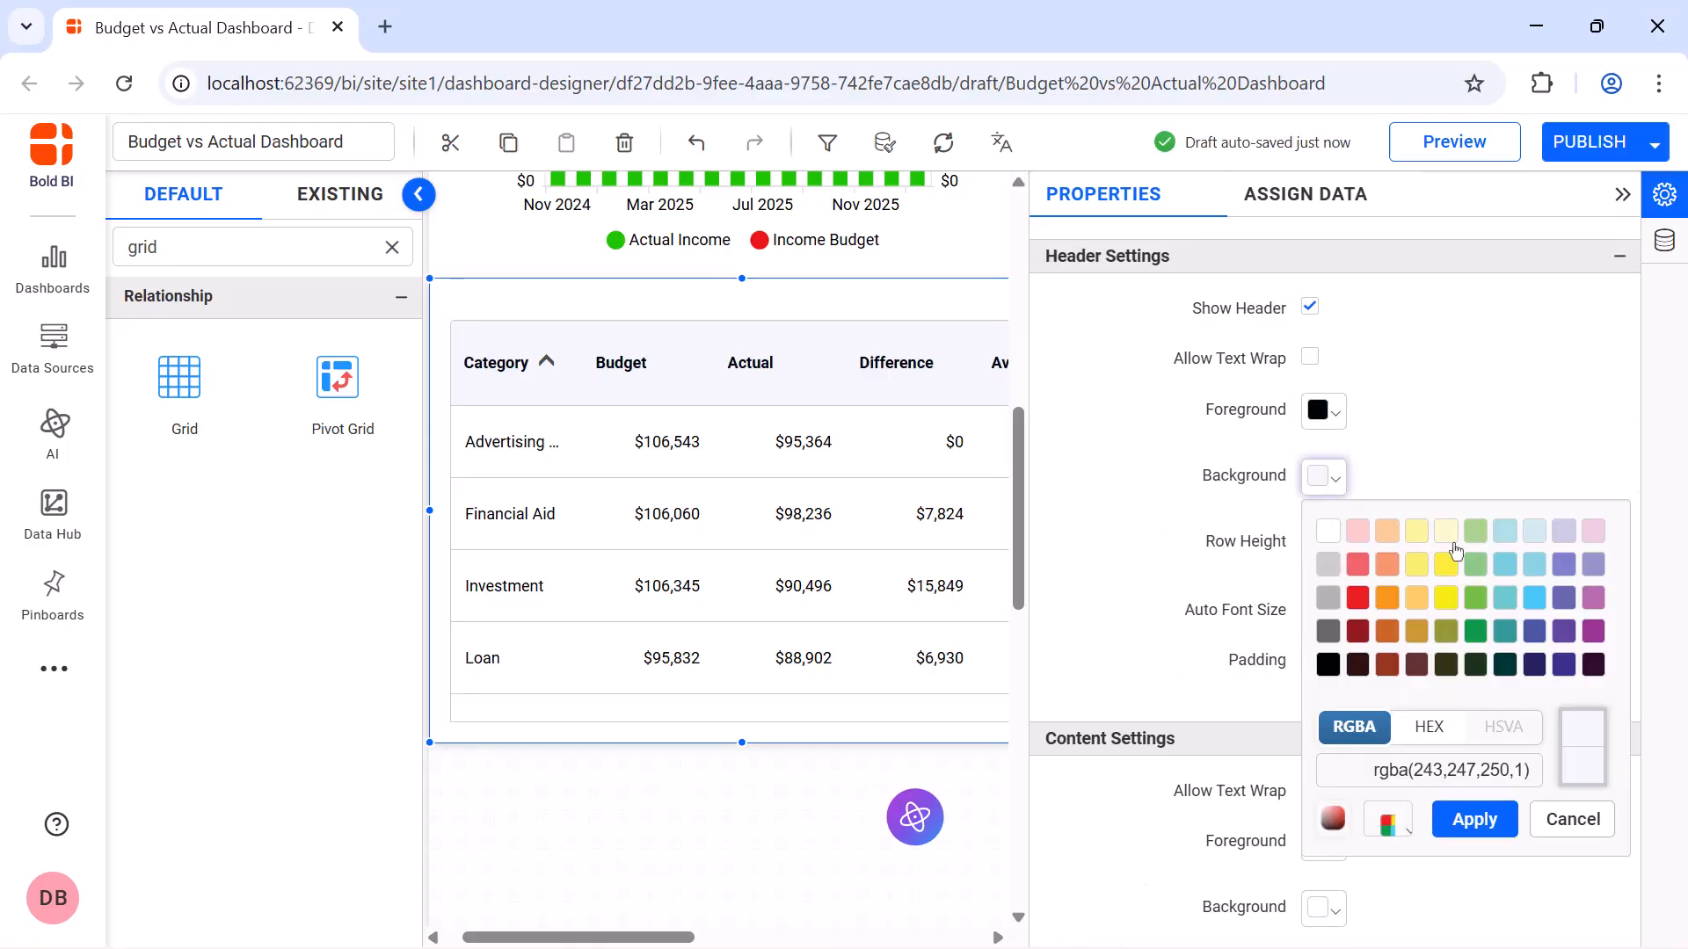
left_click(1505, 564)
left_click(1474, 820)
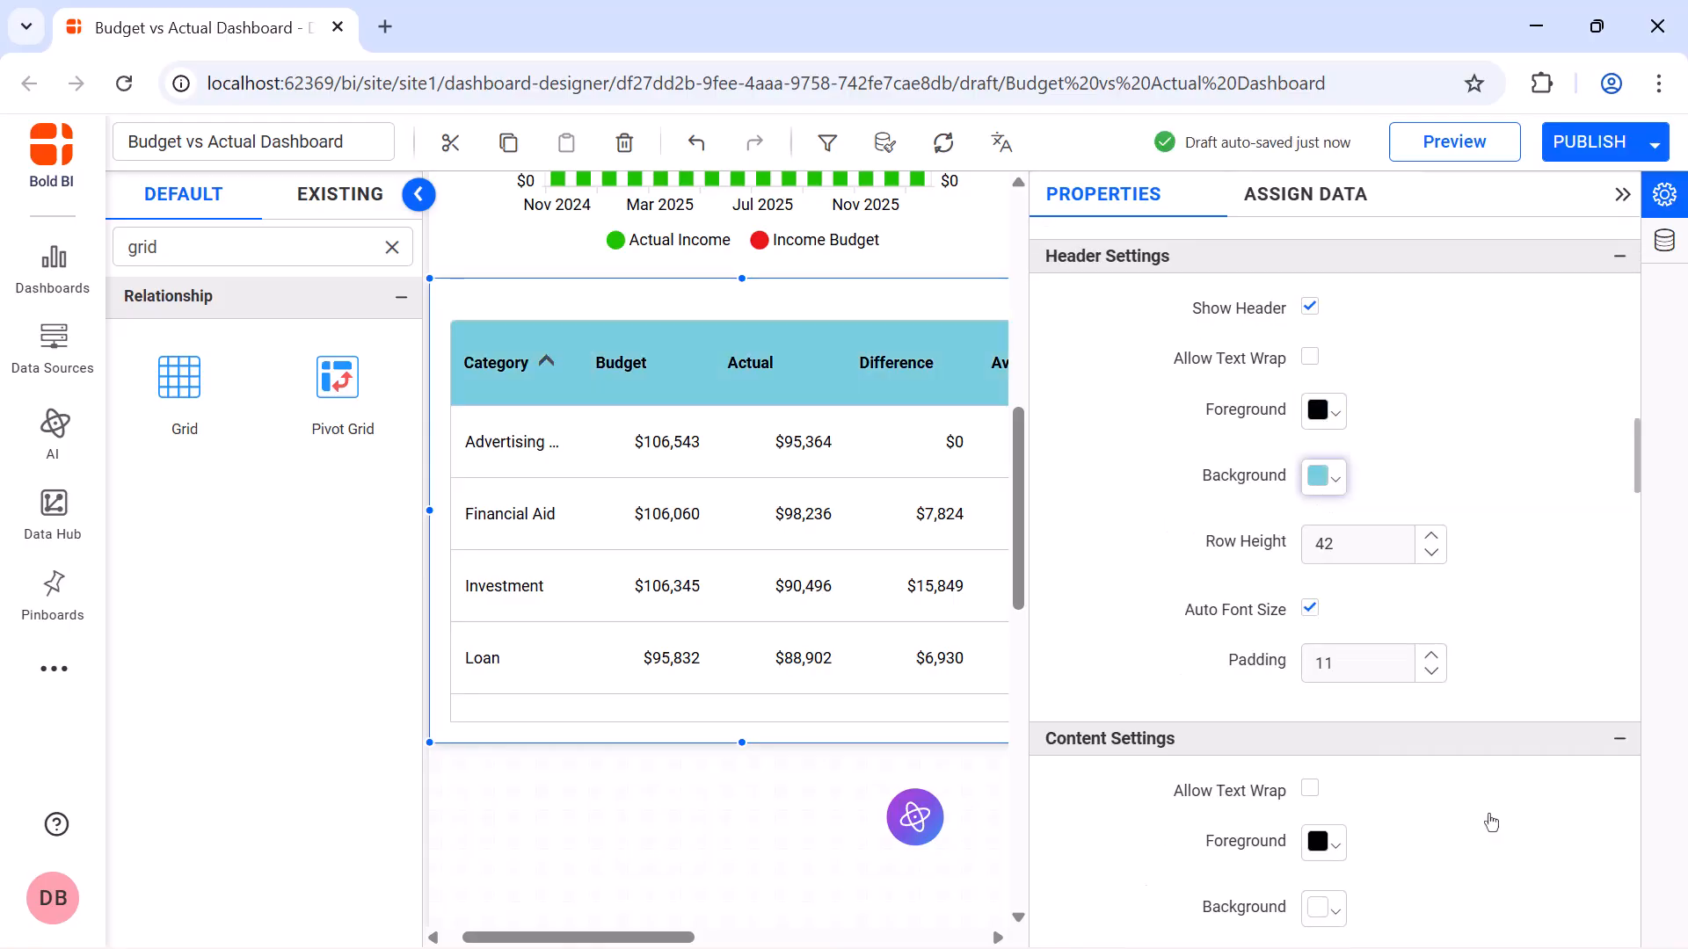
Set the income grid's header row height to 20 and its content row height to 15
left_click(1386, 552)
type("2")
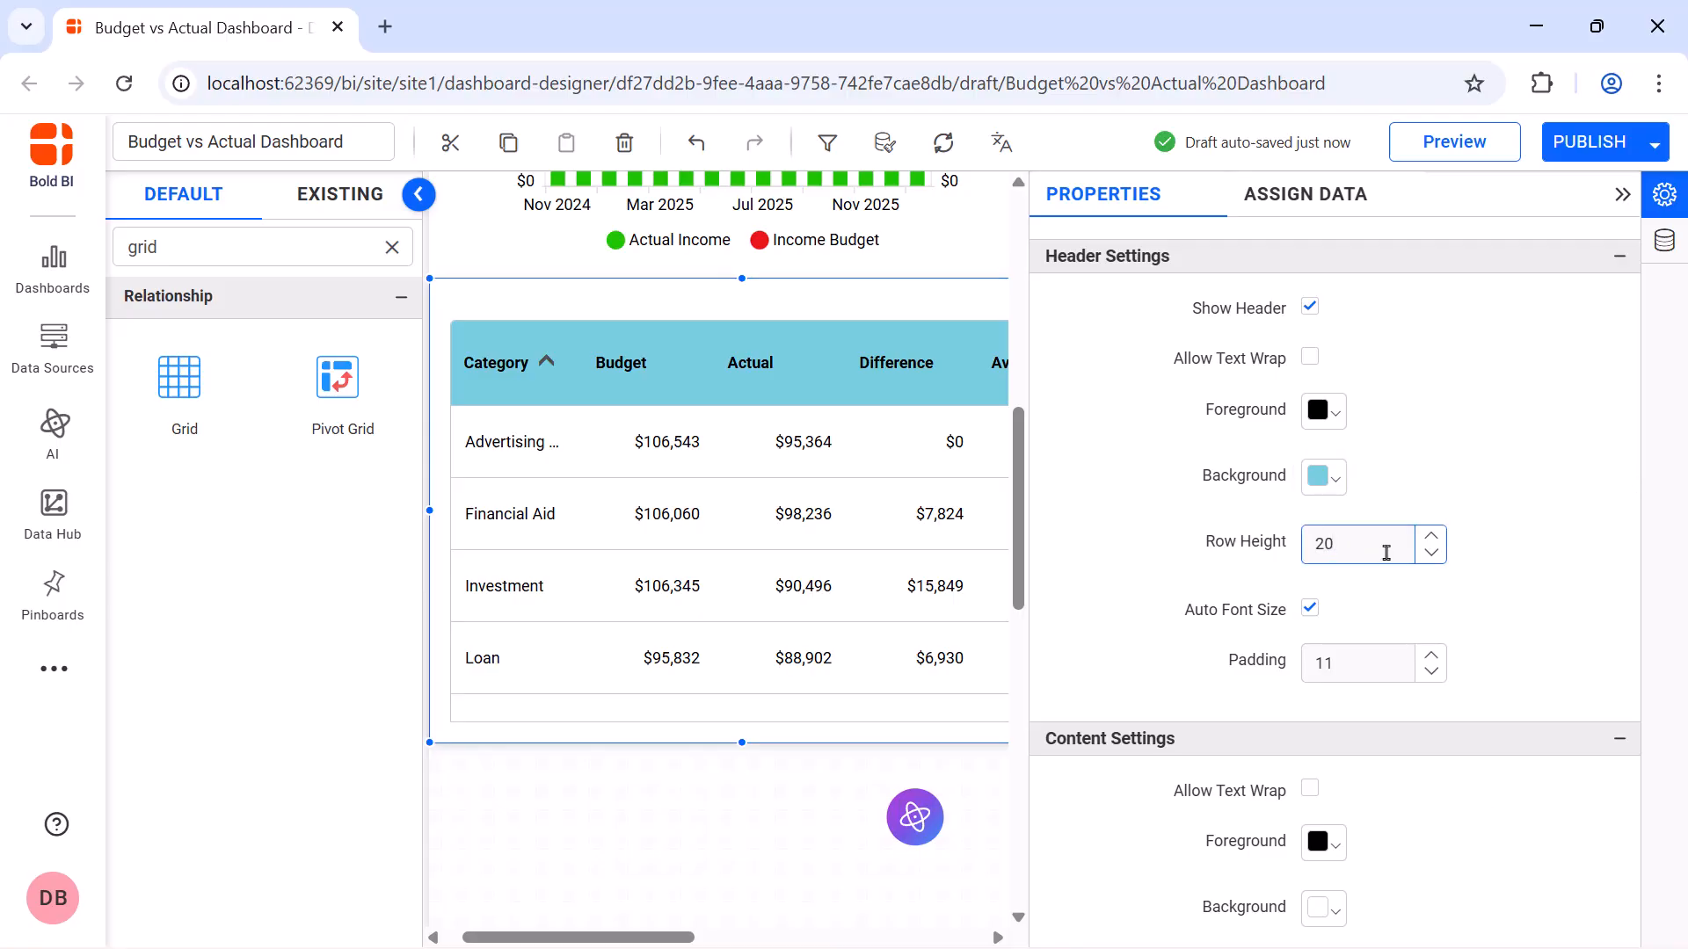
scroll(1386, 552, "down", 5)
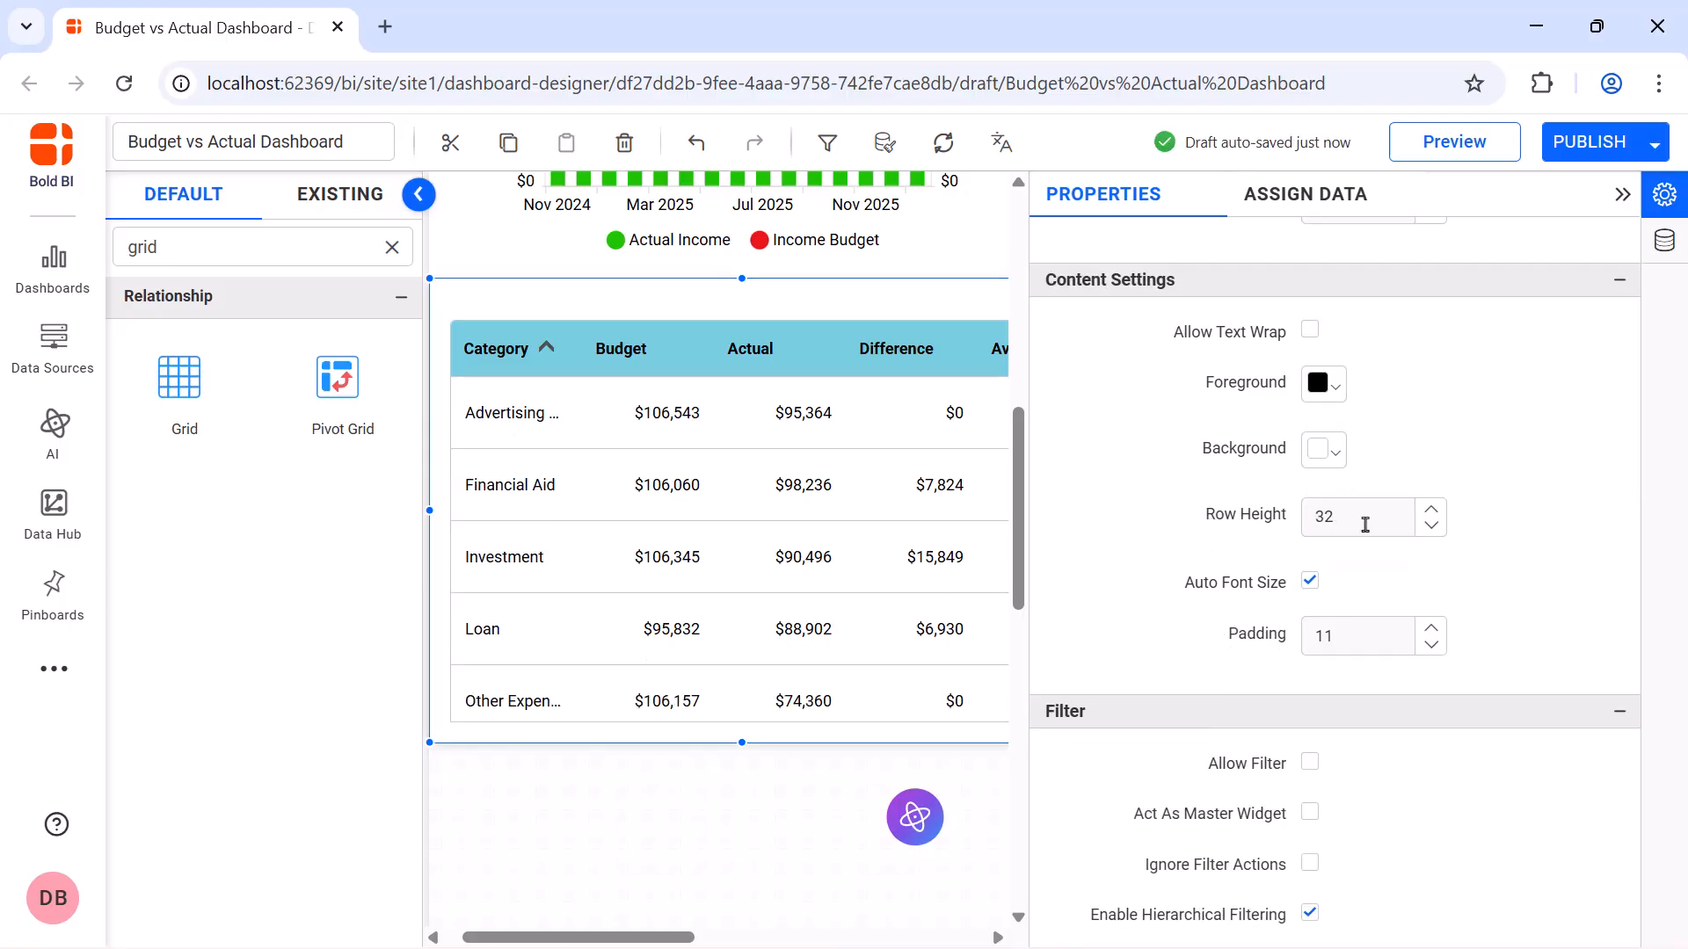
left_click(1367, 523)
type("15")
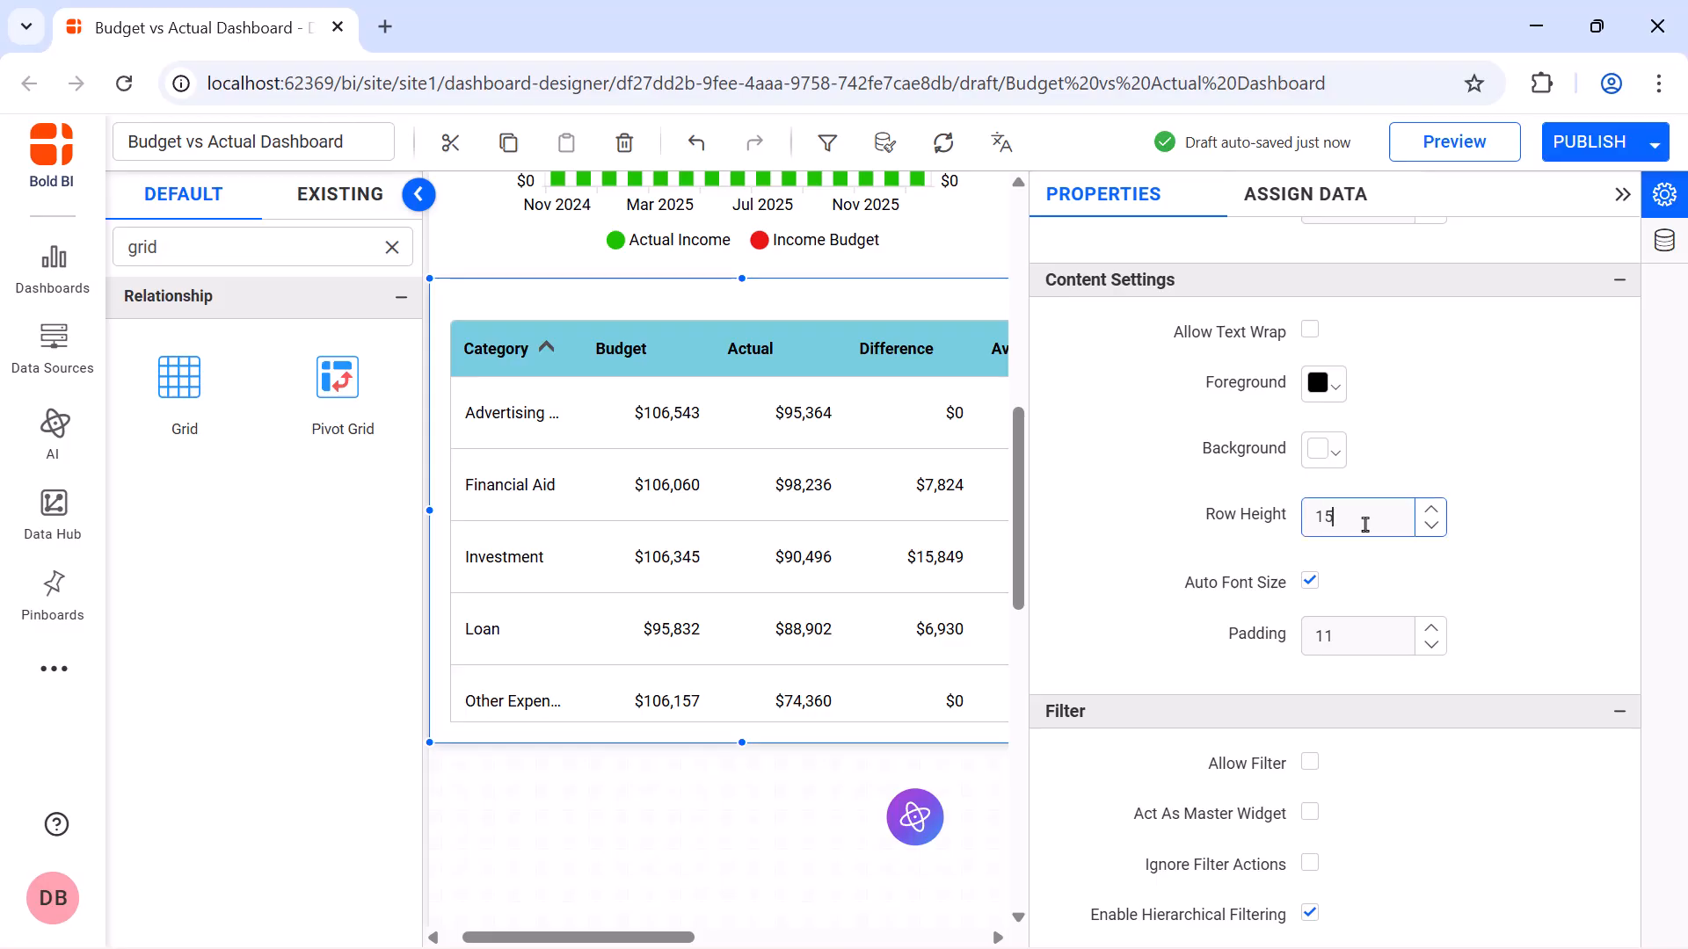
Center the headers and contents of all five columns in the income grid
scroll(1371, 518, "down", 6)
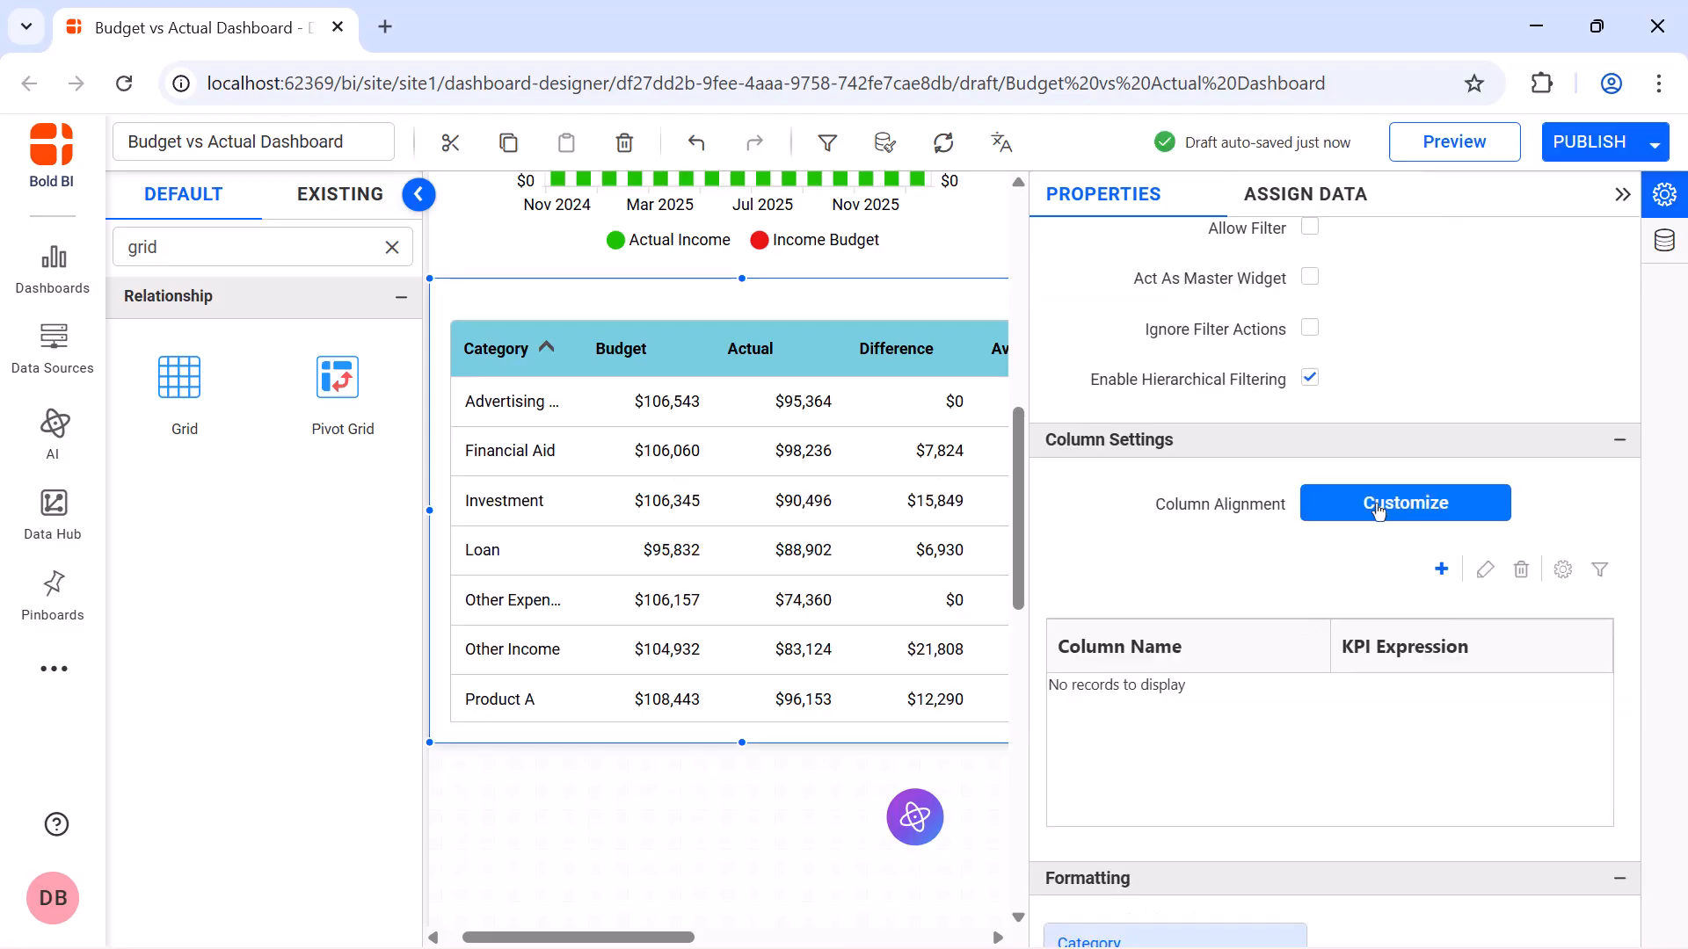
left_click(1378, 510)
left_click(759, 402)
left_click(759, 516)
left_click(758, 573)
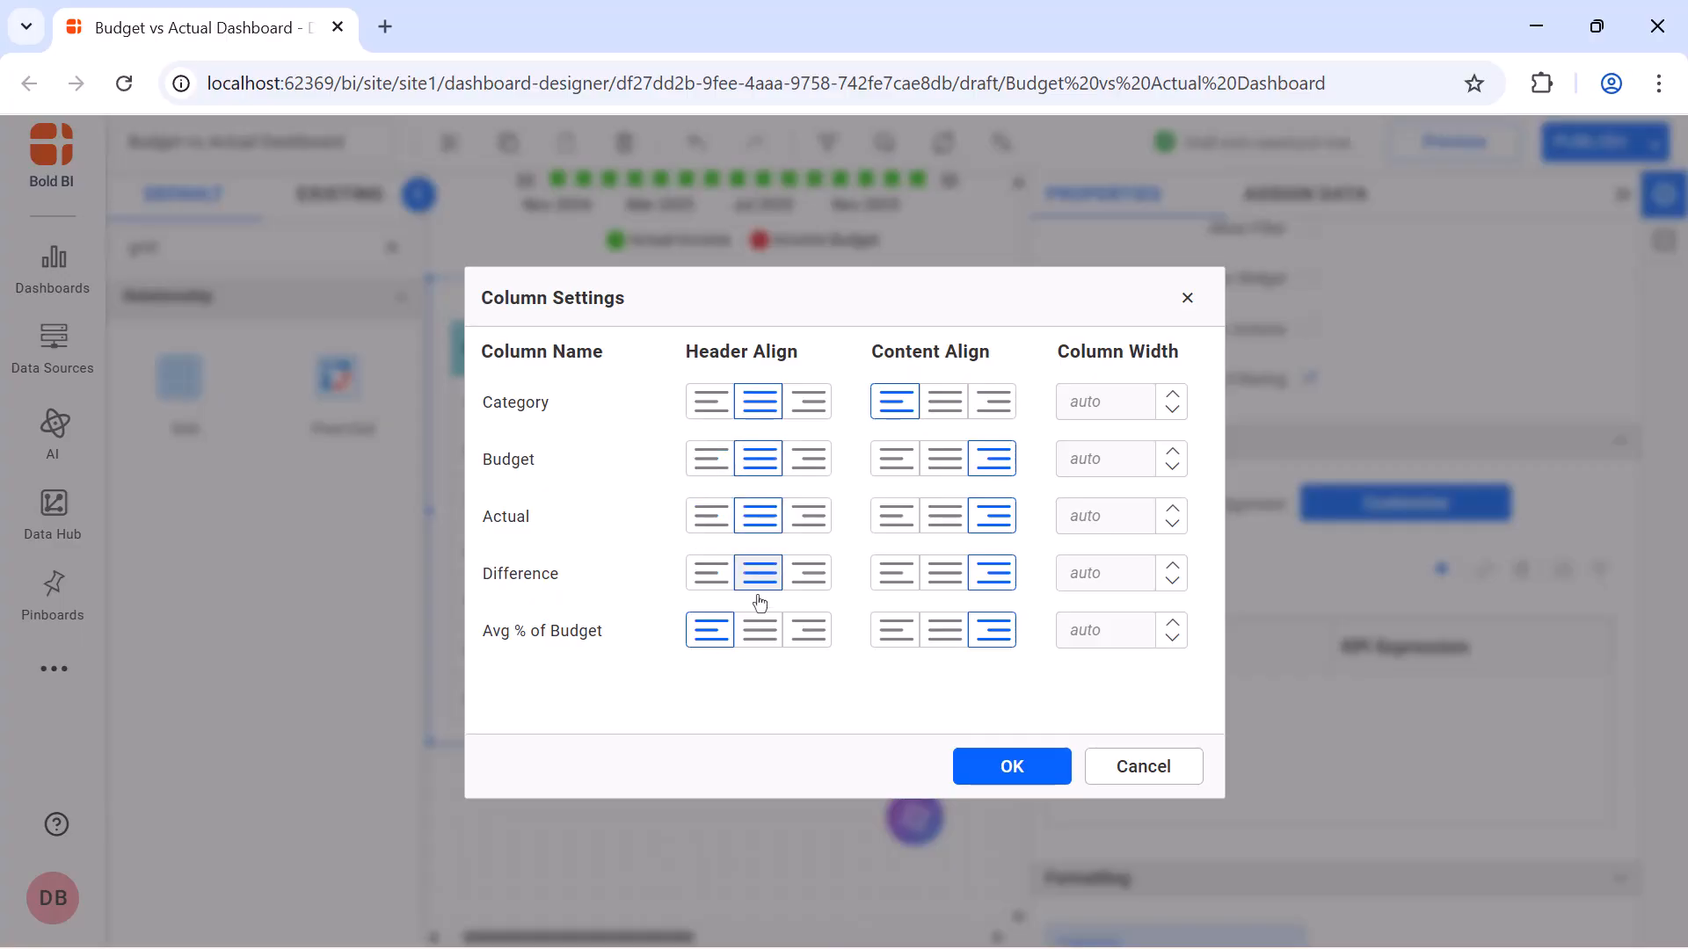
left_click(759, 630)
left_click(934, 404)
left_click(943, 459)
left_click(943, 516)
left_click(943, 573)
left_click(943, 630)
left_click(1012, 766)
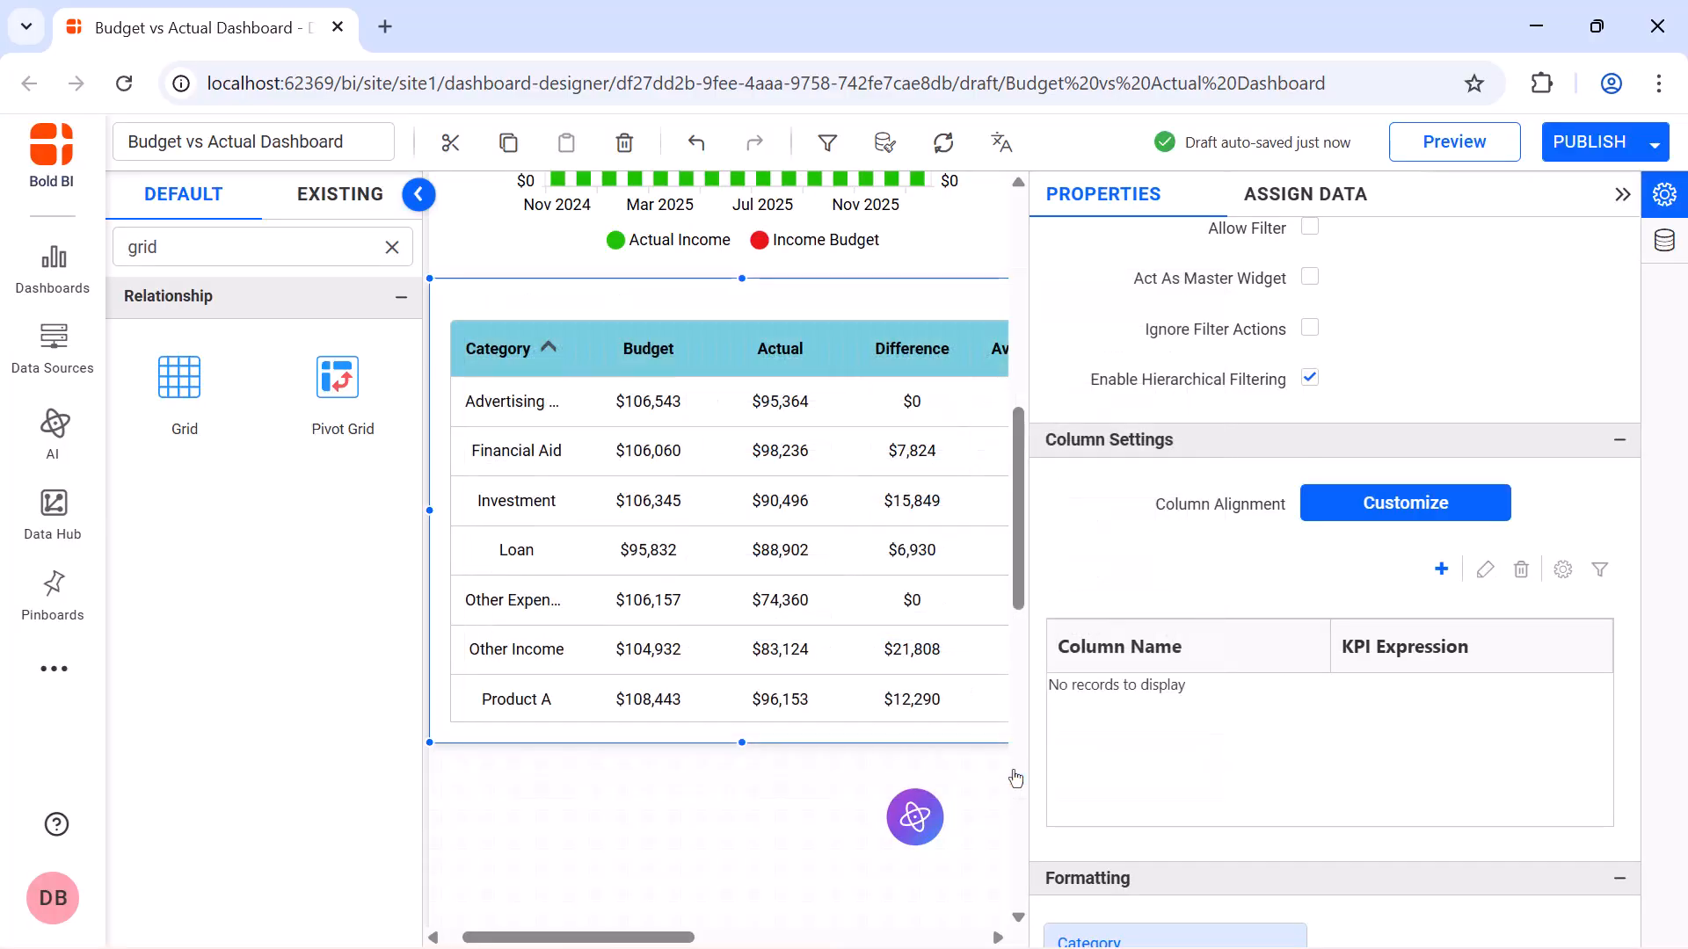
Apply bar formatting to the Avg Income Percentage on Budget column with bar text color rgba(38,37,37,1)
scroll(1089, 700, "down", 6)
left_click(1088, 598)
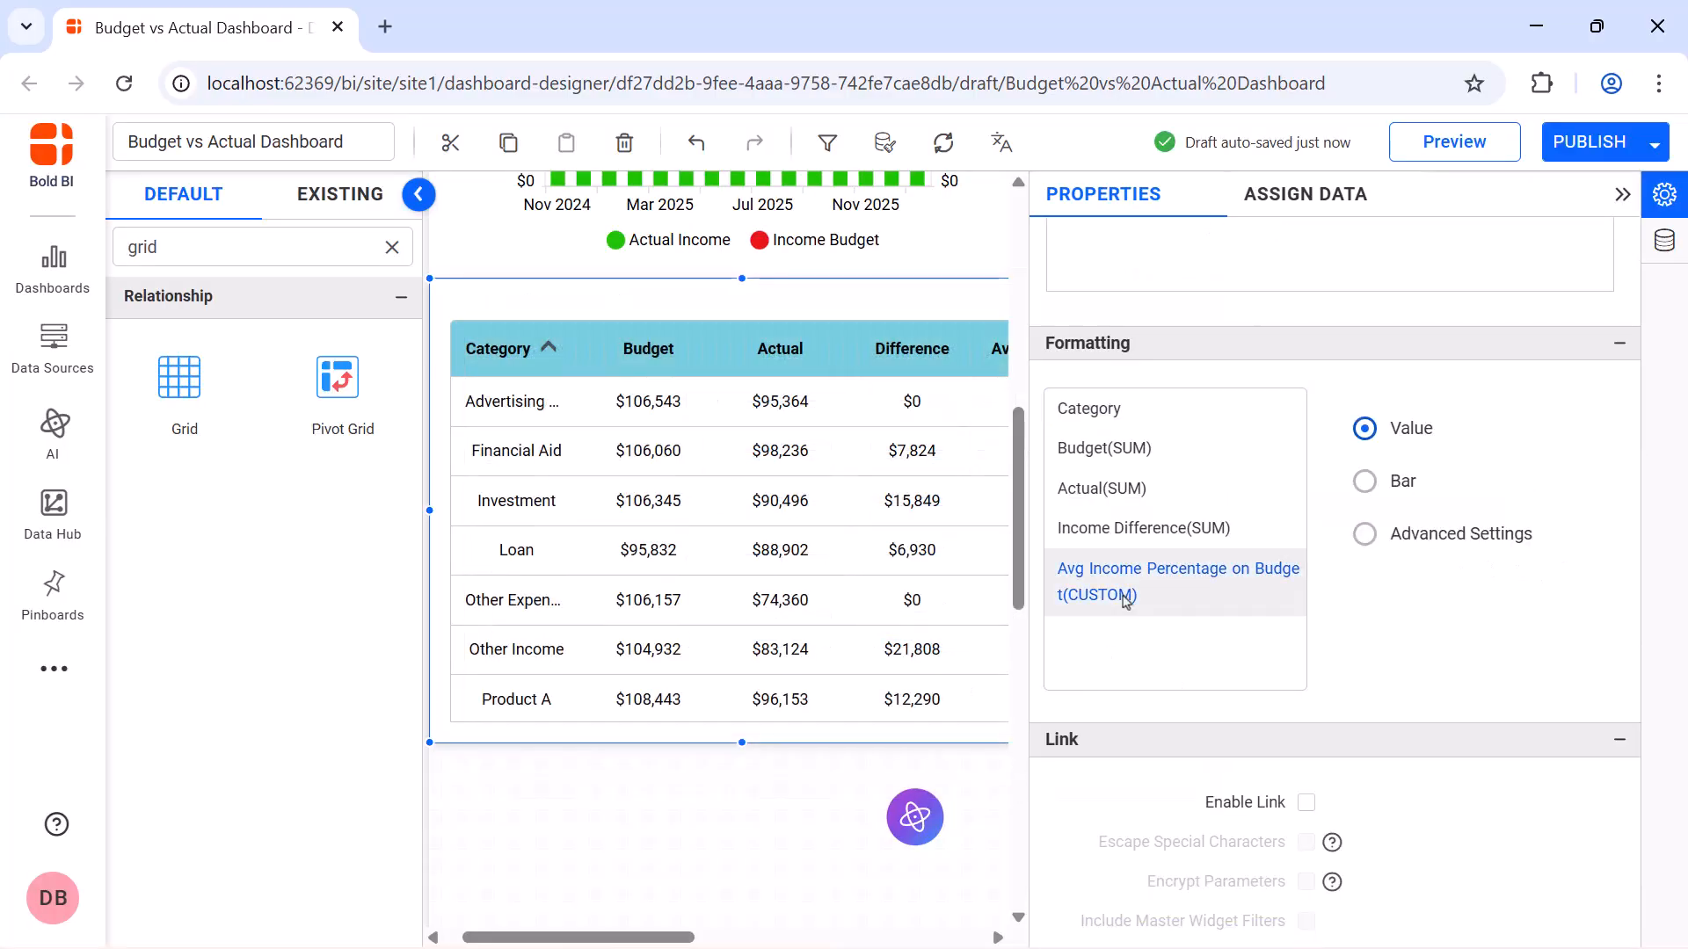
left_click(1366, 482)
left_click(819, 404)
left_click(821, 605)
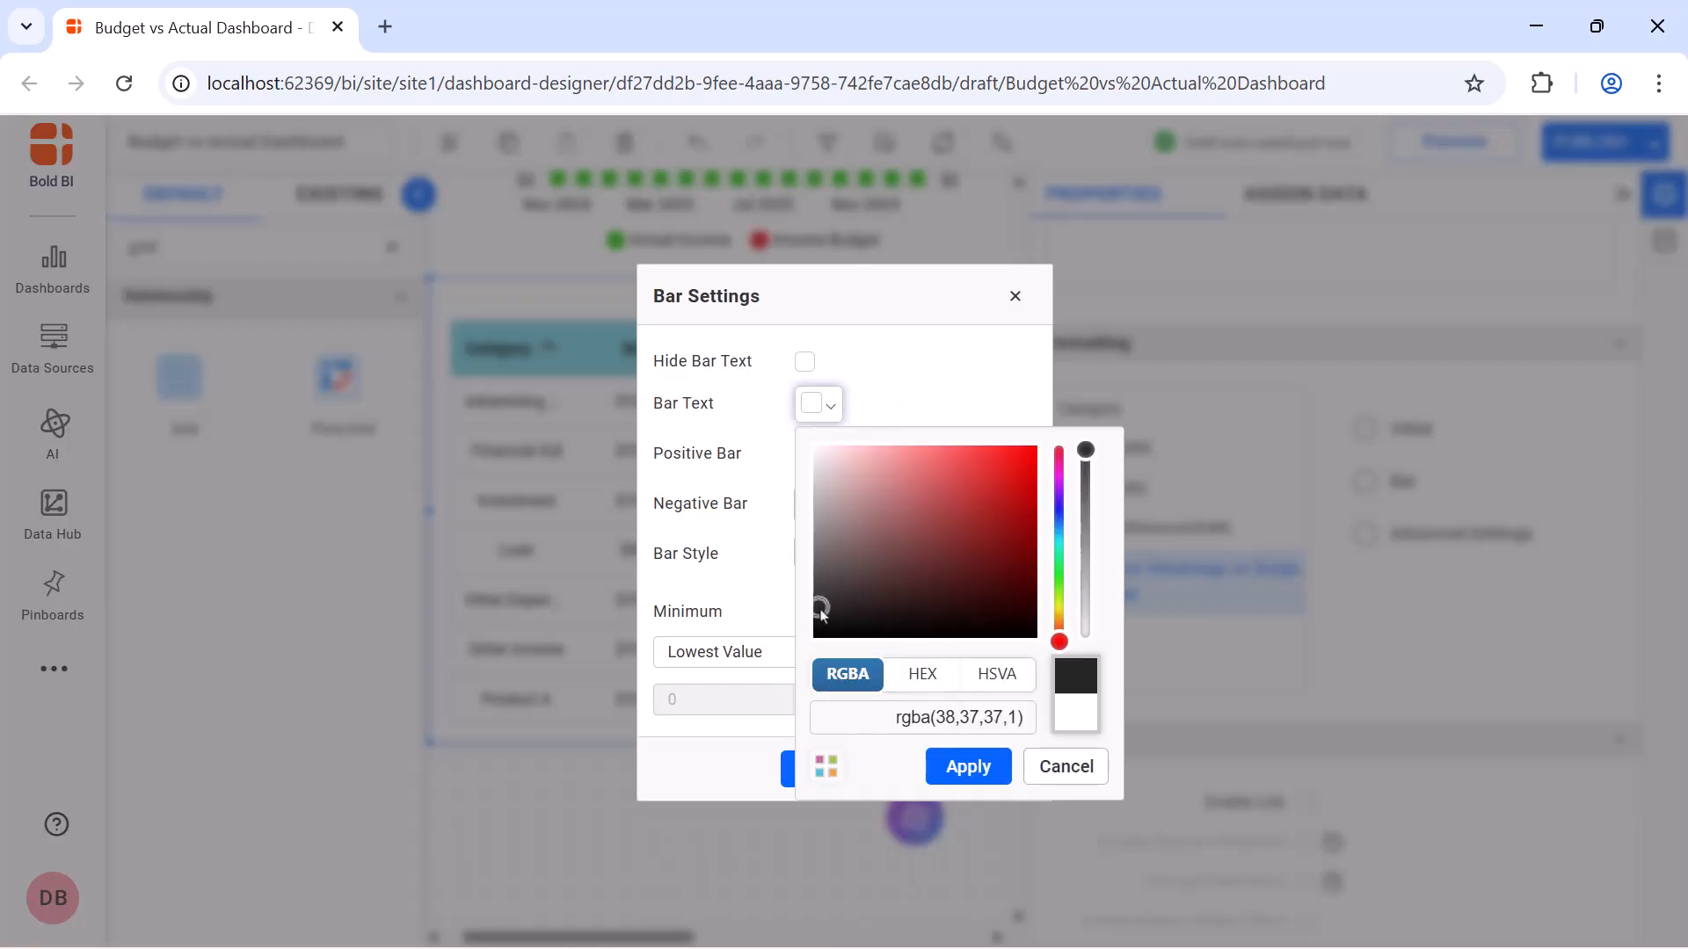
left_click(964, 765)
Set both the positive and negative bar colors to bright green, using rgba(41,245,75,1) for the positive bar
left_click(818, 454)
left_click_drag(1061, 624, 1060, 631)
left_click(1002, 509)
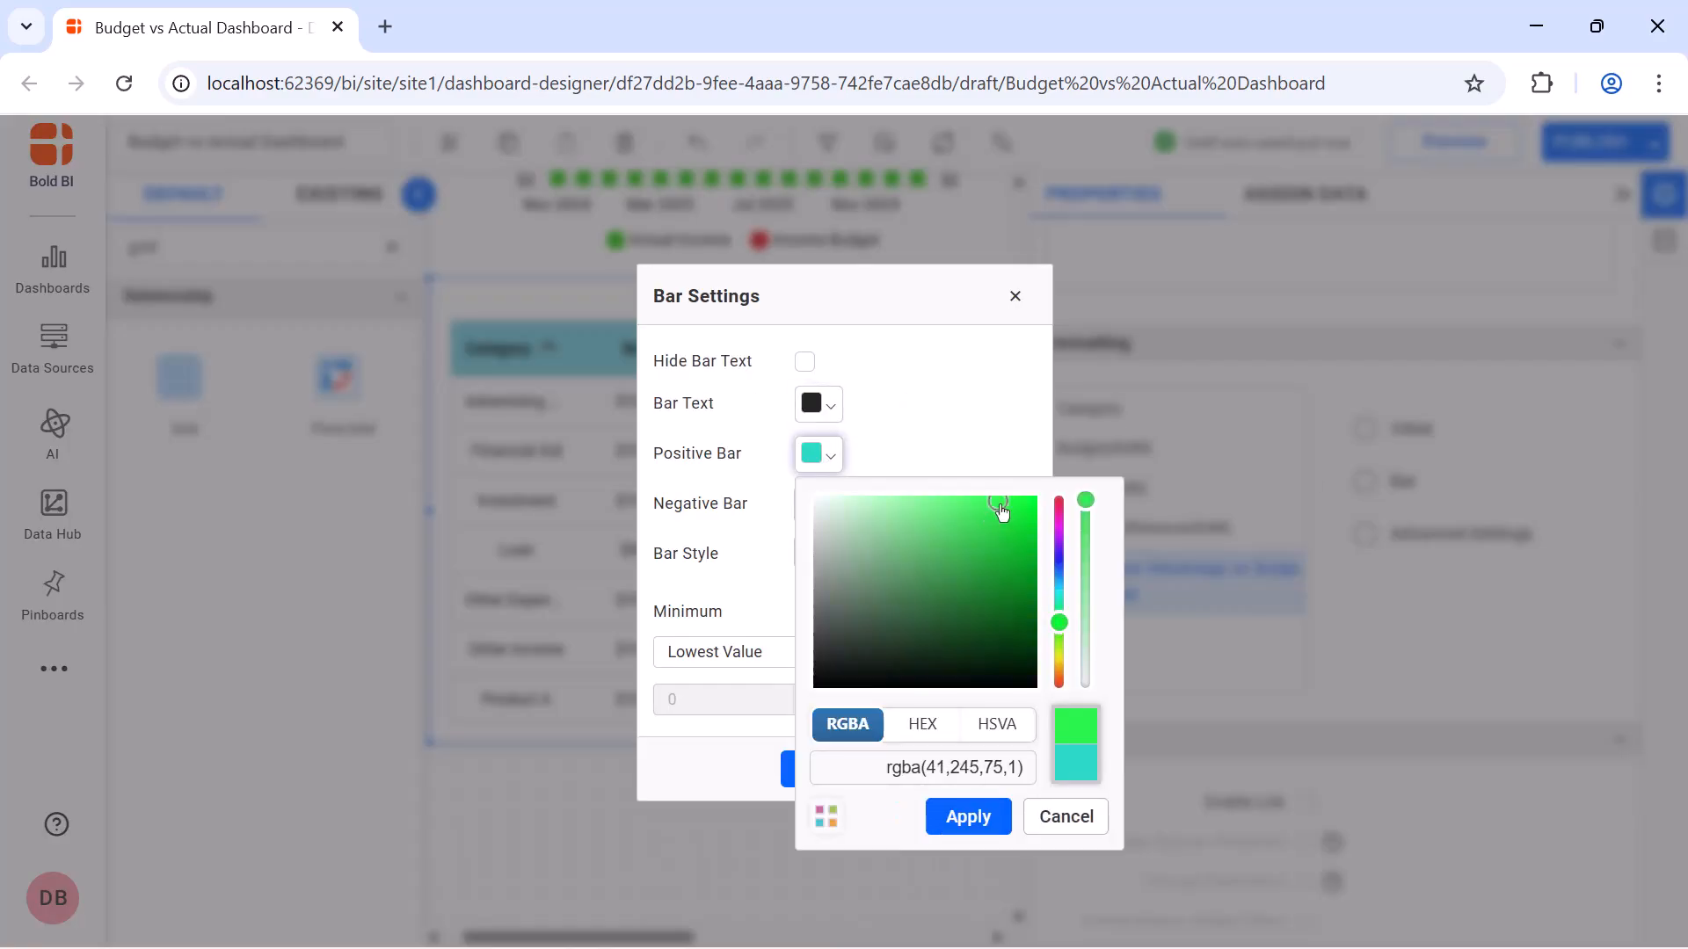
left_click(968, 816)
left_click(823, 515)
left_click(1061, 672)
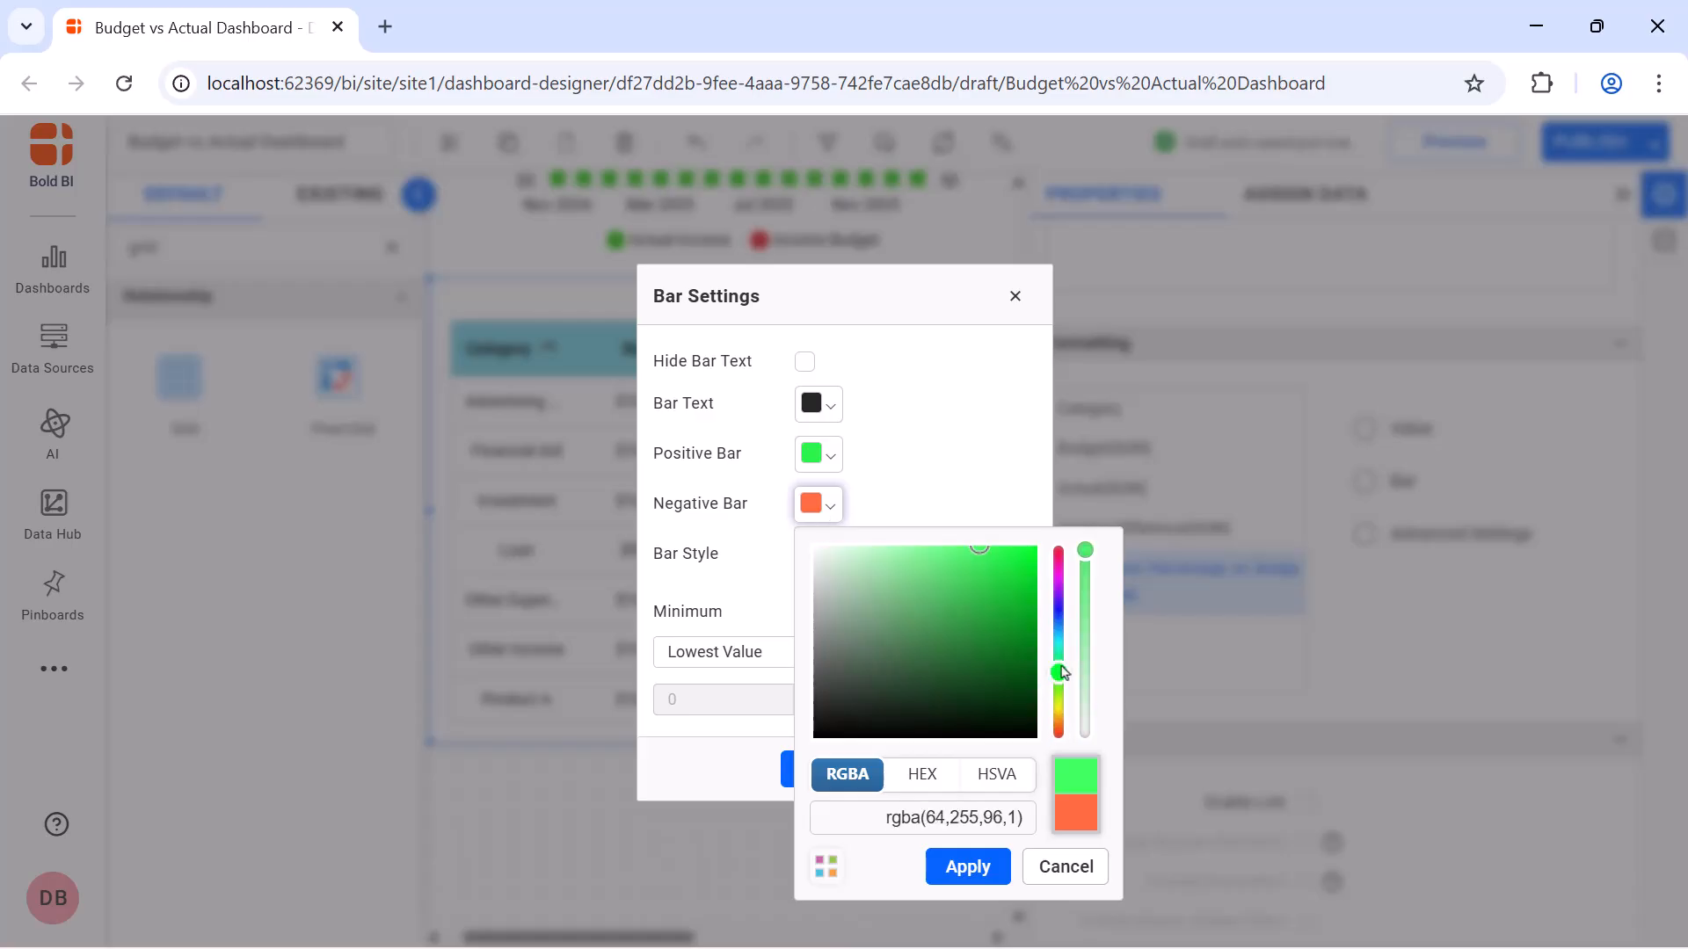
left_click(1007, 570)
left_click(968, 867)
Set the bar range to a custom minimum of 0 and a custom maximum of 100, and apply the bar settings
left_click(791, 651)
left_click(784, 722)
left_click(900, 652)
left_click(908, 726)
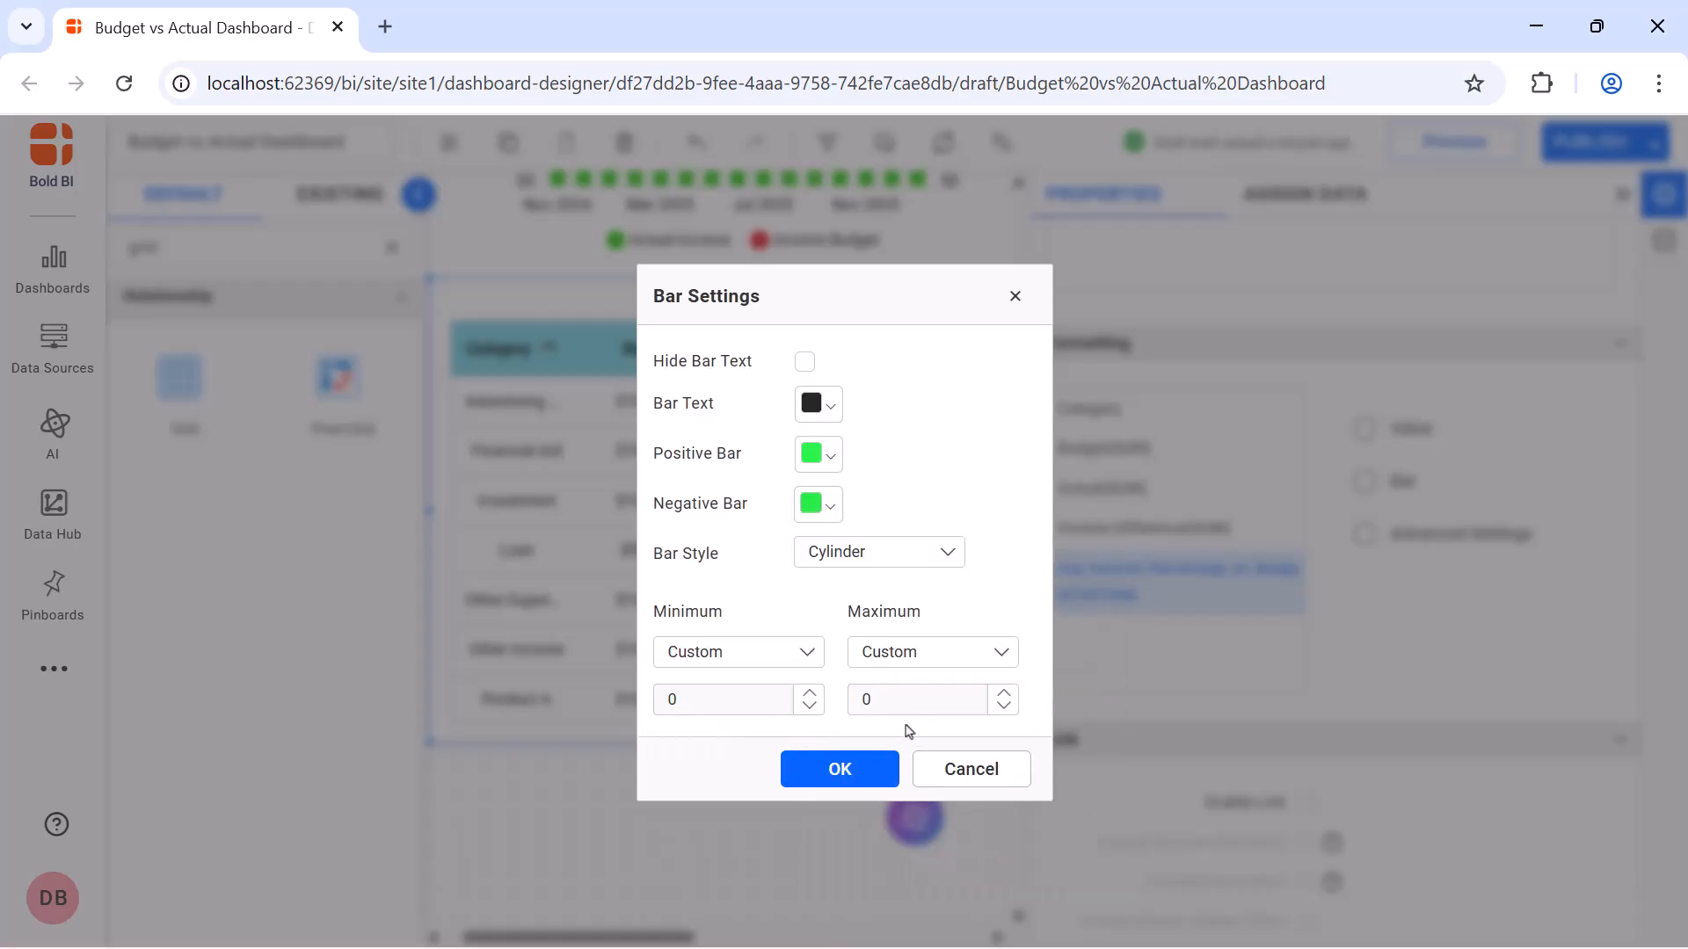
double_click(910, 701)
type("100")
left_click(840, 769)
Turn off the shadow around the income grid's container
scroll(1307, 583, "down", 10)
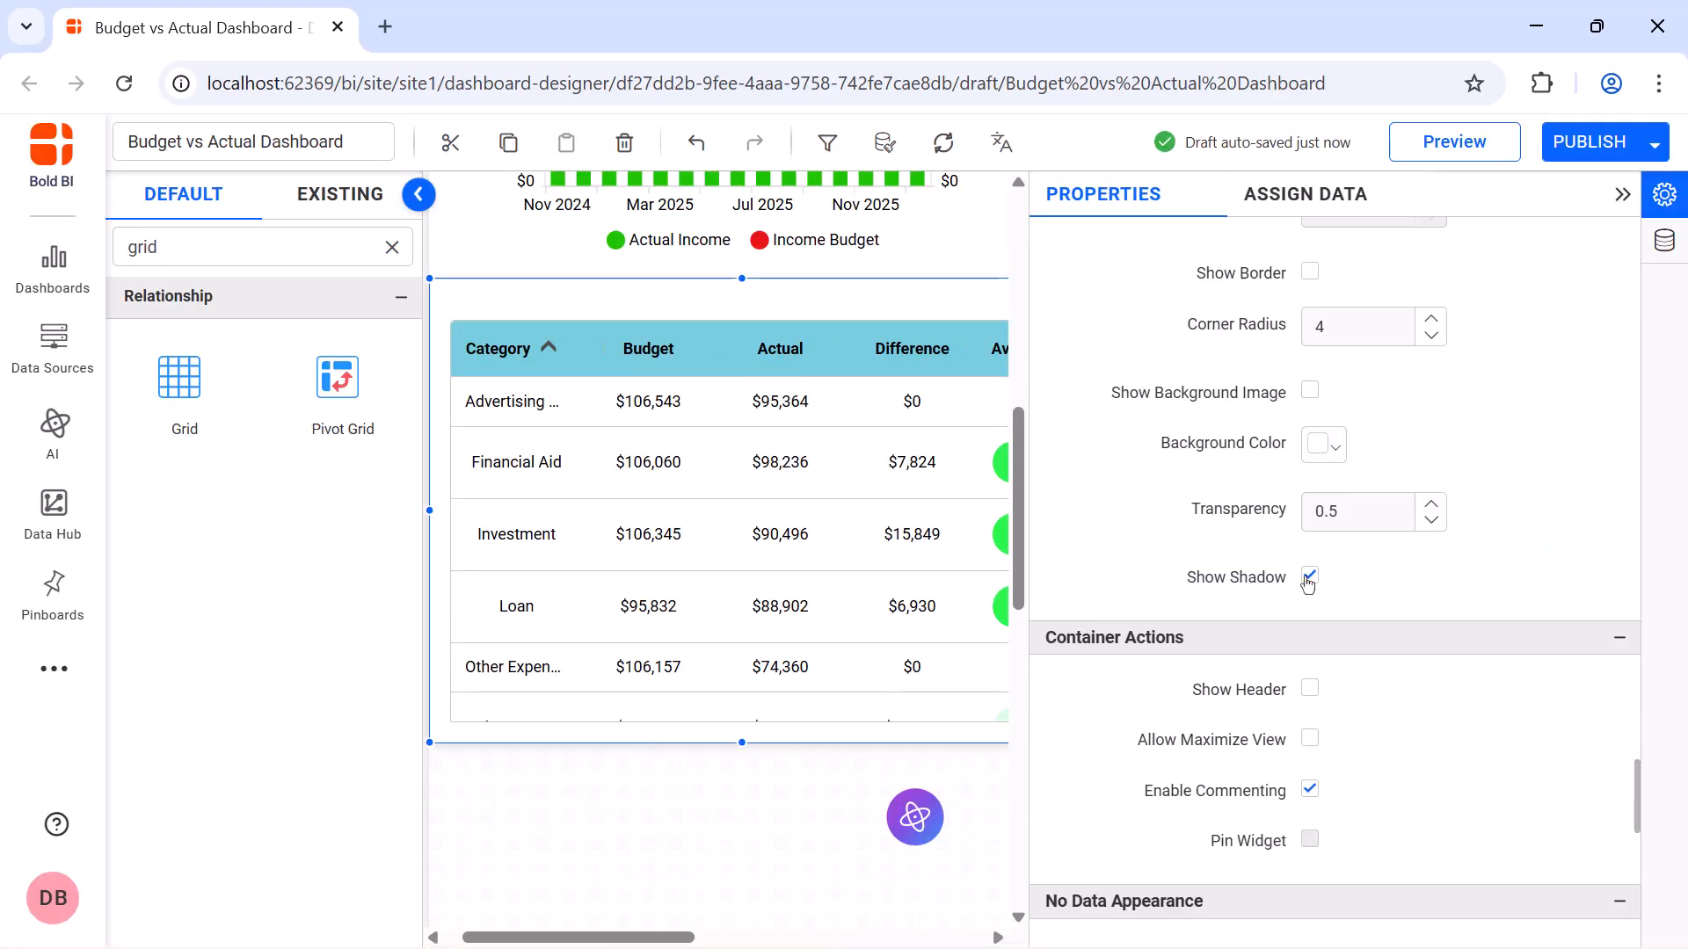
left_click(1309, 579)
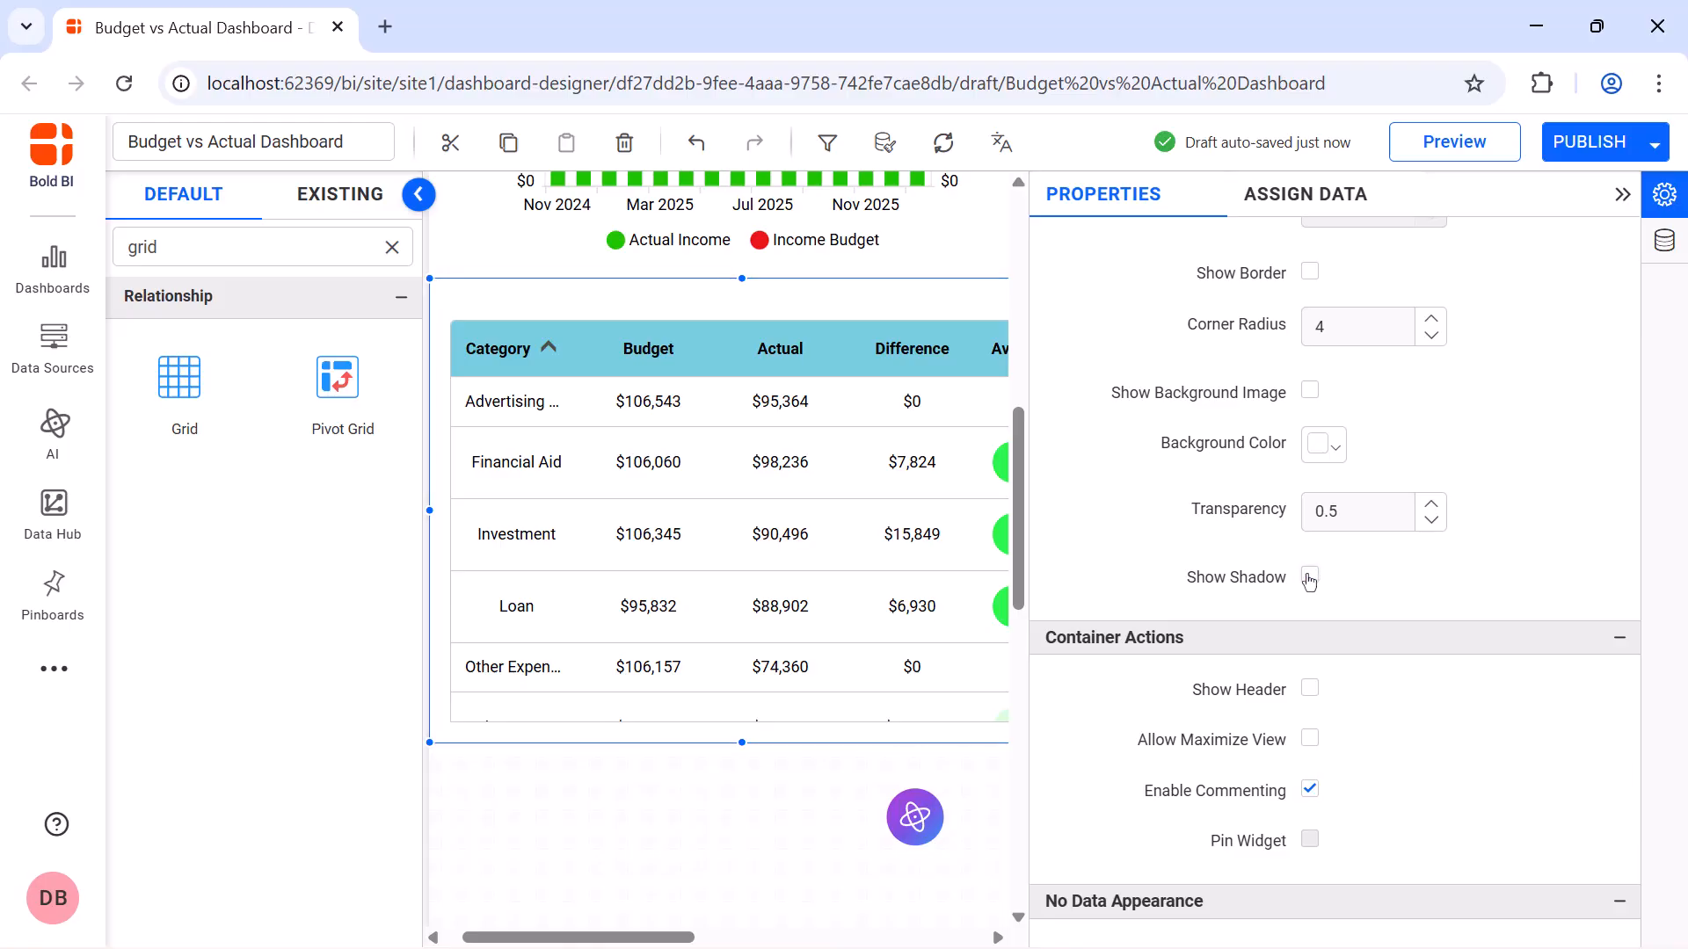
Place a Grid widget beneath the expense combo chart and enlarge it to match the income grid's size
left_click(1622, 195)
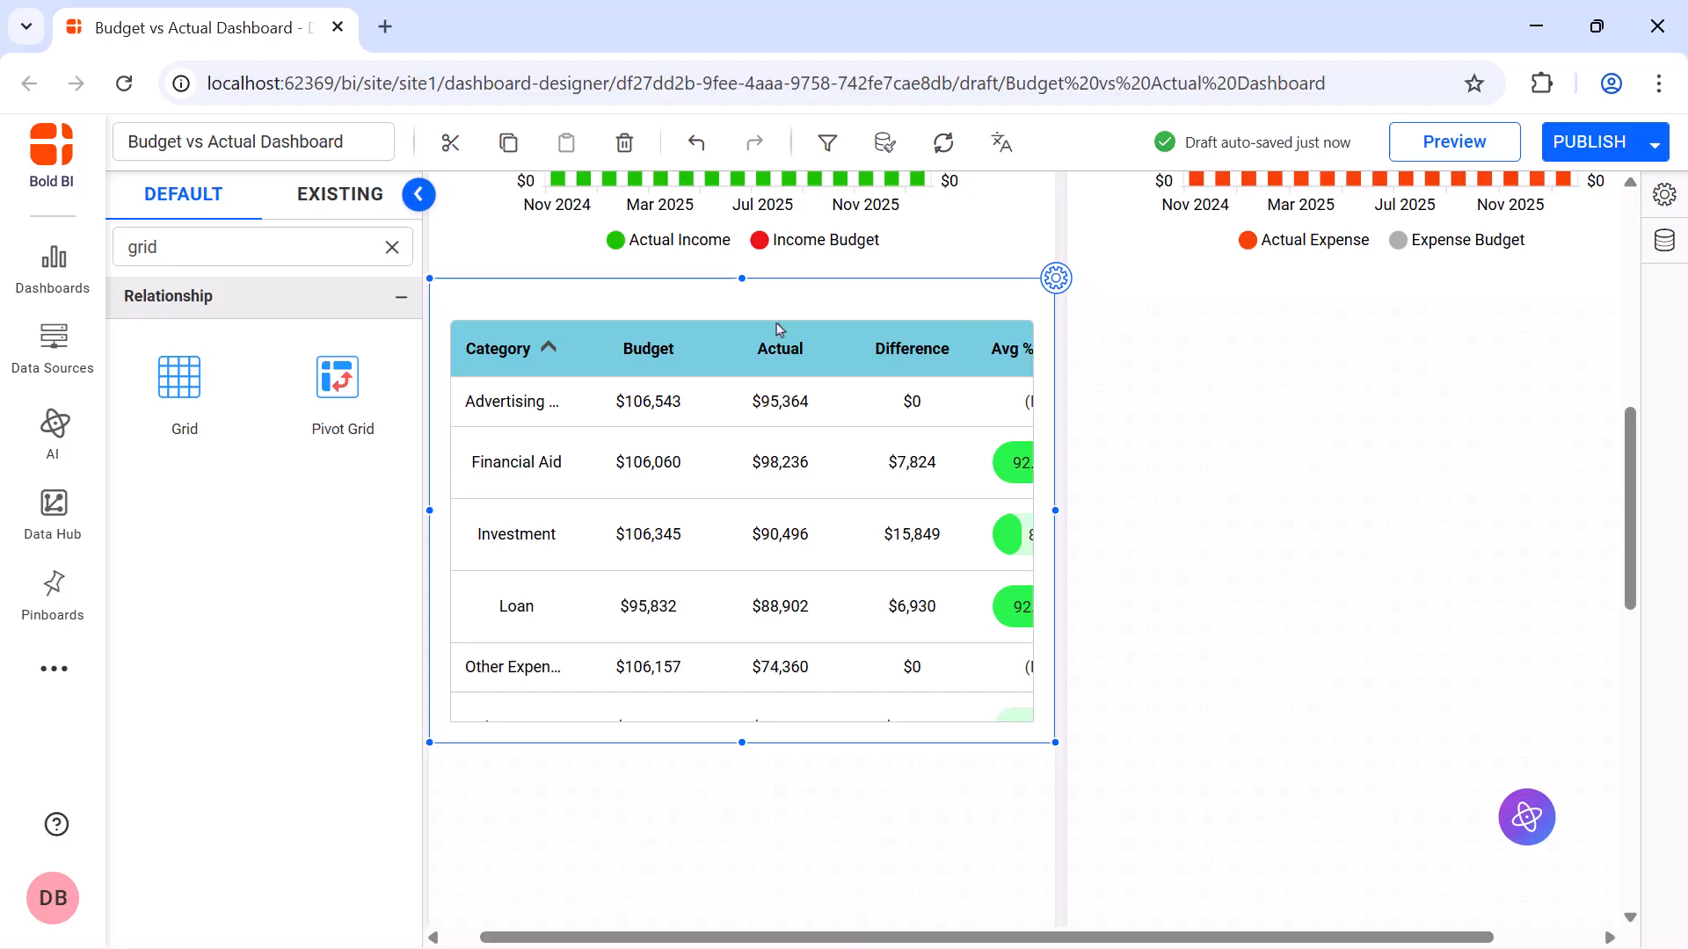
left_click_drag(145, 389, 1126, 354)
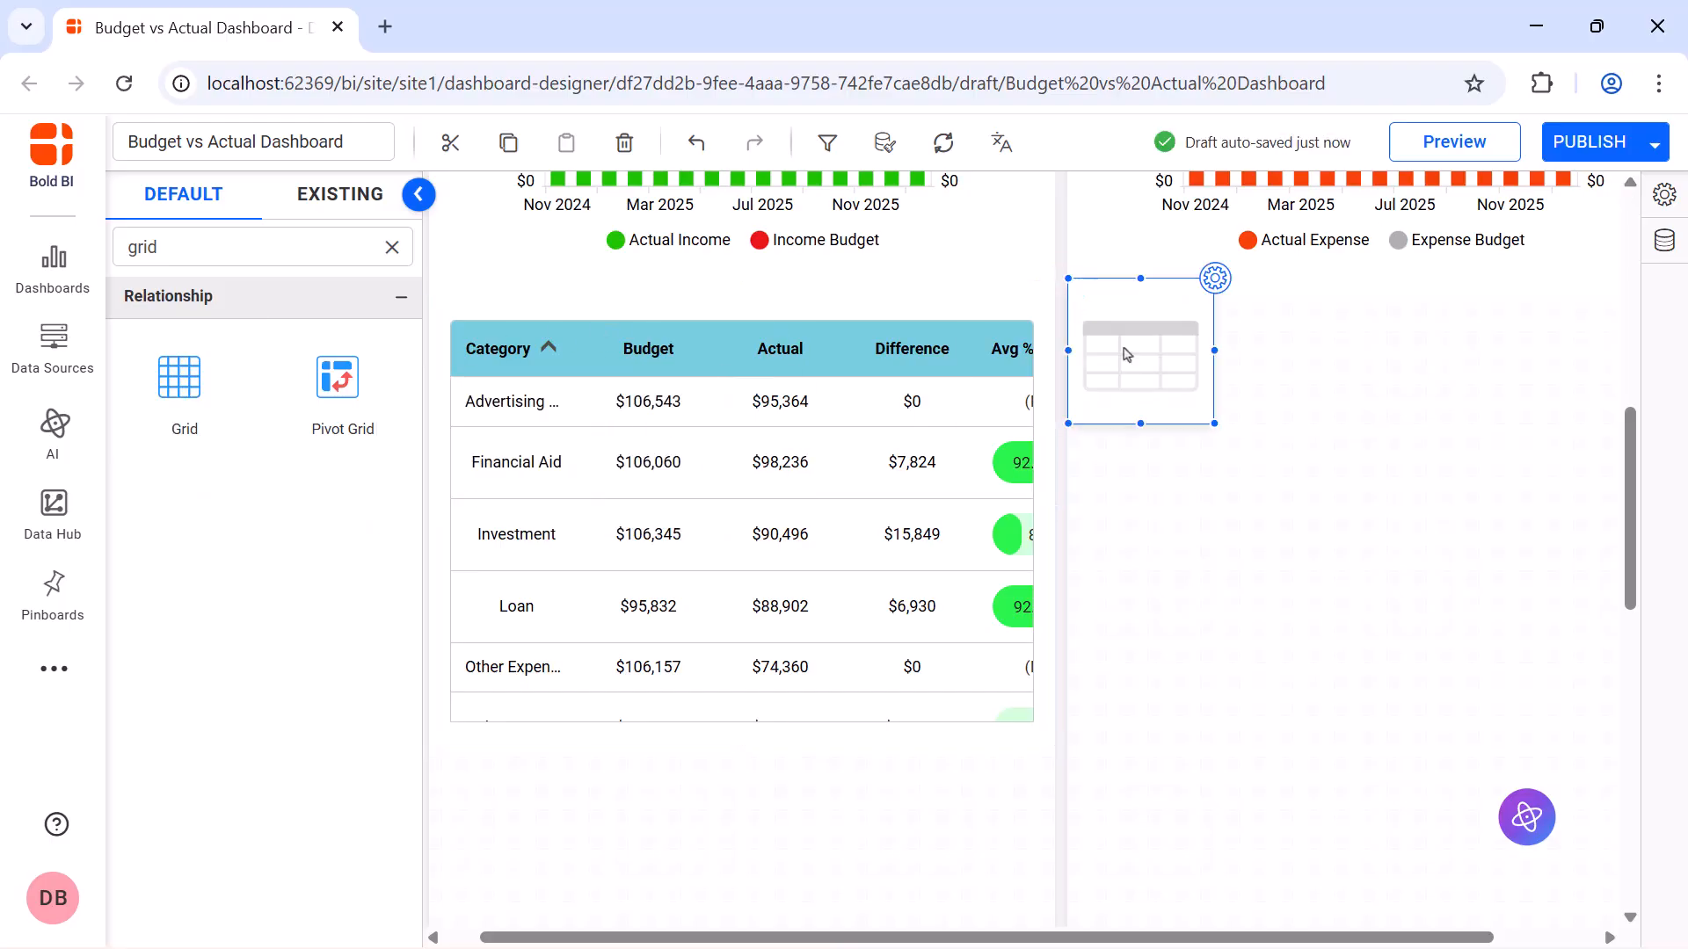
left_click_drag(1215, 424, 1565, 739)
Assign Category, Budget and Actual as columns of the expense grid
left_click(1308, 203)
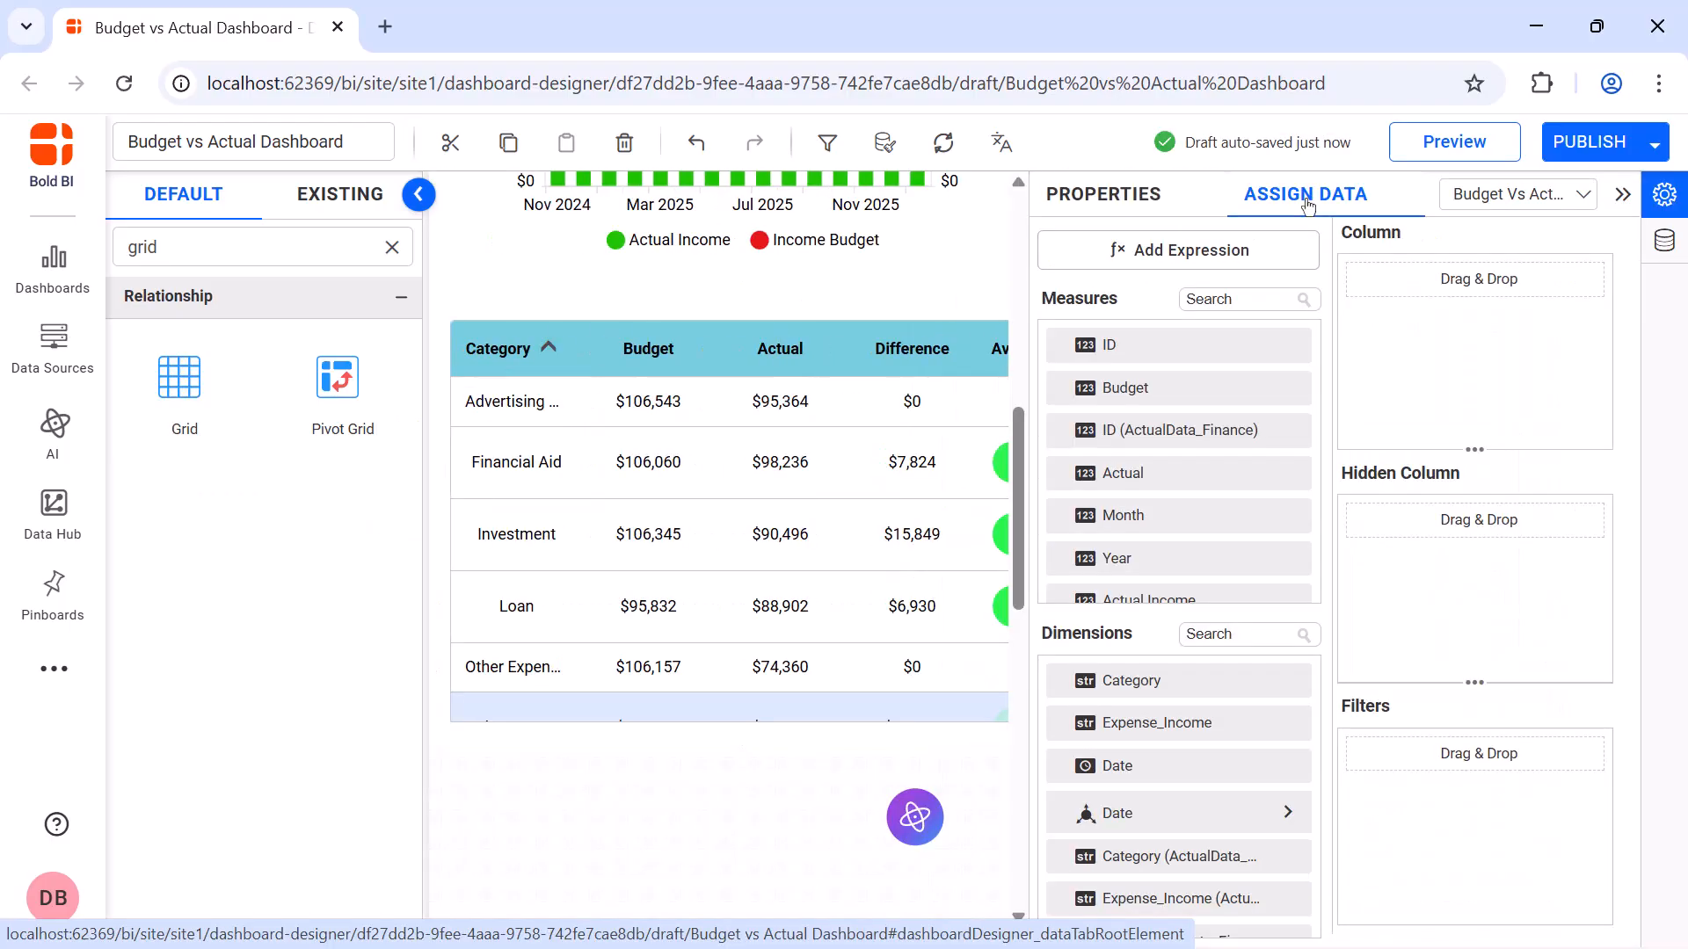
left_click_drag(1132, 680, 1367, 350)
left_click_drag(1125, 388, 1362, 370)
left_click_drag(1143, 479, 1371, 395)
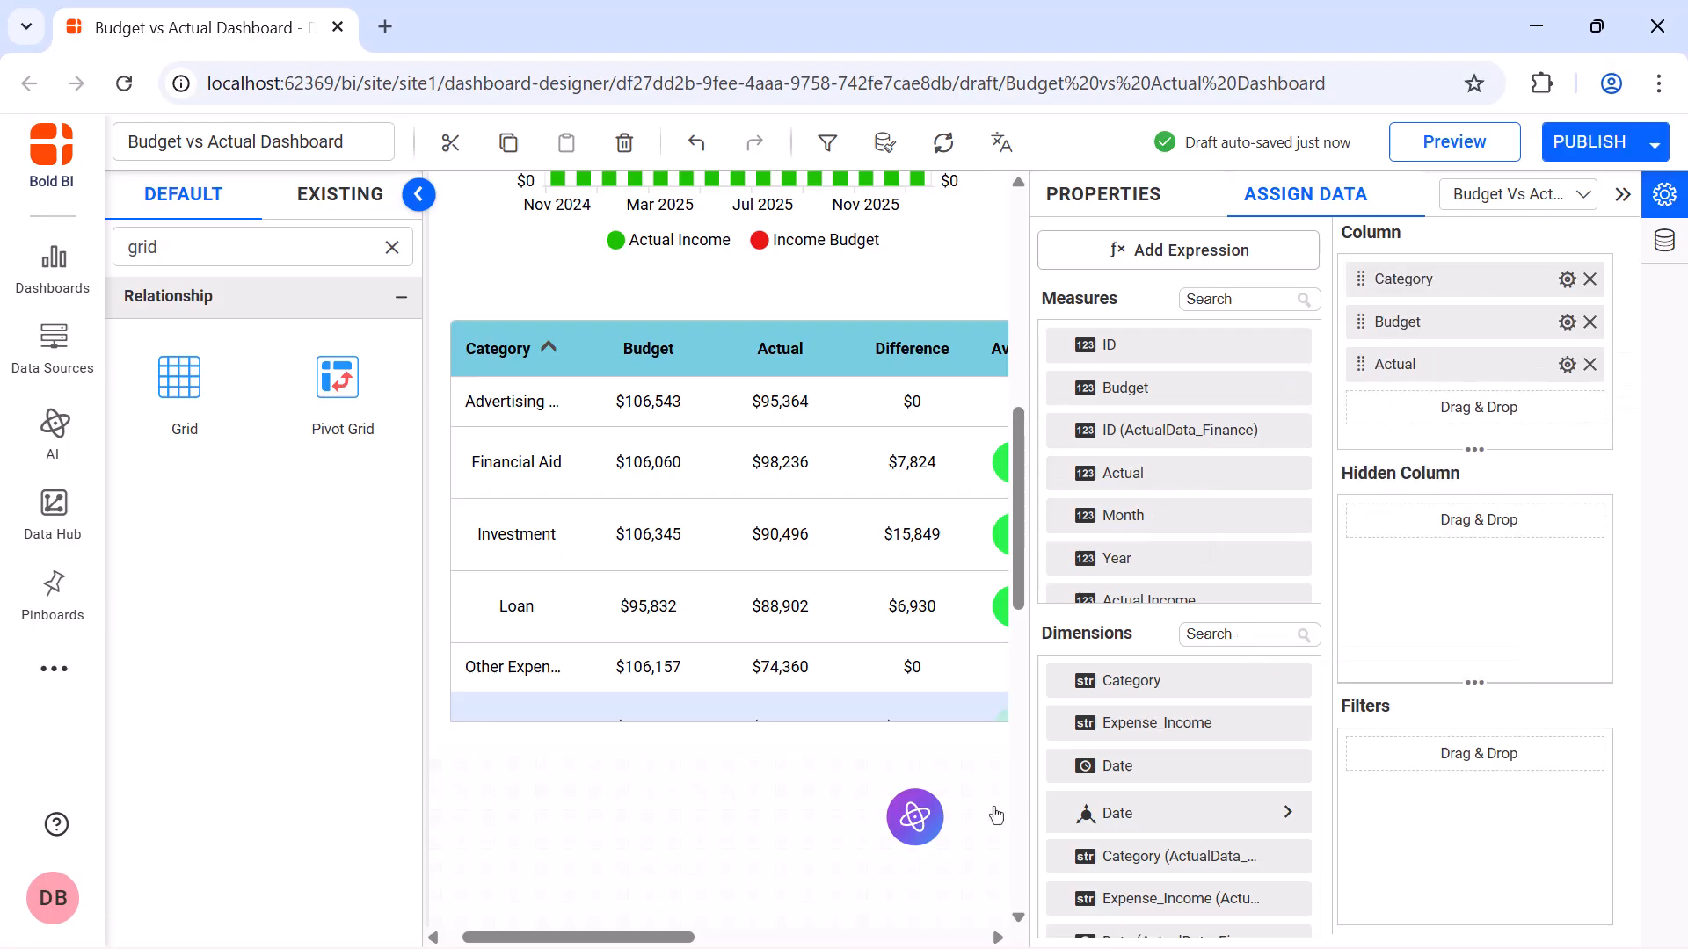
Add the Expense Difference measure as a column of the expense grid and rename it Difference
left_click(1234, 299)
type("diff")
left_click_drag(1160, 388, 1382, 413)
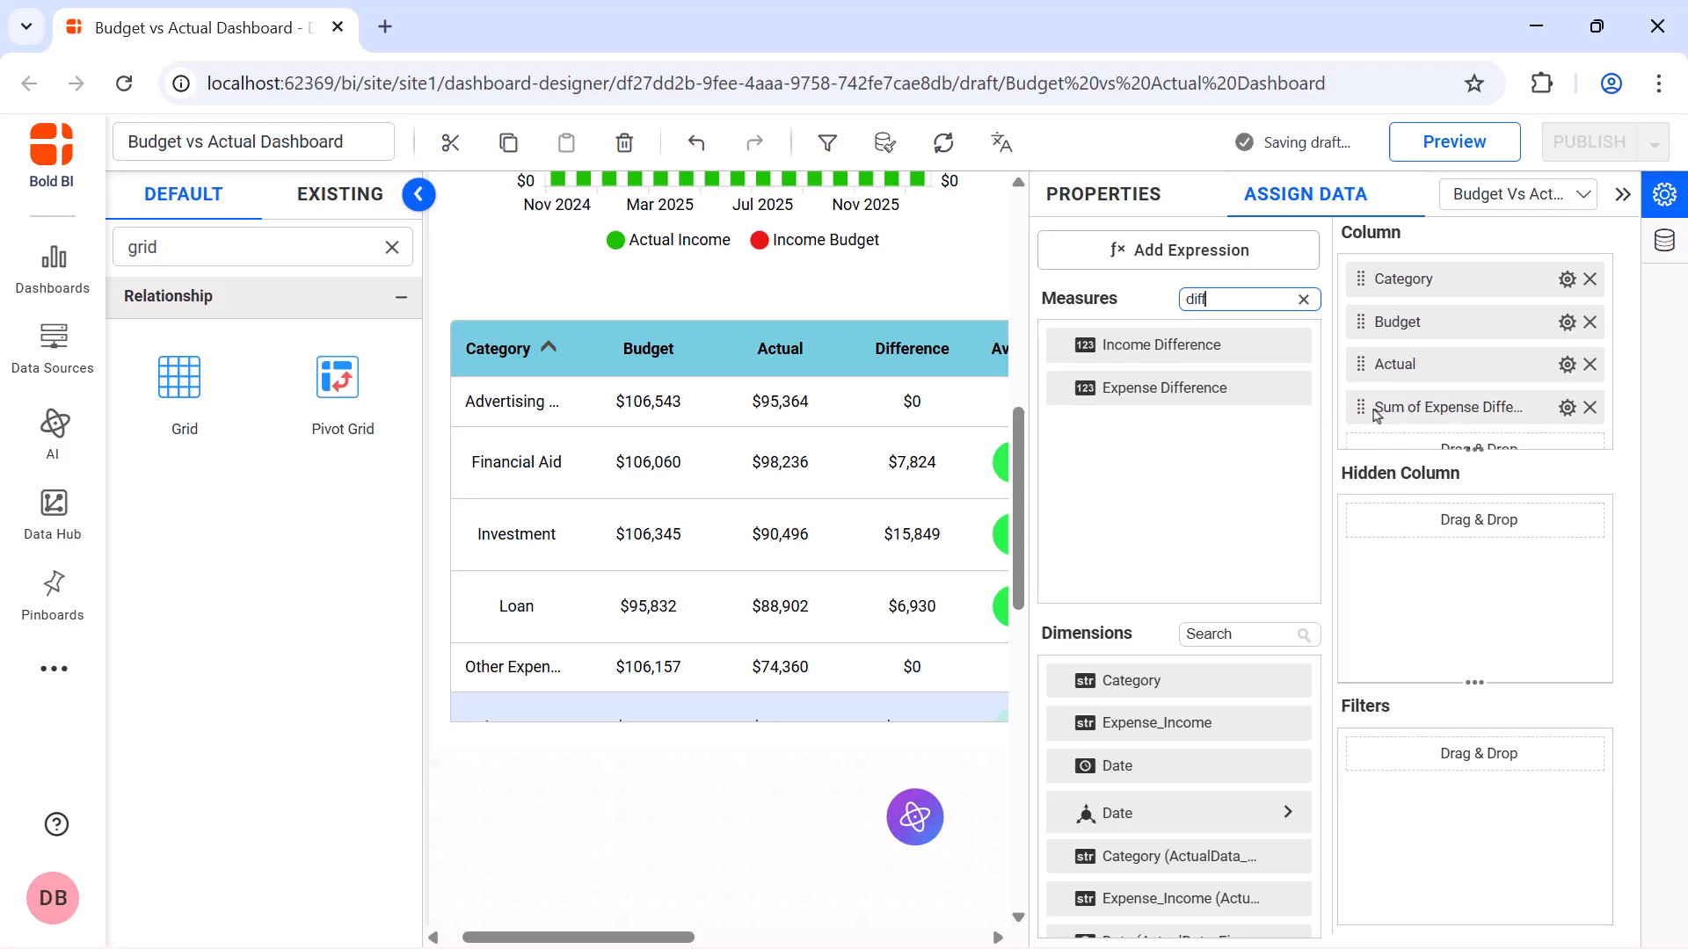
left_click(1567, 407)
left_click(1454, 450)
type("Difference")
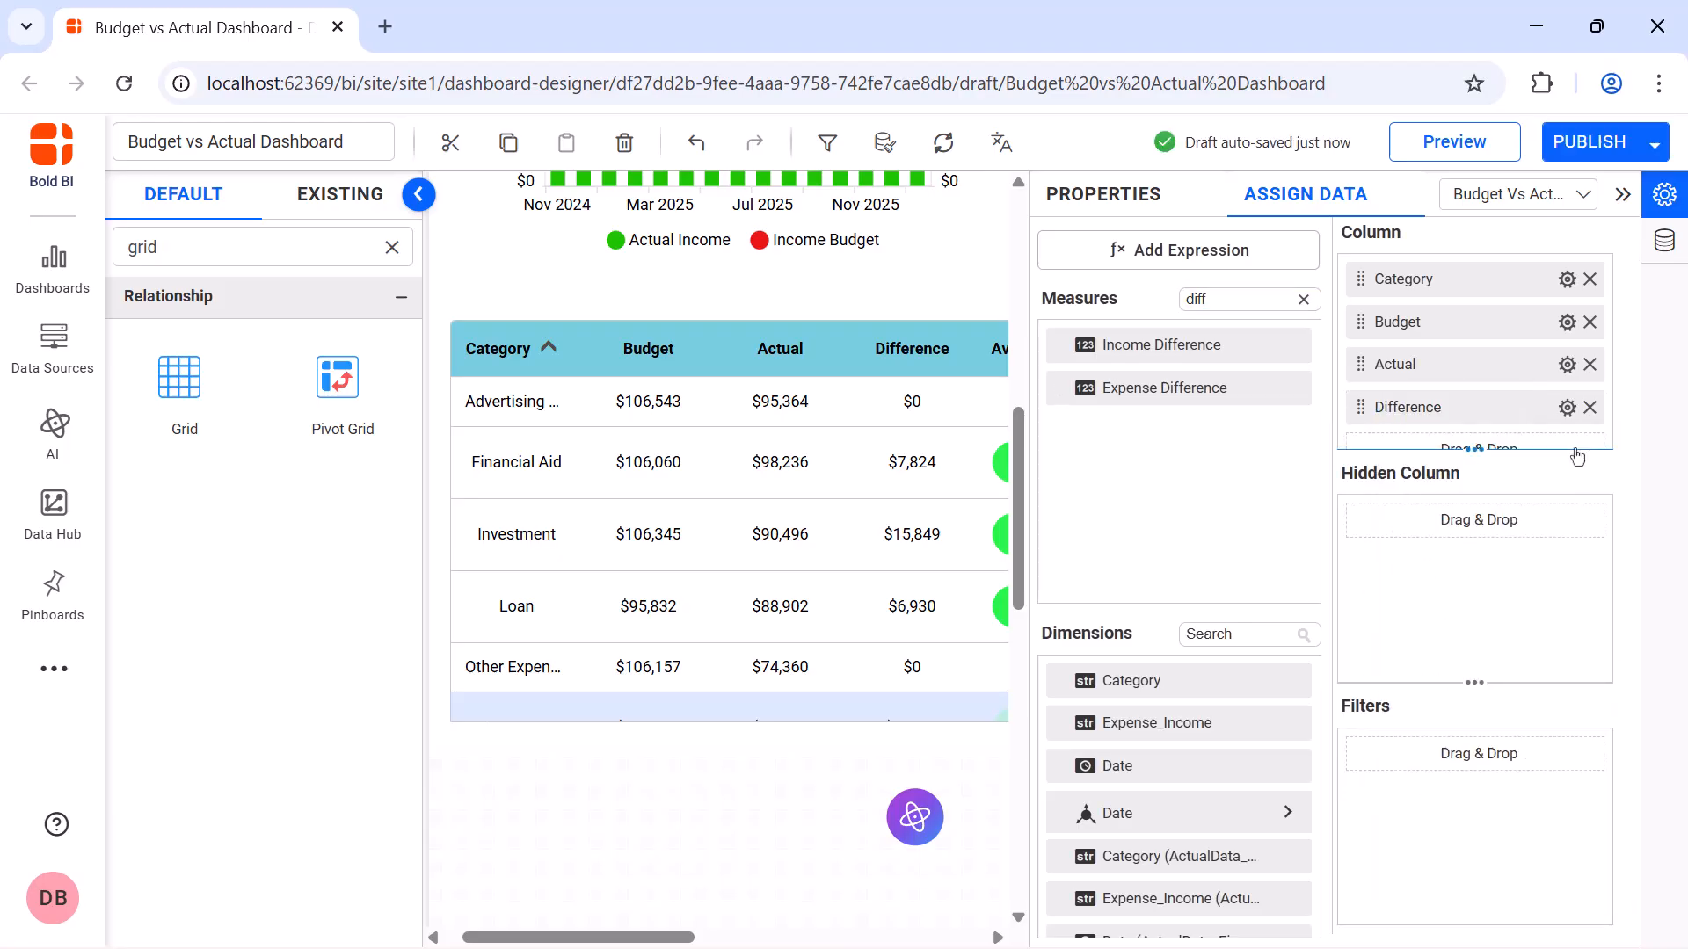
key("Return")
Create and save an expression named Avg Expense Percentage on Budget with the formula (SUM([Actual Expense])/SUM([Budget Expense]))*100
left_click(1189, 263)
left_click(435, 868)
left_click(800, 287)
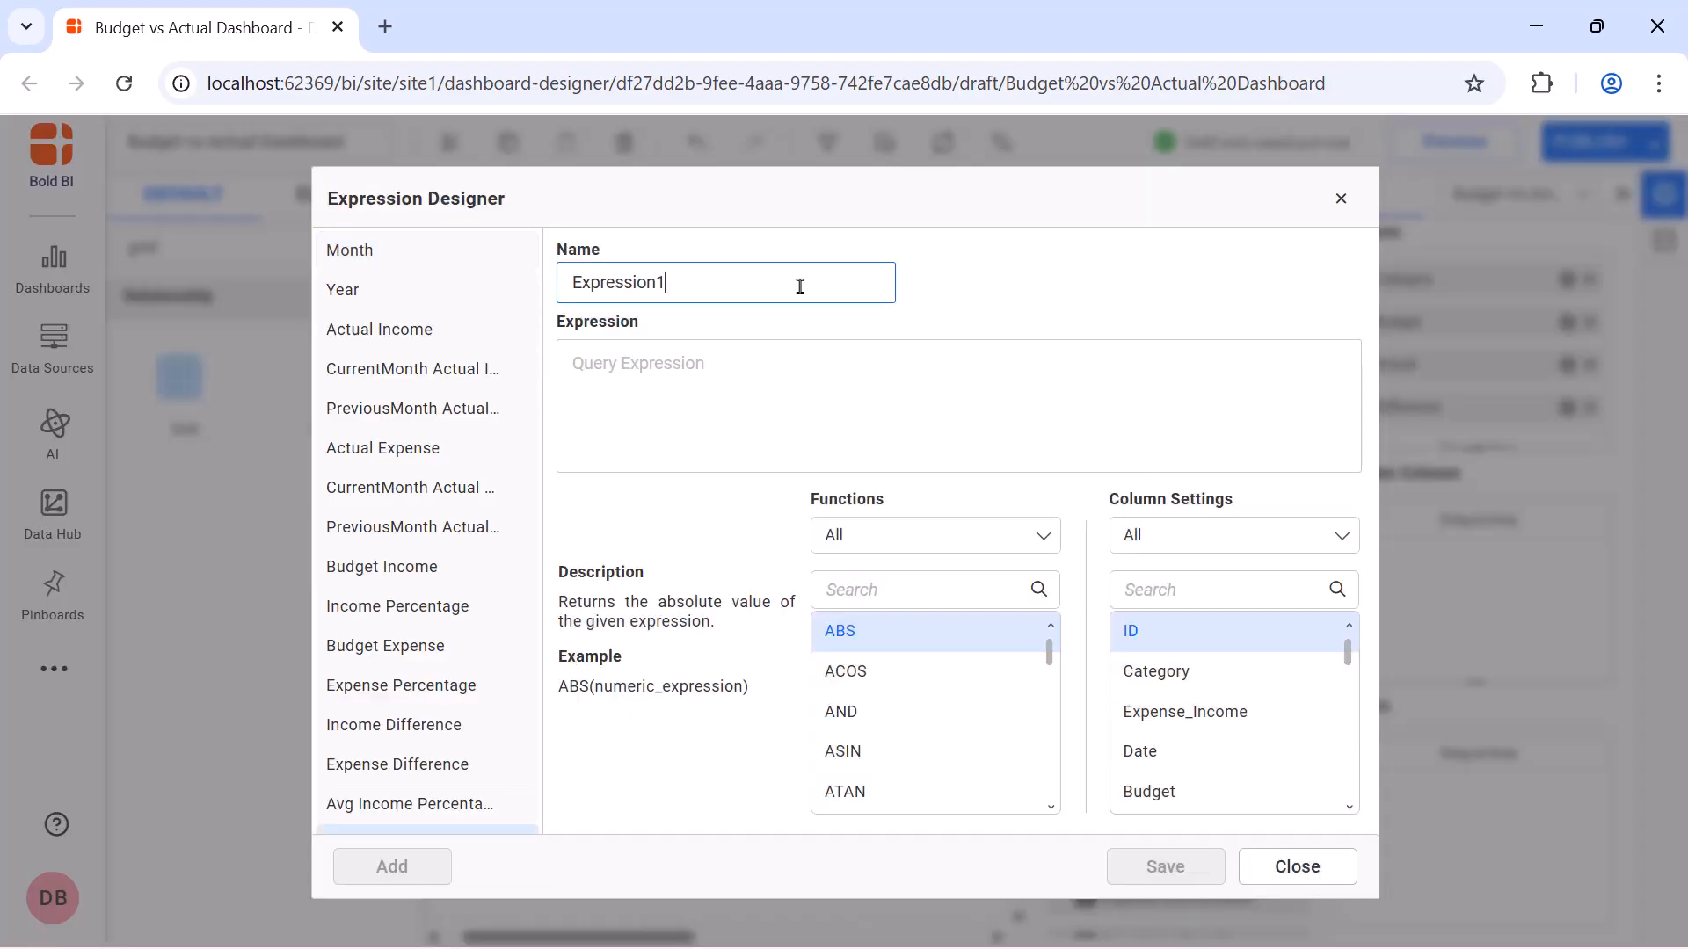
key("ctrl+a")
key("BackSpace")
type("Avg Expense Percentage on Budget")
left_click(794, 364)
type("(SUM([Actual Expense])/SUM([Budget Expense]))*100")
left_click(1164, 864)
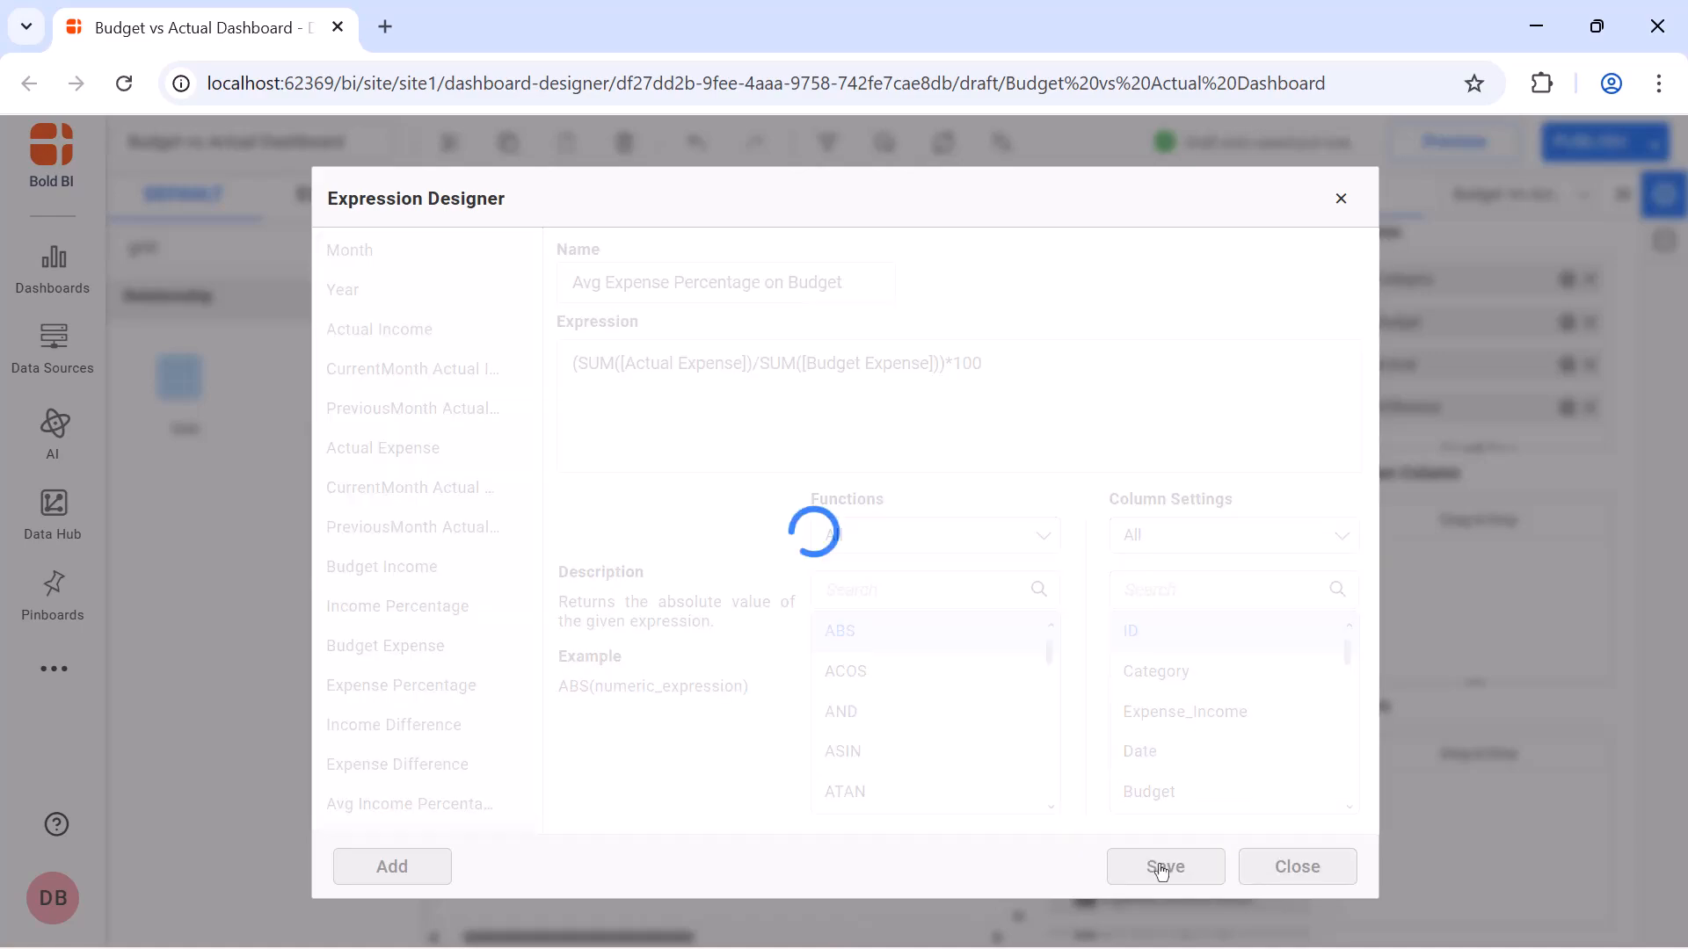
left_click(1341, 198)
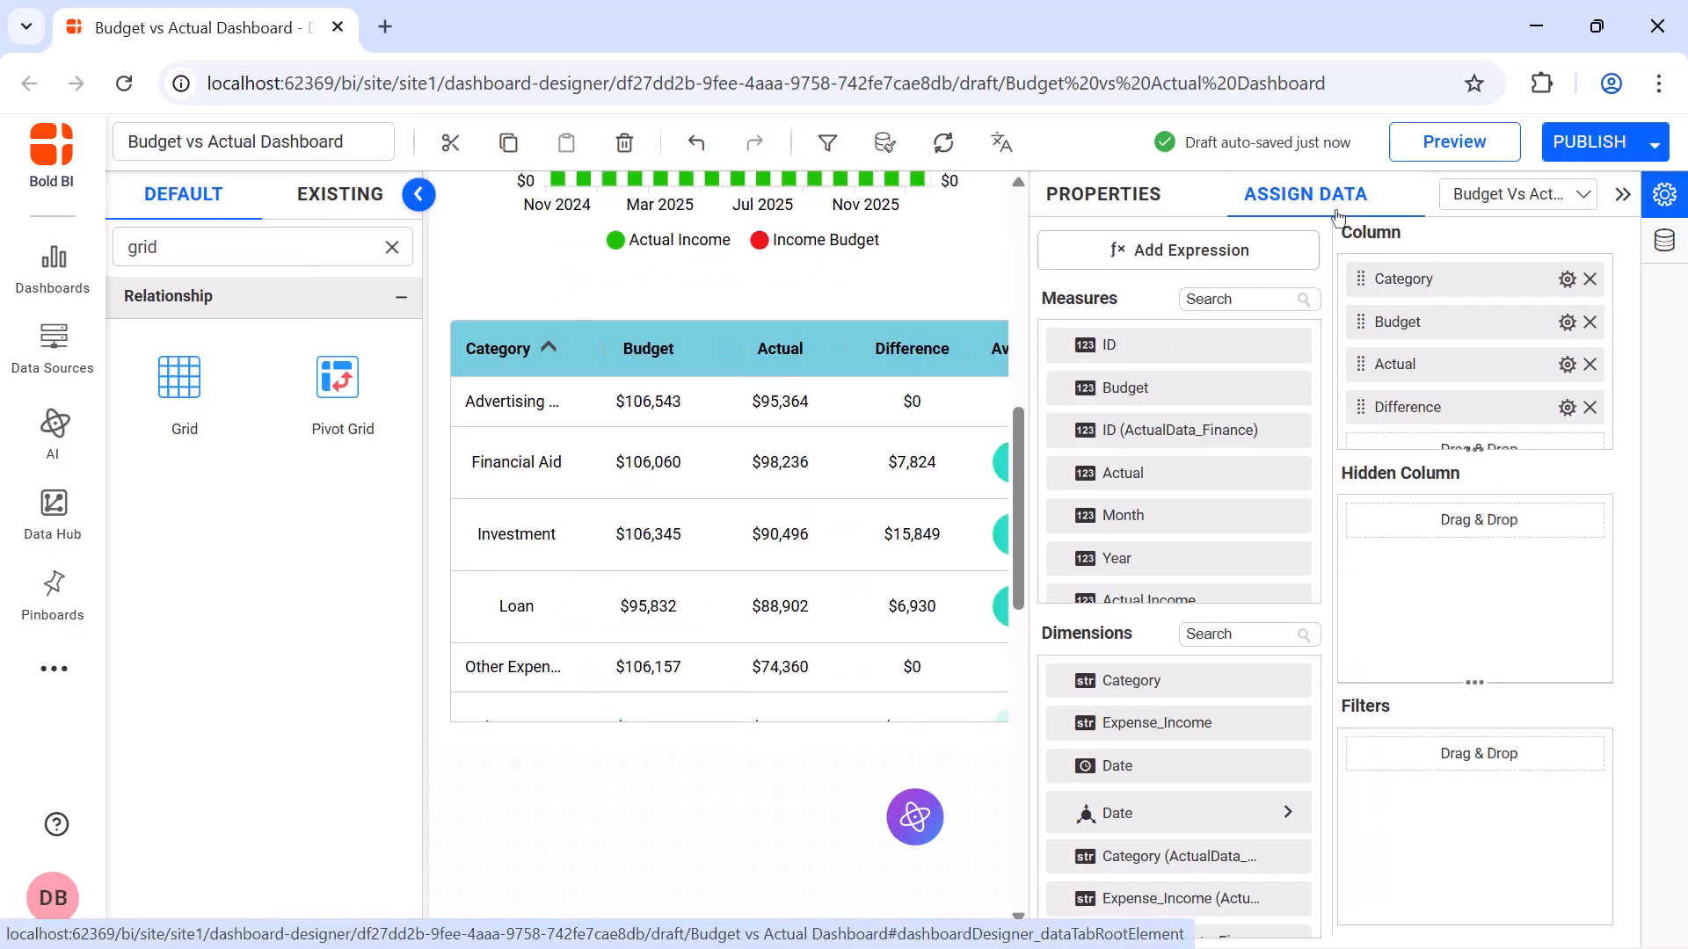
Add the Avg Expense Percentage on Budget measure as a grid column and rename it Avg % of Budget
left_click(1275, 299)
type("per")
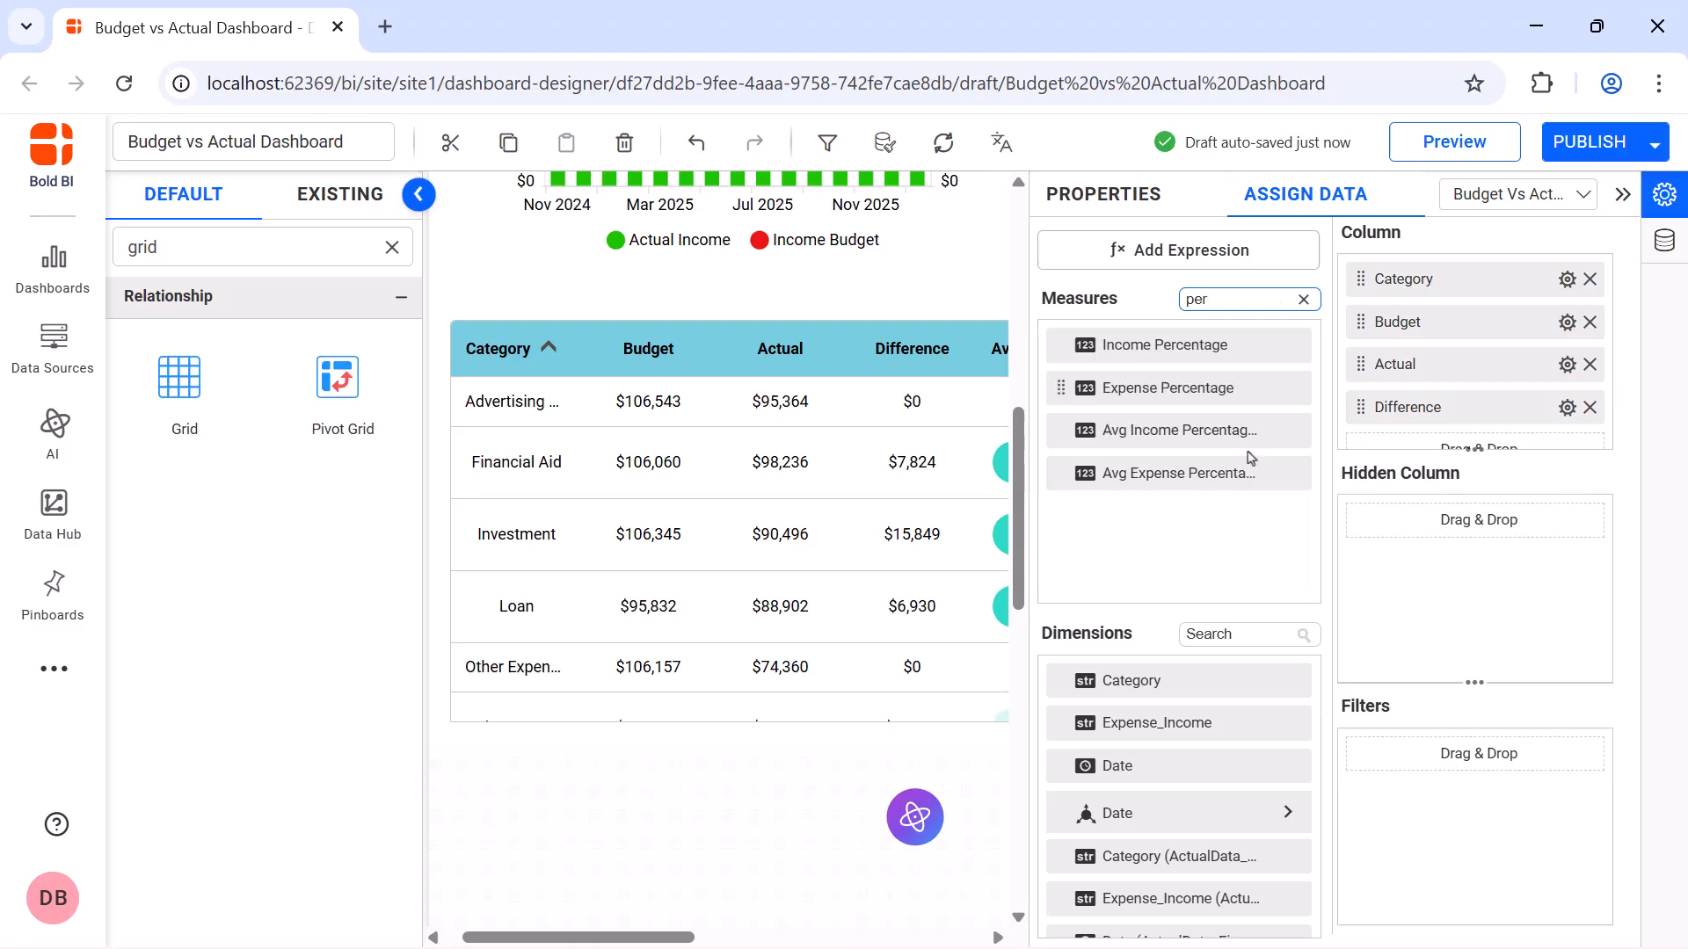
left_click_drag(1275, 467, 1385, 440)
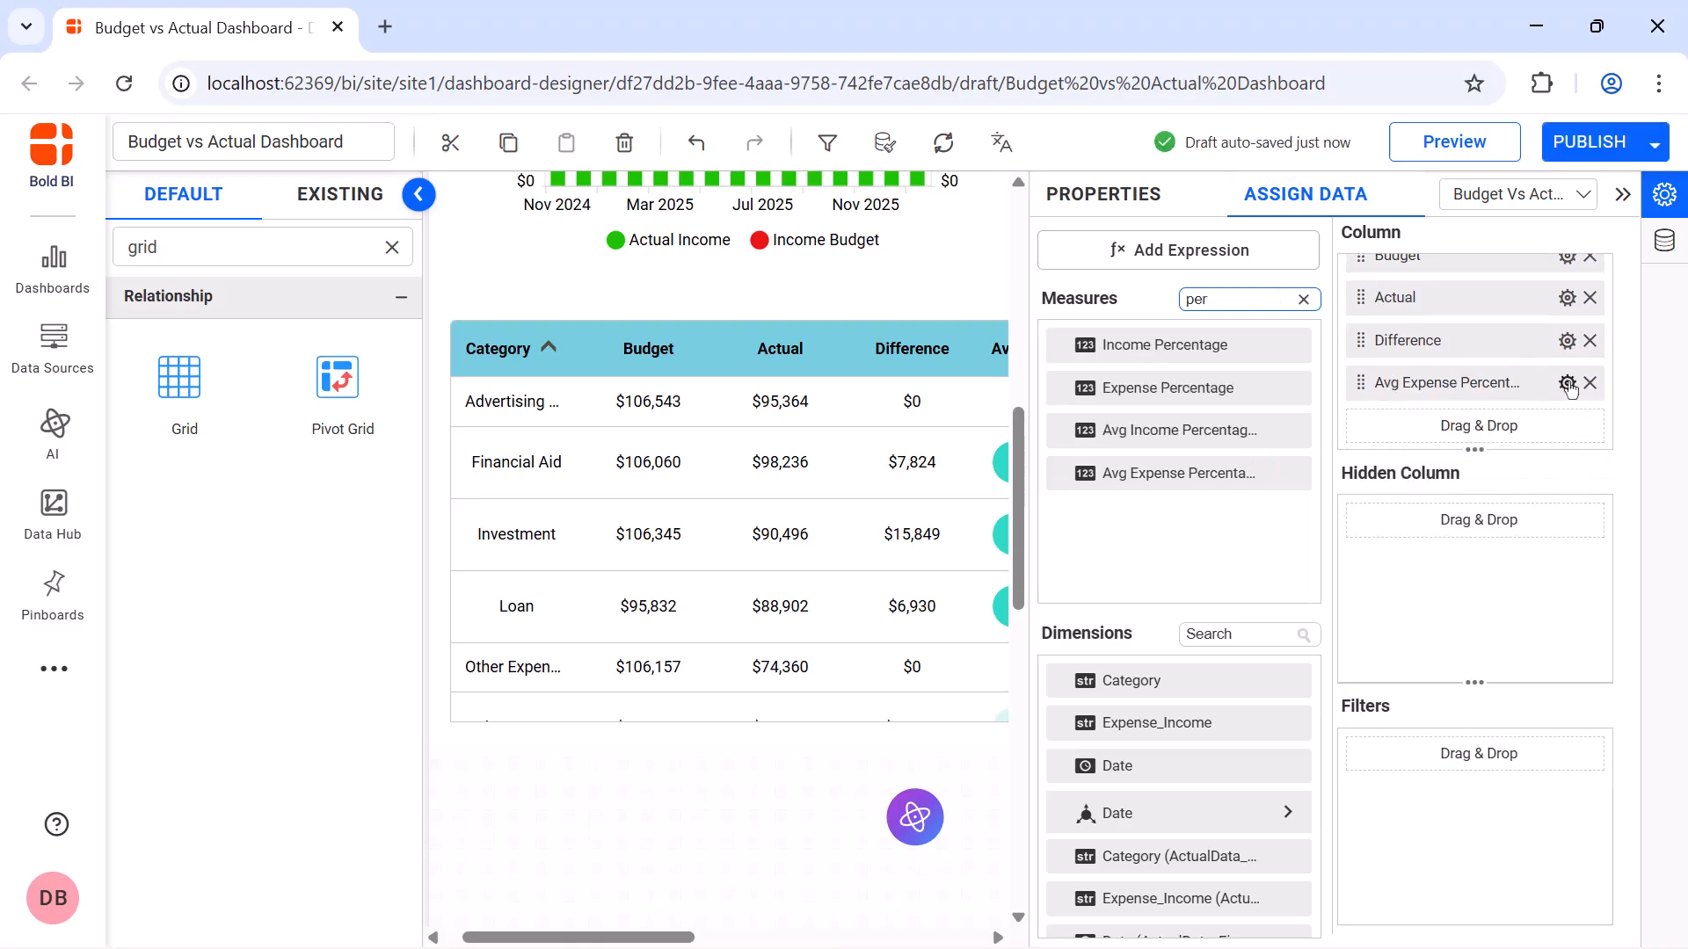
left_click(1567, 382)
left_click(1574, 427)
type("Avg % of Budget")
key("Return")
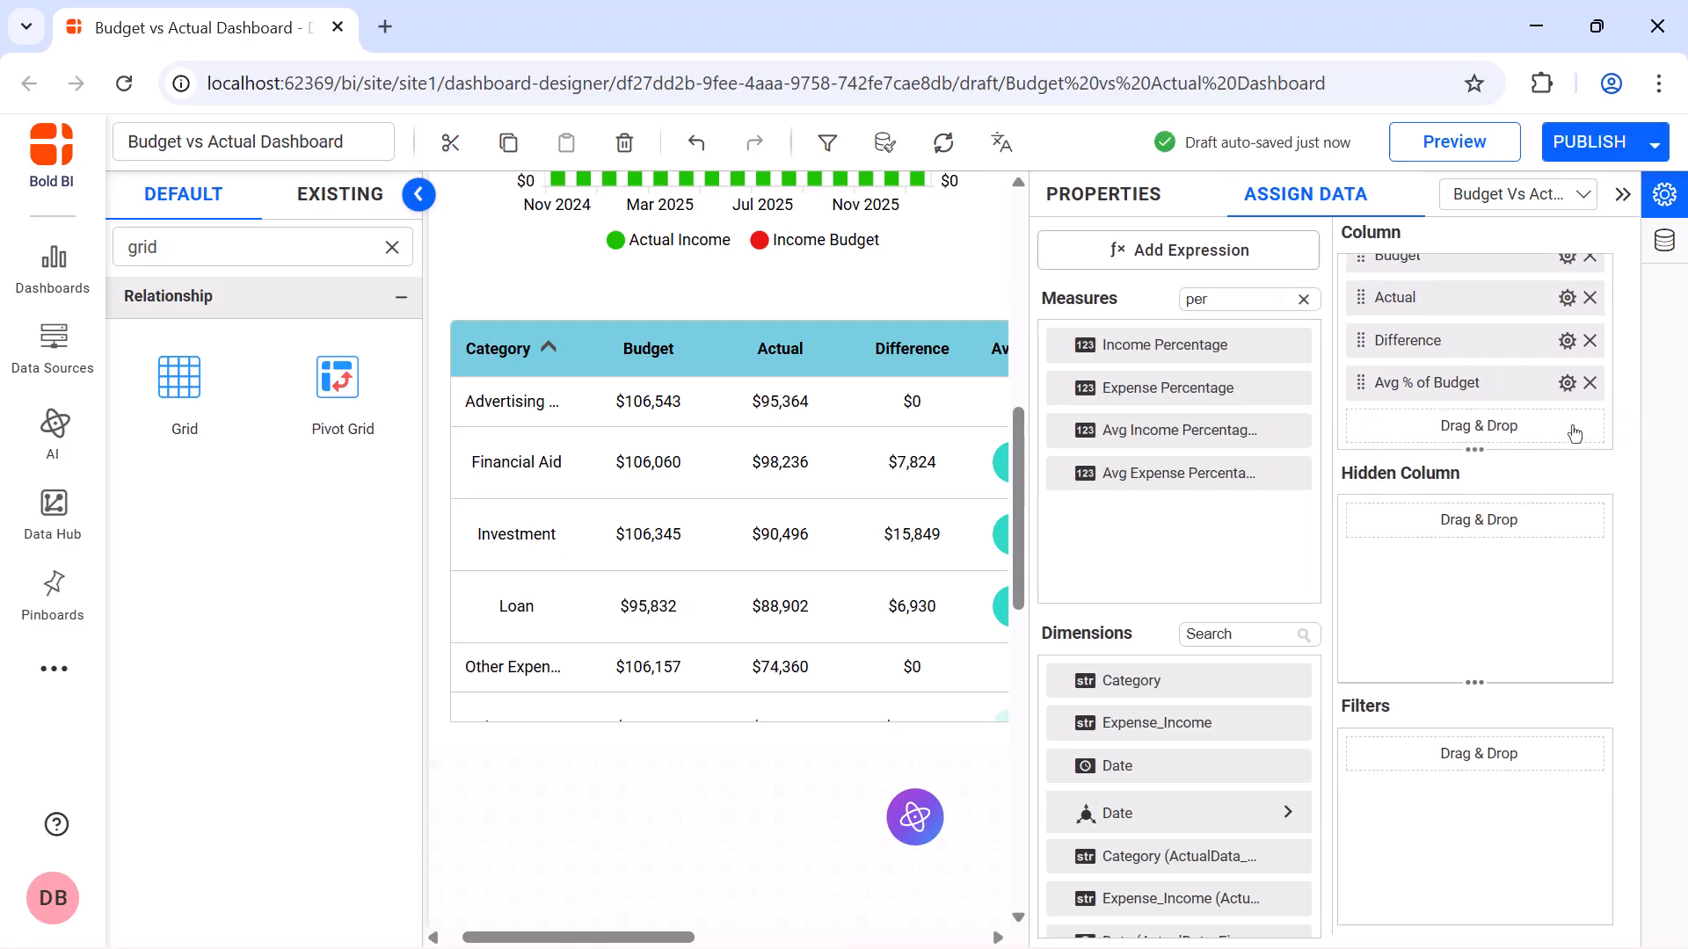
Apply bar formatting to the Avg Expense Percentage on Budget column with black bar text
left_click(1117, 210)
left_click(1362, 489)
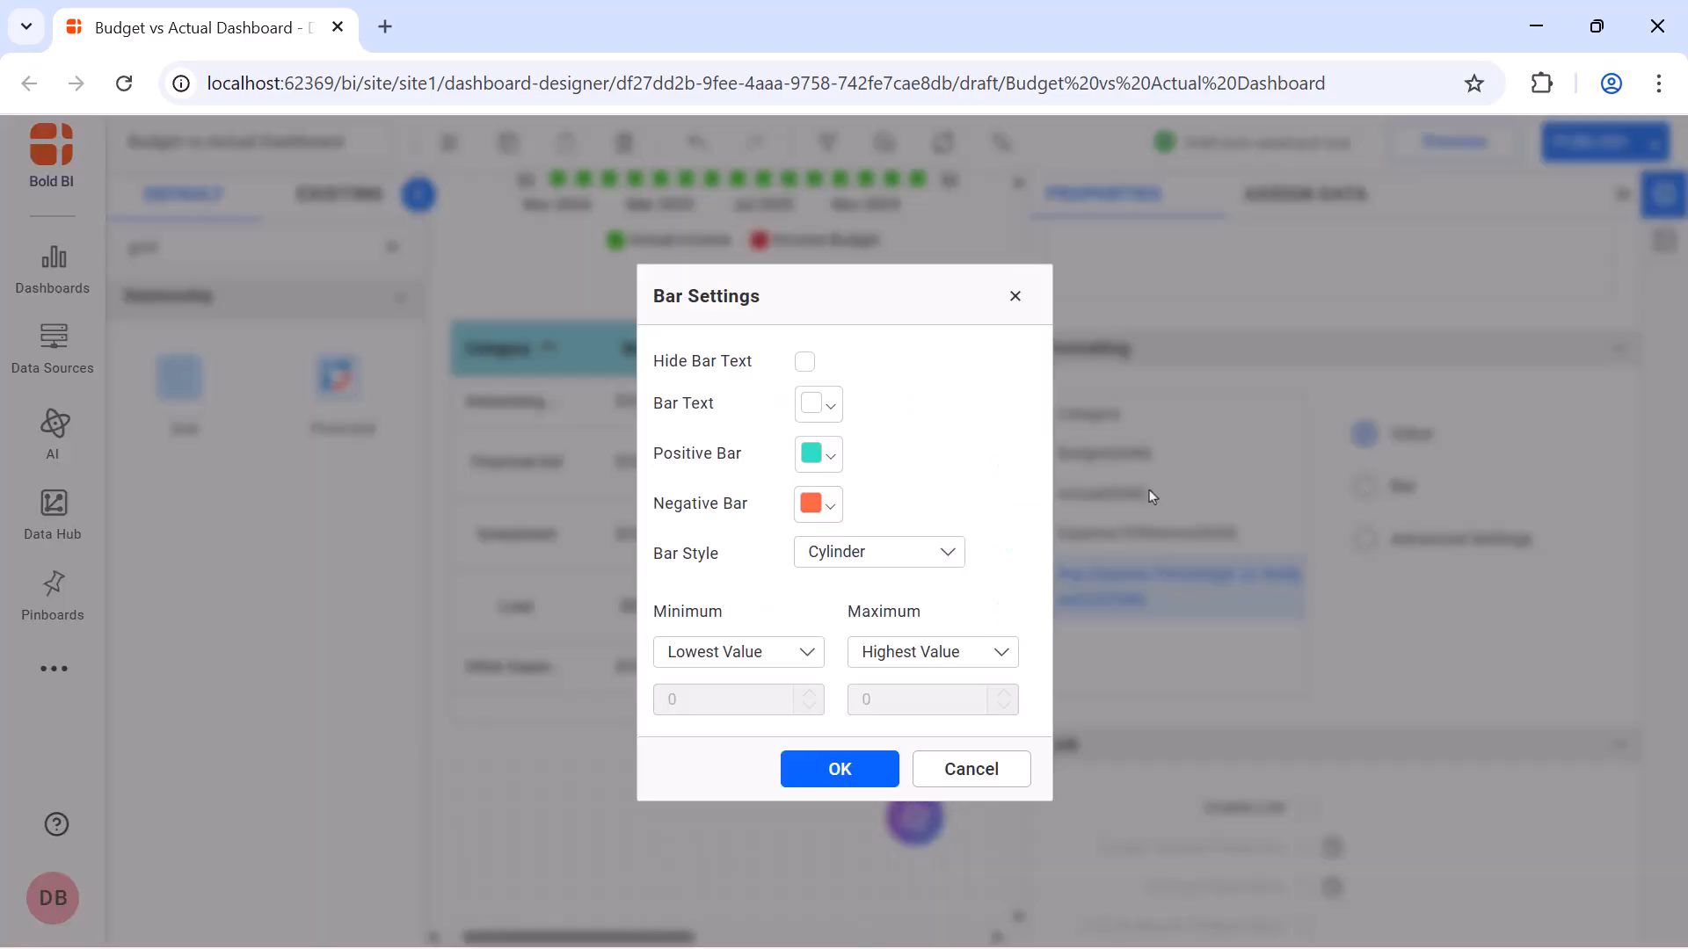
left_click(831, 413)
left_click(818, 640)
left_click(968, 765)
Set both the positive and negative bar colors to red, using rgba(242,44,44,1) for the negative bar
left_click(807, 466)
left_click(1058, 506)
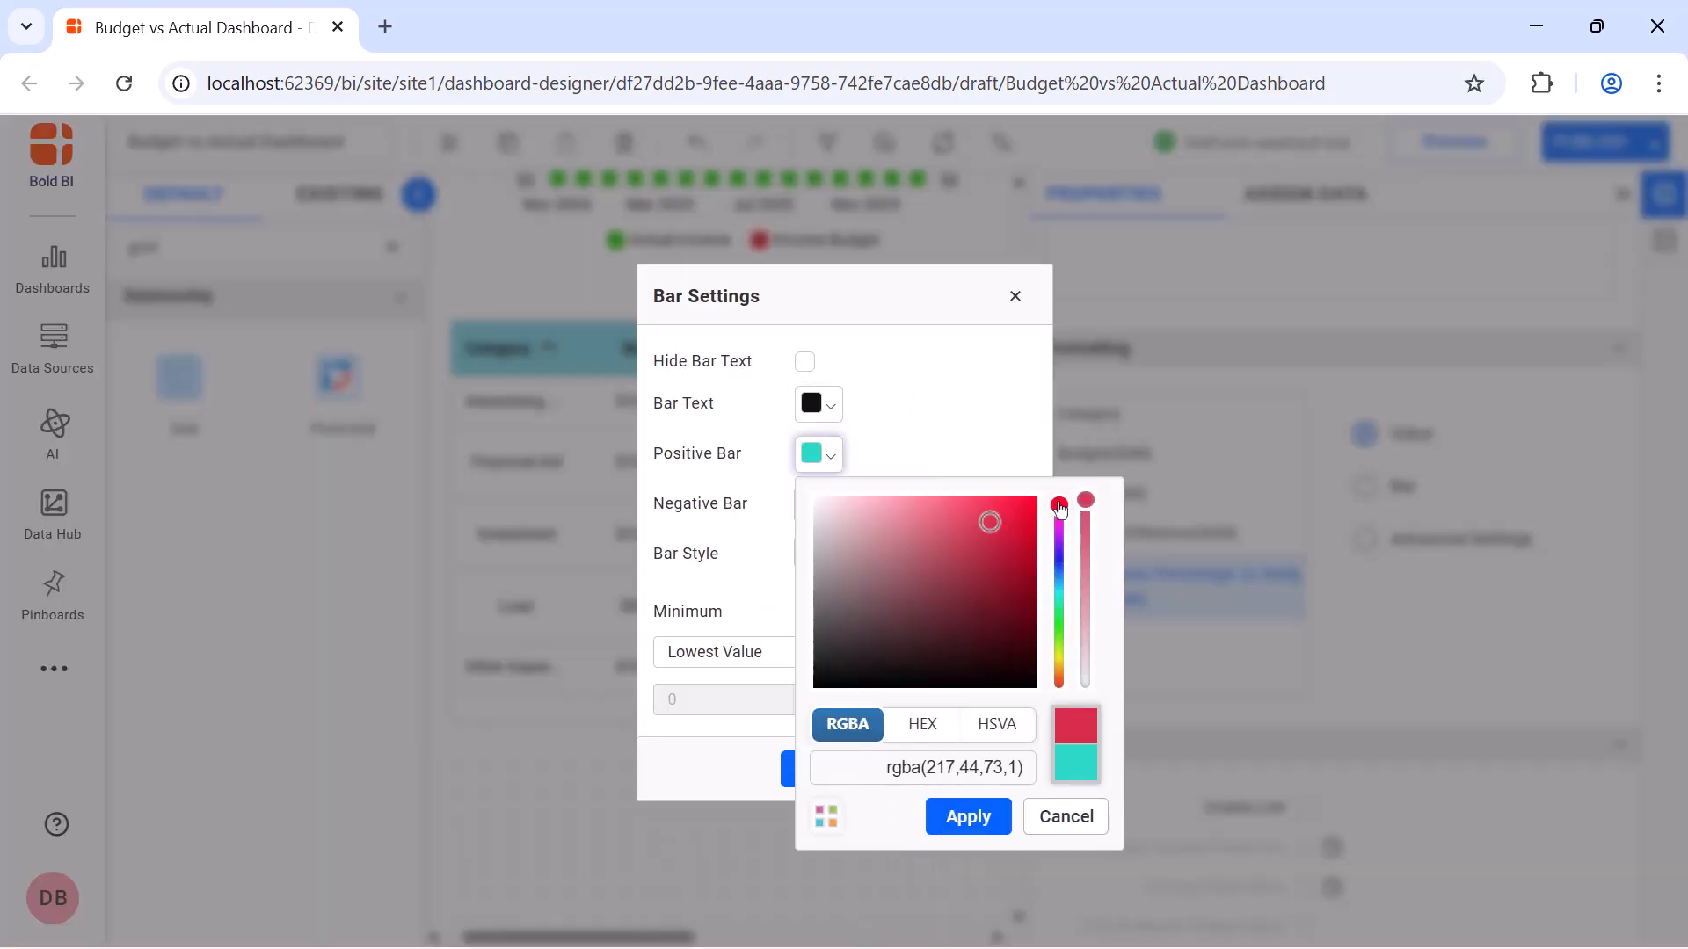
left_click(1059, 500)
left_click(968, 816)
left_click(818, 504)
left_click(1058, 550)
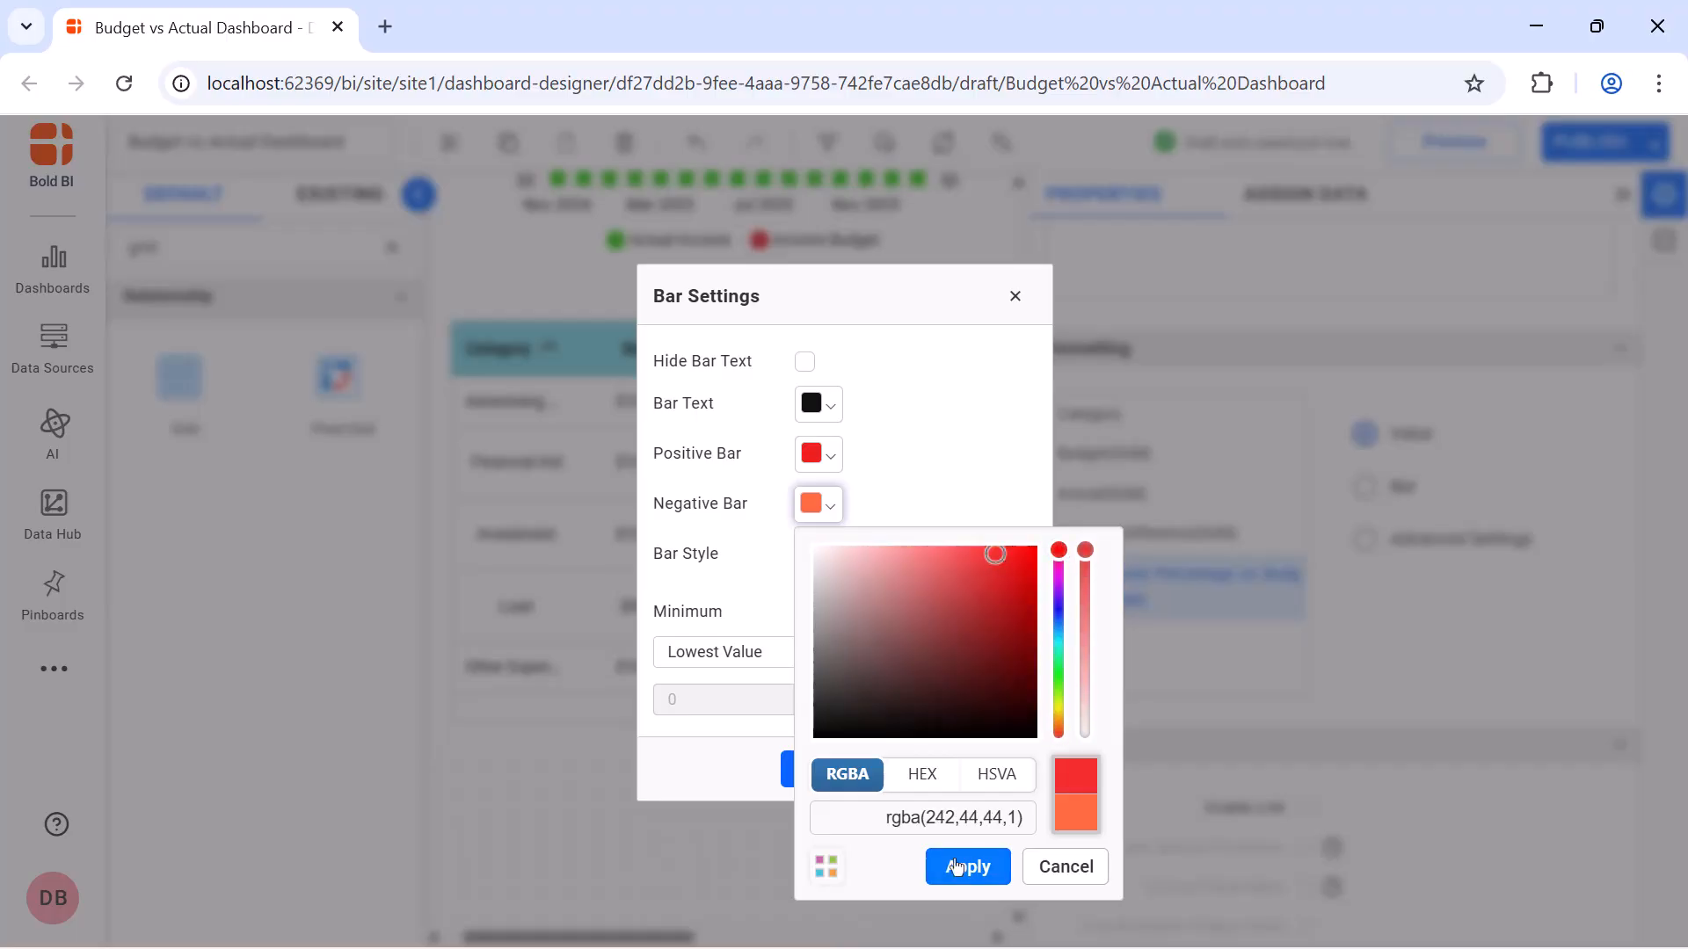
left_click(960, 868)
Give the expense bars a custom minimum of 0 and a custom maximum of 100, and apply the bar settings
left_click(809, 655)
left_click(739, 727)
left_click(958, 655)
left_click(931, 727)
left_click(931, 699)
type("100")
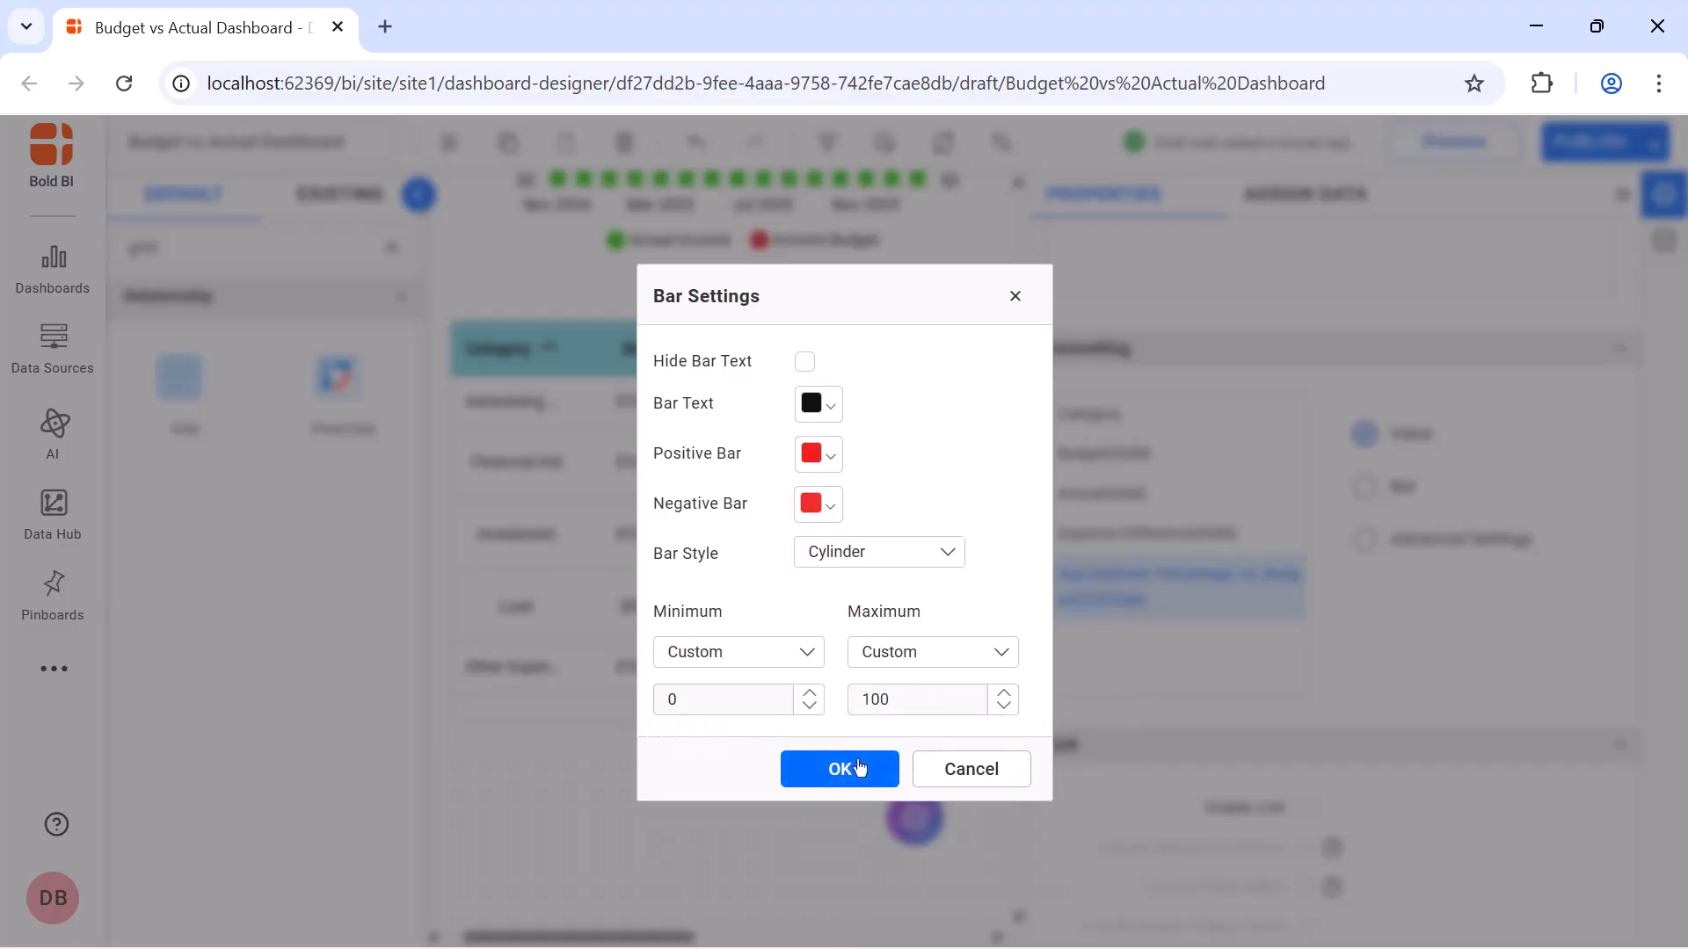
left_click(851, 768)
left_click(1627, 195)
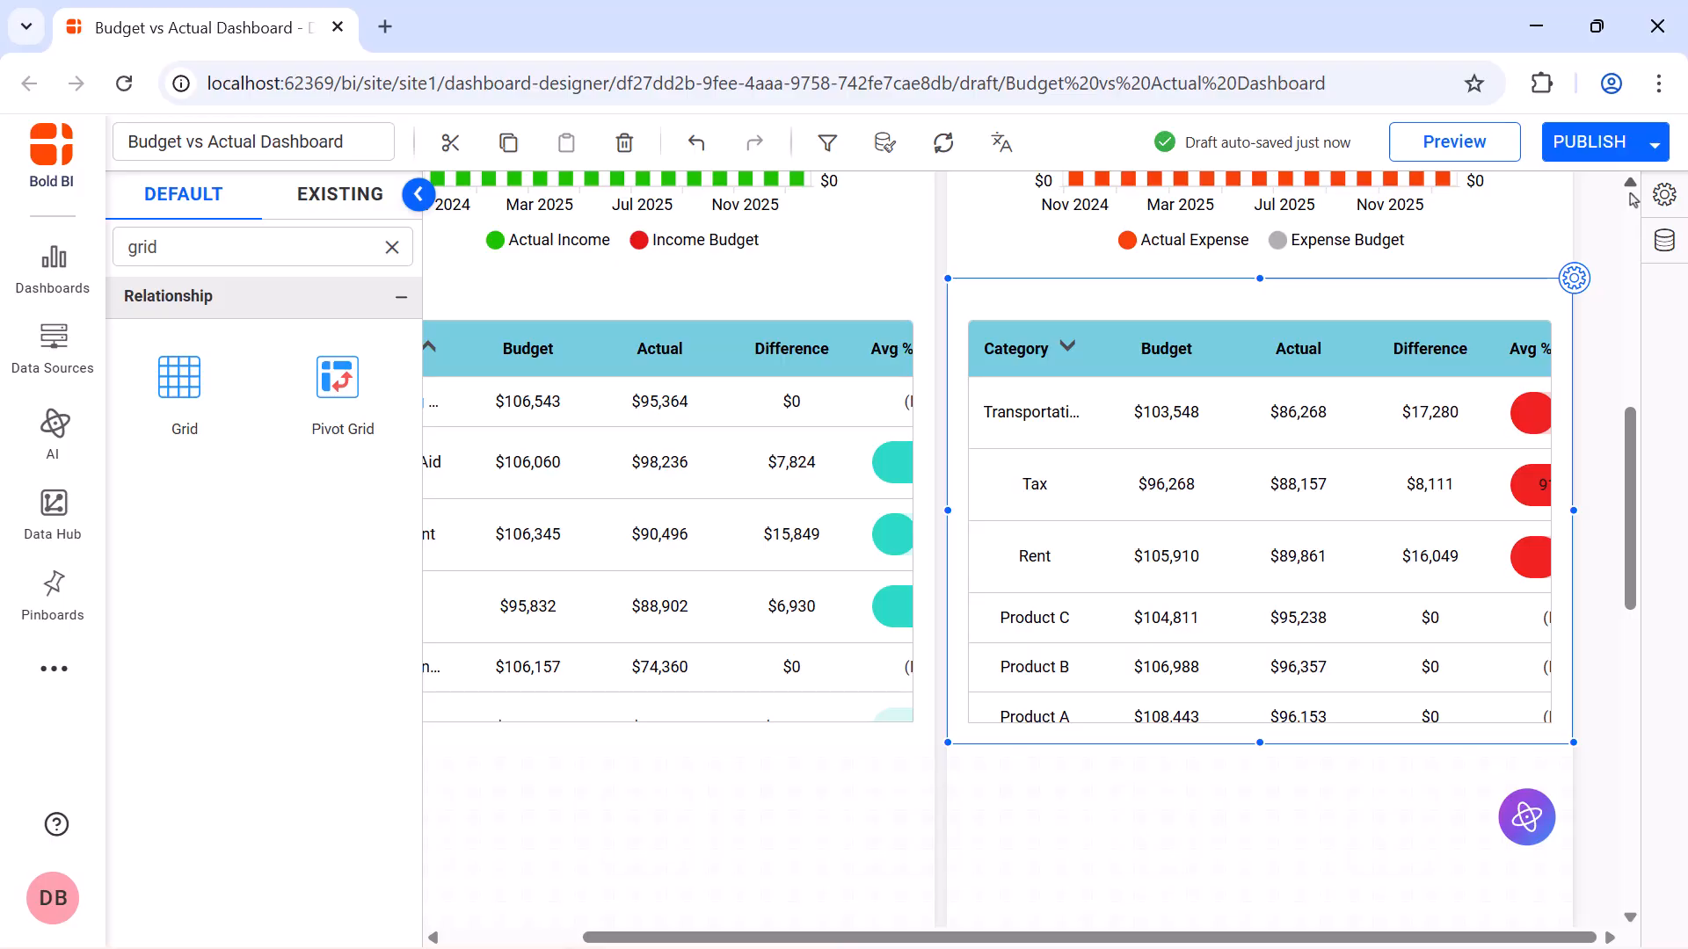
Preview the dashboard, look over the income and expense category grids with their percentage bars, and close the preview
left_click(1477, 143)
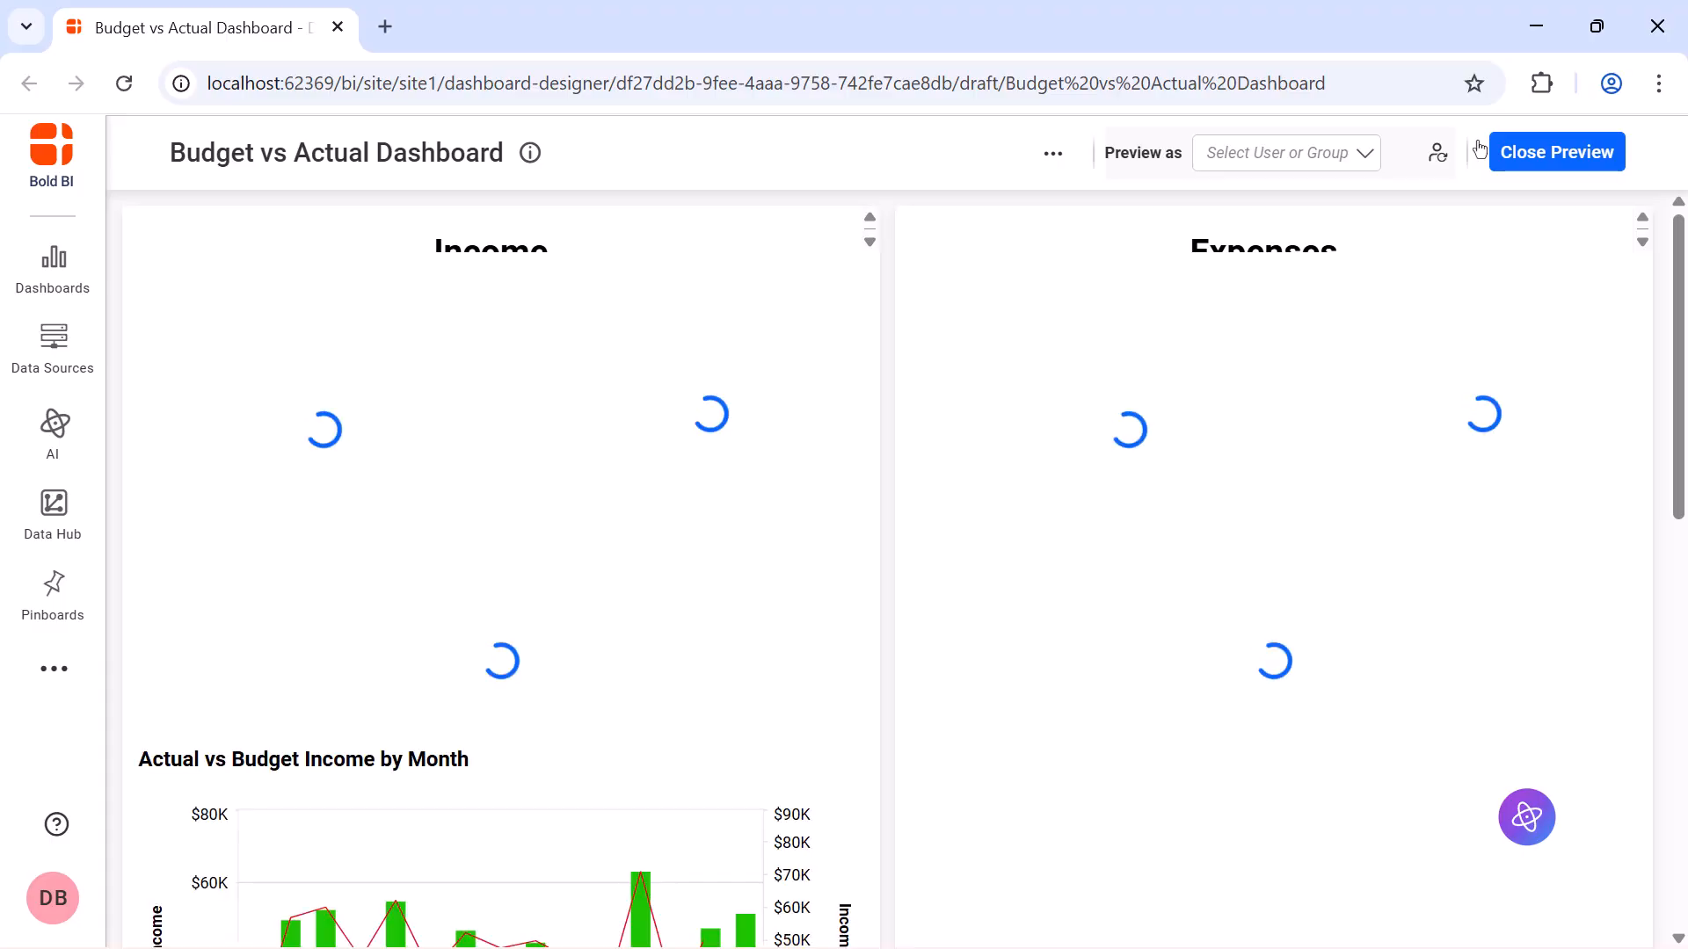
scroll(1486, 317, "down", 10)
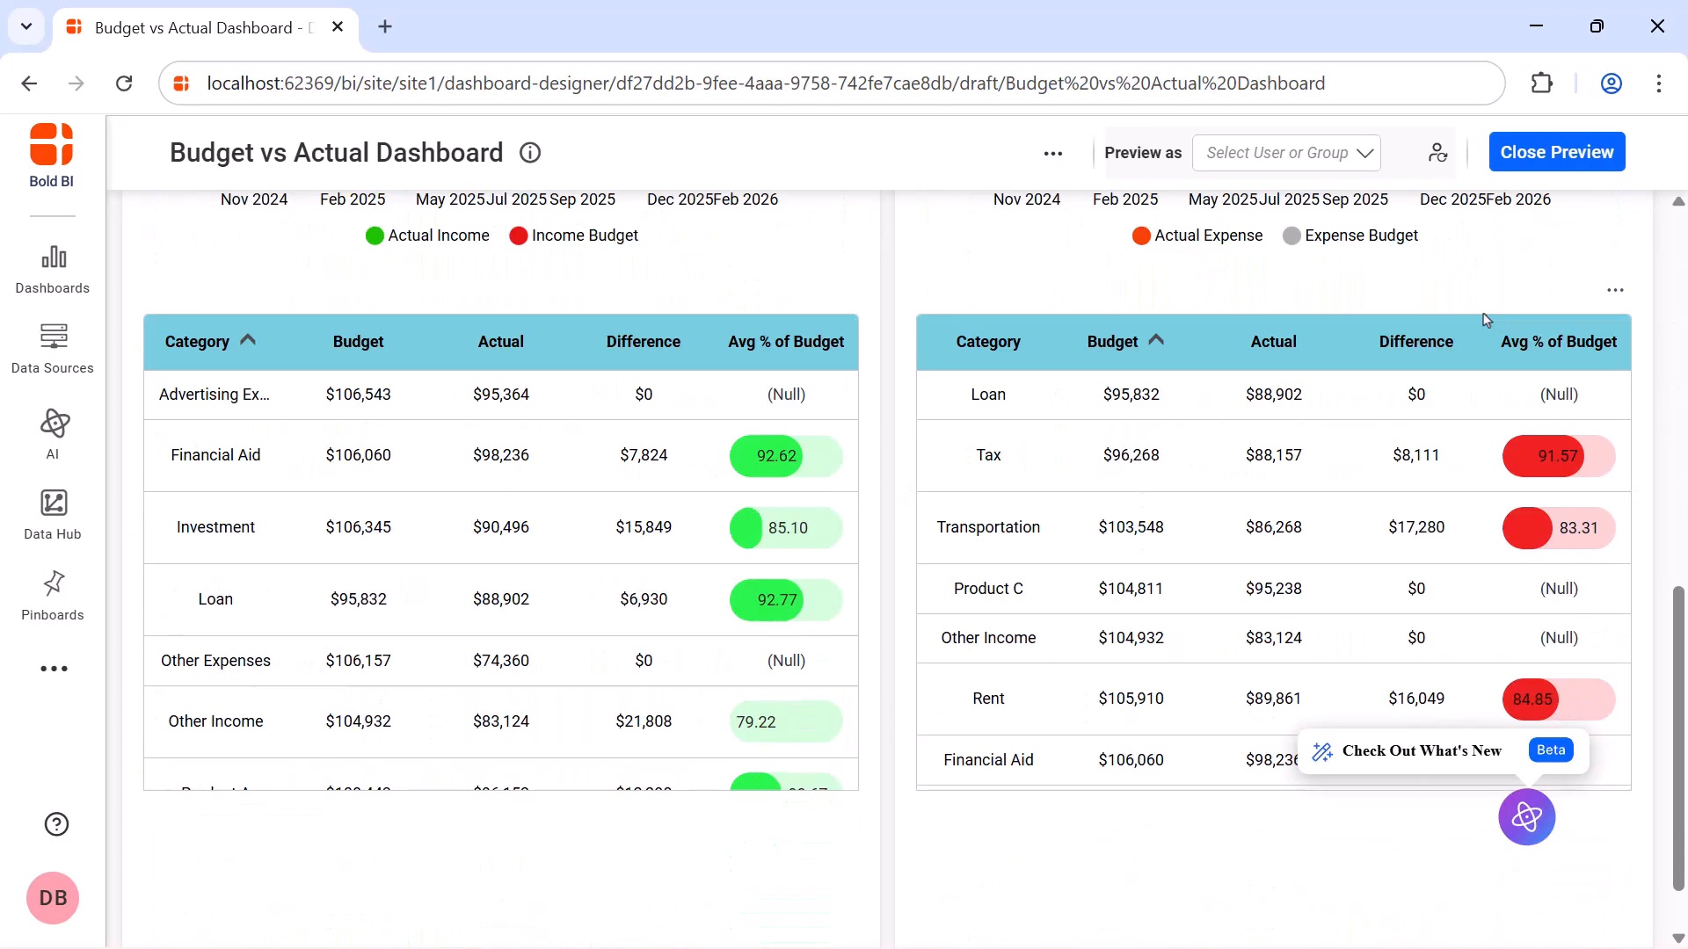
scroll(1486, 319, "up", 10)
left_click(1497, 154)
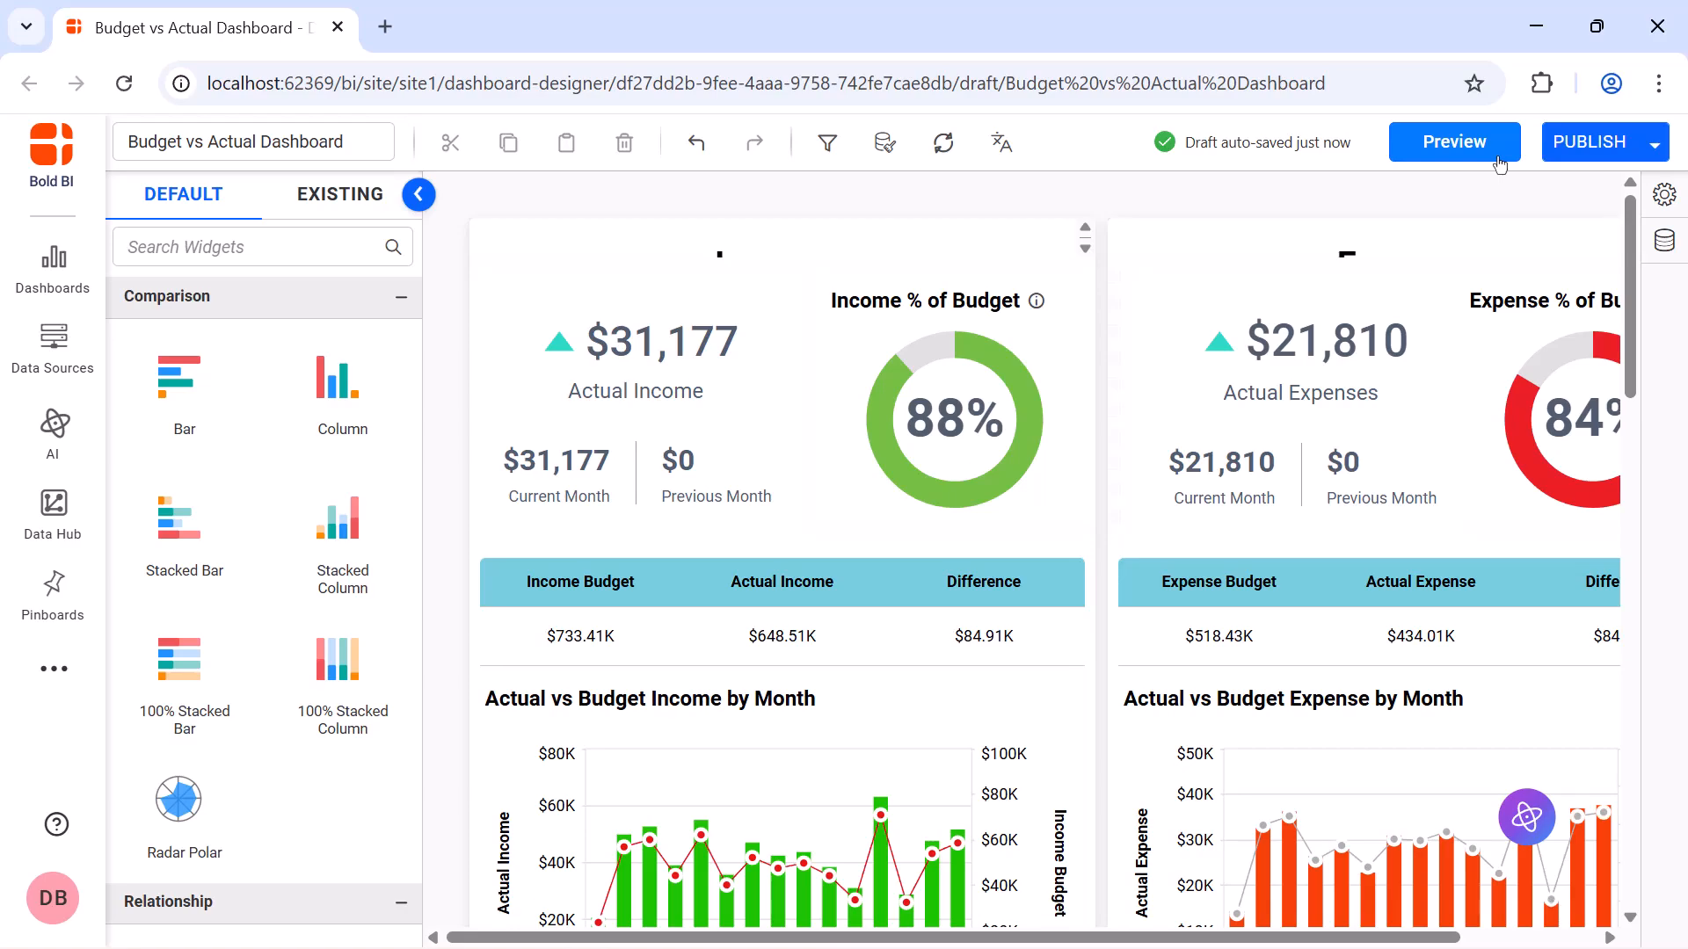
Publish the dashboard as Budget vs Actual Dashboard in the Getting Started Tutorial category
left_click(1574, 156)
left_click(1159, 853)
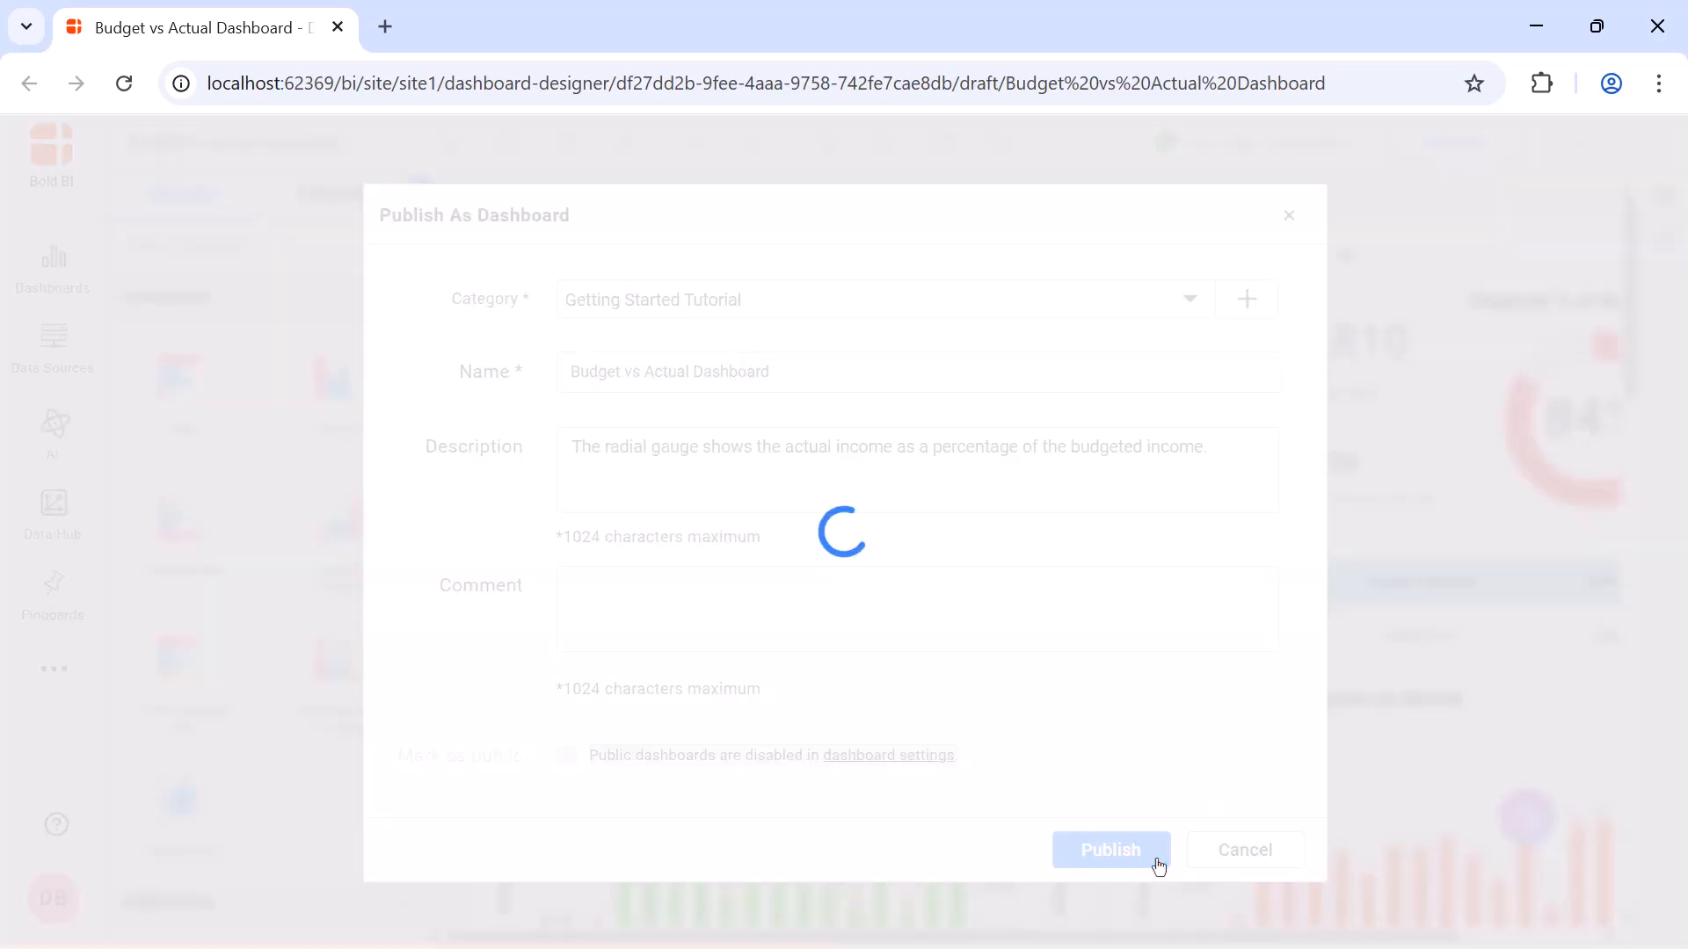
left_click(888, 648)
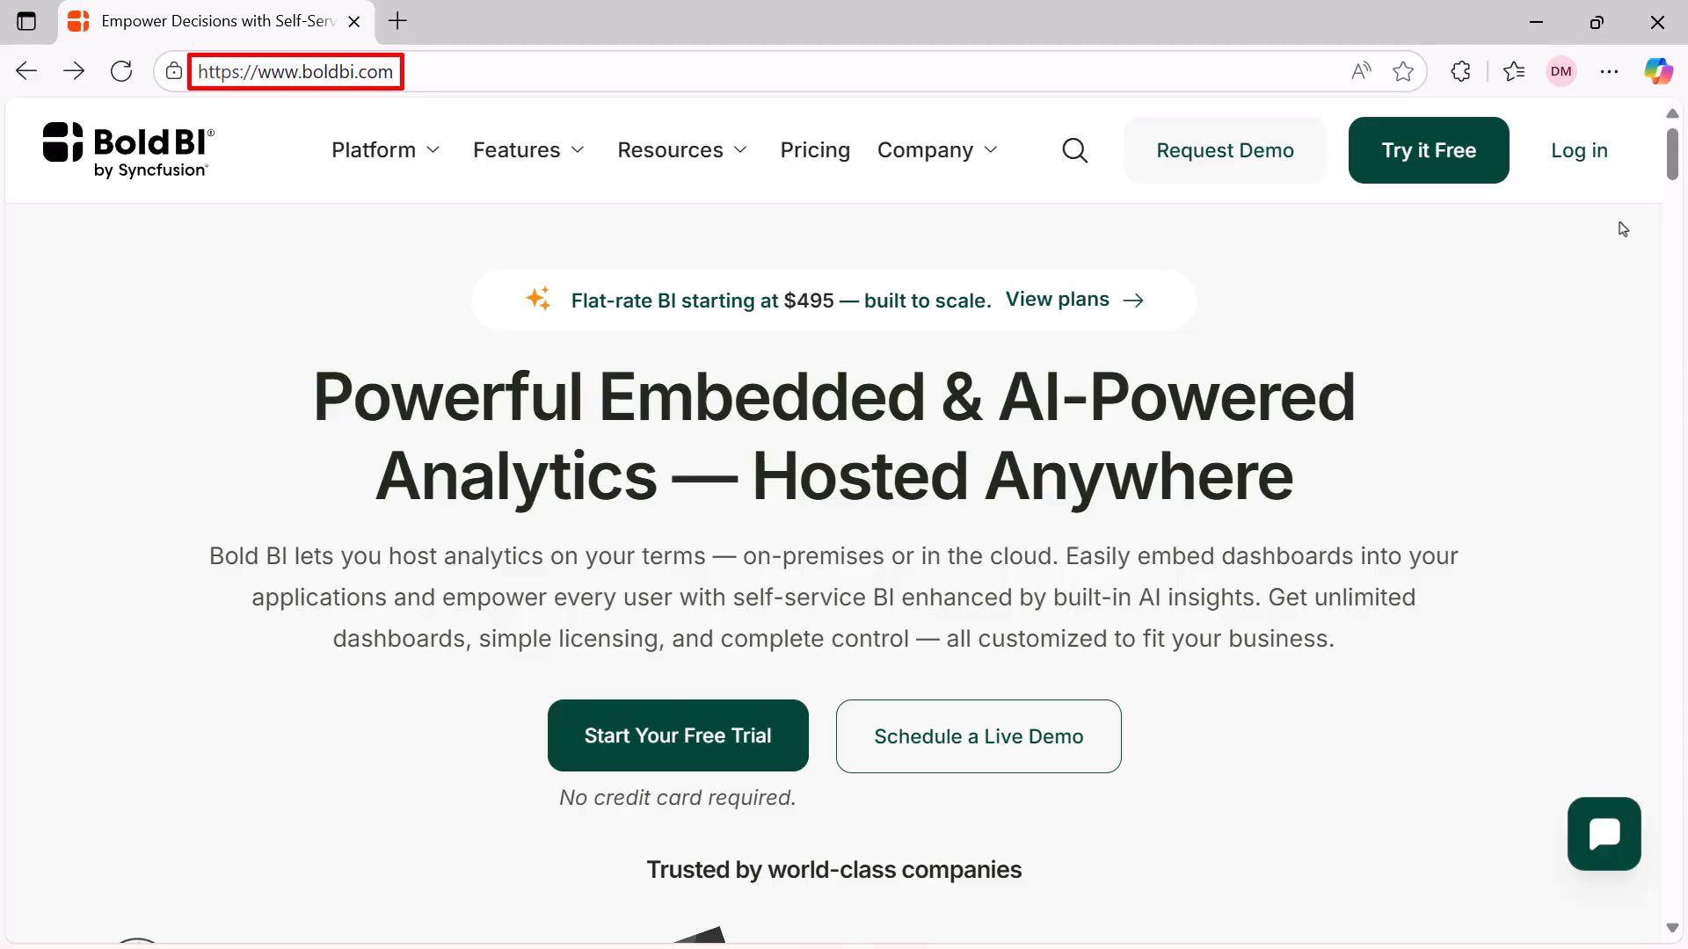
On the Bold BI website, view the free trial registration page, return to the home page and open the demo request form
left_click(1469, 171)
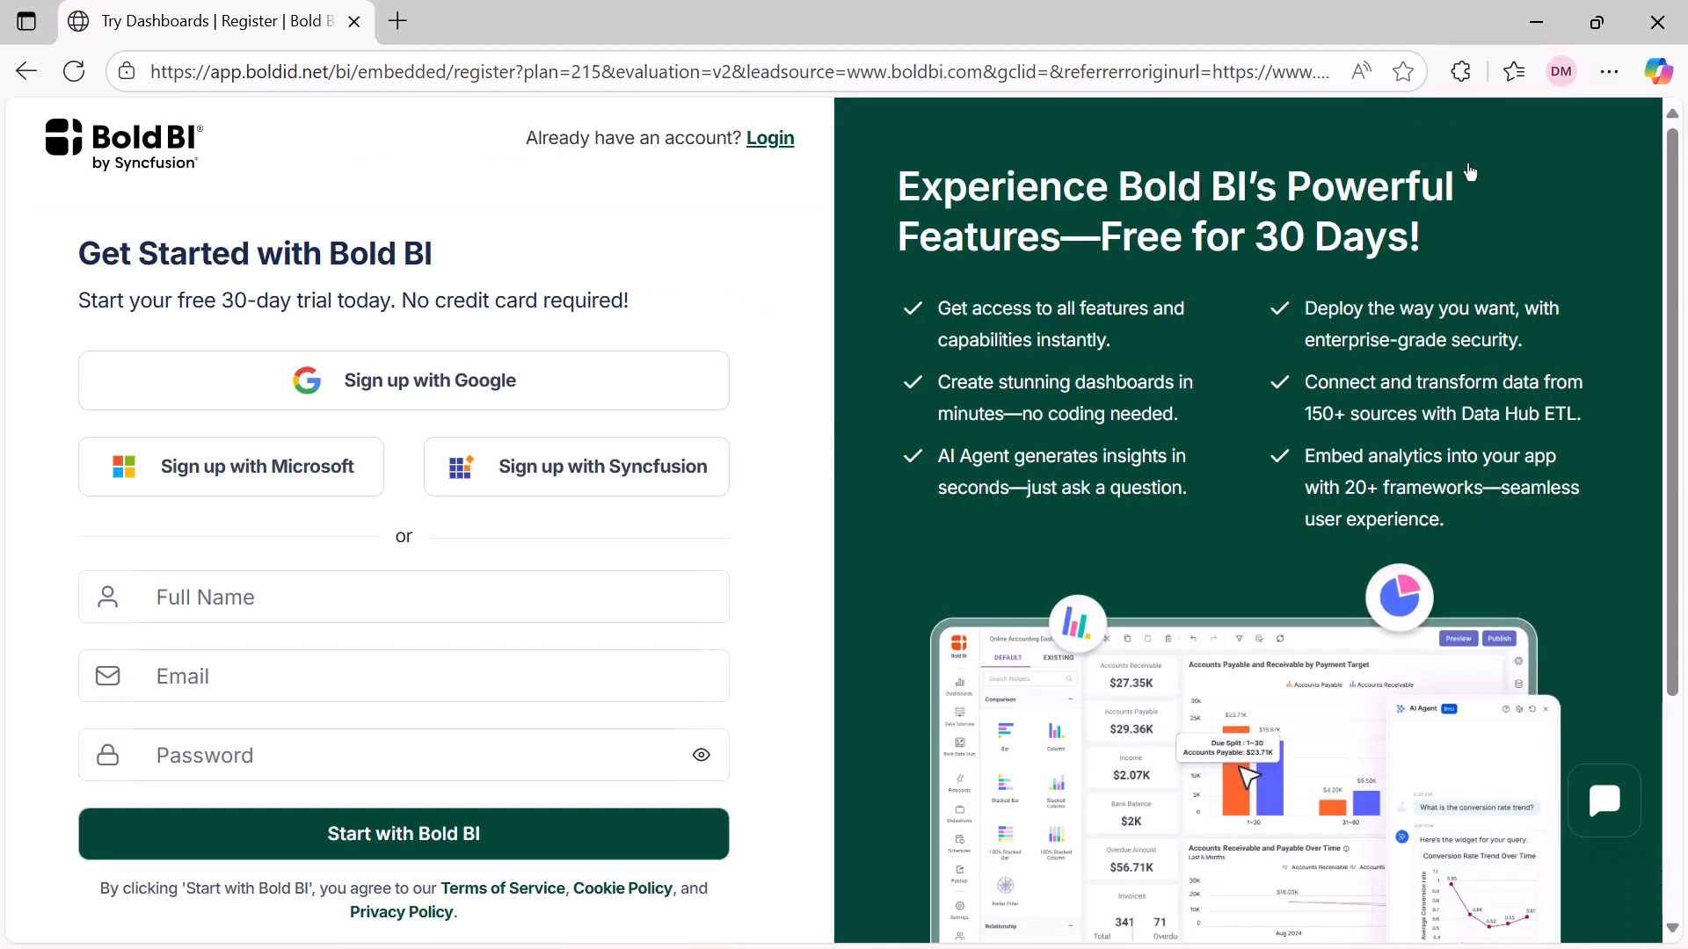
key("alt+Left")
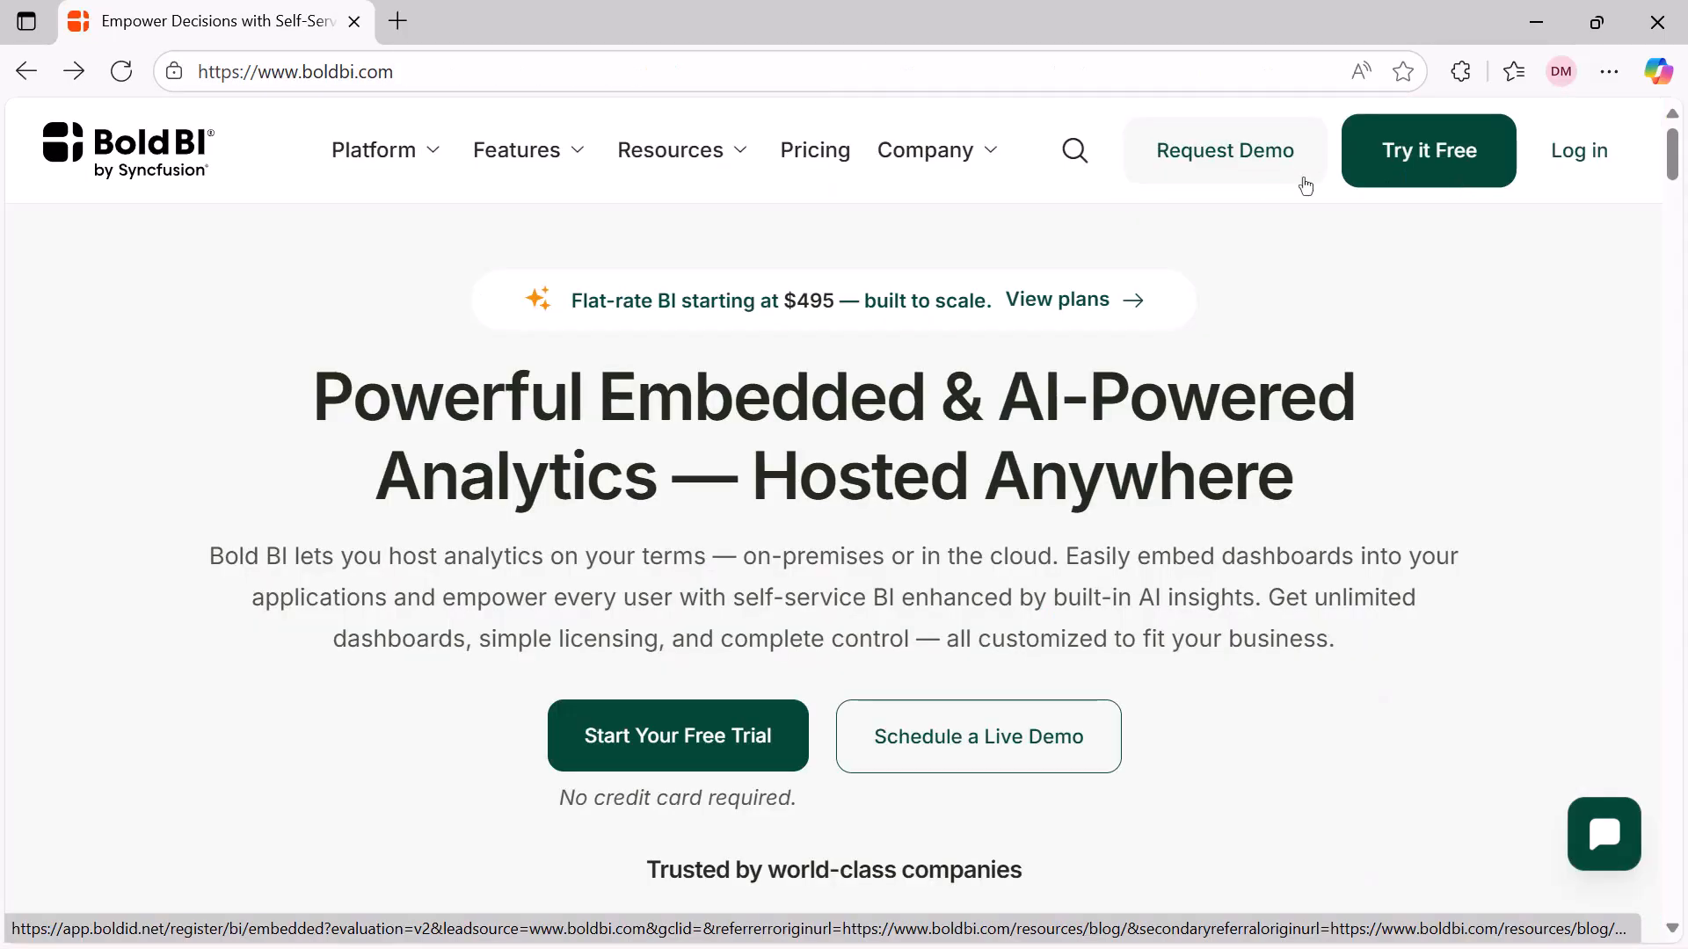
left_click(1255, 181)
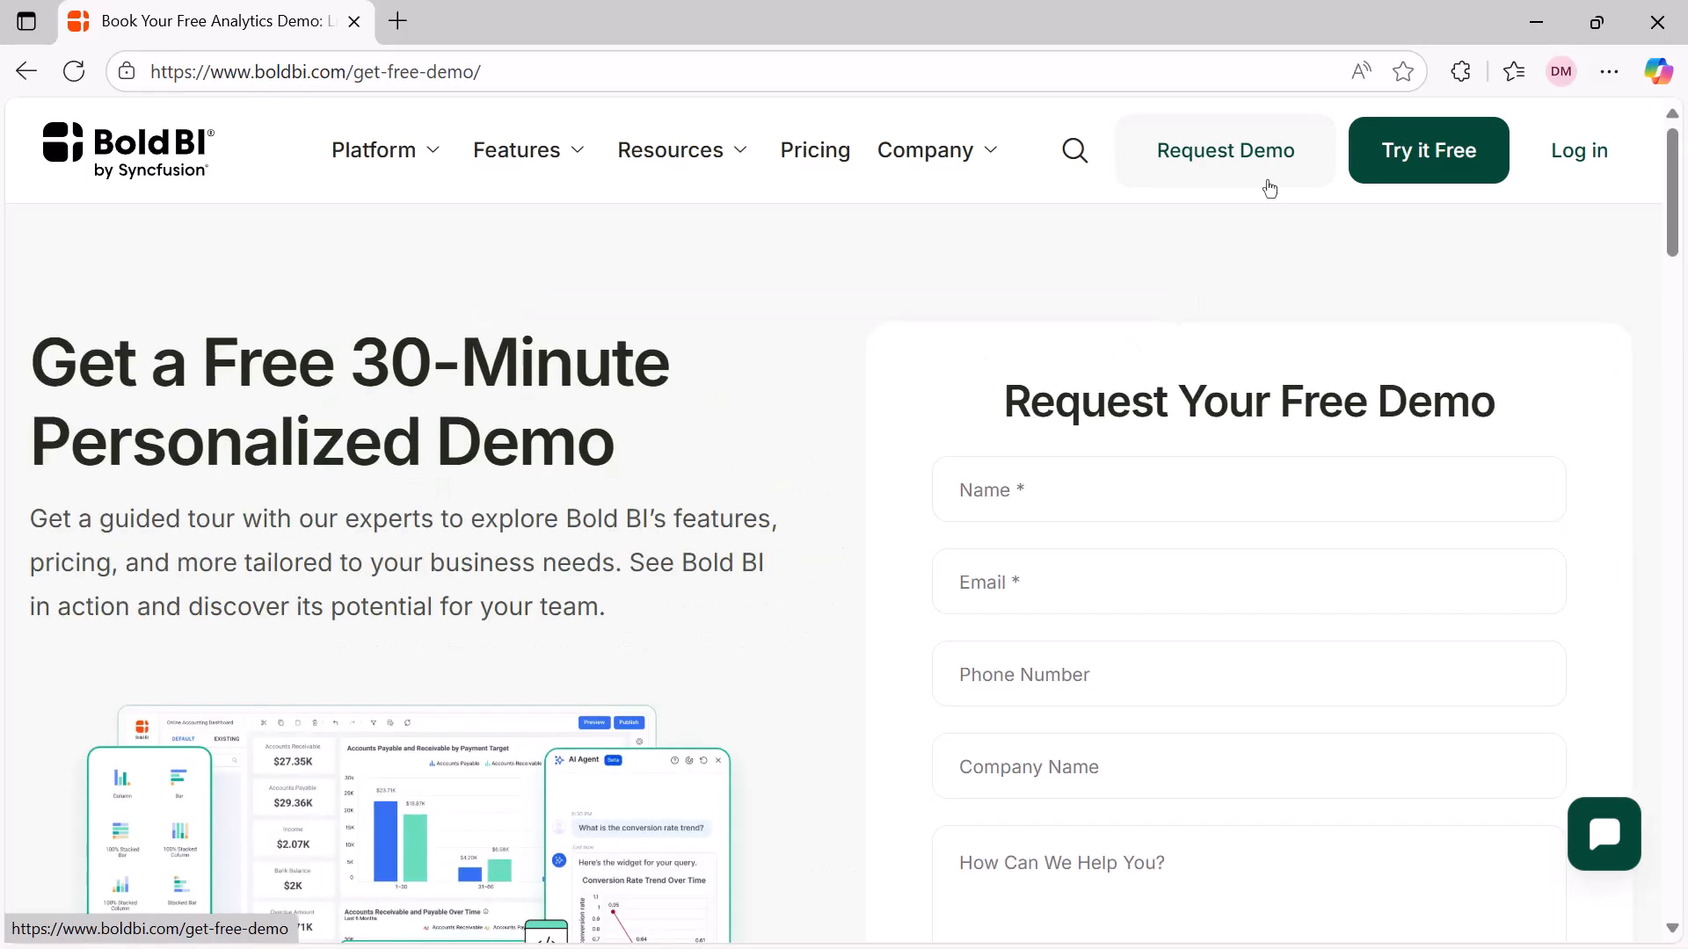